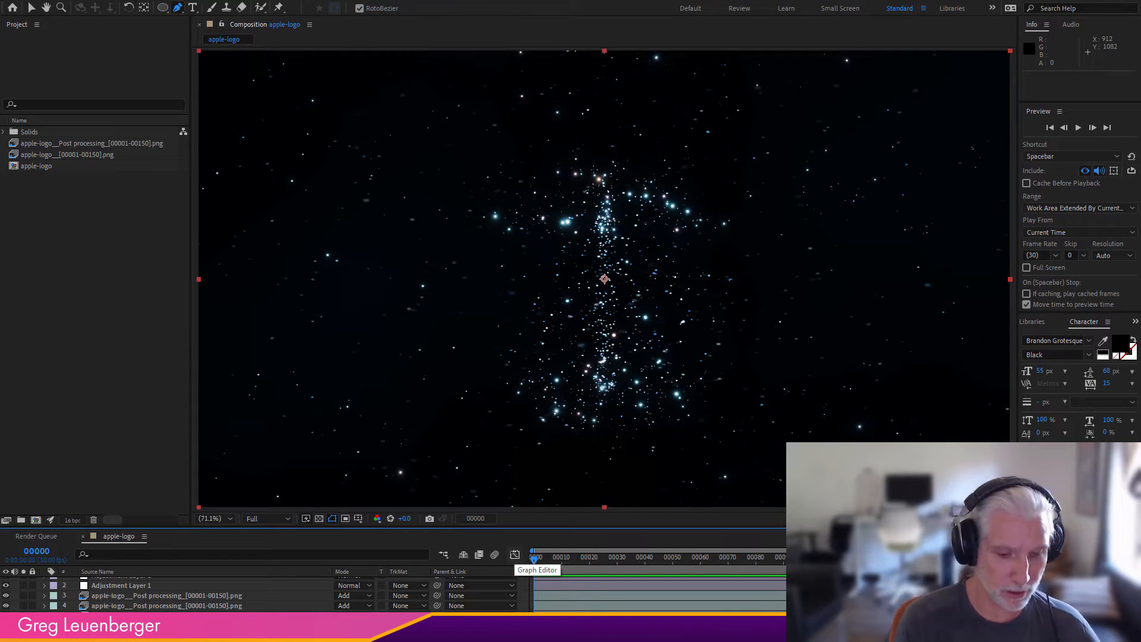
- Play a preview of the apple-logo composition
{"action": "key", "text": "space"}
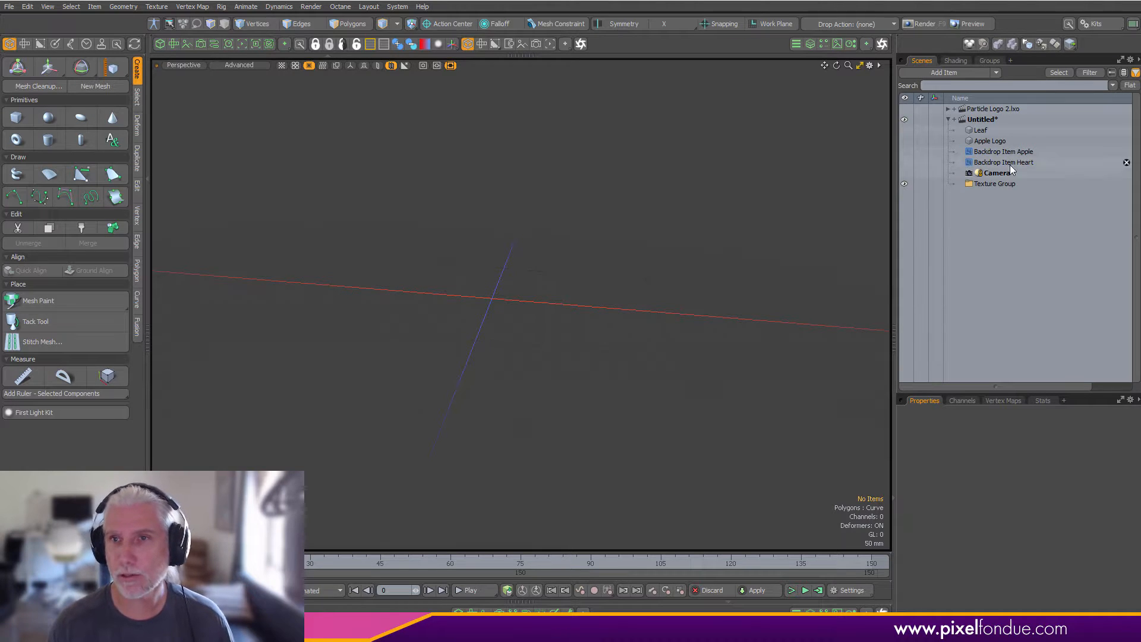
- Switch to Modo, compare the Apple Logo curve with the apple backdrop image, and leave only the curve shown
{"action": "left_click", "coordinate": [905, 151]}
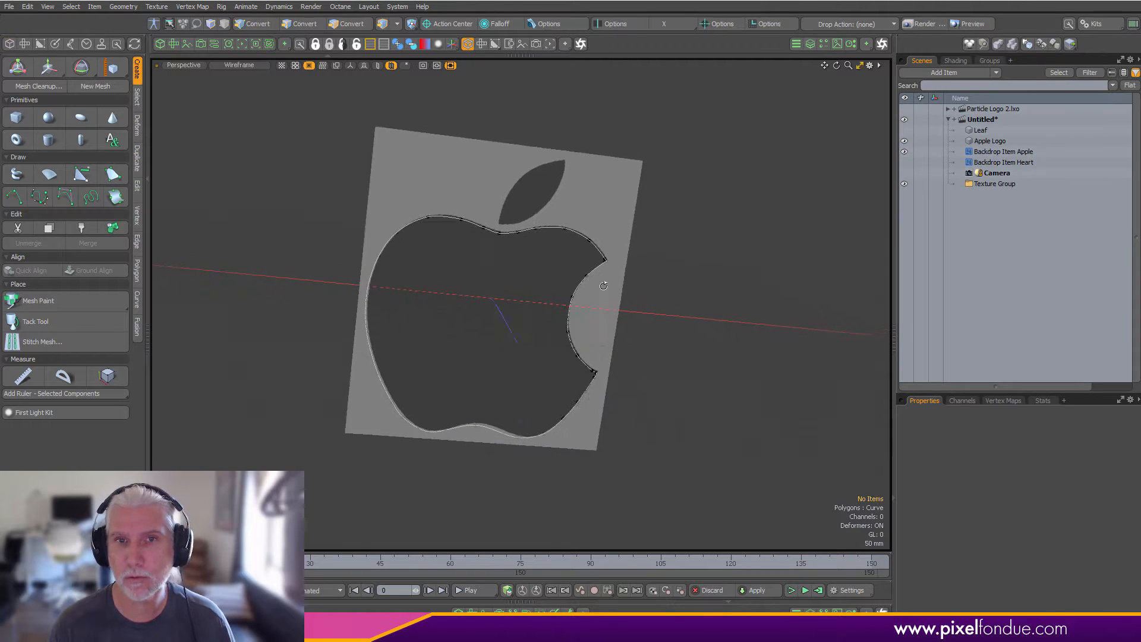
{"action": "left_click", "coordinate": [904, 140]}
{"action": "left_click", "coordinate": [904, 152]}
{"action": "left_click_drag", "start_coordinate": [624, 333], "coordinate": [596, 262], "text": "alt"}
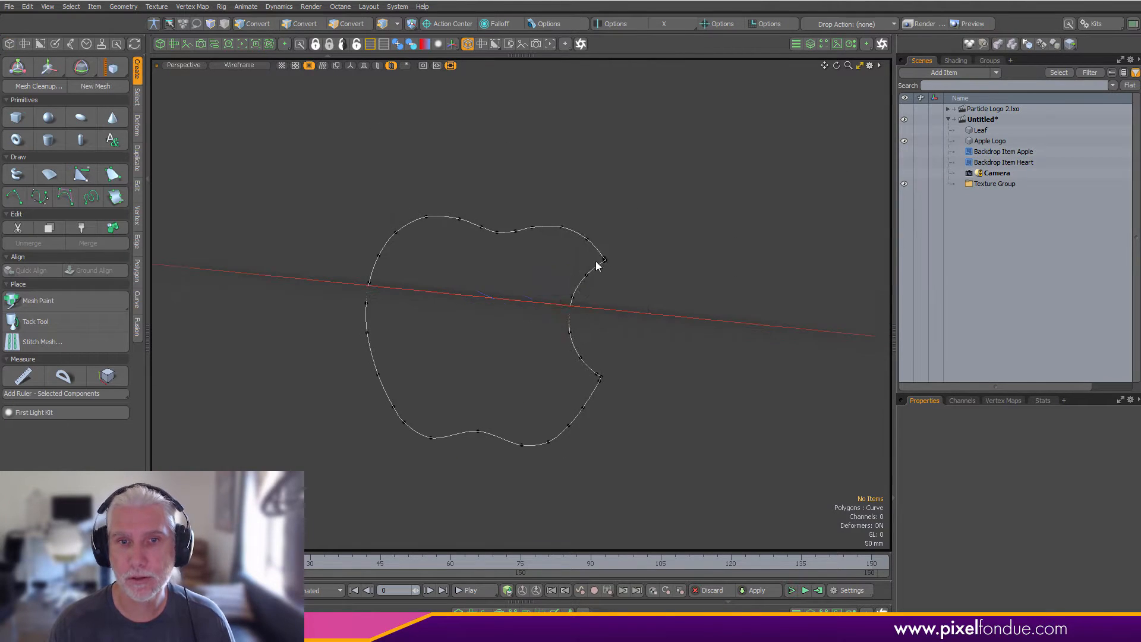
- Inspect all vertices of the Apple Logo curve in the front view, and clear the vertex selection
{"action": "key", "text": "ctrl+space"}
{"action": "left_click", "coordinate": [524, 281]}
{"action": "left_click_drag", "start_coordinate": [495, 270], "coordinate": [538, 259], "text": "alt+shift"}
{"action": "key", "text": "1"}
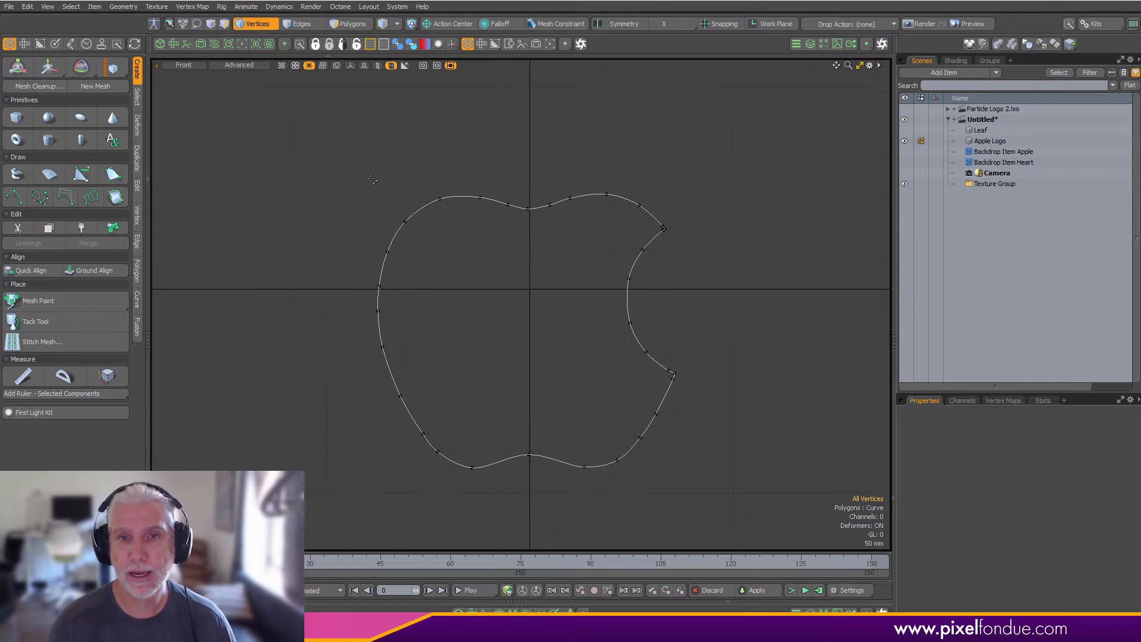
{"action": "right_click_drag", "start_coordinate": [337, 152], "coordinate": [760, 488]}
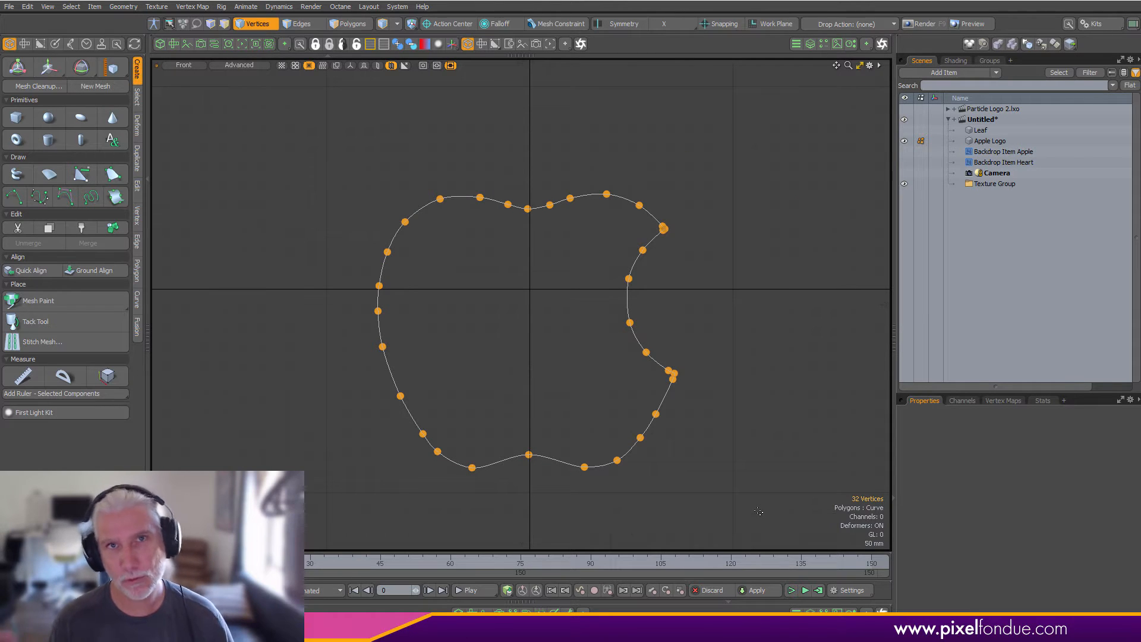
{"action": "left_click", "coordinate": [536, 371]}
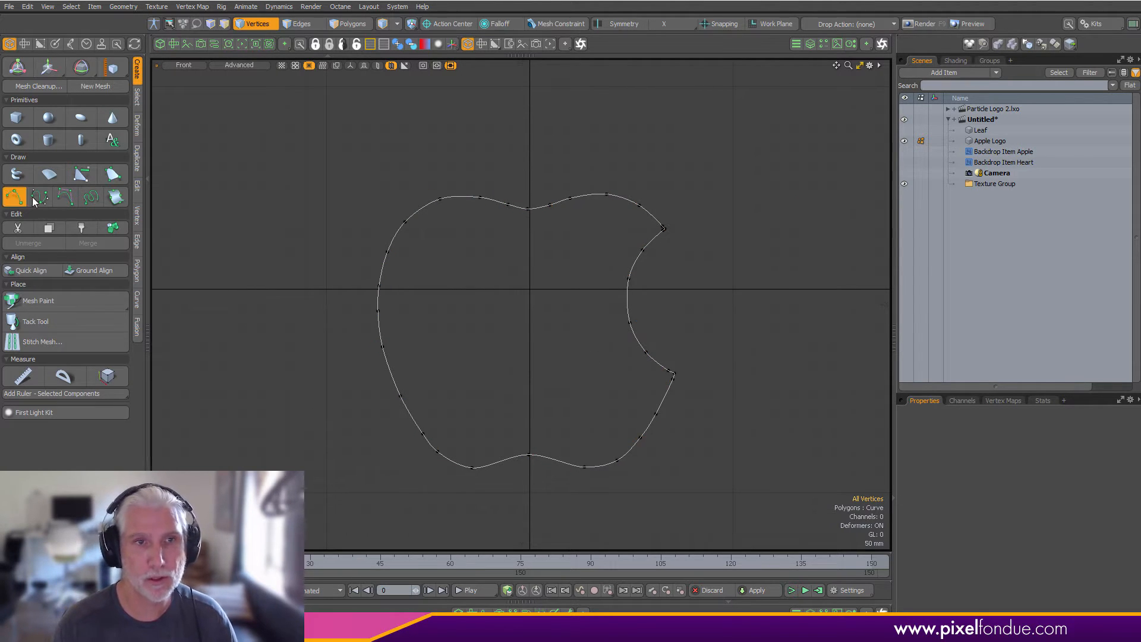
- Draw an open four-point test curve beside the apple backdrop with the Curve tool
{"action": "left_click", "coordinate": [14, 196]}
{"action": "left_click", "coordinate": [904, 163]}
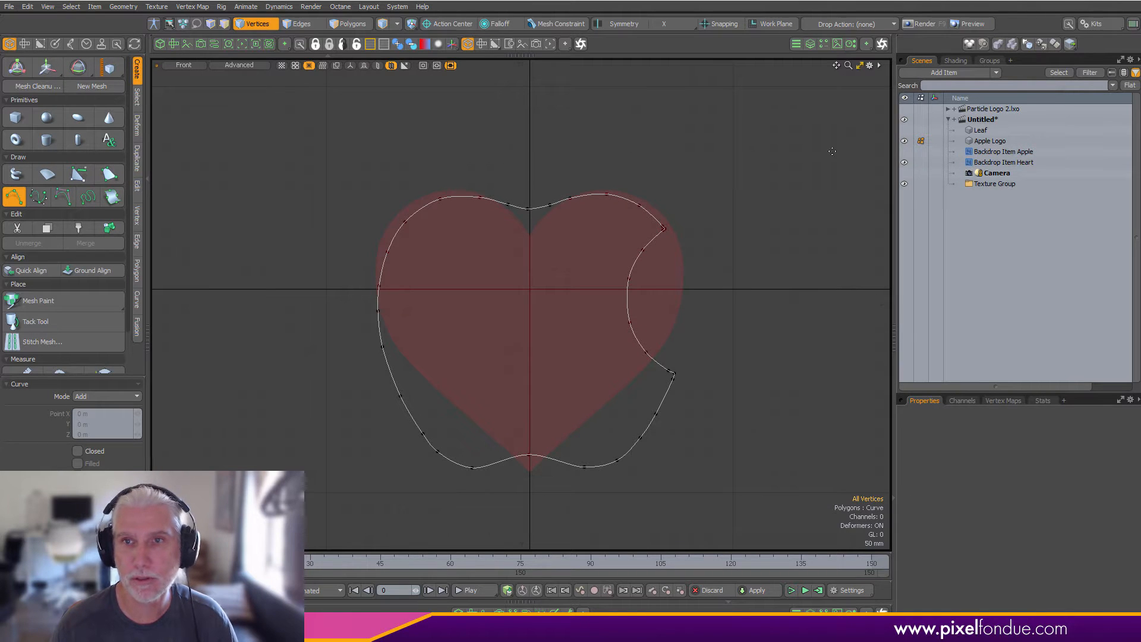
{"action": "left_click", "coordinate": [904, 162]}
{"action": "left_click", "coordinate": [904, 151]}
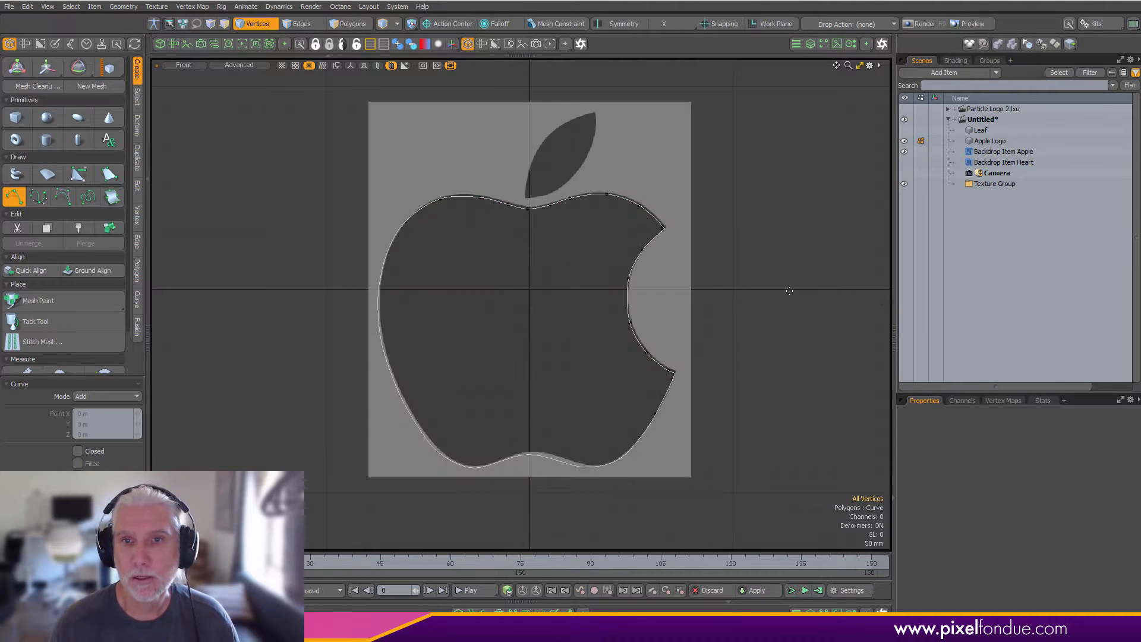
{"action": "left_click", "coordinate": [812, 238]}
{"action": "left_click", "coordinate": [773, 254]}
{"action": "left_click", "coordinate": [747, 284]}
{"action": "left_click", "coordinate": [784, 344]}
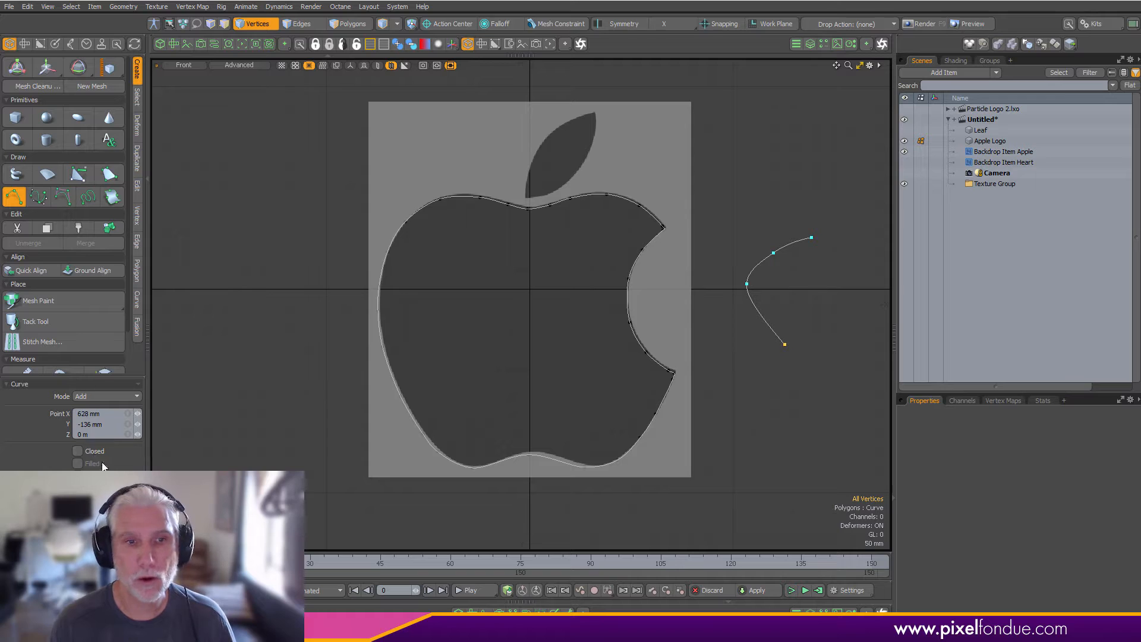
- Try the Closed option on the four-point test curve, reopen it, and delete the curve
{"action": "left_click", "coordinate": [77, 451]}
{"action": "key", "text": "k"}
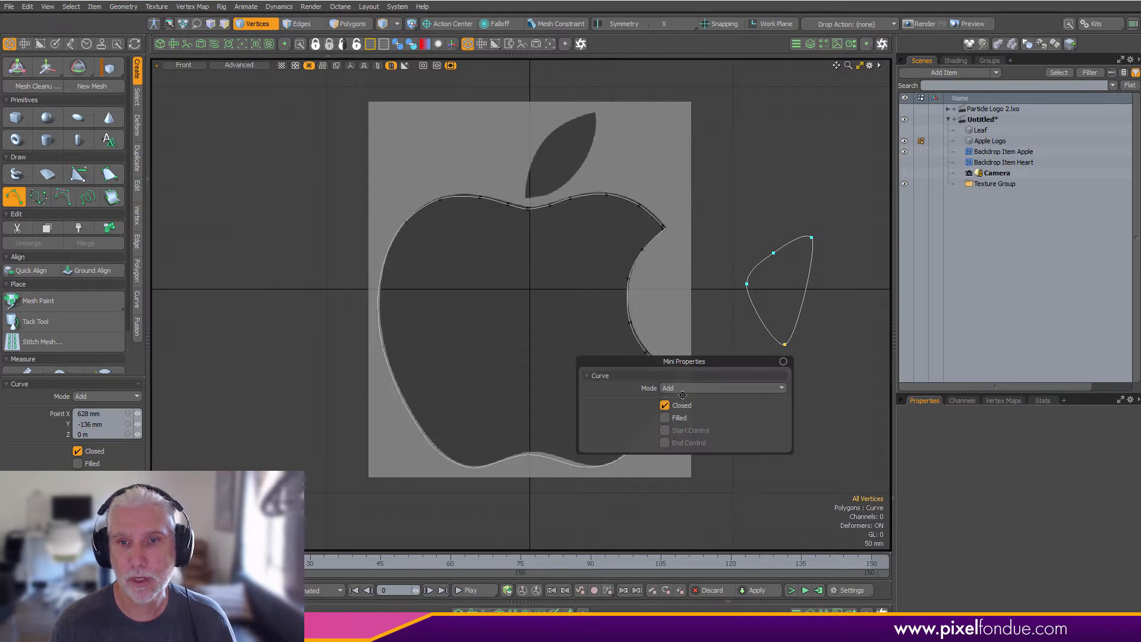
{"action": "left_click", "coordinate": [665, 405]}
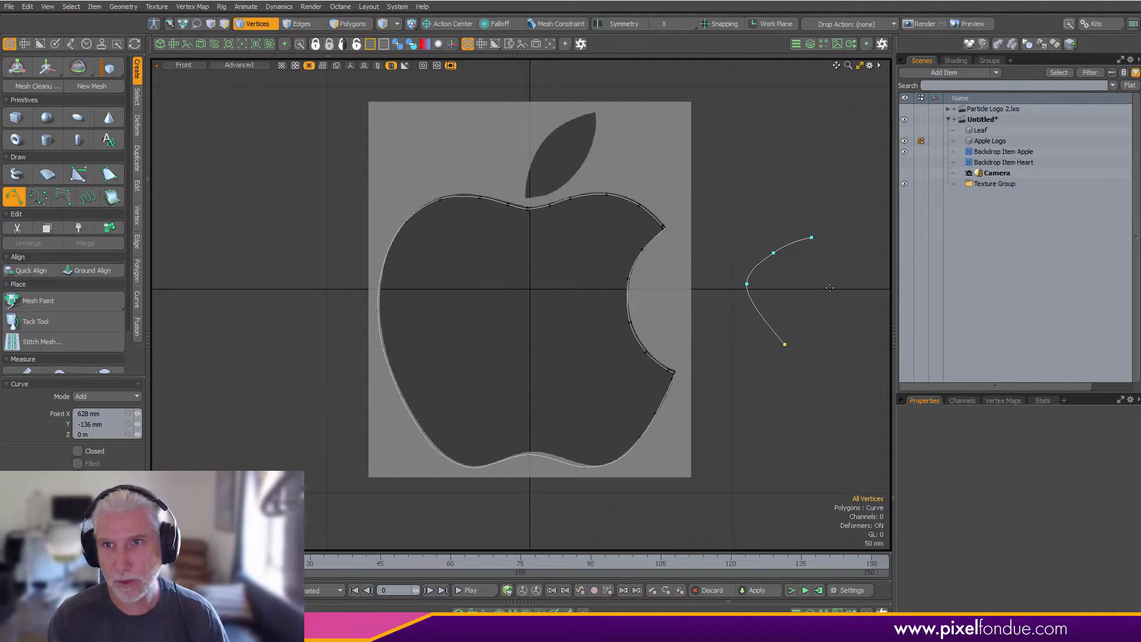
{"action": "key", "text": "space"}
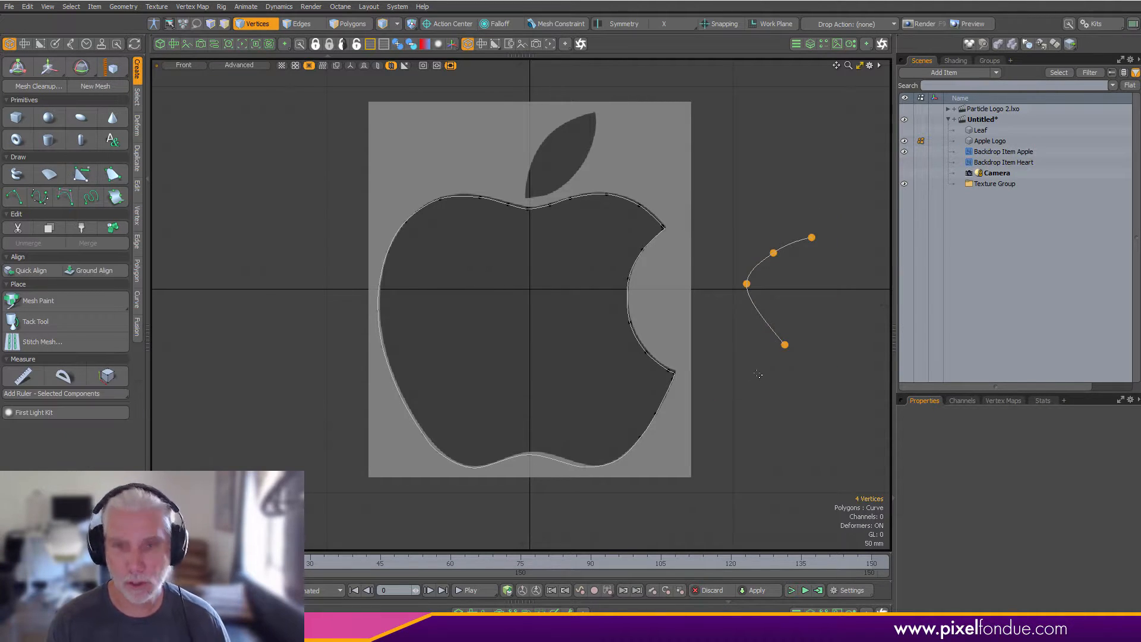
{"action": "key", "text": "Delete"}
- Swap the apple backdrop for the heart backdrop and preview the Heart morph map on the Apple Logo curve
{"action": "left_click", "coordinate": [1003, 401]}
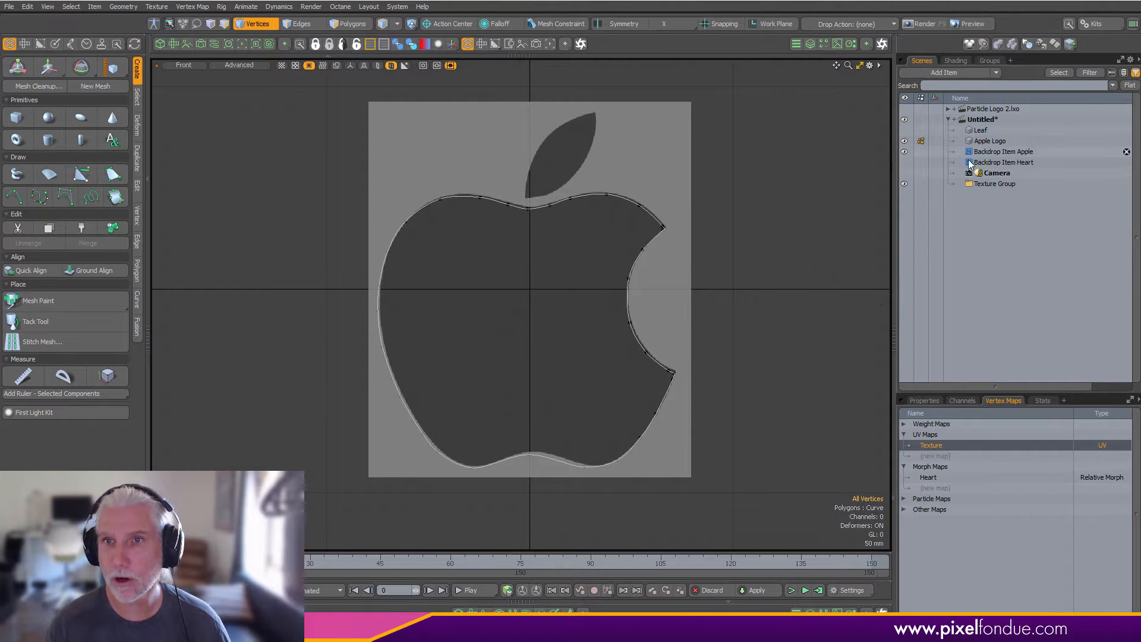
{"action": "left_click", "coordinate": [905, 162]}
{"action": "left_click", "coordinate": [905, 152]}
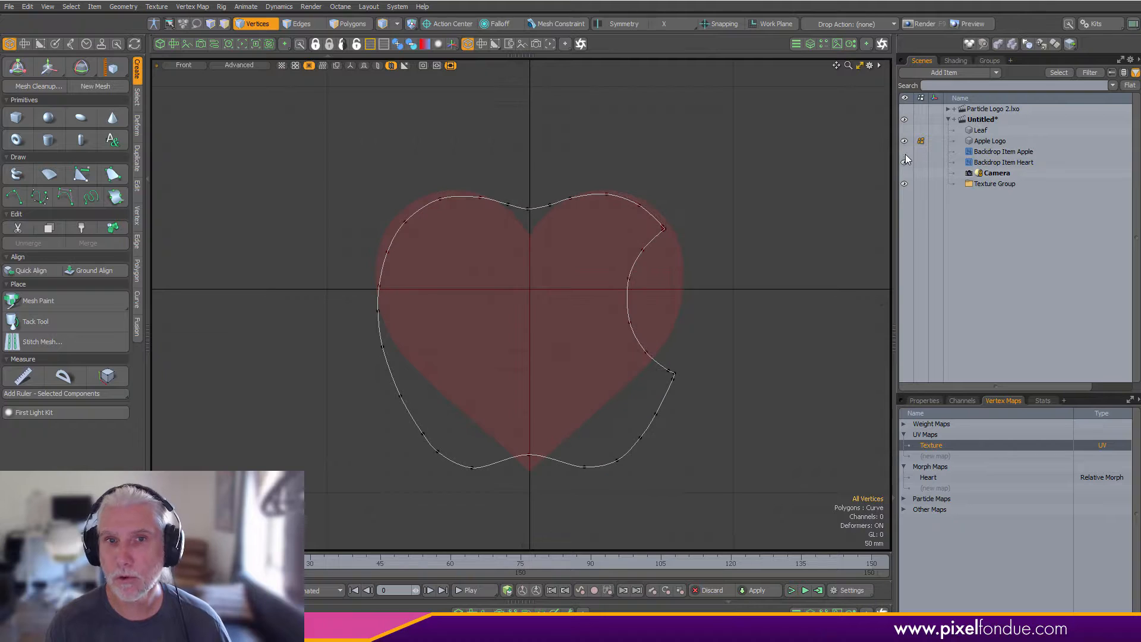
{"action": "left_click", "coordinate": [927, 477]}
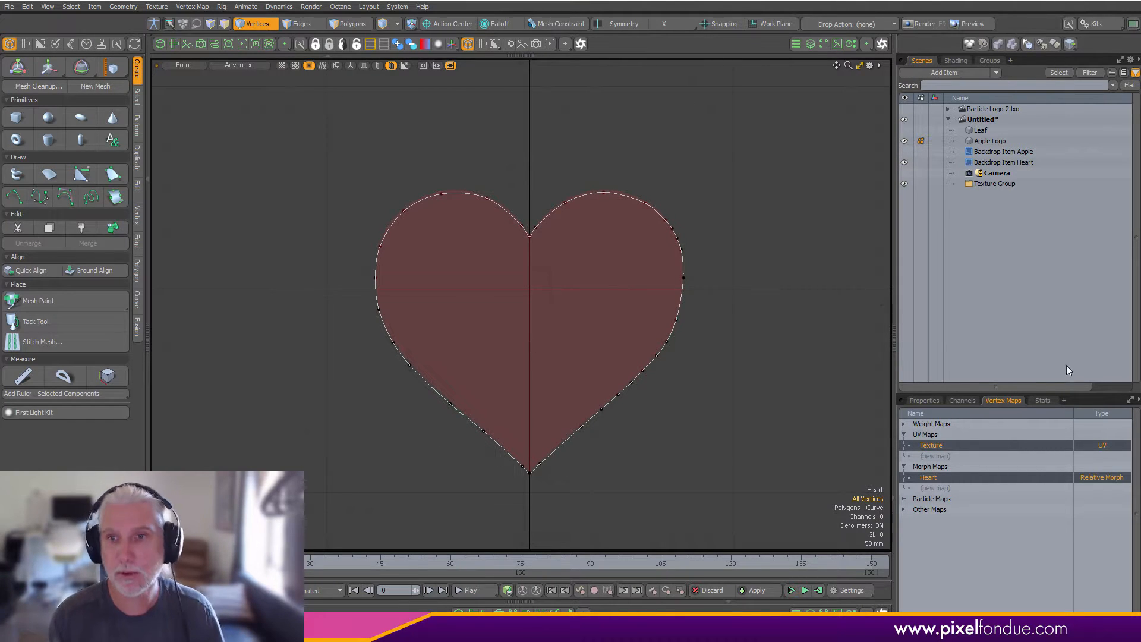
{"action": "left_click", "coordinate": [938, 447], "text": "ctrl"}
{"action": "left_click", "coordinate": [947, 477], "text": "ctrl"}
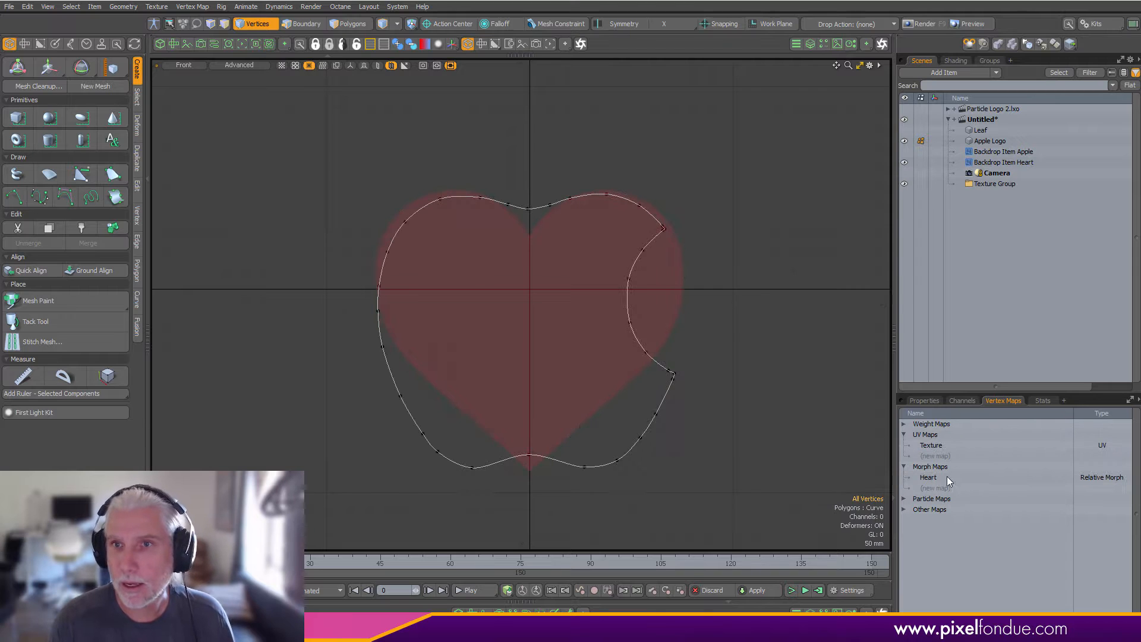
- Select the Leaf curve, hide the heart backdrop, and inspect the leaf's transform properties in perspective
{"action": "left_click", "coordinate": [986, 130]}
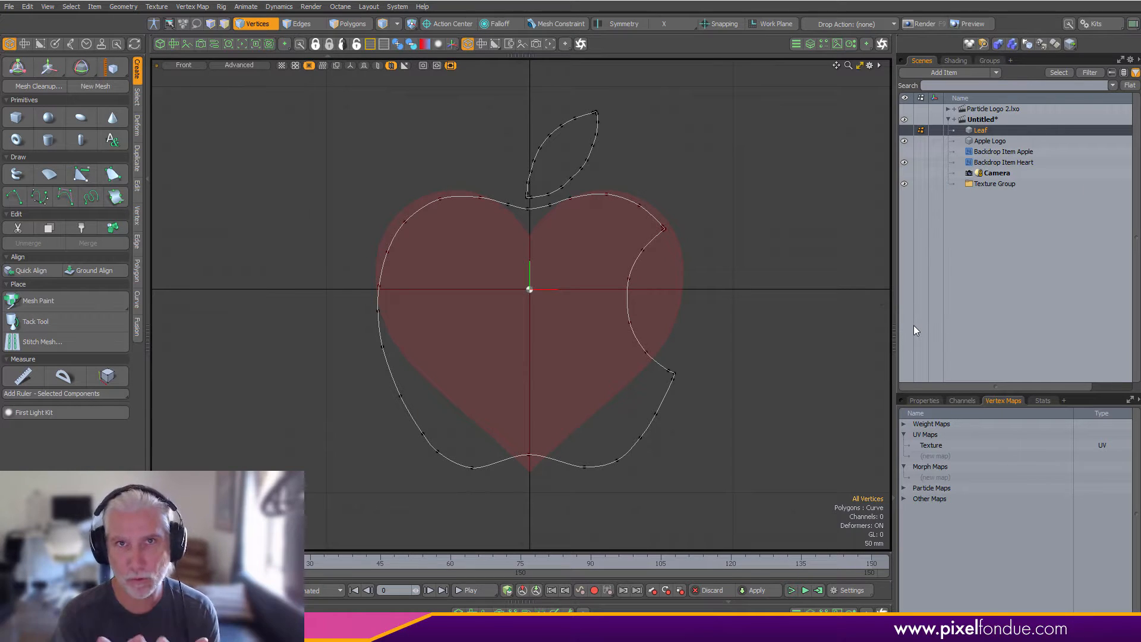
{"action": "left_click", "coordinate": [904, 162]}
{"action": "left_click_drag", "start_coordinate": [721, 308], "coordinate": [748, 344], "text": "alt"}
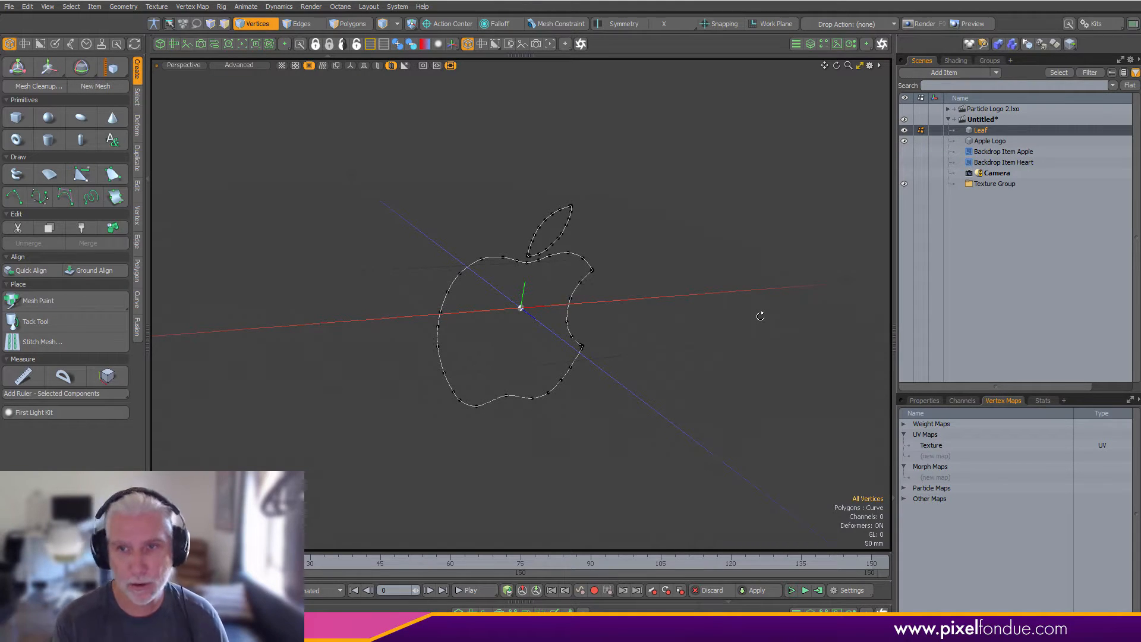
{"action": "left_click", "coordinate": [925, 400]}
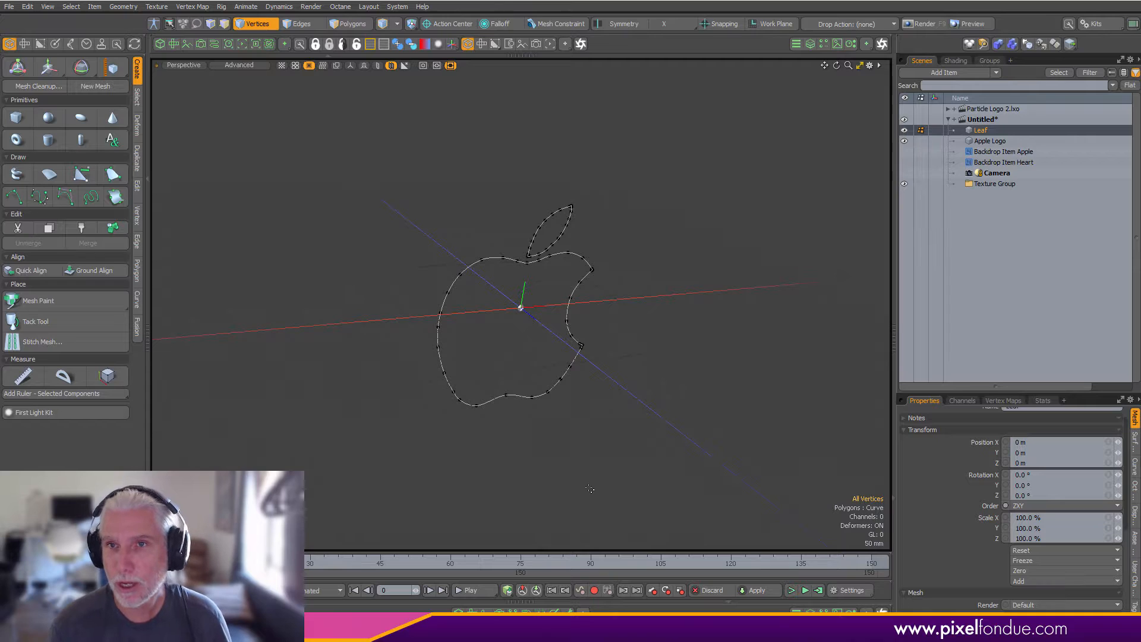
- Hide the Leaf and Apple Logo curves and clear the item selection
{"action": "left_click", "coordinate": [904, 141]}
{"action": "left_click", "coordinate": [904, 141]}
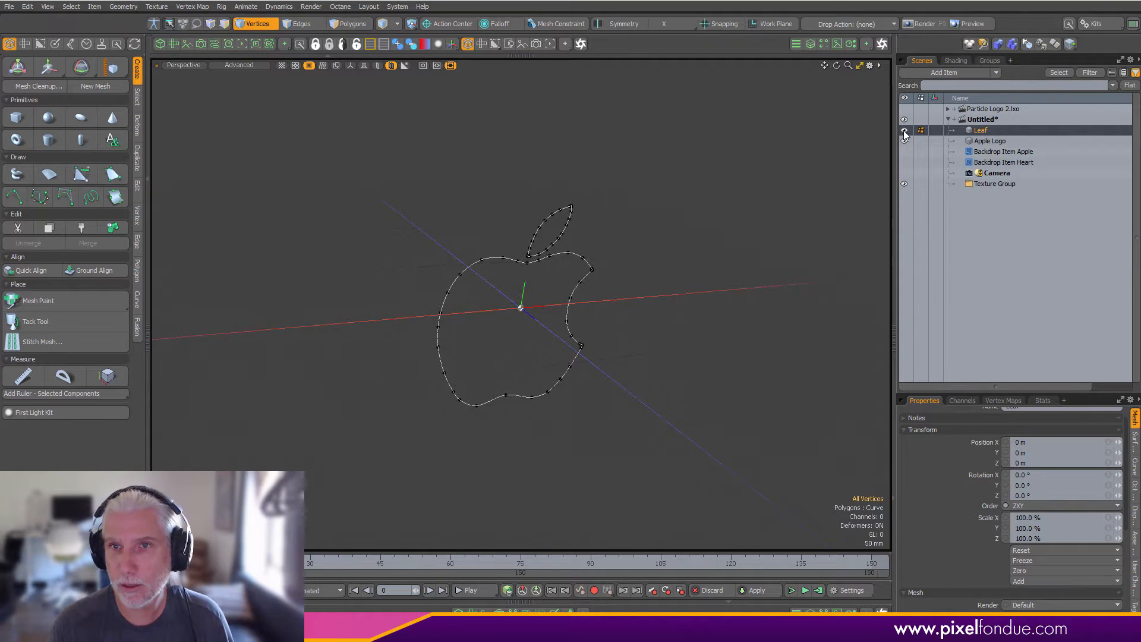
{"action": "left_click", "coordinate": [904, 141]}
{"action": "left_click", "coordinate": [925, 327]}
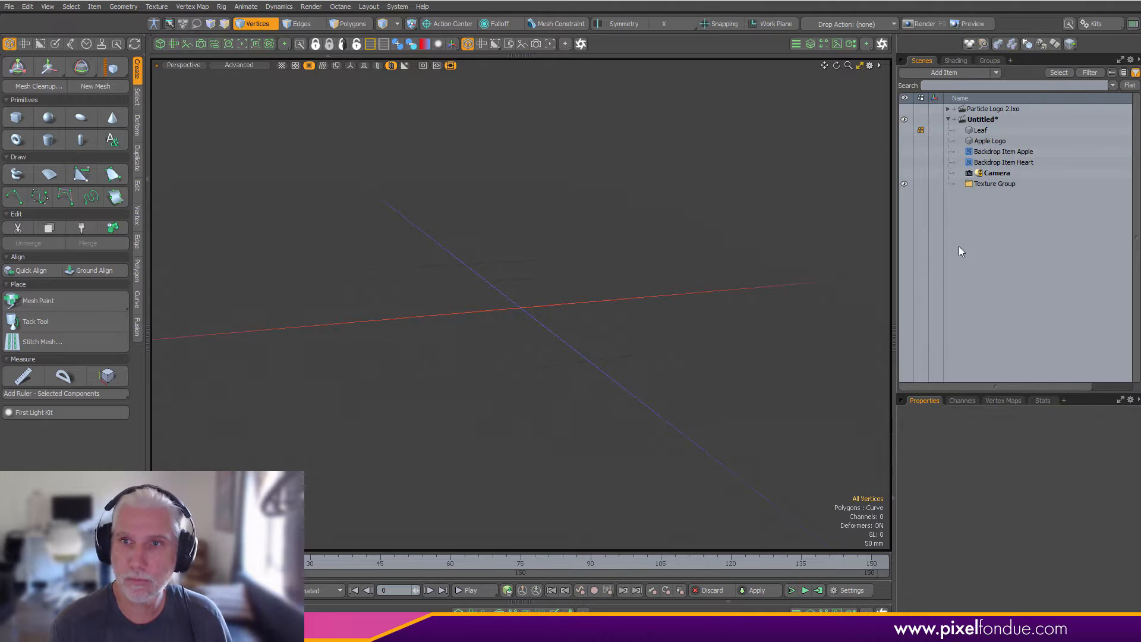
{"action": "left_click", "coordinate": [935, 250]}
- Find the Particle Cloud item among the particle items and add it to the scene
{"action": "left_click", "coordinate": [969, 73]}
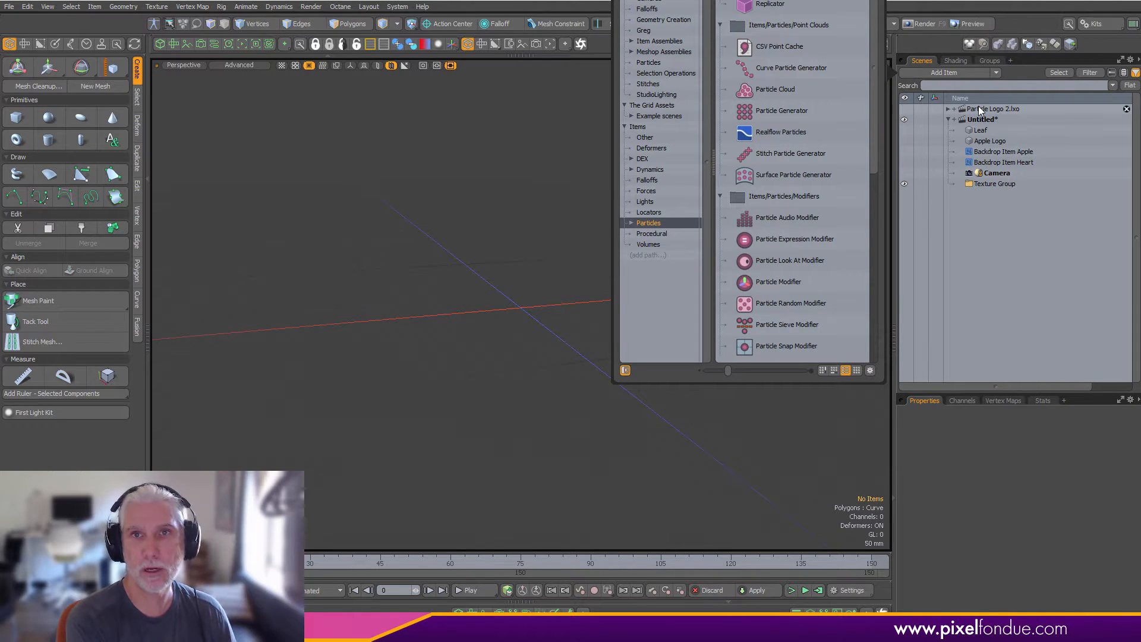
{"action": "scroll", "coordinate": [792, 8], "scroll_direction": "down", "scroll_amount": 3}
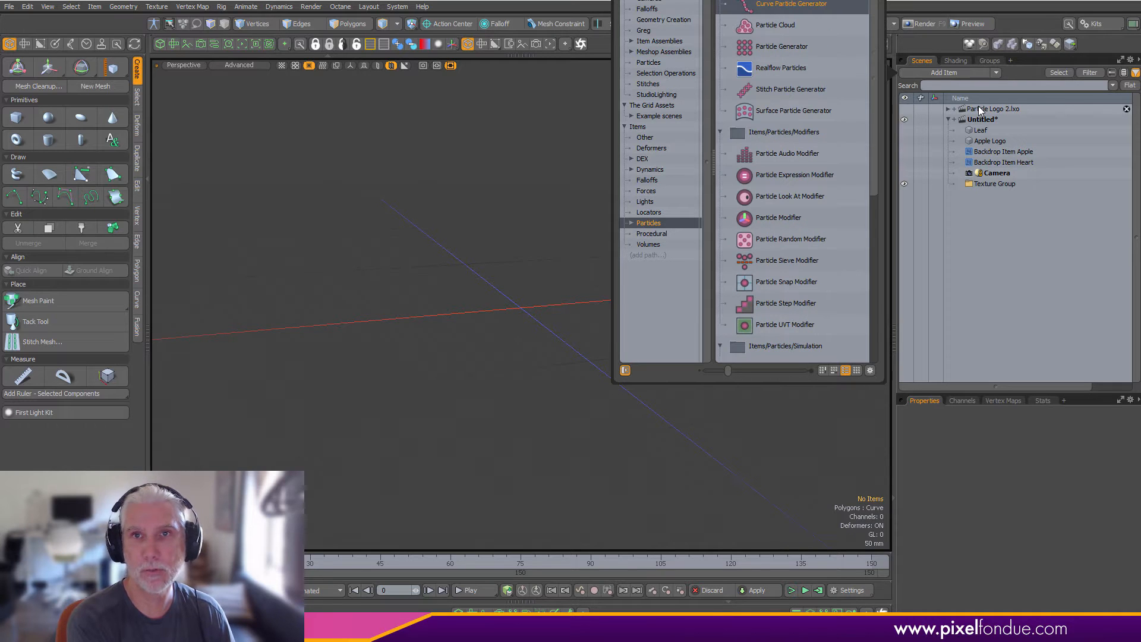
{"action": "type", "text": "loud"}
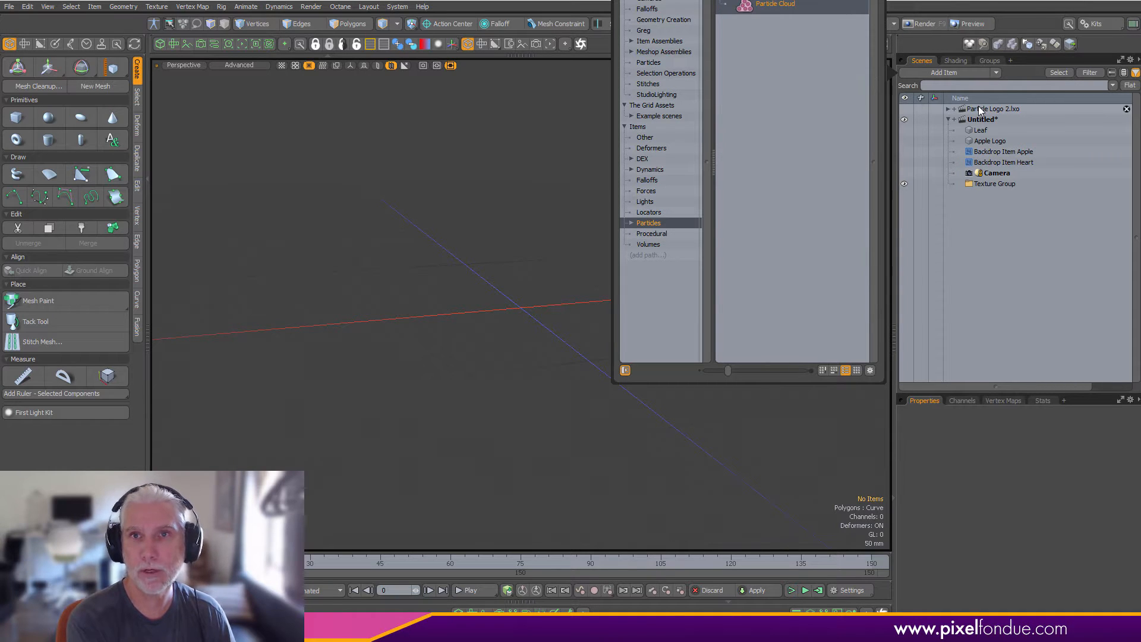
{"action": "key", "text": "Return"}
- Turn on locator display in the perspective viewport to outline the particle cloud's bounds
{"action": "key", "text": "ctrl+3"}
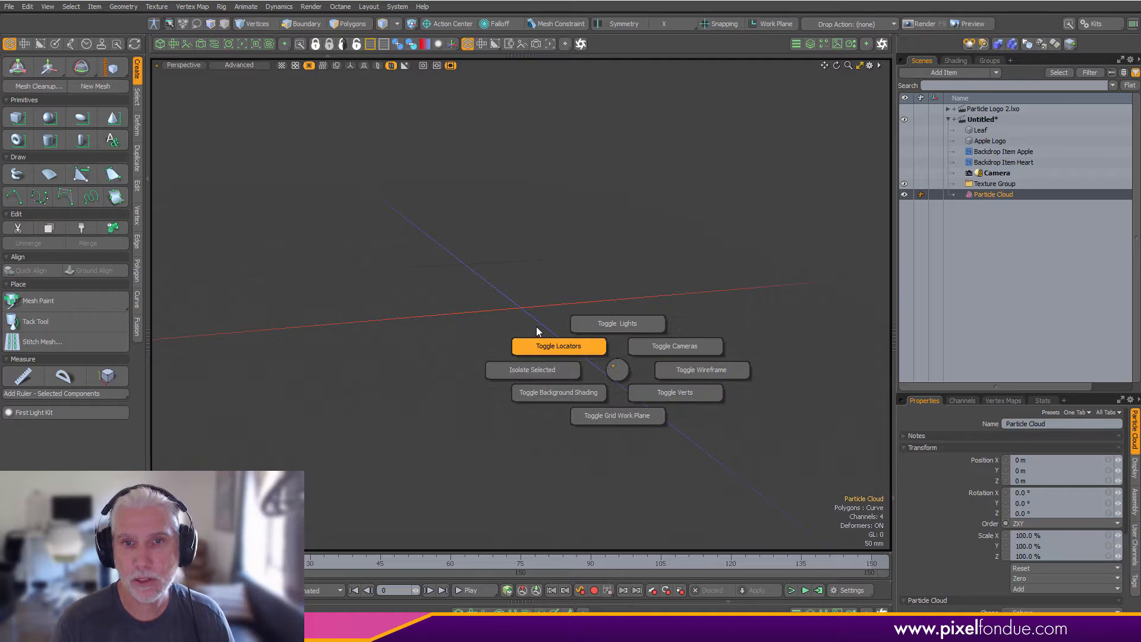
{"action": "left_click", "coordinate": [561, 338]}
{"action": "left_click", "coordinate": [347, 66]}
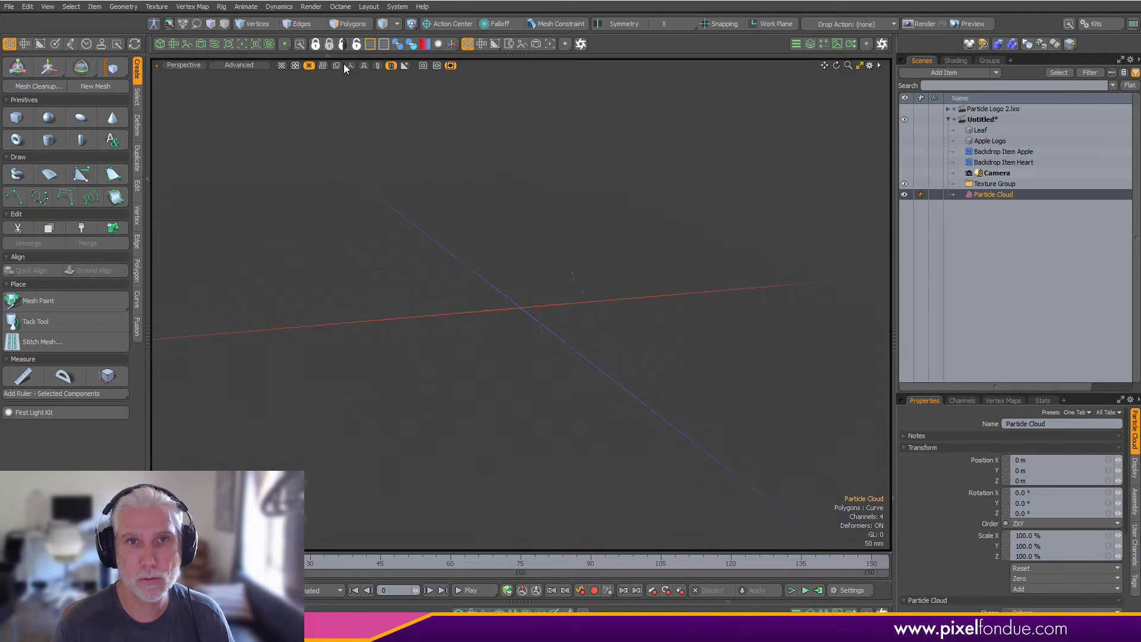
{"action": "left_click", "coordinate": [347, 66]}
{"action": "left_click_drag", "start_coordinate": [567, 261], "coordinate": [567, 331], "text": "alt"}
{"action": "key", "text": "ctrl+3"}
{"action": "left_click", "coordinate": [563, 369]}
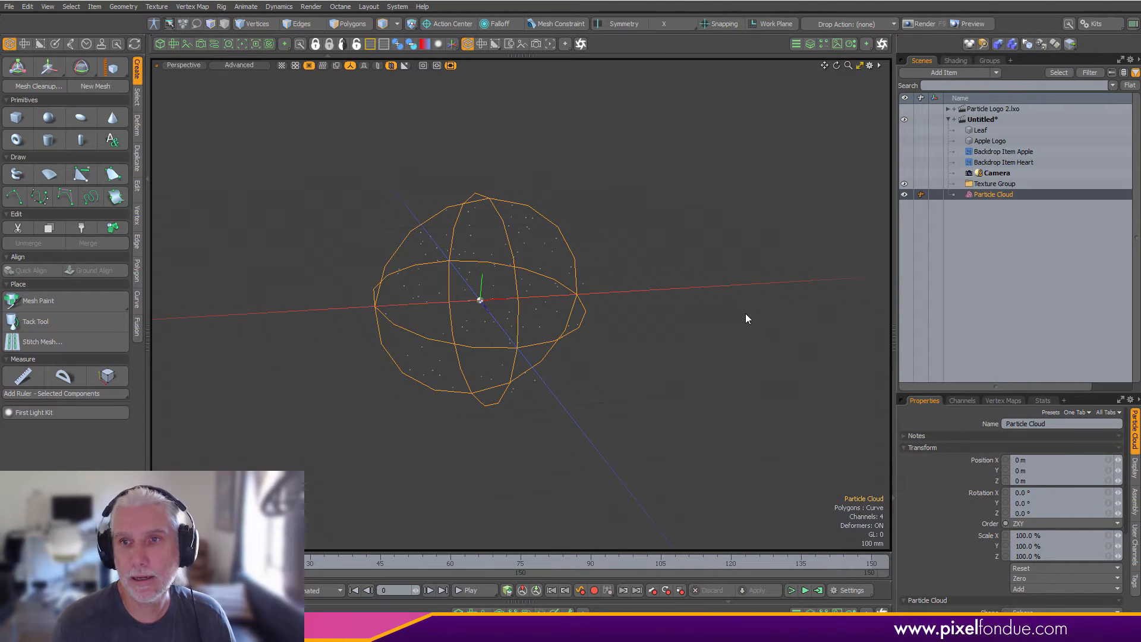
- Move Particle Cloud above Texture Group and set its Max Particles to 1830 and its Height and Dimension to 499 mm
{"action": "left_click_drag", "start_coordinate": [993, 194], "coordinate": [1009, 126]}
{"action": "left_click", "coordinate": [989, 184]}
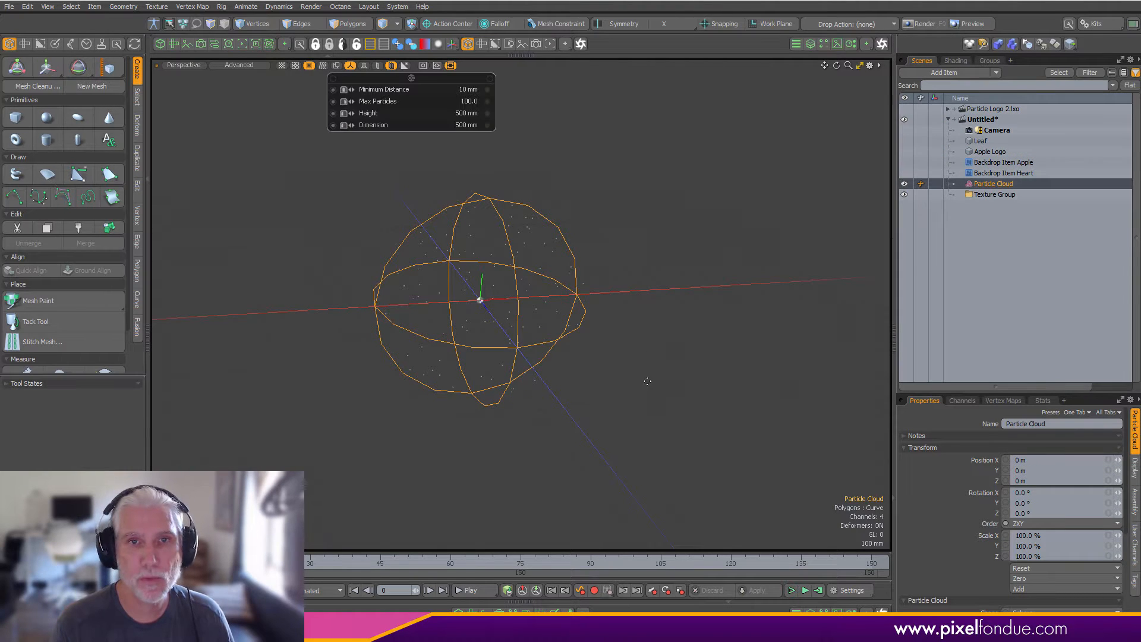
{"action": "mouse_move", "coordinate": [582, 428]}
{"action": "left_mouse_down"}
{"action": "mouse_move", "coordinate": [656, 427]}
{"action": "mouse_move", "coordinate": [581, 428]}
{"action": "left_mouse_up"}
{"action": "middle_click_drag", "start_coordinate": [581, 427], "coordinate": [694, 427]}
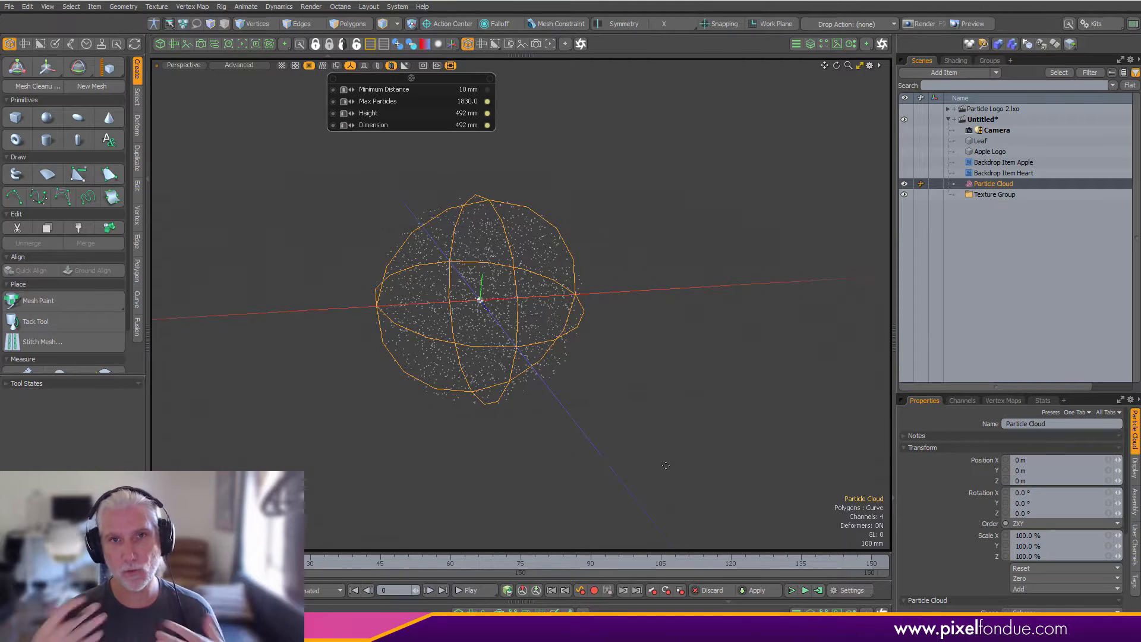
{"action": "middle_click_drag", "start_coordinate": [687, 438], "coordinate": [691, 438]}
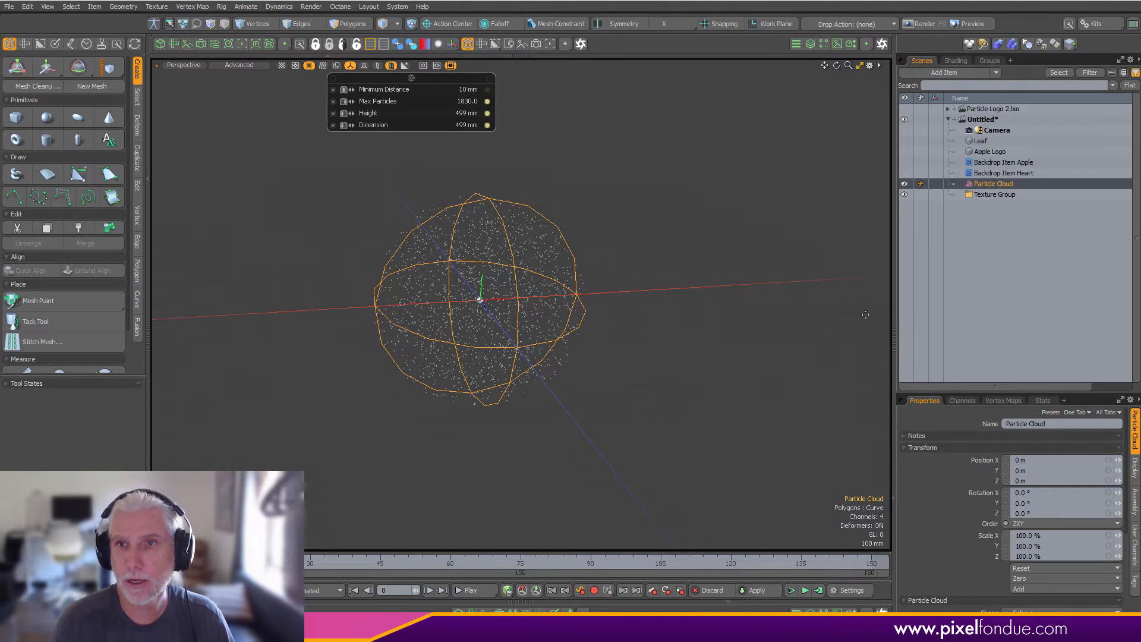
- Duplicate the particle cloud and set the copy's Dimension and Height to 916 mm and Max Particles to 1500
{"action": "key", "text": "ctrl+d"}
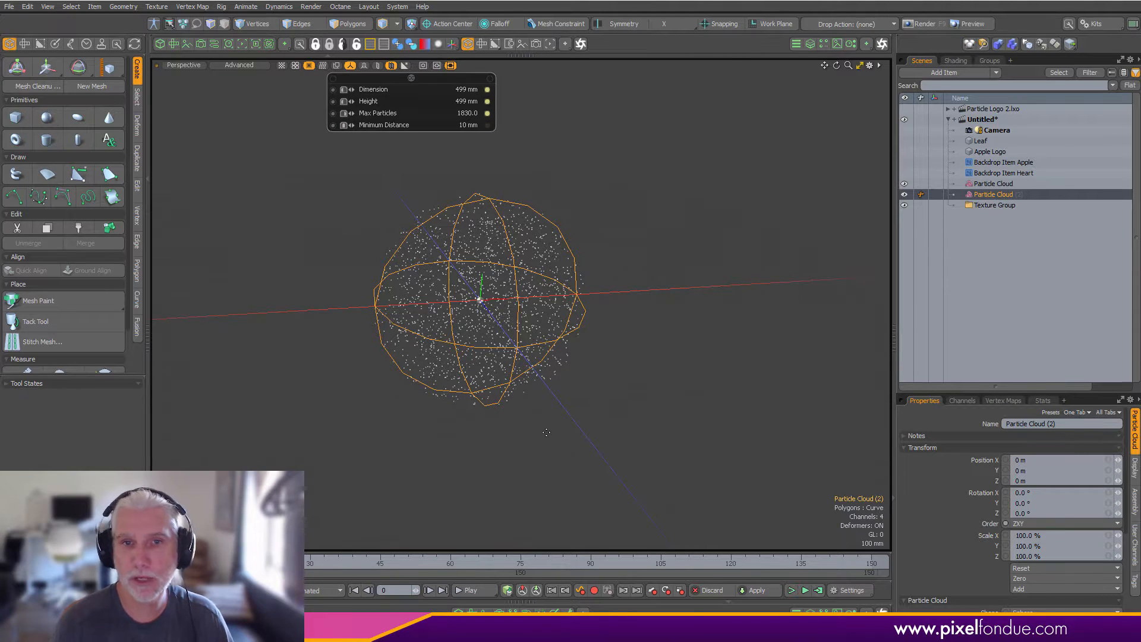
{"action": "middle_click_drag", "start_coordinate": [546, 432], "coordinate": [627, 432]}
{"action": "scroll", "coordinate": [634, 420], "scroll_direction": "down", "scroll_amount": 3}
{"action": "left_click_drag", "start_coordinate": [643, 390], "coordinate": [603, 398], "text": "alt+shift"}
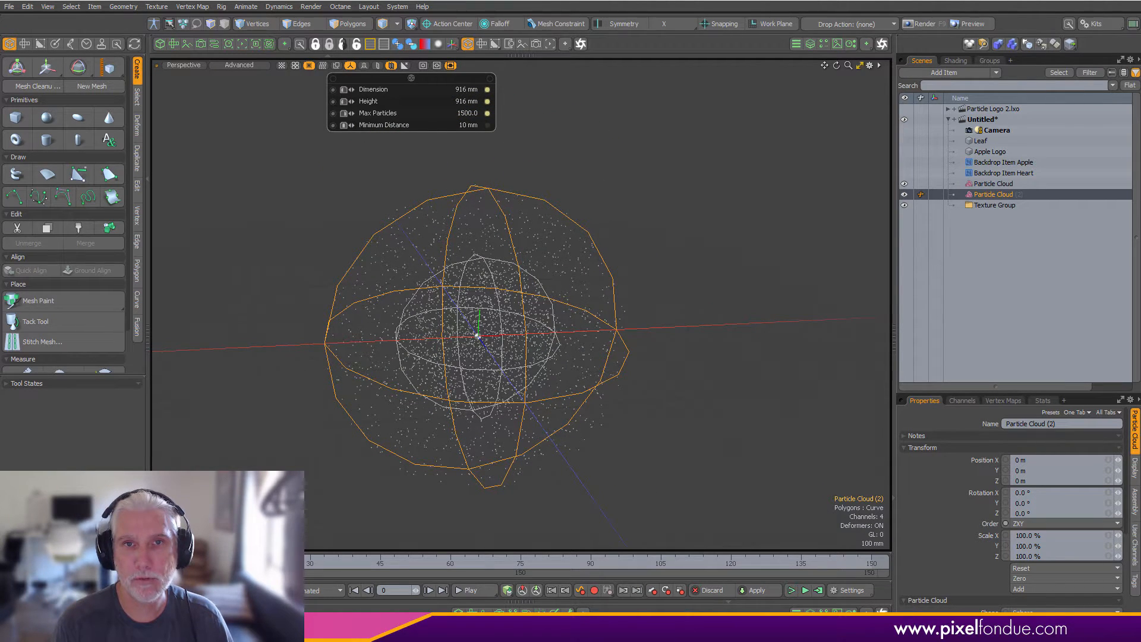
- Balance the particle density, raising the inner cloud's Max Particles to 2210 and lowering the outer cloud's to 986
{"action": "left_click", "coordinate": [992, 183]}
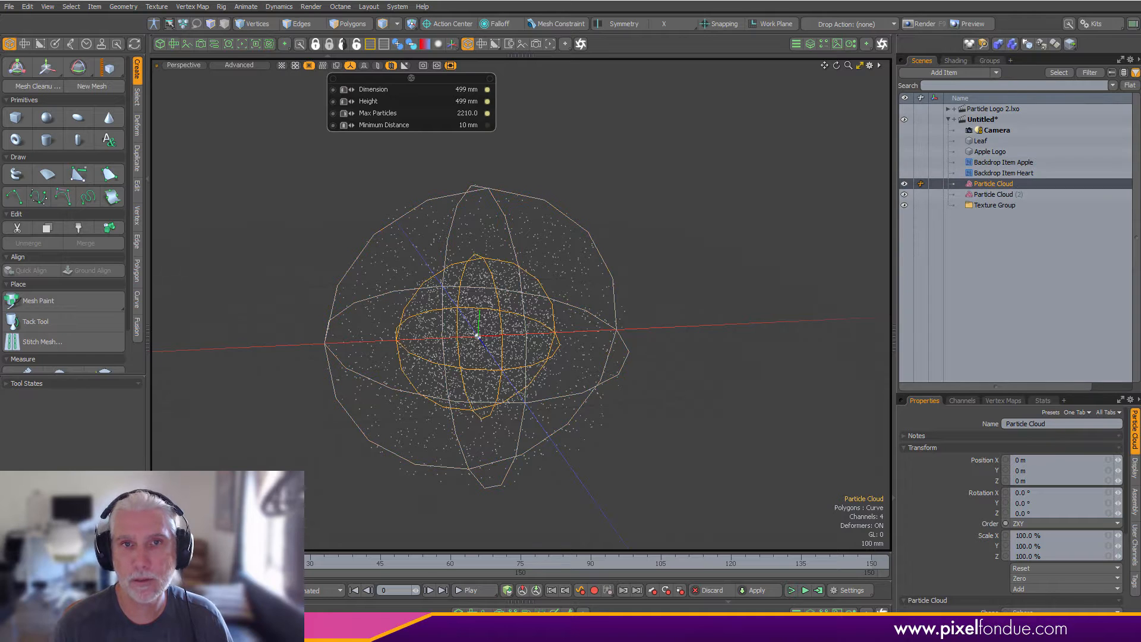
{"action": "left_click", "coordinate": [988, 195]}
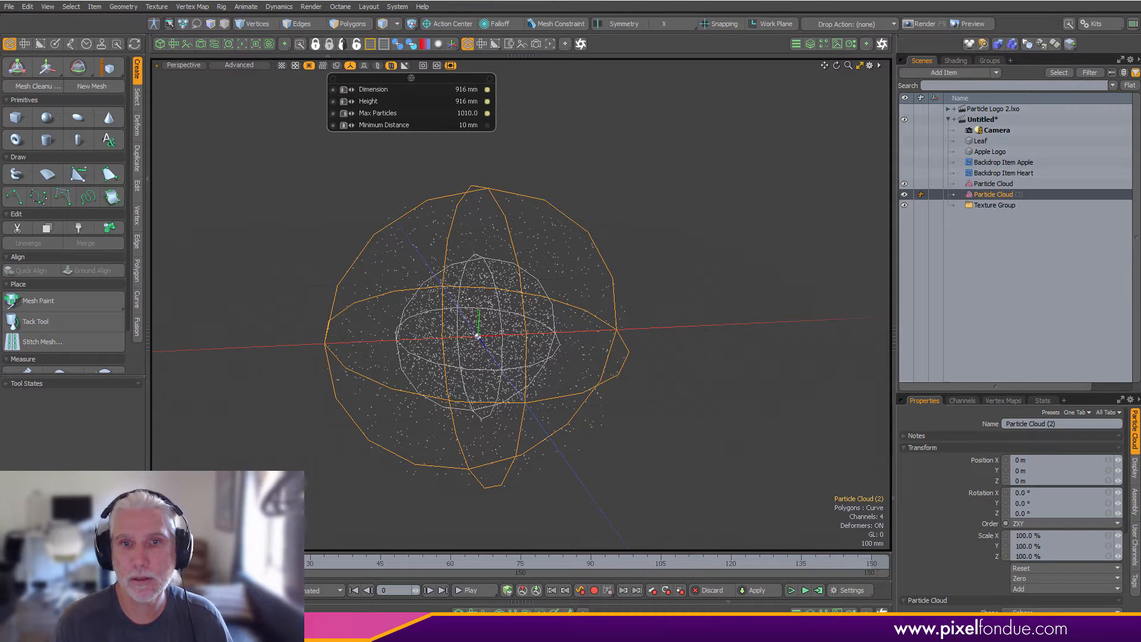
{"action": "left_click", "coordinate": [999, 184]}
{"action": "left_click", "coordinate": [993, 195]}
{"action": "left_click", "coordinate": [992, 185]}
{"action": "left_click", "coordinate": [990, 194]}
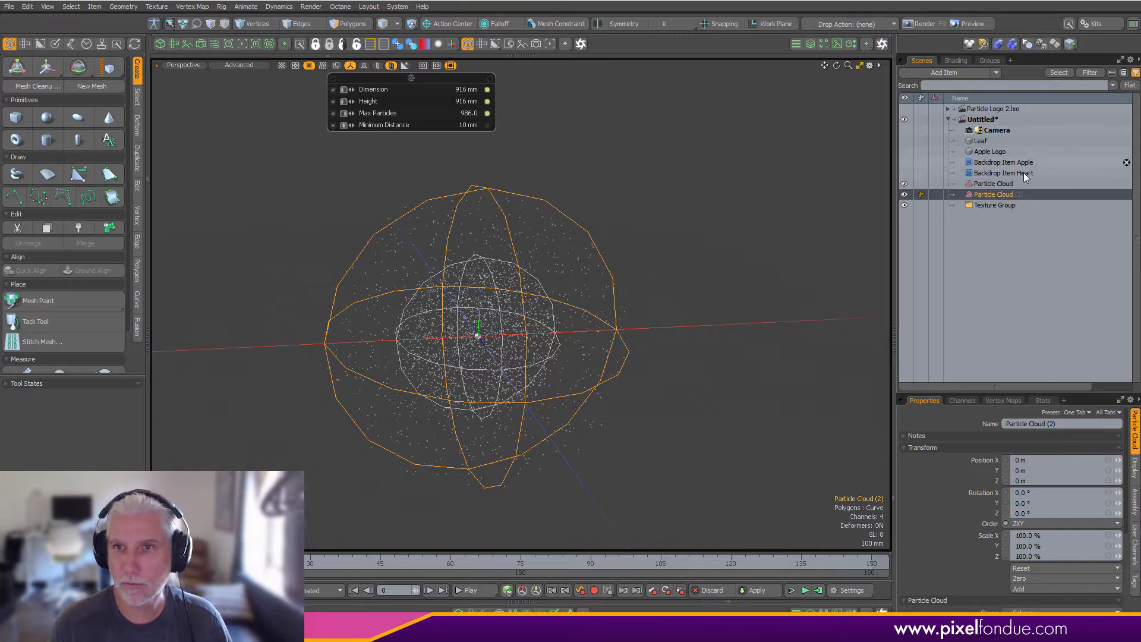
- Duplicate the outer particle cloud and set the copy's Dimension and Height to 1.296 m and Max Particles to 814
{"action": "left_click", "coordinate": [998, 184]}
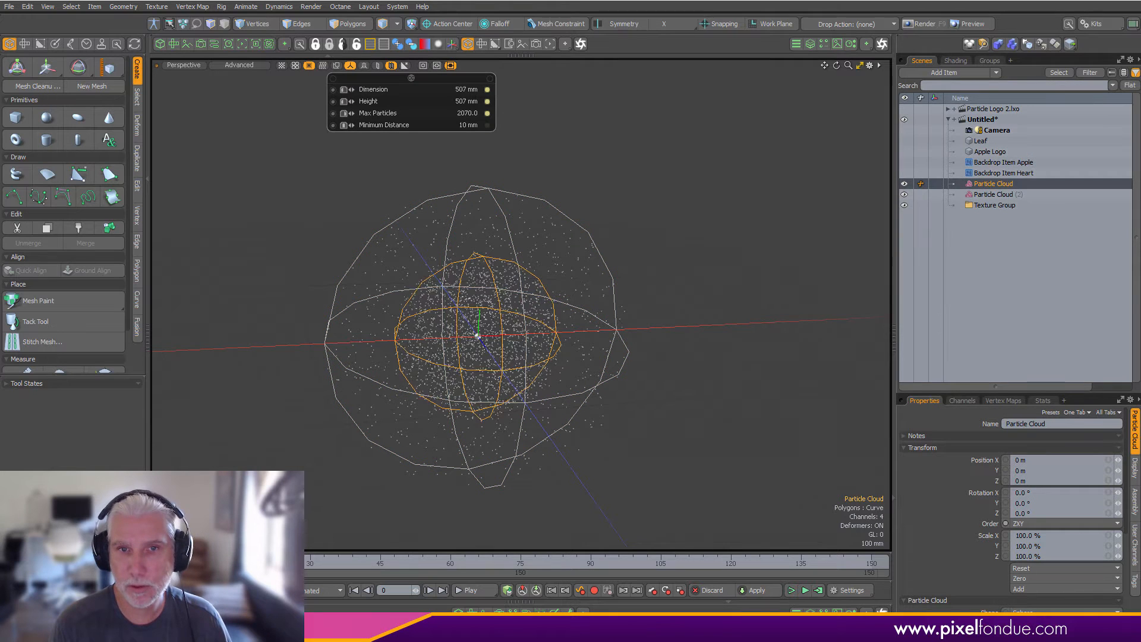
{"action": "left_click", "coordinate": [1010, 194]}
{"action": "key", "text": "ctrl+d"}
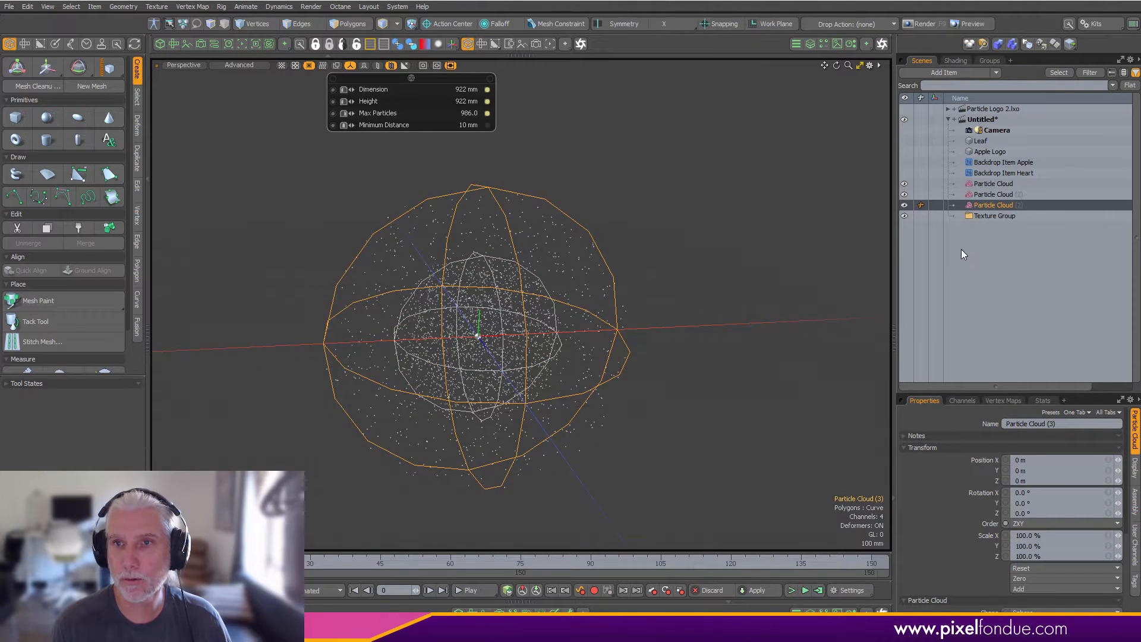
{"action": "left_click_drag", "start_coordinate": [605, 355], "coordinate": [715, 354]}
{"action": "scroll", "coordinate": [715, 354], "scroll_direction": "down", "scroll_amount": 3}
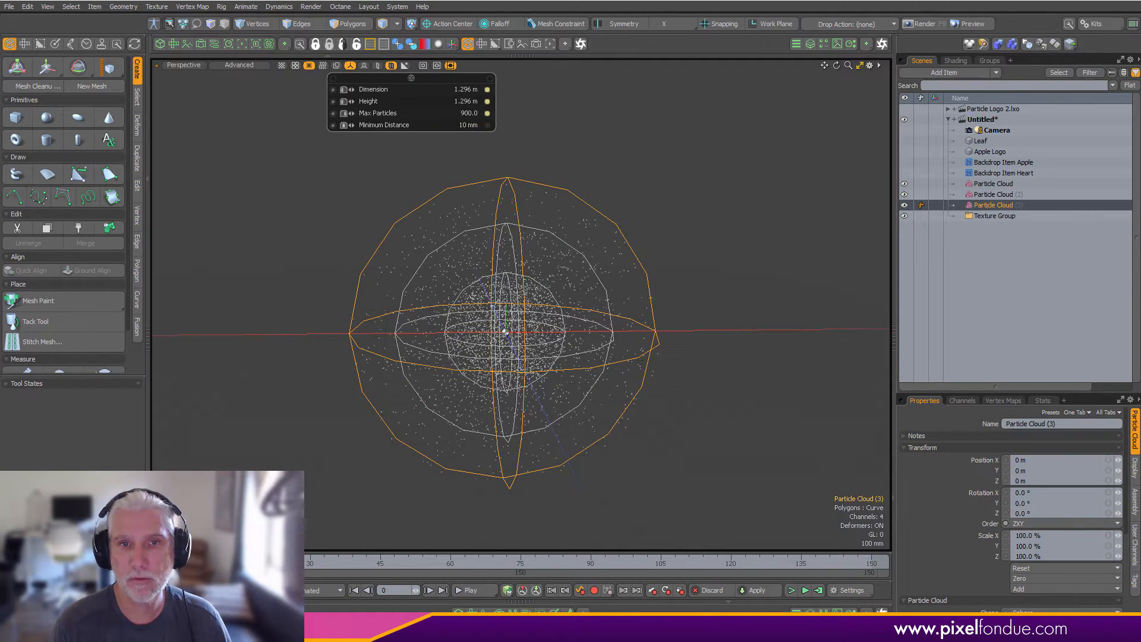
{"action": "left_click_drag", "start_coordinate": [646, 389], "coordinate": [689, 448], "text": "alt"}
- Look through the camera, set its Position Y and Rotation X to 0, and dolly it back to about 5.048 m in Z
{"action": "key", "text": "ctrl+space"}
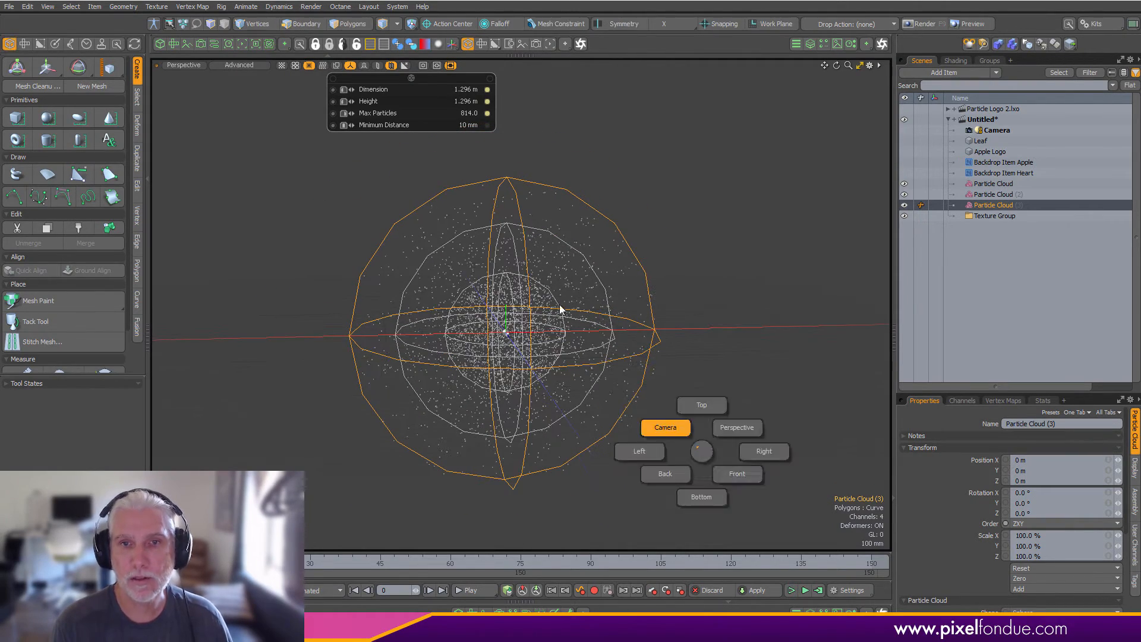
{"action": "left_click", "coordinate": [561, 308]}
{"action": "left_click", "coordinate": [996, 131]}
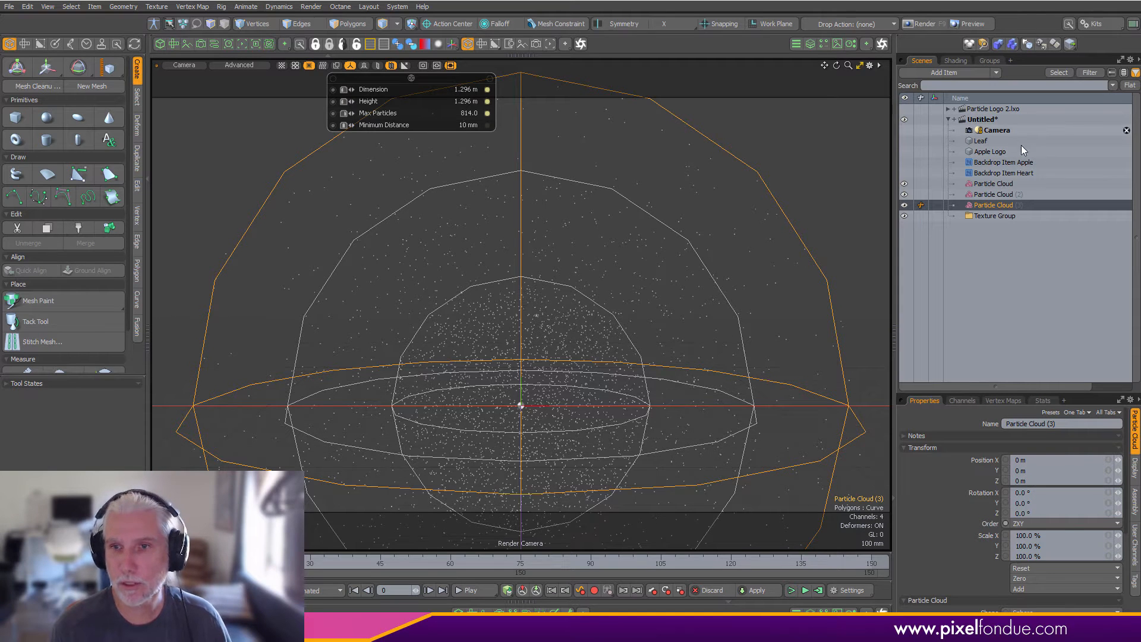
{"action": "left_click", "coordinate": [1047, 471]}
{"action": "type", "text": "0"}
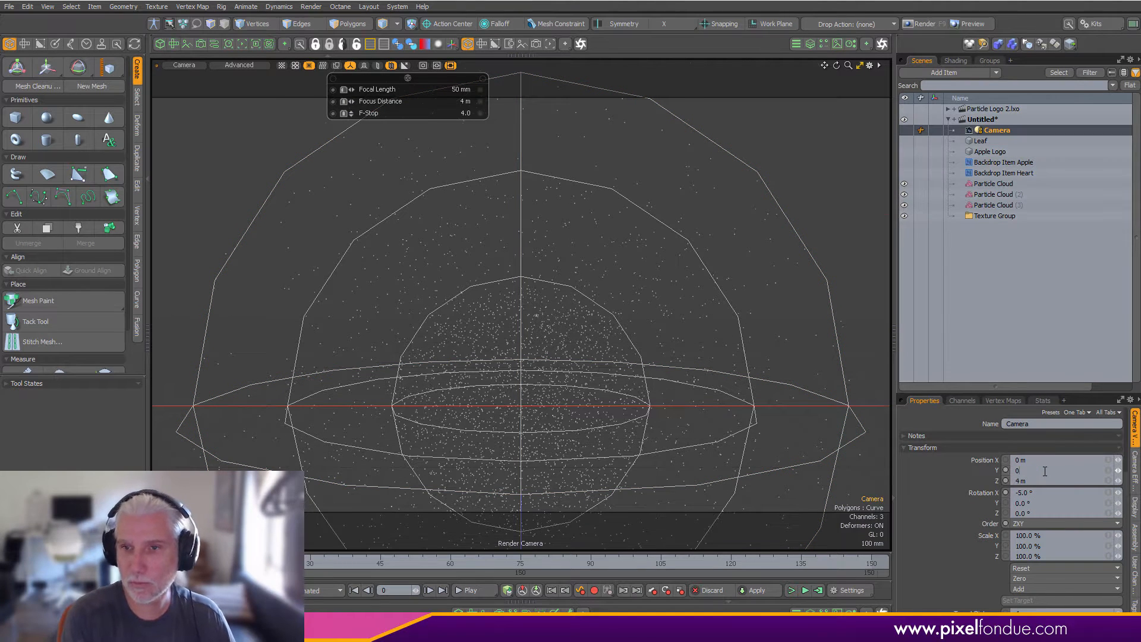
{"action": "key", "text": "Tab"}
{"action": "key", "text": "Tab"}
{"action": "type", "text": "0"}
{"action": "key", "text": "Return"}
{"action": "left_click_drag", "start_coordinate": [672, 349], "coordinate": [592, 371], "text": "ctrl+alt"}
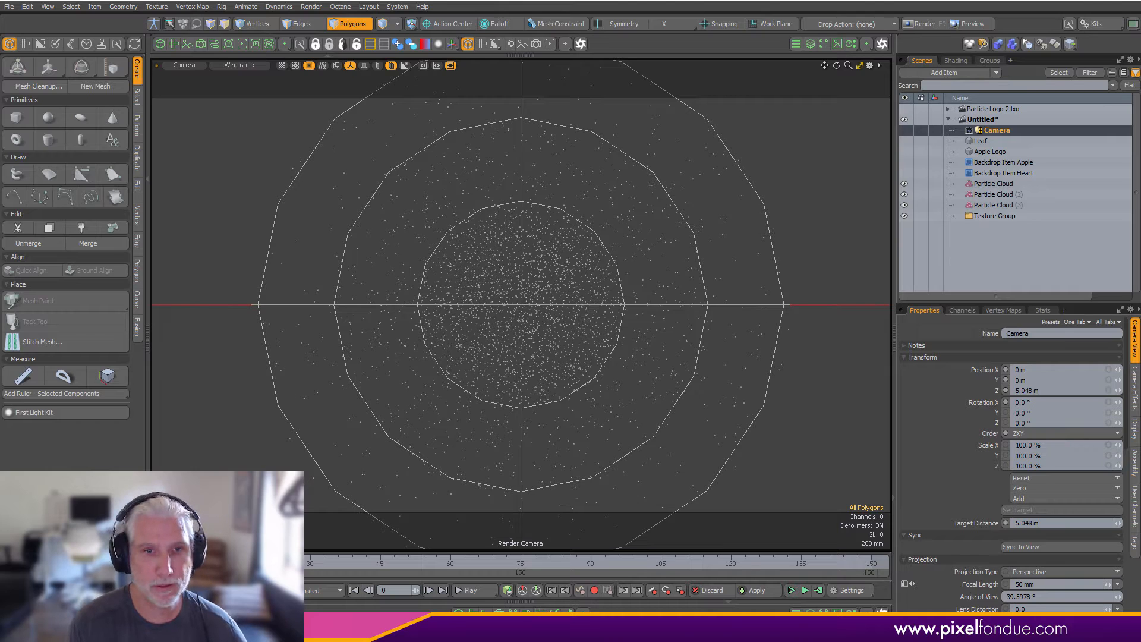
- Collapse the modeling toolbox, show the schematic below the viewport and add the three particle clouds to it
{"action": "left_click", "coordinate": [147, 338]}
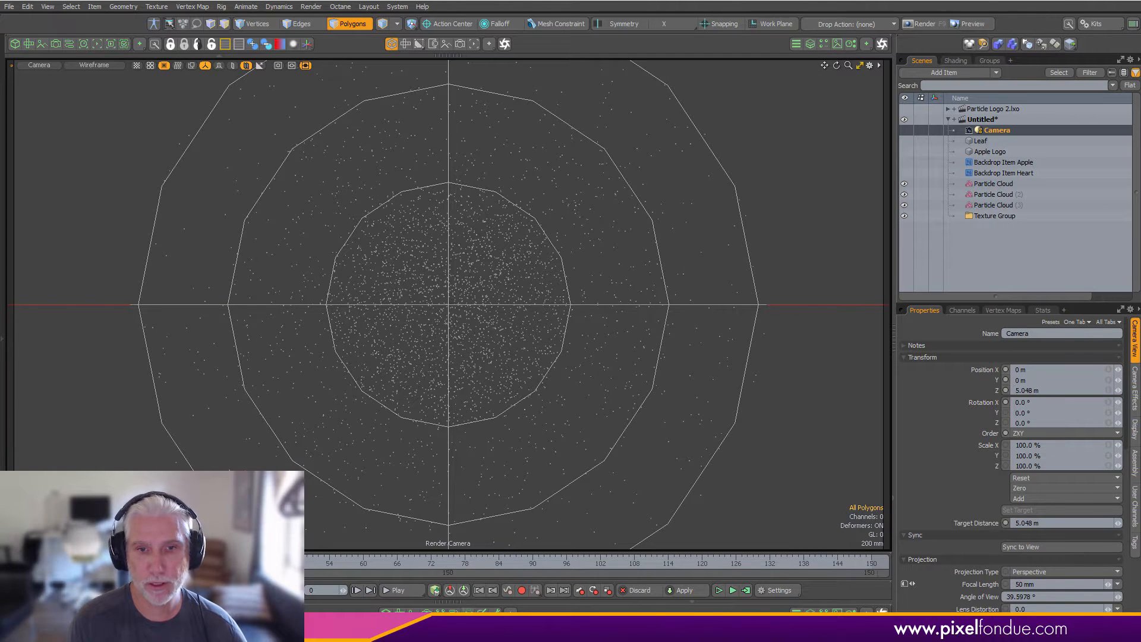
{"action": "key", "text": "KP_0"}
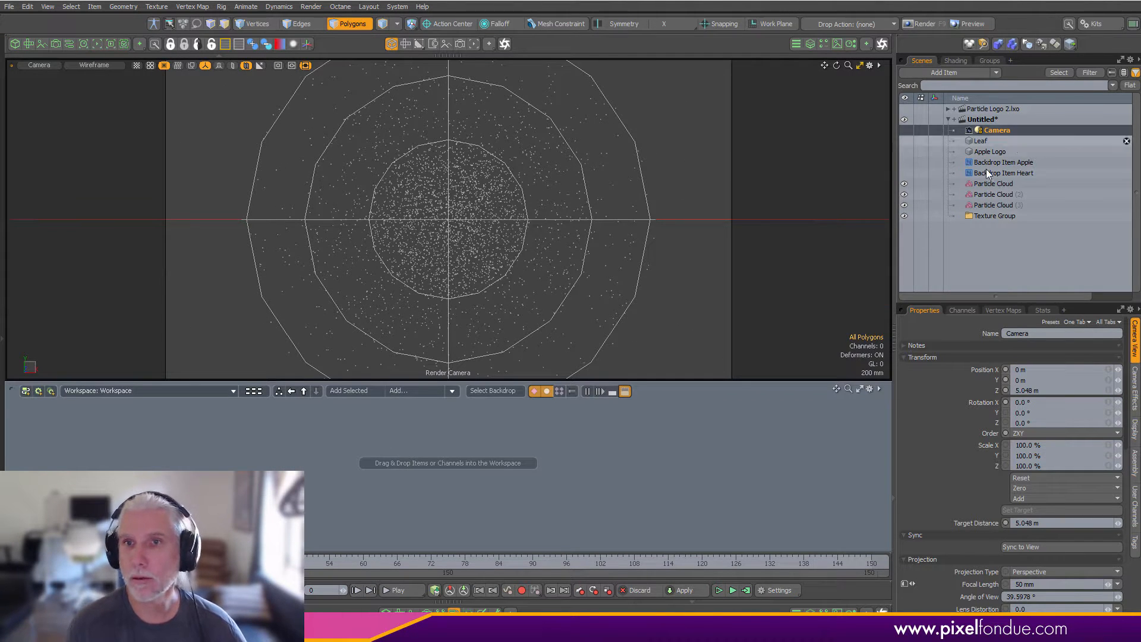
{"action": "left_click_drag", "start_coordinate": [997, 184], "coordinate": [354, 457]}
{"action": "left_click_drag", "start_coordinate": [444, 455], "coordinate": [444, 441]}
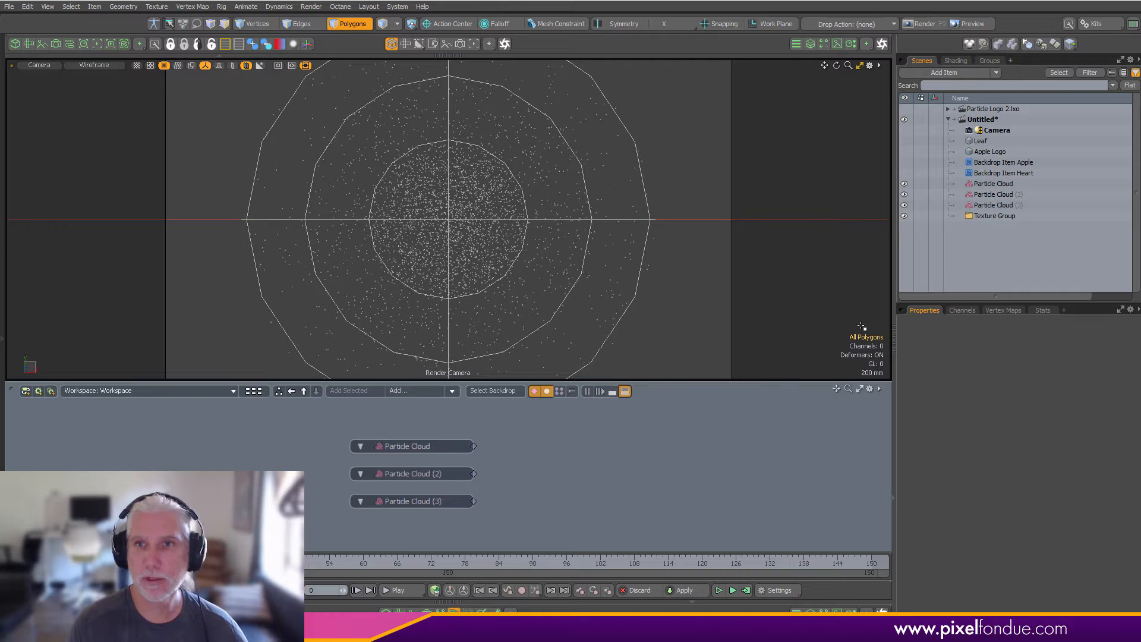
- Make the Leaf mesh visible and add a Replicator item, placed just above Texture Group in the item list
{"action": "left_click", "coordinate": [903, 141]}
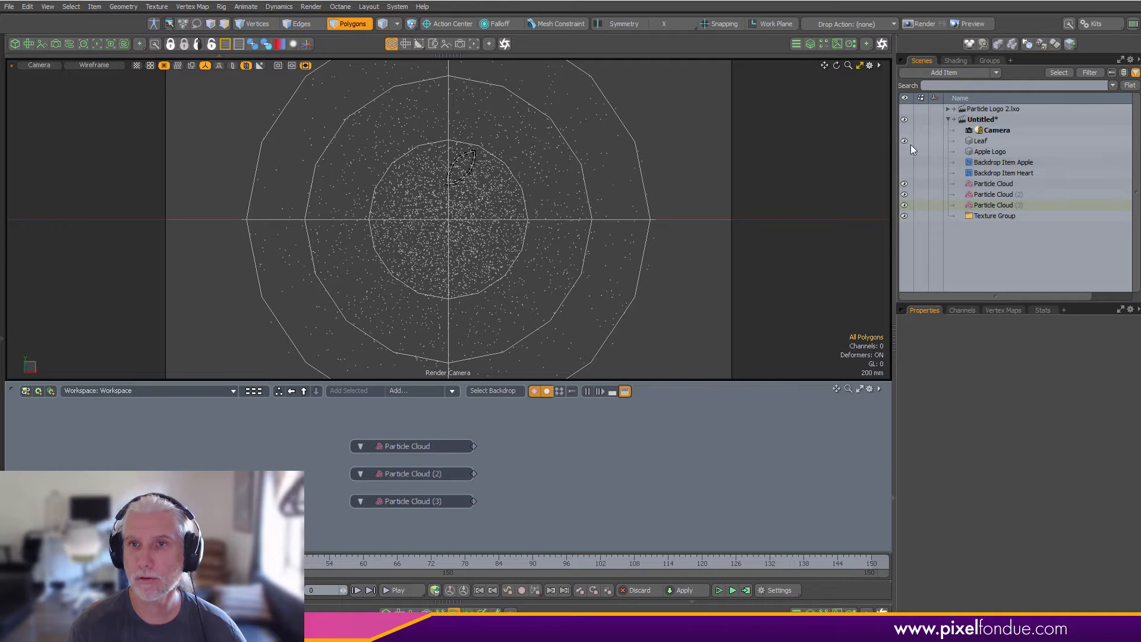
{"action": "left_click_drag", "start_coordinate": [897, 153], "coordinate": [949, 157]}
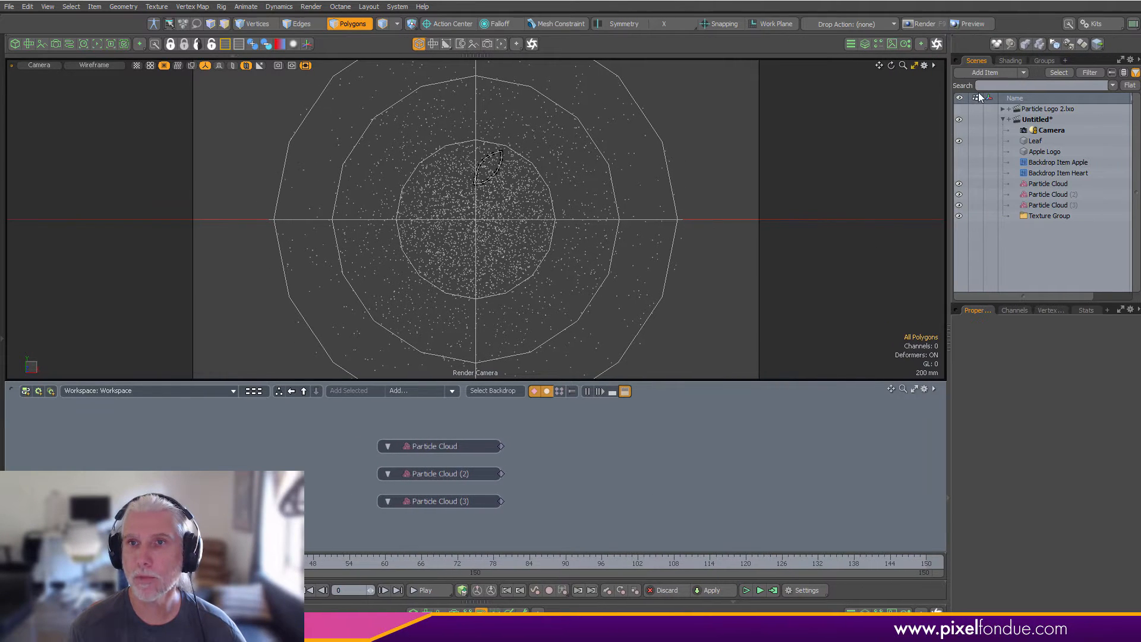
{"action": "left_click", "coordinate": [992, 73]}
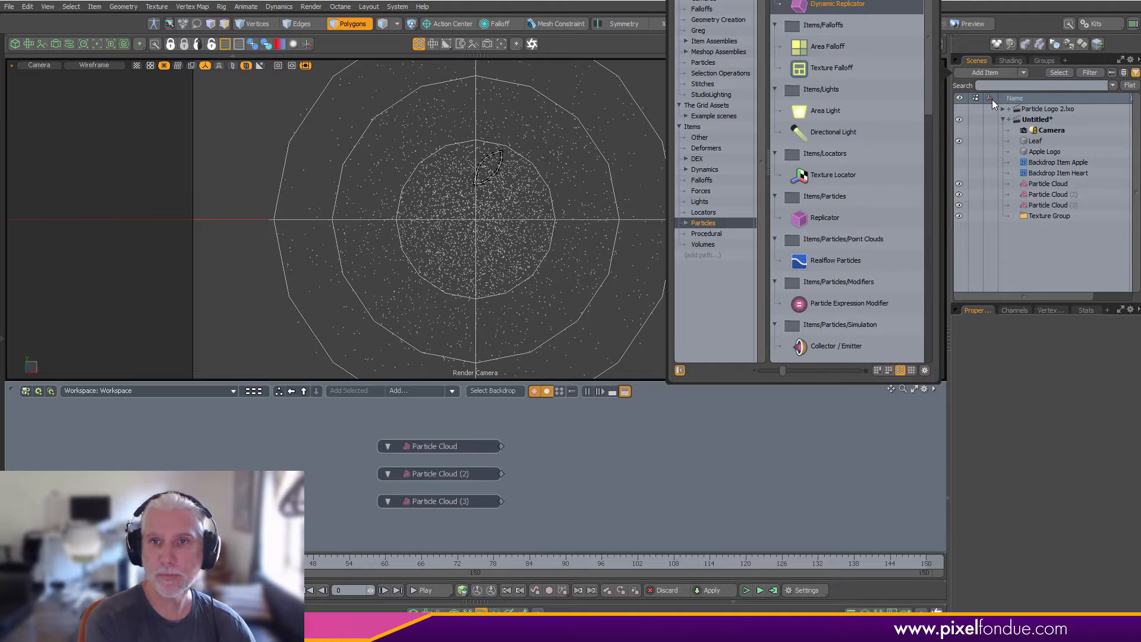
{"action": "double_click", "coordinate": [812, 218]}
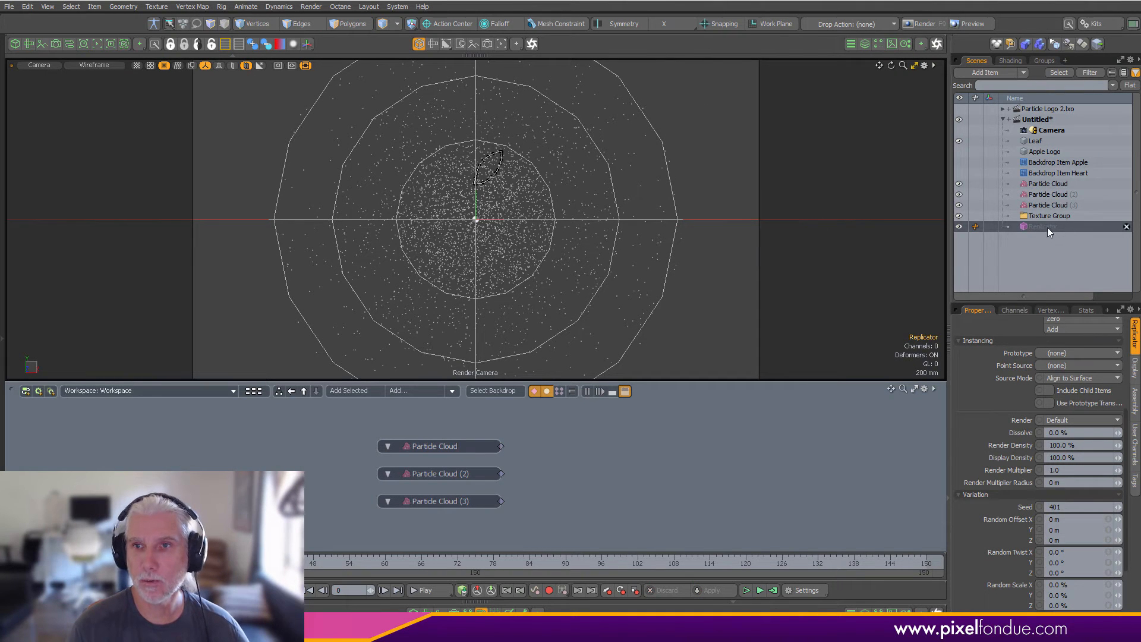
{"action": "left_click_drag", "start_coordinate": [1050, 223], "coordinate": [1049, 215]}
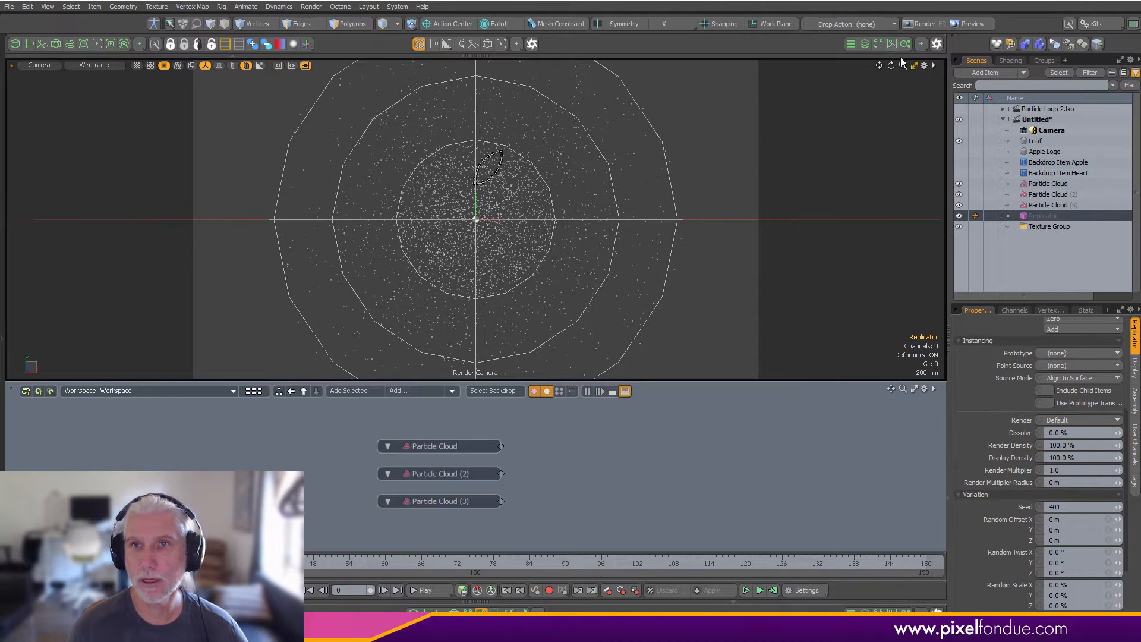
- Add the Quad Sphere SubD mesh from the Basic presets to the scene
{"action": "left_click", "coordinate": [468, 612]}
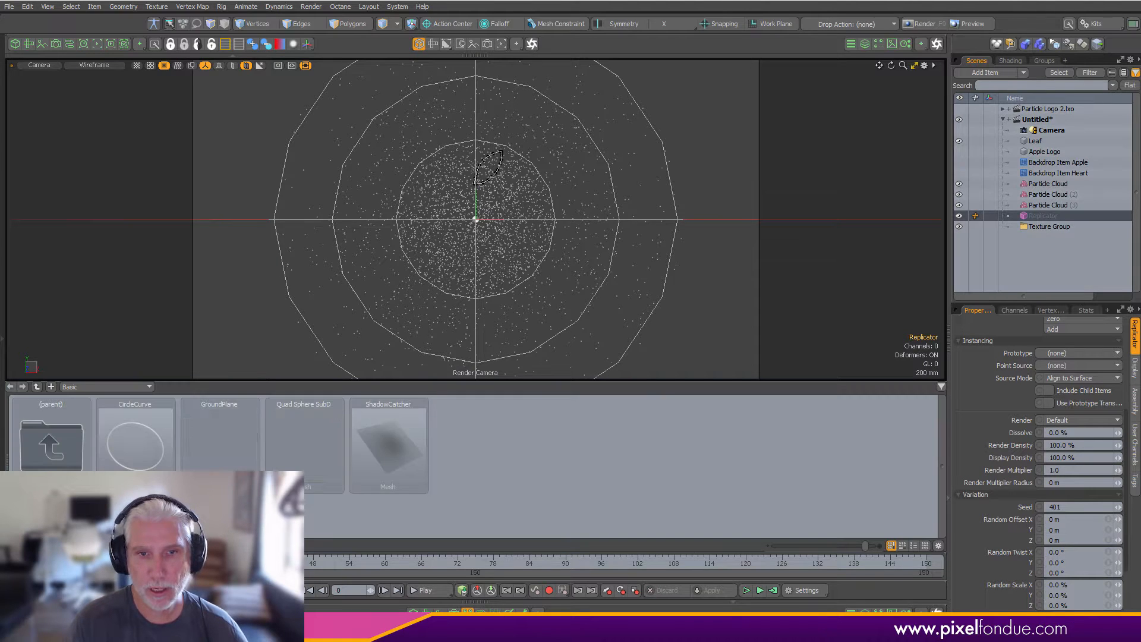
{"action": "left_click", "coordinate": [303, 450]}
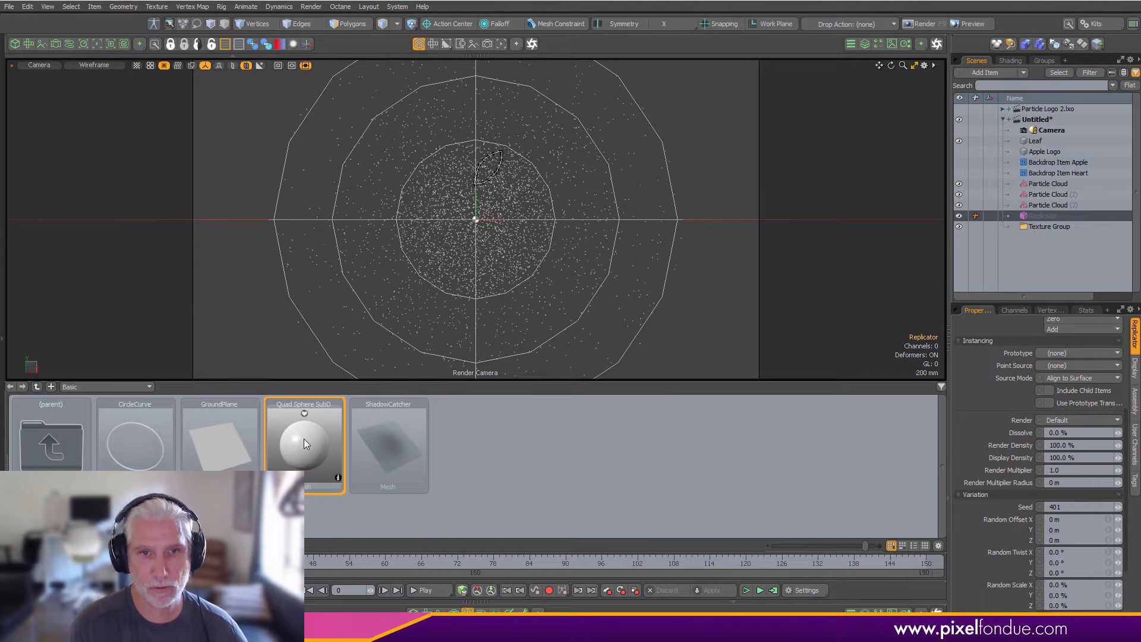
{"action": "right_click", "coordinate": [304, 440]}
{"action": "left_click", "coordinate": [287, 453]}
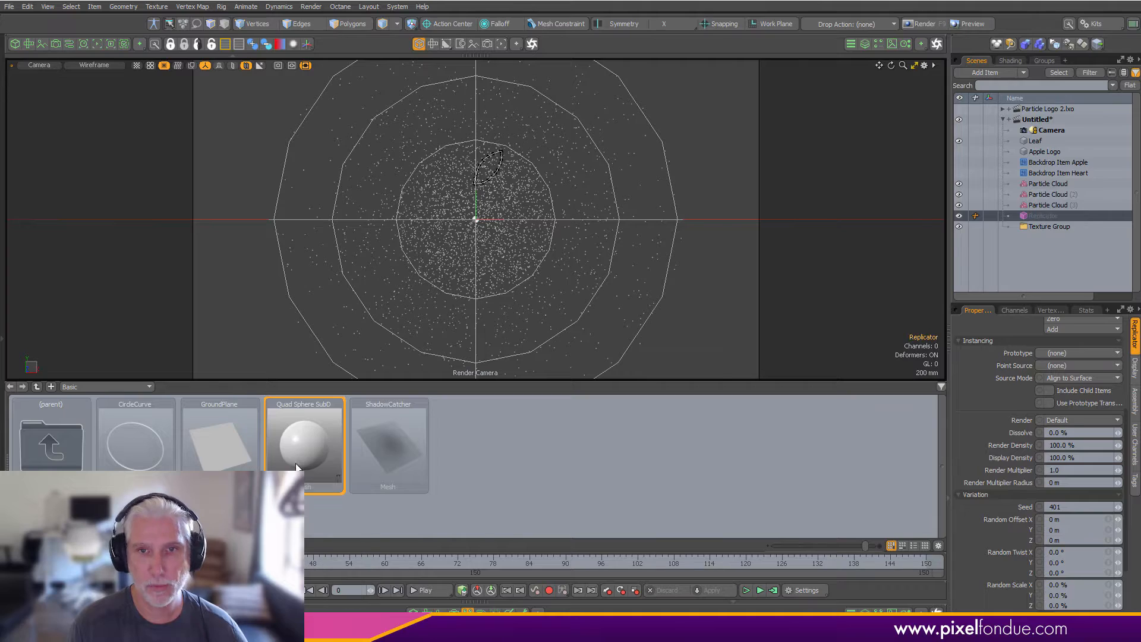
- Isolate the selected sphere's display and switch from the camera to the perspective view
{"action": "key", "text": "ctrl+3"}
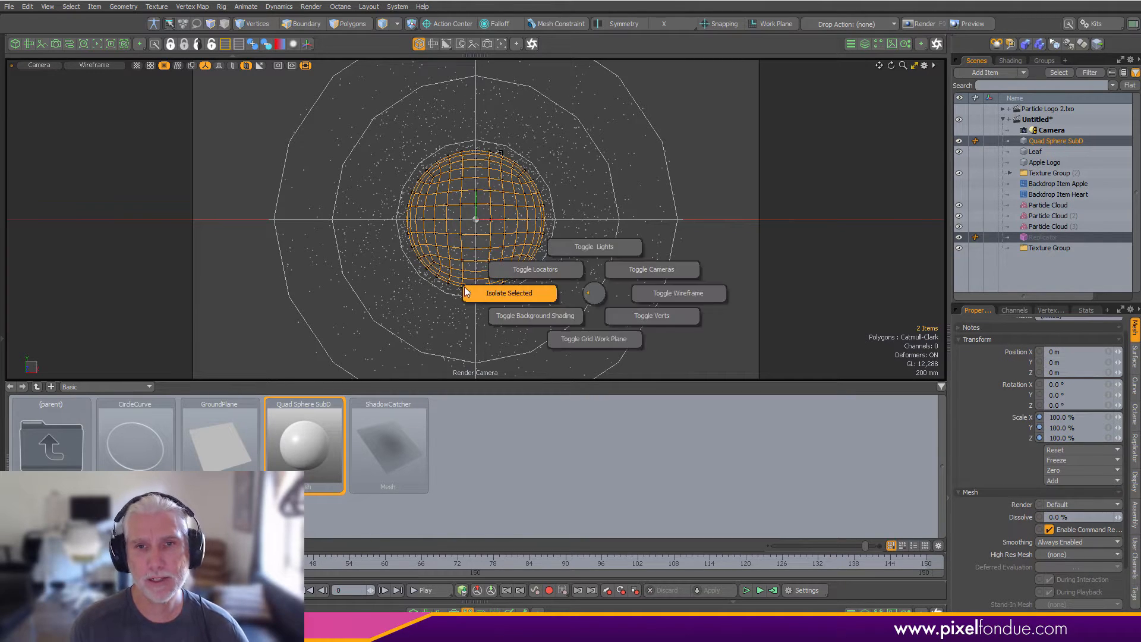
{"action": "left_click", "coordinate": [464, 287]}
{"action": "key", "text": "ctrl+1"}
{"action": "left_click", "coordinate": [538, 285]}
{"action": "mouse_move", "coordinate": [558, 228]}
{"action": "left_mouse_down", "text": "alt"}
{"action": "mouse_move", "coordinate": [518, 211]}
{"action": "mouse_move", "coordinate": [642, 218]}
{"action": "left_mouse_up", "text": "alt"}
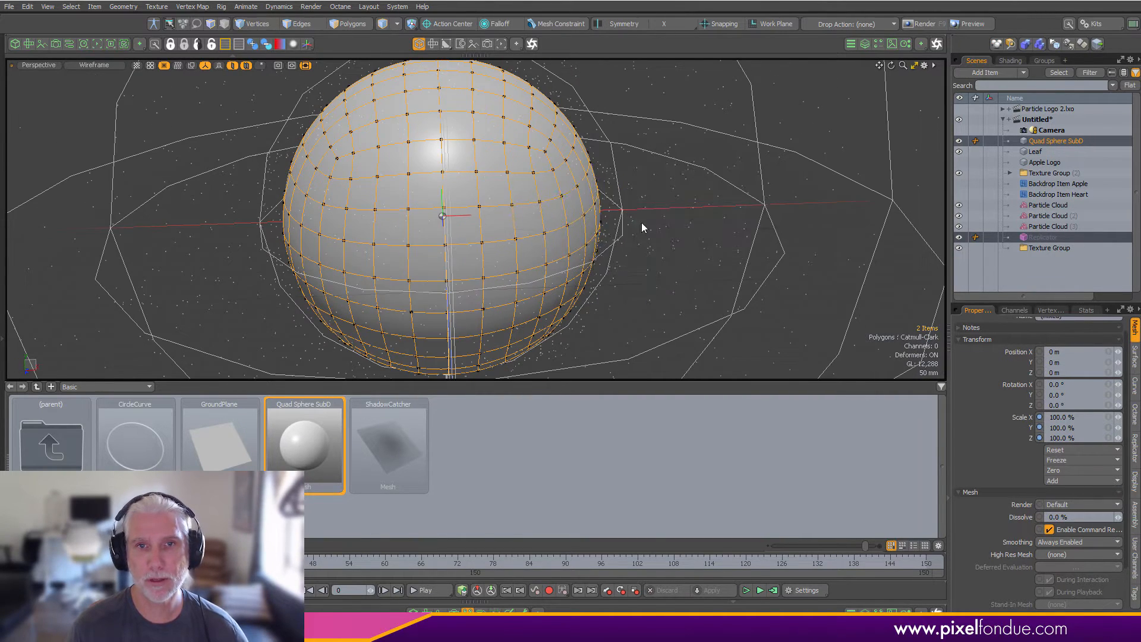
- Set the perspective viewport to Advanced shading, hide the locators and switch to polygon selection
{"action": "key", "text": "ctrl+2"}
{"action": "left_click", "coordinate": [559, 219]}
{"action": "left_click_drag", "start_coordinate": [496, 246], "coordinate": [558, 285], "text": "alt"}
{"action": "key", "text": "ctrl+3"}
{"action": "left_click", "coordinate": [533, 261]}
{"action": "left_click_drag", "start_coordinate": [558, 285], "coordinate": [574, 278], "text": "alt"}
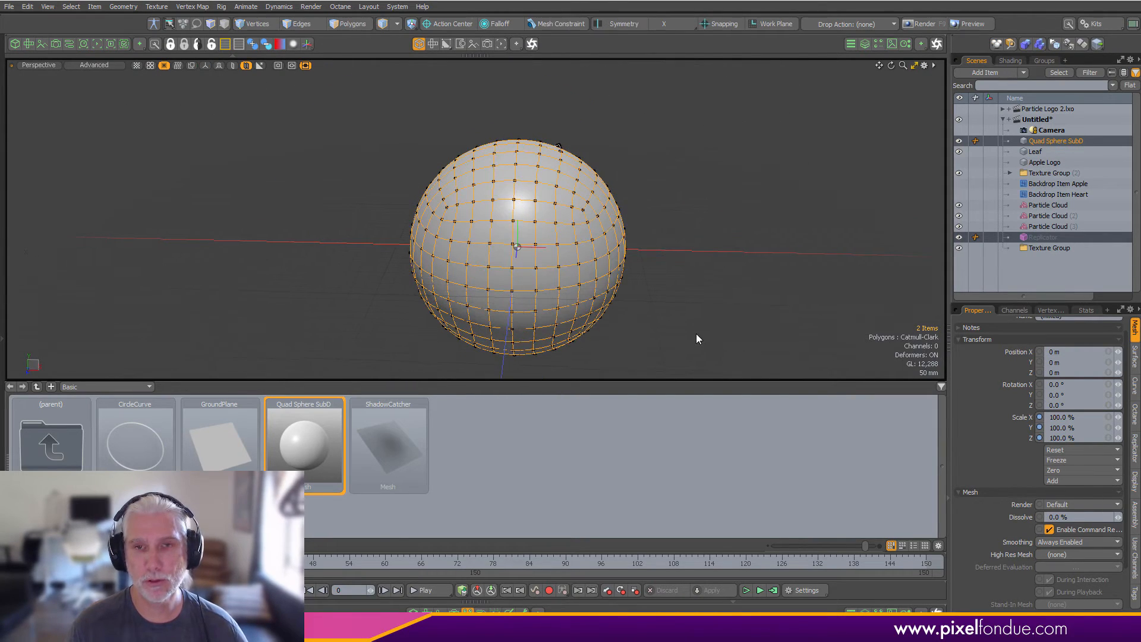
{"action": "key", "text": "3"}
{"action": "left_click_drag", "start_coordinate": [693, 328], "coordinate": [570, 302], "text": "alt"}
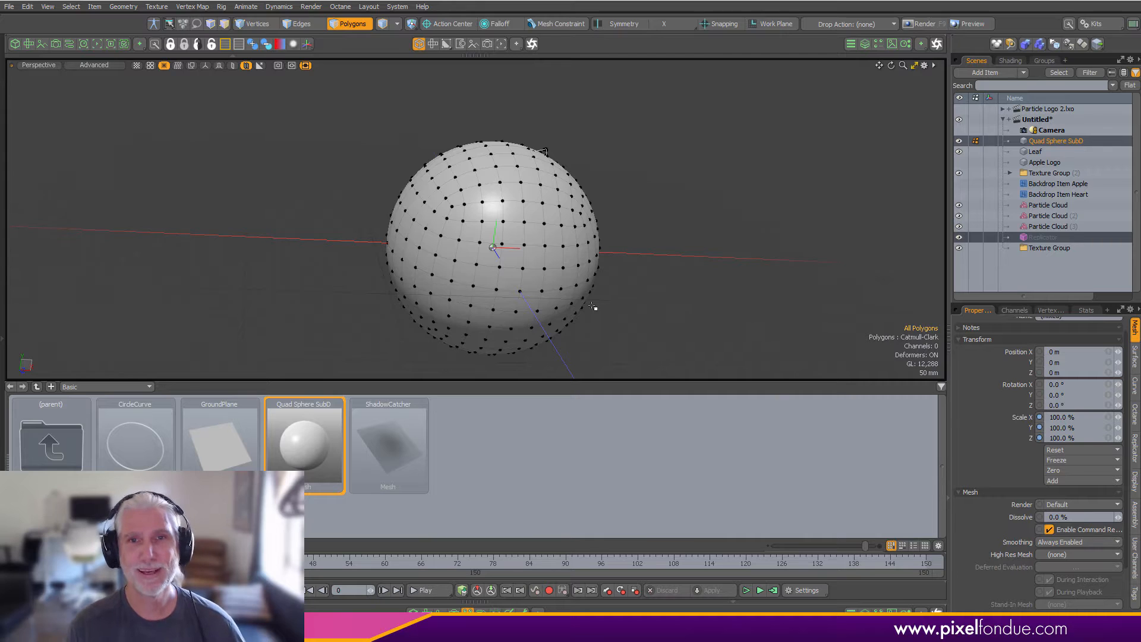
{"action": "mouse_move", "coordinate": [593, 306]}
{"action": "left_mouse_down", "text": "alt"}
{"action": "mouse_move", "coordinate": [564, 304]}
{"action": "mouse_move", "coordinate": [575, 306]}
{"action": "left_mouse_up", "text": "alt"}
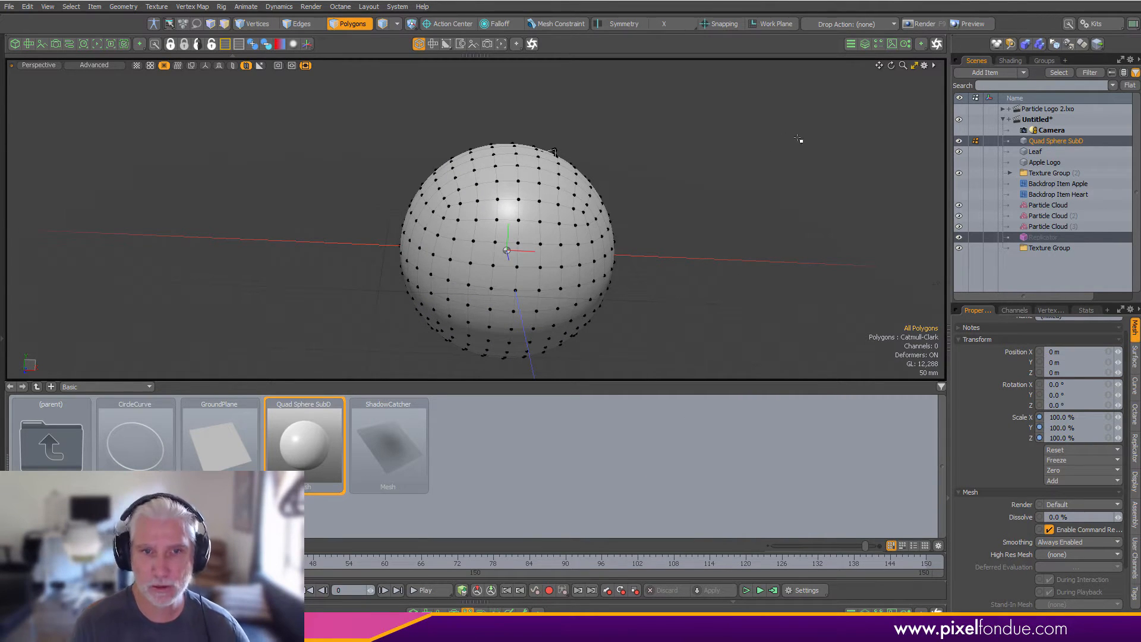
- Close the preset browser, move the quad sphere directly below the Replicator and rename it Proto
{"action": "key", "text": "F6"}
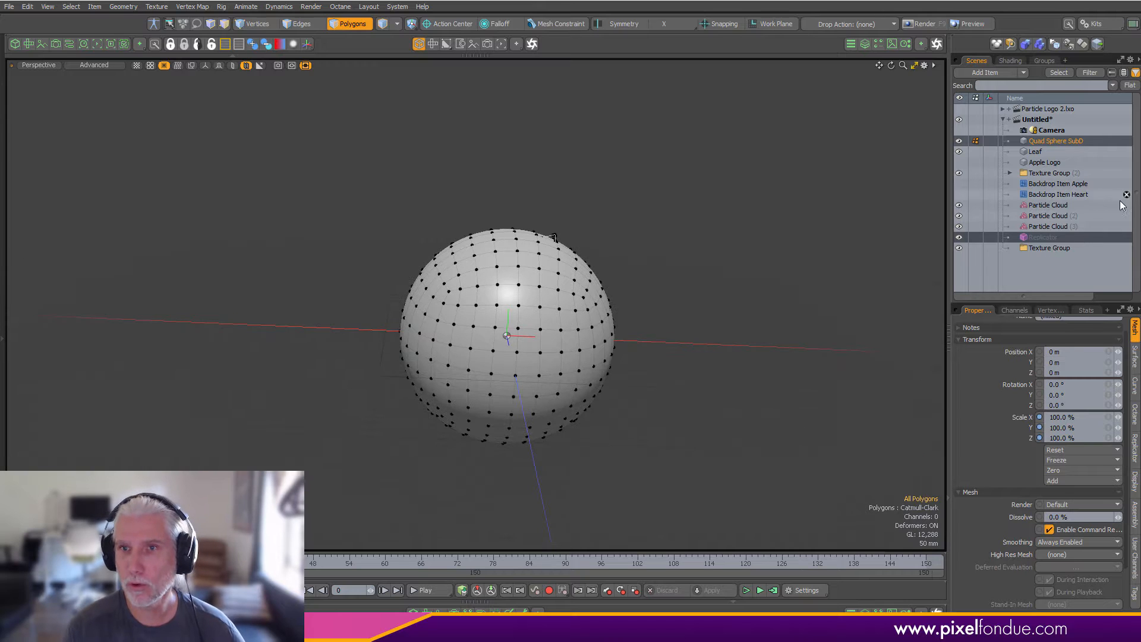
{"action": "left_click_drag", "start_coordinate": [1042, 141], "coordinate": [1061, 243]}
{"action": "double_click", "coordinate": [1044, 238]}
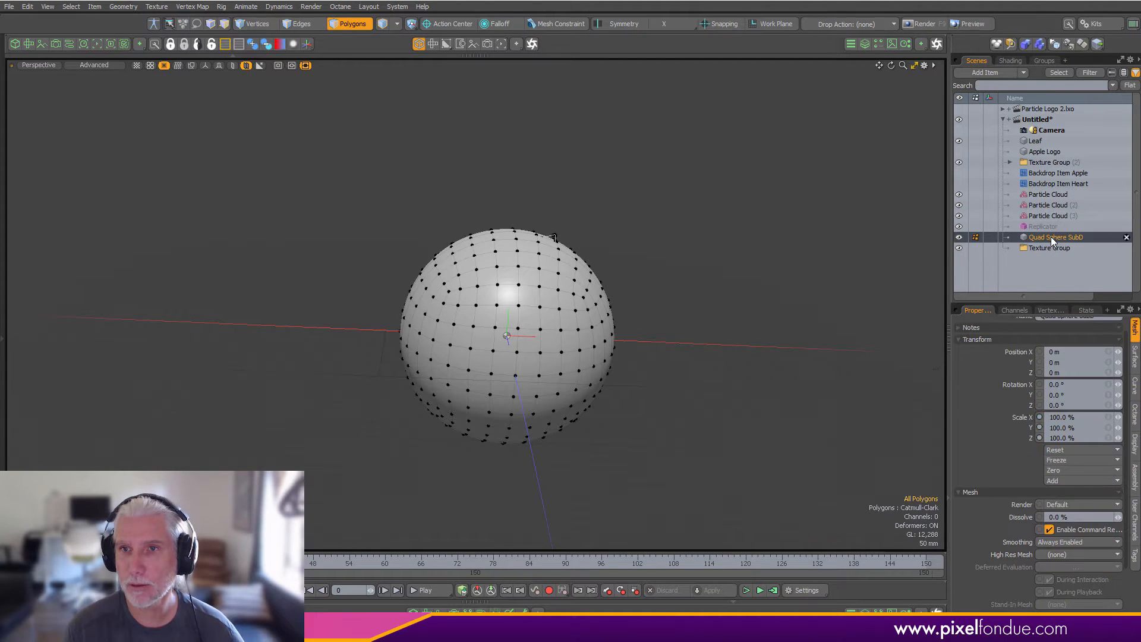
{"action": "type", "text": "Prp"}
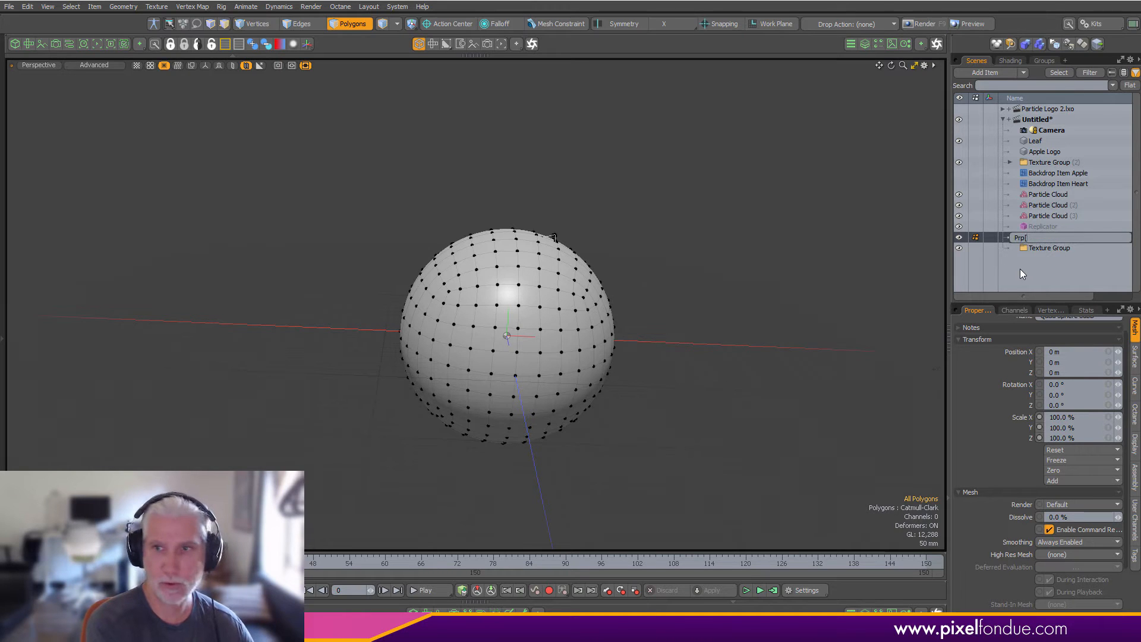
{"action": "type", "text": "to"}
{"action": "key", "text": "Return"}
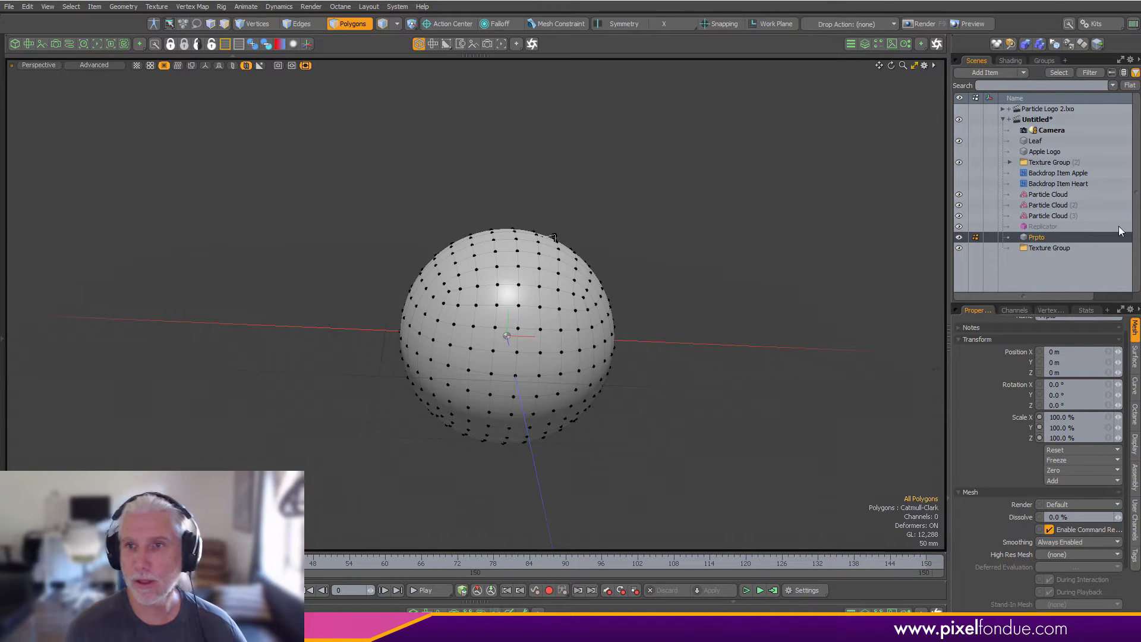
{"action": "double_click", "coordinate": [1046, 237]}
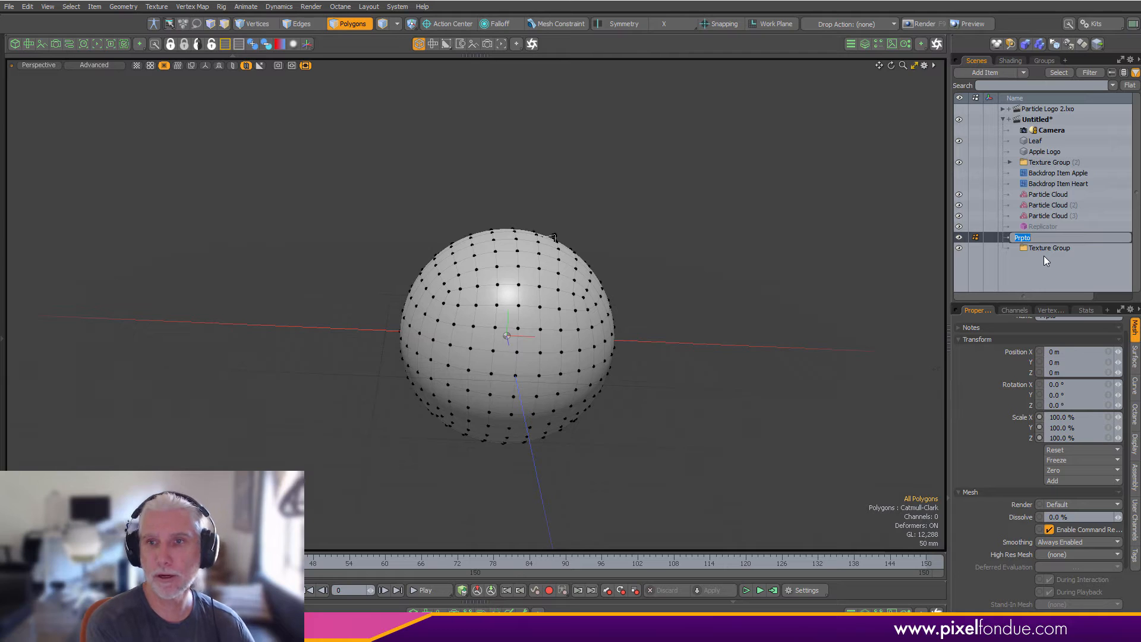
{"action": "type", "text": "Proto"}
{"action": "key", "text": "Return"}
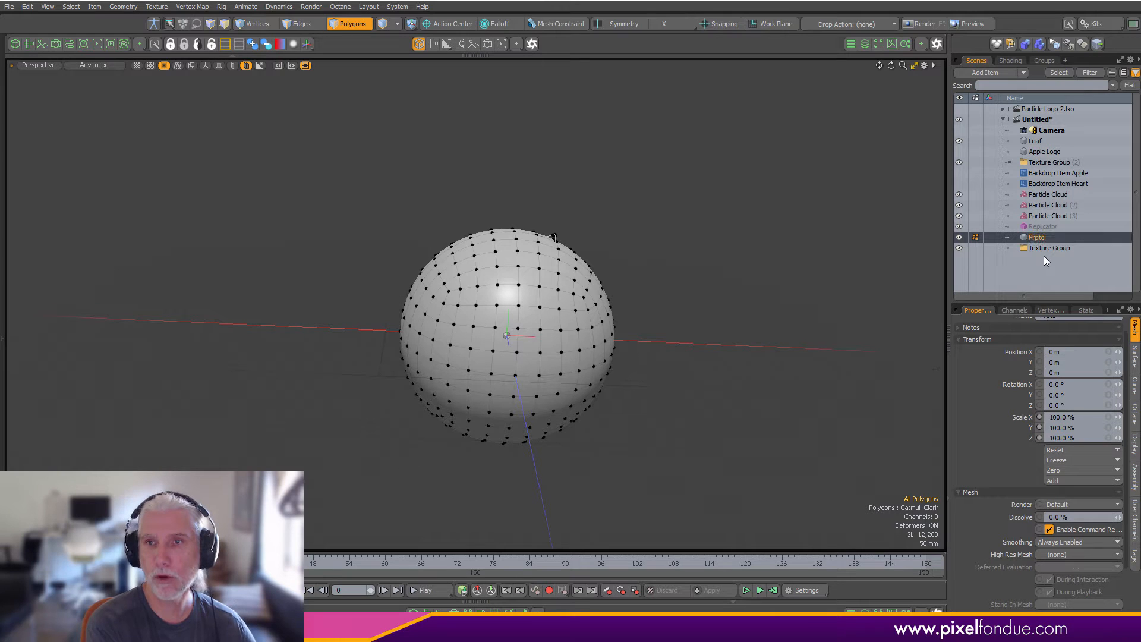
- Add the Replicator and Proto to the schematic and link Proto to the Replicator's Prototypes input
{"action": "left_click", "coordinate": [1060, 229]}
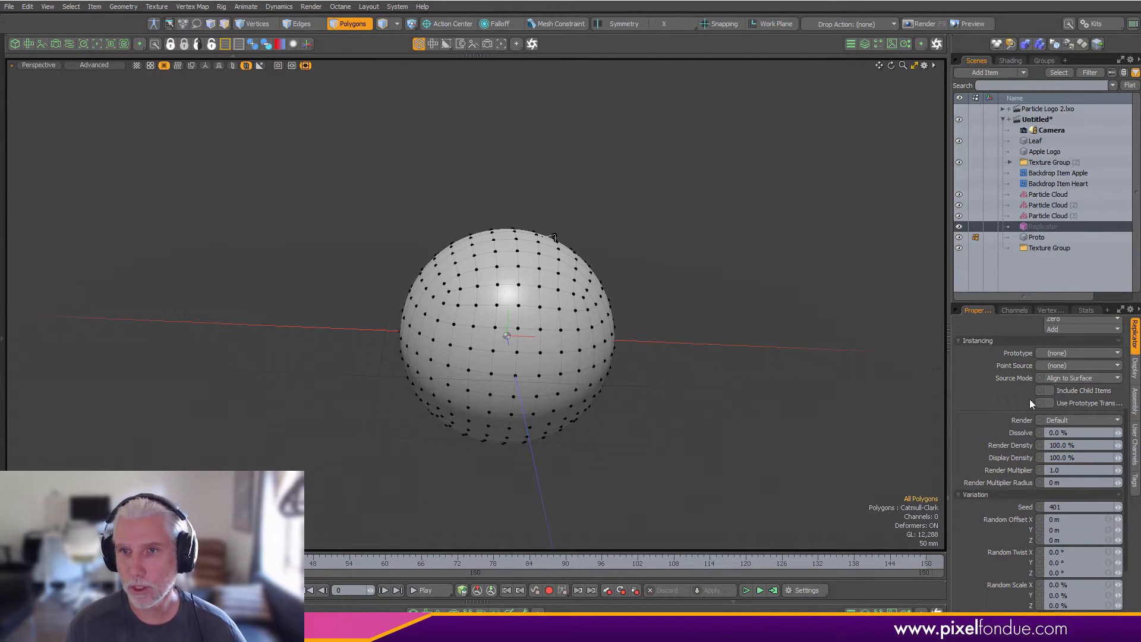
{"action": "left_click", "coordinate": [481, 612]}
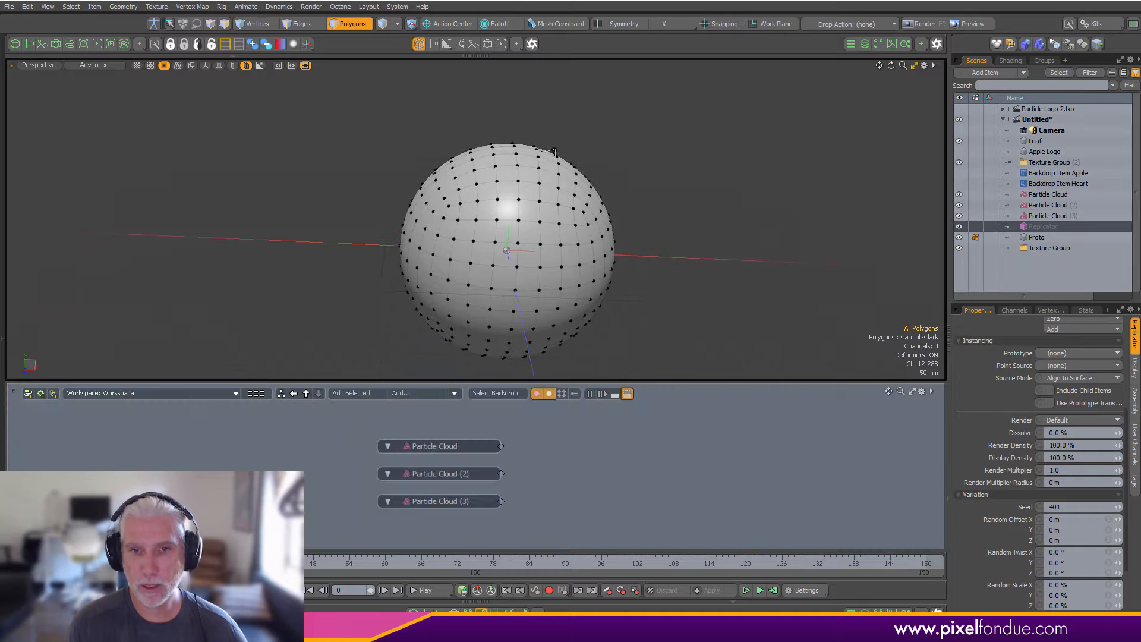
{"action": "left_click_drag", "start_coordinate": [1032, 226], "coordinate": [811, 492]}
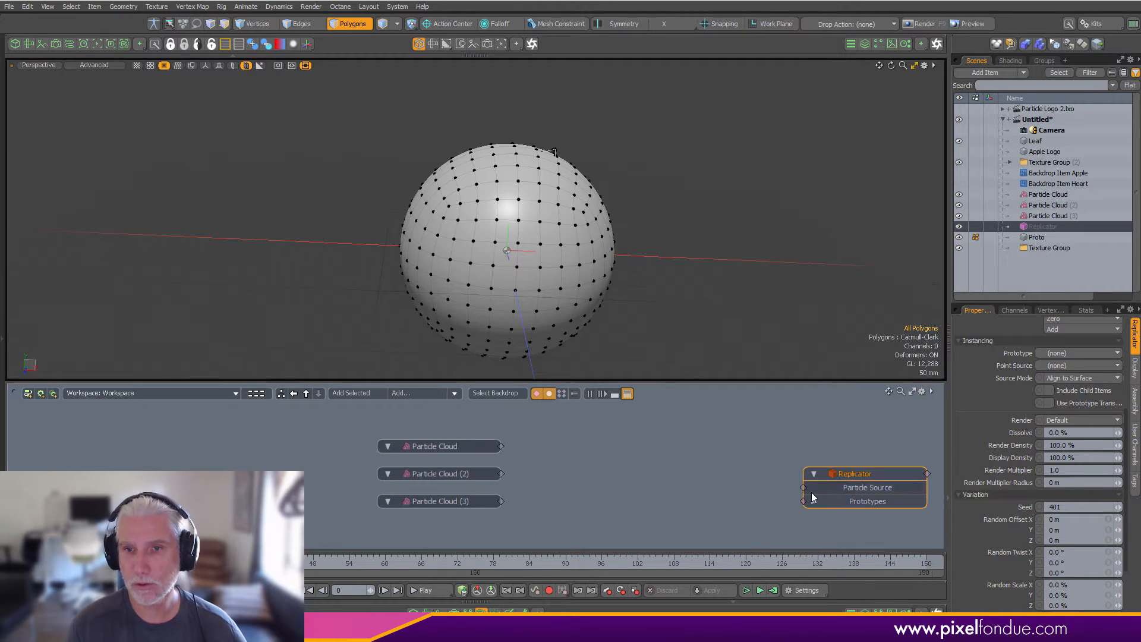
{"action": "left_click_drag", "start_coordinate": [1029, 239], "coordinate": [620, 533]}
{"action": "left_click_drag", "start_coordinate": [734, 528], "coordinate": [789, 493]}
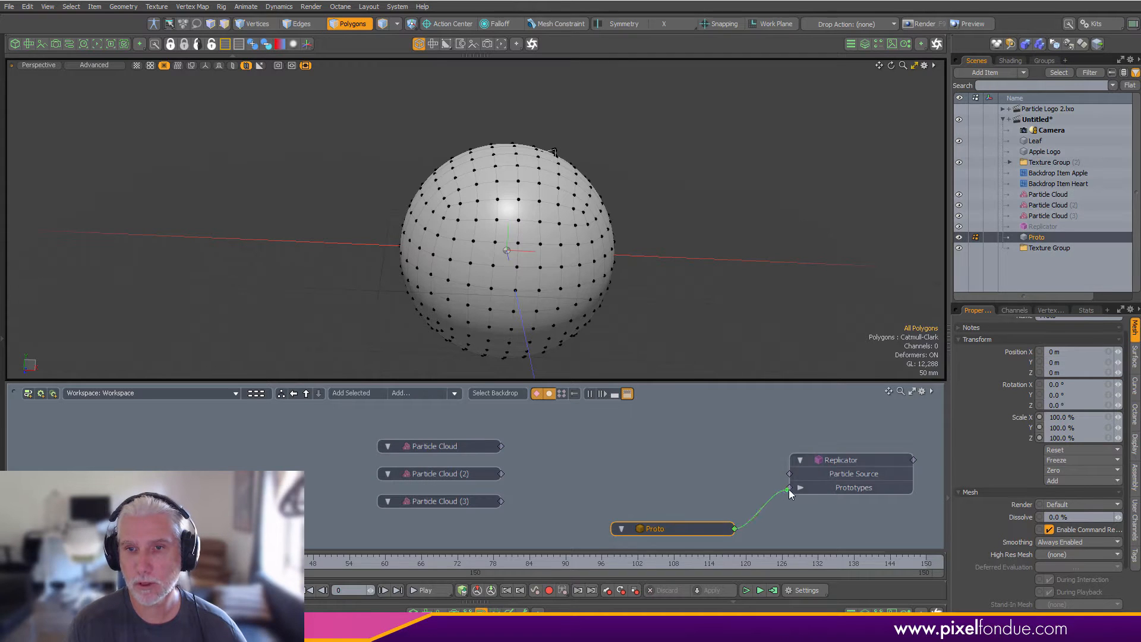
- Hide the Proto sphere in the viewport and clear the item selection
{"action": "left_click", "coordinate": [959, 237]}
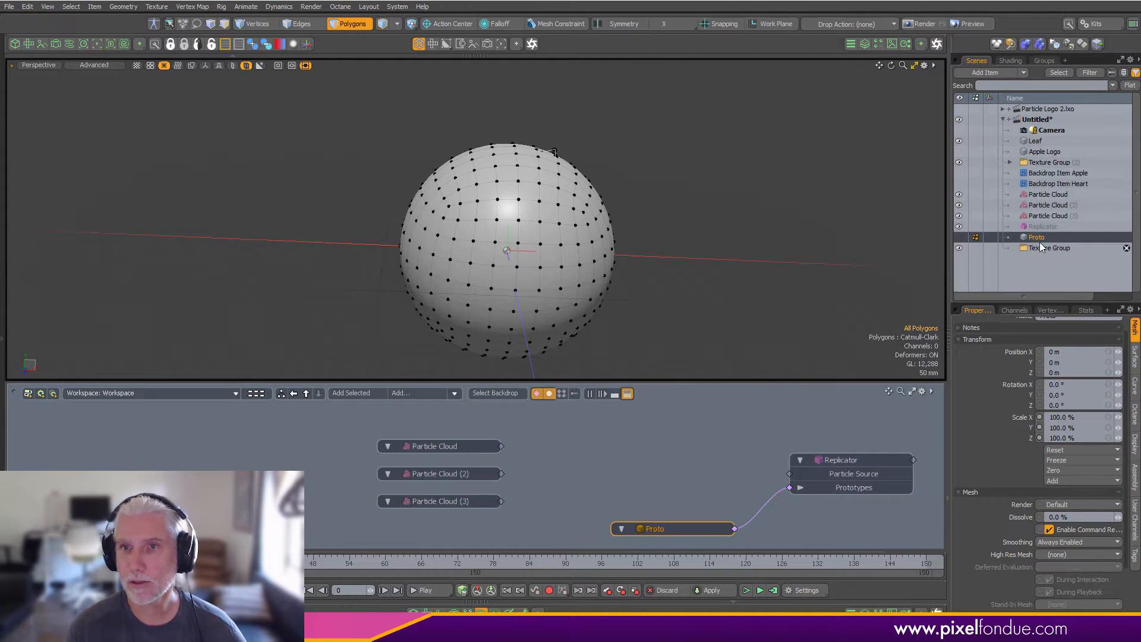
{"action": "left_click", "coordinate": [1032, 270]}
{"action": "key", "text": "ctrl"}
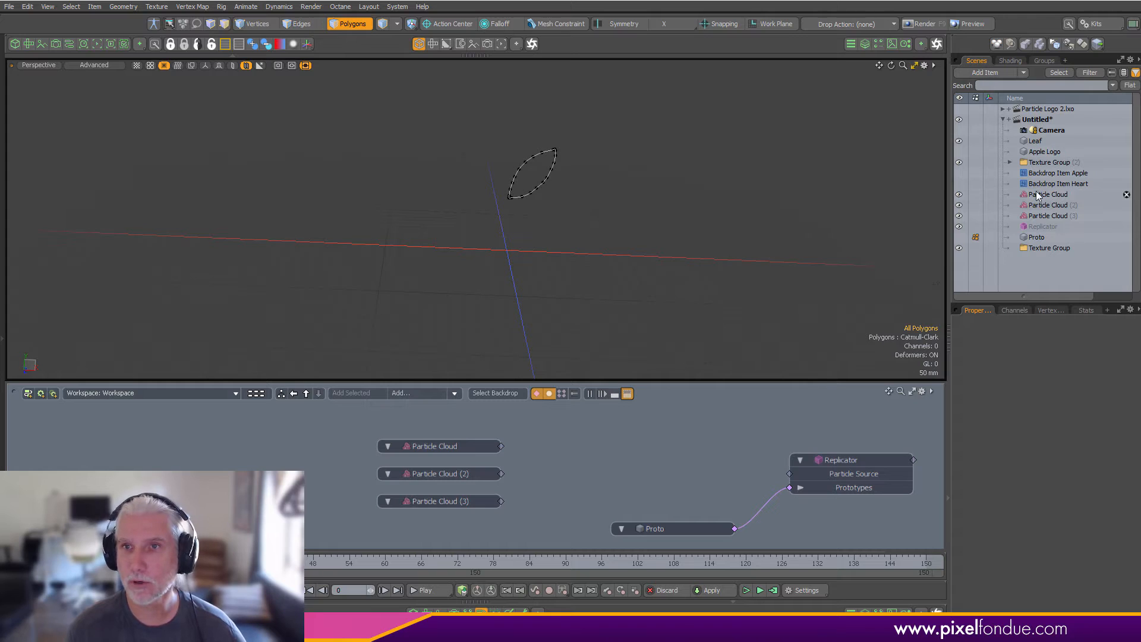
- Hide the Leaf mesh and turn the locators back on in the perspective viewport to show the three particle clouds
{"action": "left_click", "coordinate": [958, 141]}
{"action": "key", "text": "ctrl"}
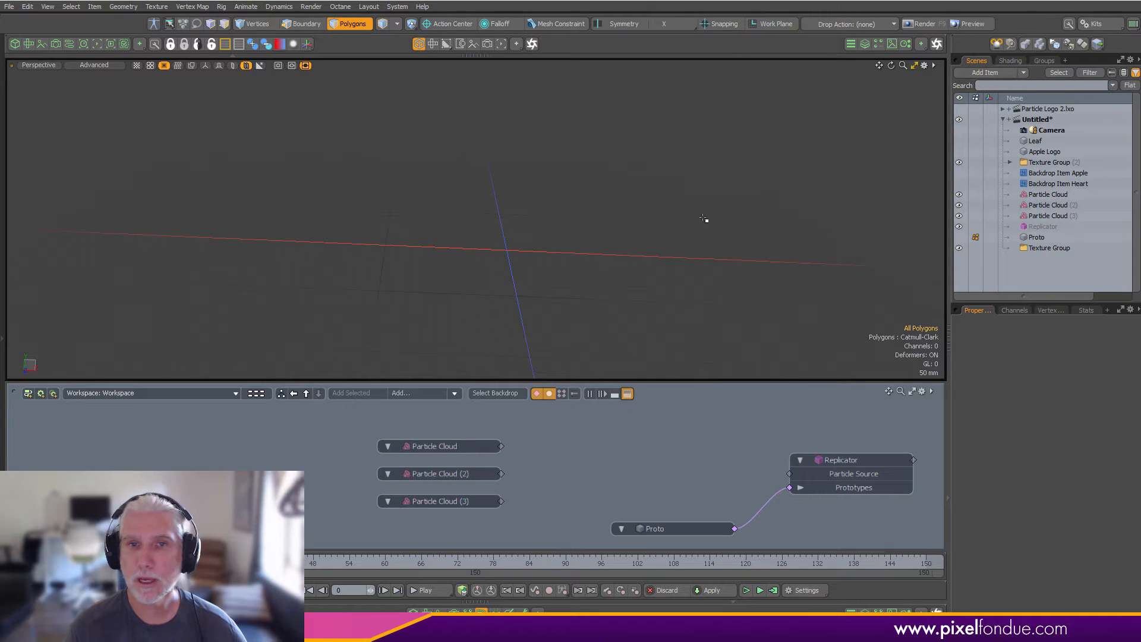
{"action": "key", "text": "ctrl+space"}
{"action": "left_click", "coordinate": [596, 169]}
{"action": "key", "text": "ctrl+space"}
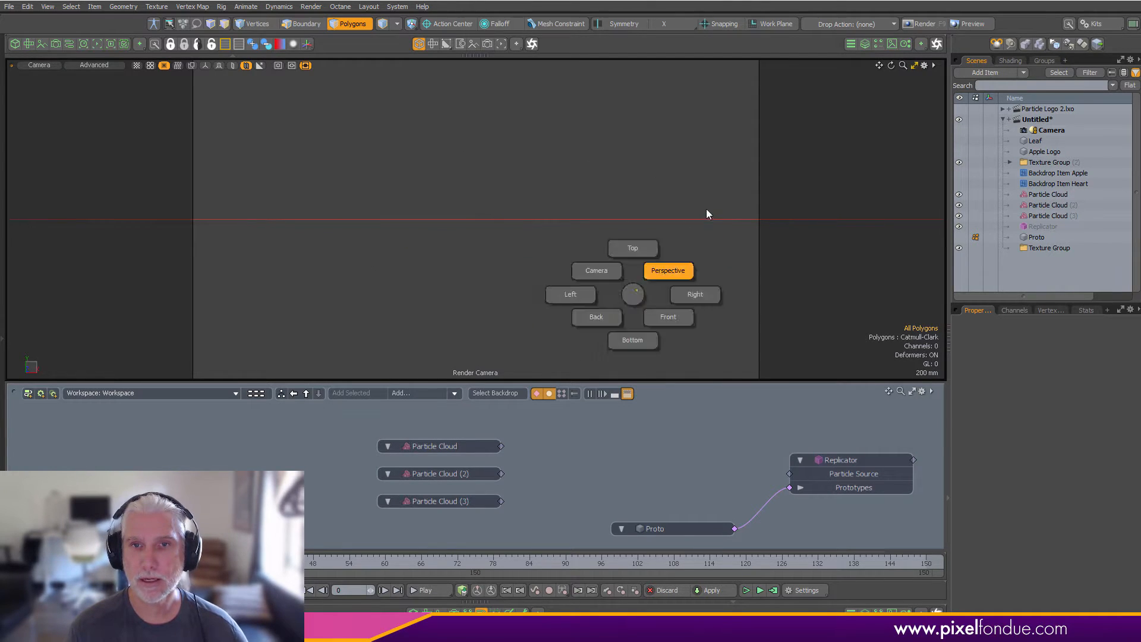
{"action": "left_click", "coordinate": [706, 209]}
{"action": "key", "text": "ctrl+1"}
{"action": "left_click", "coordinate": [616, 210]}
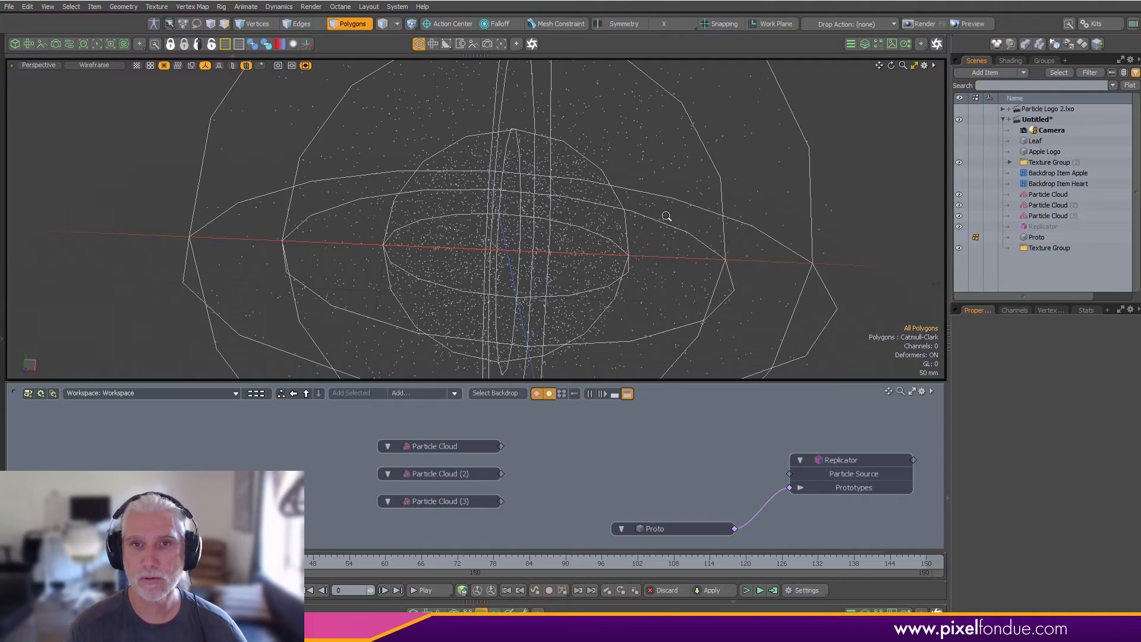
{"action": "scroll", "coordinate": [548, 243], "scroll_direction": "down", "scroll_amount": 4}
{"action": "left_click_drag", "start_coordinate": [548, 243], "coordinate": [576, 242], "text": "alt"}
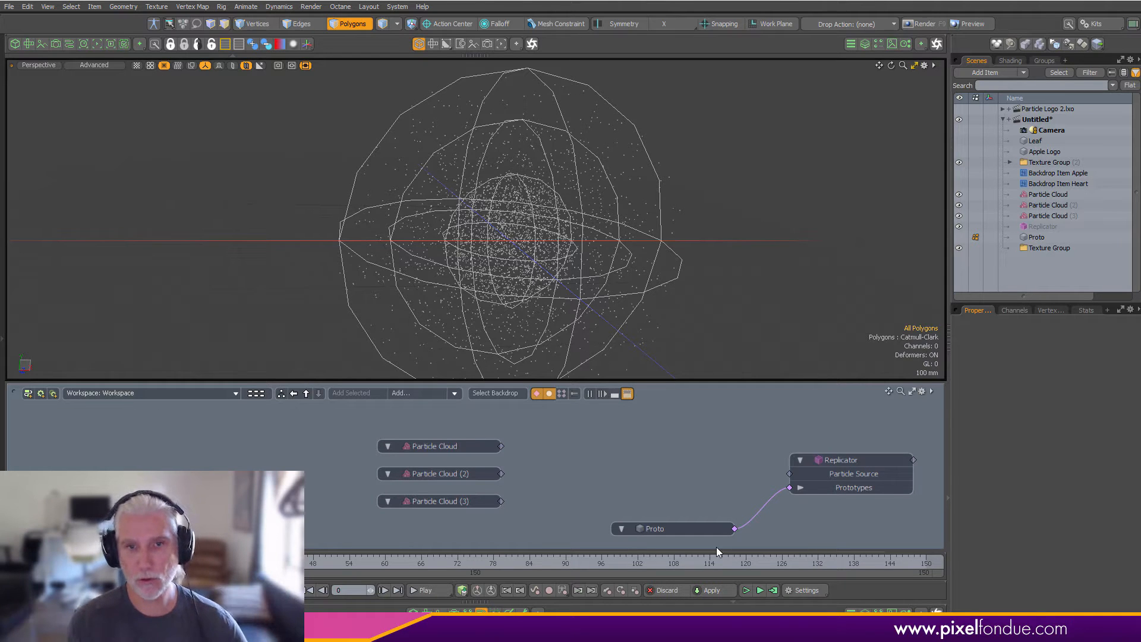
- Create a Particle Modifier item and add it to the schematic between the particle clouds and the Replicator
{"action": "left_click", "coordinate": [993, 72]}
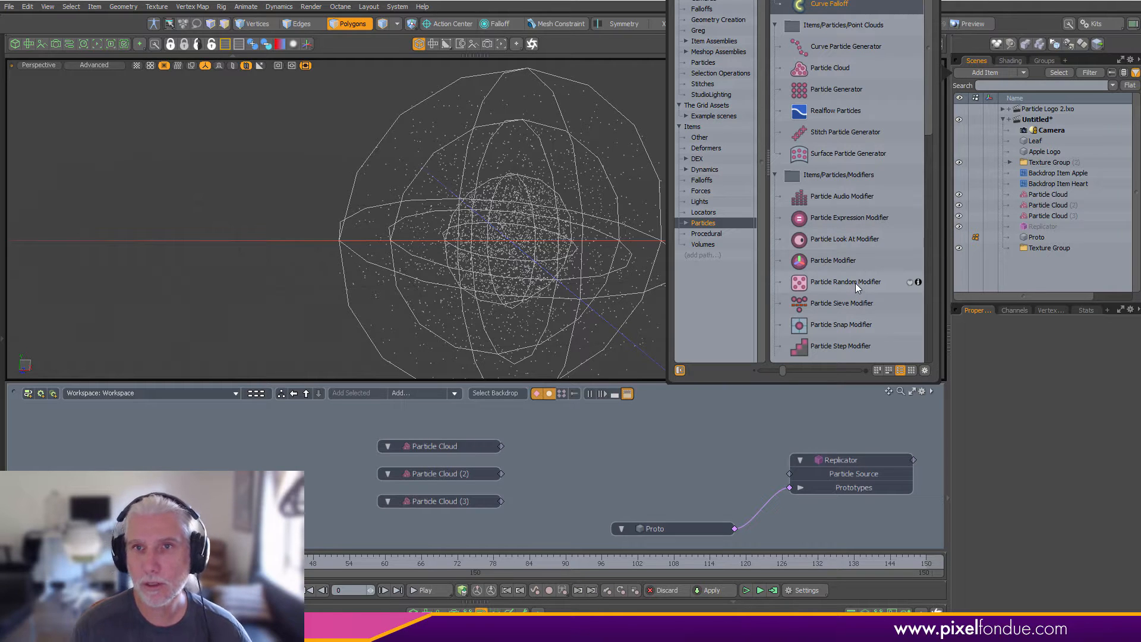
{"action": "type", "text": "particle m"}
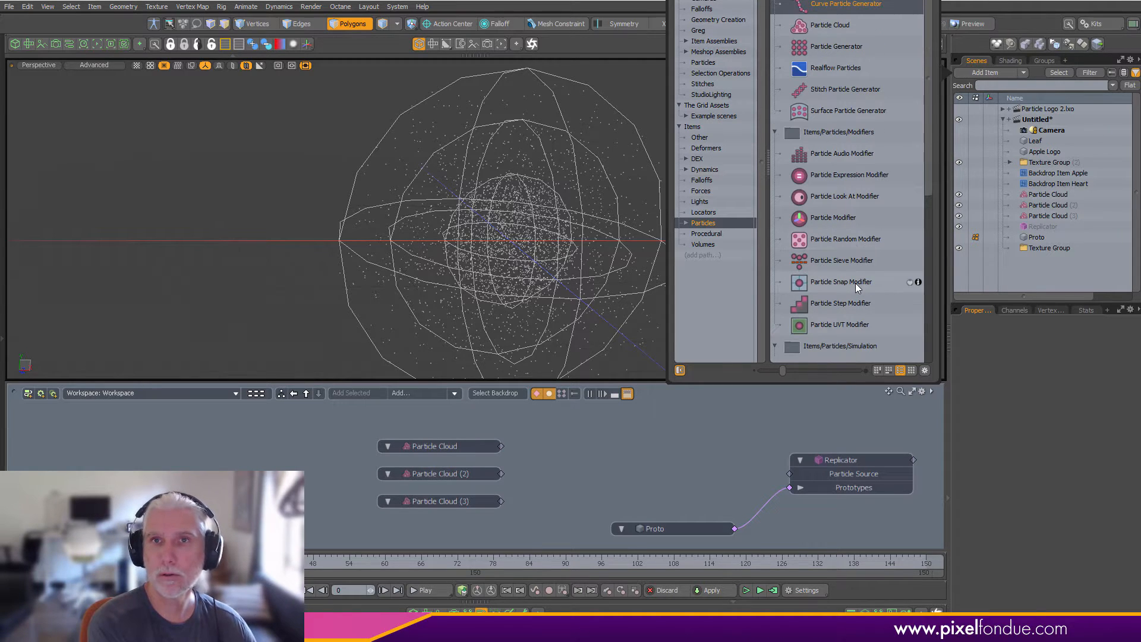
{"action": "key", "text": "Return"}
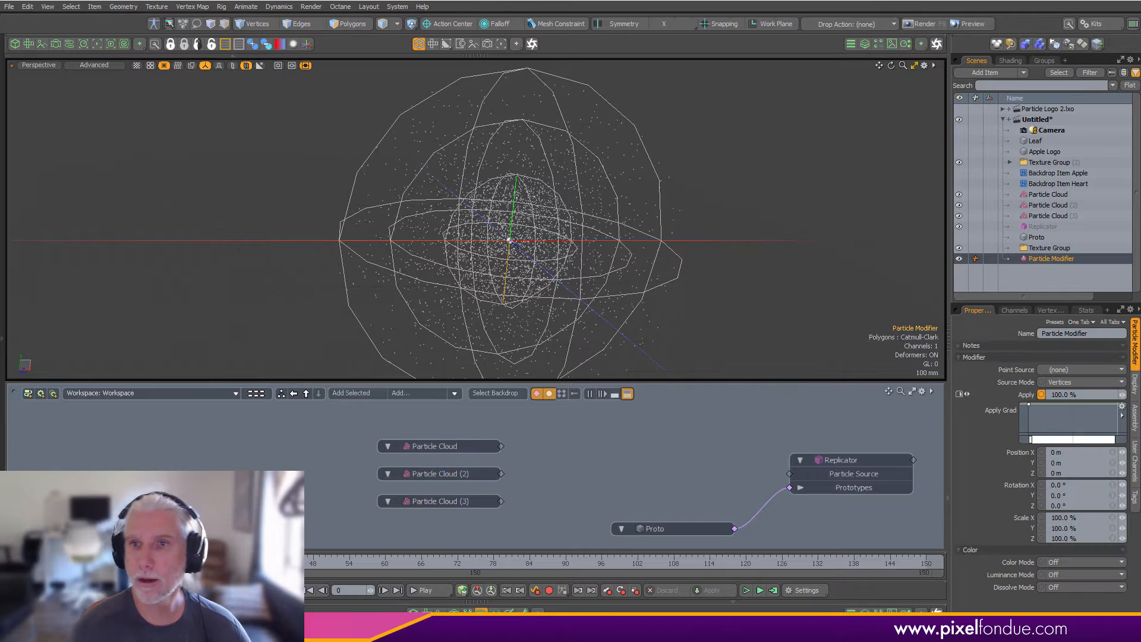
{"action": "left_click_drag", "start_coordinate": [1068, 259], "coordinate": [600, 458]}
- Move the cloud and modifier nodes away from the Replicator and link all three Particle Clouds to the Particle Modifier's Particle Source
{"action": "left_click_drag", "start_coordinate": [374, 437], "coordinate": [618, 518]}
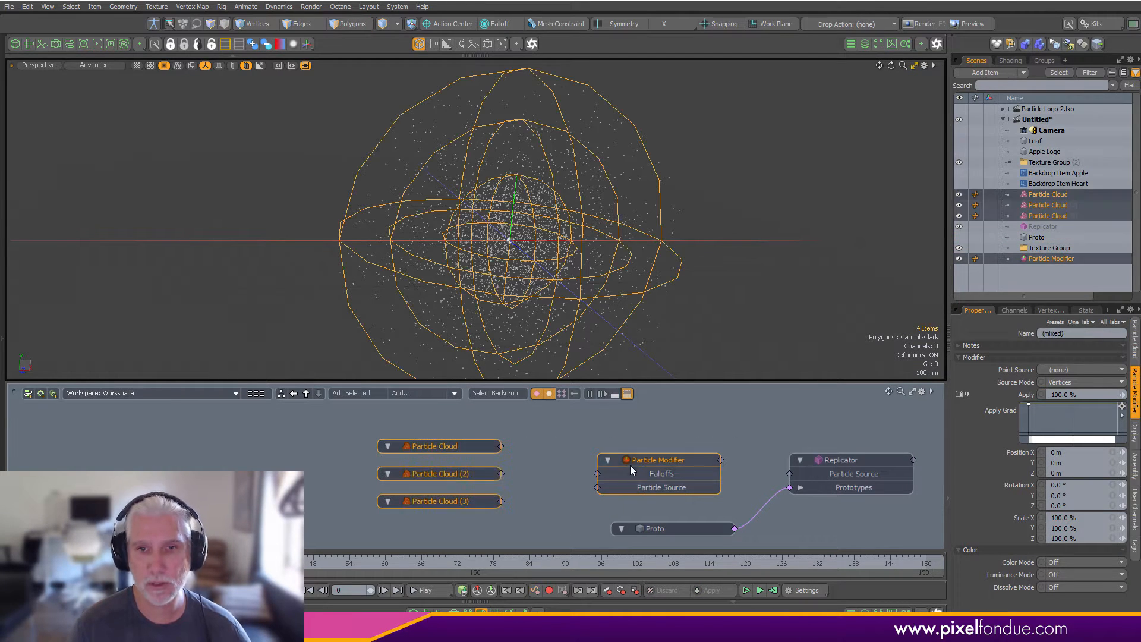
{"action": "left_click_drag", "start_coordinate": [631, 463], "coordinate": [466, 463]}
{"action": "left_click", "coordinate": [387, 469]}
{"action": "left_click_drag", "start_coordinate": [172, 515], "coordinate": [362, 441]}
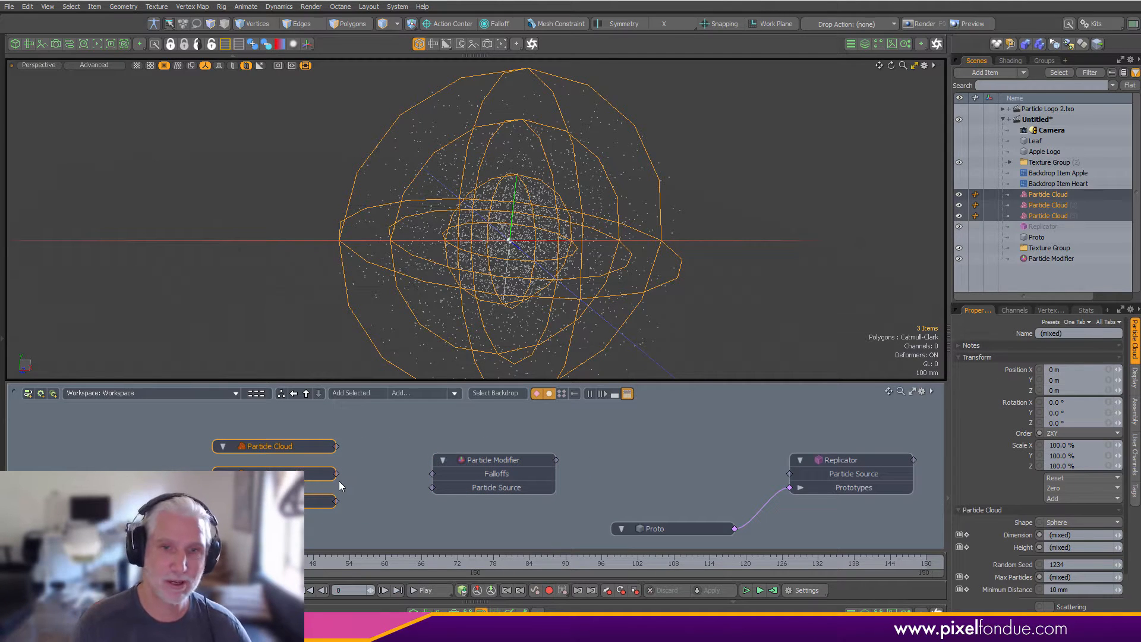
{"action": "left_click_drag", "start_coordinate": [336, 474], "coordinate": [432, 487]}
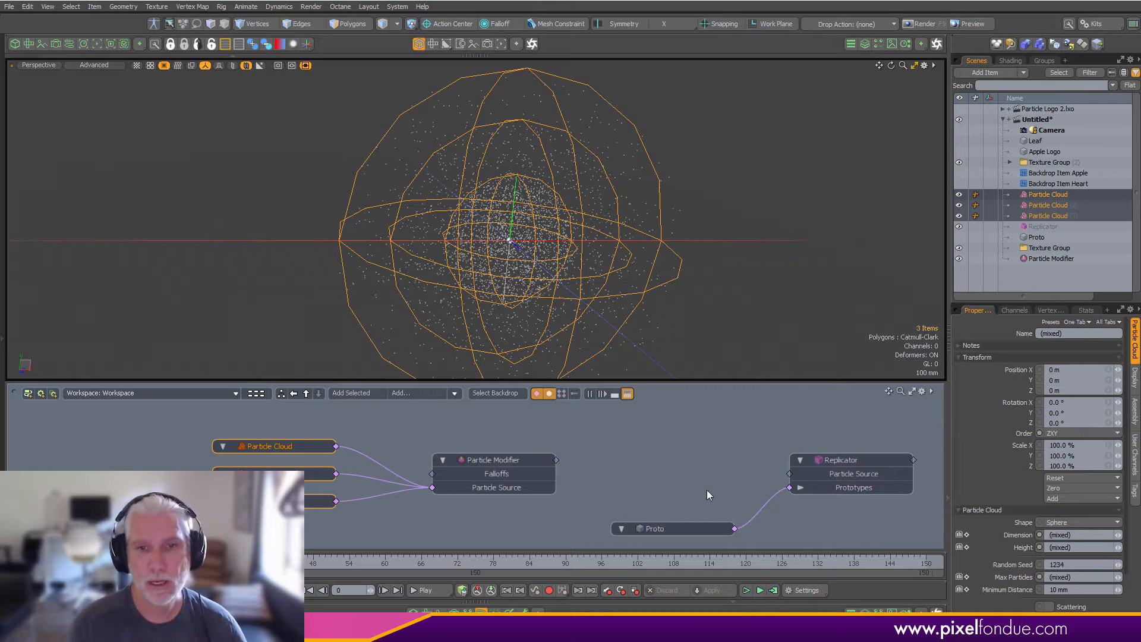
{"action": "left_click", "coordinate": [397, 455]}
{"action": "left_click_drag", "start_coordinate": [489, 463], "coordinate": [510, 471]}
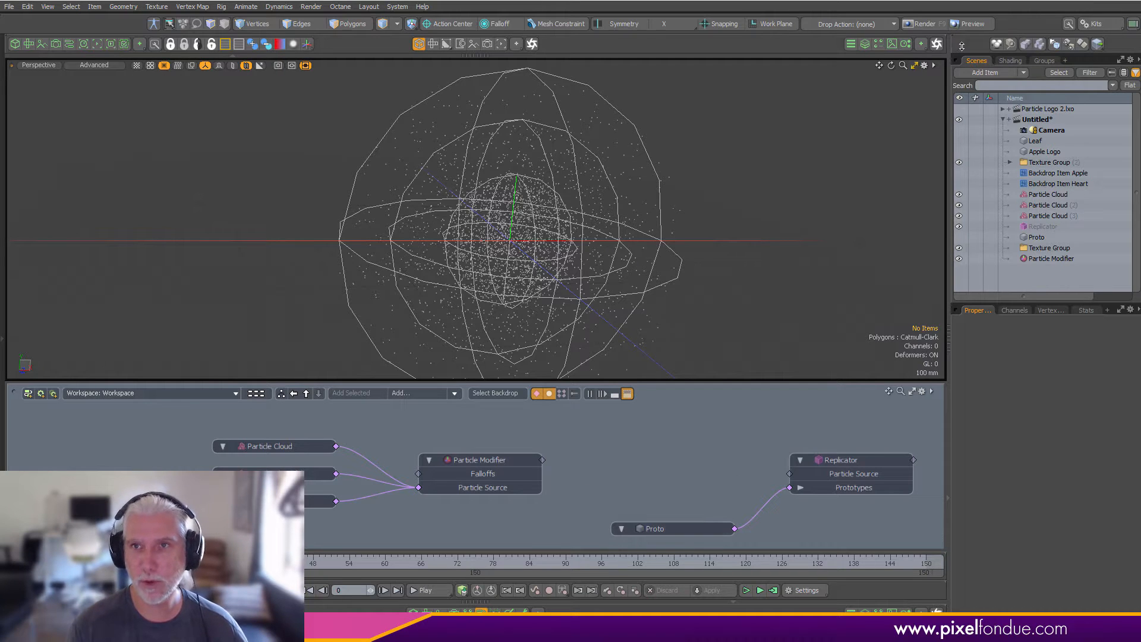
- Create a Particle Sieve Modifier, add it to the schematic and link the Particle Modifier to its Particle Source
{"action": "left_click", "coordinate": [986, 73]}
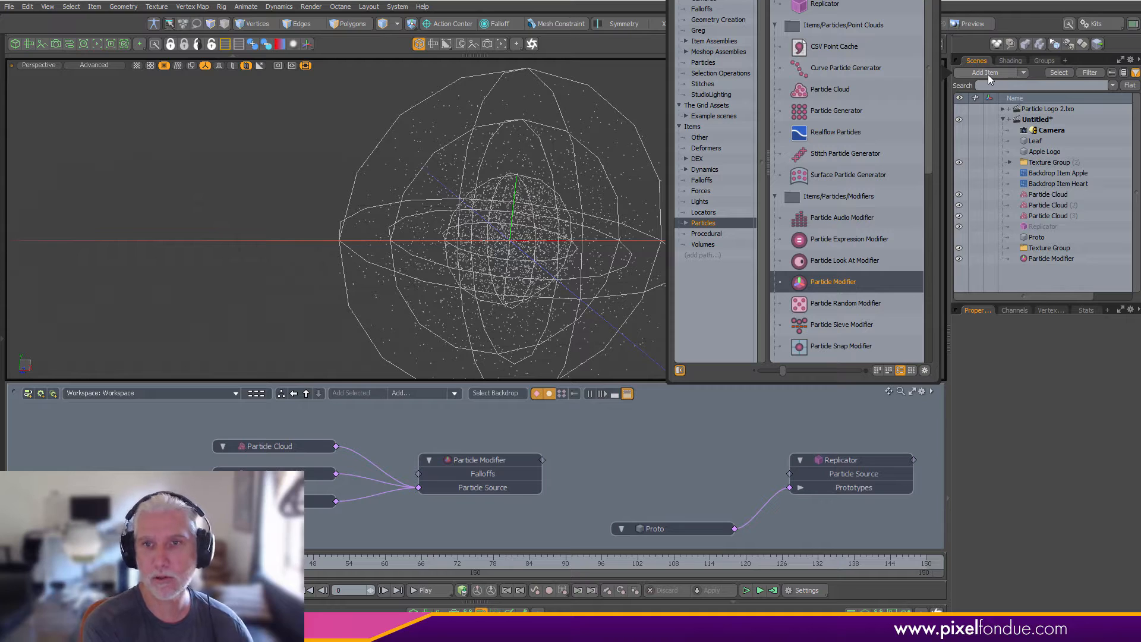
{"action": "left_click_drag", "start_coordinate": [927, 168], "coordinate": [939, 238]}
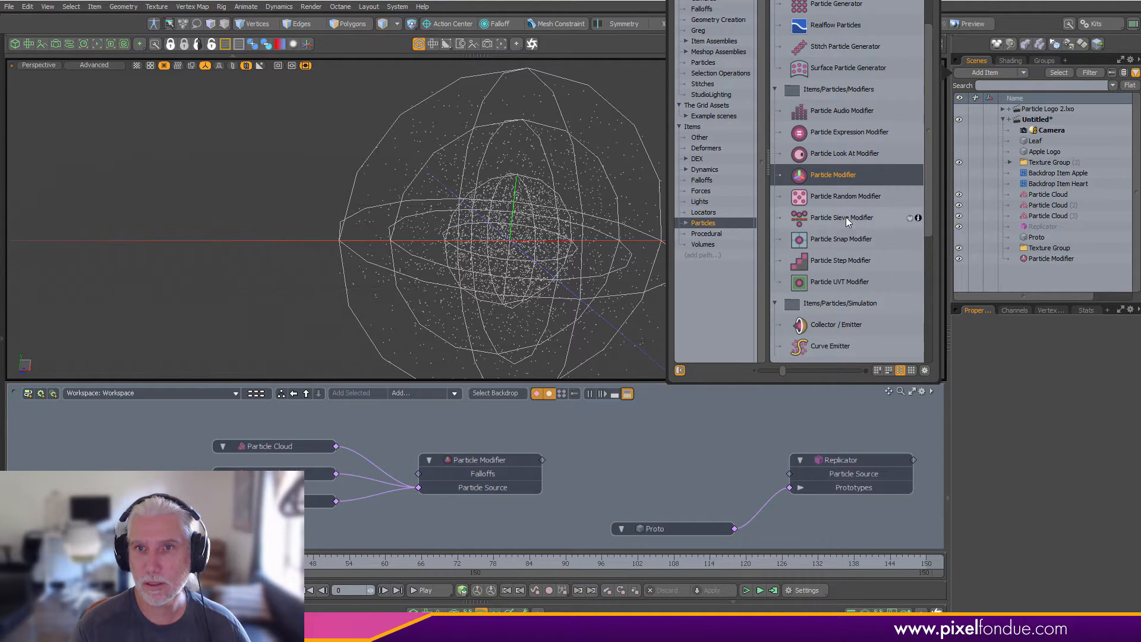
{"action": "double_click", "coordinate": [843, 216]}
{"action": "left_click_drag", "start_coordinate": [1048, 265], "coordinate": [598, 474]}
{"action": "left_click_drag", "start_coordinate": [669, 443], "coordinate": [627, 465]}
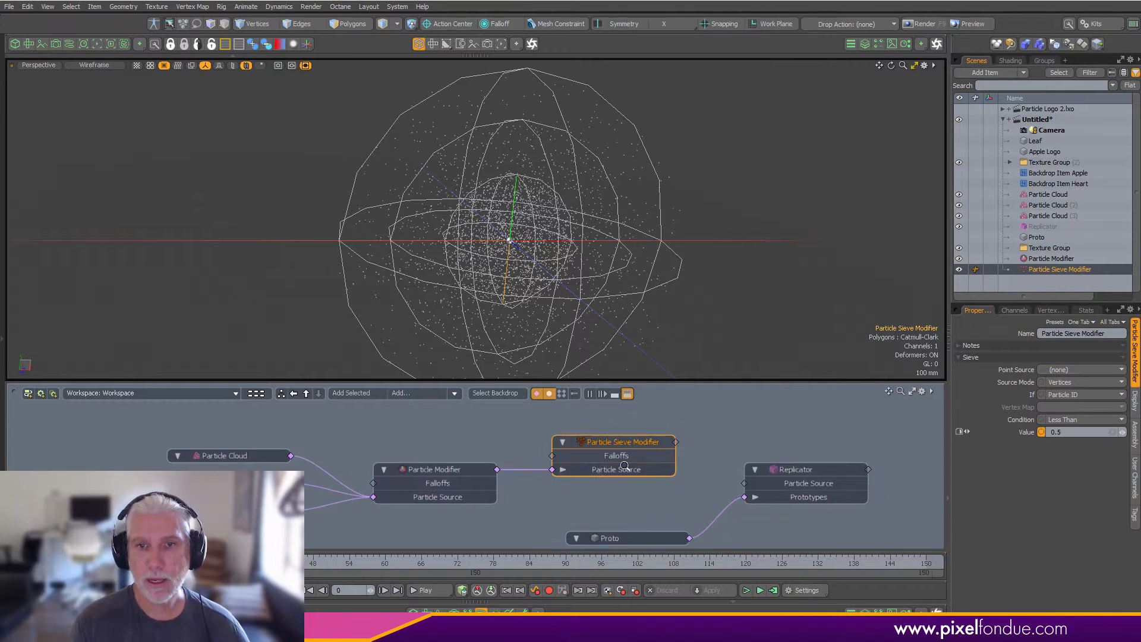
{"action": "scroll", "coordinate": [626, 466], "scroll_direction": "down", "scroll_amount": 2}
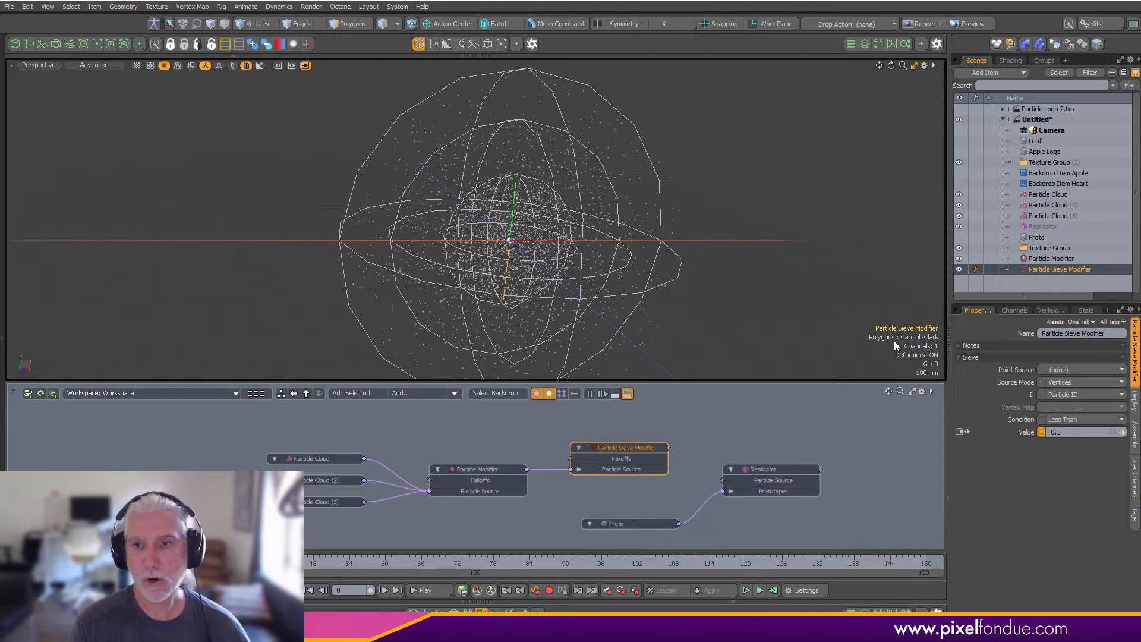
- Set the Particle Sieve Modifier's condition to In Range and its If criterion to Falloff
{"action": "left_click", "coordinate": [1060, 395]}
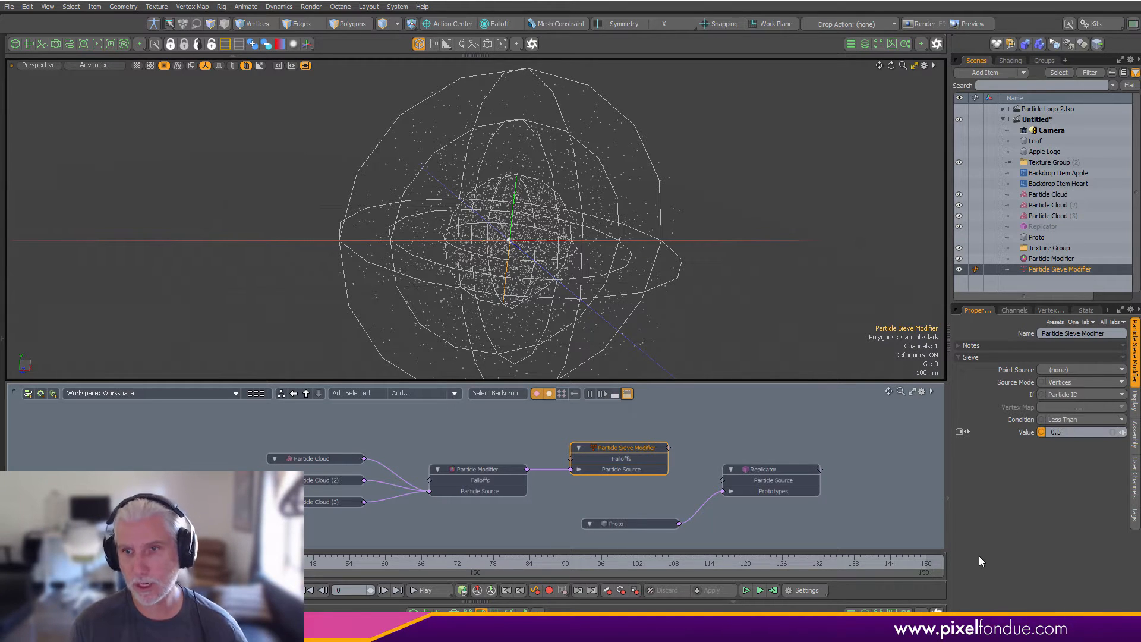
{"action": "left_click", "coordinate": [1066, 420]}
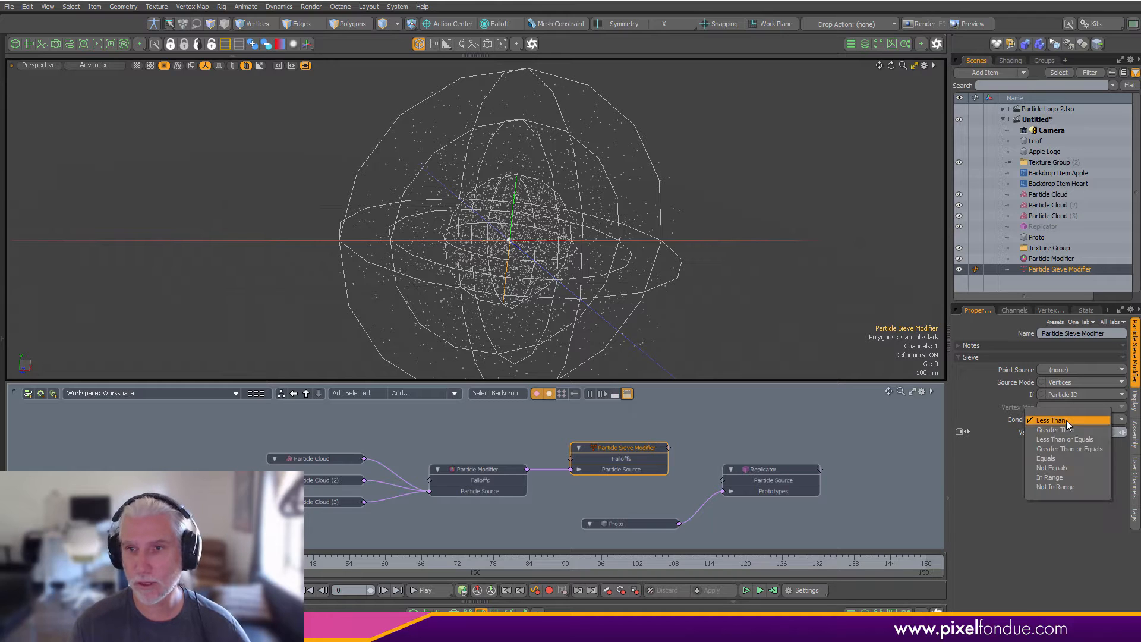
{"action": "left_click", "coordinate": [1066, 476]}
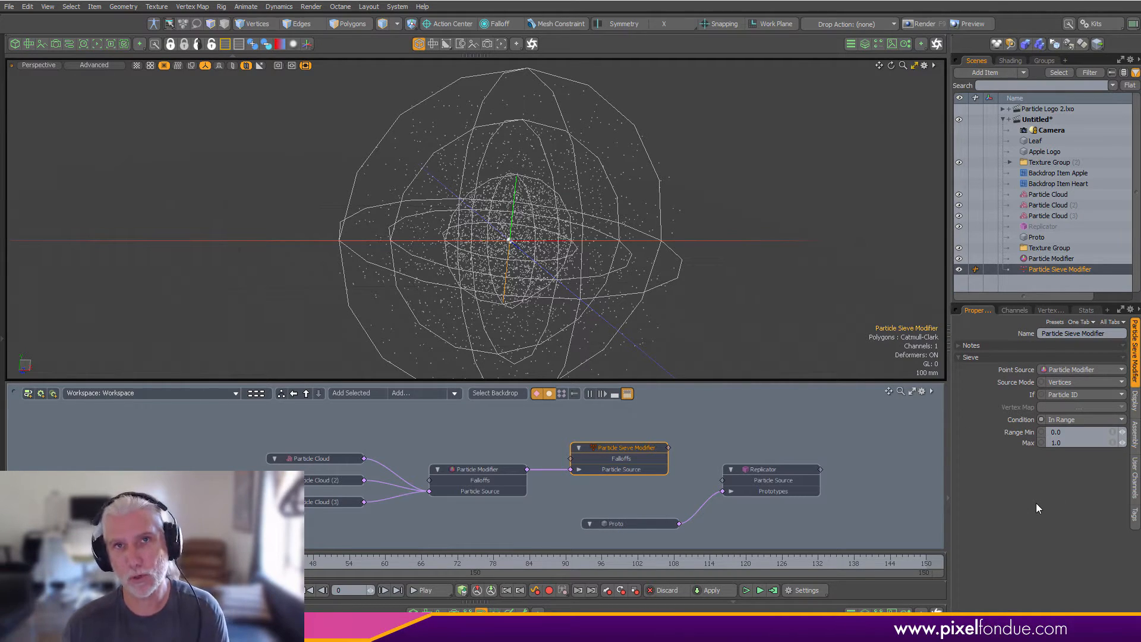
{"action": "left_click", "coordinate": [1067, 423]}
{"action": "left_click", "coordinate": [1073, 419]}
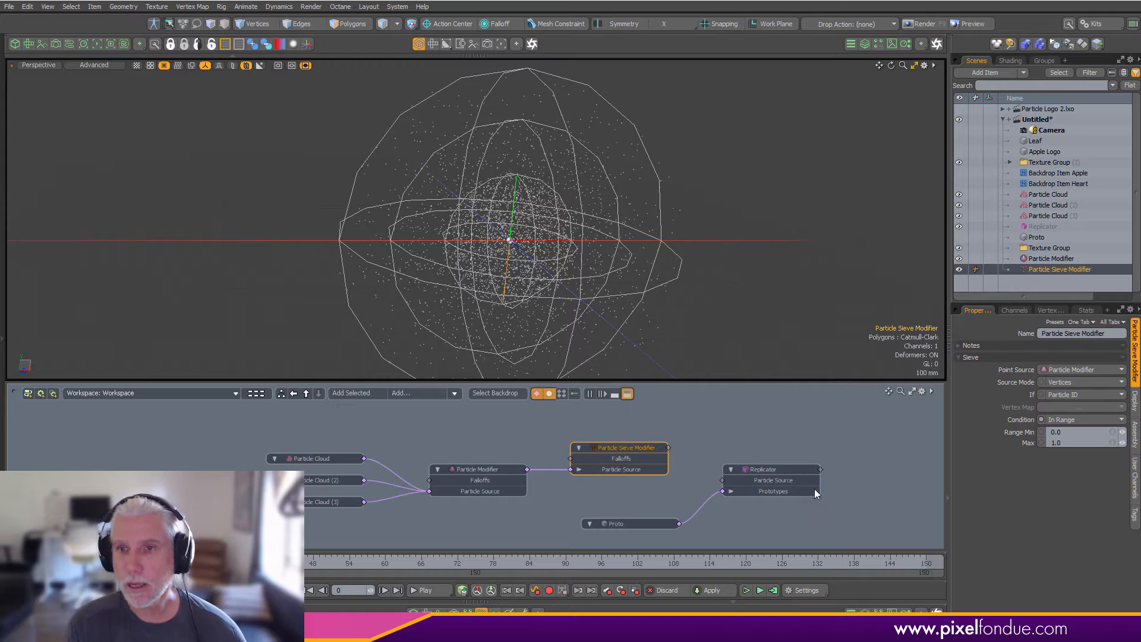
{"action": "left_click", "coordinate": [1071, 394]}
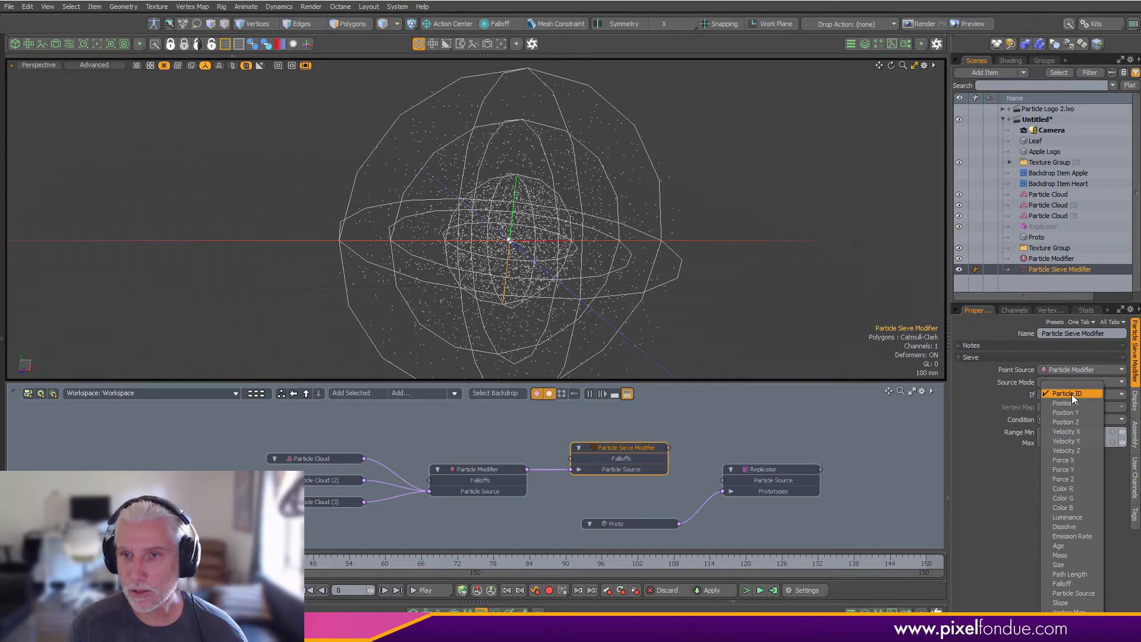
{"action": "left_click", "coordinate": [1076, 582]}
- Create a Radial Falloff and enlarge it evenly to a radius of about 1.335 m around the particle clouds
{"action": "key", "text": "F6"}
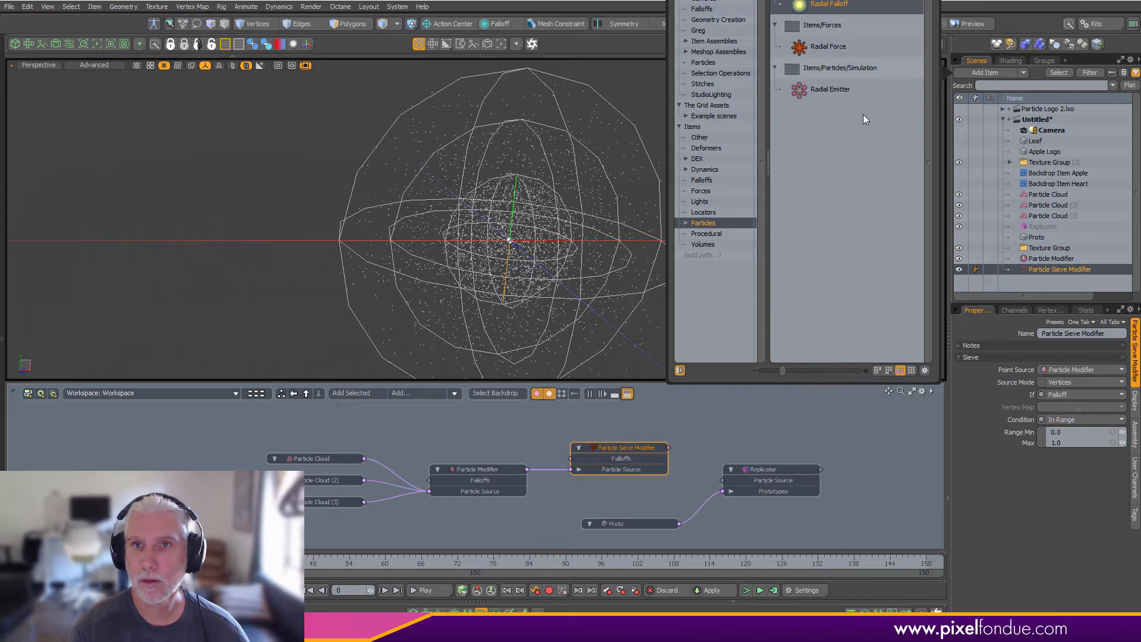
{"action": "double_click", "coordinate": [829, 6]}
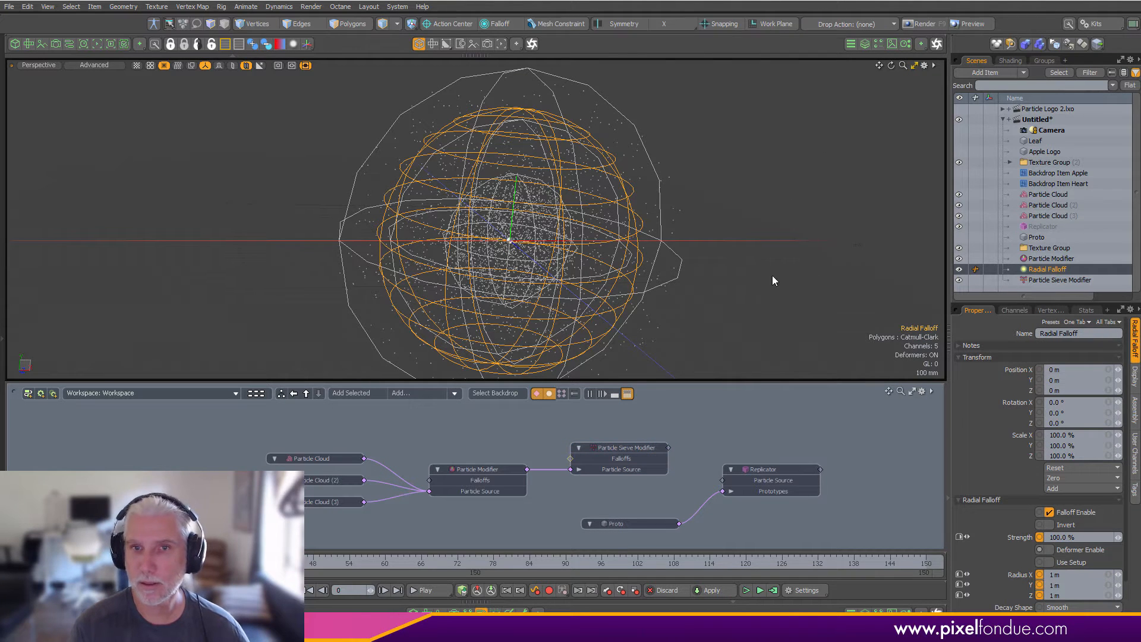
{"action": "key", "text": "c"}
{"action": "left_click_drag", "start_coordinate": [716, 306], "coordinate": [713, 271]}
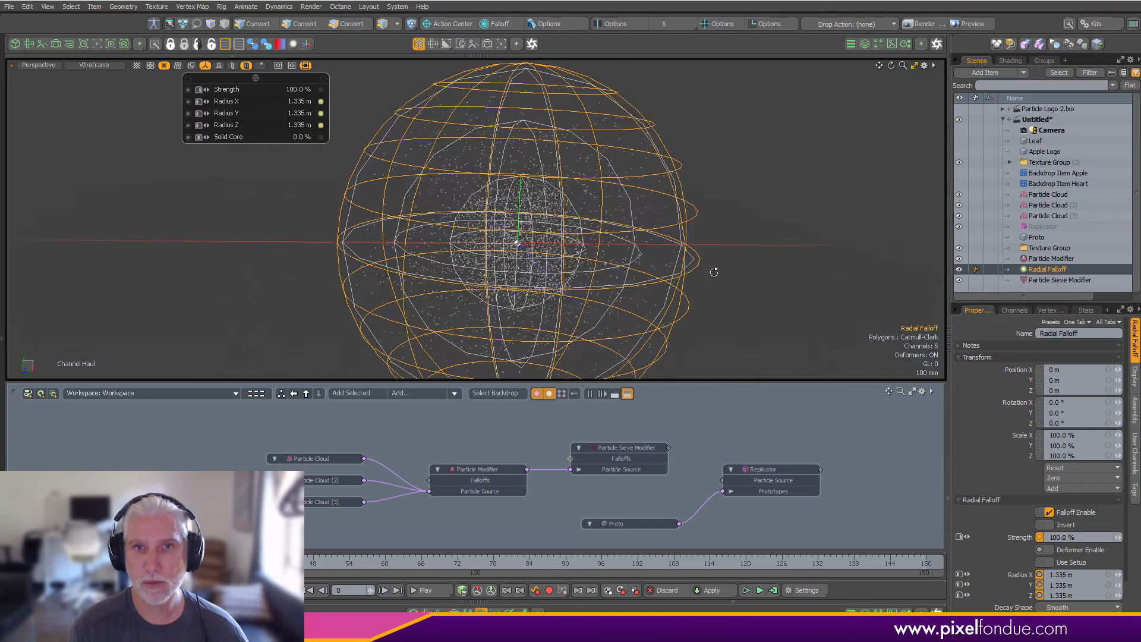
- Add the Radial Falloff to the schematic and link it to the Particle Sieve Modifier's Falloffs input
{"action": "left_click_drag", "start_coordinate": [402, 436], "coordinate": [507, 457]}
{"action": "left_click", "coordinate": [523, 449]}
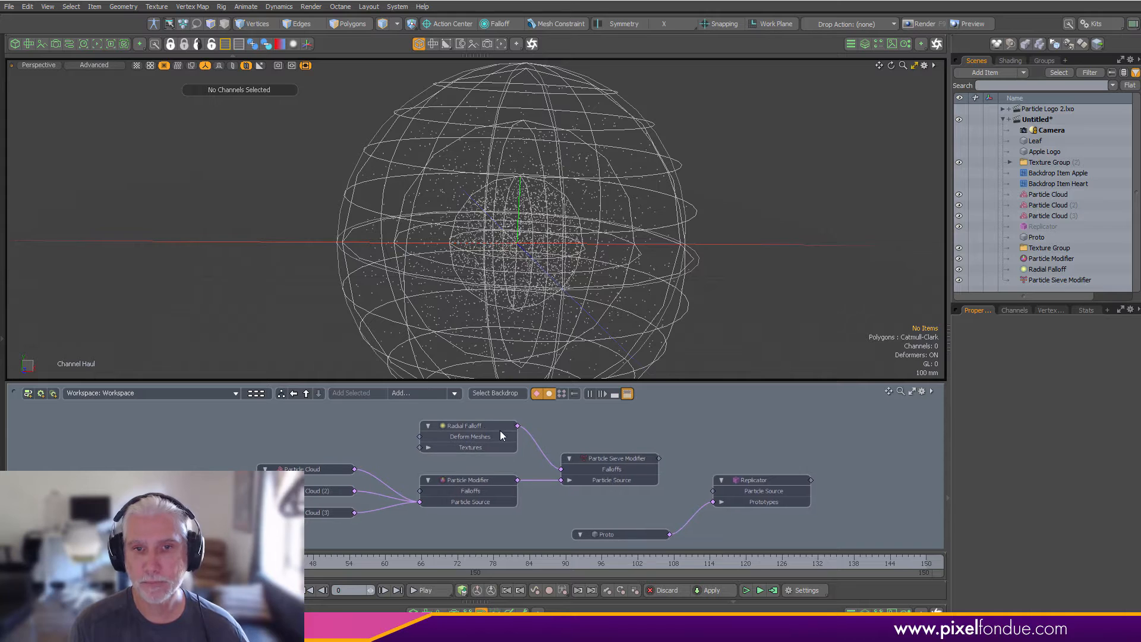
{"action": "left_click", "coordinate": [500, 430]}
- Link the Particle Sieve Modifier's output to the Replicator's Particle Source
{"action": "left_click_drag", "start_coordinate": [790, 476], "coordinate": [707, 471], "text": "alt"}
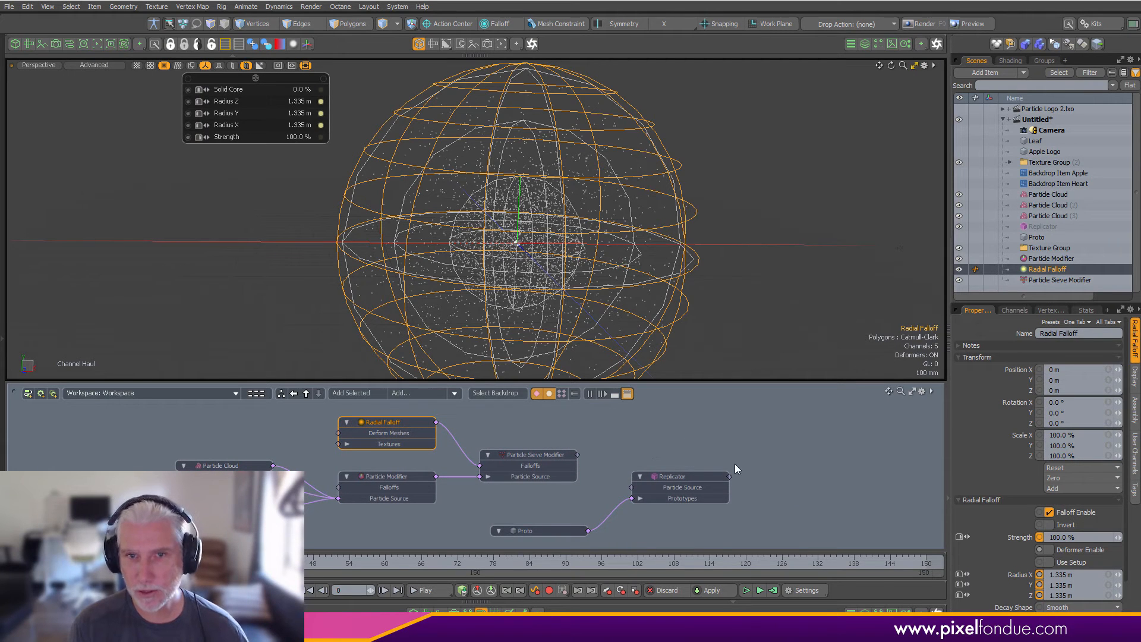
{"action": "left_click", "coordinate": [618, 469]}
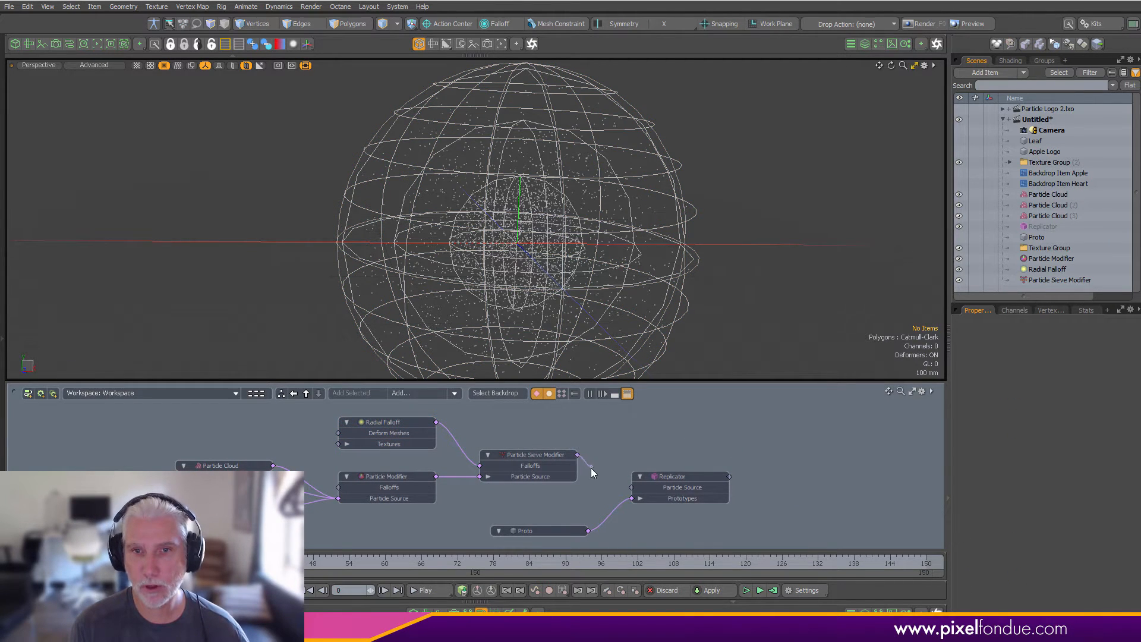
{"action": "scroll", "coordinate": [624, 477], "scroll_direction": "up", "scroll_amount": 4}
{"action": "left_click_drag", "start_coordinate": [525, 430], "coordinate": [640, 500]}
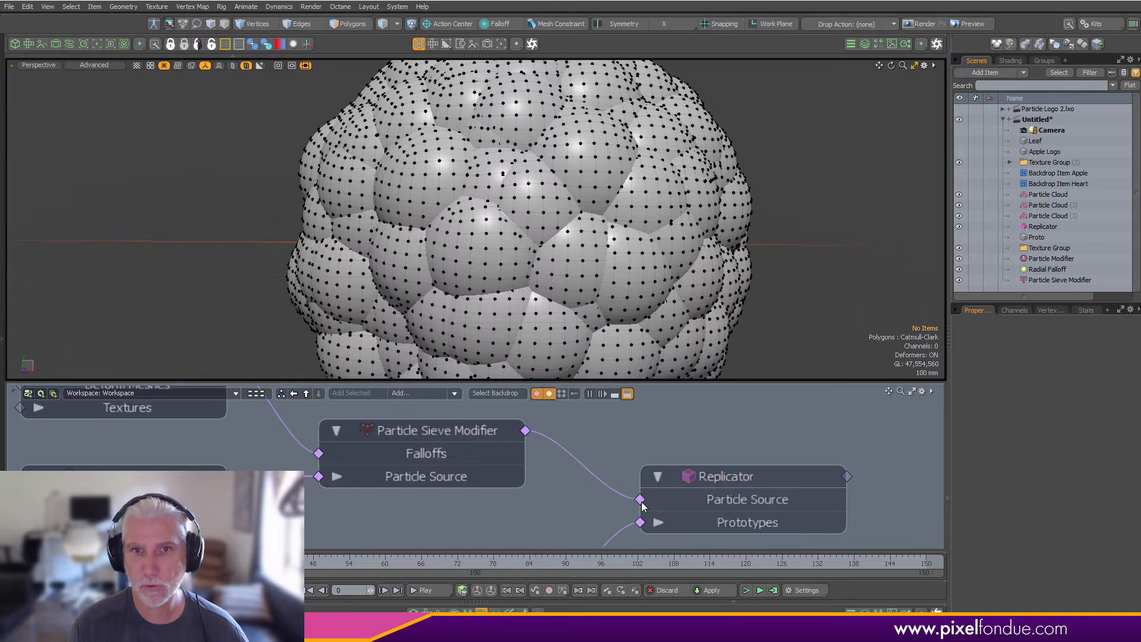
- Set the Replicator's Base Scale to 10%
{"action": "left_click", "coordinate": [824, 486]}
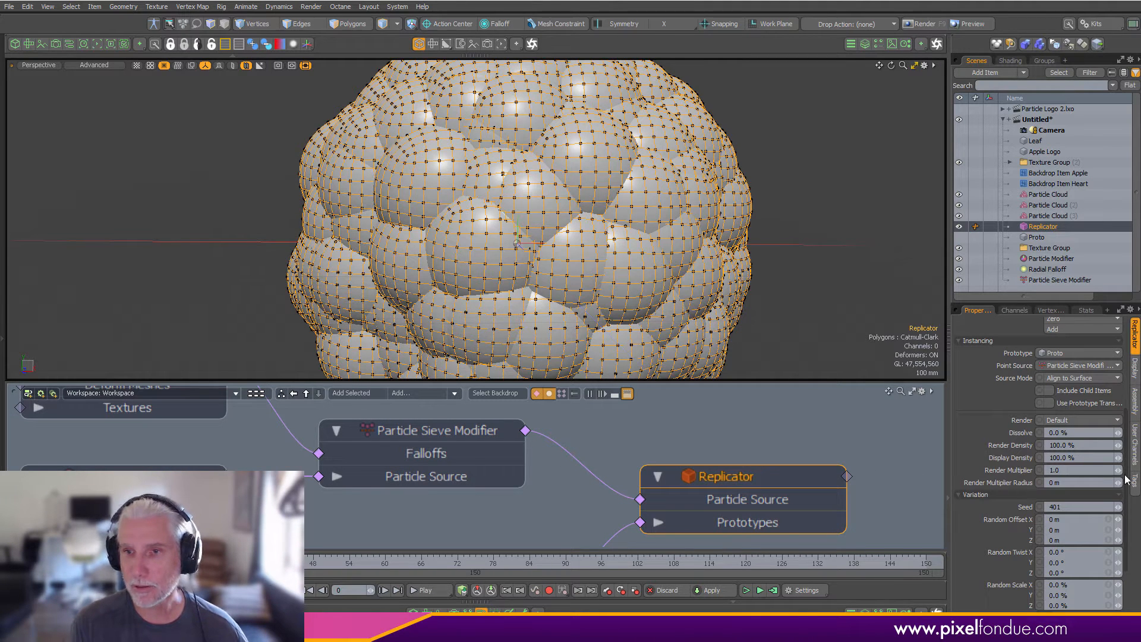
{"action": "scroll", "coordinate": [1094, 534], "scroll_direction": "down", "scroll_amount": 3}
{"action": "left_click", "coordinate": [1093, 542]}
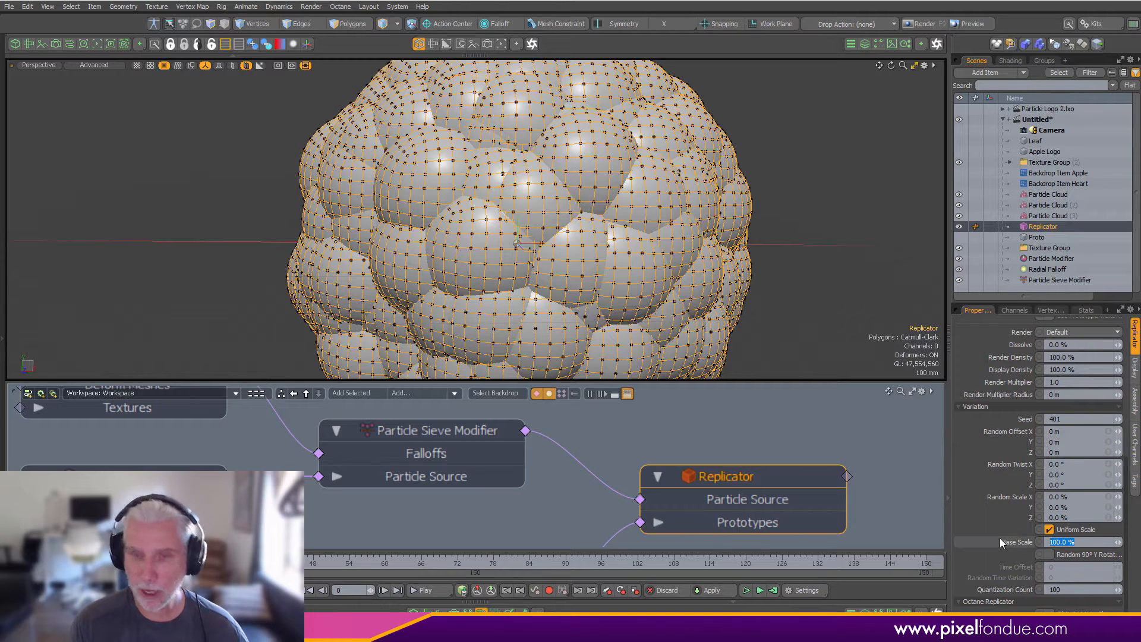
{"action": "type", "text": "10"}
{"action": "key", "text": "Return"}
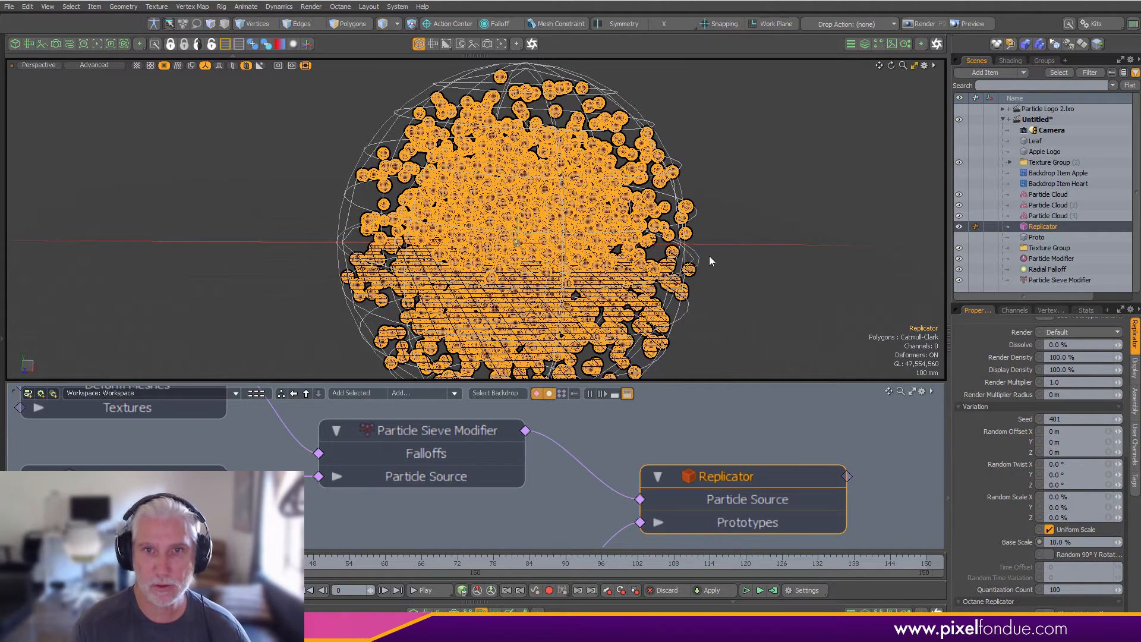
- Clear the item selection and turn off the vertex display in the viewport
{"action": "left_click", "coordinate": [708, 308]}
{"action": "key", "text": "ctrl+3"}
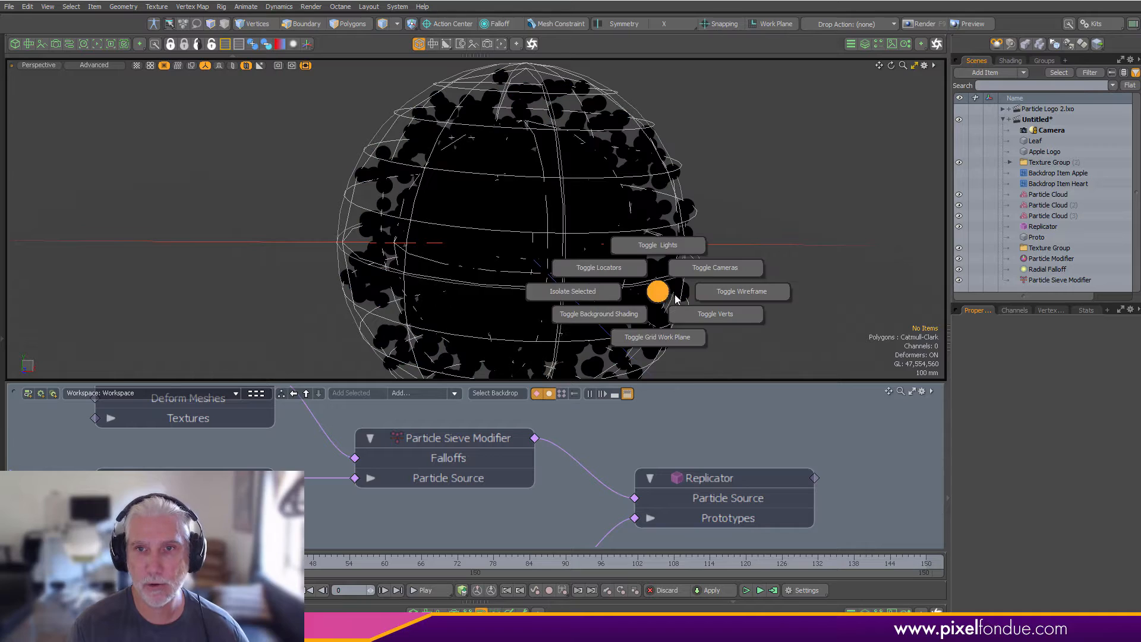
{"action": "left_click", "coordinate": [715, 320]}
{"action": "scroll", "coordinate": [759, 271], "scroll_direction": "down", "scroll_amount": 3}
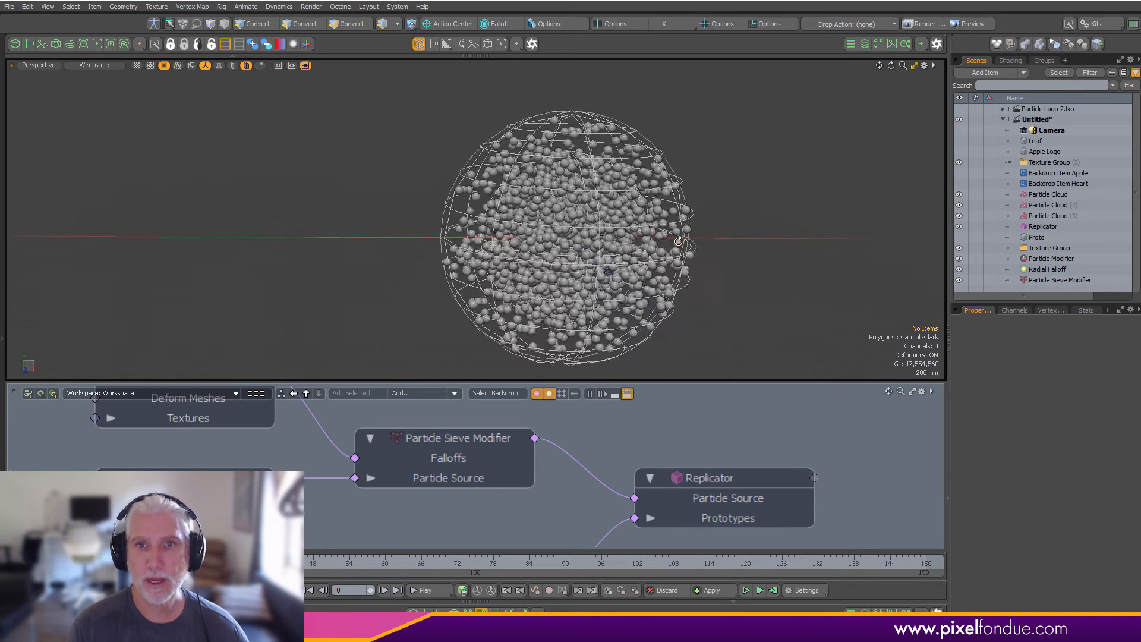
{"action": "scroll", "coordinate": [666, 476], "scroll_direction": "down", "scroll_amount": 3}
- Set the Particle Sieve Modifier's Range Min to 0.5
{"action": "left_click", "coordinate": [570, 467]}
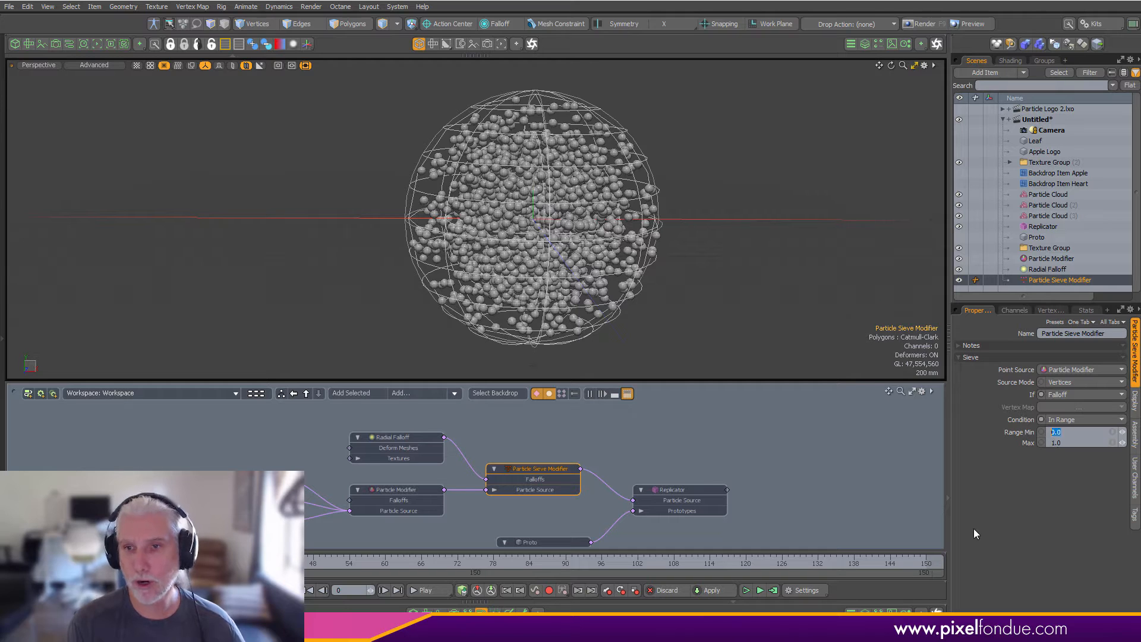
{"action": "type", "text": "0.5"}
{"action": "key", "text": "Return"}
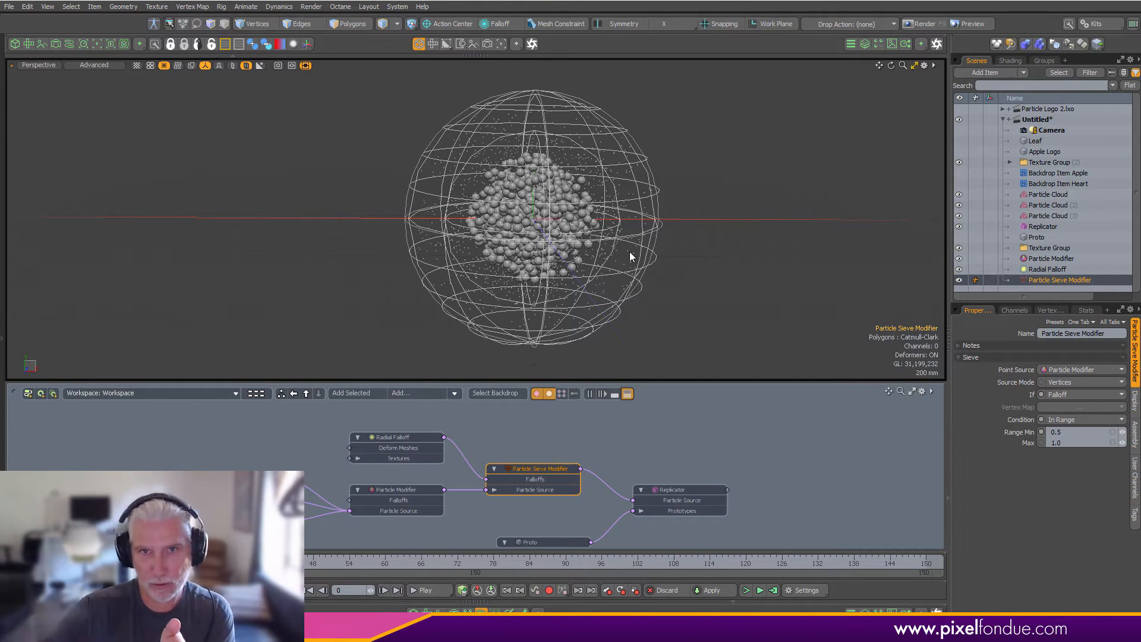
- Switch the sieve to the other half of the falloff by setting Range Max to 0.5 and Range Min to 0
{"action": "left_click", "coordinate": [1072, 443]}
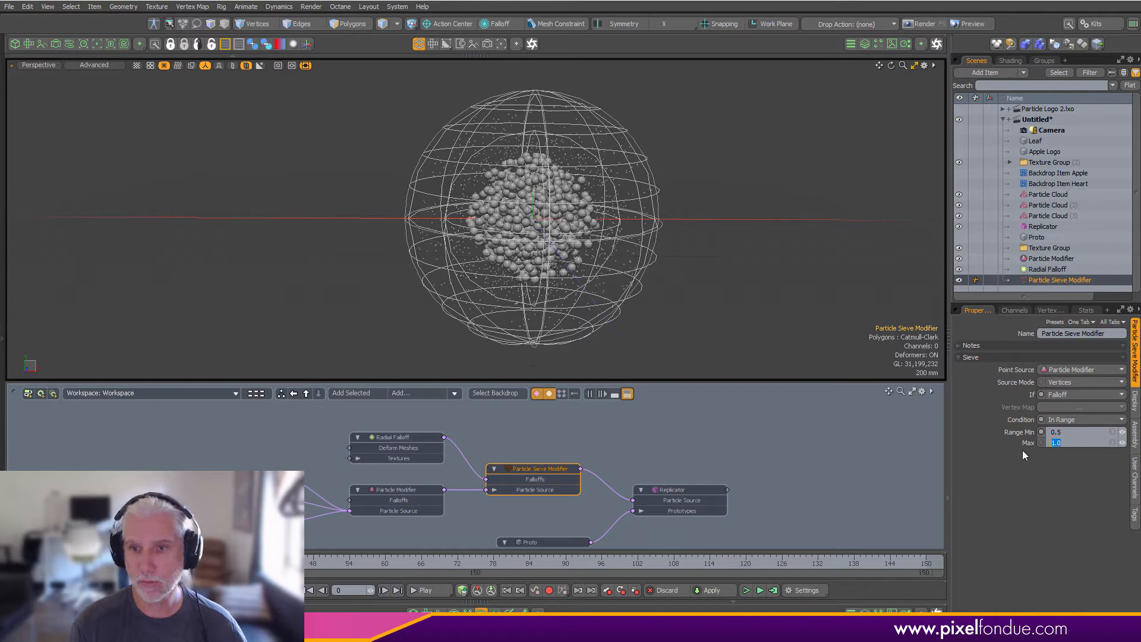
{"action": "type", "text": "0.5"}
{"action": "key", "text": "Return"}
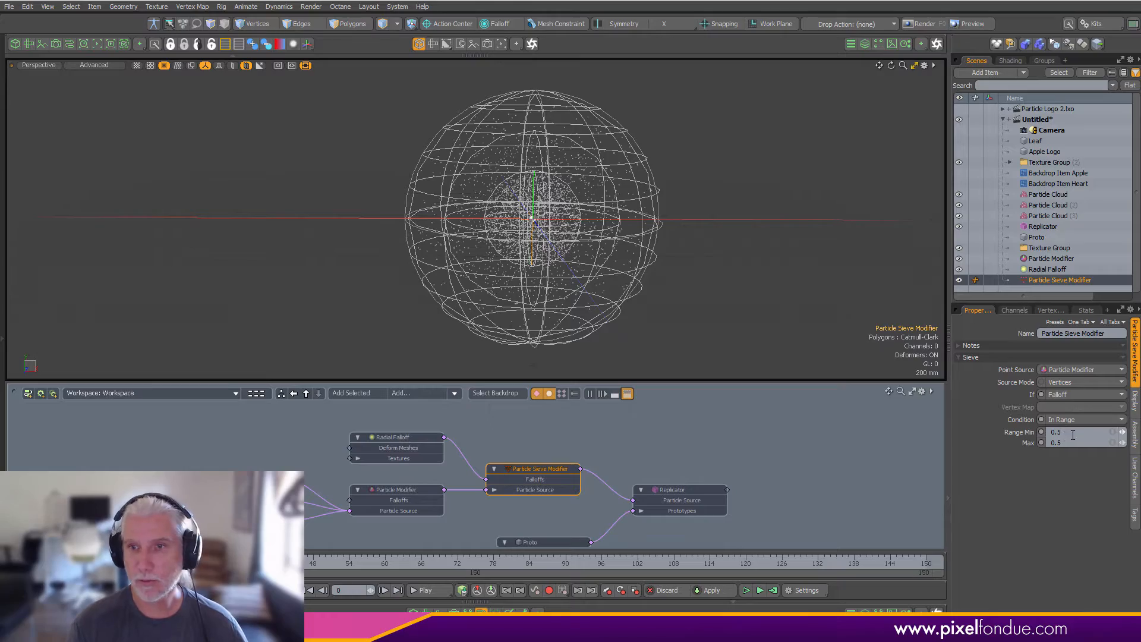
{"action": "type", "text": "0"}
{"action": "key", "text": "Return"}
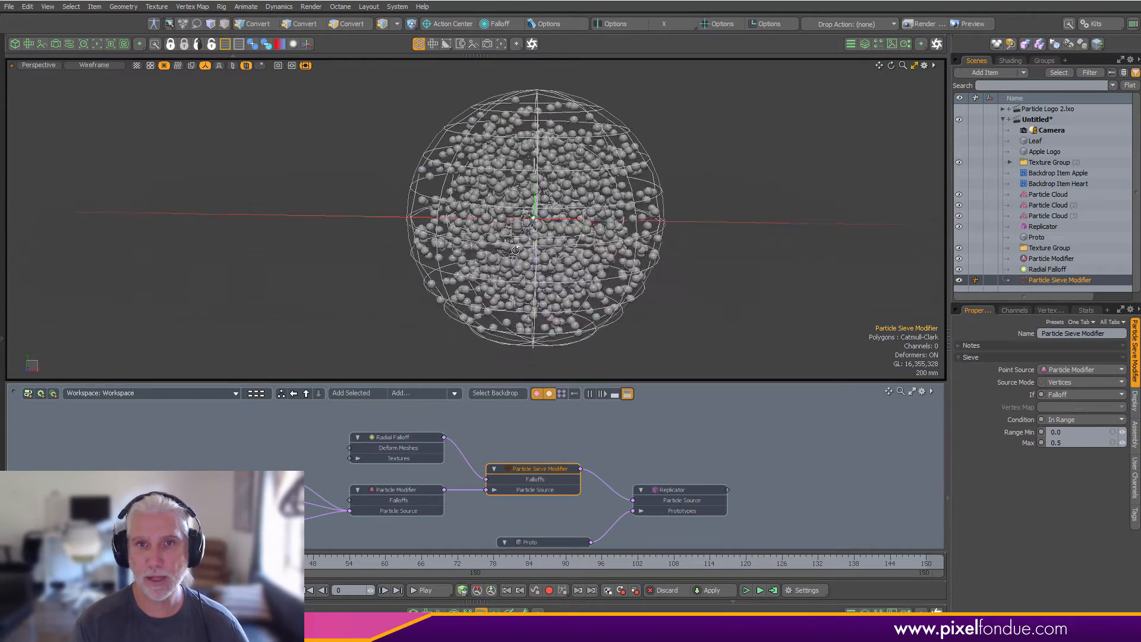
{"action": "scroll", "coordinate": [664, 225], "scroll_direction": "up", "scroll_amount": 5}
{"action": "left_click_drag", "start_coordinate": [648, 221], "coordinate": [642, 196], "text": "alt"}
{"action": "scroll", "coordinate": [664, 224], "scroll_direction": "up", "scroll_amount": 8}
{"action": "scroll", "coordinate": [678, 230], "scroll_direction": "down", "scroll_amount": 15}
- Set the Particle Sieve Modifier's Range Max to 1 and clear the selection
{"action": "left_click", "coordinate": [1049, 434]}
{"action": "type", "text": "1"}
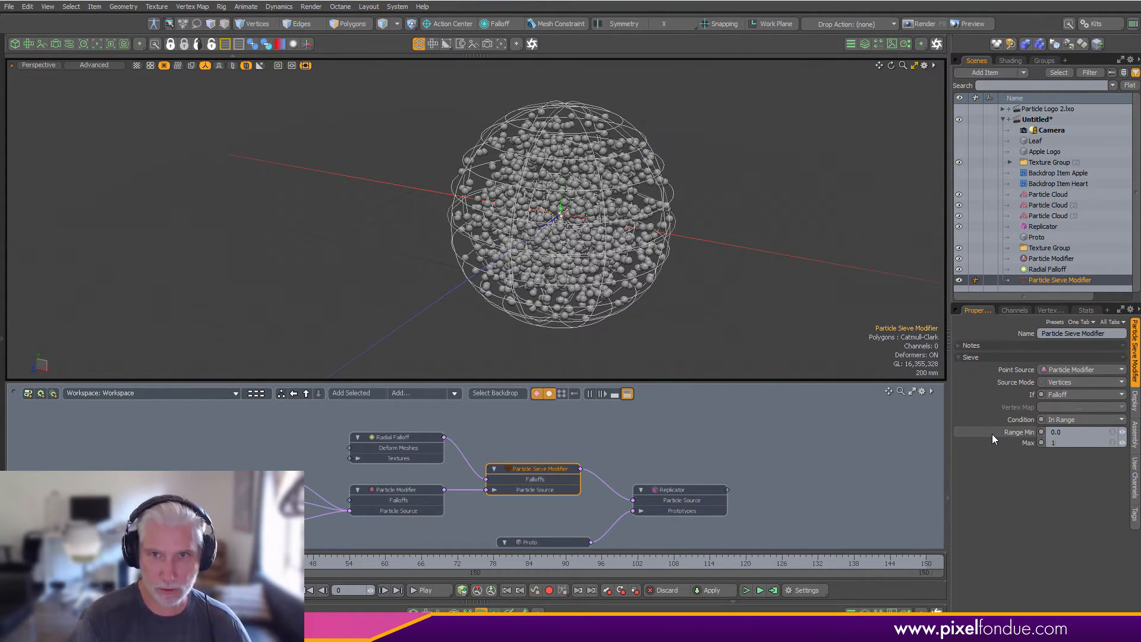
{"action": "key", "text": "Return"}
{"action": "scroll", "coordinate": [483, 477], "scroll_direction": "up", "scroll_amount": 3}
{"action": "scroll", "coordinate": [482, 477], "scroll_direction": "down", "scroll_amount": 5}
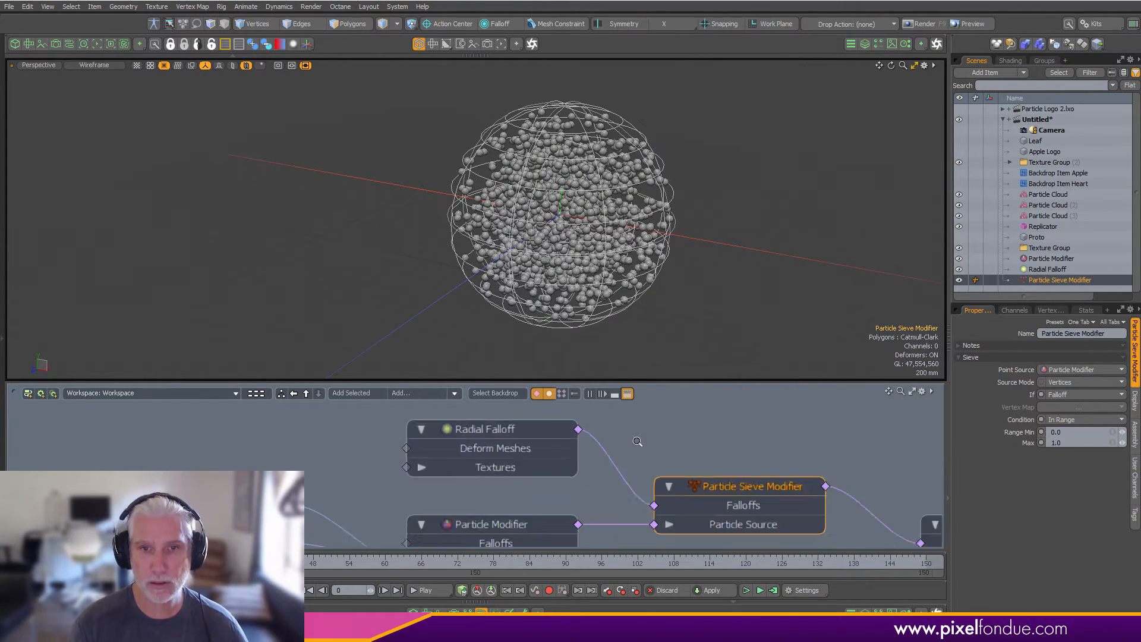
{"action": "left_click", "coordinate": [619, 431]}
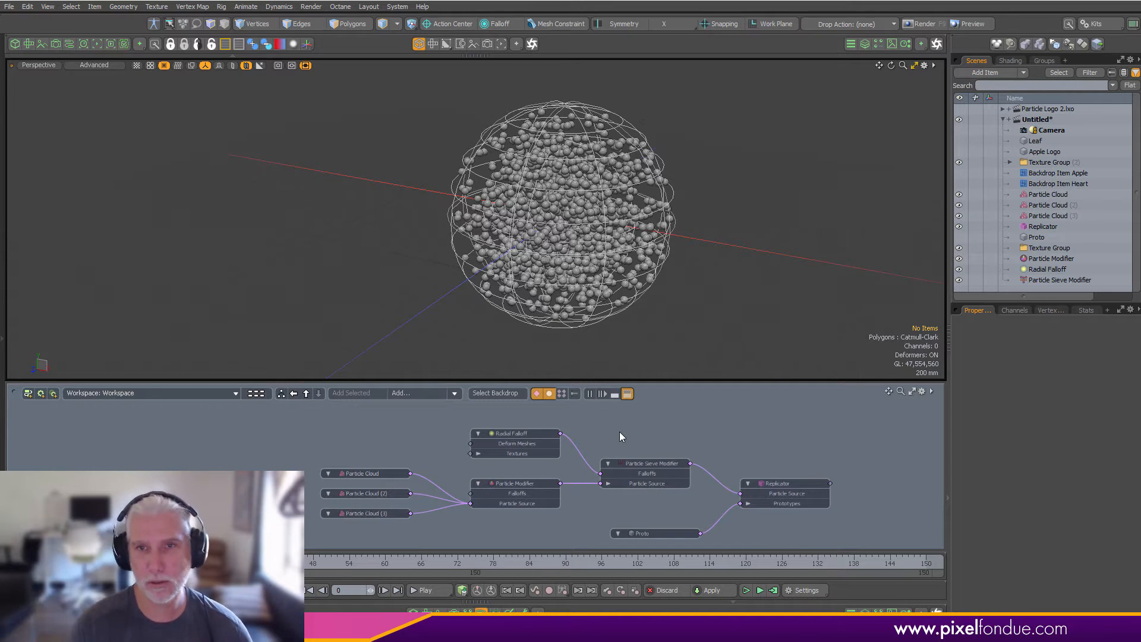
{"action": "mouse_move", "coordinate": [693, 496]}
{"action": "left_mouse_down", "text": "alt"}
{"action": "mouse_move", "coordinate": [709, 478]}
{"action": "mouse_move", "coordinate": [705, 491]}
{"action": "left_mouse_up", "text": "alt"}
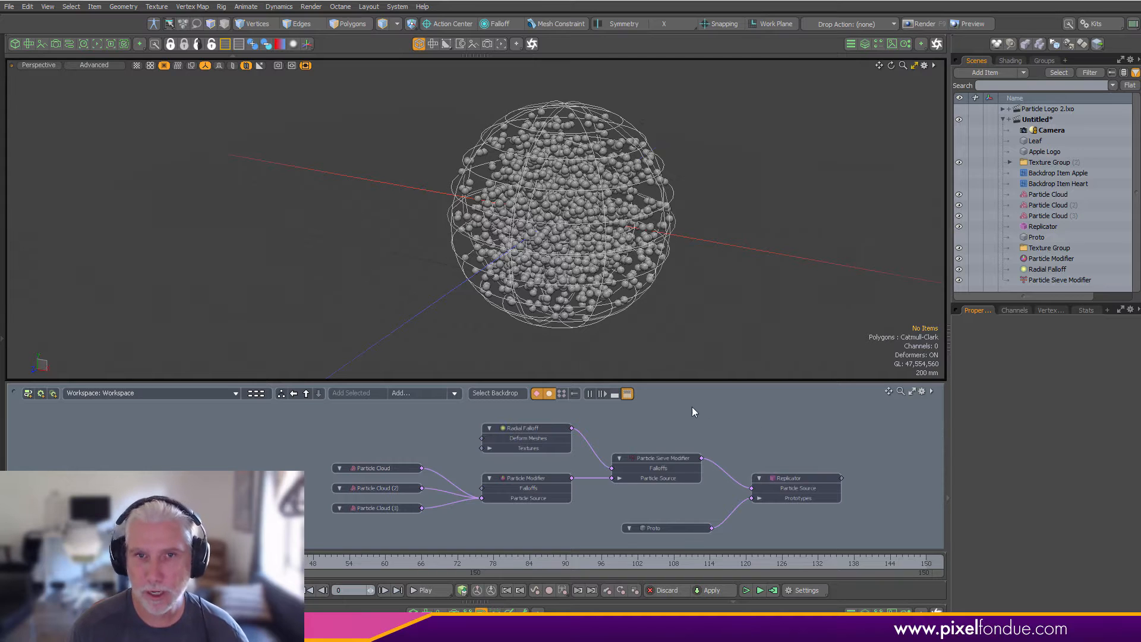
- Add the Noise texture from Texture Layers/Textures to the schematic, placing it above the Particle Cloud nodes
{"action": "left_click", "coordinate": [402, 395]}
{"action": "type", "text": "frac"}
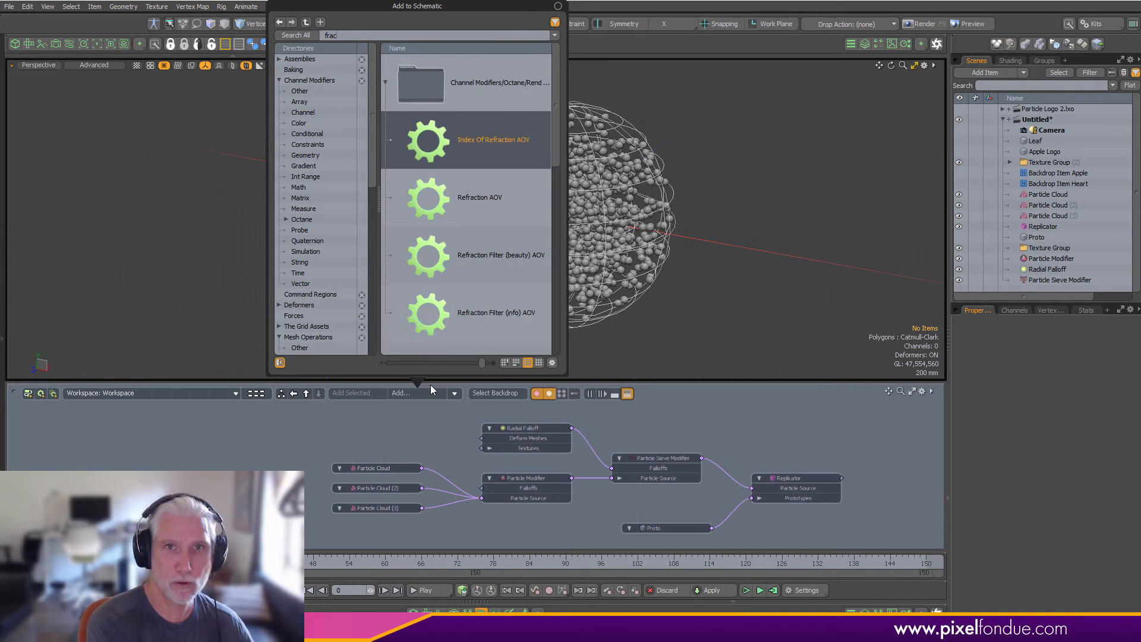
{"action": "type", "text": "tal"}
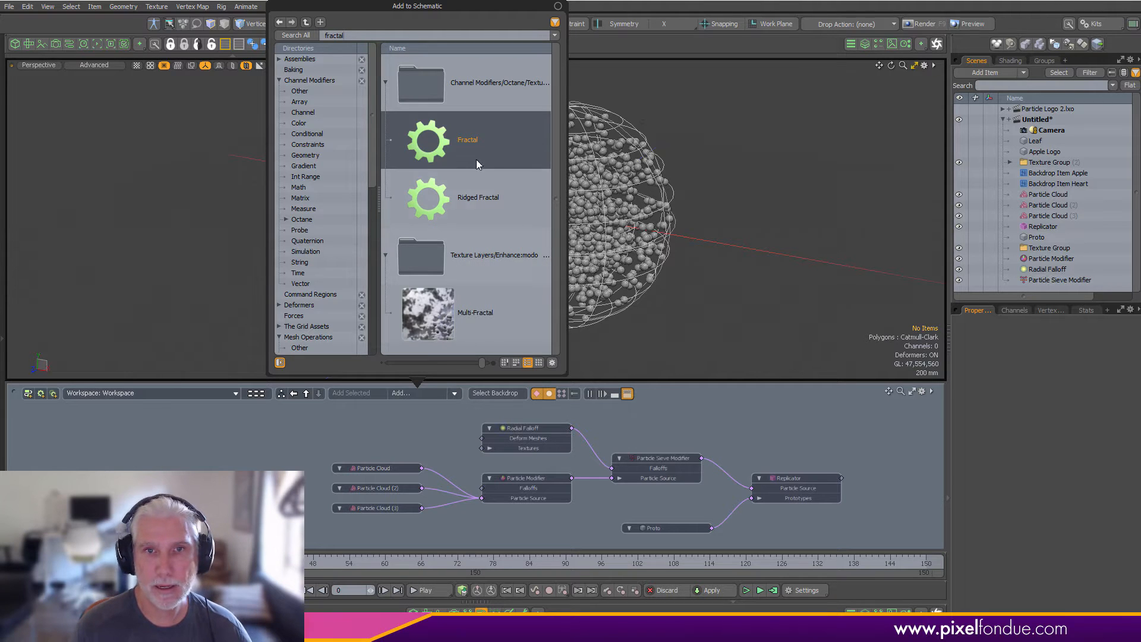
{"action": "type", "text": "noise"}
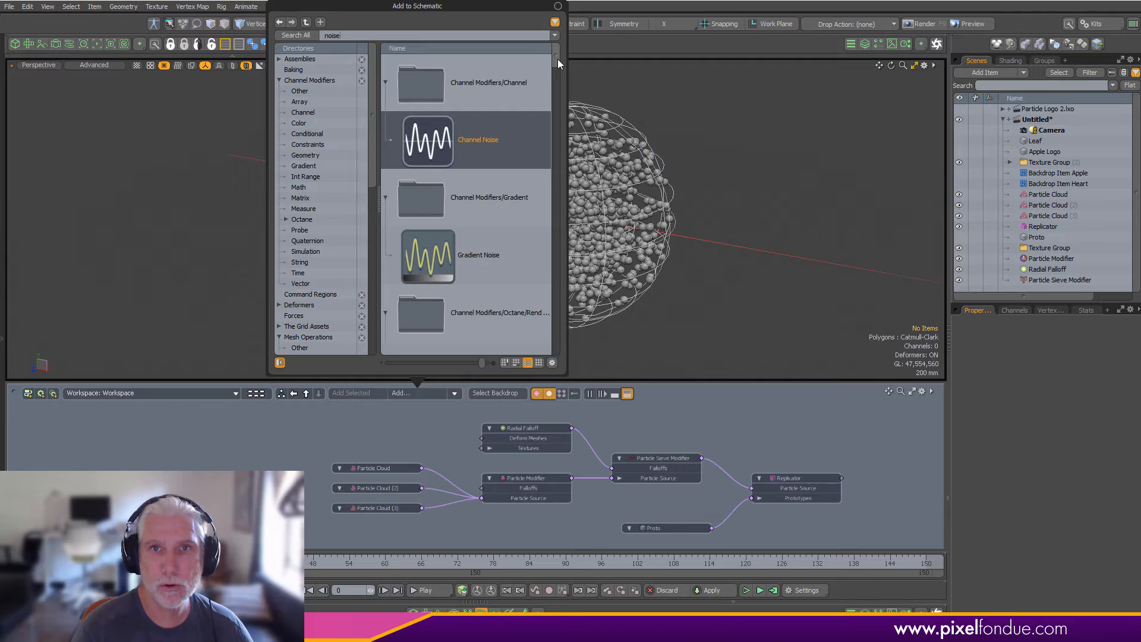
{"action": "left_click_drag", "start_coordinate": [557, 59], "coordinate": [569, 337]}
{"action": "left_click", "coordinate": [465, 332]}
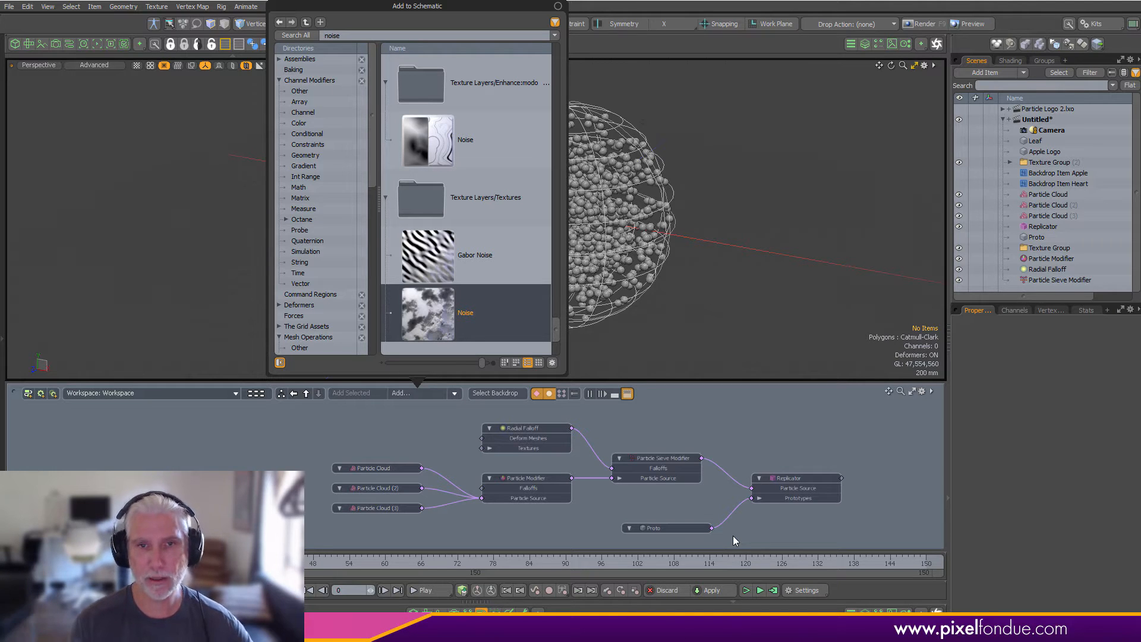
{"action": "left_click_drag", "start_coordinate": [425, 311], "coordinate": [371, 388]}
{"action": "left_click", "coordinate": [308, 433]}
{"action": "left_click_drag", "start_coordinate": [436, 447], "coordinate": [448, 478], "text": "alt"}
{"action": "scroll", "coordinate": [449, 477], "scroll_direction": "down", "scroll_amount": 3}
{"action": "left_click_drag", "start_coordinate": [420, 435], "coordinate": [438, 425]}
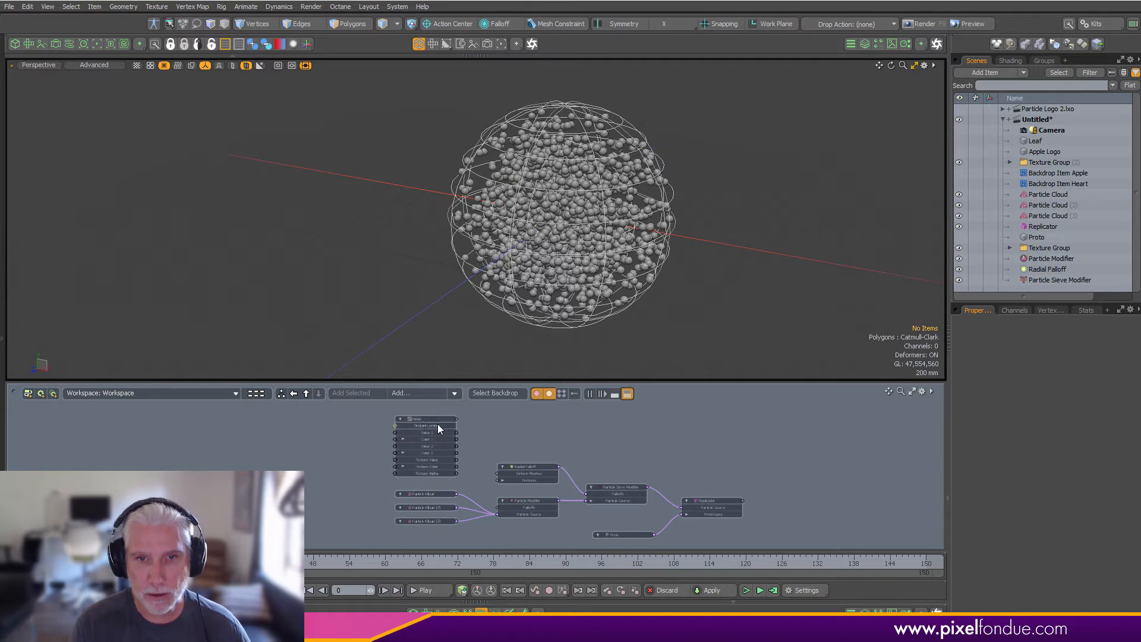
- Link the Noise texture's output to the Radial Falloff's Textures input
{"action": "scroll", "coordinate": [494, 421], "scroll_direction": "up", "scroll_amount": 4}
{"action": "scroll", "coordinate": [491, 466], "scroll_direction": "down", "scroll_amount": 1}
{"action": "left_click_drag", "start_coordinate": [481, 468], "coordinate": [471, 467], "text": "alt"}
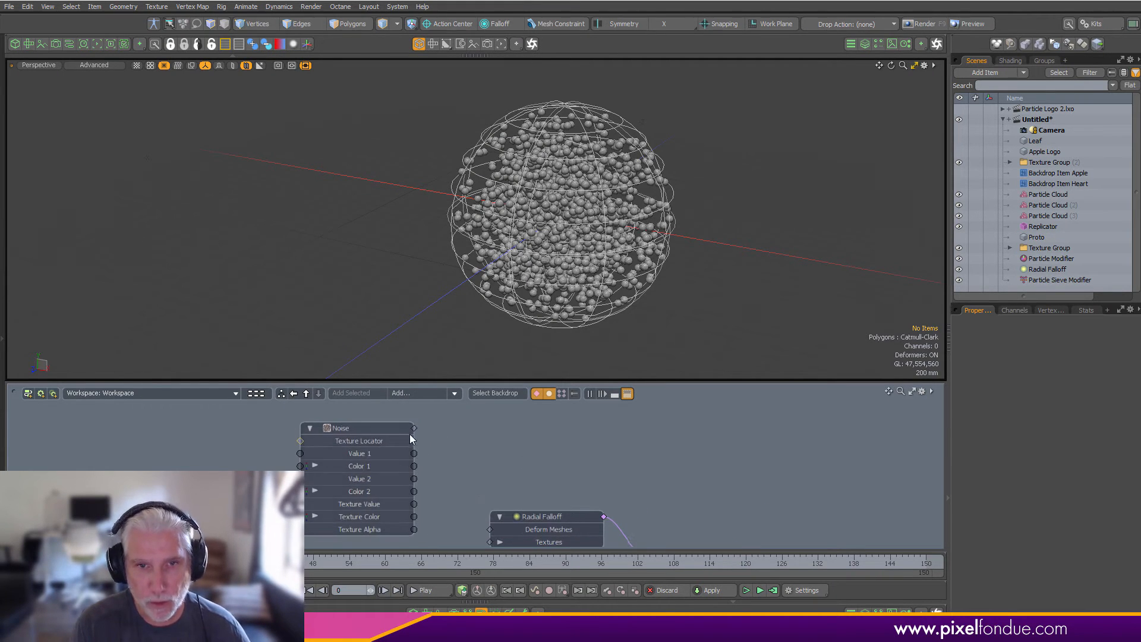
{"action": "left_click_drag", "start_coordinate": [414, 428], "coordinate": [500, 543]}
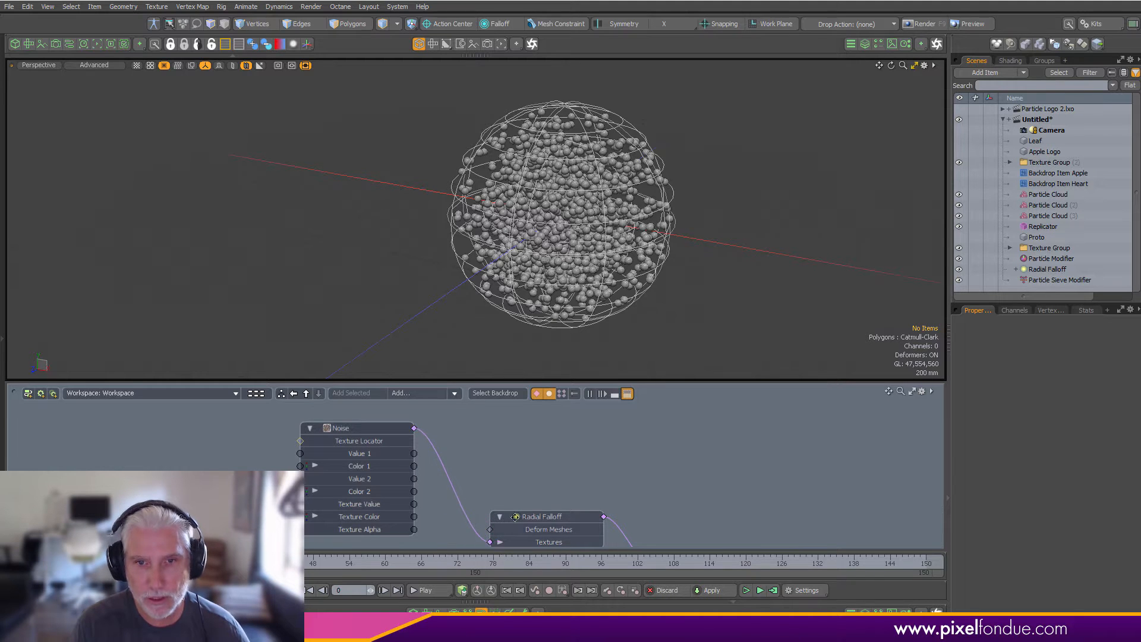
{"action": "scroll", "coordinate": [512, 447], "scroll_direction": "down", "scroll_amount": 4}
{"action": "scroll", "coordinate": [523, 454], "scroll_direction": "down", "scroll_amount": 1}
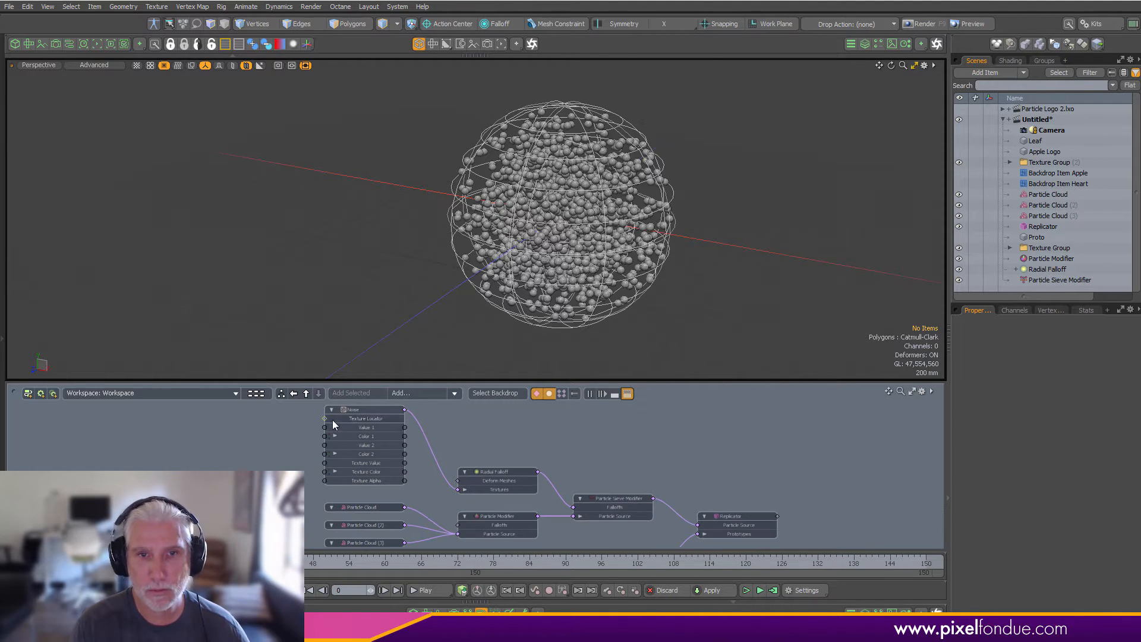
- Bring the Noise's linked Texture Locator into the schematic and position it beside the Noise node
{"action": "double_click", "coordinate": [324, 419]}
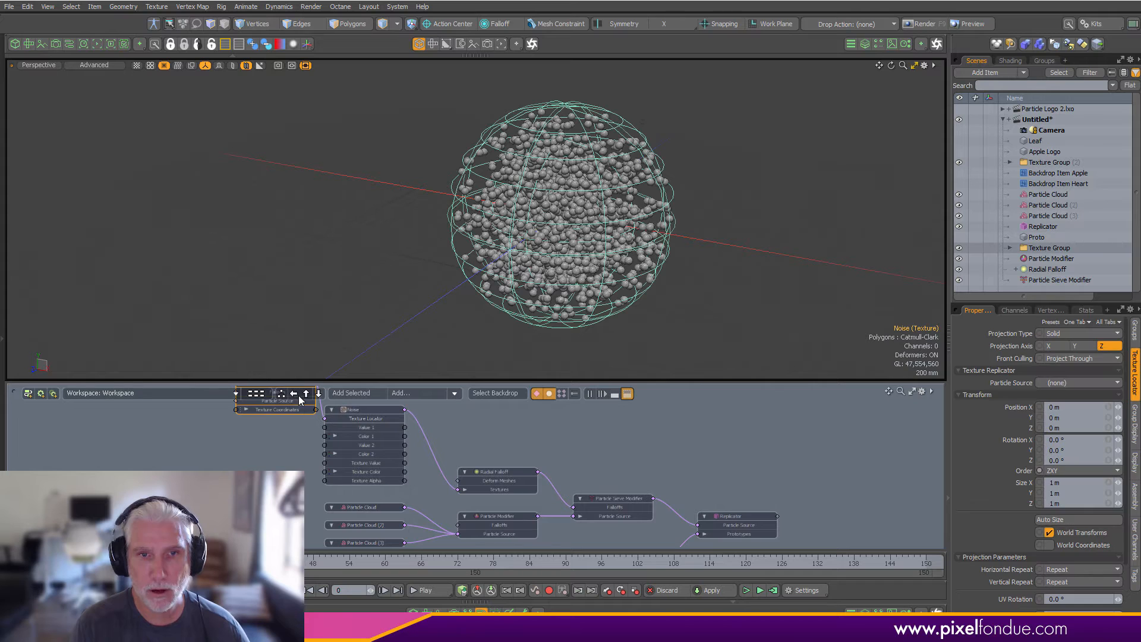
{"action": "left_click_drag", "start_coordinate": [282, 447], "coordinate": [323, 504], "text": "alt"}
{"action": "left_click_drag", "start_coordinate": [324, 454], "coordinate": [285, 493]}
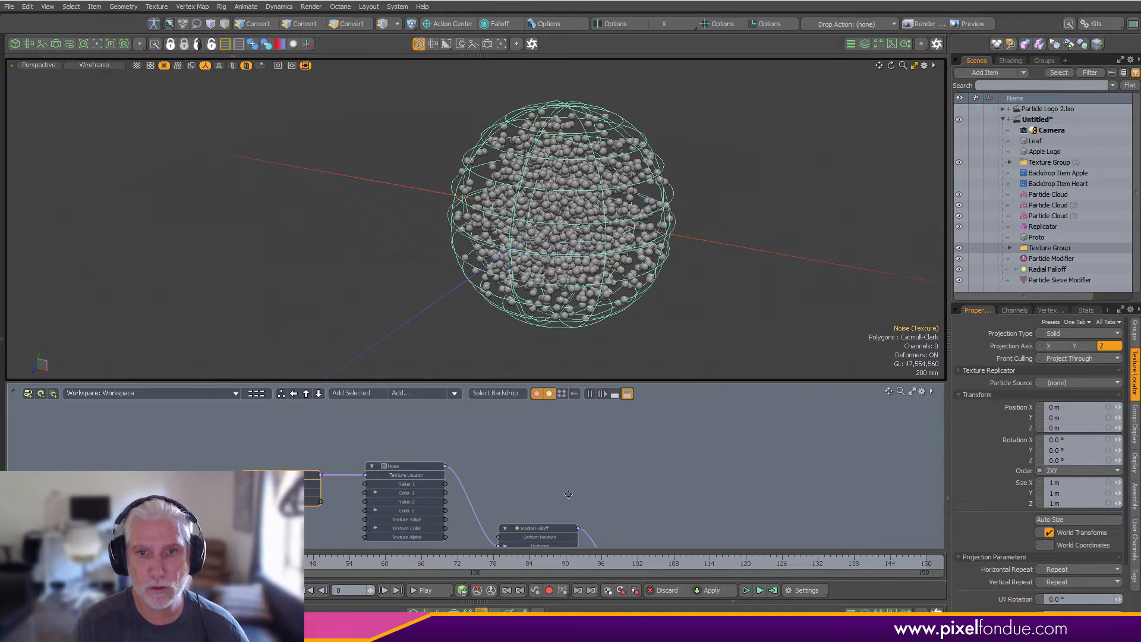
- Set the Noise texture locator's Size to 0.5 m on X, Y and Z
{"action": "left_click_drag", "start_coordinate": [574, 486], "coordinate": [457, 419], "text": "alt"}
{"action": "scroll", "coordinate": [556, 495], "scroll_direction": "up", "scroll_amount": 4}
{"action": "left_click", "coordinate": [558, 496]}
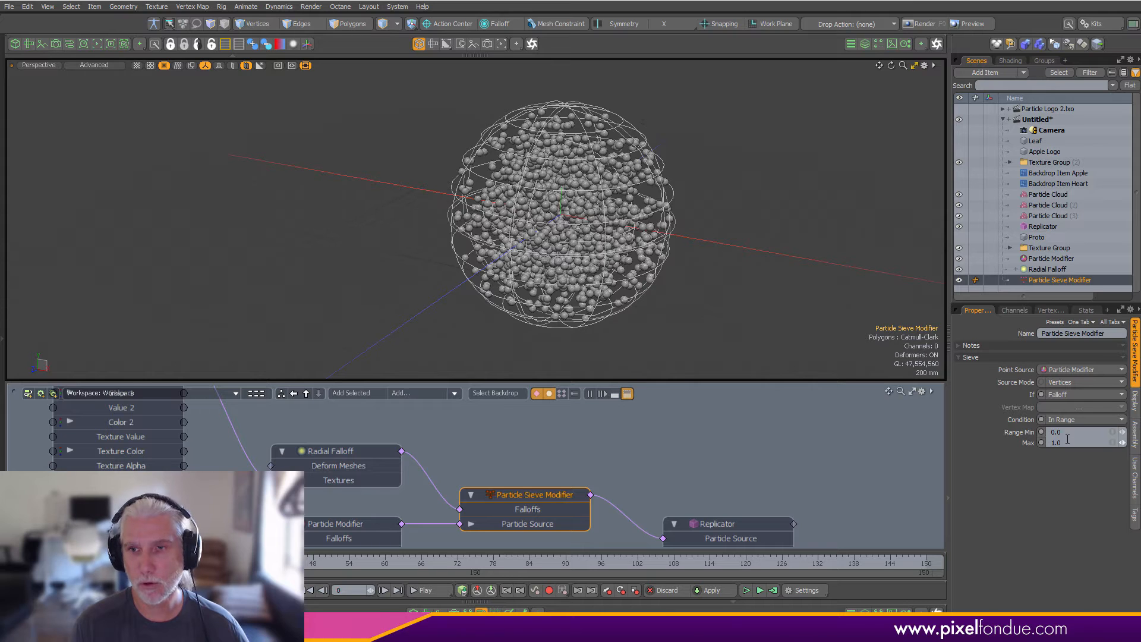
{"action": "left_click_drag", "start_coordinate": [588, 440], "coordinate": [610, 492], "text": "alt"}
{"action": "left_click", "coordinate": [380, 433]}
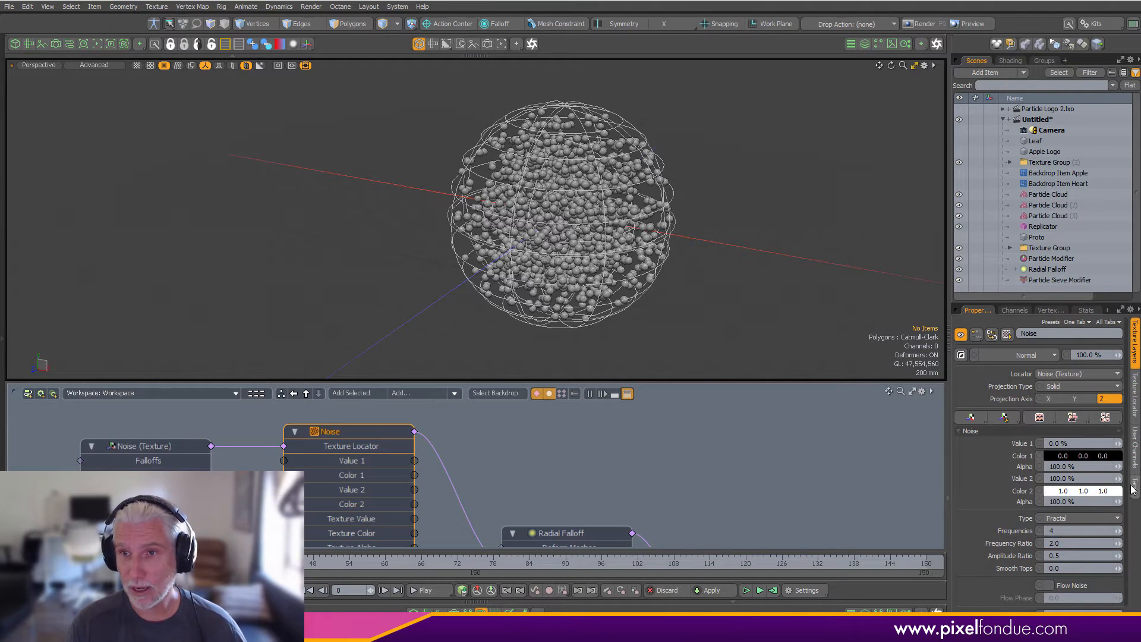
{"action": "left_click", "coordinate": [1134, 394]}
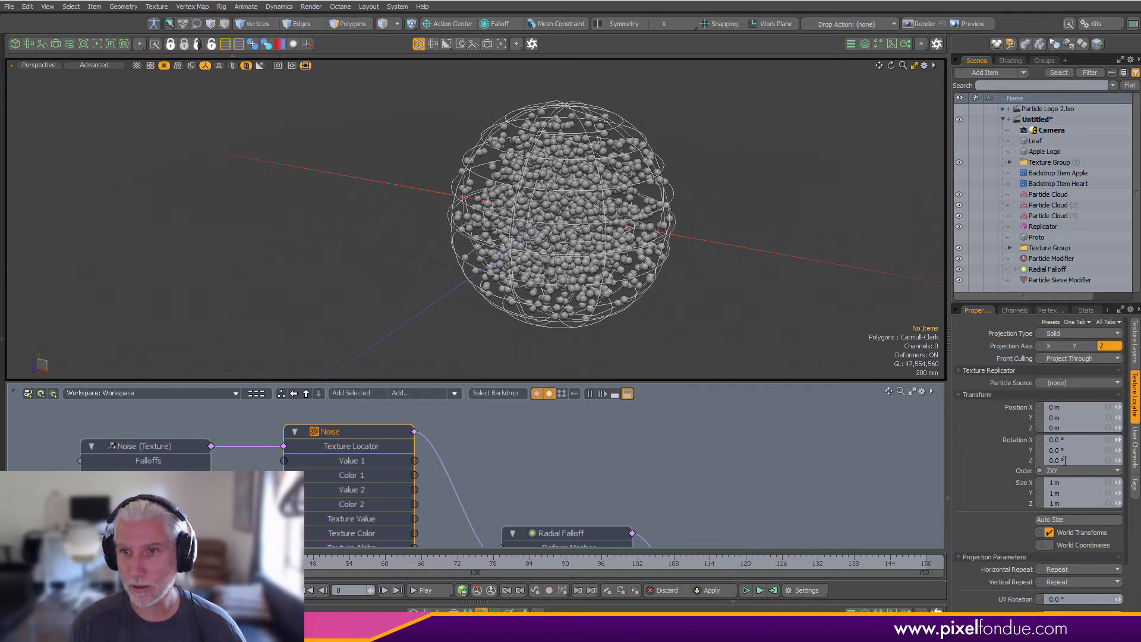
{"action": "type", "text": ".5"}
{"action": "key", "text": "ctrl+Return"}
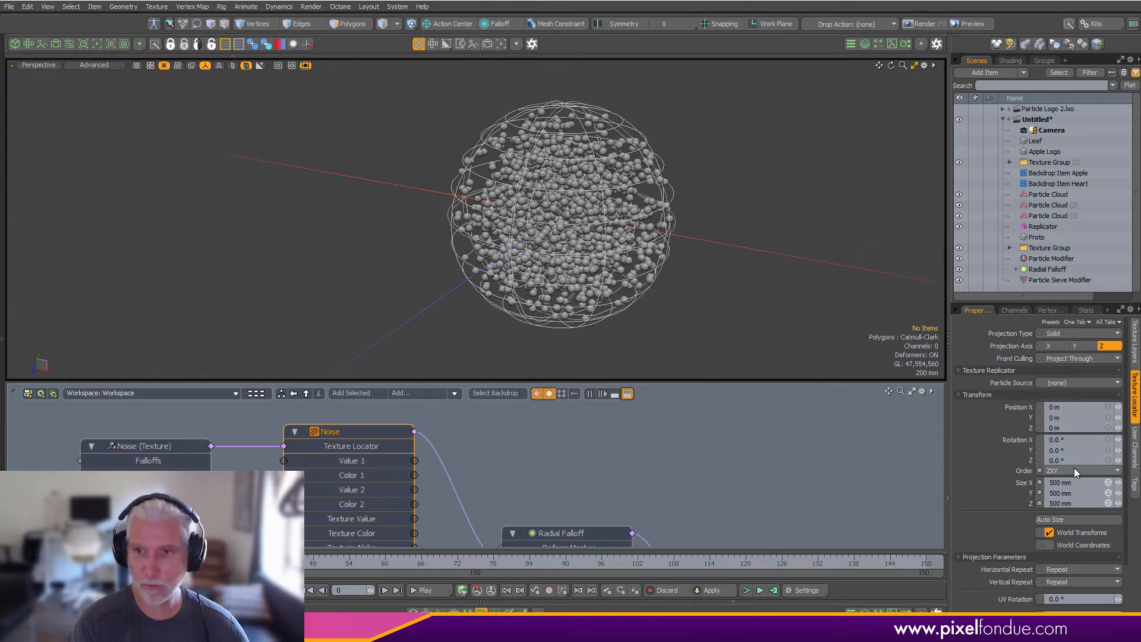
- Review the Noise texture's layer settings and the Radial Falloff's properties
{"action": "left_click", "coordinate": [1135, 356]}
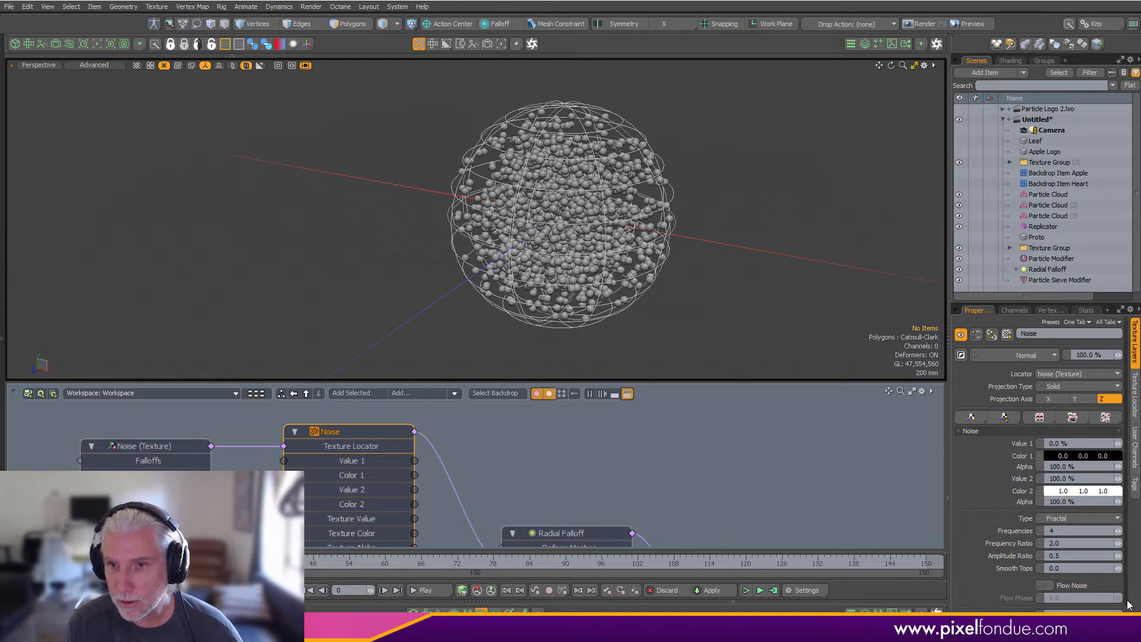
{"action": "scroll", "coordinate": [1128, 604], "scroll_direction": "down", "scroll_amount": 1}
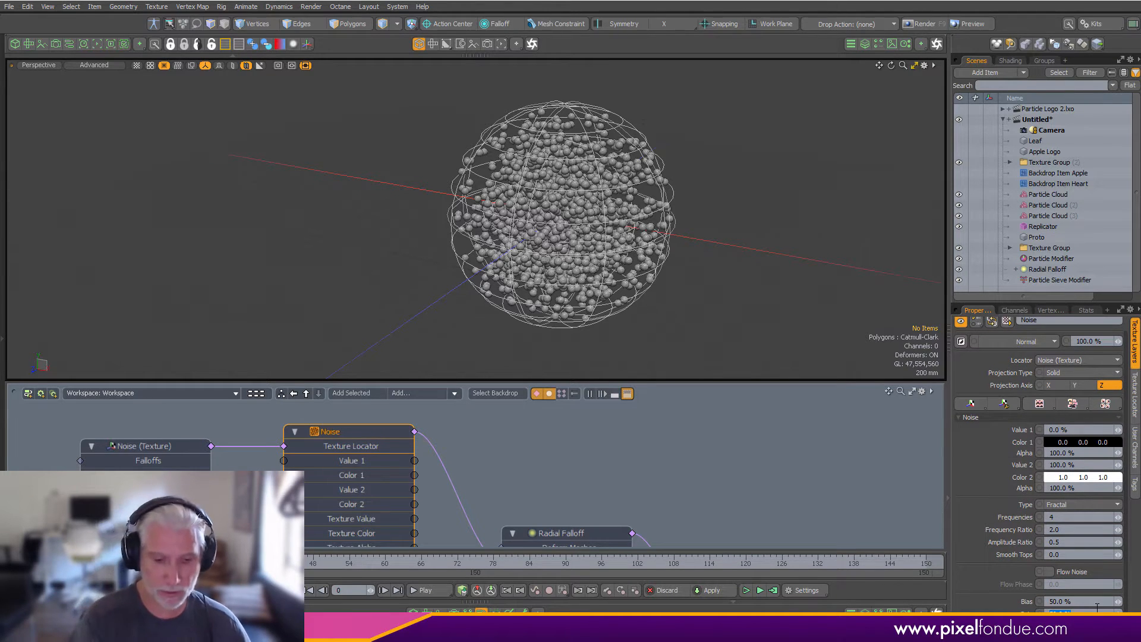
{"action": "middle_click_drag", "start_coordinate": [579, 534], "coordinate": [532, 488]}
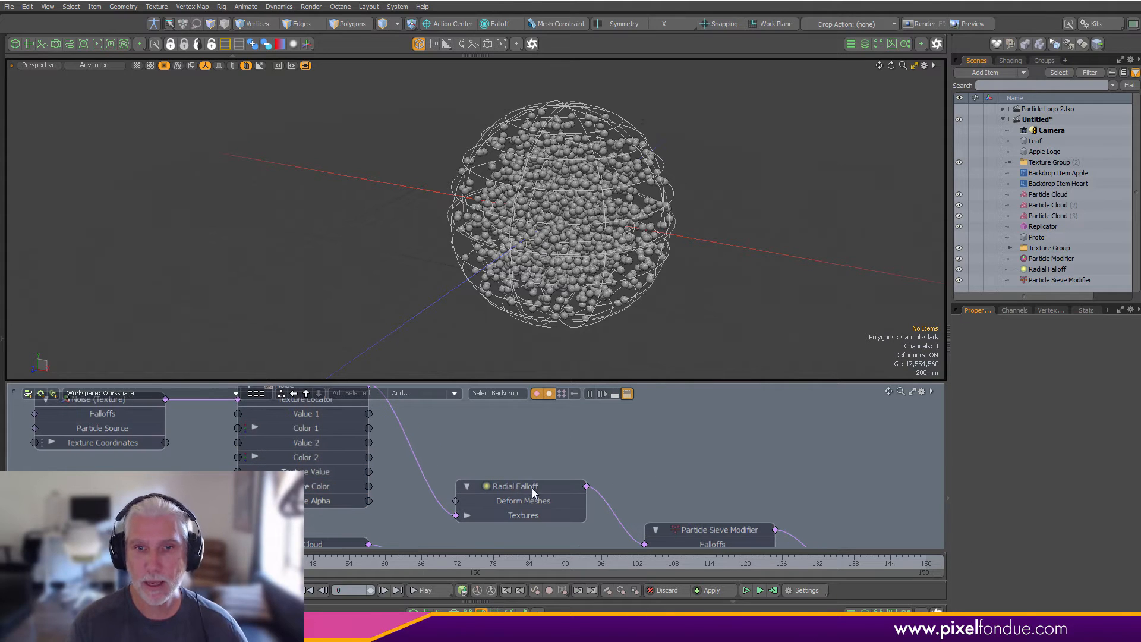
{"action": "left_click", "coordinate": [532, 487]}
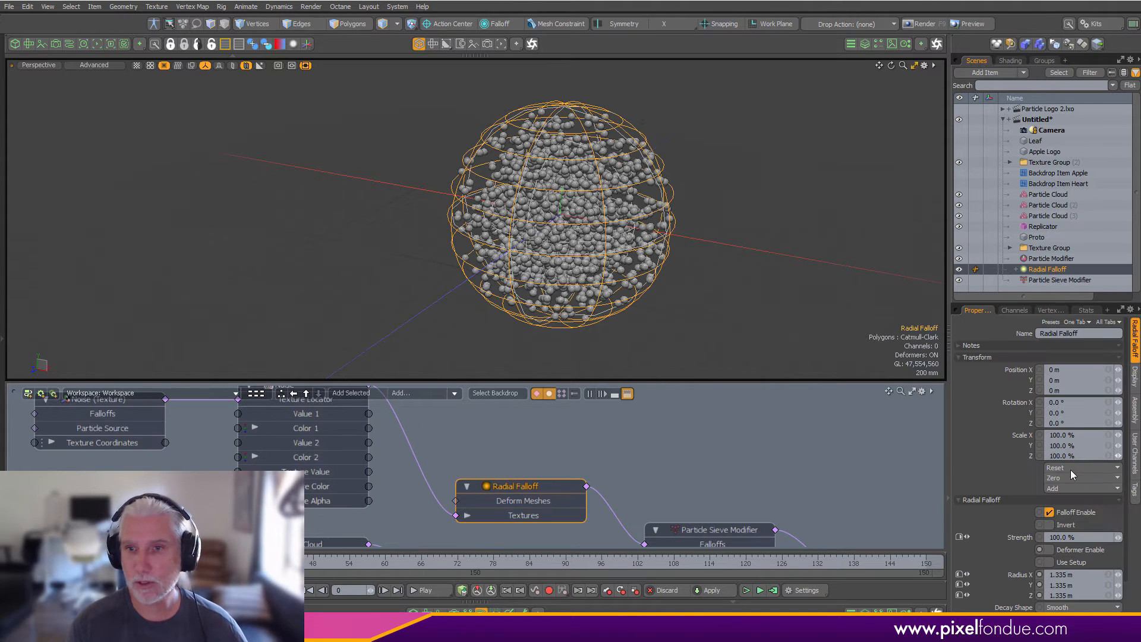
- Set the Particle Sieve Modifier's Range Min to 0.5 with the noise-textured falloff in place
{"action": "left_click", "coordinate": [715, 531]}
{"action": "left_click_drag", "start_coordinate": [759, 506], "coordinate": [681, 443], "text": "alt"}
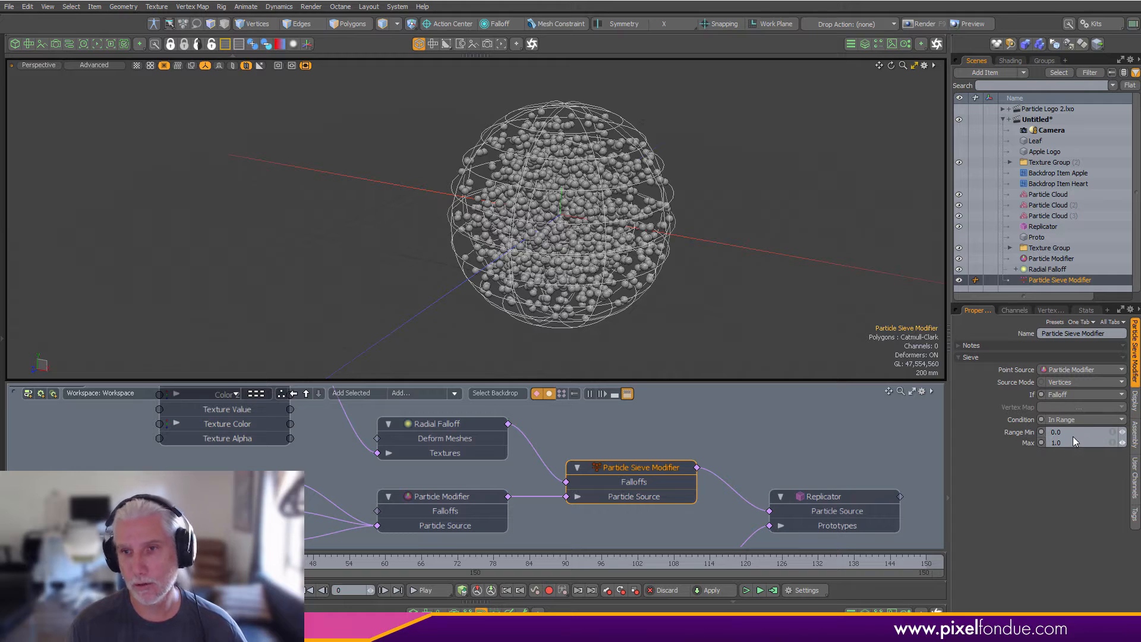
{"action": "left_click", "coordinate": [1072, 434]}
{"action": "type", "text": ".5"}
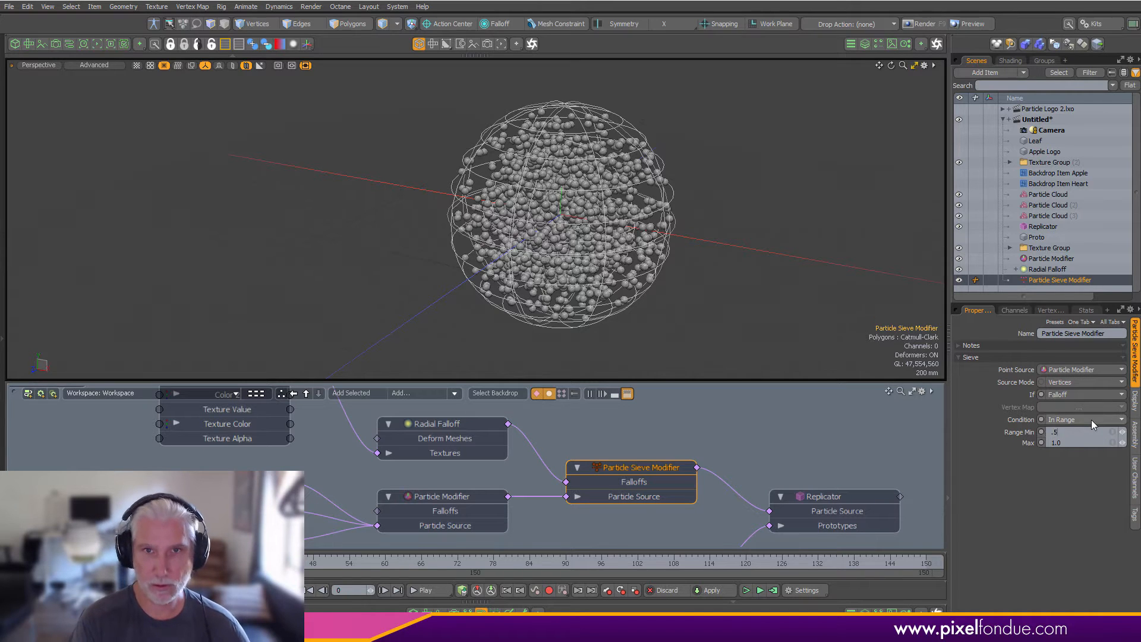
{"action": "key", "text": "Return"}
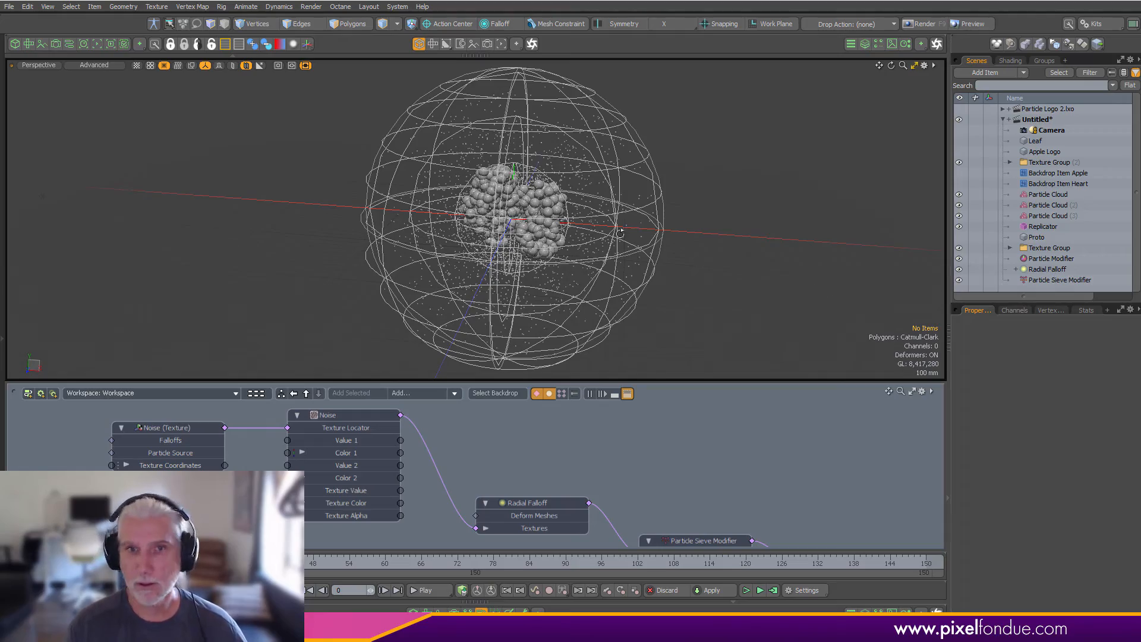
- Inspect the sieved particle clump from several angles and reduce the Noise texture locator's Size to 100 mm on all axes
{"action": "left_click_drag", "start_coordinate": [620, 232], "coordinate": [723, 250], "text": "alt"}
{"action": "scroll", "coordinate": [553, 229], "scroll_direction": "up", "scroll_amount": 5}
{"action": "scroll", "coordinate": [723, 249], "scroll_direction": "down", "scroll_amount": 6}
{"action": "scroll", "coordinate": [595, 256], "scroll_direction": "up", "scroll_amount": 5}
{"action": "left_click_drag", "start_coordinate": [594, 256], "coordinate": [603, 305], "text": "alt"}
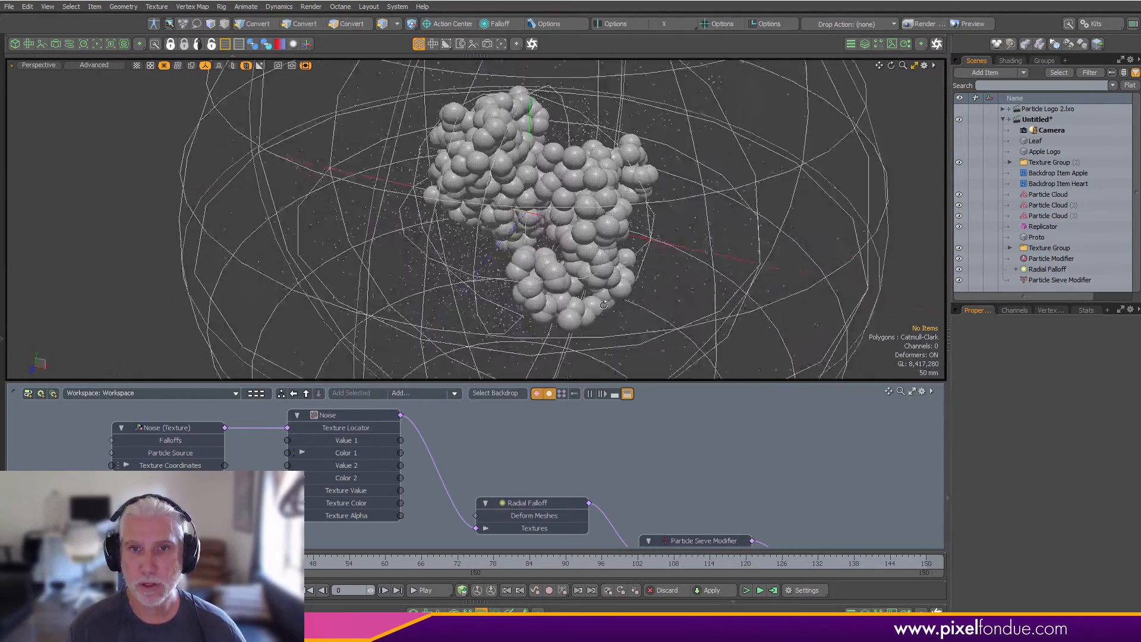
{"action": "scroll", "coordinate": [603, 304], "scroll_direction": "down", "scroll_amount": 3}
{"action": "left_click", "coordinate": [183, 440]}
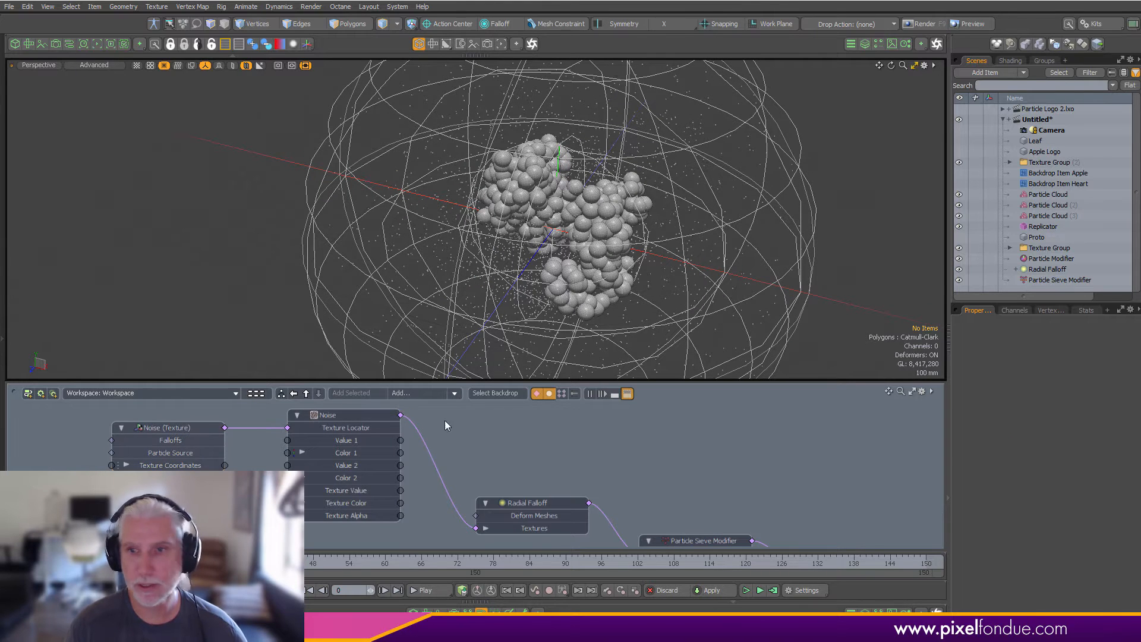
{"action": "type", "text": "100"}
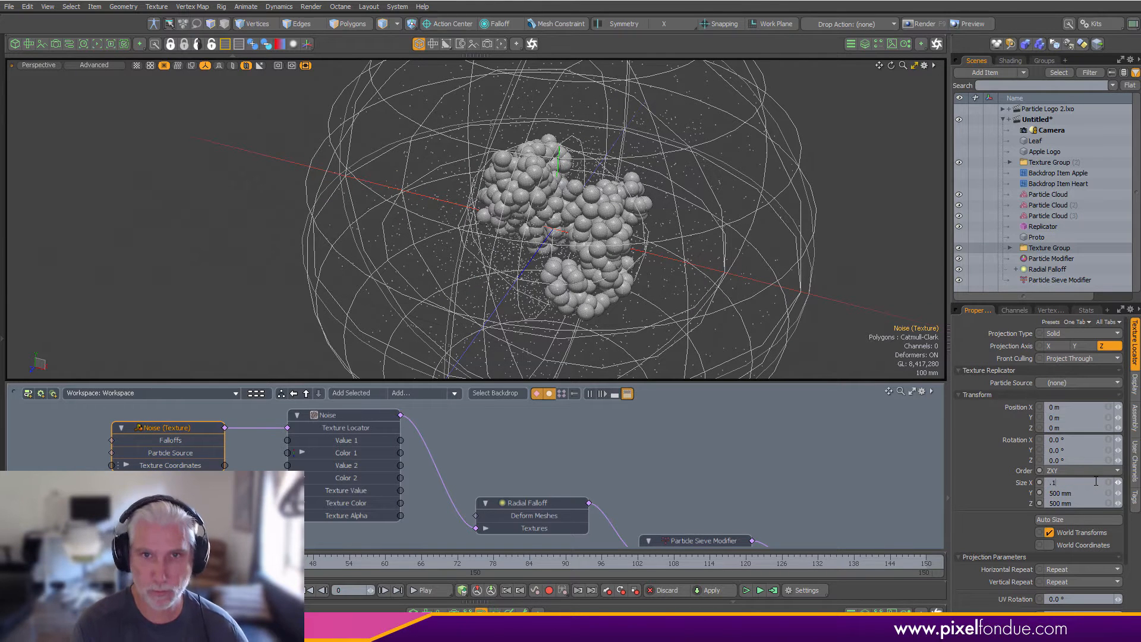
{"action": "key", "text": "Return"}
{"action": "scroll", "coordinate": [684, 486], "scroll_direction": "down", "scroll_amount": 5}
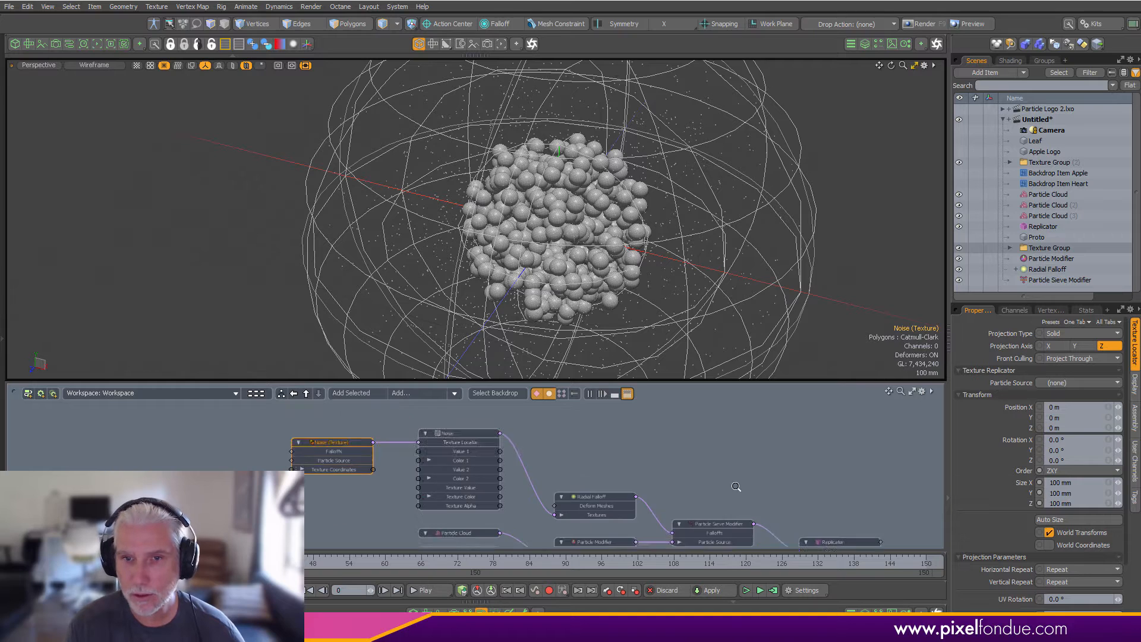
{"action": "middle_click_drag", "start_coordinate": [685, 487], "coordinate": [704, 493]}
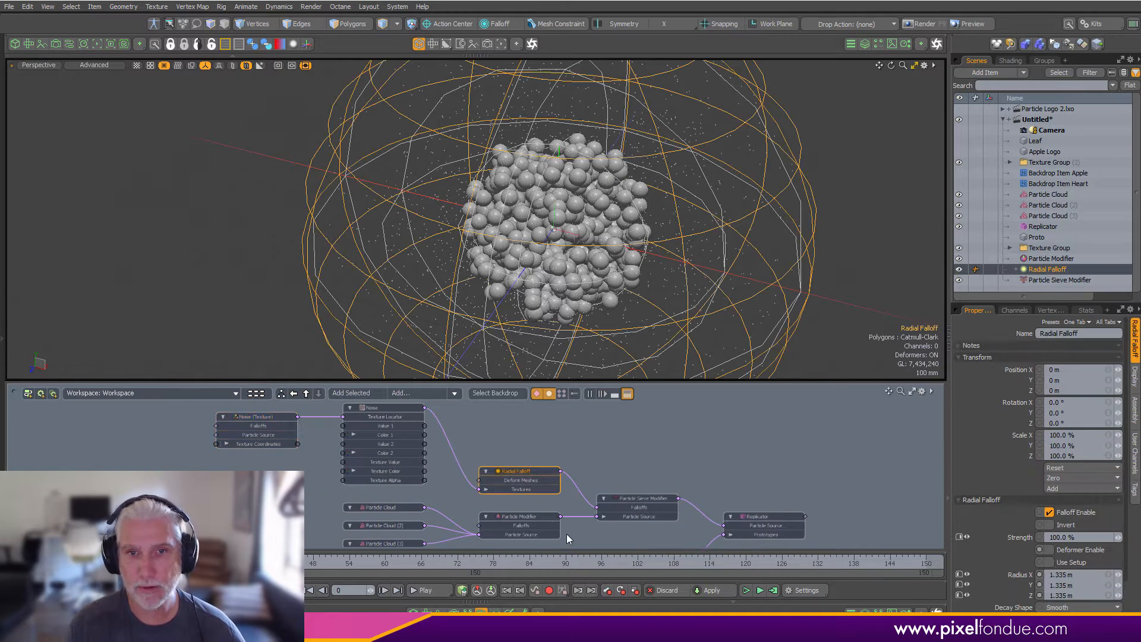
- Set the Radial Falloff's Solid Core to 100%
{"action": "left_click", "coordinate": [517, 470]}
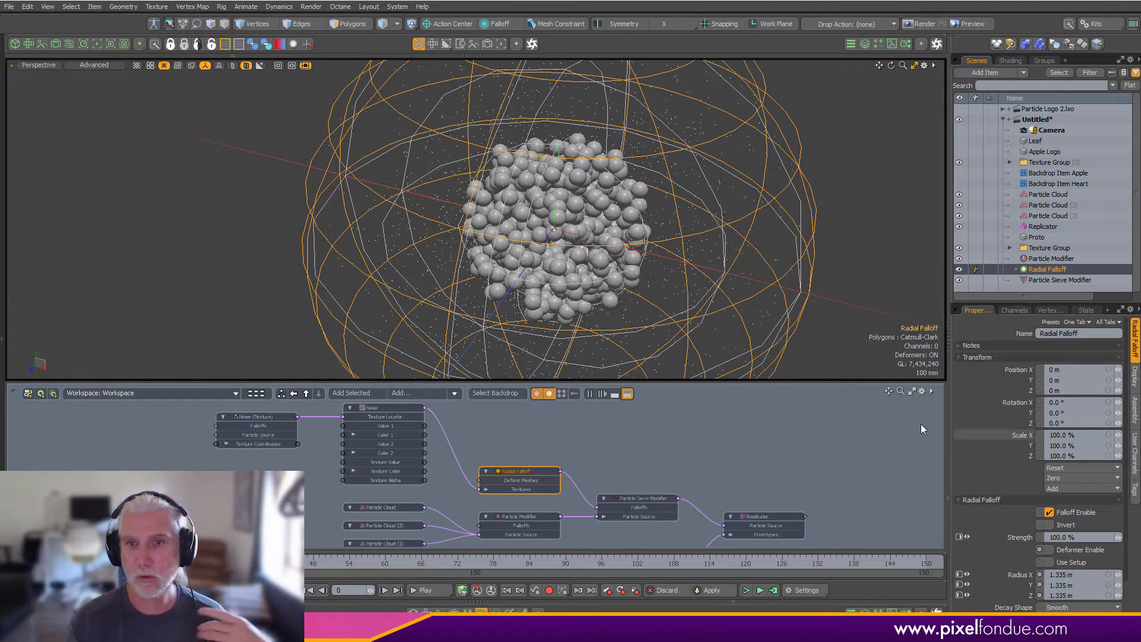
{"action": "key", "text": "k"}
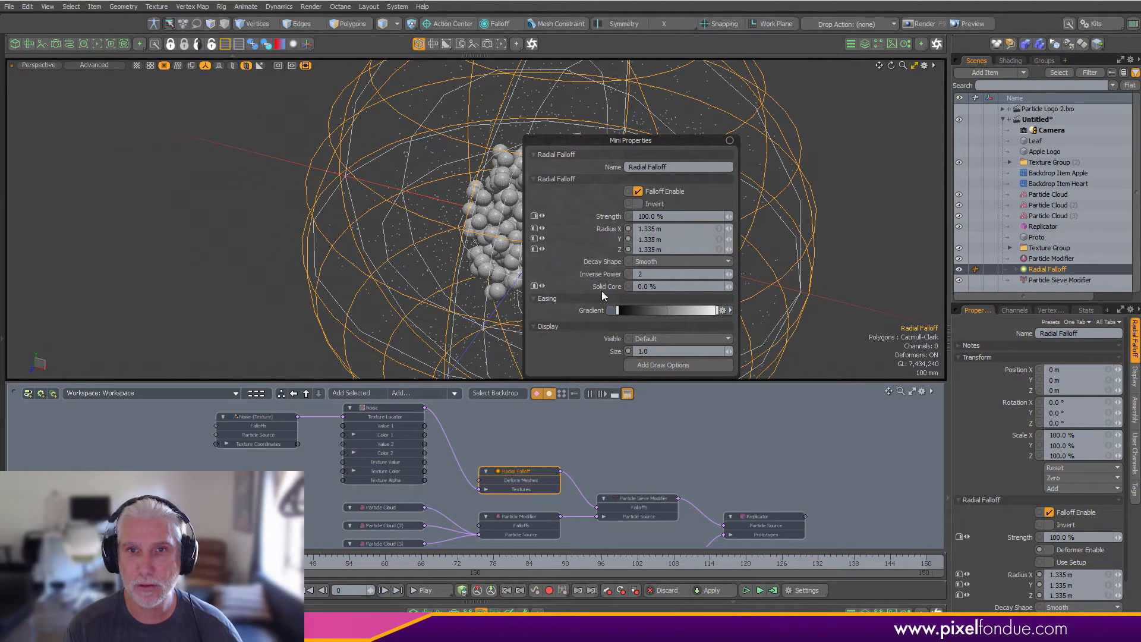
{"action": "type", "text": "100"}
{"action": "key", "text": "Return"}
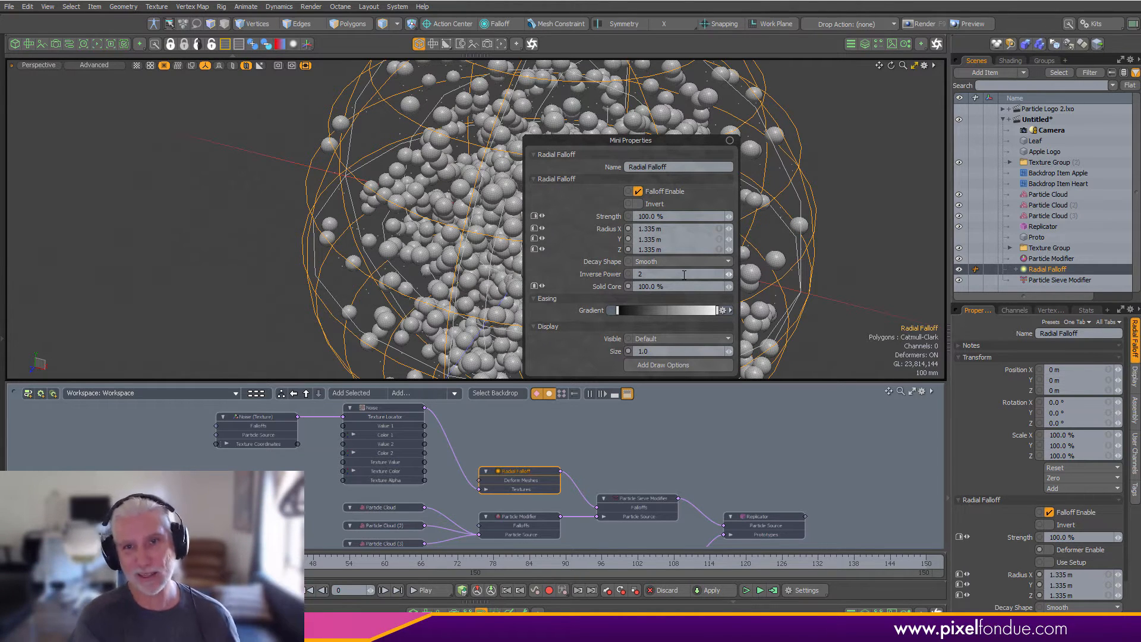
- Try different Range Min values on the Particle Sieve Modifier while viewing the particle sphere from several angles, ending at 0.6
{"action": "left_click", "coordinate": [822, 480]}
{"action": "scroll", "coordinate": [749, 218], "scroll_direction": "down", "scroll_amount": 3}
{"action": "left_click_drag", "start_coordinate": [755, 215], "coordinate": [719, 244], "text": "alt"}
{"action": "left_click", "coordinate": [654, 506]}
{"action": "left_click_drag", "start_coordinate": [1061, 434], "coordinate": [1032, 433]}
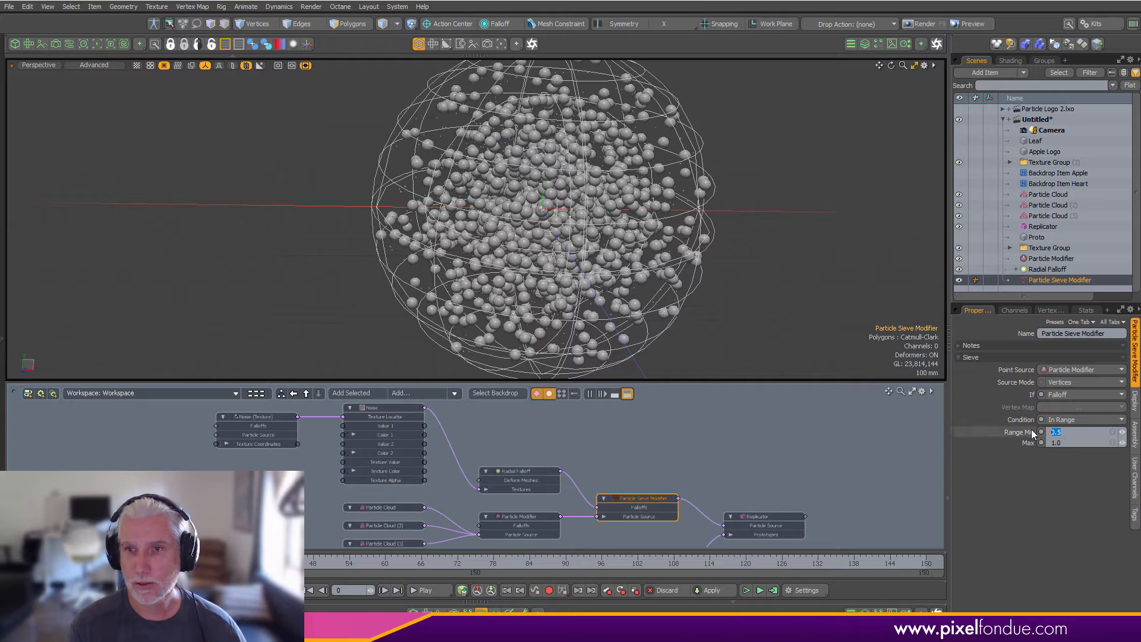
{"action": "type", "text": "0"}
{"action": "key", "text": "Return"}
{"action": "left_click_drag", "start_coordinate": [727, 246], "coordinate": [724, 254], "text": "alt"}
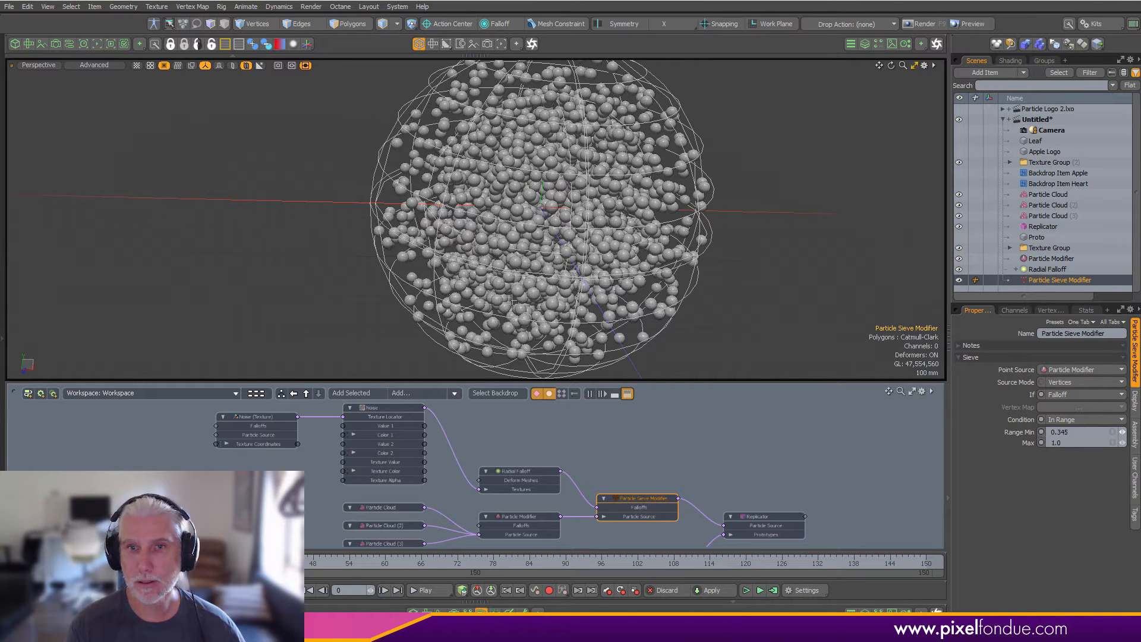
{"action": "left_click_drag", "start_coordinate": [1122, 432], "coordinate": [1131, 432]}
{"action": "left_click_drag", "start_coordinate": [714, 324], "coordinate": [683, 357], "text": "alt"}
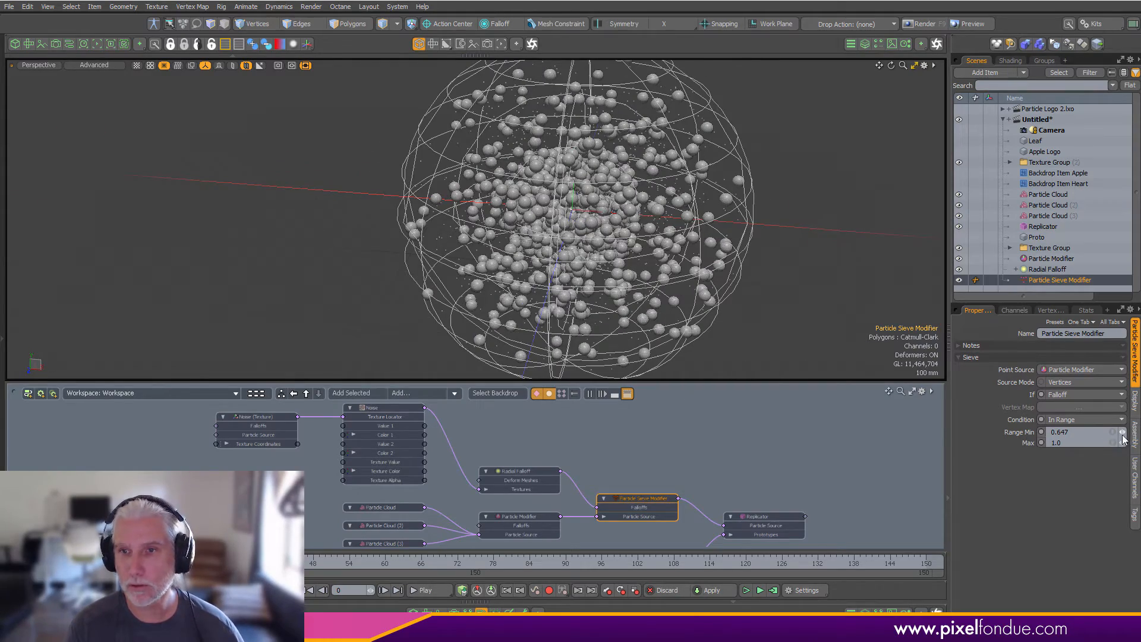
{"action": "left_click_drag", "start_coordinate": [1122, 434], "coordinate": [1118, 434]}
{"action": "left_click_drag", "start_coordinate": [462, 232], "coordinate": [418, 229], "text": "alt"}
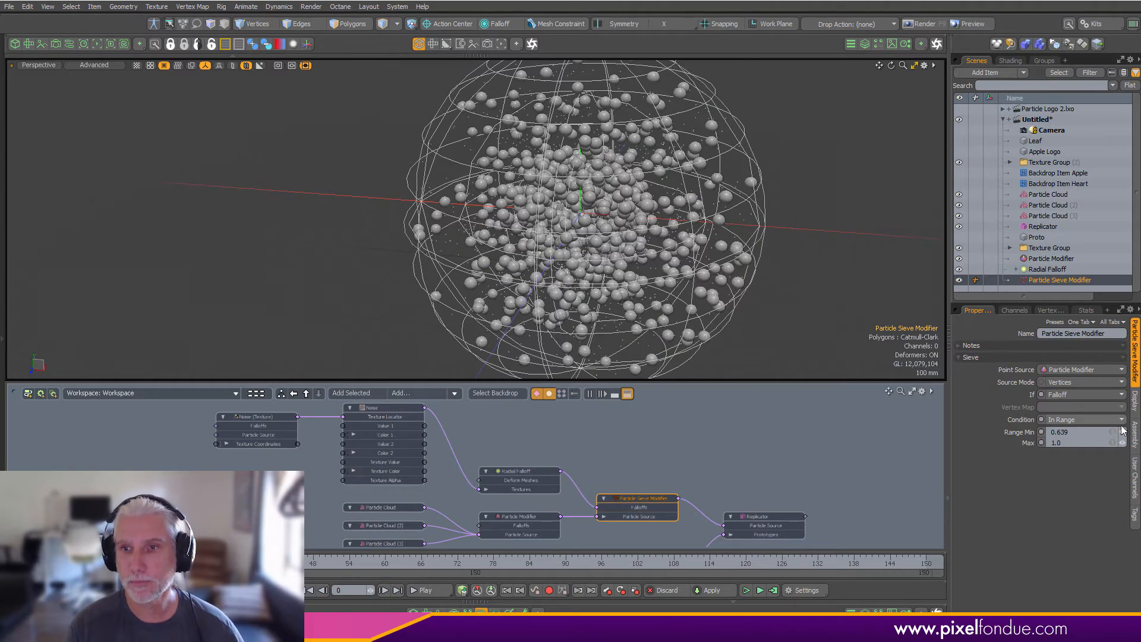
{"action": "left_click_drag", "start_coordinate": [1122, 432], "coordinate": [1114, 432]}
- Look through the render camera, set its Focal Length to 300 mm and pull it back to about 24.5 m in Z
{"action": "key", "text": "KP_Decimal"}
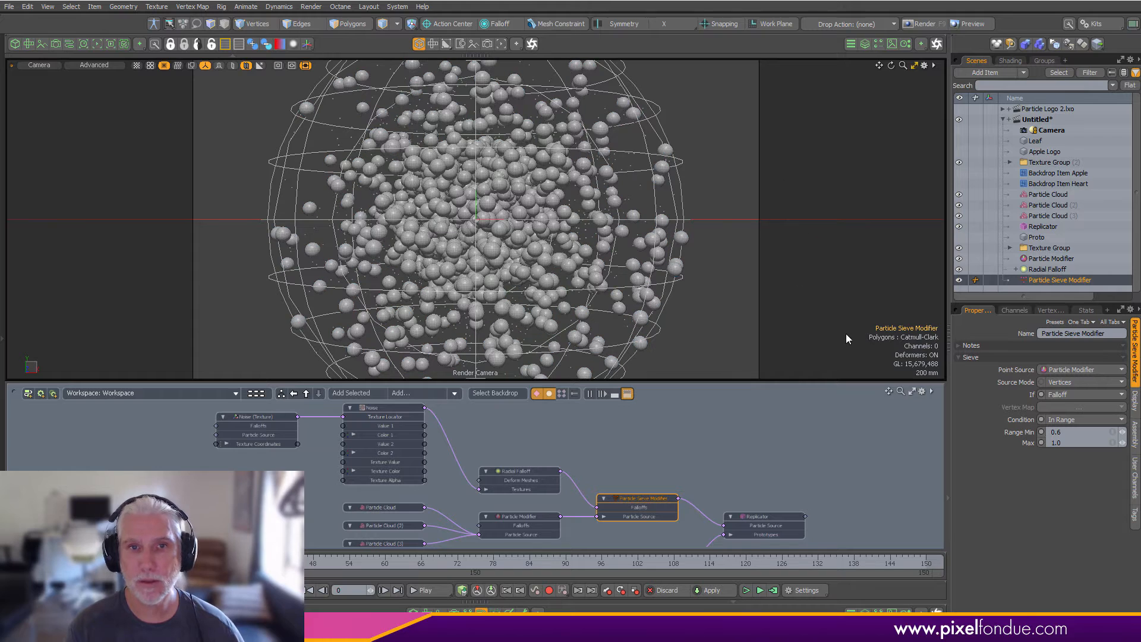
{"action": "left_click", "coordinate": [734, 394]}
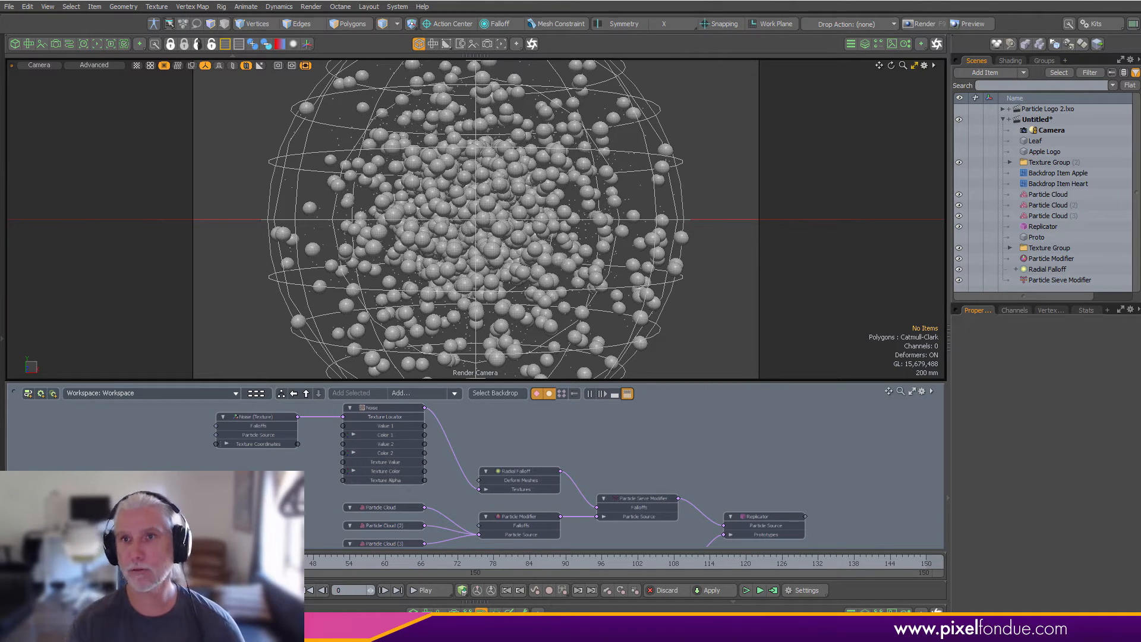
{"action": "left_click", "coordinate": [1051, 130]}
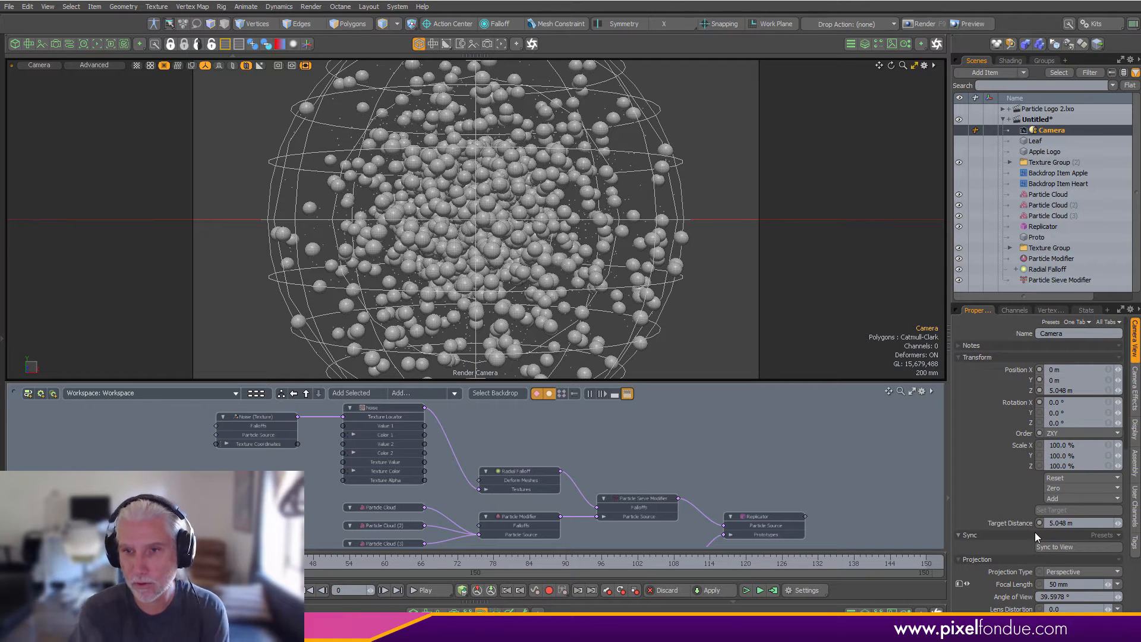
{"action": "left_click", "coordinate": [1081, 583]}
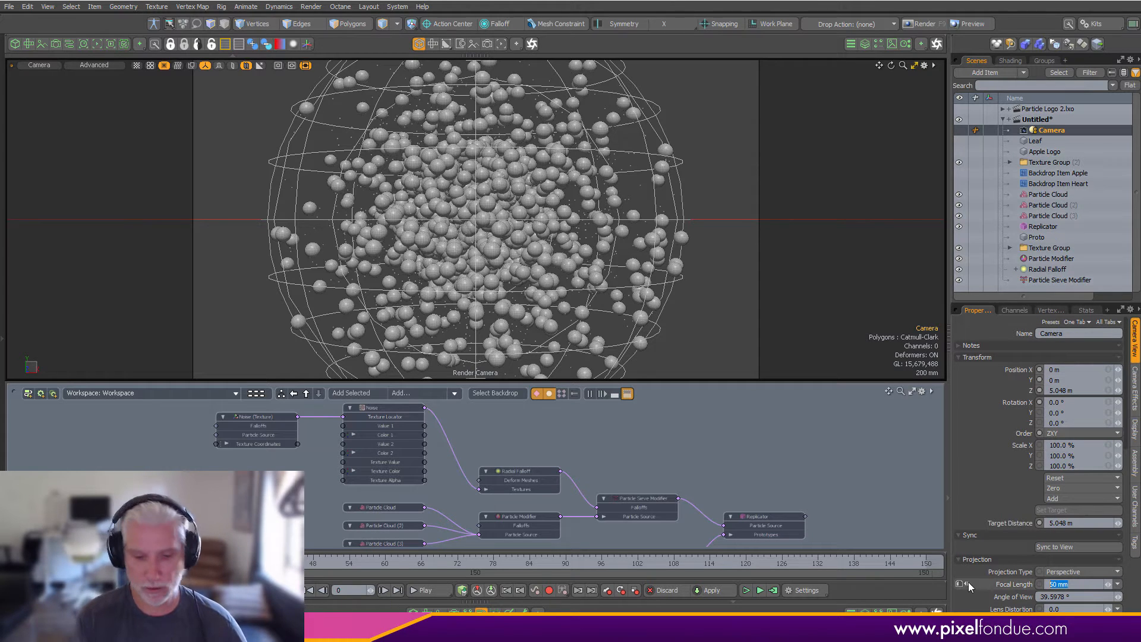
{"action": "type", "text": "300"}
{"action": "key", "text": "Return"}
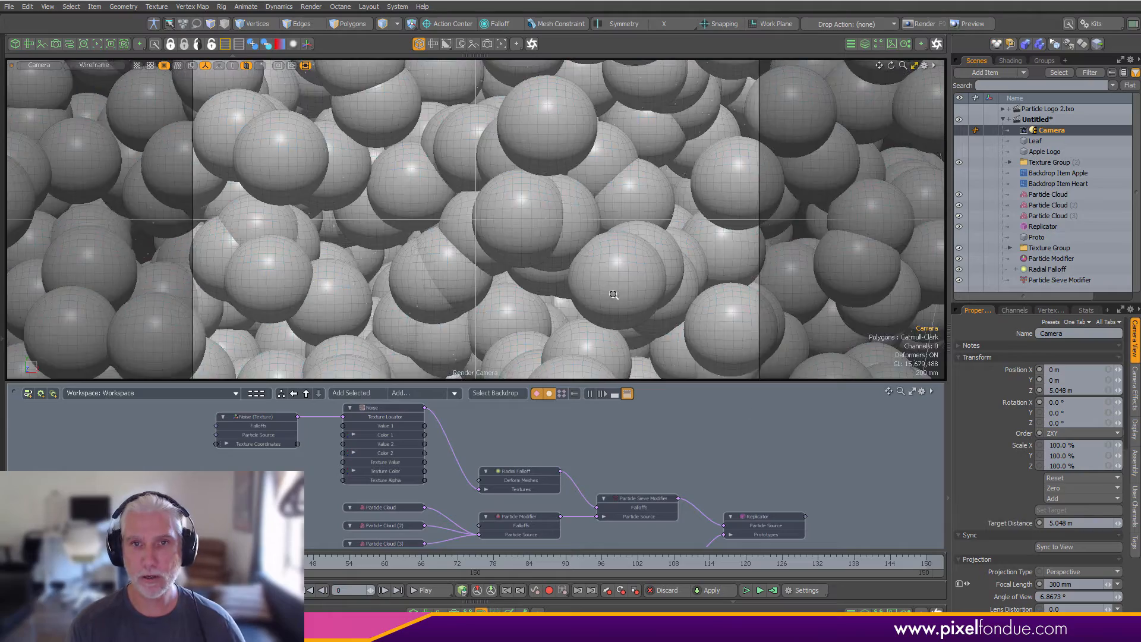
{"action": "mouse_move", "coordinate": [648, 321]}
{"action": "left_mouse_down", "text": "ctrl+alt"}
{"action": "mouse_move", "coordinate": [362, 335]}
{"action": "mouse_move", "coordinate": [650, 319]}
{"action": "left_mouse_up", "text": "ctrl+alt"}
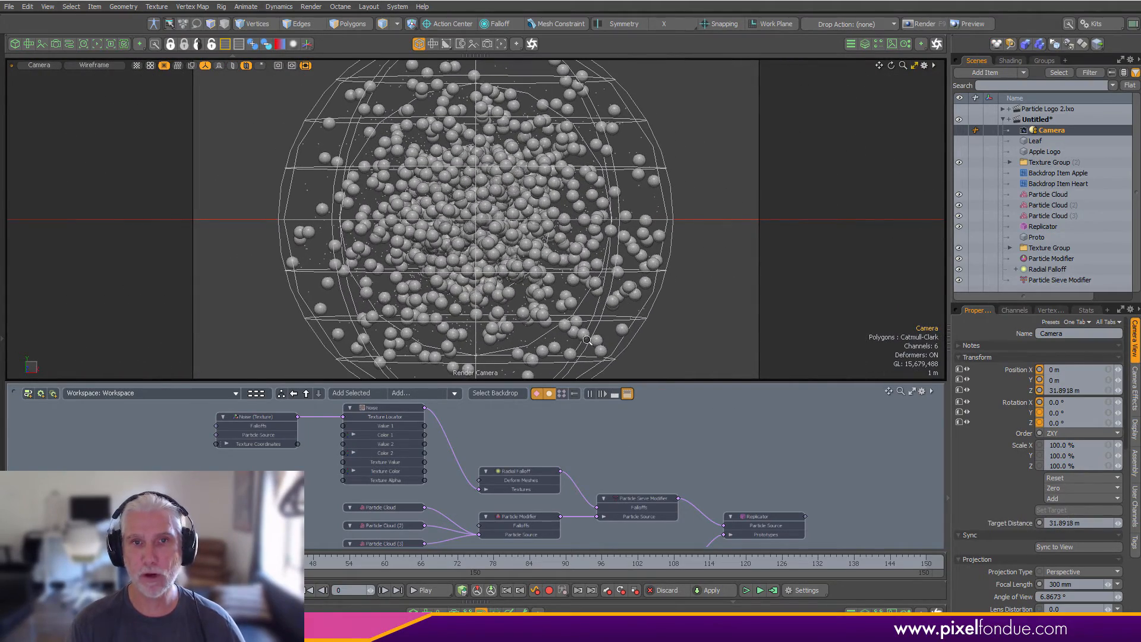
{"action": "mouse_move", "coordinate": [588, 340]}
{"action": "left_mouse_down", "text": "ctrl+alt"}
{"action": "mouse_move", "coordinate": [673, 332]}
{"action": "mouse_move", "coordinate": [652, 337]}
{"action": "left_mouse_up", "text": "ctrl+alt"}
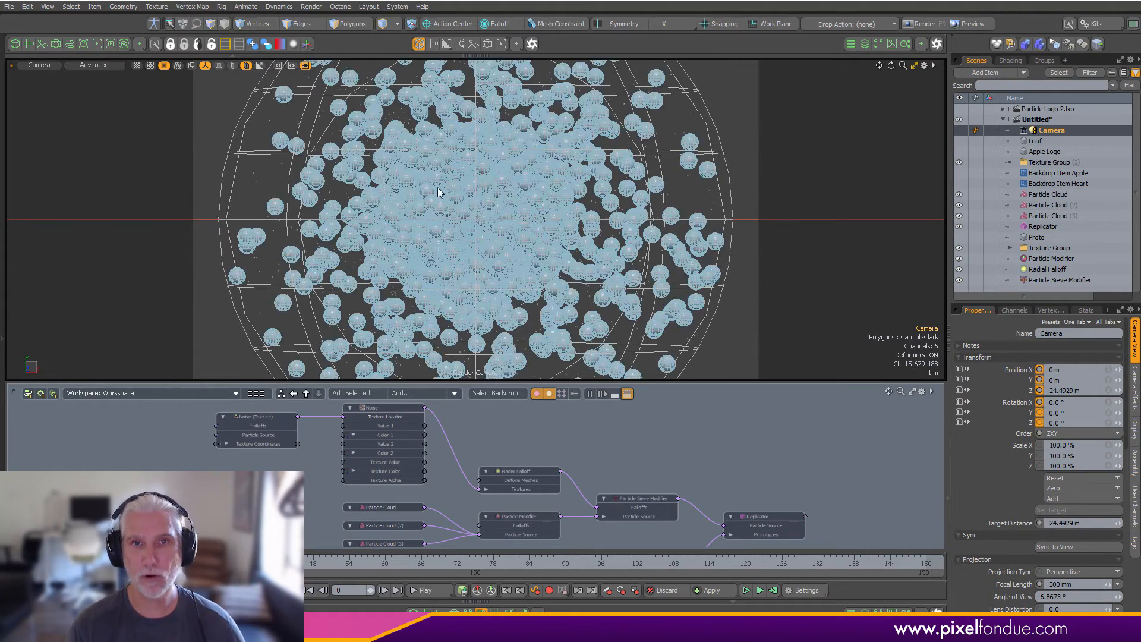
- Switch the sphere geometry from Catmull-Clark subdivision to plain faces and enlarge Particle Cloud (3) interactively
{"action": "key", "text": "Tab"}
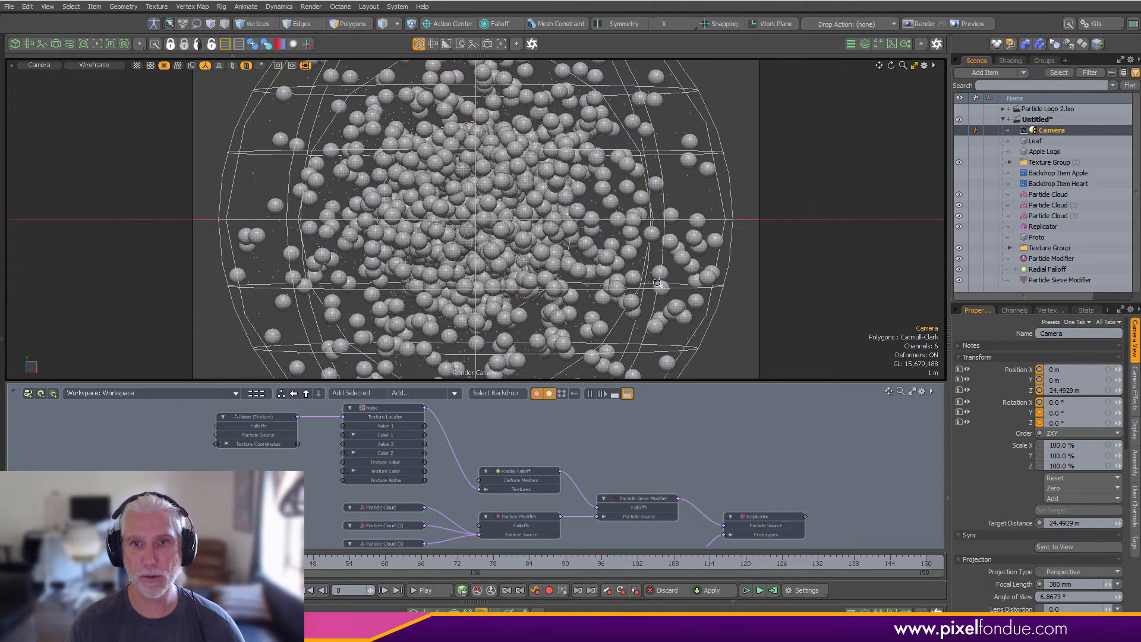
{"action": "left_click", "coordinate": [701, 337]}
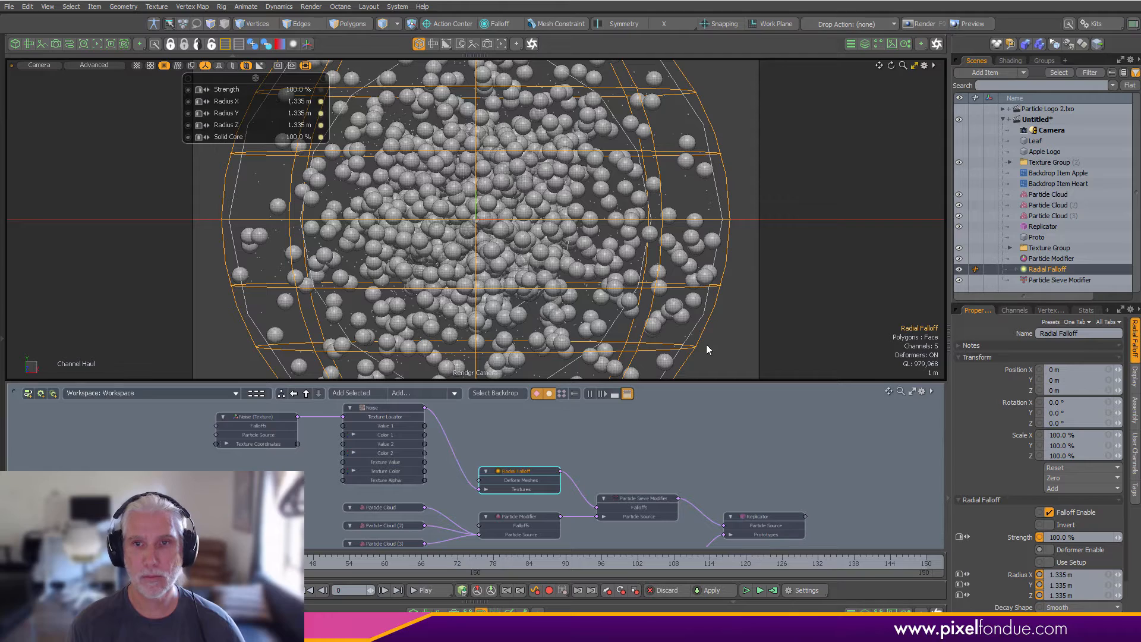
{"action": "left_click", "coordinate": [717, 345]}
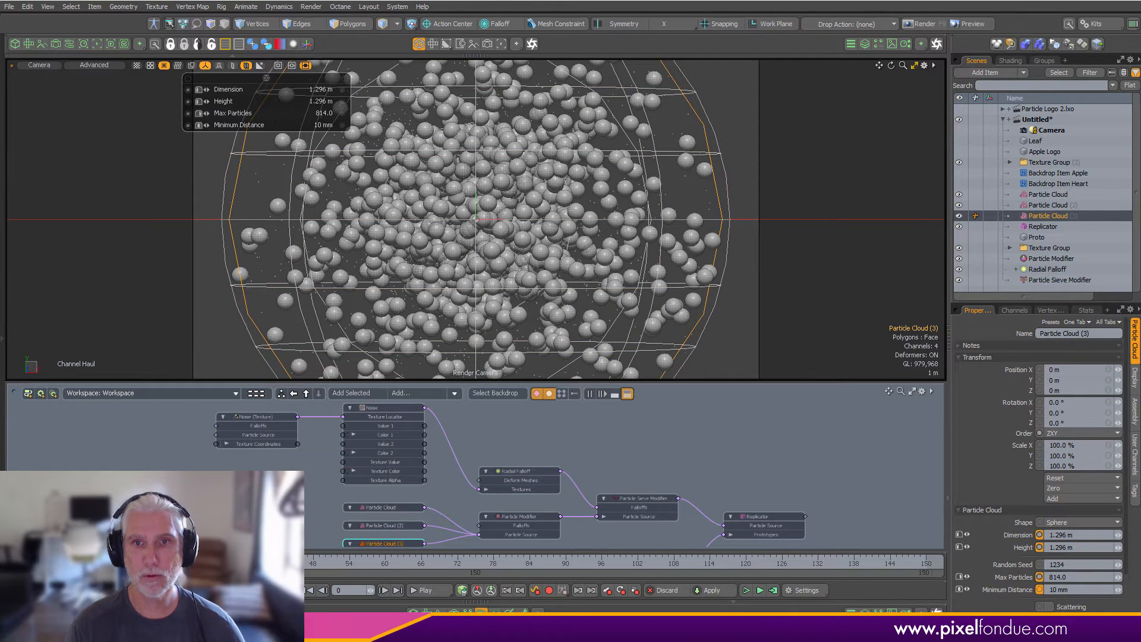
{"action": "mouse_move", "coordinate": [717, 345]}
{"action": "left_mouse_down"}
{"action": "mouse_move", "coordinate": [742, 345]}
{"action": "mouse_move", "coordinate": [731, 355]}
{"action": "left_mouse_up"}
- Lower the Particle Sieve Modifier's Range Min to about 0.32
{"action": "left_click", "coordinate": [638, 500]}
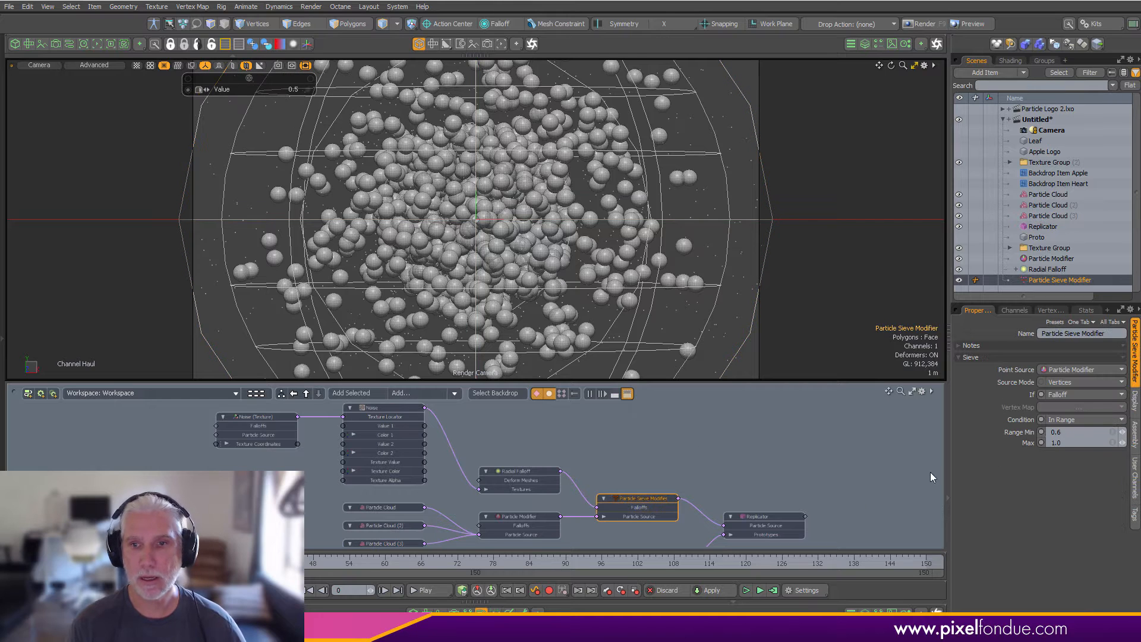
{"action": "left_click", "coordinate": [1122, 432]}
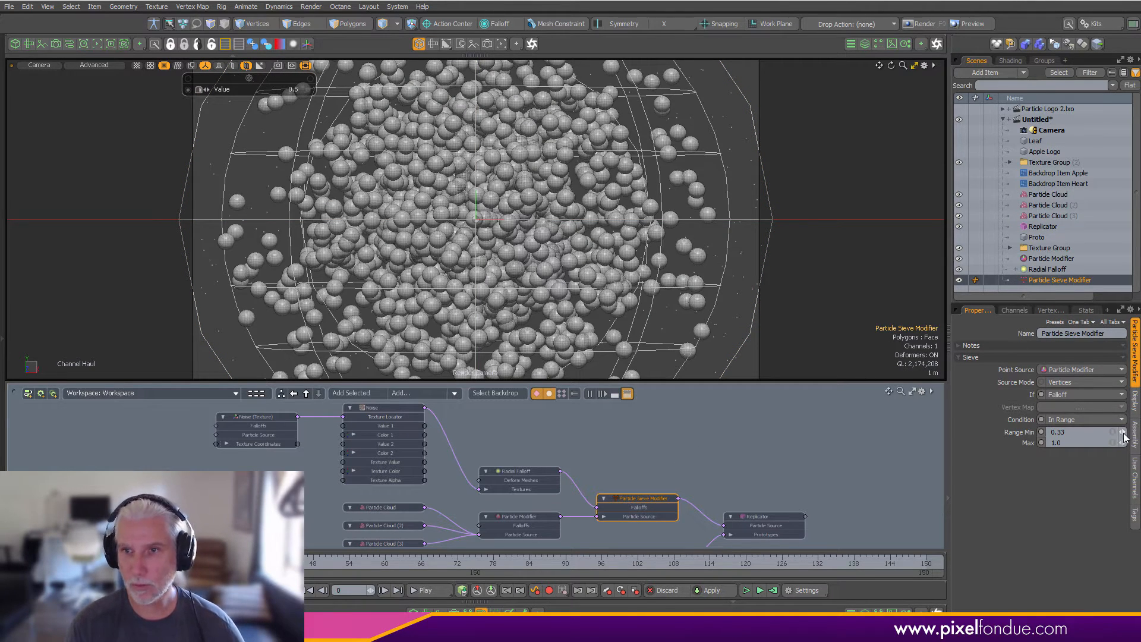
{"action": "left_click_drag", "start_coordinate": [1122, 432], "coordinate": [1115, 433]}
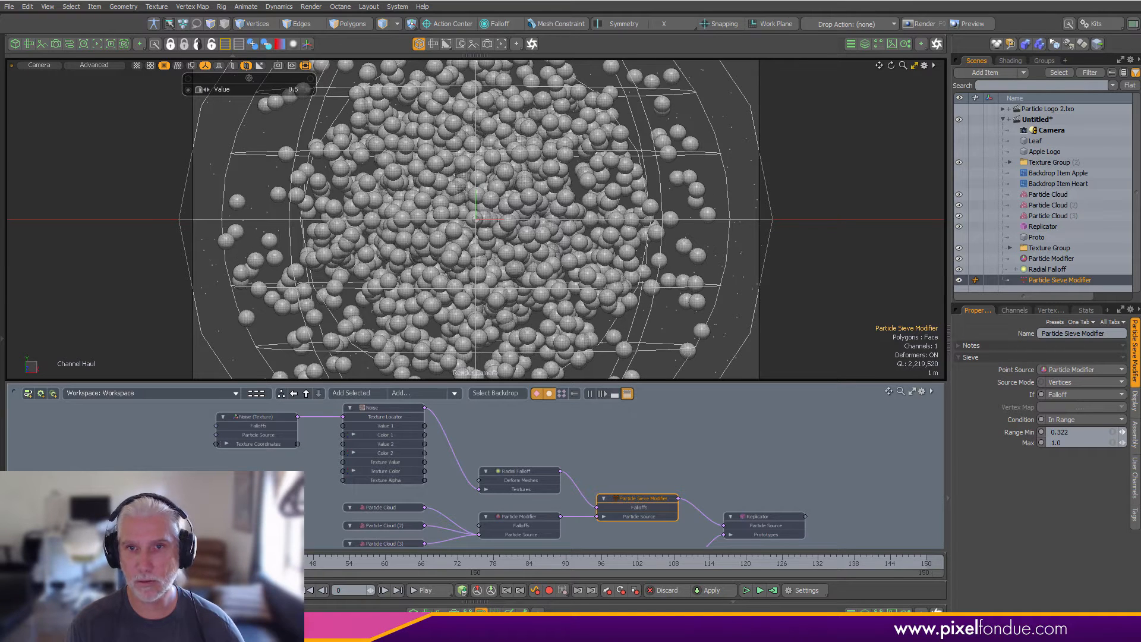
{"action": "left_click", "coordinate": [828, 504]}
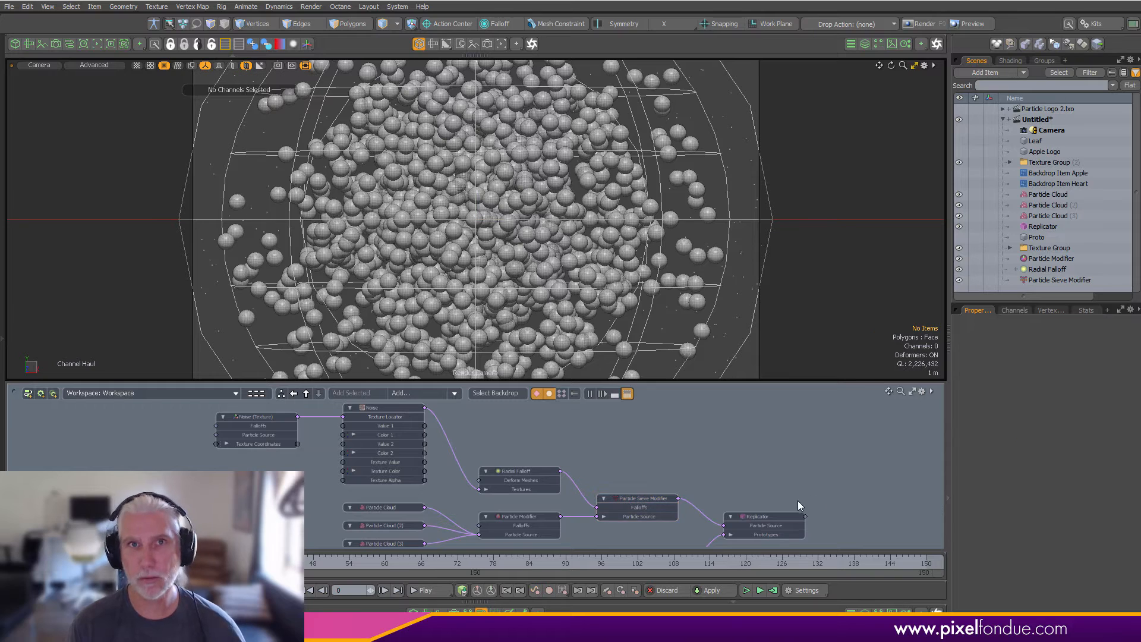
- Insert a Particle Random Modifier into the schematic link between the Particle Sieve Modifier and the Replicator
{"action": "scroll", "coordinate": [755, 476], "scroll_direction": "down", "scroll_amount": 2}
{"action": "mouse_move", "coordinate": [756, 476]}
{"action": "left_mouse_down", "text": "alt"}
{"action": "mouse_move", "coordinate": [699, 478]}
{"action": "mouse_move", "coordinate": [739, 484]}
{"action": "left_mouse_up", "text": "alt"}
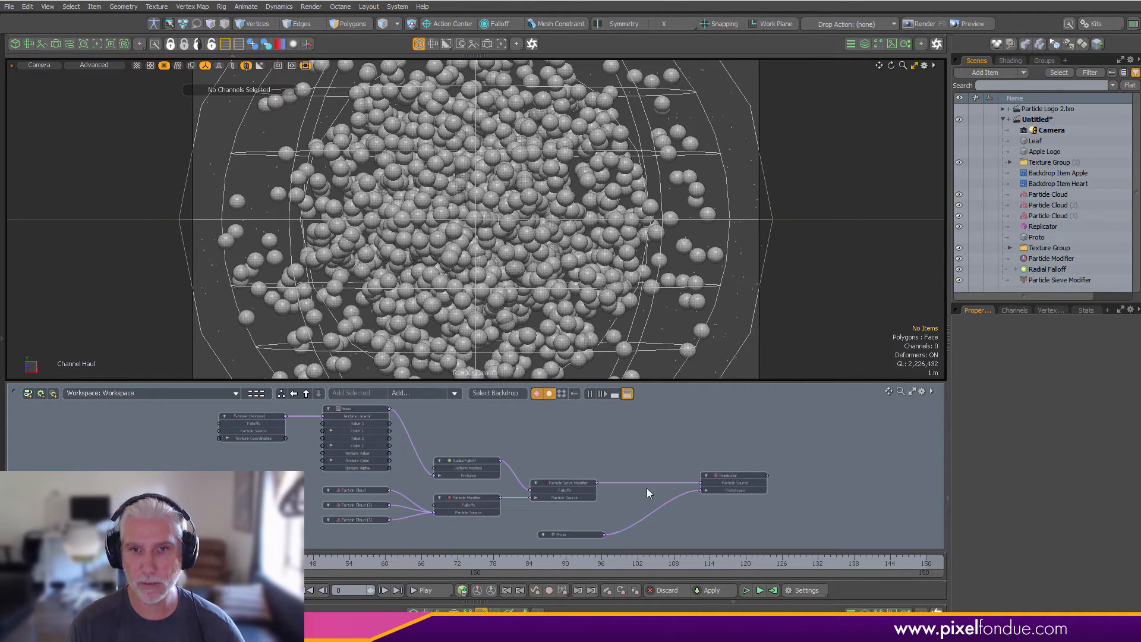
{"action": "scroll", "coordinate": [668, 481], "scroll_direction": "up", "scroll_amount": 4}
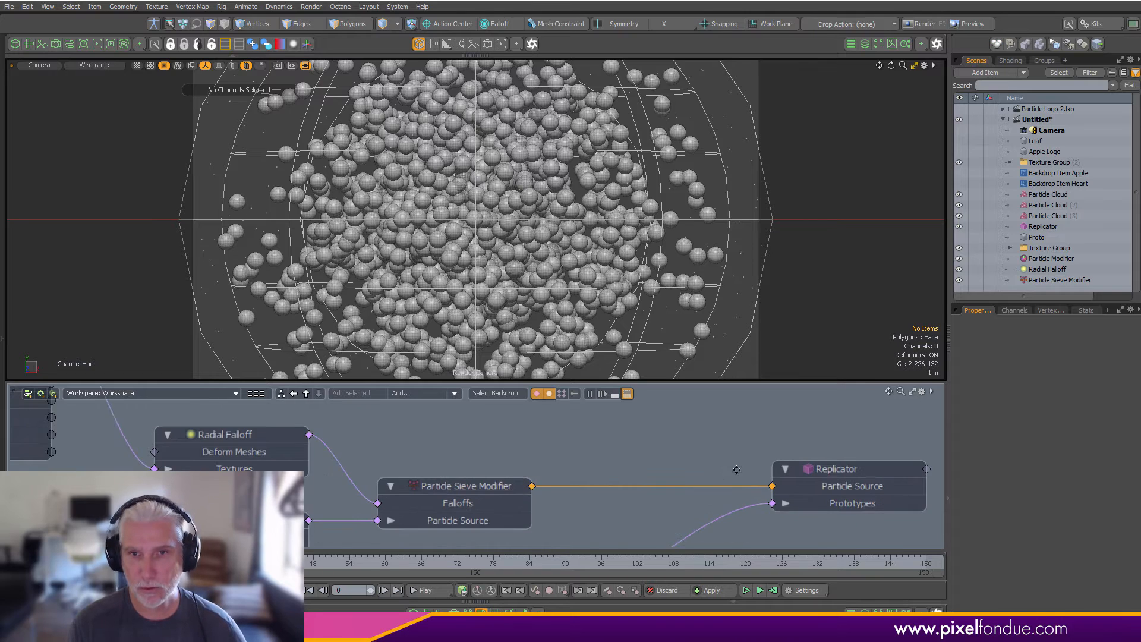
{"action": "left_click", "coordinate": [984, 73]}
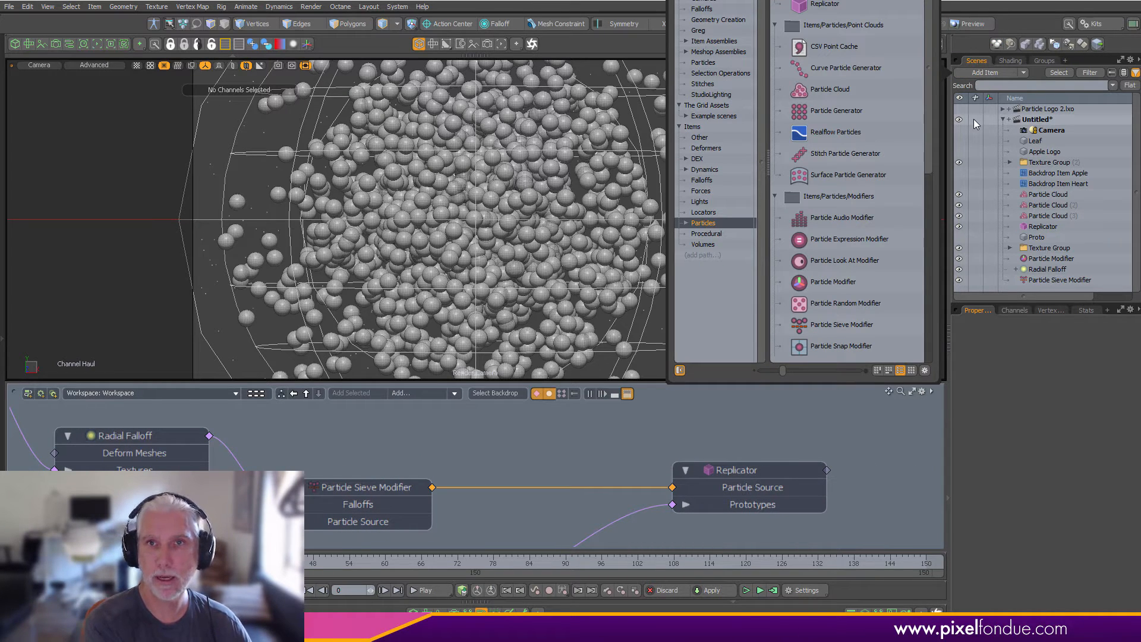
{"action": "scroll", "coordinate": [974, 124], "scroll_direction": "down", "scroll_amount": 10}
{"action": "key", "text": "Escape"}
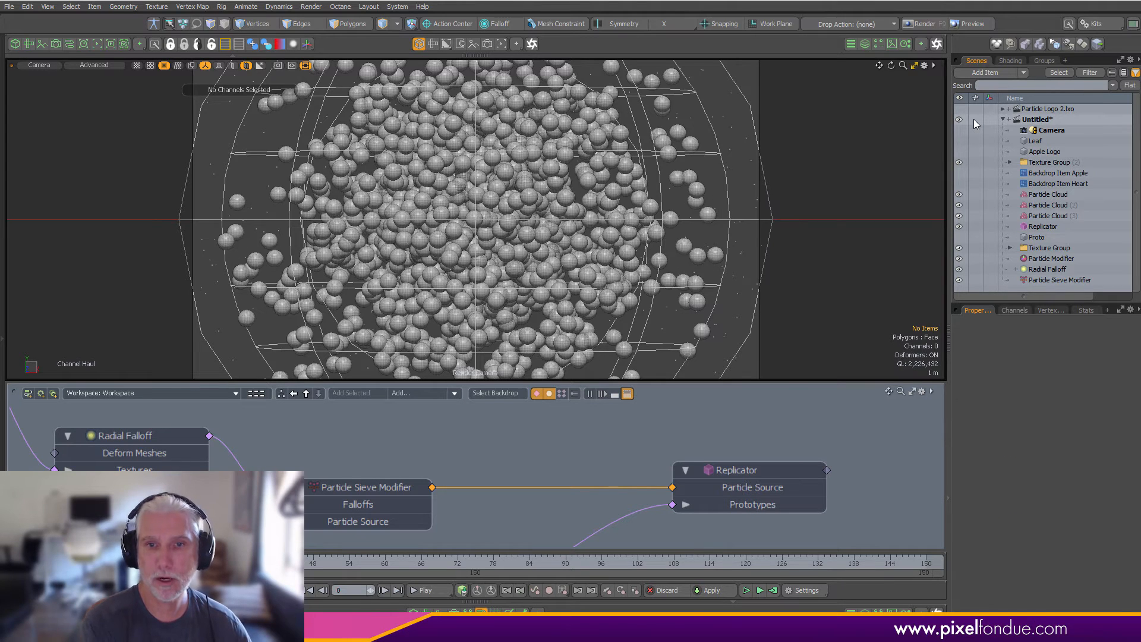
{"action": "scroll", "coordinate": [554, 482], "scroll_direction": "down", "scroll_amount": 1}
{"action": "left_click_drag", "start_coordinate": [554, 482], "coordinate": [567, 500], "text": "alt"}
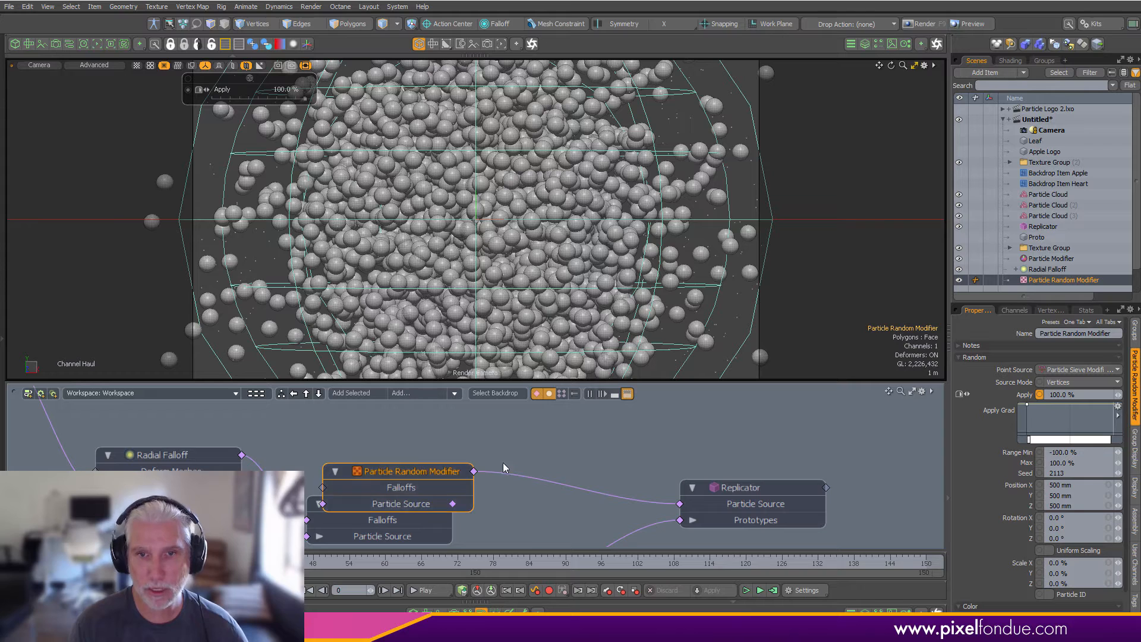
{"action": "left_click_drag", "start_coordinate": [423, 475], "coordinate": [586, 476]}
{"action": "scroll", "coordinate": [587, 476], "scroll_direction": "down", "scroll_amount": 3}
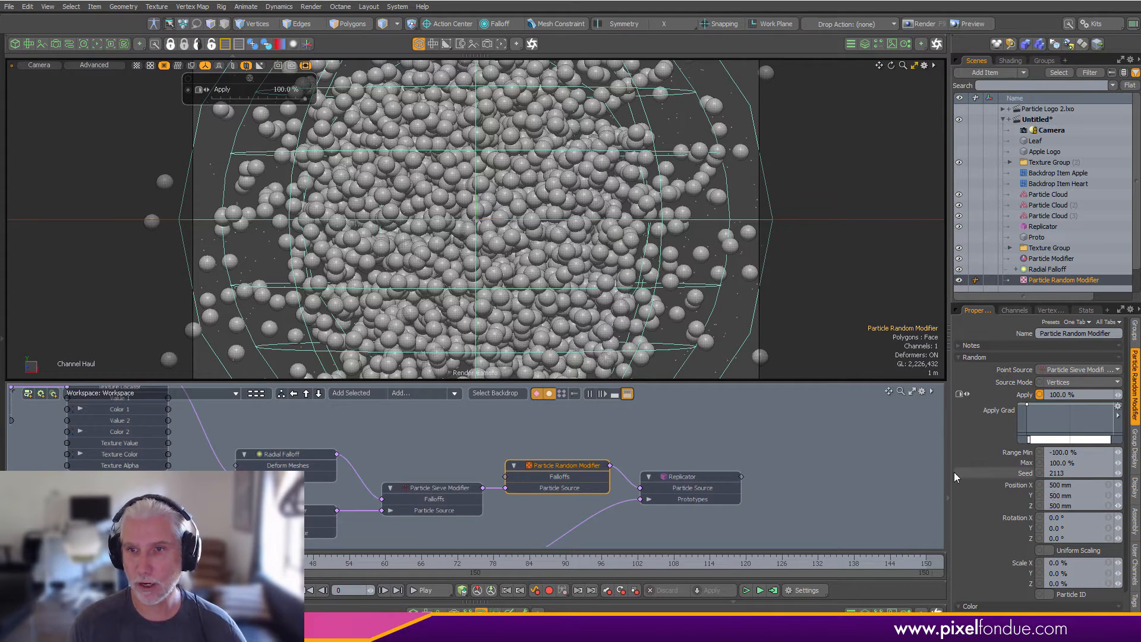
- Set the Particle Random Modifier's Position to 0 m and its Rotation to 360° on X, Y and Z
{"action": "left_click", "coordinate": [1096, 483]}
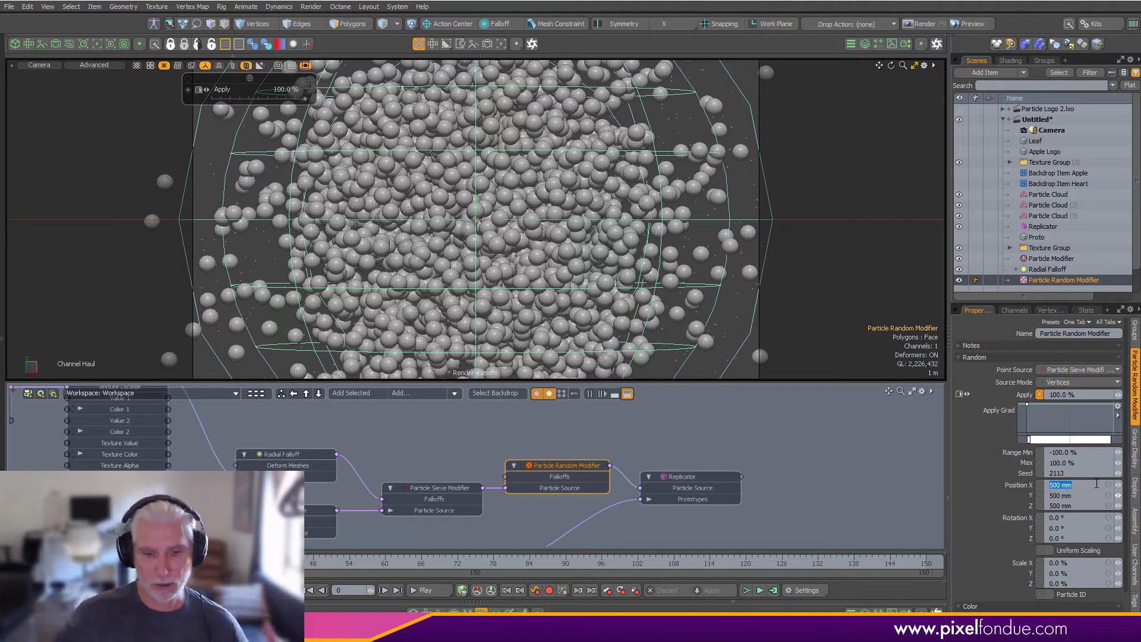
{"action": "type", "text": "0"}
{"action": "key", "text": "Return"}
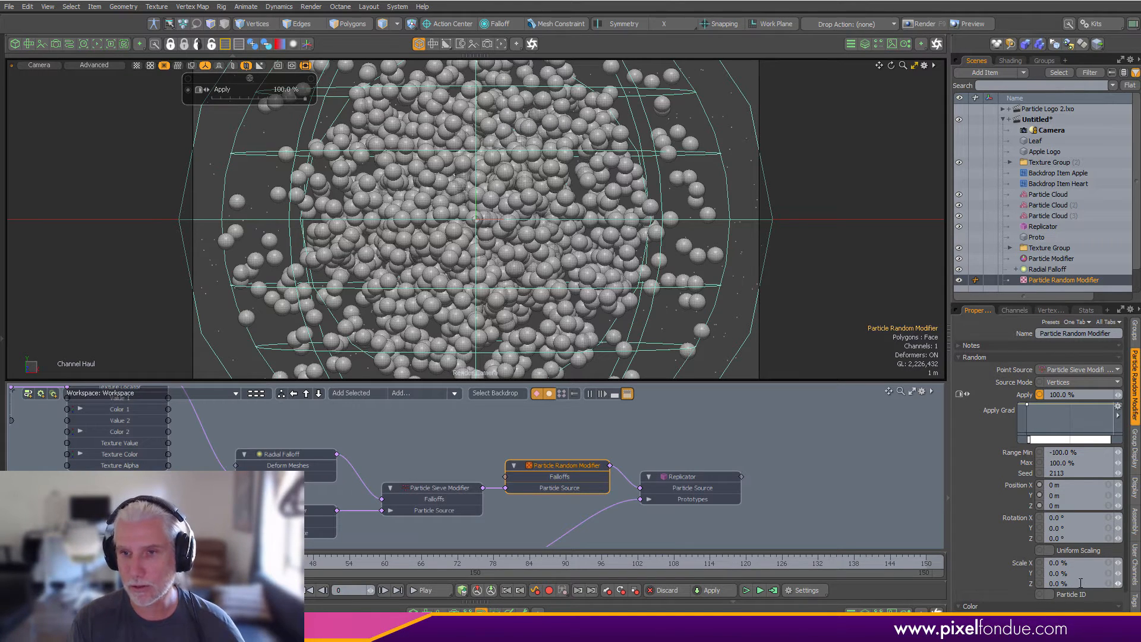
{"action": "left_click", "coordinate": [1075, 517]}
{"action": "type", "text": "3"}
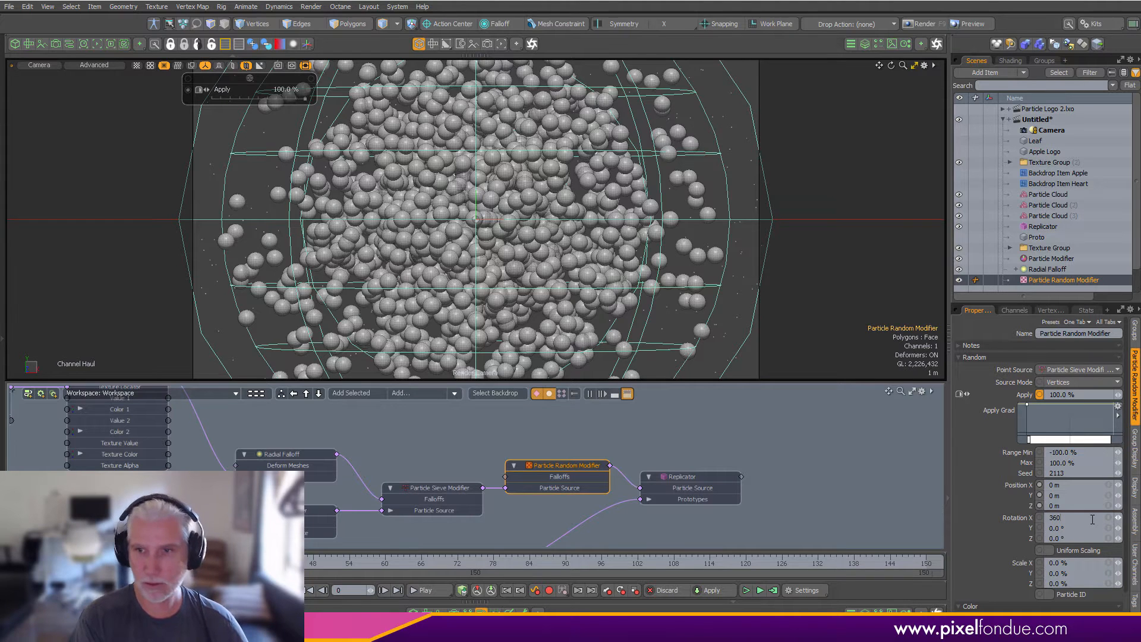
{"action": "type", "text": "60"}
{"action": "key", "text": "Return"}
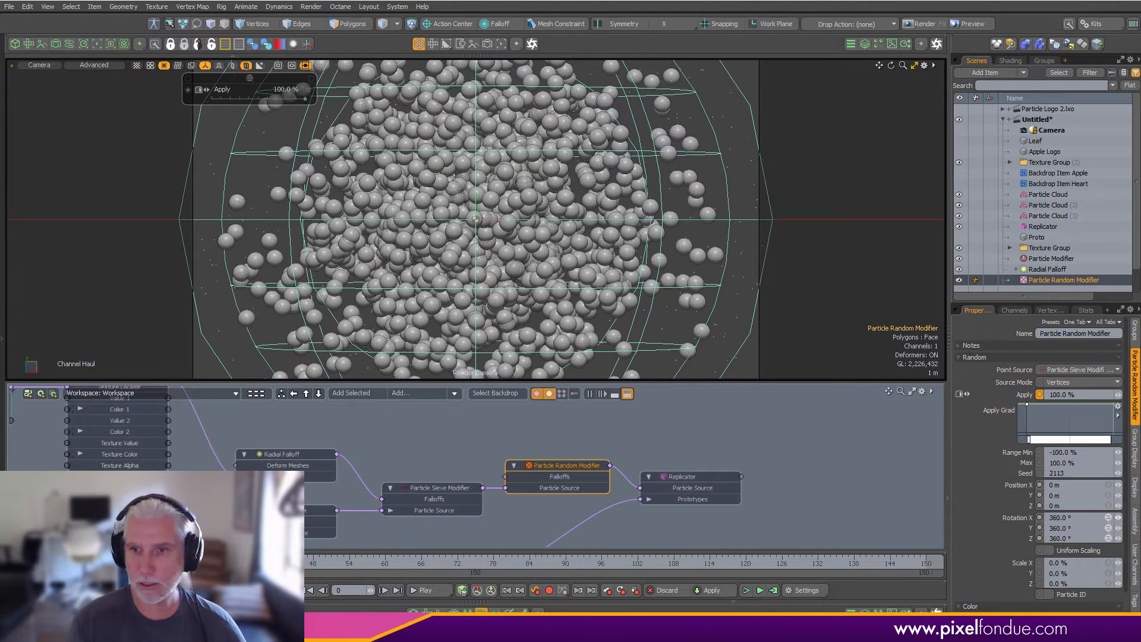
- Set the Particle Random Modifier's Scale to 200% on X, Y and Z and enable Uniform Scaling
{"action": "left_click", "coordinate": [1078, 562]}
{"action": "type", "text": "200"}
{"action": "key", "text": "Return"}
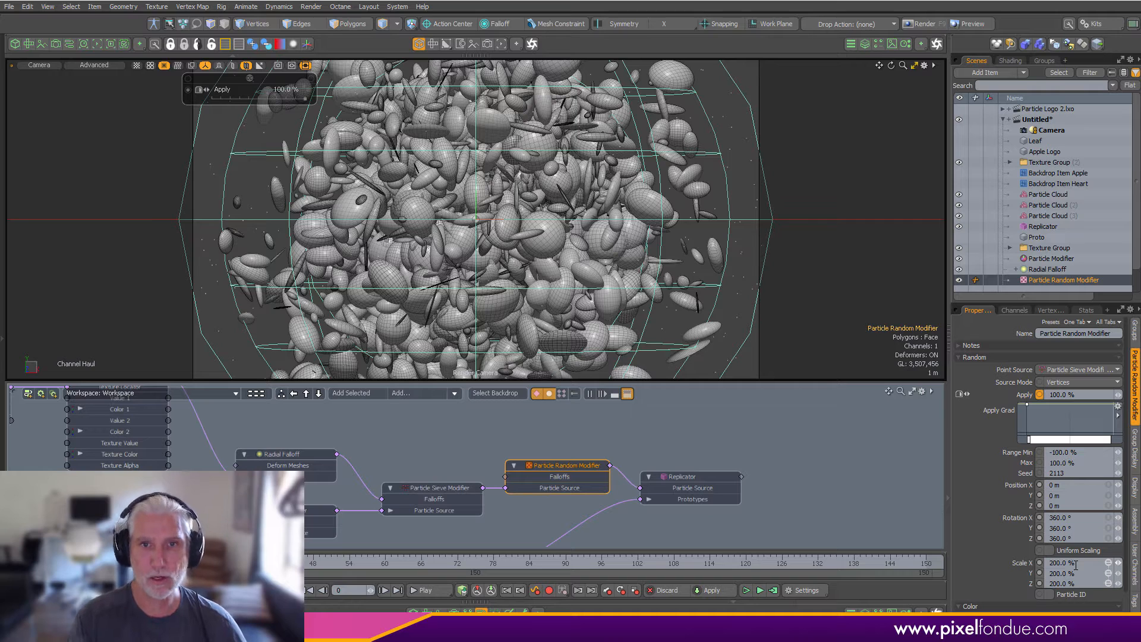
{"action": "left_click", "coordinate": [1049, 550]}
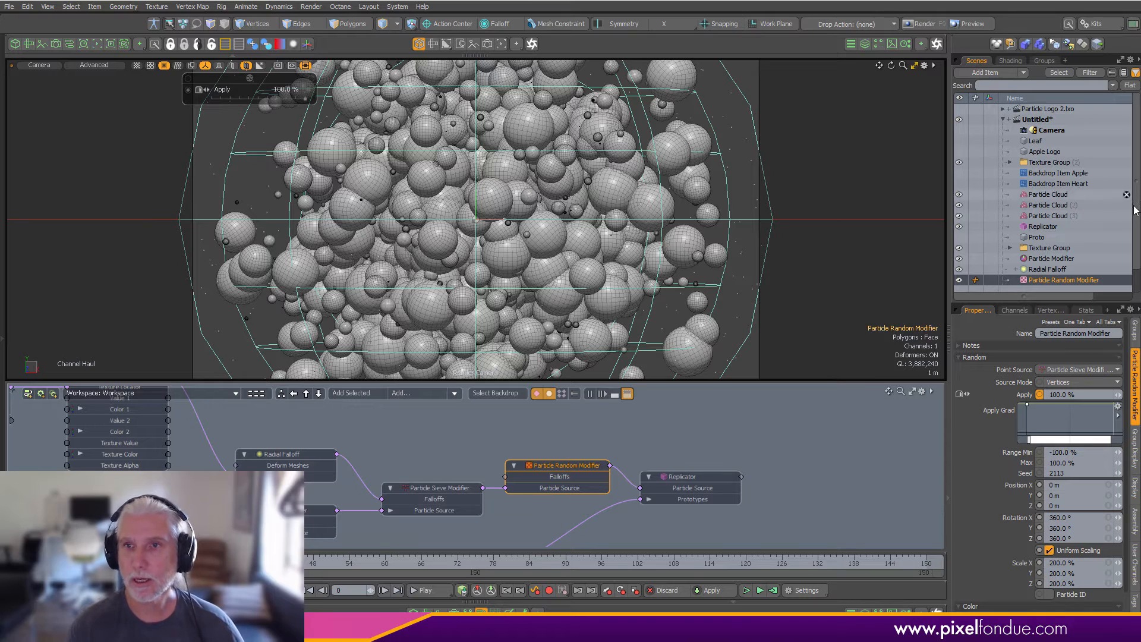
- Set the Replicator's Base Scale to 5%
{"action": "left_click", "coordinate": [1052, 227]}
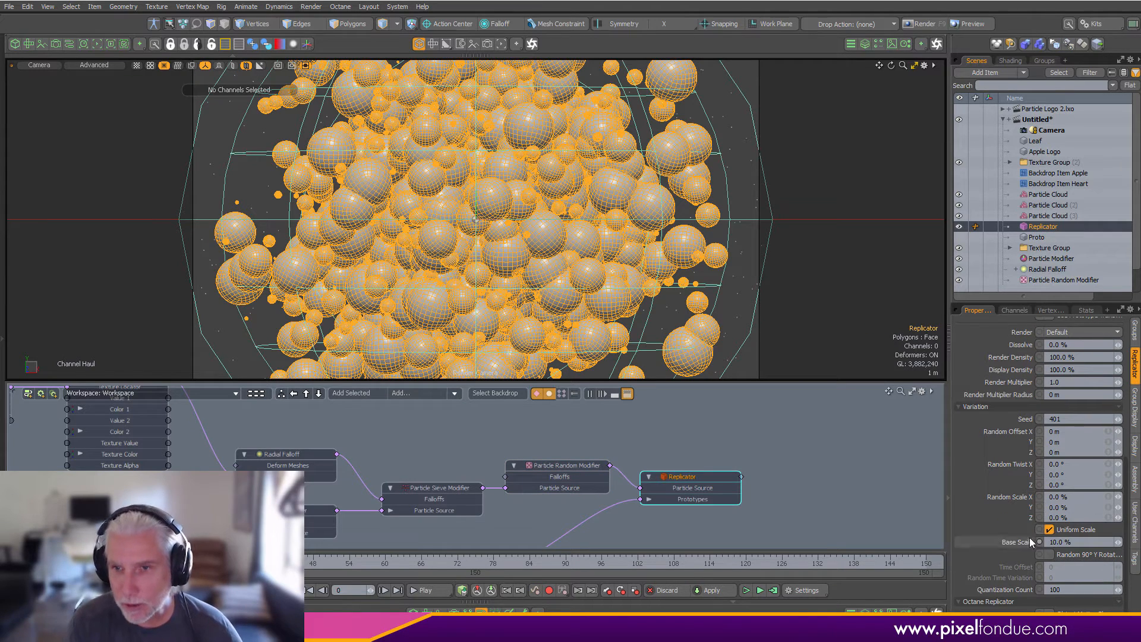
{"action": "left_click", "coordinate": [996, 544]}
{"action": "type", "text": "5"}
{"action": "key", "text": "Return"}
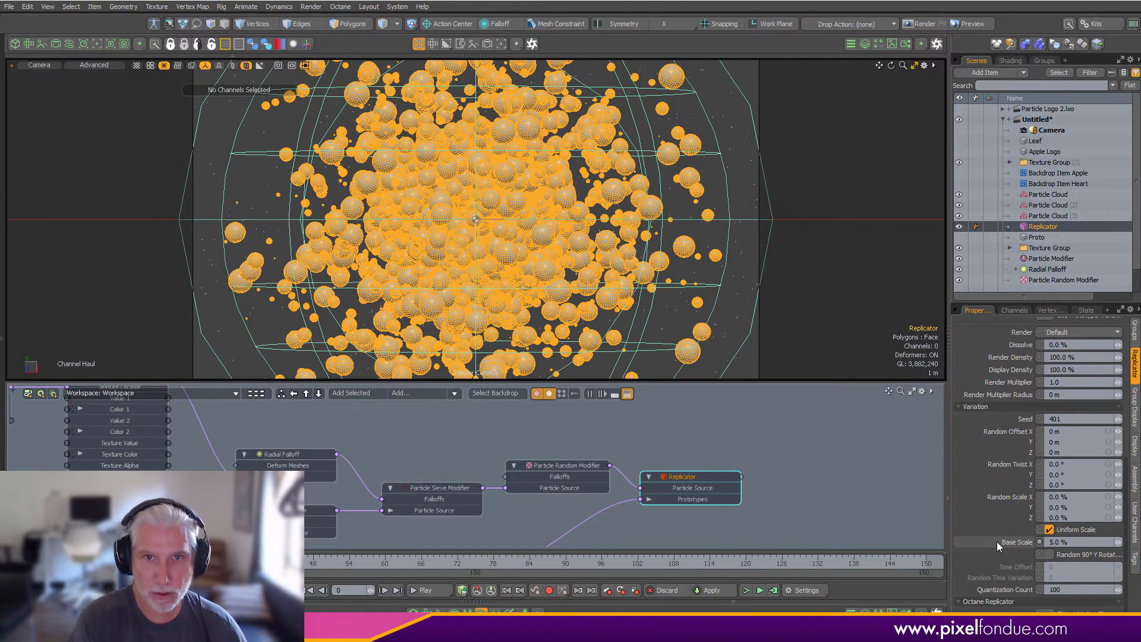
- Set the Max Particles of Particle Cloud (2) to 1500
{"action": "left_click", "coordinate": [810, 470]}
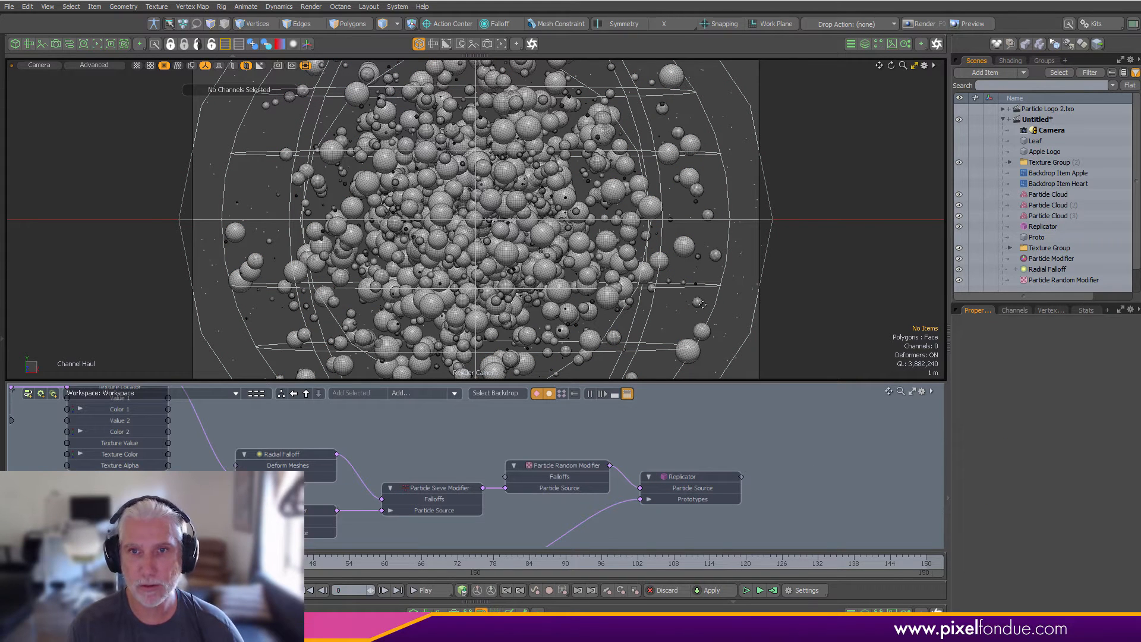
{"action": "left_click_drag", "start_coordinate": [304, 521], "coordinate": [361, 517], "text": "alt"}
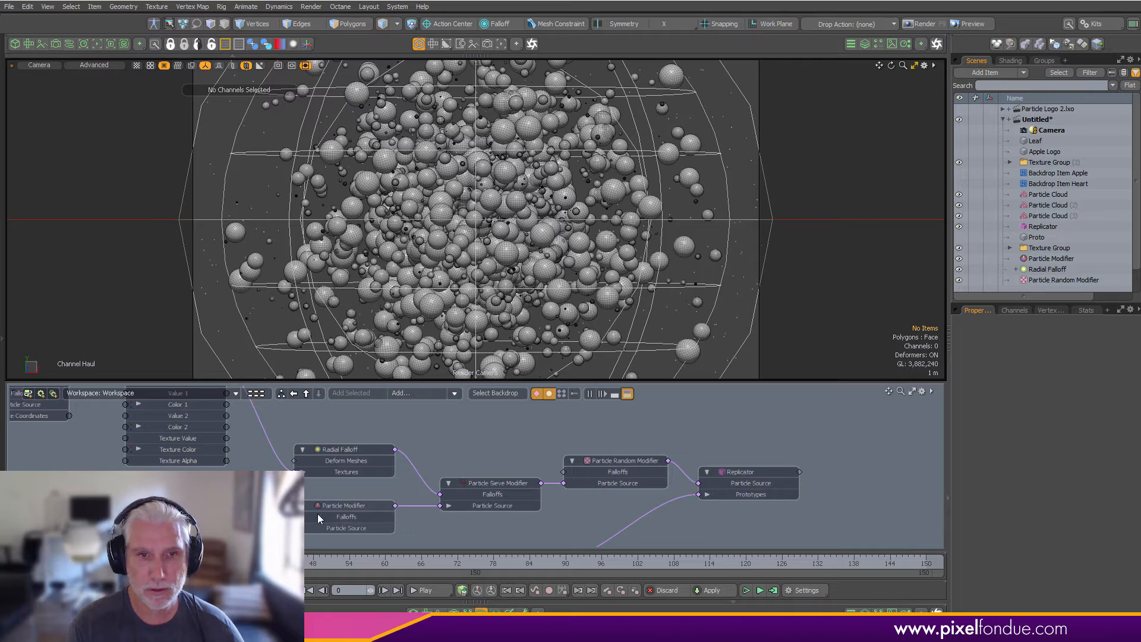
{"action": "left_click", "coordinate": [1047, 205]}
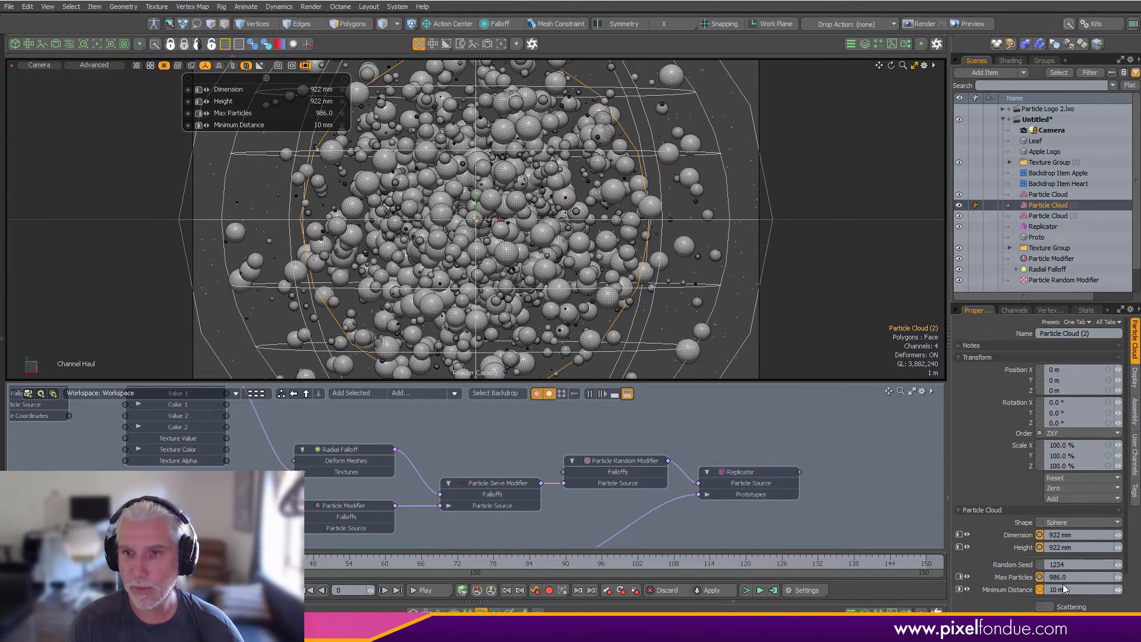
{"action": "left_click", "coordinate": [1080, 576]}
{"action": "type", "text": "1500"}
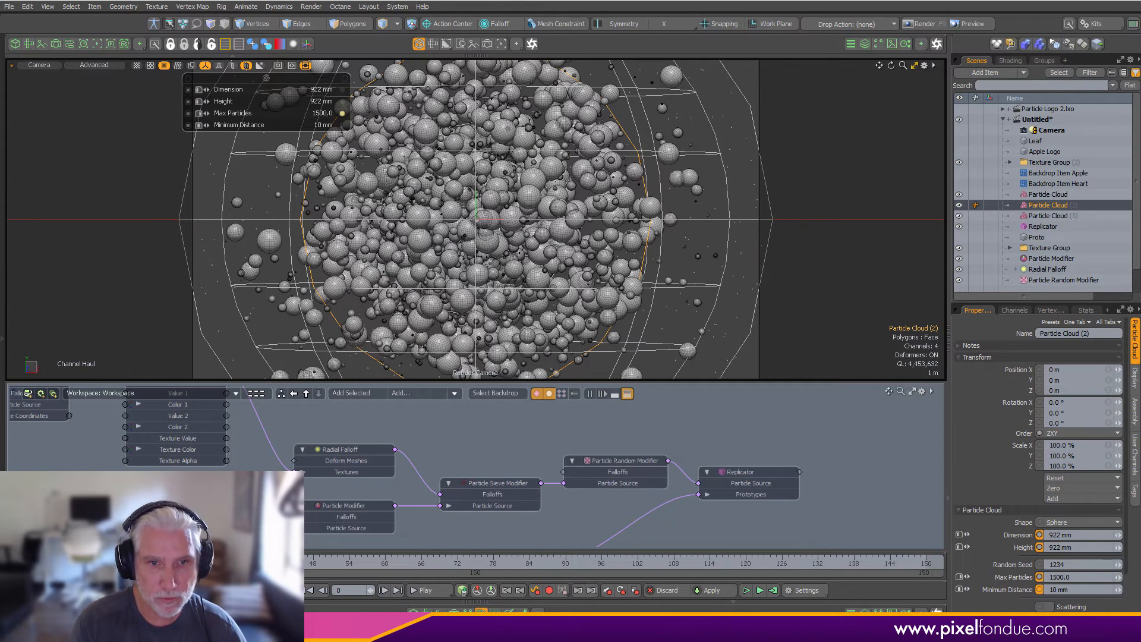
- Set the Max Particles of Particle Cloud (3) to 1200
{"action": "left_click", "coordinate": [1048, 216]}
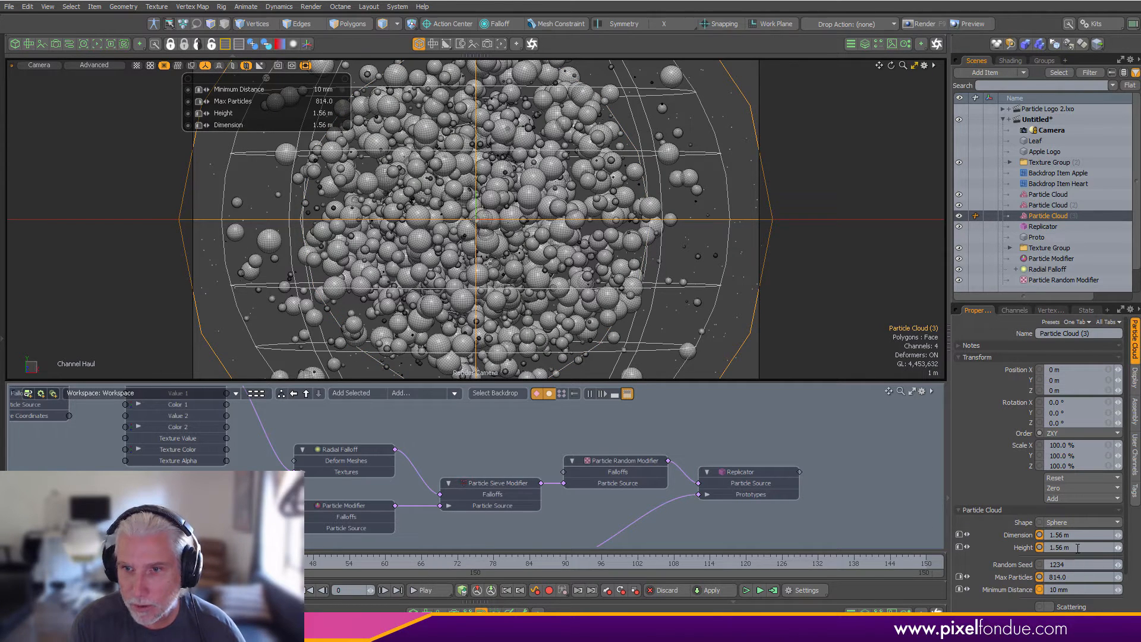
{"action": "left_click", "coordinate": [1081, 577]}
{"action": "type", "text": "1200"}
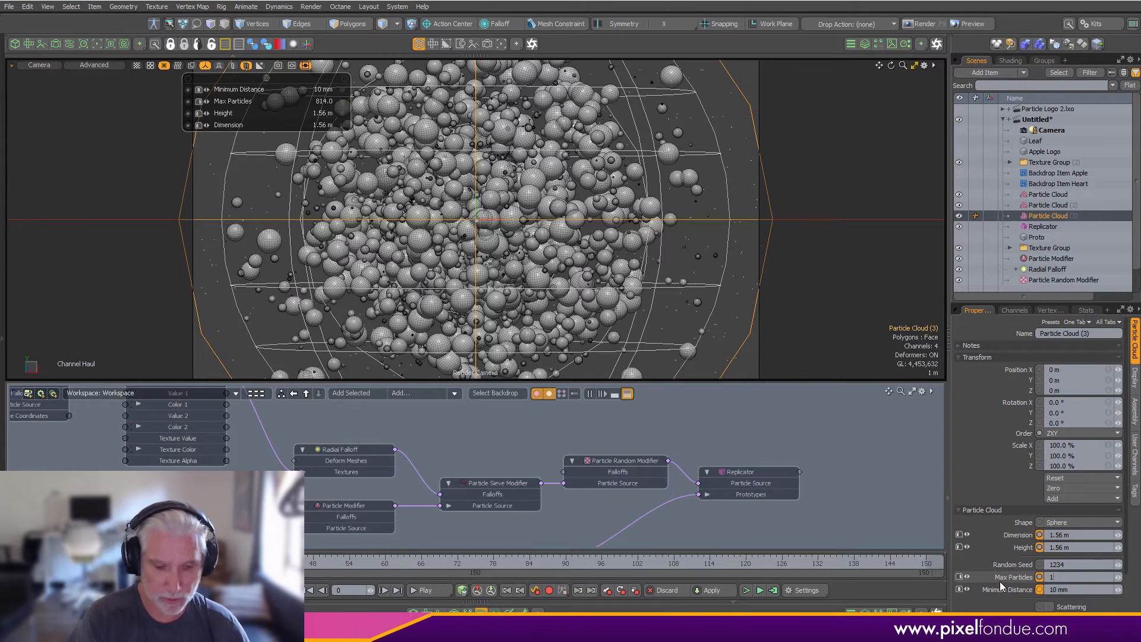
{"action": "key", "text": "Return"}
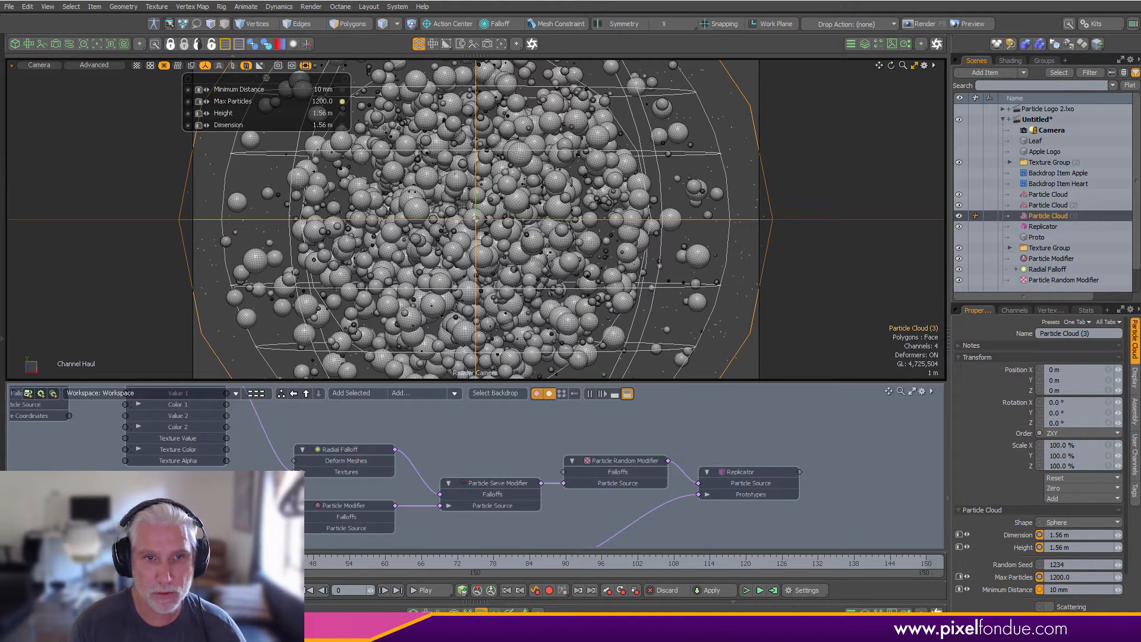
- Set the Particle Random Modifier's Range Max to 50%
{"action": "left_click_drag", "start_coordinate": [623, 464], "coordinate": [525, 460], "text": "alt"}
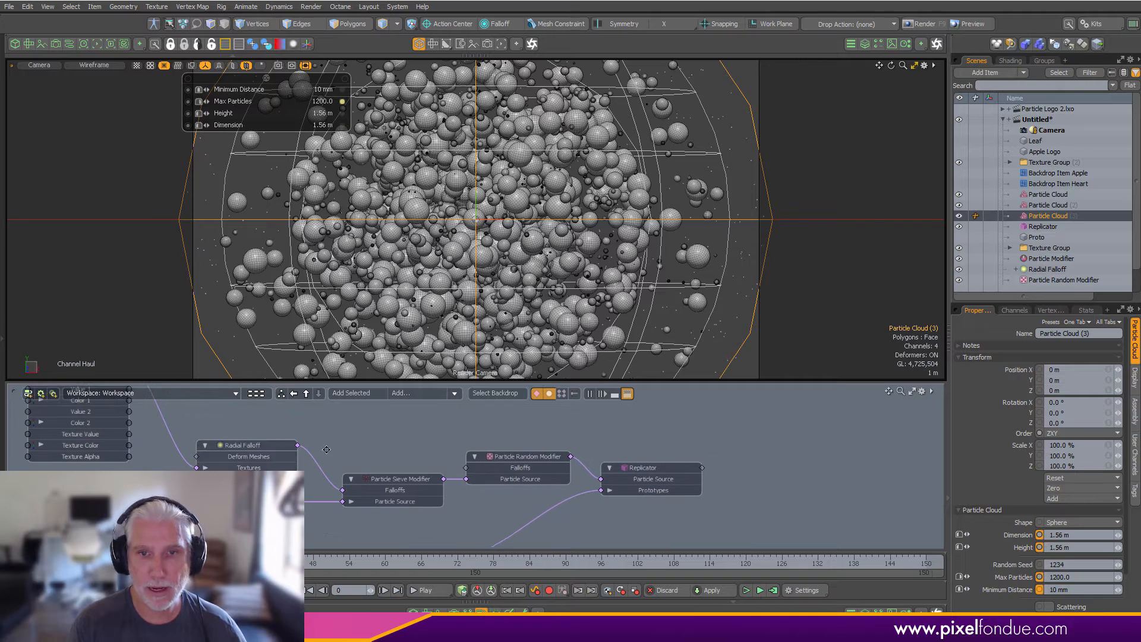
{"action": "left_click", "coordinate": [526, 459]}
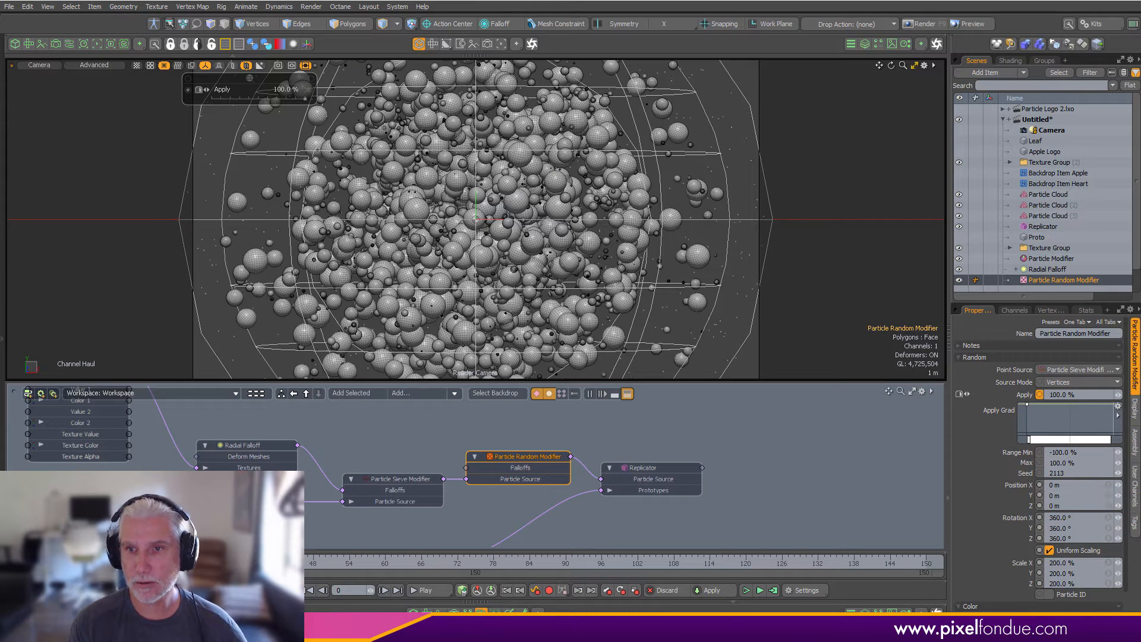
{"action": "left_click", "coordinate": [1062, 462]}
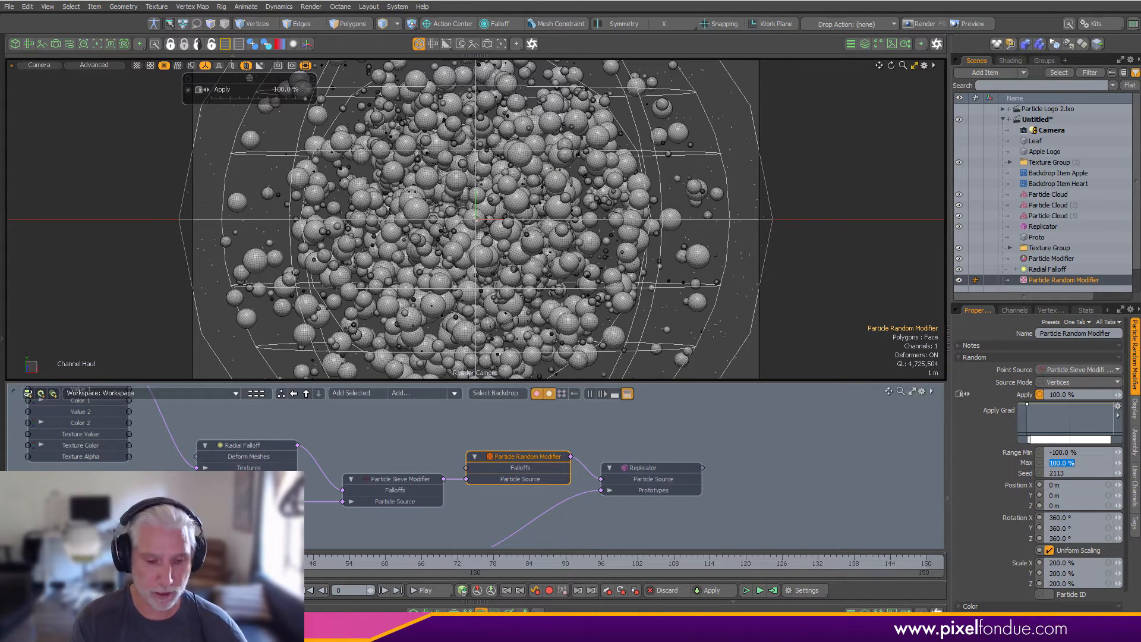
{"action": "type", "text": "50"}
{"action": "key", "text": "Return"}
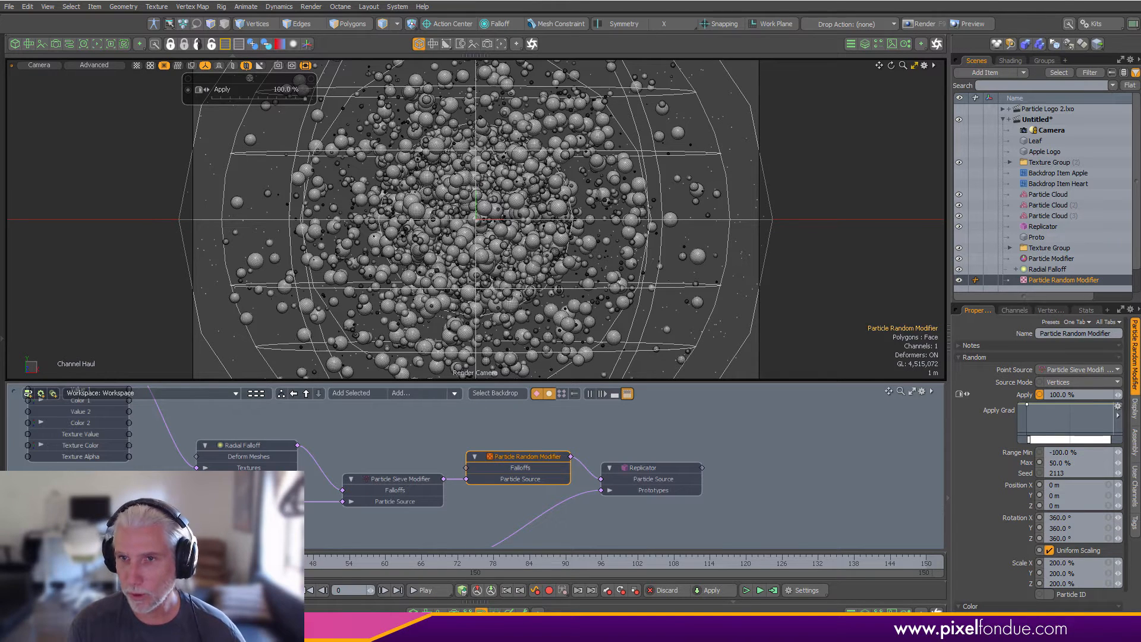
- Review the settings of the Replicator and the Particle Random Modifier at the end of the schematic chain
{"action": "scroll", "coordinate": [513, 461], "scroll_direction": "up", "scroll_amount": 4}
{"action": "left_click_drag", "start_coordinate": [651, 434], "coordinate": [555, 423], "text": "alt"}
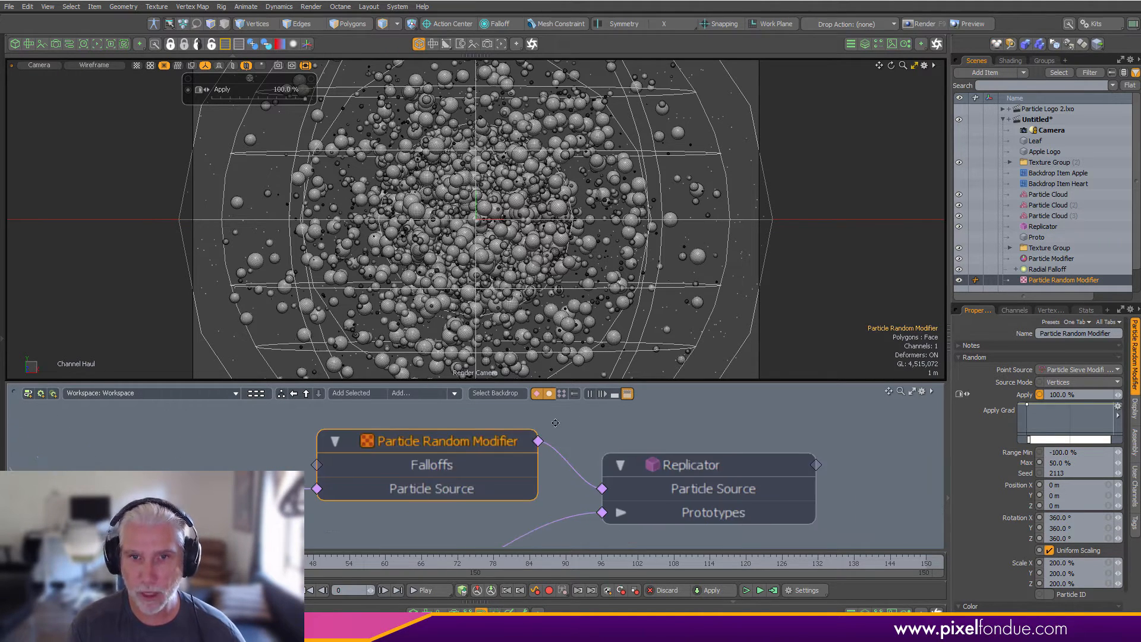
{"action": "scroll", "coordinate": [555, 422], "scroll_direction": "down", "scroll_amount": 3}
{"action": "left_click", "coordinate": [701, 450]}
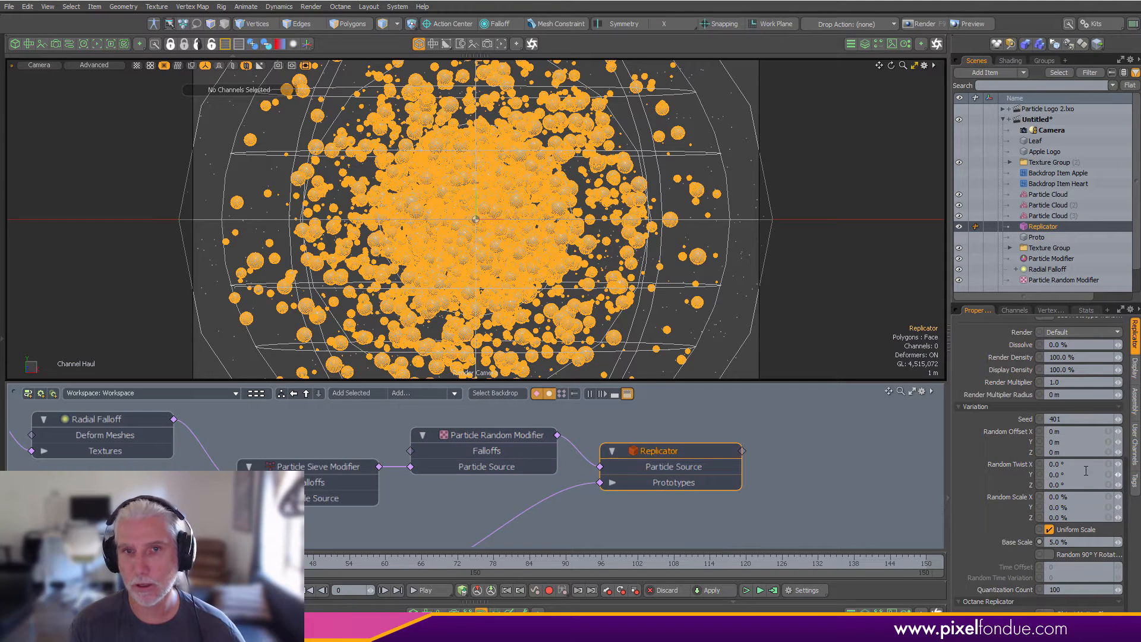
{"action": "left_click", "coordinate": [560, 497]}
{"action": "left_click", "coordinate": [543, 444]}
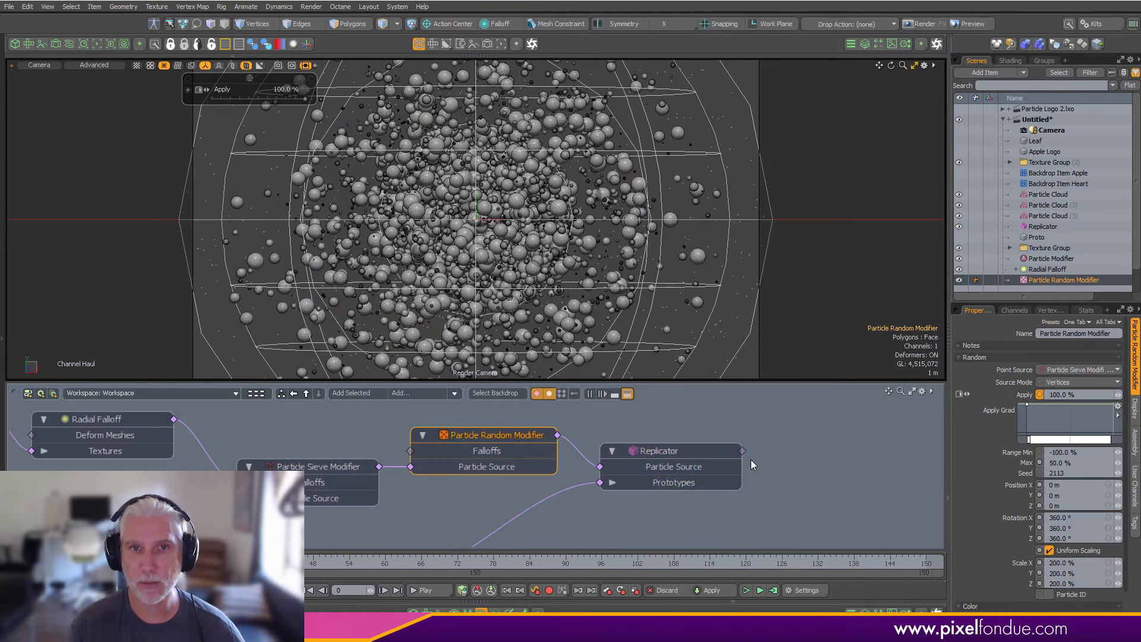
{"action": "left_click_drag", "start_coordinate": [750, 459], "coordinate": [796, 488], "text": "alt"}
{"action": "scroll", "coordinate": [789, 486], "scroll_direction": "down", "scroll_amount": 2}
- Hide the locators and the work plane grid in the camera view, with no item selected
{"action": "left_click", "coordinate": [810, 495]}
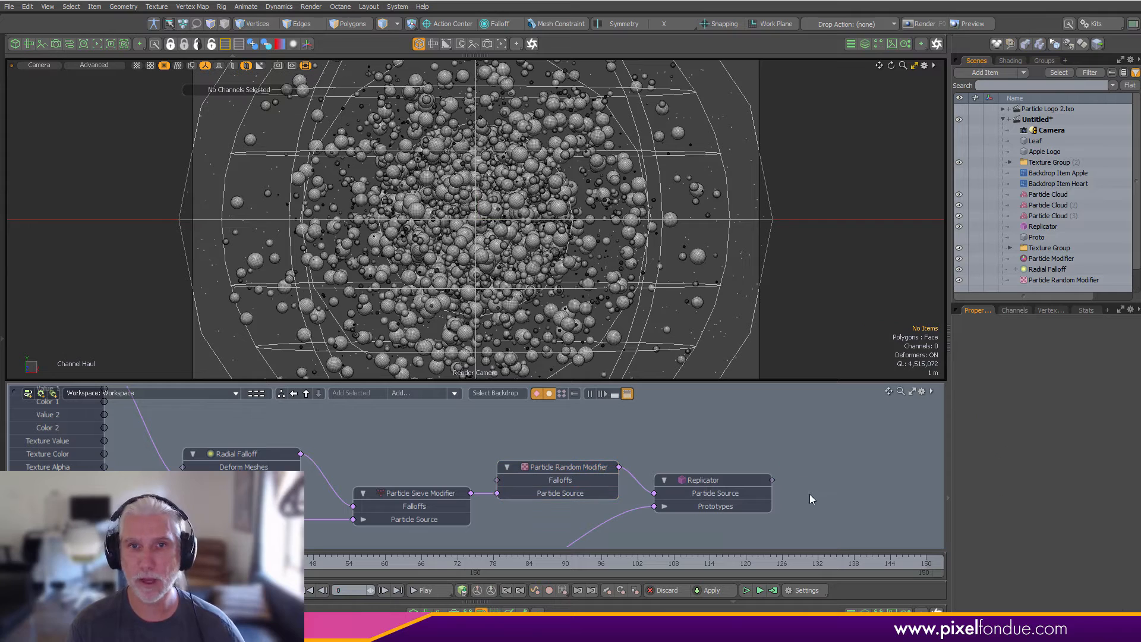
{"action": "key", "text": "ctrl+3"}
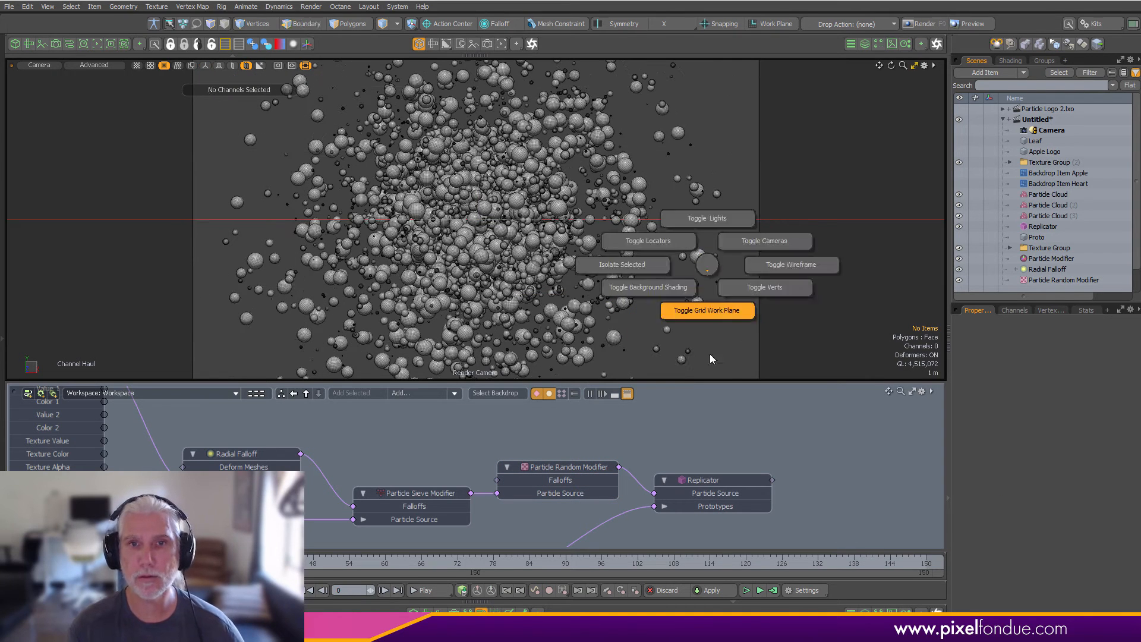
{"action": "left_click", "coordinate": [709, 354]}
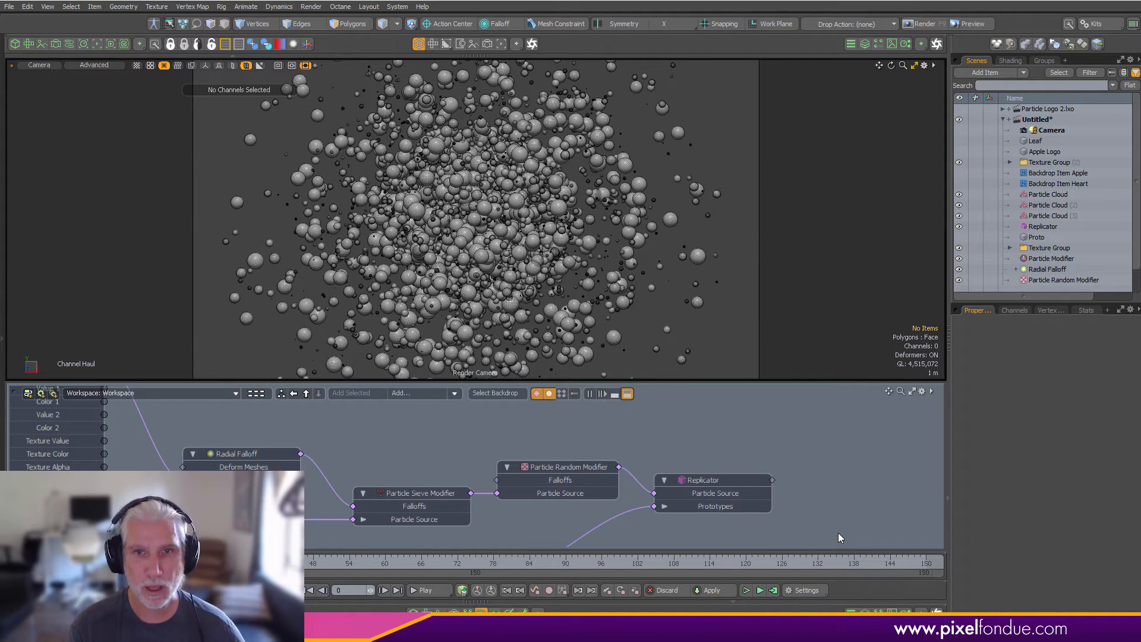
- Set the Replicator's Base Scale to 1% and deselect it
{"action": "left_click", "coordinate": [737, 479]}
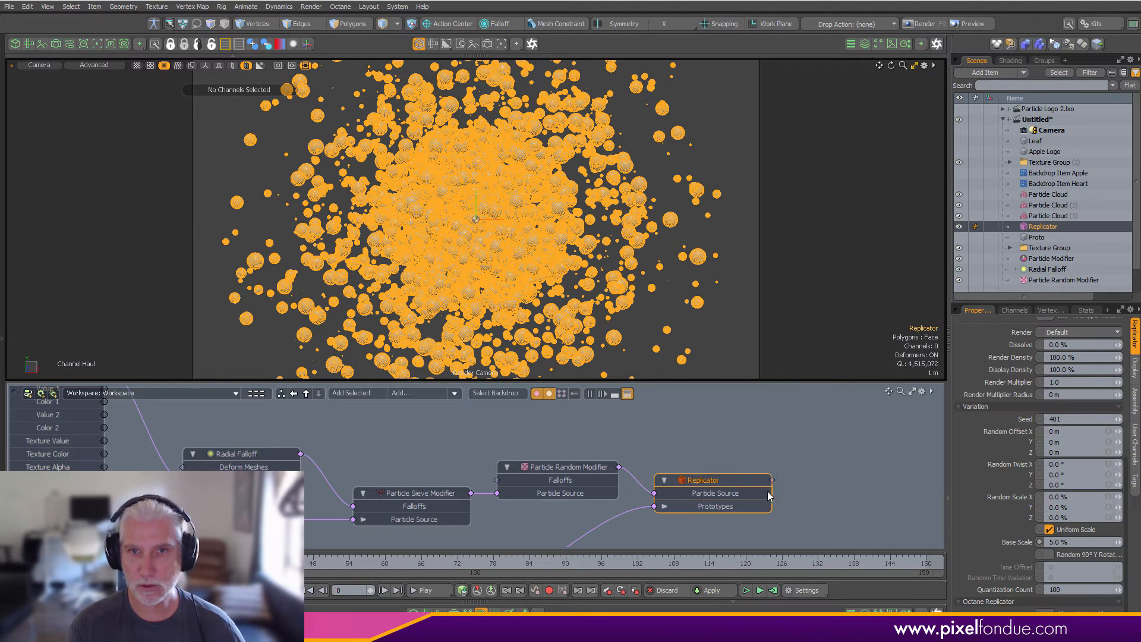
{"action": "left_click", "coordinate": [1079, 542]}
{"action": "type", "text": "1"}
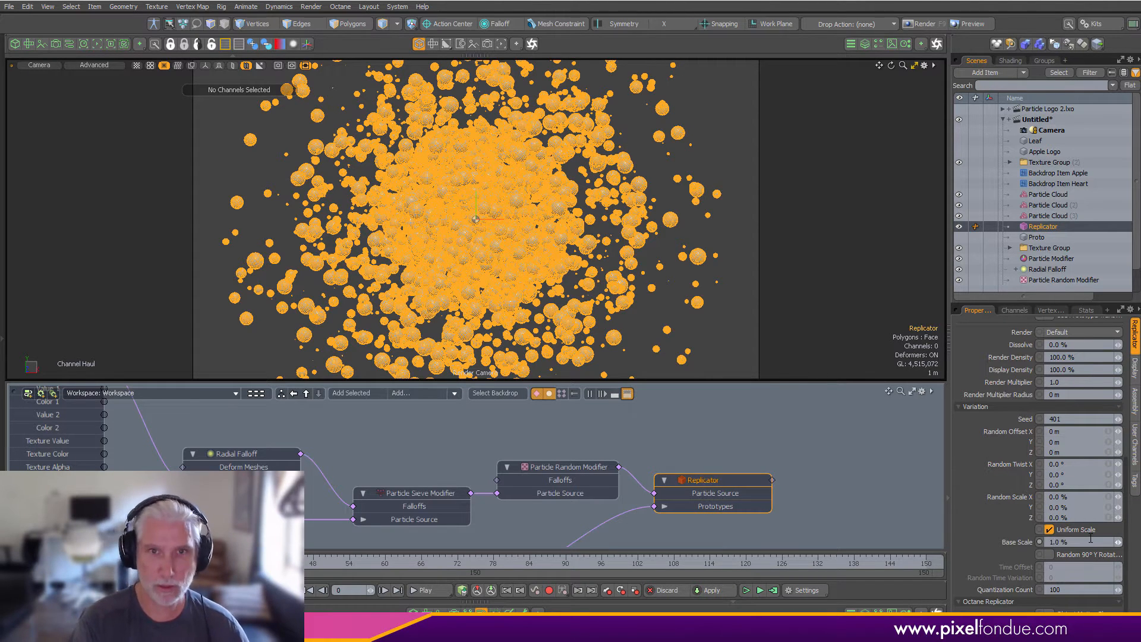
{"action": "key", "text": "Return"}
{"action": "left_click", "coordinate": [736, 453]}
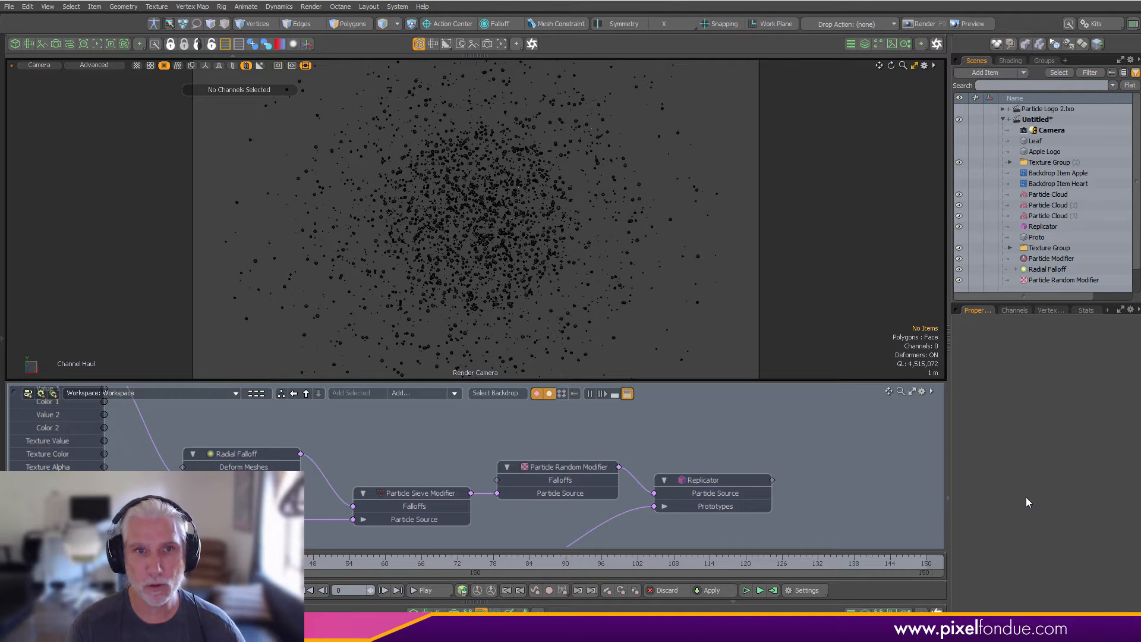
- Delete the rainbowd image texture from the Quad Sphere SubD material group in the Shader Tree
{"action": "mouse_move", "coordinate": [662, 471]}
{"action": "left_mouse_down", "text": "ctrl+alt"}
{"action": "mouse_move", "coordinate": [622, 454]}
{"action": "mouse_move", "coordinate": [695, 488]}
{"action": "mouse_move", "coordinate": [643, 477]}
{"action": "left_mouse_up", "text": "ctrl+alt"}
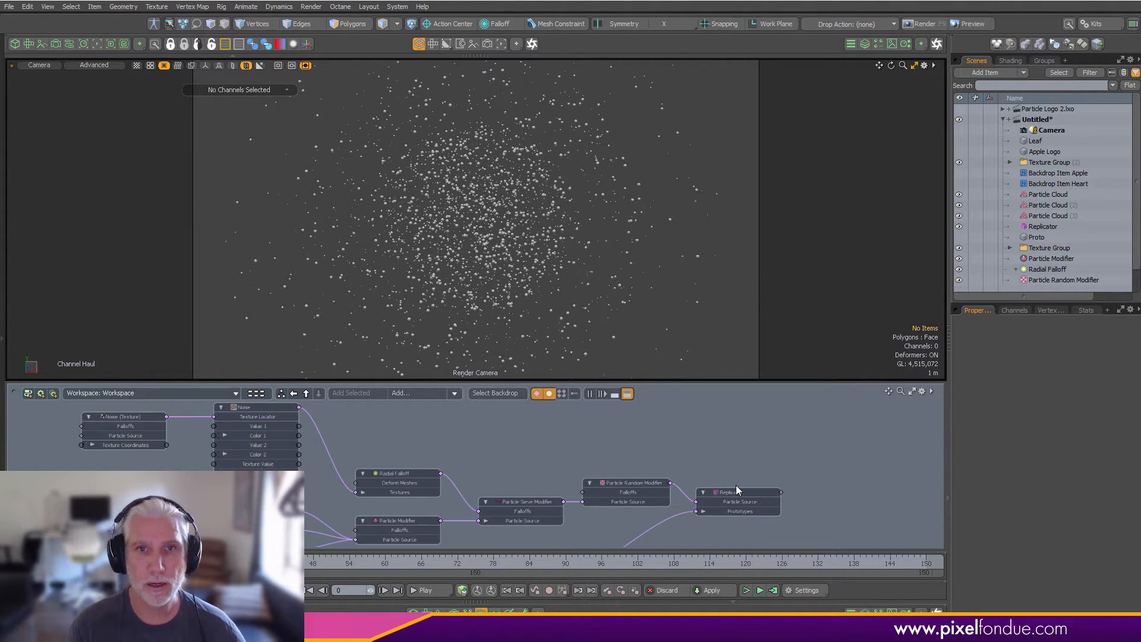
{"action": "left_click", "coordinate": [1010, 60]}
{"action": "left_click", "coordinate": [989, 162]}
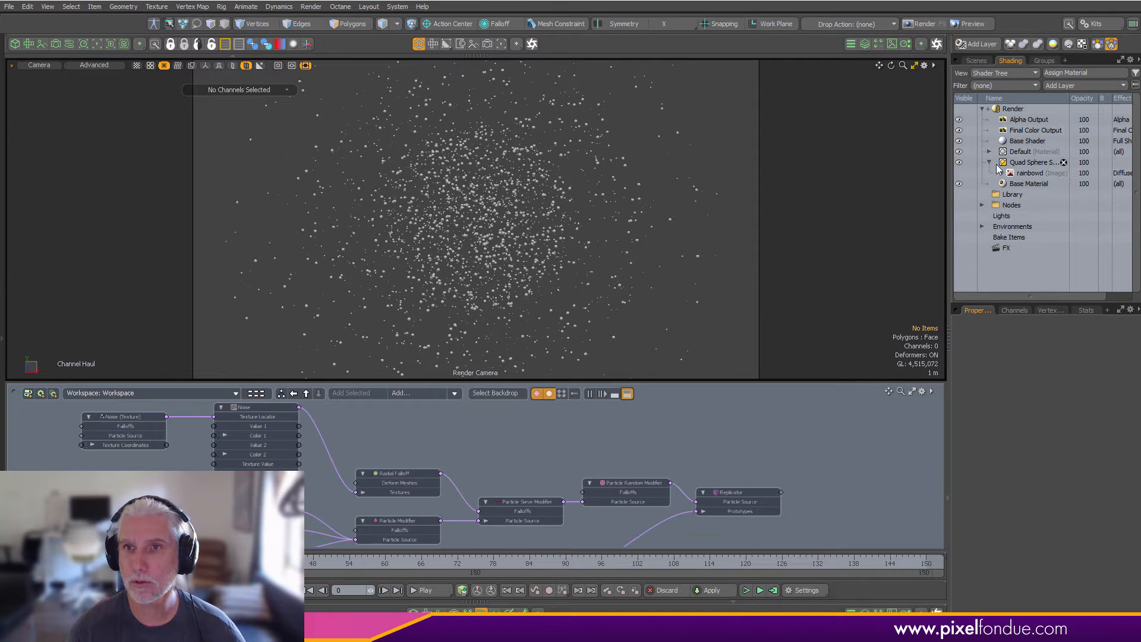
{"action": "left_click", "coordinate": [1030, 174]}
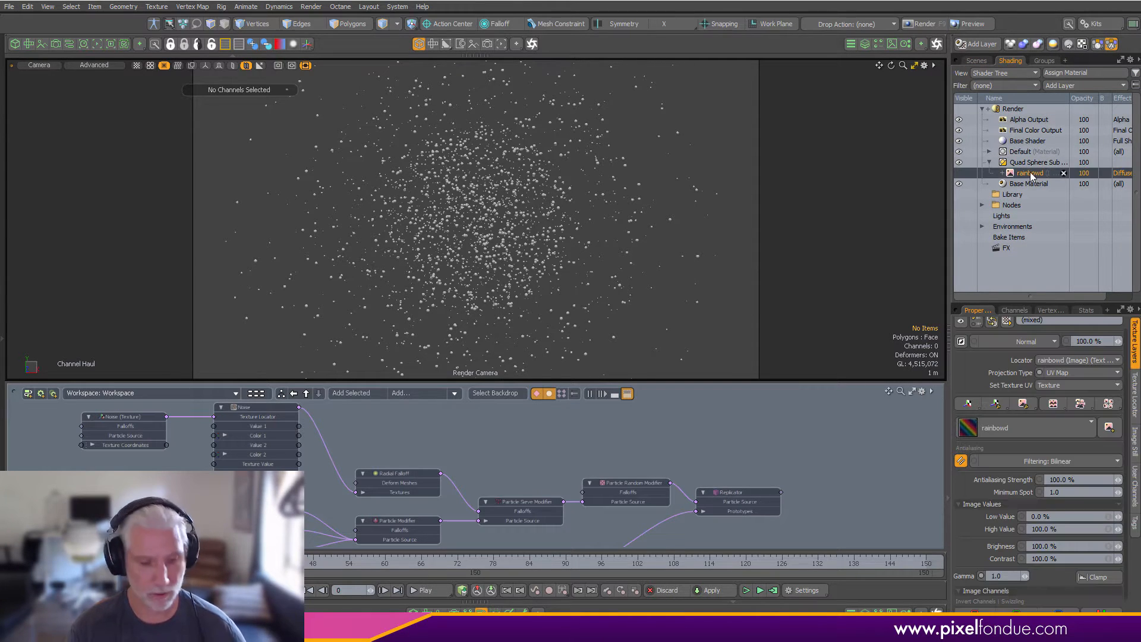
{"action": "key", "text": "Delete"}
- Add a Material to the Quad Sphere SubD group and set its Diffuse Color to bright green (0.45, 0.98, 0.24)
{"action": "left_click", "coordinate": [1032, 164]}
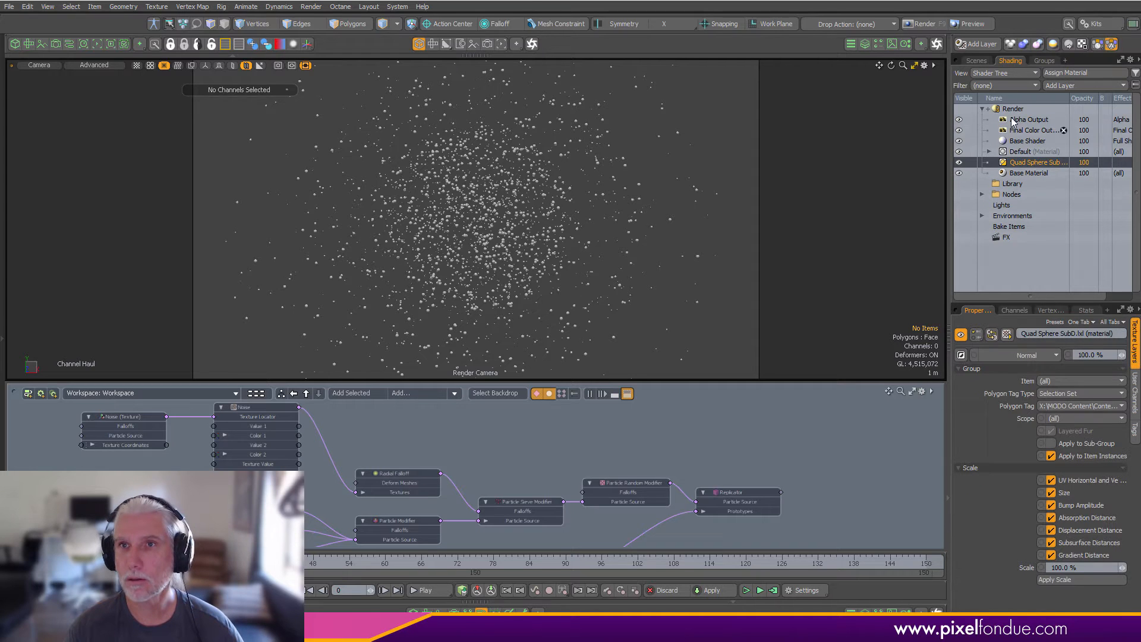
{"action": "left_click", "coordinate": [1062, 84]}
{"action": "left_click", "coordinate": [1051, 112]}
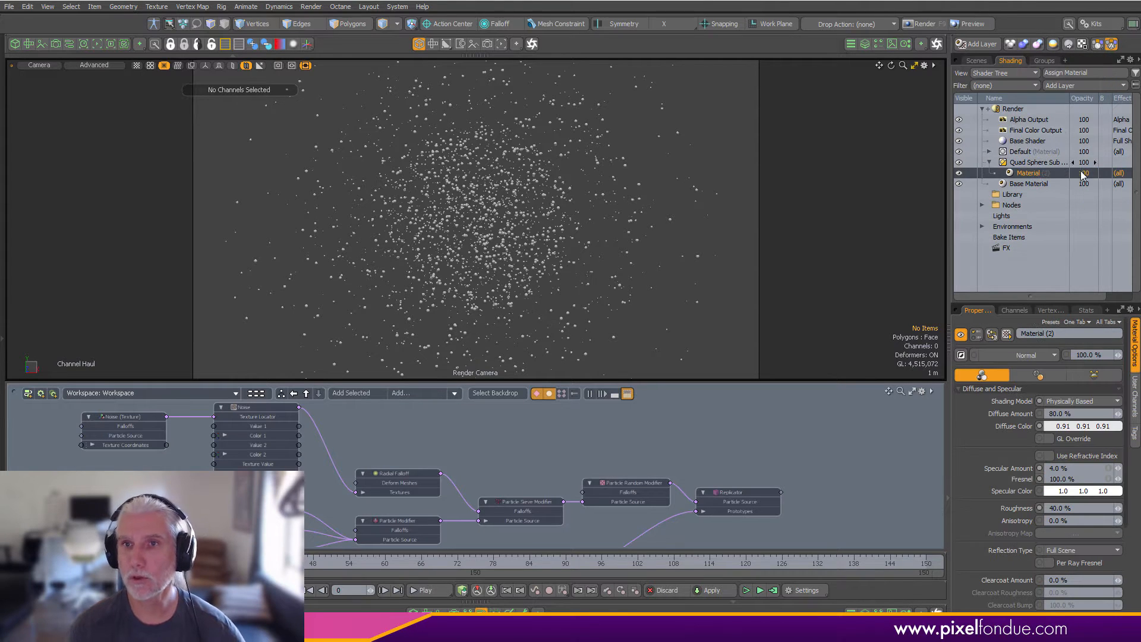
{"action": "left_click", "coordinate": [1062, 426]}
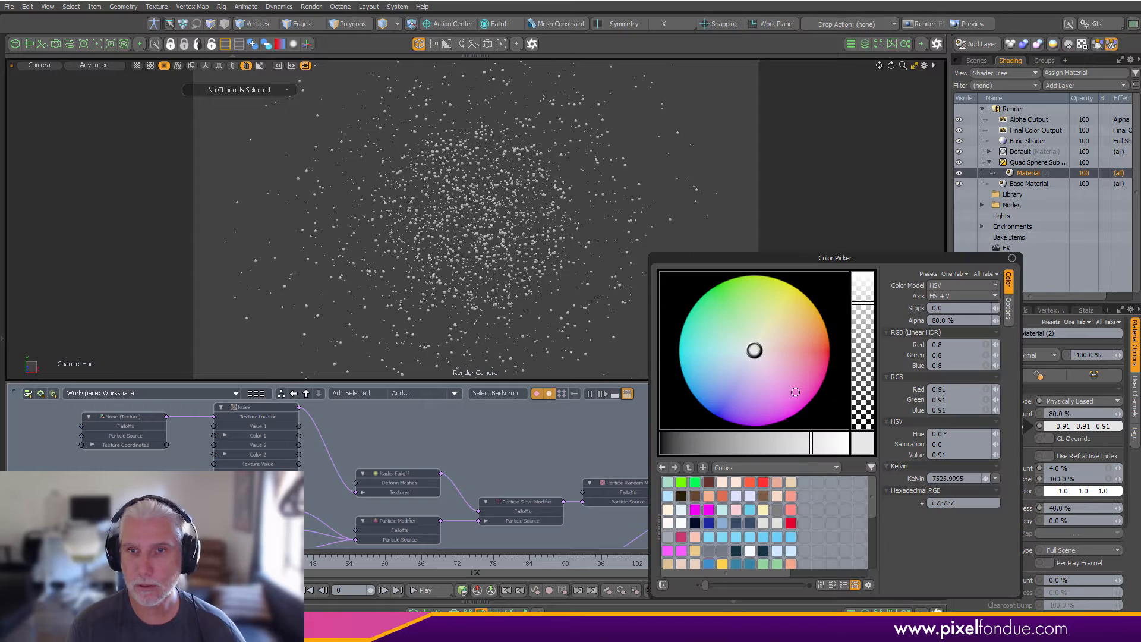
{"action": "mouse_move", "coordinate": [768, 321]}
{"action": "left_mouse_down"}
{"action": "mouse_move", "coordinate": [763, 285]}
{"action": "mouse_move", "coordinate": [758, 322]}
{"action": "left_mouse_up"}
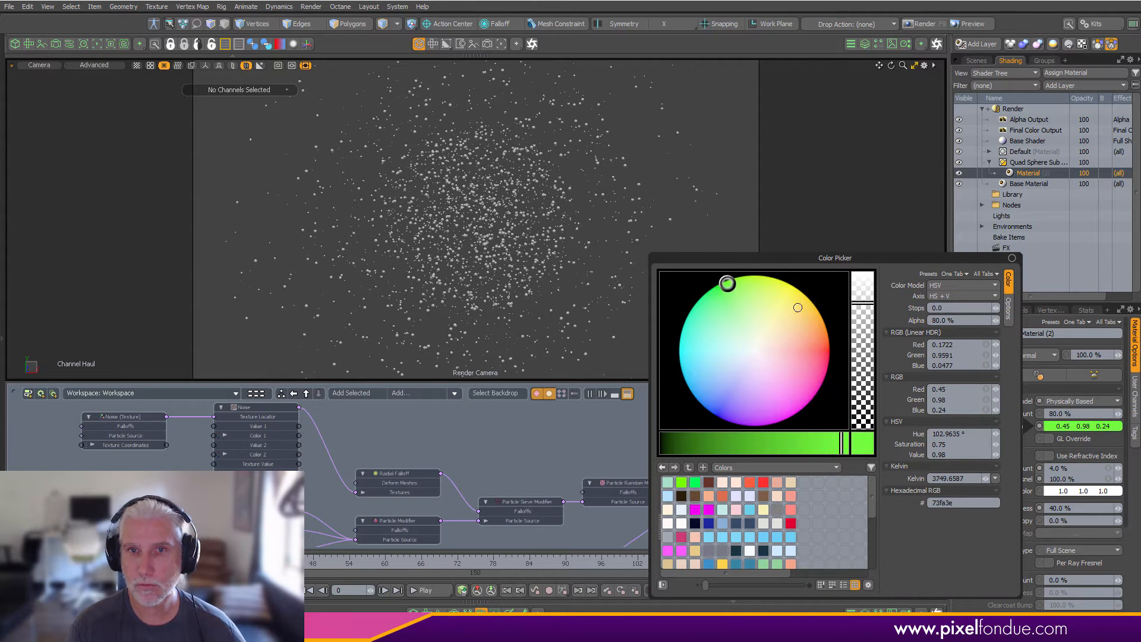
- Delete the Default material group from the Shader Tree, including all items referenced elsewhere
{"action": "left_click", "coordinate": [1029, 152]}
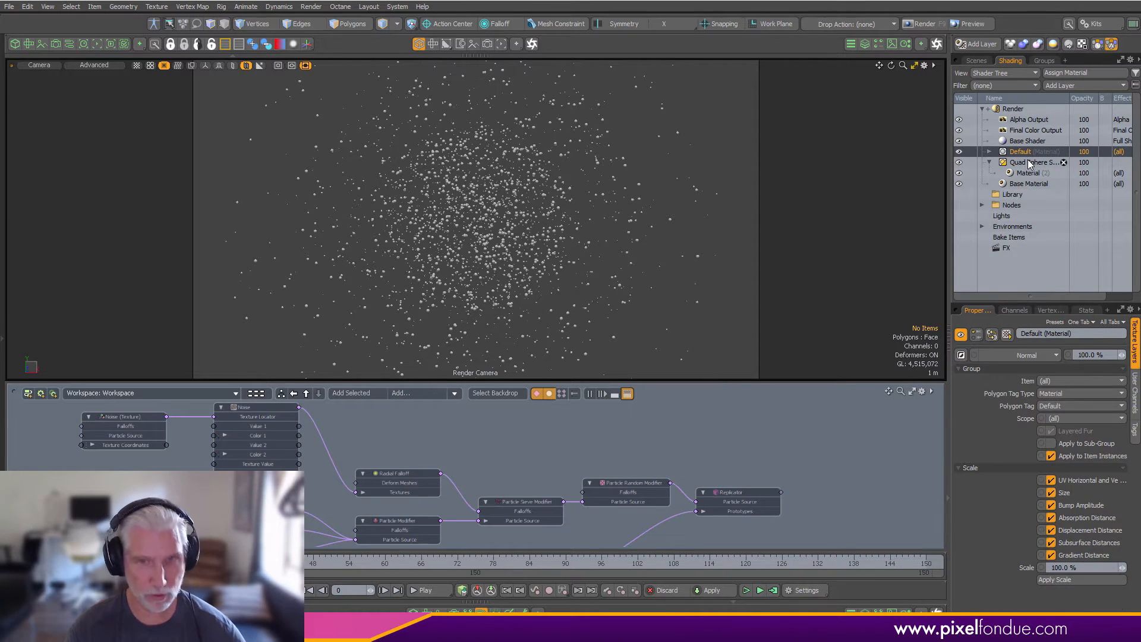
{"action": "key", "text": "Delete"}
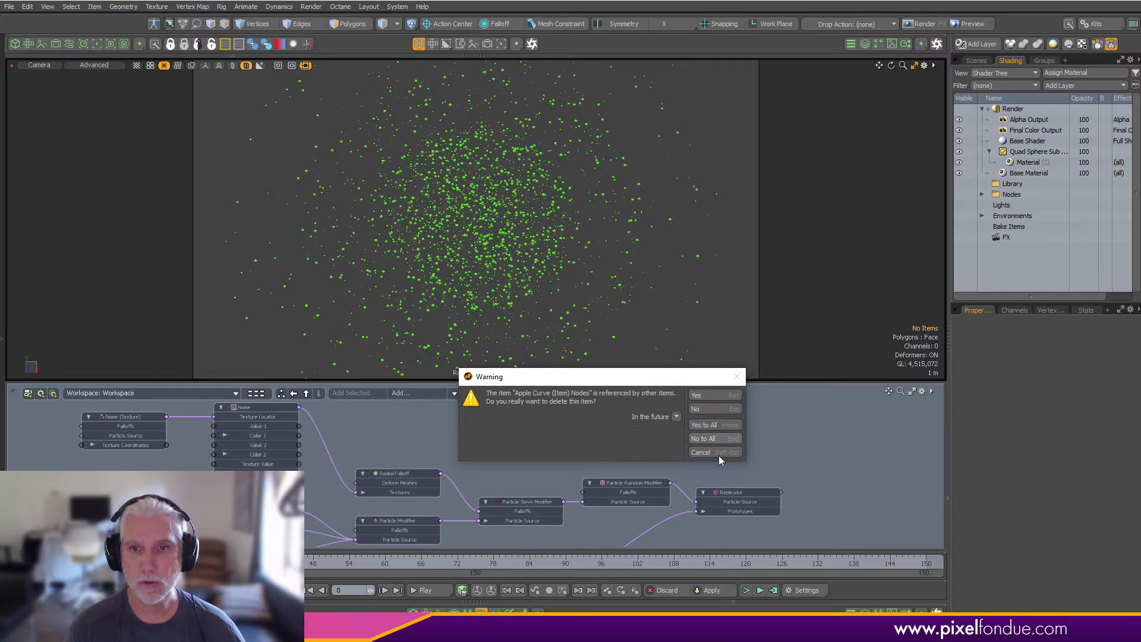
{"action": "left_click", "coordinate": [712, 426]}
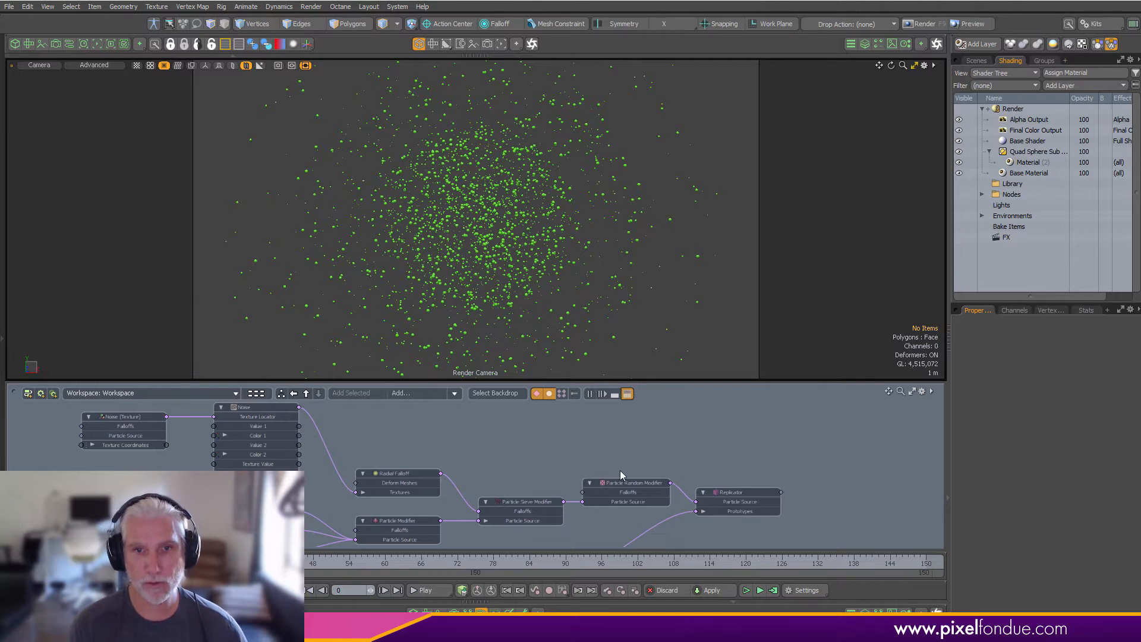
{"action": "middle_click_drag", "start_coordinate": [564, 491], "coordinate": [578, 439]}
{"action": "scroll", "coordinate": [578, 438], "scroll_direction": "up", "scroll_amount": 3}
{"action": "scroll", "coordinate": [481, 457], "scroll_direction": "down", "scroll_amount": 1}
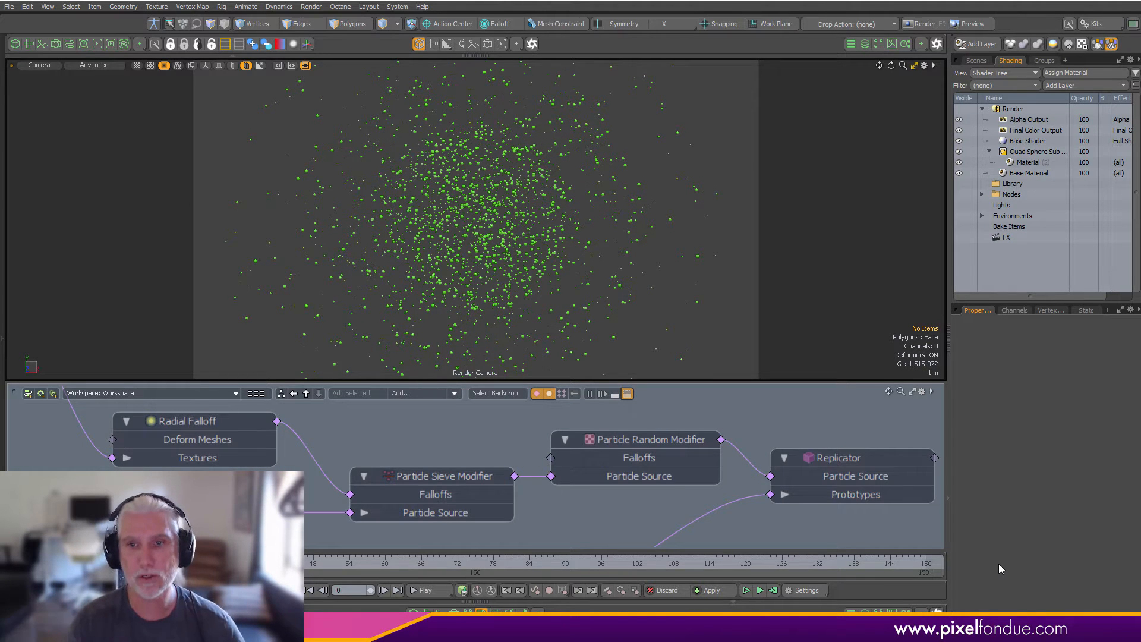
{"action": "scroll", "coordinate": [675, 528], "scroll_direction": "down", "scroll_amount": 4}
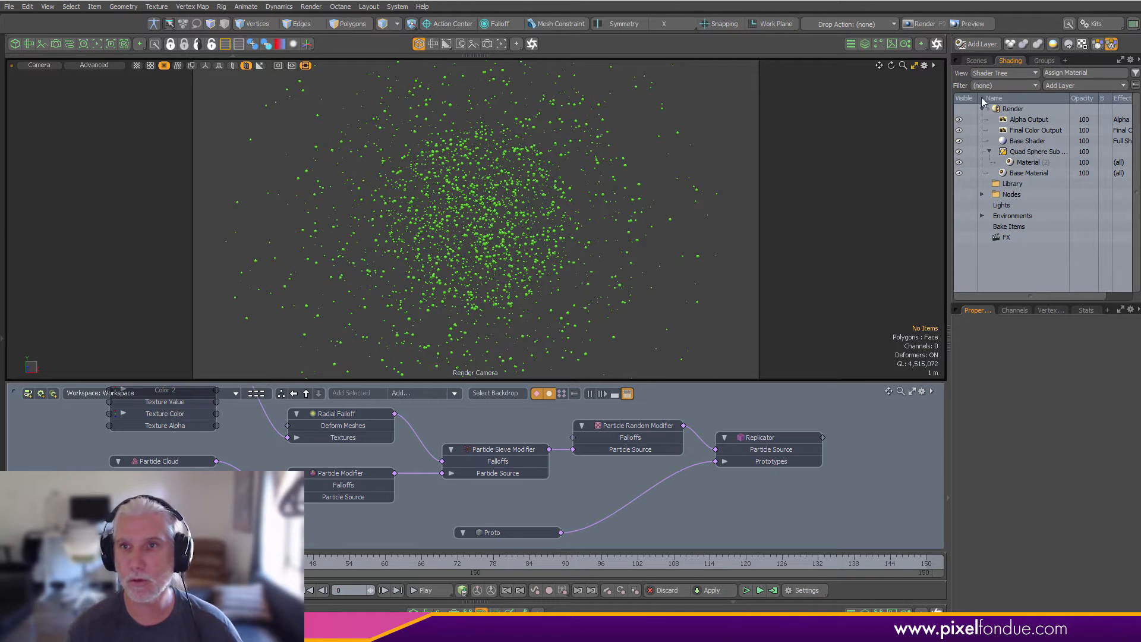
- Move the Particle Modifier, Radial Falloff and Particle Random Modifier together to directly below the Replicator in the item list
{"action": "left_click", "coordinate": [977, 60]}
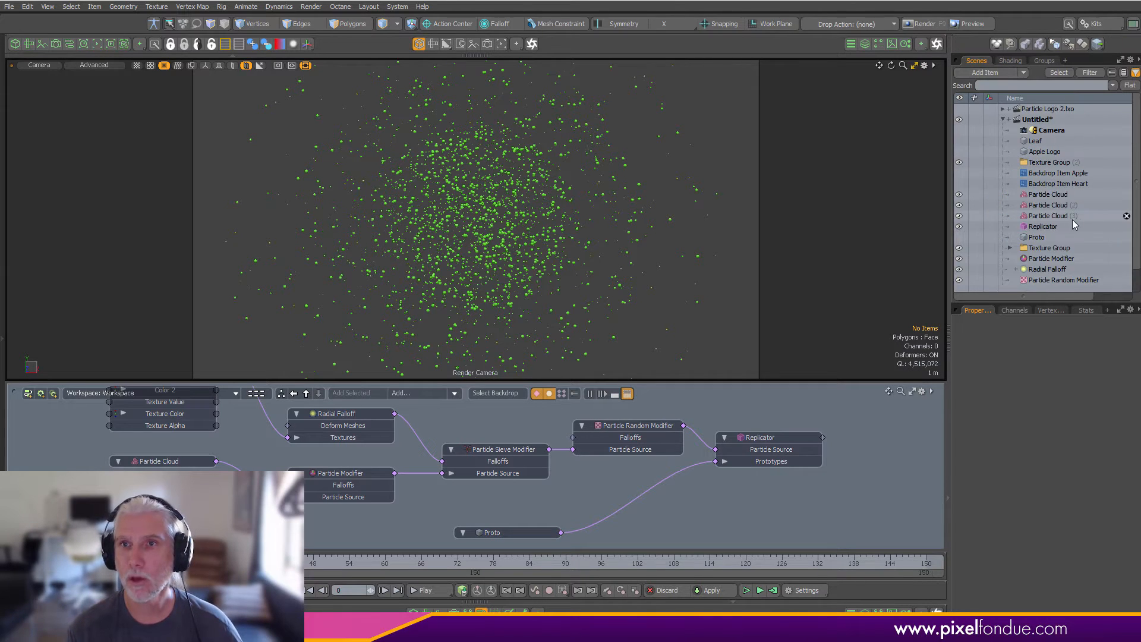
{"action": "left_click", "coordinate": [1042, 263]}
{"action": "left_click", "coordinate": [1042, 278], "text": "shift"}
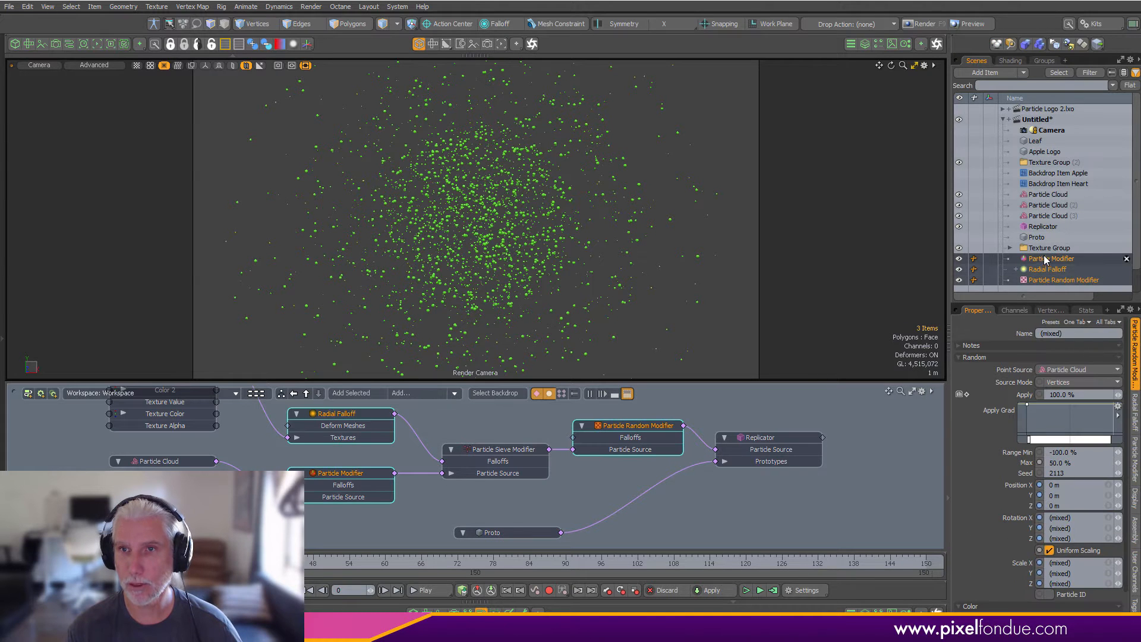
{"action": "left_click_drag", "start_coordinate": [1045, 260], "coordinate": [1057, 236]}
{"action": "left_click", "coordinate": [1047, 262], "text": "ctrl"}
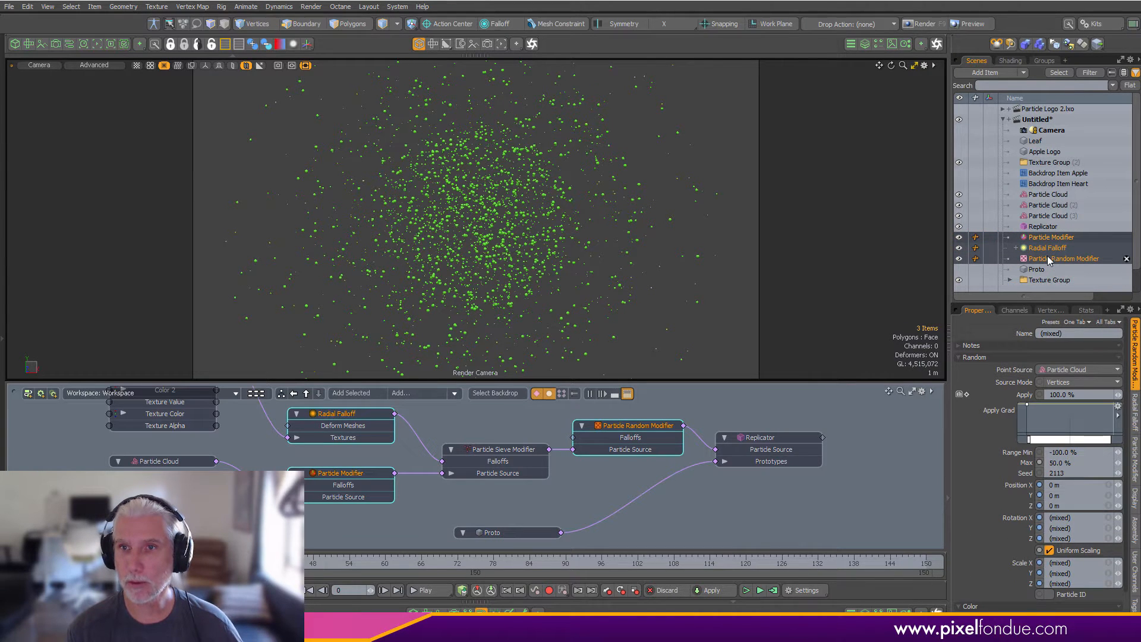
- Move the Replicator directly below the Particle Random Modifier in the item list
{"action": "left_click", "coordinate": [1045, 258], "text": "ctrl"}
{"action": "left_click", "coordinate": [1045, 238], "text": "ctrl"}
{"action": "left_click", "coordinate": [1042, 248], "text": "ctrl"}
{"action": "left_click", "coordinate": [1040, 258], "text": "ctrl"}
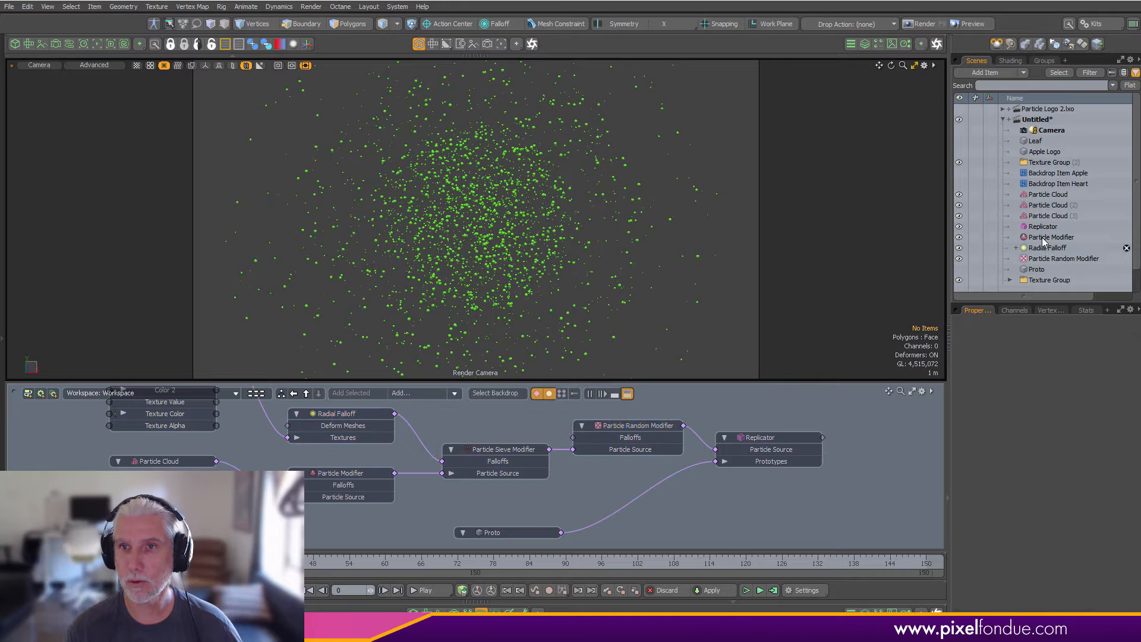
{"action": "left_click", "coordinate": [1044, 239]}
{"action": "left_click_drag", "start_coordinate": [1049, 229], "coordinate": [1049, 264]}
{"action": "left_click", "coordinate": [608, 260]}
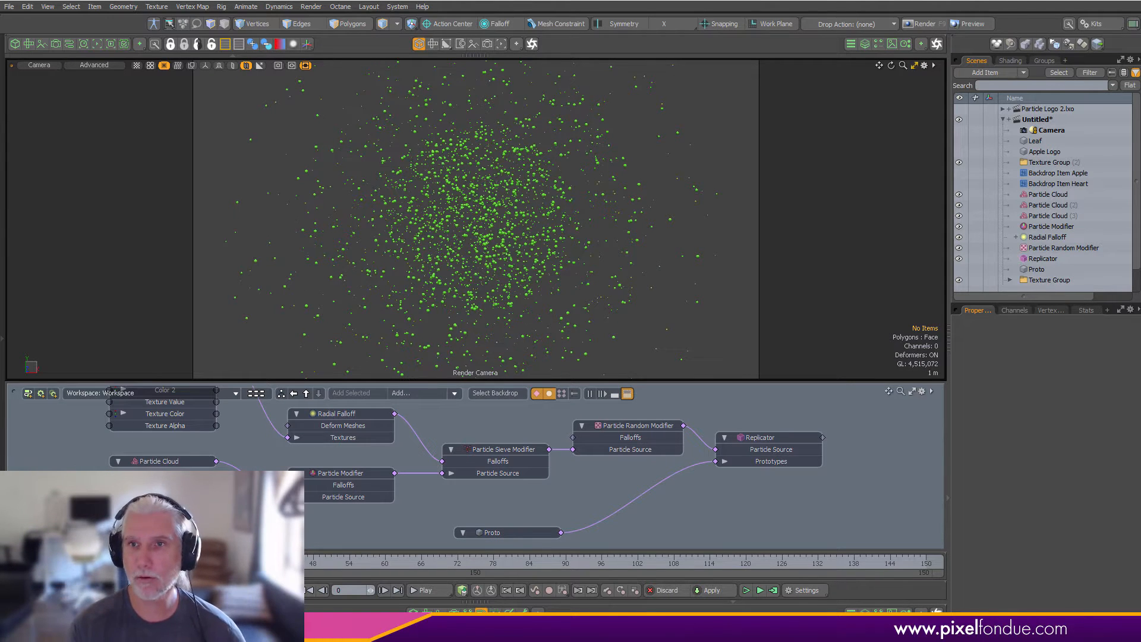
- Show the Apple Logo curve and remove the link from the Particle Random Modifier to the Replicator's Particle Source
{"action": "left_click", "coordinate": [1054, 153]}
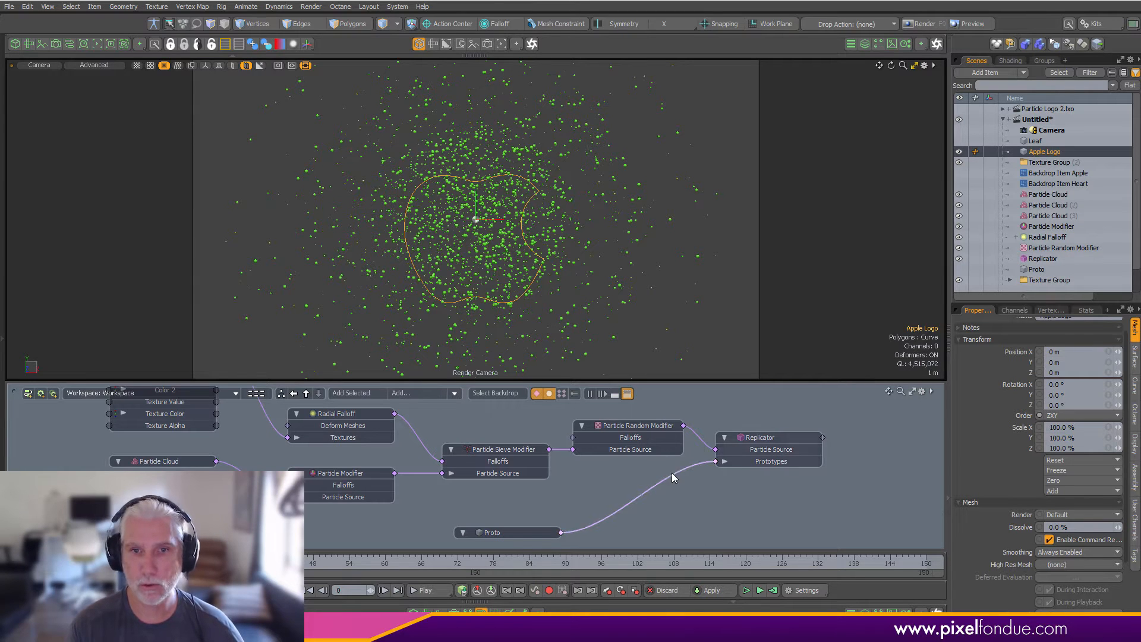
{"action": "left_click", "coordinate": [708, 444]}
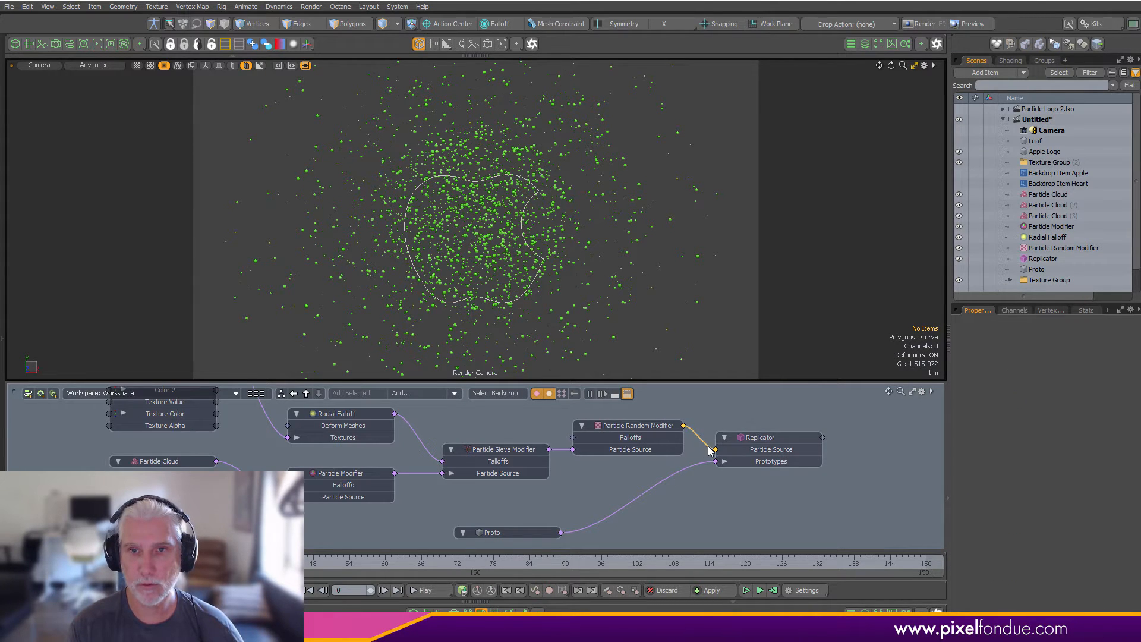
{"action": "key", "text": "Delete"}
- Switch the 3D viewport from the camera to the Perspective view
{"action": "key", "text": "ctrl+space"}
{"action": "left_click", "coordinate": [658, 140]}
{"action": "left_click_drag", "start_coordinate": [473, 284], "coordinate": [498, 281], "text": "alt"}
{"action": "left_click_drag", "start_coordinate": [566, 222], "coordinate": [542, 236], "text": "alt+shift"}
{"action": "key", "text": "ctrl+space"}
{"action": "left_click", "coordinate": [564, 365]}
{"action": "mouse_move", "coordinate": [523, 324]}
{"action": "left_mouse_down", "text": "alt"}
{"action": "mouse_move", "coordinate": [502, 311]}
{"action": "mouse_move", "coordinate": [551, 287]}
{"action": "left_mouse_up", "text": "alt"}
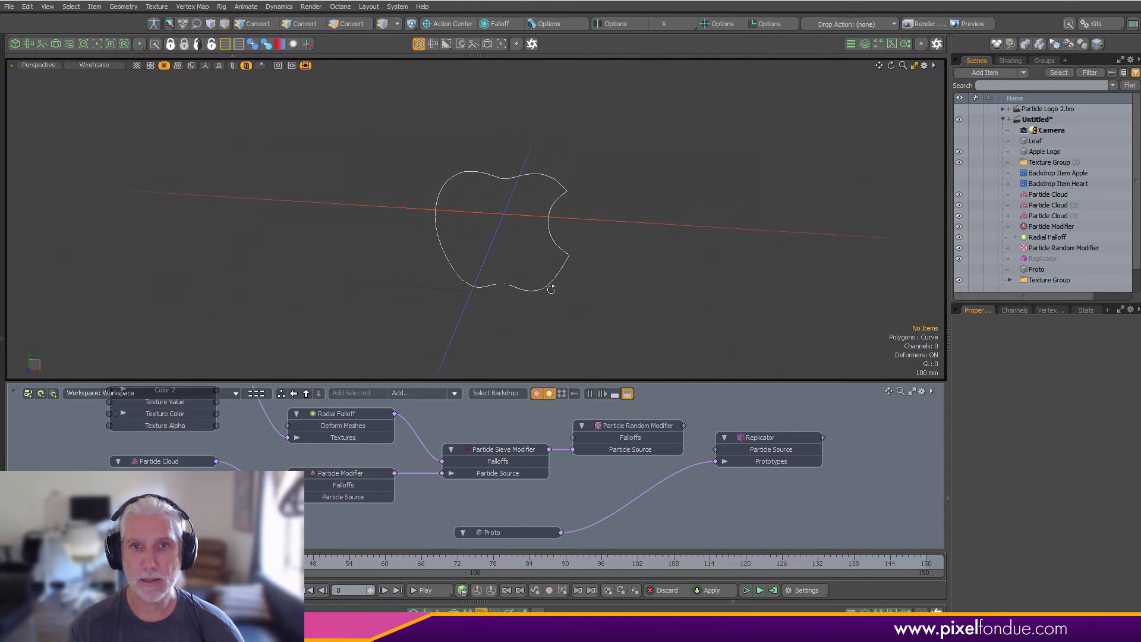
- Move the Particle Sieve Modifier directly below the Particle Random Modifier in the item list
{"action": "scroll", "coordinate": [584, 492], "scroll_direction": "down", "scroll_amount": 3}
{"action": "left_click_drag", "start_coordinate": [592, 493], "coordinate": [645, 474], "text": "alt+shift"}
{"action": "scroll", "coordinate": [645, 475], "scroll_direction": "down", "scroll_amount": 1}
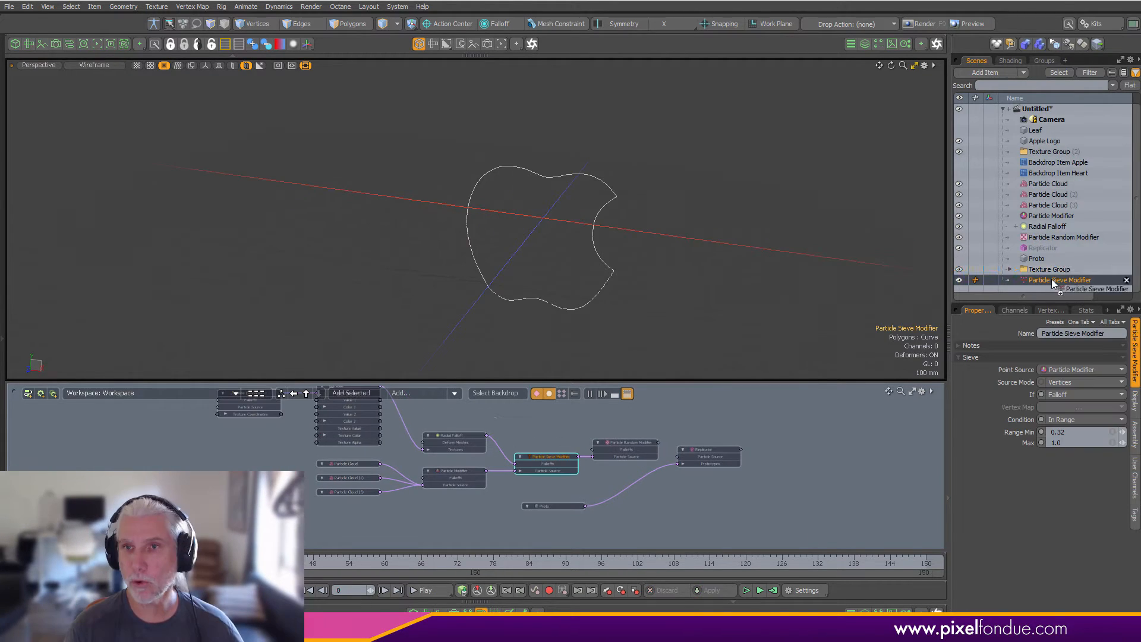
{"action": "left_click_drag", "start_coordinate": [1051, 280], "coordinate": [1063, 244]}
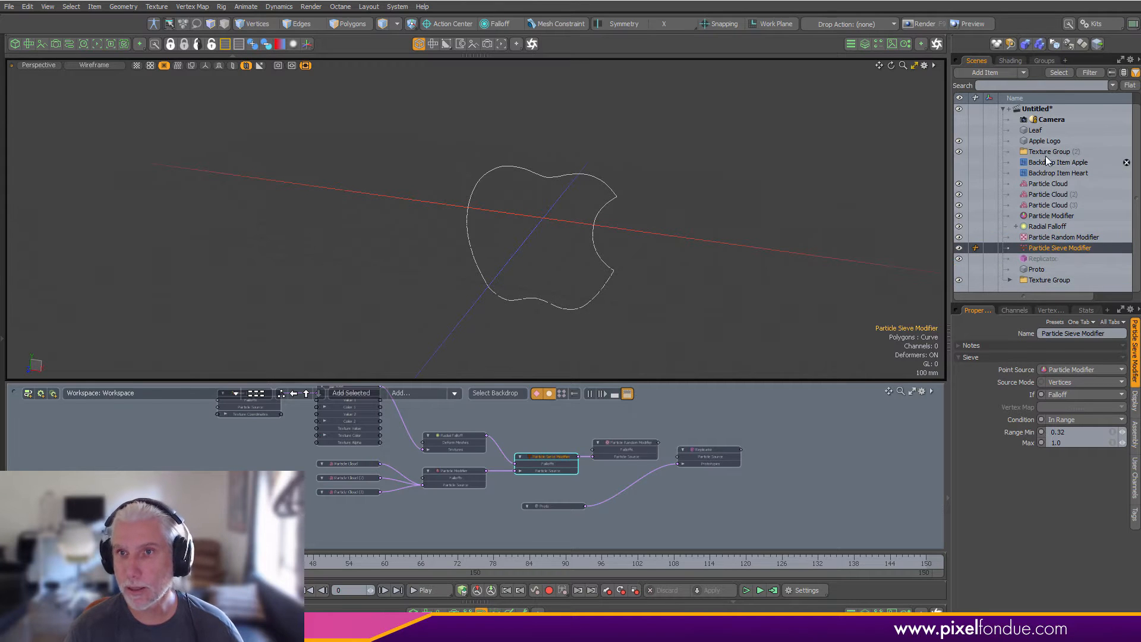
- Place the Apple Logo mesh in the schematic and add a Curve Particle Generator item to the scene
{"action": "left_click", "coordinate": [1038, 142]}
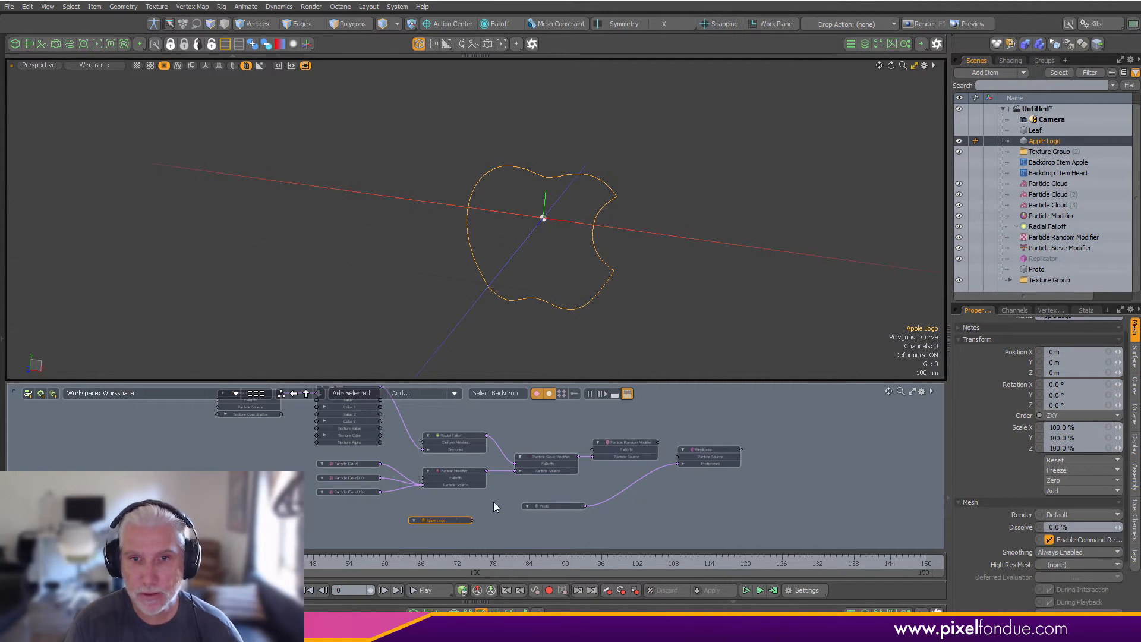
{"action": "scroll", "coordinate": [484, 511], "scroll_direction": "up", "scroll_amount": 5}
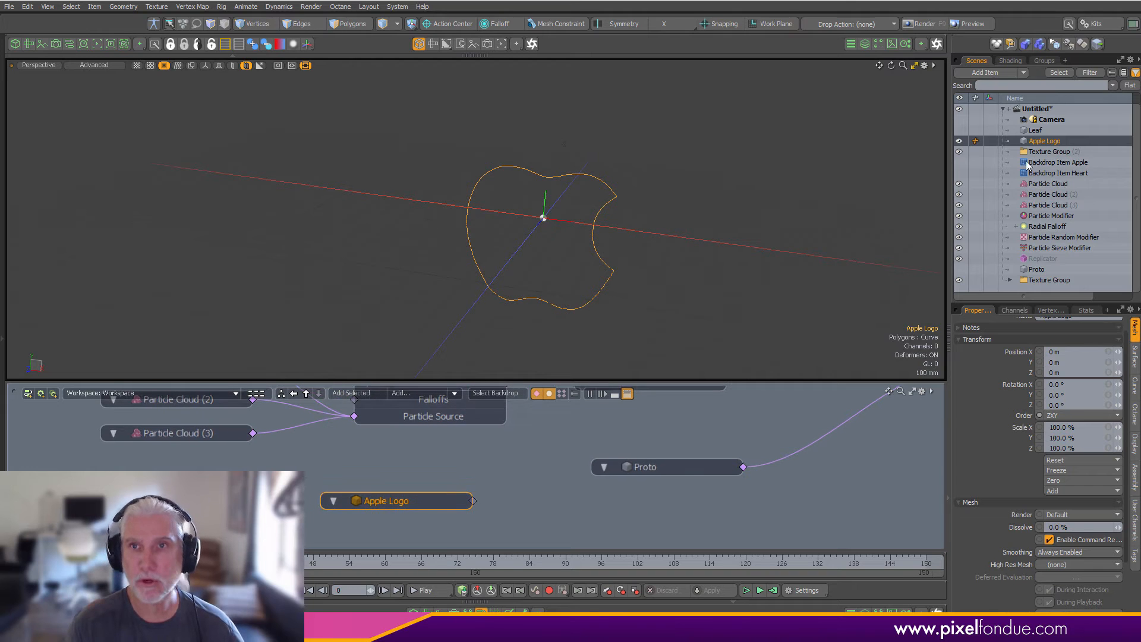
{"action": "left_click", "coordinate": [1001, 73]}
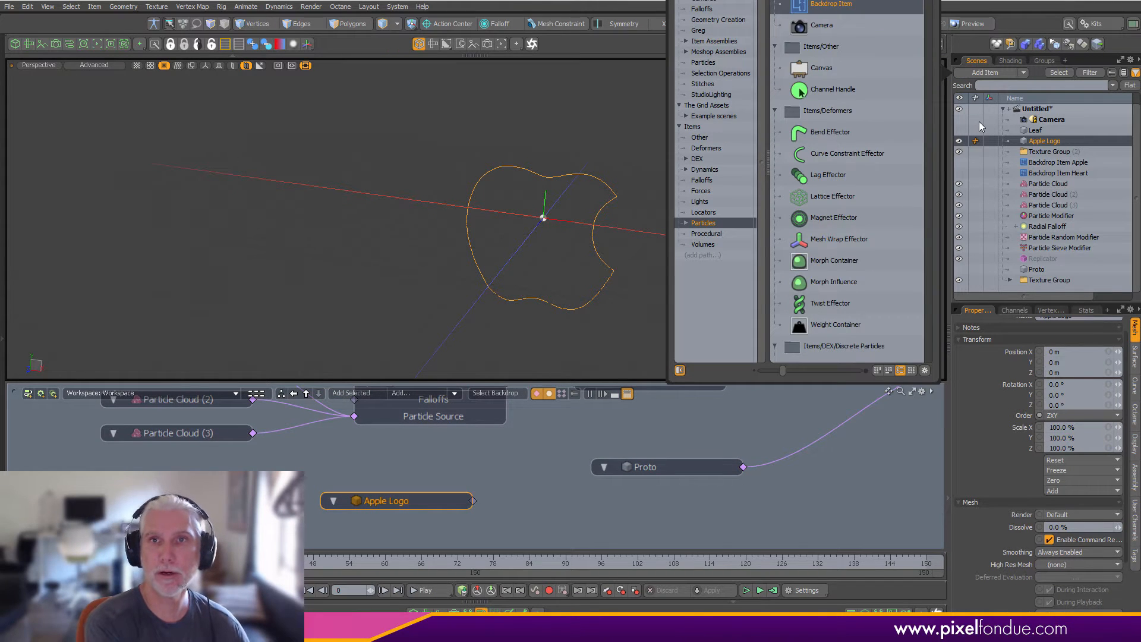
{"action": "type", "text": "pa"}
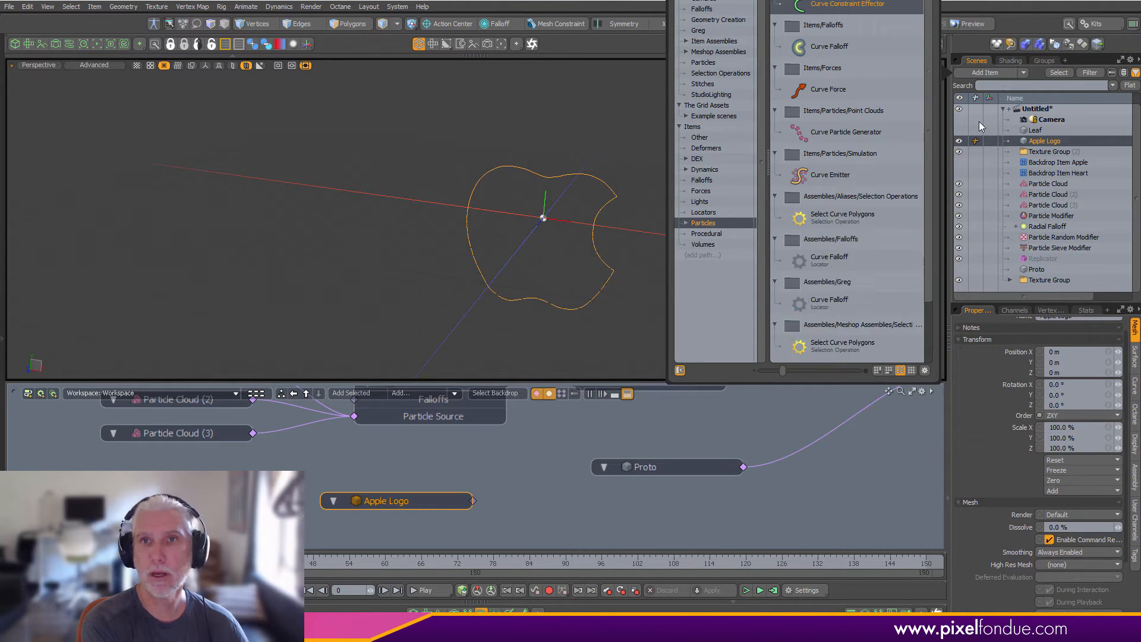
{"action": "key", "text": "Return"}
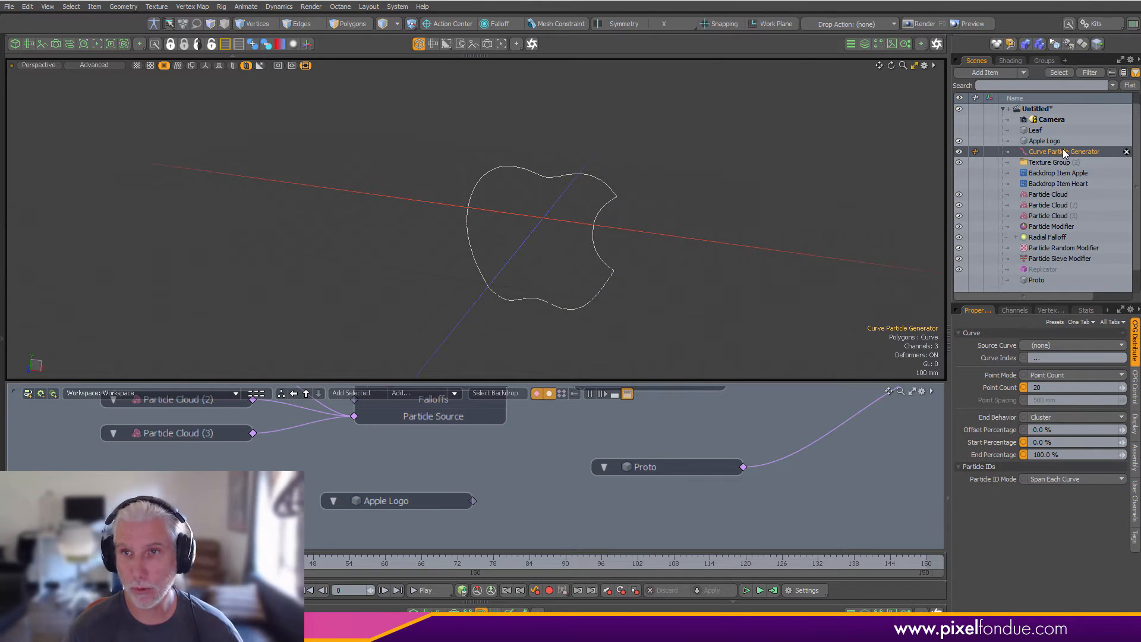
- Place the Curve Particle Generator in the schematic and connect the Apple Logo to its Curve input
{"action": "left_click_drag", "start_coordinate": [1062, 149], "coordinate": [537, 502]}
{"action": "left_click_drag", "start_coordinate": [408, 518], "coordinate": [412, 519]}
{"action": "left_click", "coordinate": [491, 489]}
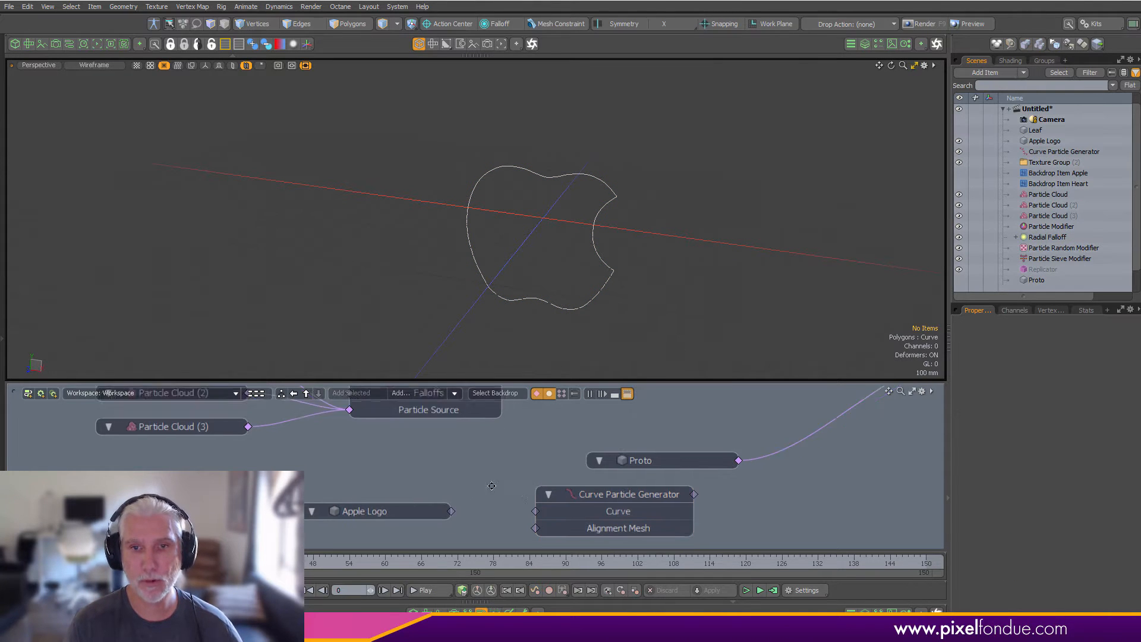
{"action": "scroll", "coordinate": [490, 494], "scroll_direction": "down", "scroll_amount": 2}
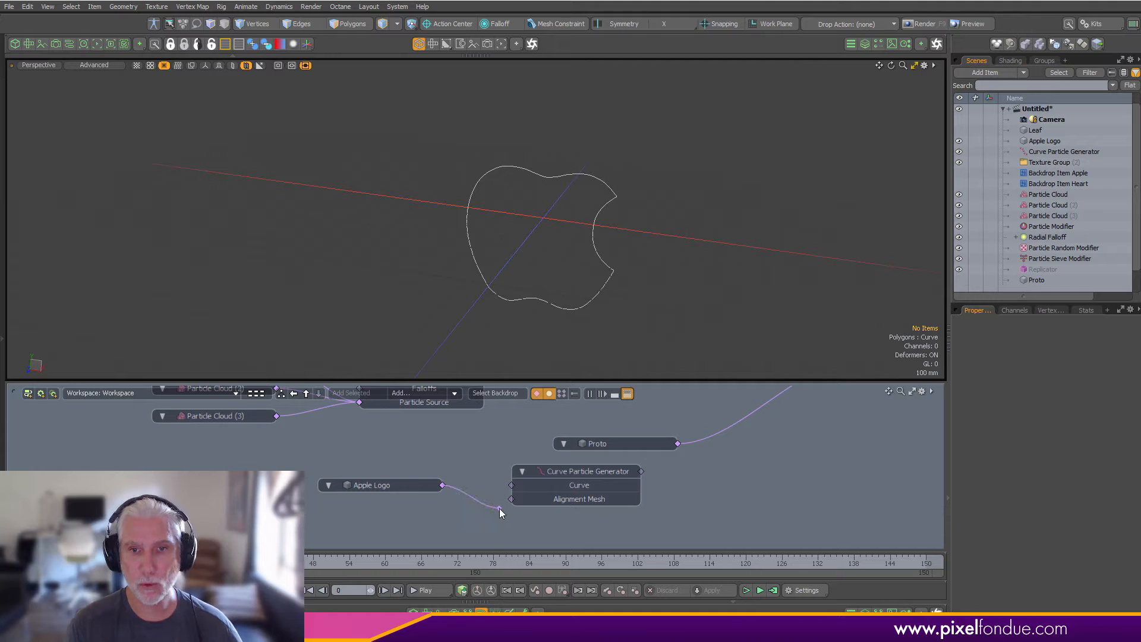
{"action": "left_click_drag", "start_coordinate": [499, 511], "coordinate": [611, 473]}
- Connect the Curve Particle Generator's output to the Replicator's Particle Source
{"action": "scroll", "coordinate": [714, 480], "scroll_direction": "down", "scroll_amount": 2}
{"action": "left_click_drag", "start_coordinate": [715, 480], "coordinate": [573, 524], "text": "alt"}
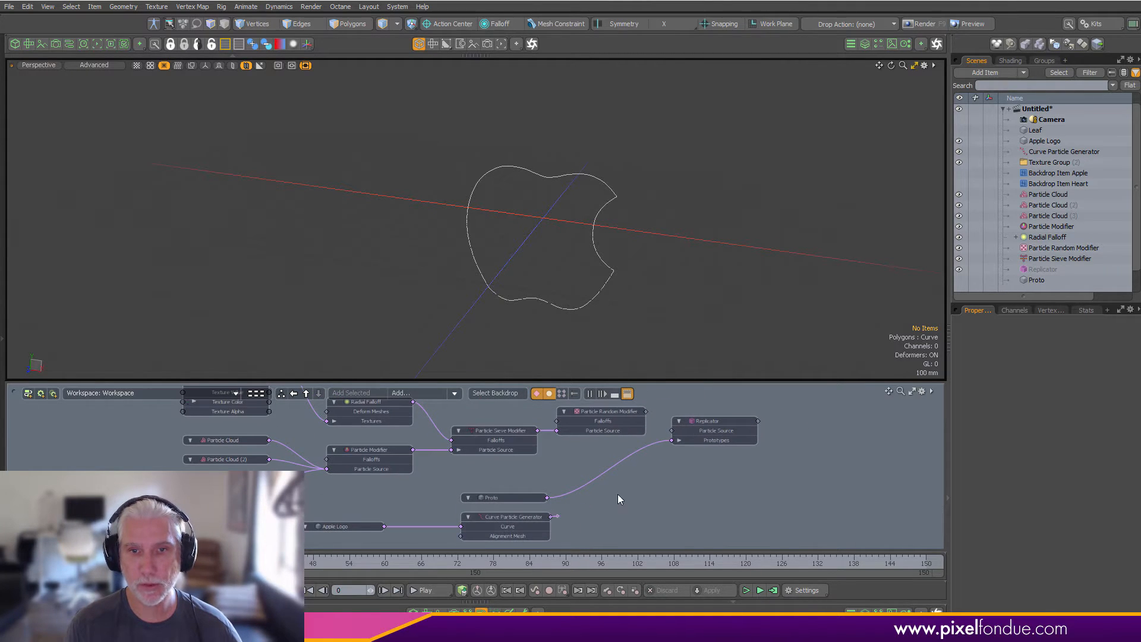
{"action": "left_click_drag", "start_coordinate": [692, 433], "coordinate": [694, 432]}
{"action": "mouse_move", "coordinate": [575, 301]}
{"action": "left_mouse_down", "text": "ctrl+alt"}
{"action": "mouse_move", "coordinate": [833, 290]}
{"action": "mouse_move", "coordinate": [597, 312]}
{"action": "left_mouse_up", "text": "ctrl+alt"}
- Set the Curve Particle Generator's Point Count to 200
{"action": "left_click", "coordinate": [527, 526]}
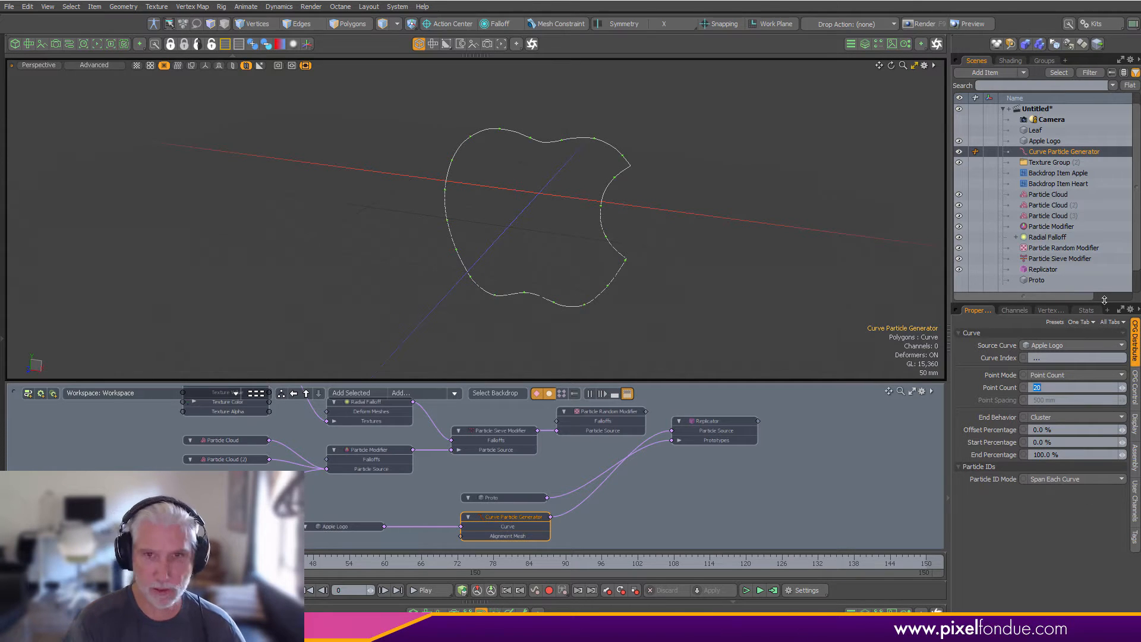
{"action": "type", "text": "200"}
{"action": "key", "text": "Return"}
{"action": "left_click_drag", "start_coordinate": [624, 318], "coordinate": [650, 308], "text": "ctrl+alt"}
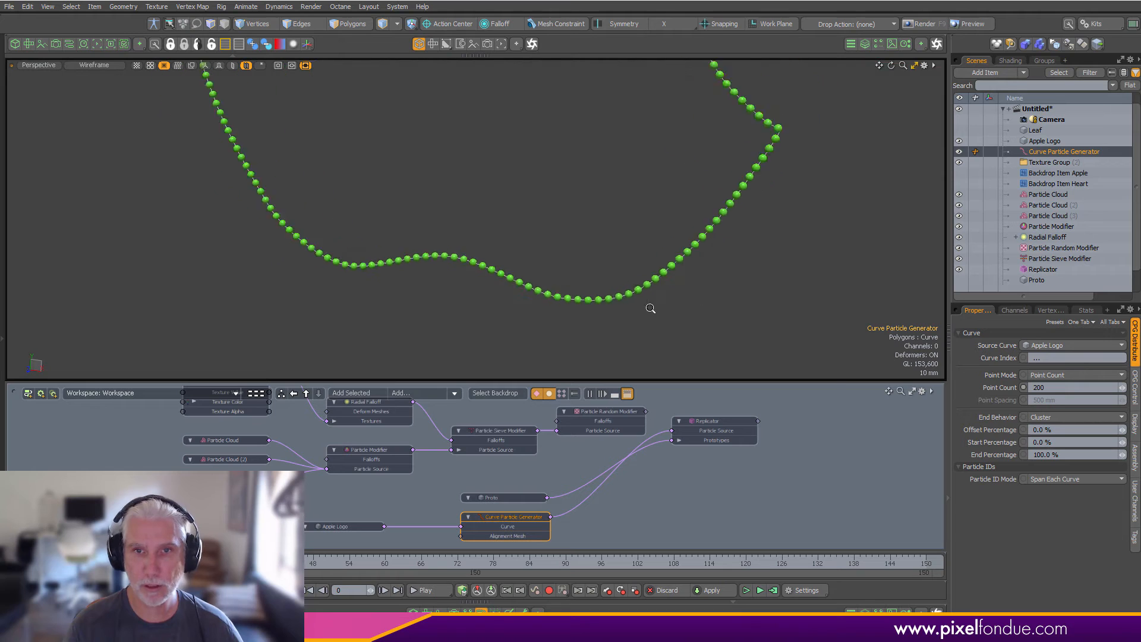
{"action": "key", "text": "a"}
- Randomize the Curve Particle Generator with 50 mm Radial Position Jitter, 5% Linear Position Jitter and 0% Scale Jitter
{"action": "left_click", "coordinate": [1135, 387]}
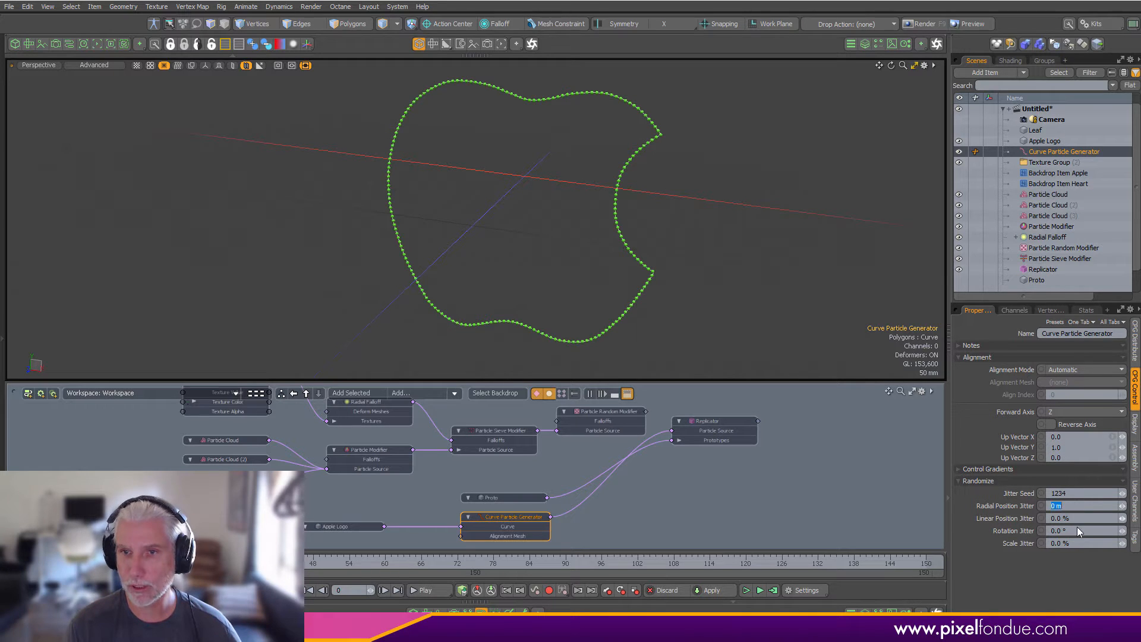
{"action": "key", "text": "Return"}
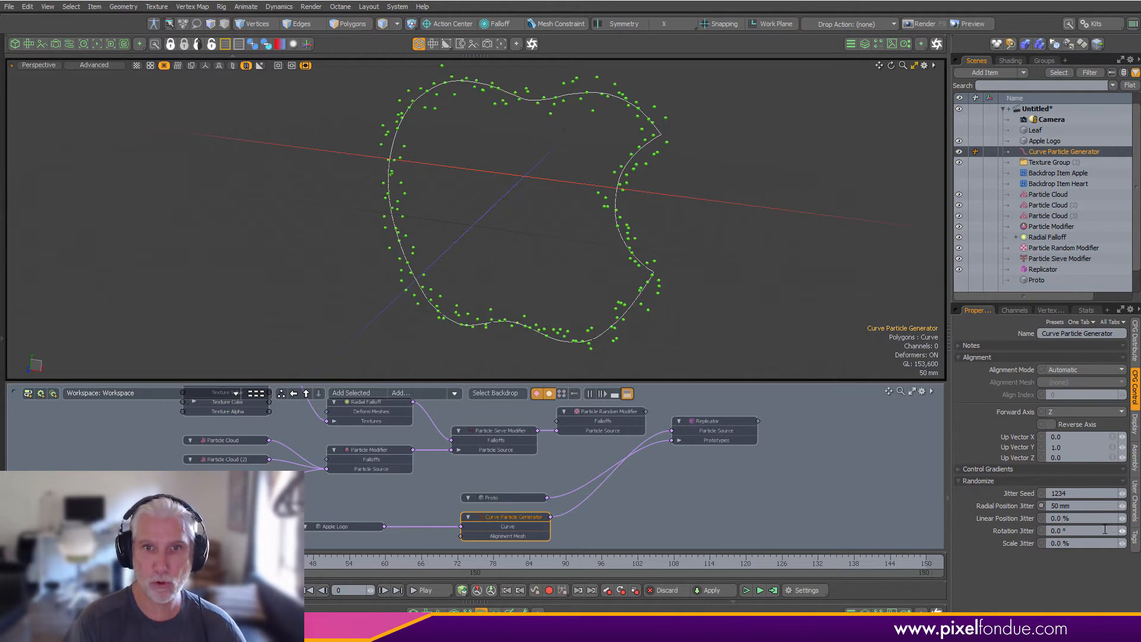
{"action": "left_click_drag", "start_coordinate": [584, 291], "coordinate": [726, 297], "text": "alt"}
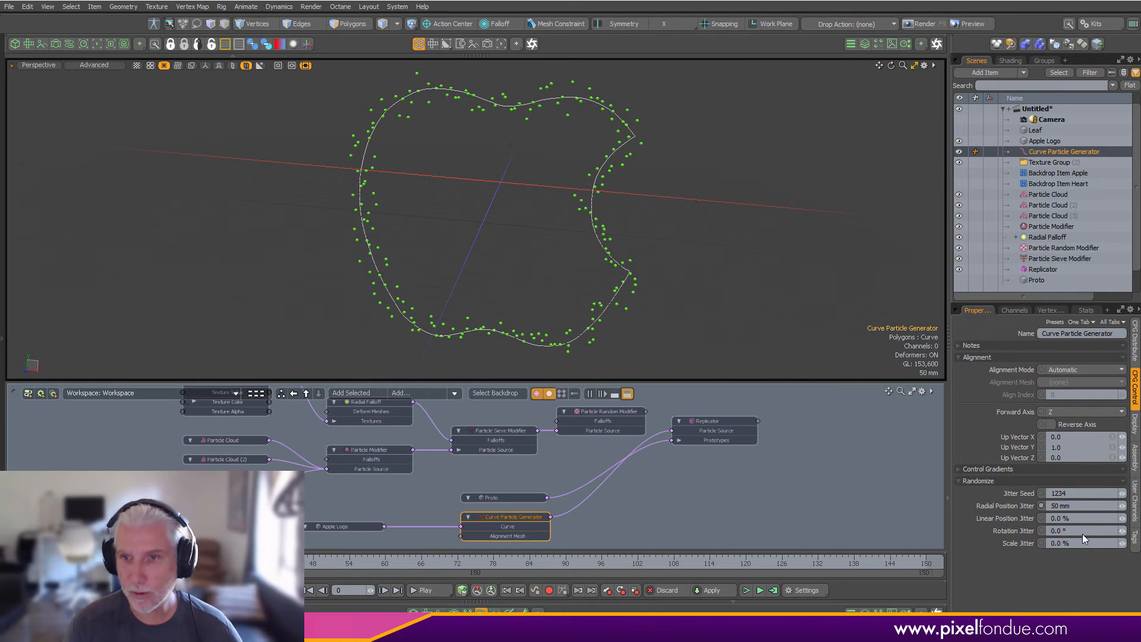
{"action": "mouse_move", "coordinate": [1122, 522]}
{"action": "left_mouse_down"}
{"action": "mouse_move", "coordinate": [1140, 521]}
{"action": "mouse_move", "coordinate": [1122, 517]}
{"action": "left_mouse_up"}
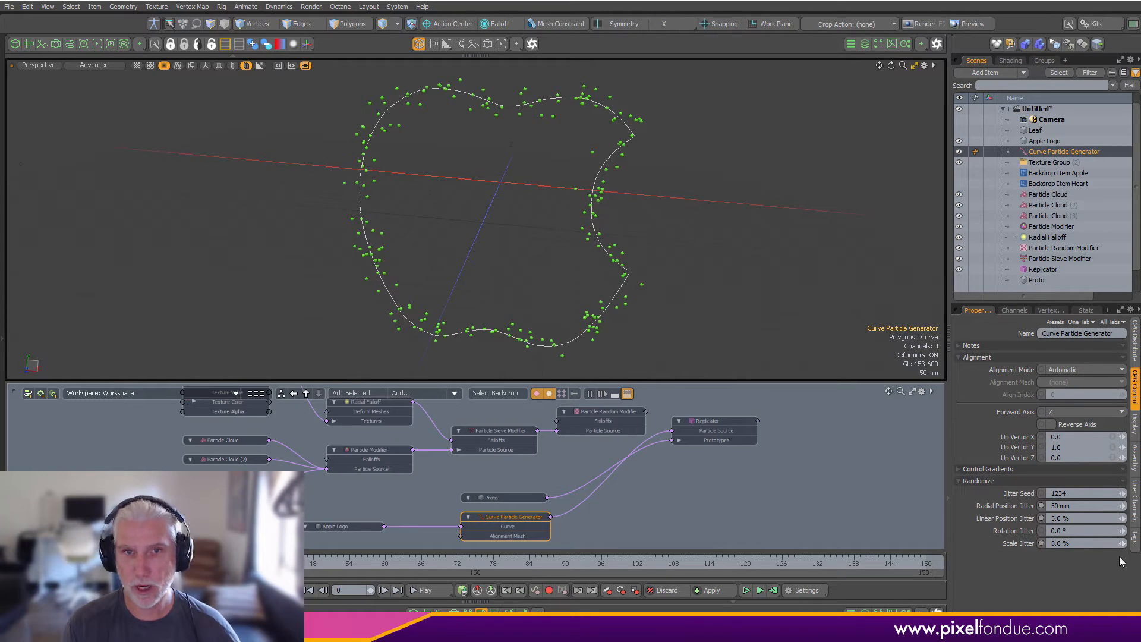
{"action": "left_click", "coordinate": [1083, 543]}
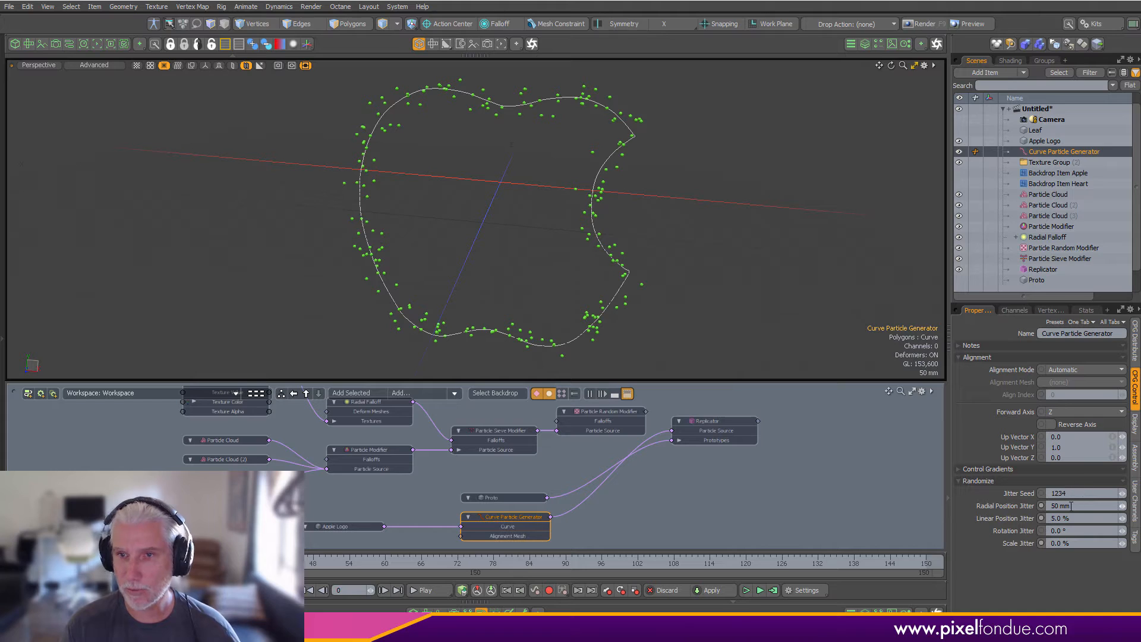
- Raise the Curve Particle Generator's Point Count to 400 and switch the viewport to the Camera view
{"action": "left_click", "coordinate": [1135, 340]}
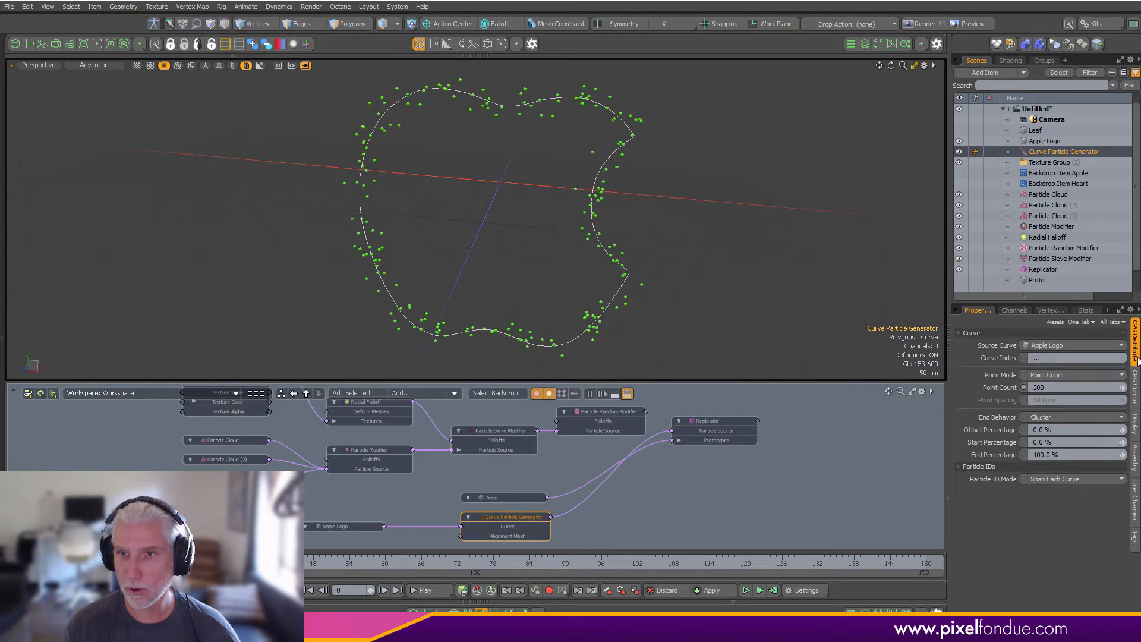
{"action": "type", "text": "400"}
{"action": "key", "text": "Return"}
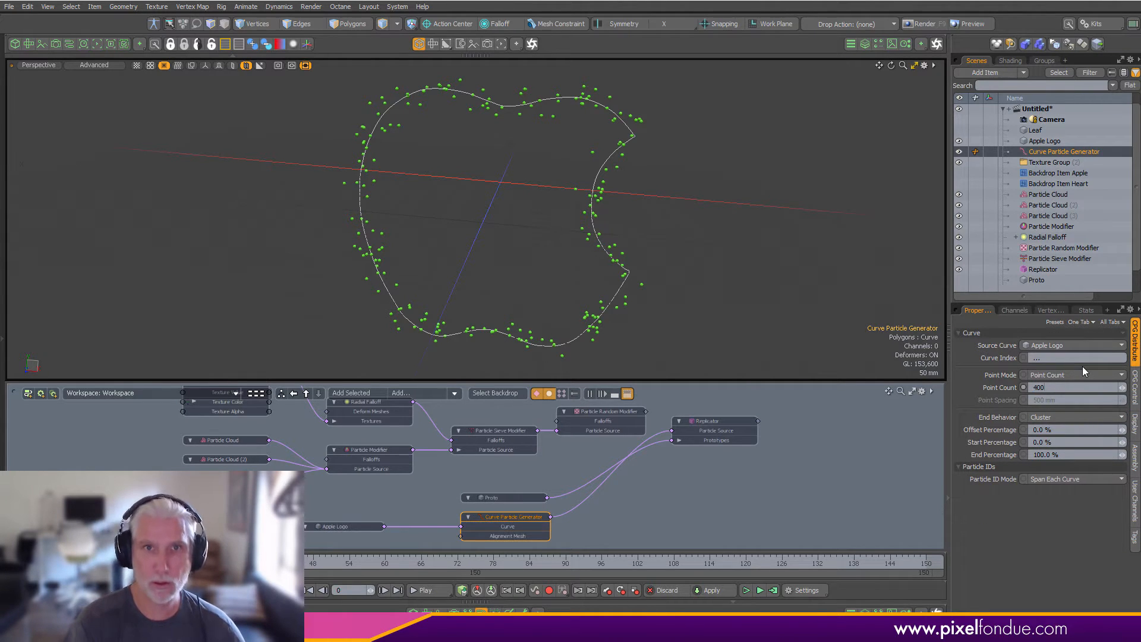
{"action": "key", "text": "ctrl+space"}
{"action": "key", "text": "ctrl+space"}
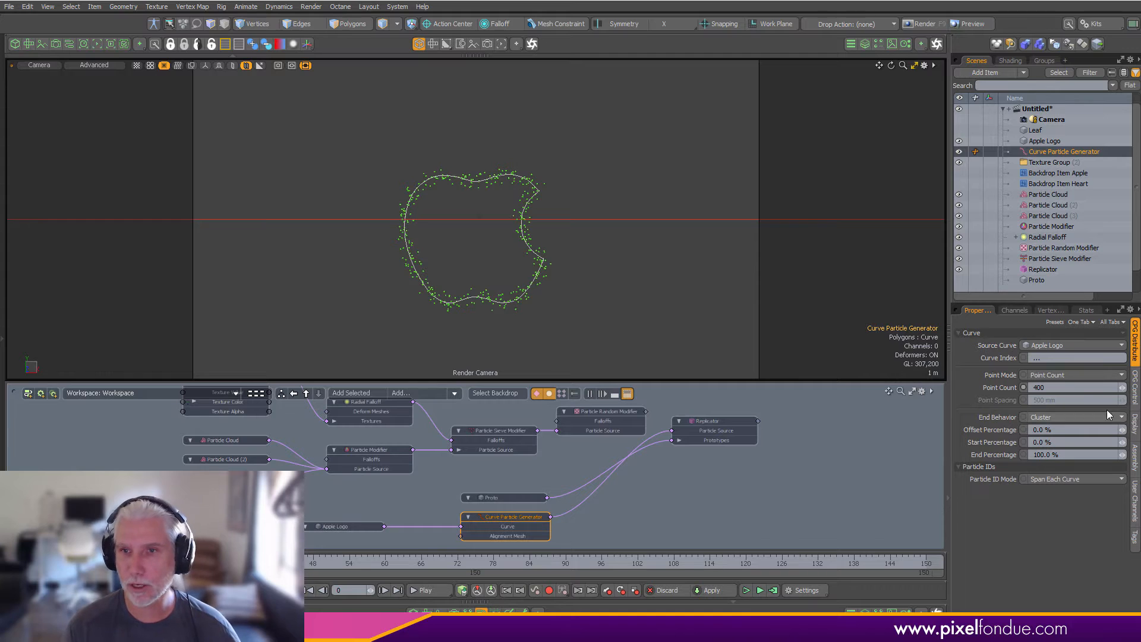
- Reduce the Curve Particle Generator's Radial Position Jitter to 30 mm
{"action": "left_click", "coordinate": [1135, 389]}
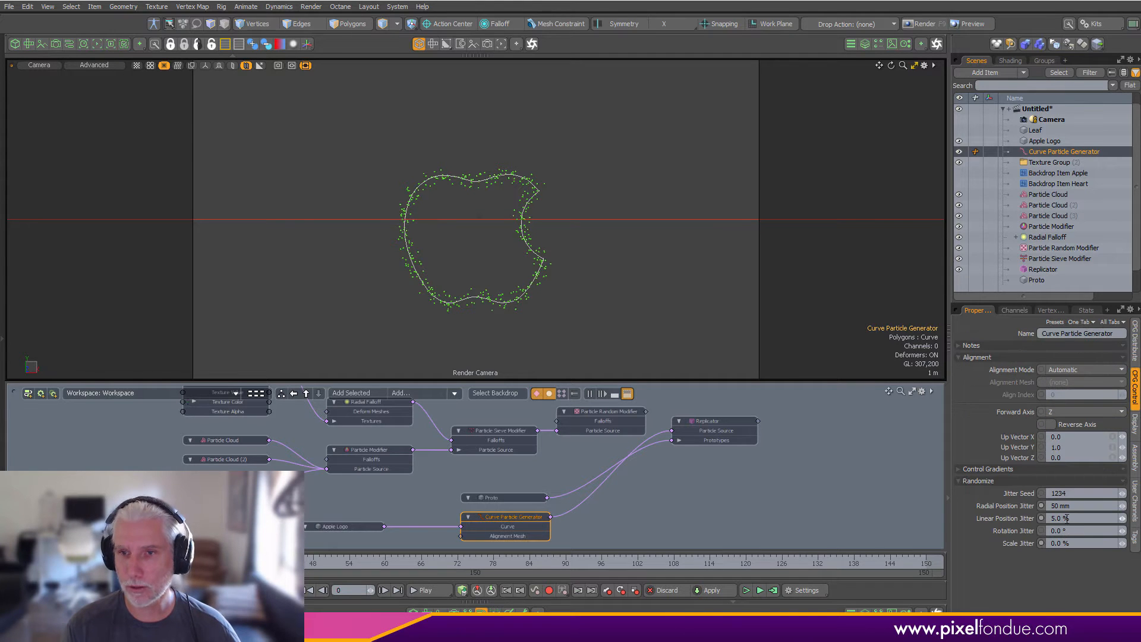
{"action": "left_click", "coordinate": [1076, 506]}
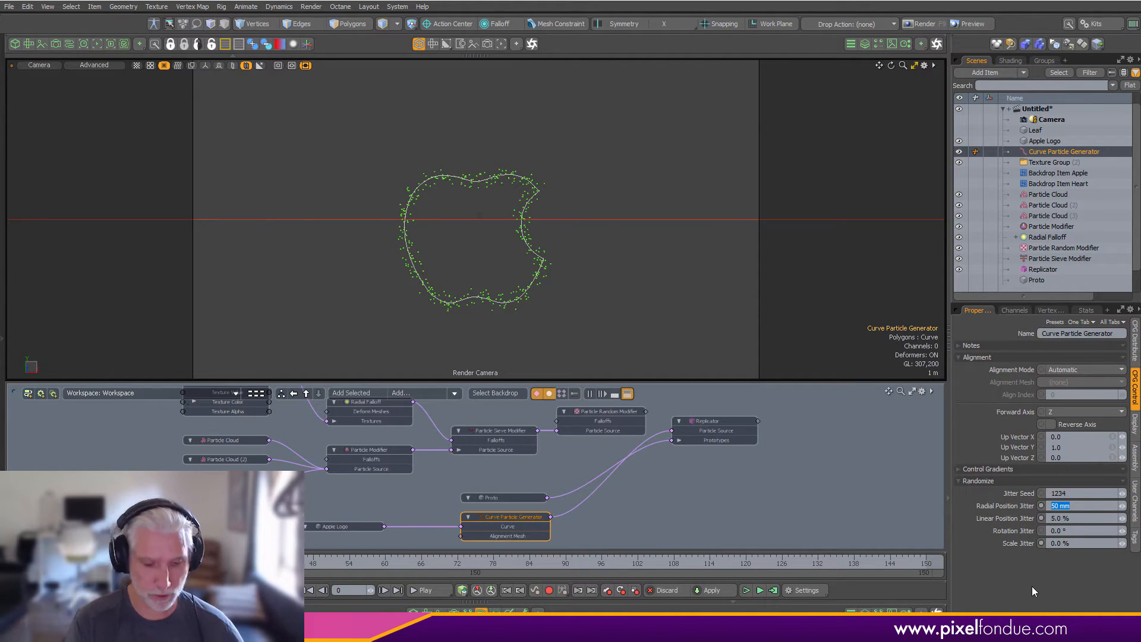
{"action": "type", "text": ".03"}
{"action": "key", "text": "Return"}
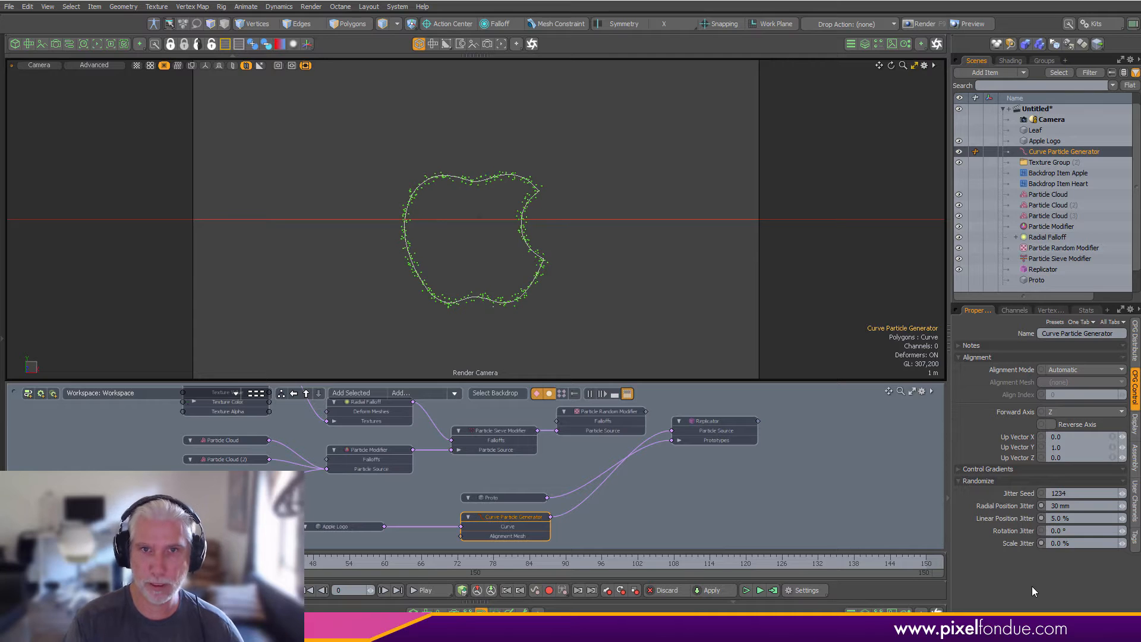
- Hide the Apple Logo curve and turn off the grid work plane in the viewport
{"action": "left_click", "coordinate": [757, 545]}
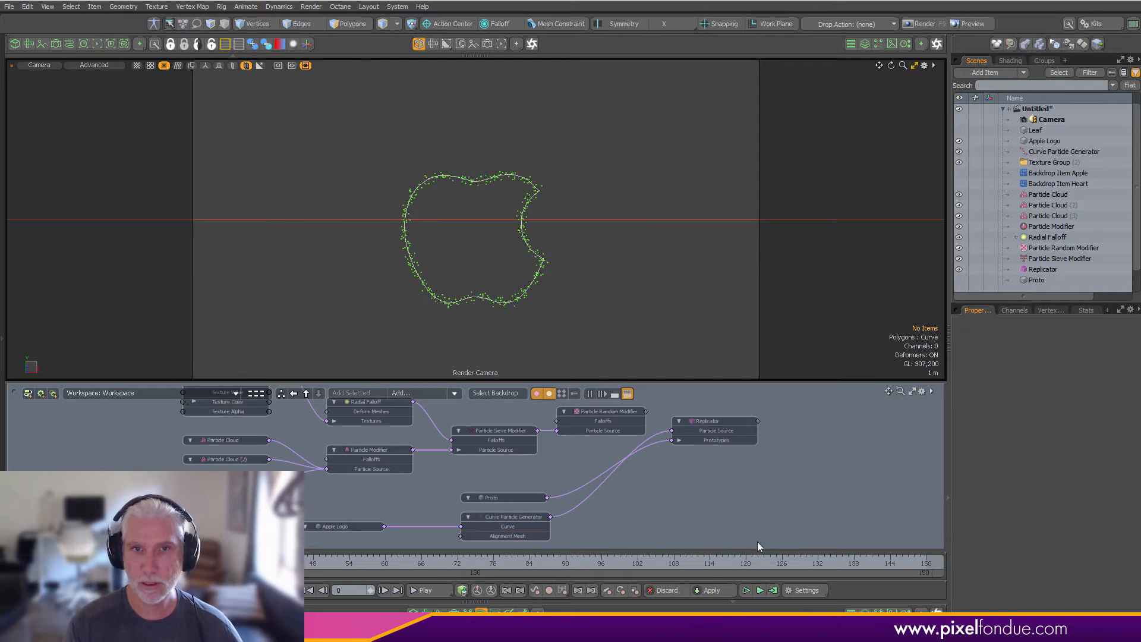
{"action": "left_click", "coordinate": [959, 141]}
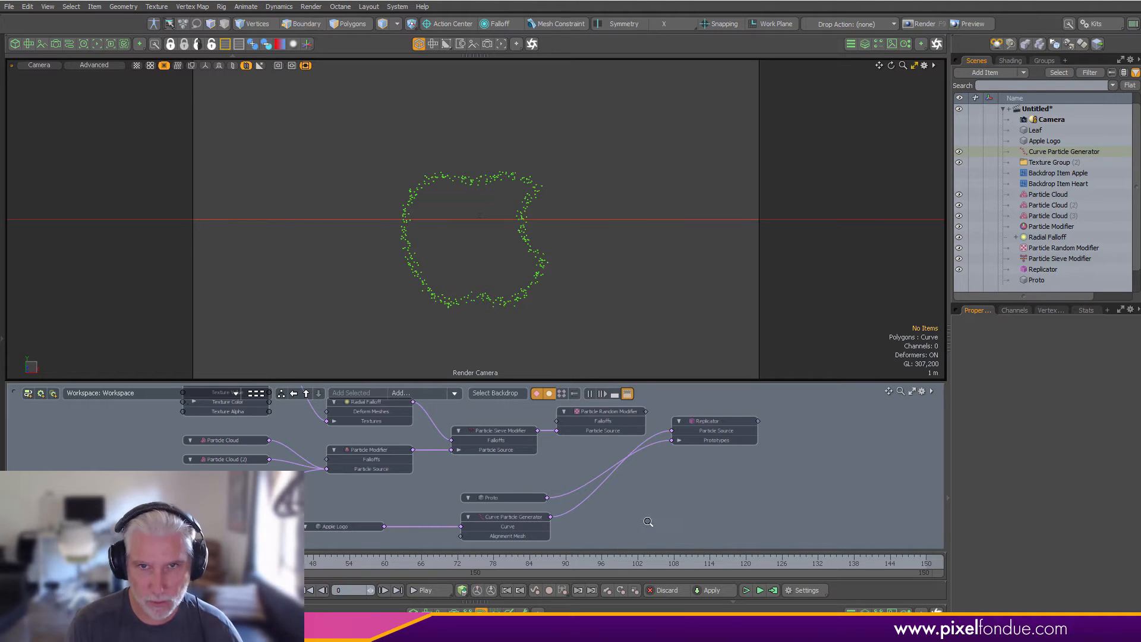
{"action": "left_click_drag", "start_coordinate": [648, 521], "coordinate": [614, 513], "text": "ctrl+alt"}
{"action": "key", "text": "ctrl+3"}
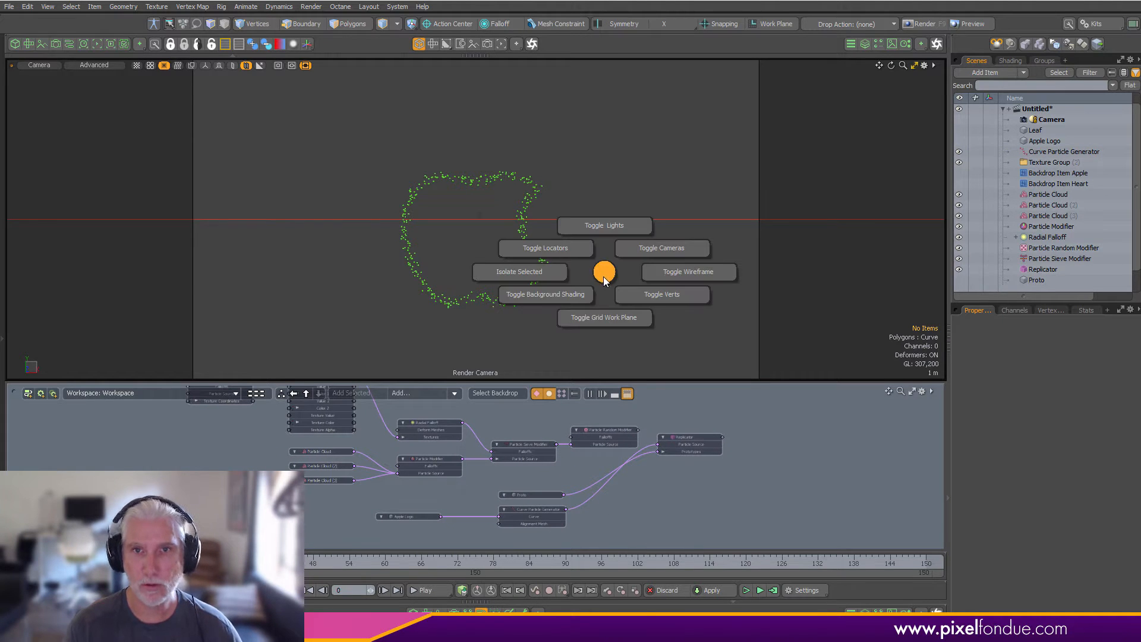
{"action": "left_click", "coordinate": [606, 352]}
- Duplicate the Curve Particle Generator and remove the Apple Logo link from the duplicate's Curve input
{"action": "left_click_drag", "start_coordinate": [505, 521], "coordinate": [562, 495], "text": "ctrl+alt"}
{"action": "left_click_drag", "start_coordinate": [563, 495], "coordinate": [566, 525], "text": "alt"}
{"action": "left_click", "coordinate": [556, 459]}
{"action": "key", "text": "ctrl+d"}
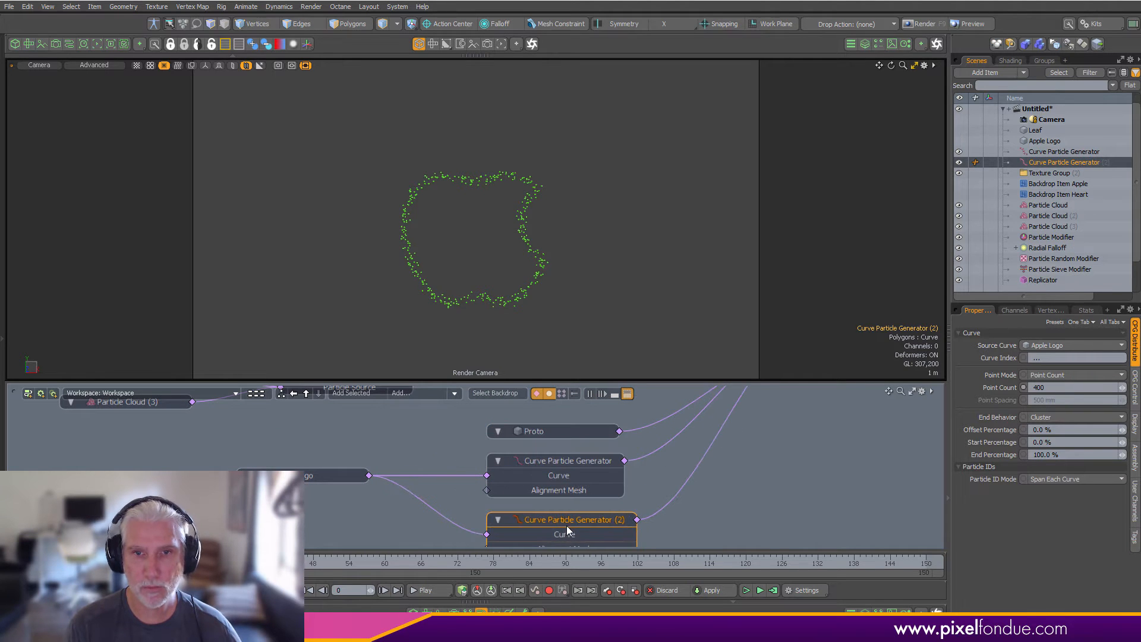
{"action": "left_click", "coordinate": [476, 532]}
{"action": "key", "text": "Delete"}
- Remove the curve generators' links to the Replicator, and connect only the duplicate generator to its Particle Source
{"action": "left_click_drag", "start_coordinate": [684, 496], "coordinate": [594, 511], "text": "ctrl+alt"}
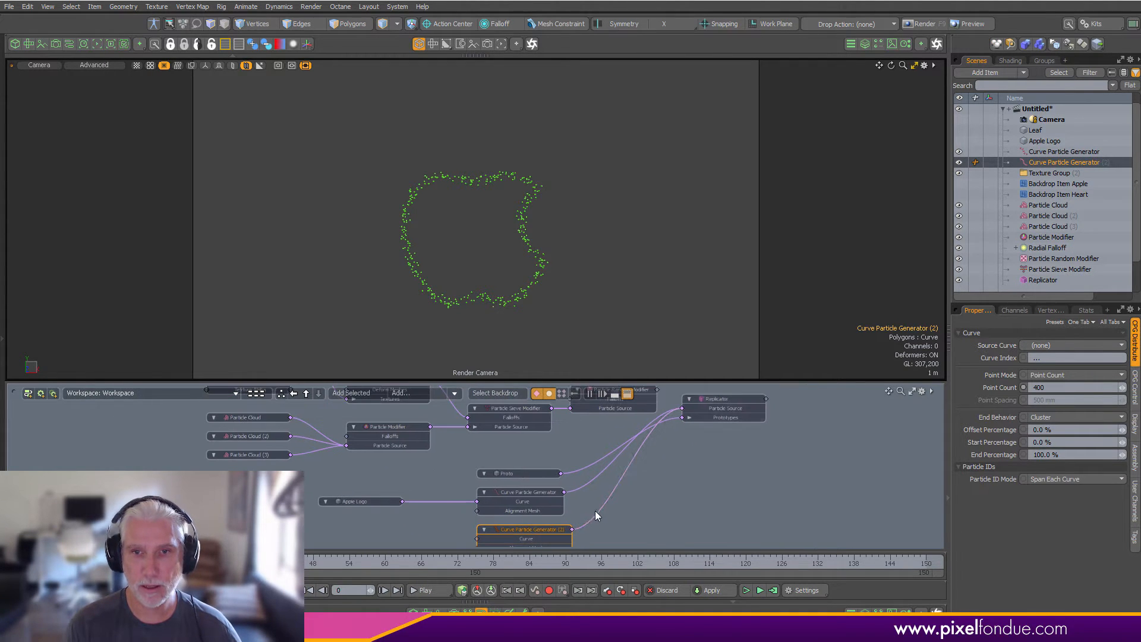
{"action": "left_click", "coordinate": [598, 514]}
{"action": "key", "text": "Delete"}
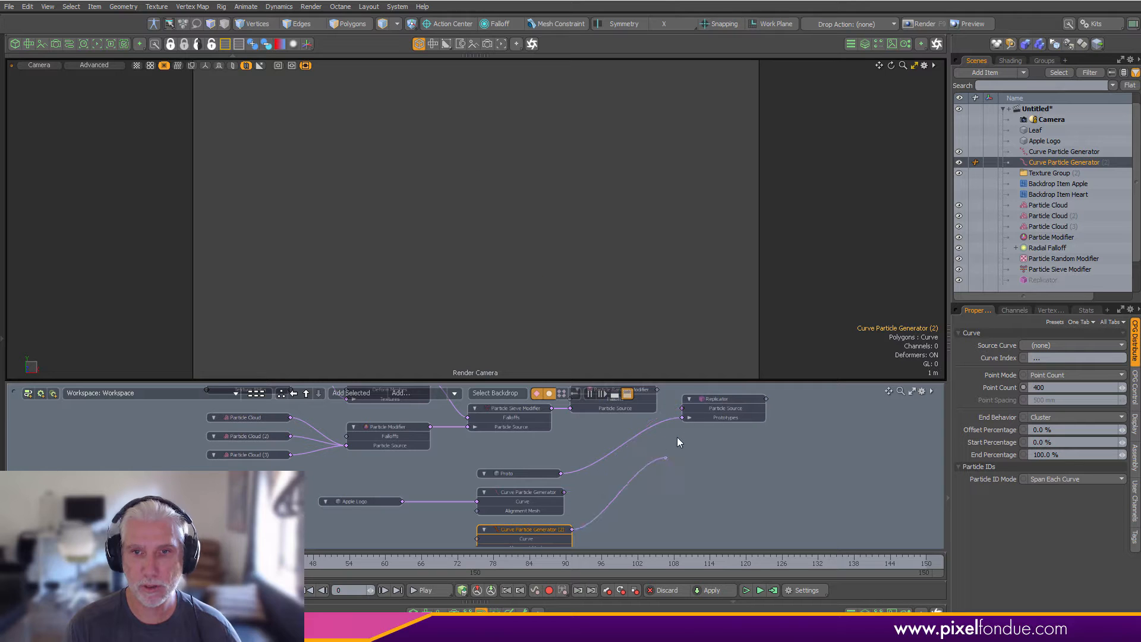
{"action": "left_click_drag", "start_coordinate": [676, 437], "coordinate": [704, 409]}
{"action": "left_click_drag", "start_coordinate": [678, 464], "coordinate": [722, 414], "text": "alt"}
{"action": "left_click_drag", "start_coordinate": [624, 463], "coordinate": [653, 463], "text": "ctrl+alt"}
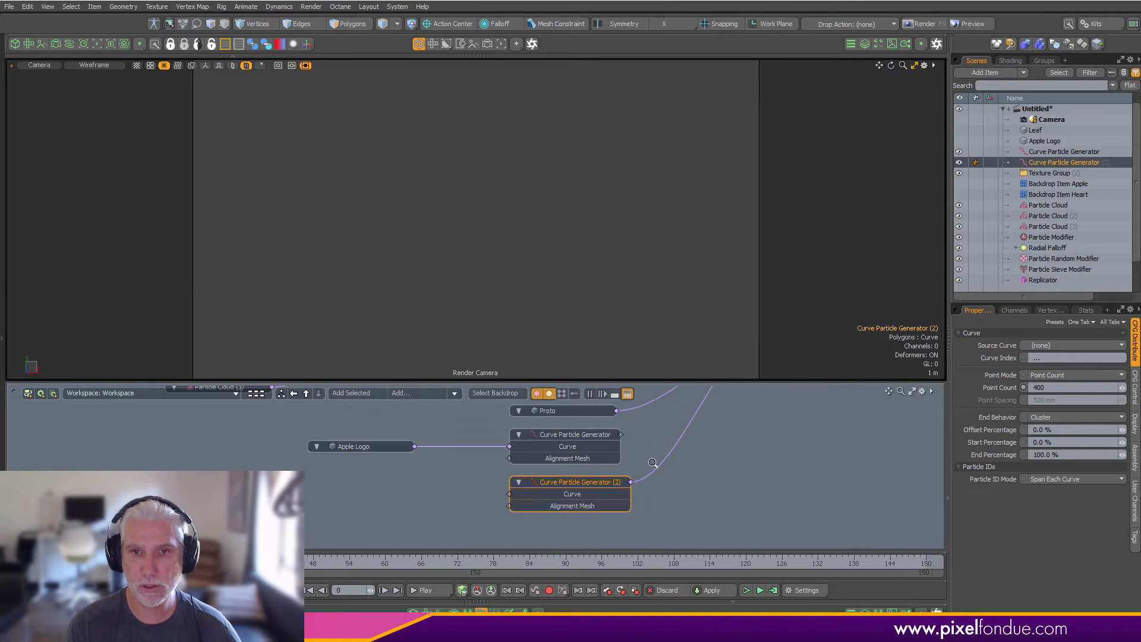
- Add the Leaf item to the schematic and connect it to the duplicate Curve Particle Generator's Curve input
{"action": "left_click_drag", "start_coordinate": [1017, 131], "coordinate": [318, 499]}
{"action": "left_click", "coordinate": [454, 492]}
{"action": "left_click_drag", "start_coordinate": [403, 494], "coordinate": [509, 494]}
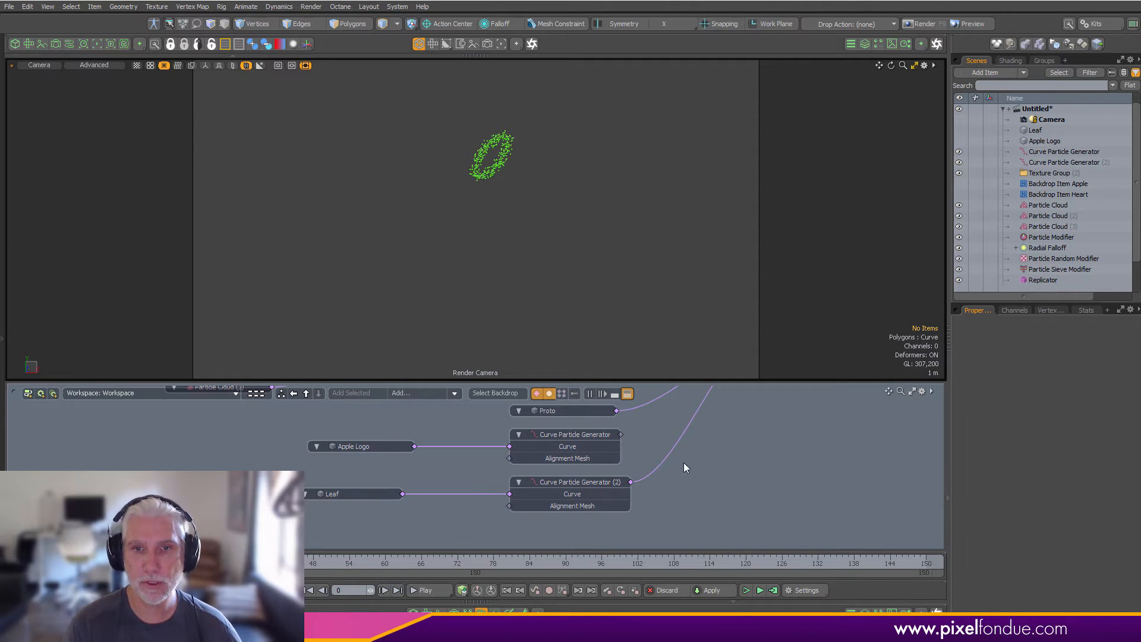
- Remove the duplicate Curve Particle Generator's link to the Replicator's Particle Source
{"action": "scroll", "coordinate": [683, 465], "scroll_direction": "down", "scroll_amount": 2}
{"action": "left_click_drag", "start_coordinate": [667, 466], "coordinate": [667, 535], "text": "alt"}
{"action": "scroll", "coordinate": [636, 475], "scroll_direction": "down", "scroll_amount": 3}
{"action": "scroll", "coordinate": [654, 475], "scroll_direction": "up", "scroll_amount": 2}
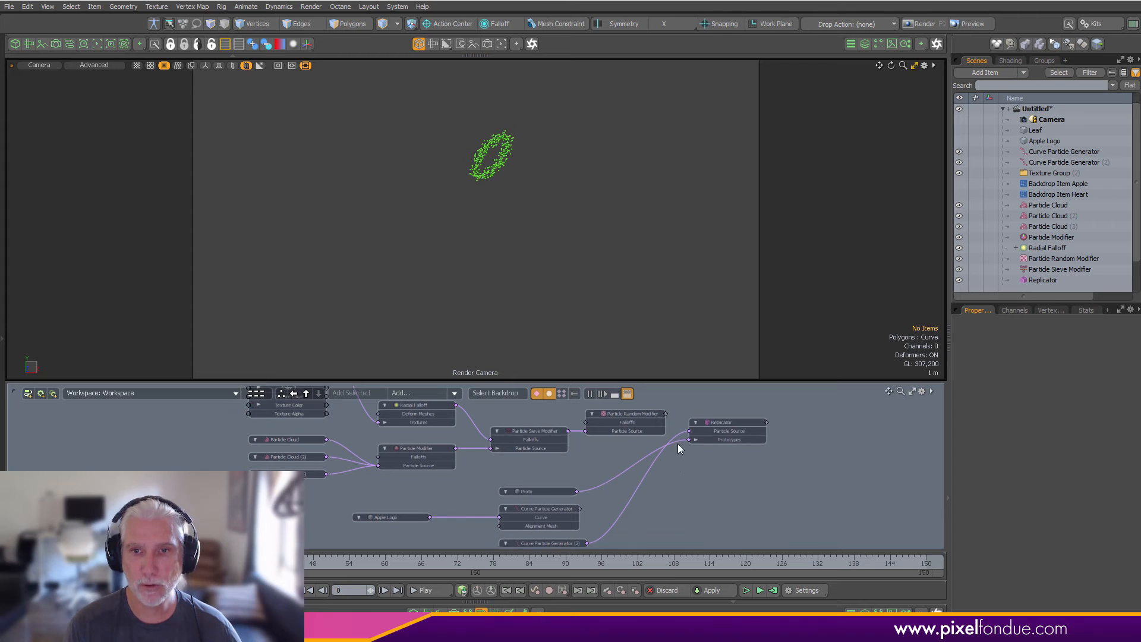
{"action": "left_click", "coordinate": [650, 471]}
{"action": "key", "text": "Delete"}
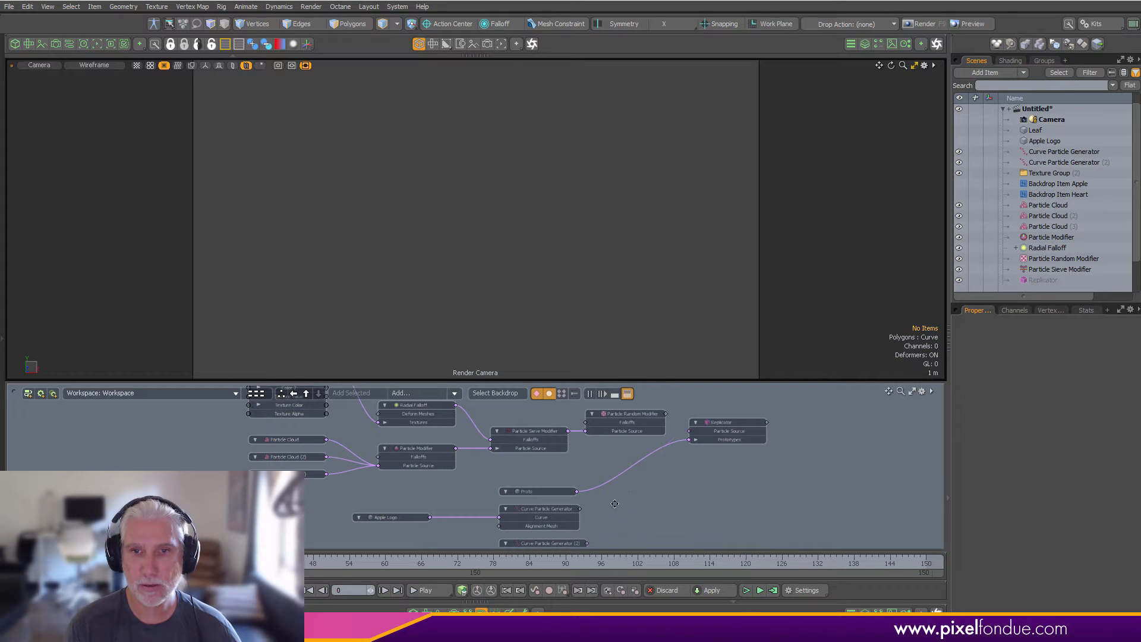
- Rearrange the schematic so the curve generator nodes sit beneath the Particle Modifier, clear of the Proto node
{"action": "scroll", "coordinate": [614, 504], "scroll_direction": "up", "scroll_amount": 5}
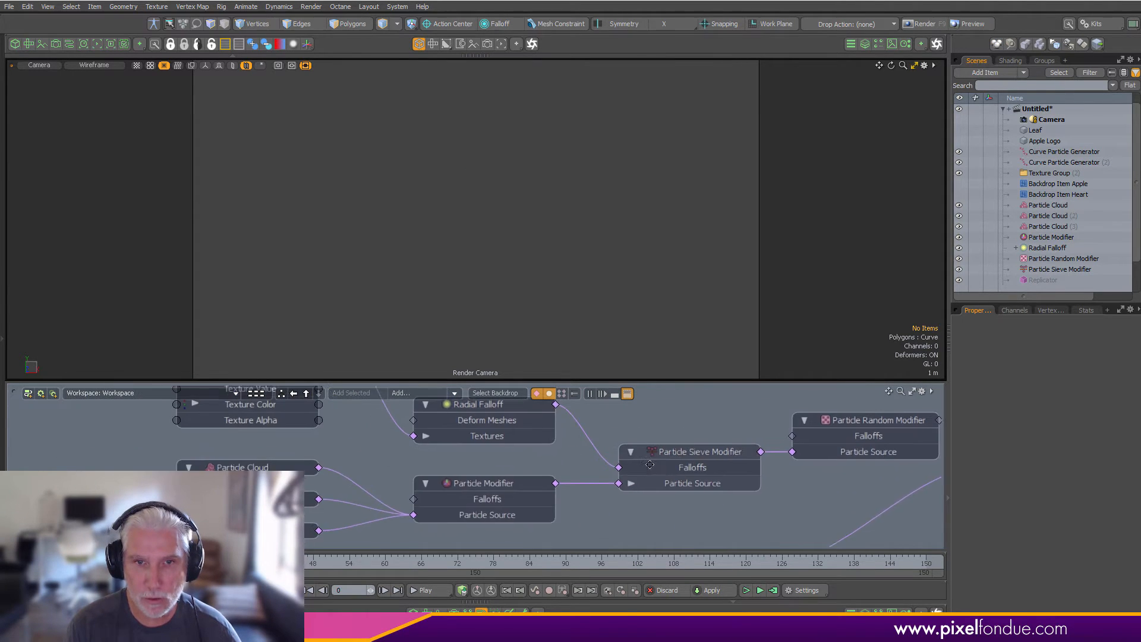
{"action": "left_click_drag", "start_coordinate": [649, 465], "coordinate": [679, 456], "text": "alt"}
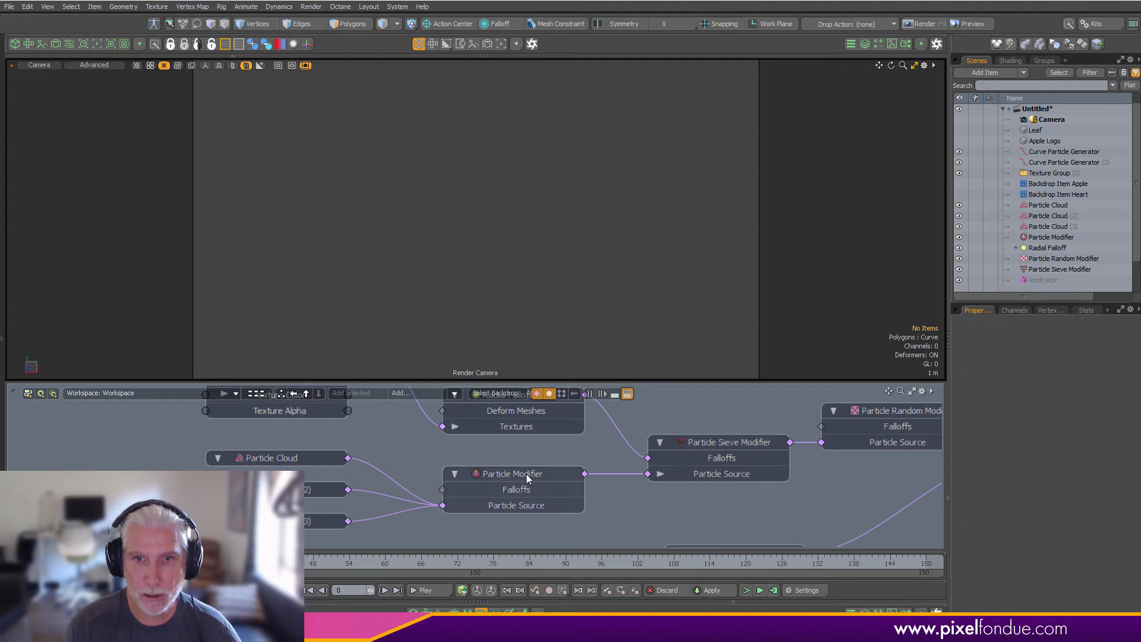
{"action": "scroll", "coordinate": [678, 485], "scroll_direction": "down", "scroll_amount": 3}
{"action": "left_click_drag", "start_coordinate": [683, 511], "coordinate": [632, 462], "text": "alt"}
{"action": "scroll", "coordinate": [661, 450], "scroll_direction": "down", "scroll_amount": 3}
{"action": "left_click_drag", "start_coordinate": [463, 485], "coordinate": [722, 537]}
{"action": "left_click_drag", "start_coordinate": [672, 482], "coordinate": [533, 498]}
- Connect both Curve Particle Generators to the Particle Modifier's Particle Source, and shift the curve and generator nodes away from the modifier
{"action": "left_click", "coordinate": [600, 494]}
{"action": "left_click", "coordinate": [551, 491]}
{"action": "left_click", "coordinate": [565, 526], "text": "shift"}
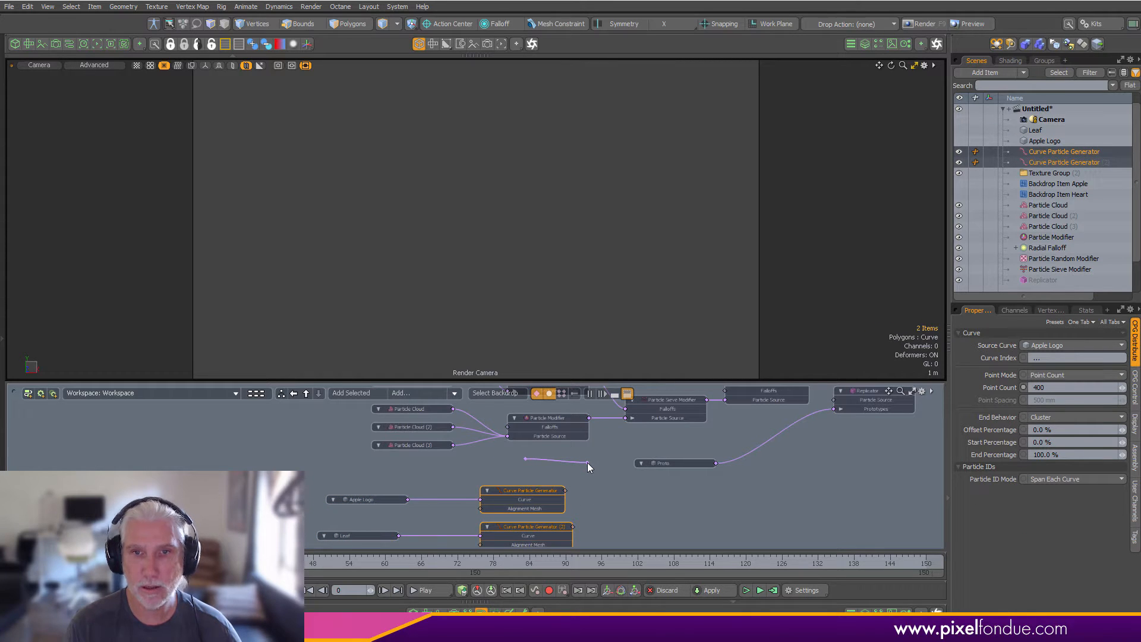
{"action": "left_click_drag", "start_coordinate": [539, 446], "coordinate": [554, 436]}
{"action": "left_click_drag", "start_coordinate": [431, 497], "coordinate": [487, 474], "text": "alt"}
{"action": "left_click_drag", "start_coordinate": [337, 527], "coordinate": [512, 483]}
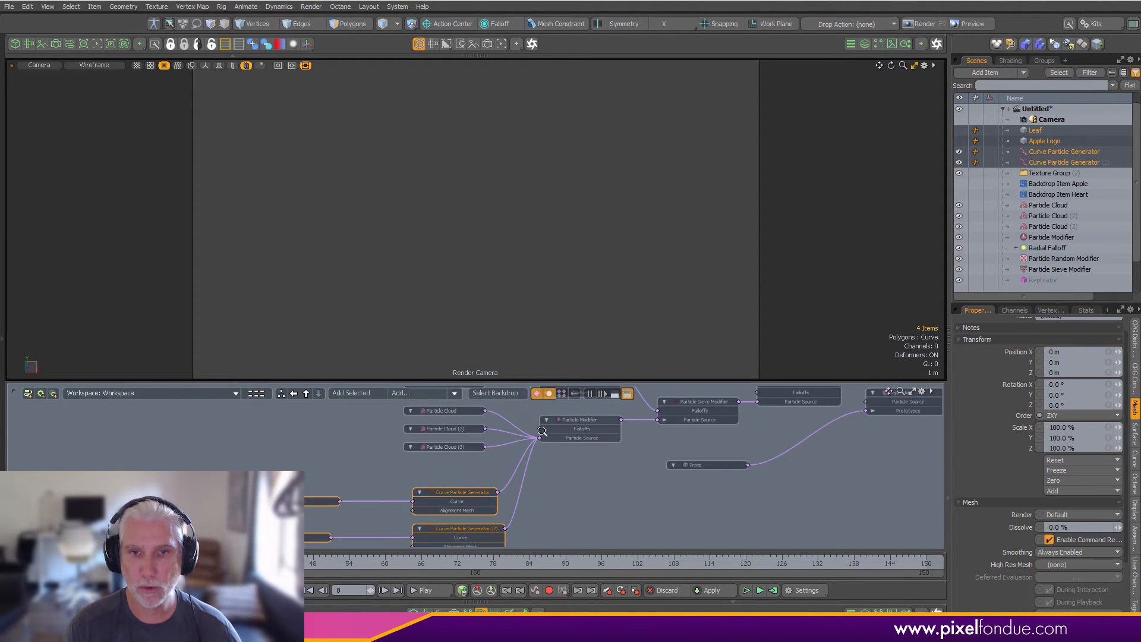
- Connect the Particle Random Modifier's output to the Replicator's Particle Source
{"action": "scroll", "coordinate": [550, 437], "scroll_direction": "up", "scroll_amount": 5}
{"action": "scroll", "coordinate": [594, 446], "scroll_direction": "down", "scroll_amount": 1}
{"action": "left_click_drag", "start_coordinate": [621, 455], "coordinate": [464, 500], "text": "alt"}
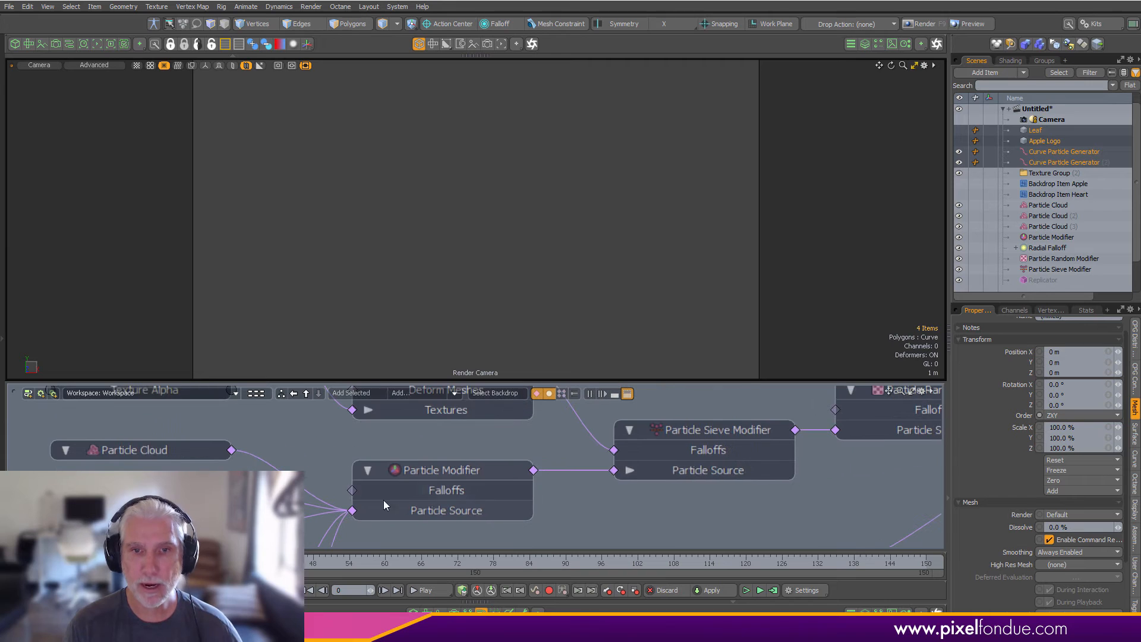
{"action": "left_click", "coordinate": [457, 473]}
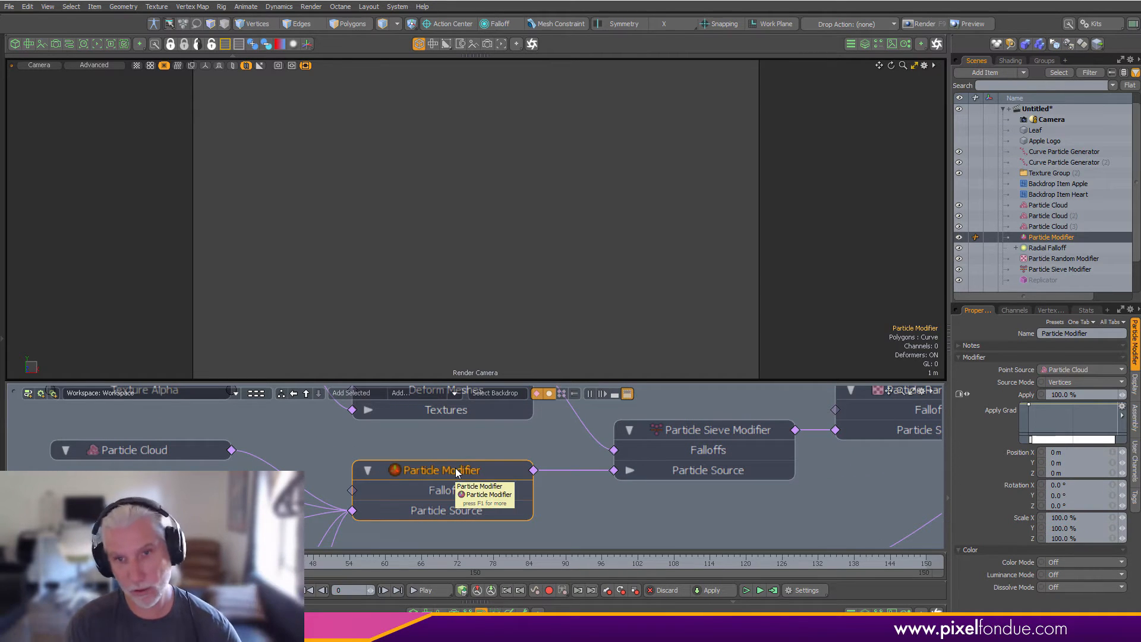
{"action": "scroll", "coordinate": [774, 507], "scroll_direction": "down", "scroll_amount": 5}
{"action": "left_click_drag", "start_coordinate": [751, 446], "coordinate": [694, 445], "text": "alt"}
{"action": "left_click_drag", "start_coordinate": [693, 445], "coordinate": [368, 432], "text": "alt"}
{"action": "left_click_drag", "start_coordinate": [367, 432], "coordinate": [530, 446], "text": "ctrl+alt"}
{"action": "left_click", "coordinate": [531, 446]}
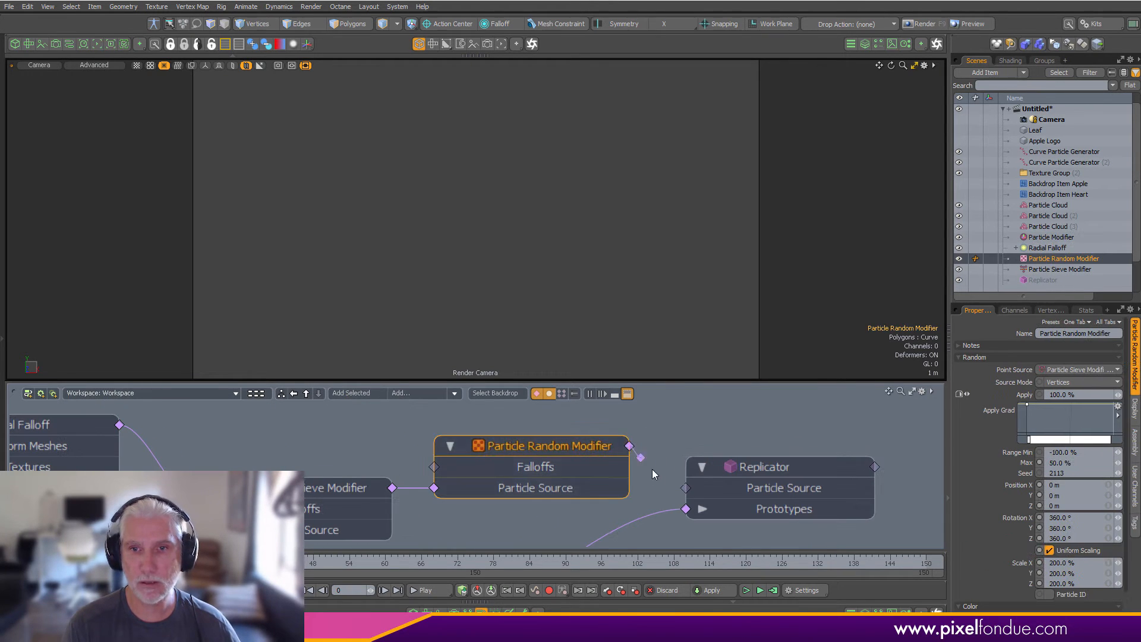
{"action": "left_click_drag", "start_coordinate": [651, 469], "coordinate": [685, 487]}
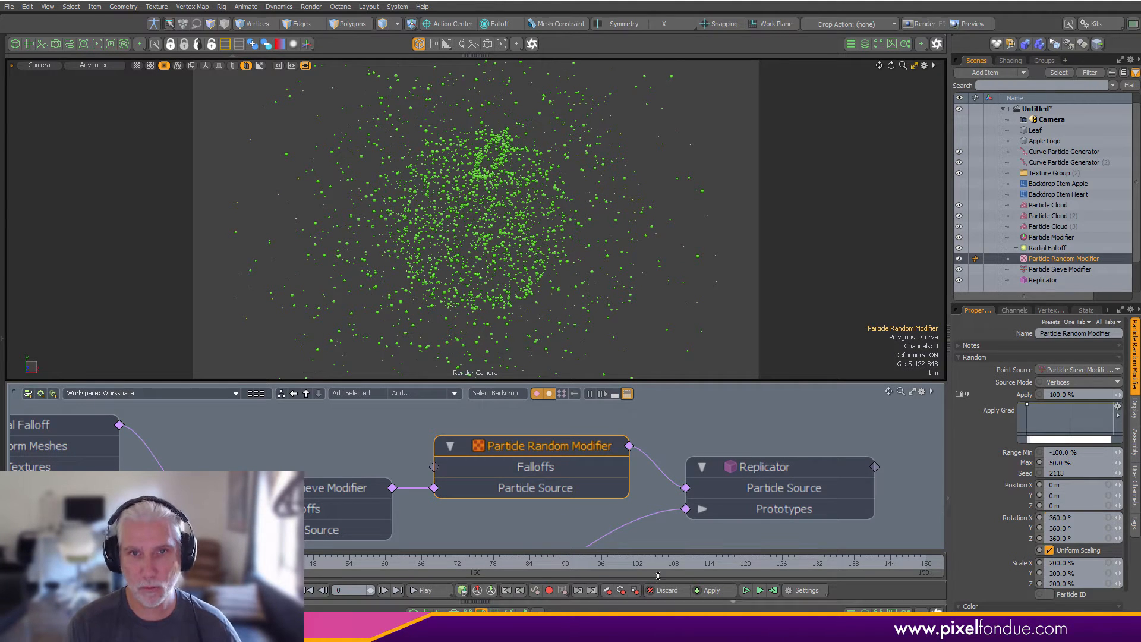
- Remove the three Particle Cloud links from the Particle Modifier's Particle Source
{"action": "scroll", "coordinate": [541, 517], "scroll_direction": "down", "scroll_amount": 5}
{"action": "left_click_drag", "start_coordinate": [541, 517], "coordinate": [624, 427], "text": "alt"}
{"action": "left_click_drag", "start_coordinate": [380, 527], "coordinate": [411, 550], "text": "alt"}
{"action": "scroll", "coordinate": [412, 550], "scroll_direction": "up", "scroll_amount": 2}
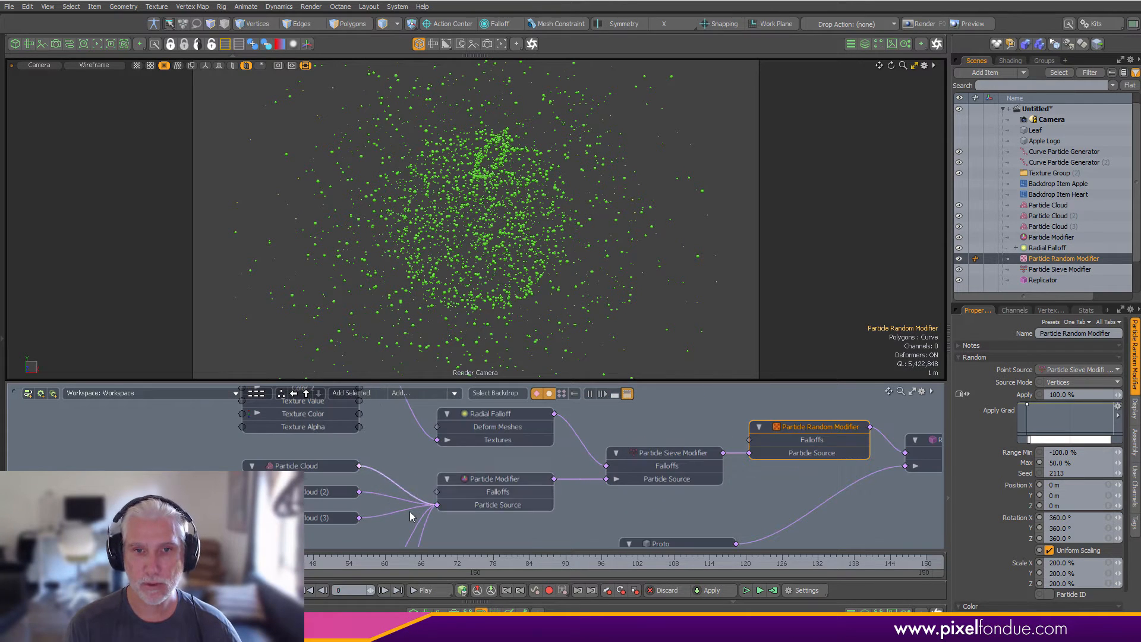
{"action": "scroll", "coordinate": [409, 511], "scroll_direction": "up", "scroll_amount": 2}
{"action": "left_click_drag", "start_coordinate": [391, 500], "coordinate": [391, 501]}
{"action": "left_click_drag", "start_coordinate": [416, 495], "coordinate": [398, 493]}
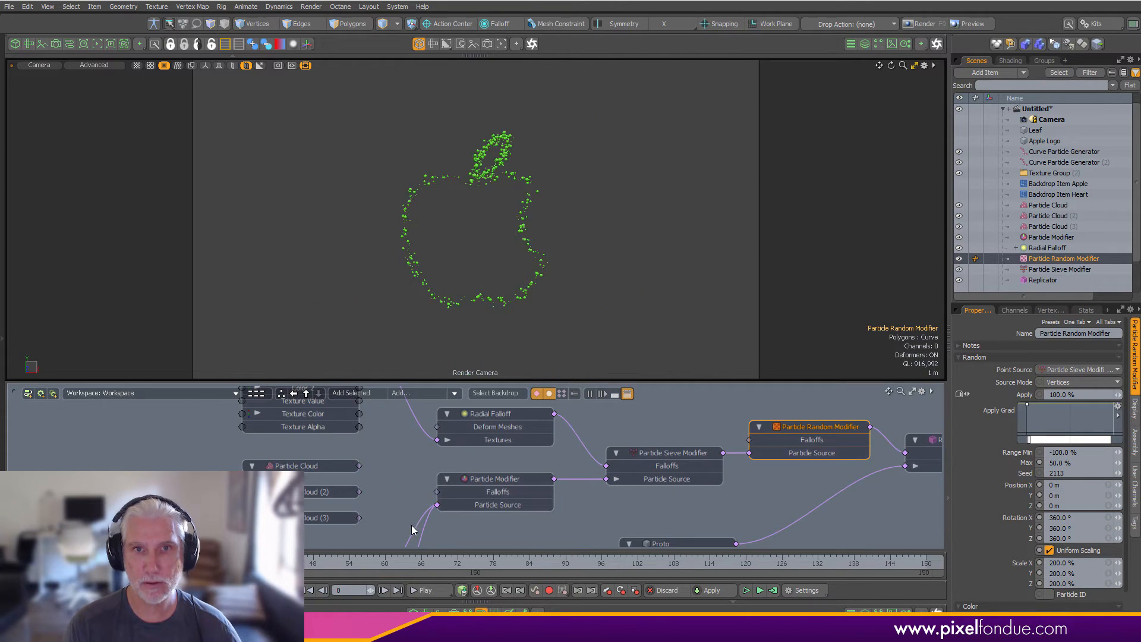
- Undo the removal of the three Particle Cloud links
{"action": "key", "text": "ctrl+z"}
{"action": "key", "text": "ctrl+z"}
{"action": "key", "text": "ctrl+z"}
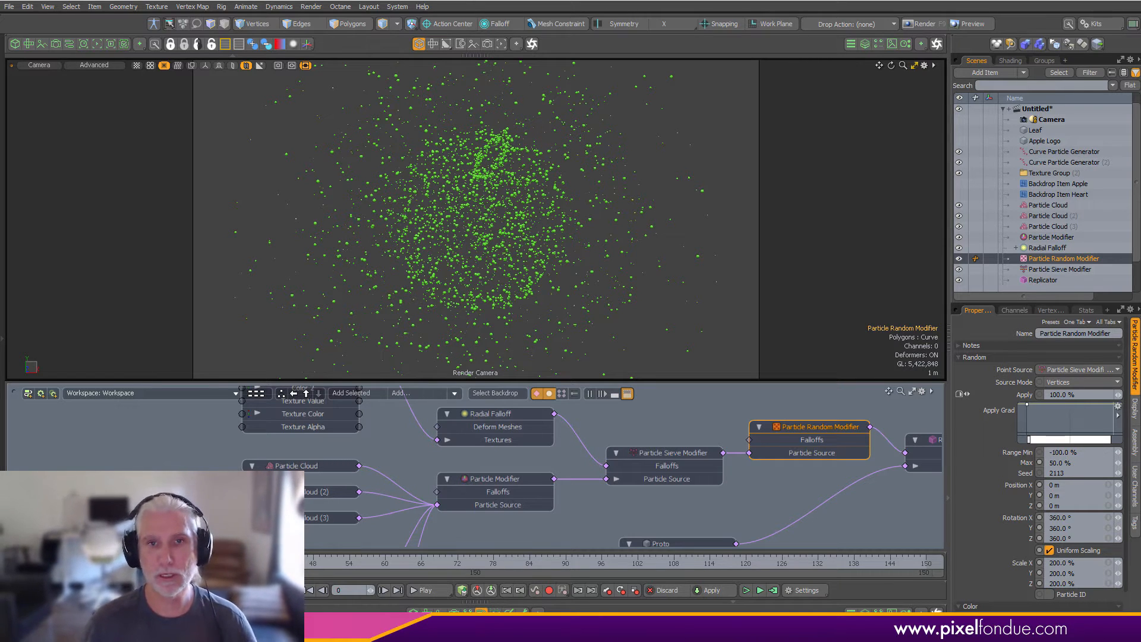
- Show a widened render preview beside the camera viewport, hide the schematic, and start the preview rendering
{"action": "left_click", "coordinate": [96, 44]}
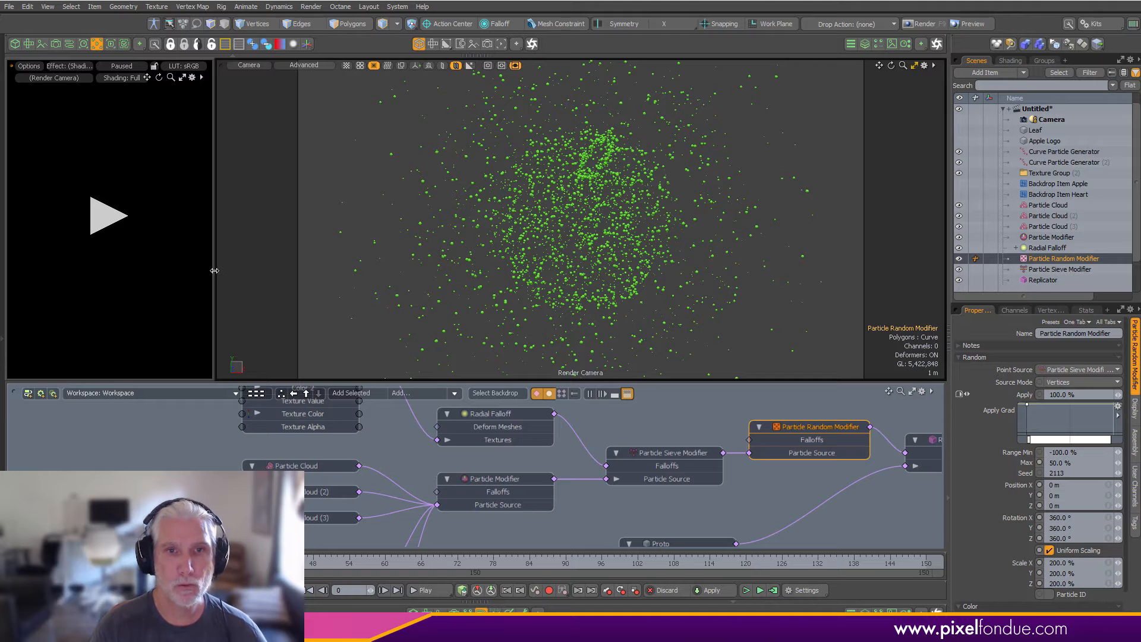
{"action": "left_click_drag", "start_coordinate": [214, 271], "coordinate": [432, 271]}
{"action": "left_click", "coordinate": [481, 612]}
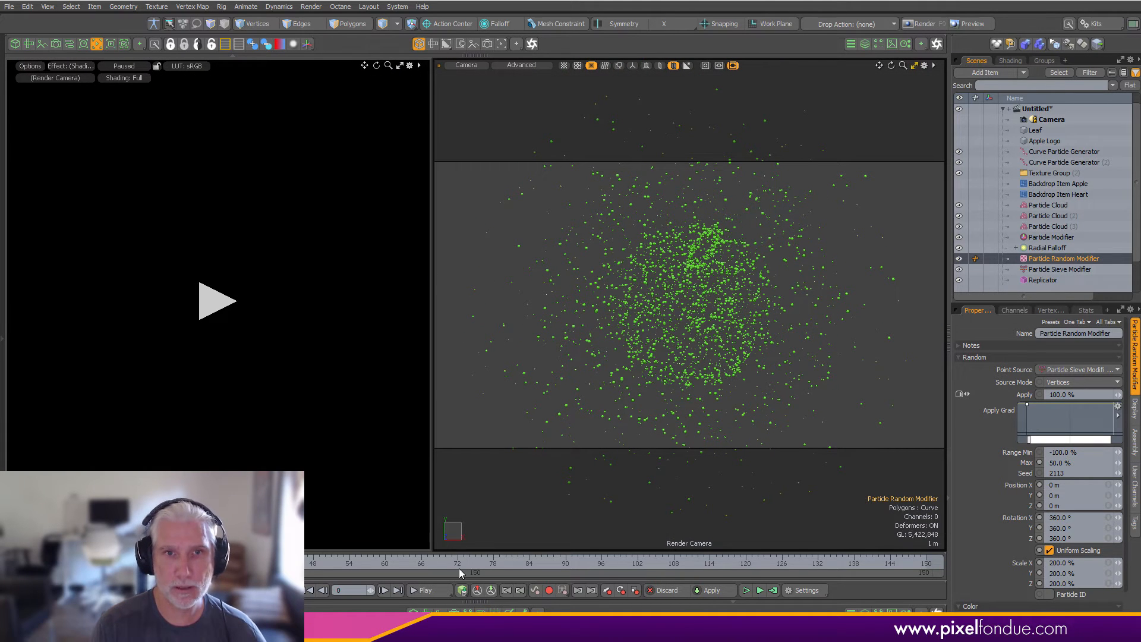
{"action": "left_click", "coordinate": [201, 304]}
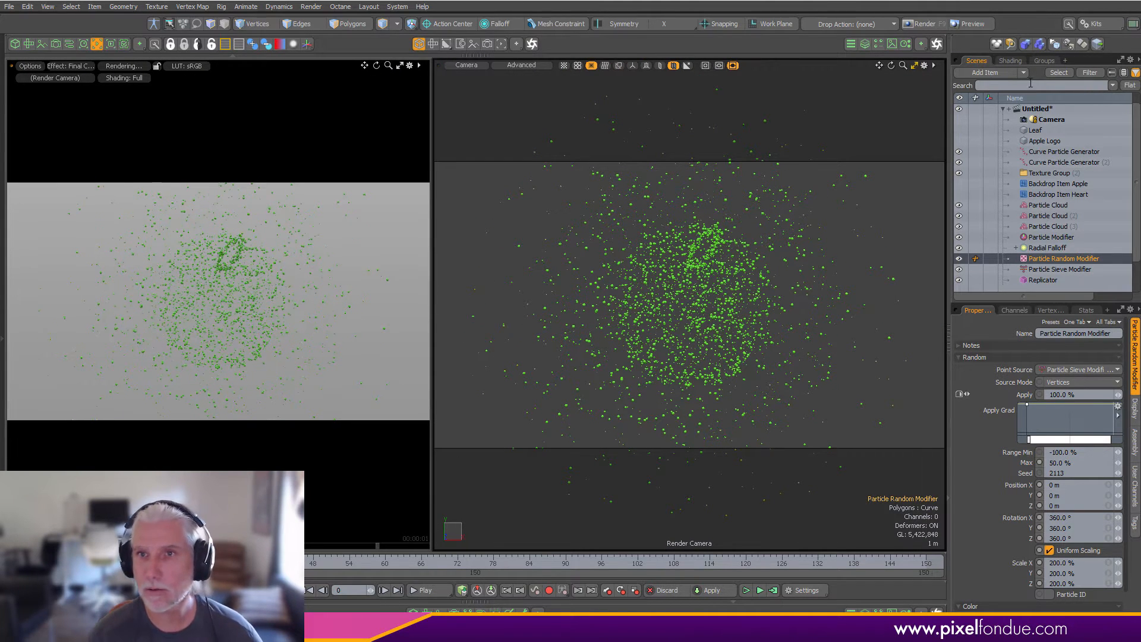
- Apply the Black preset to the Environment Material in the Shader Tree
{"action": "left_click", "coordinate": [1010, 60]}
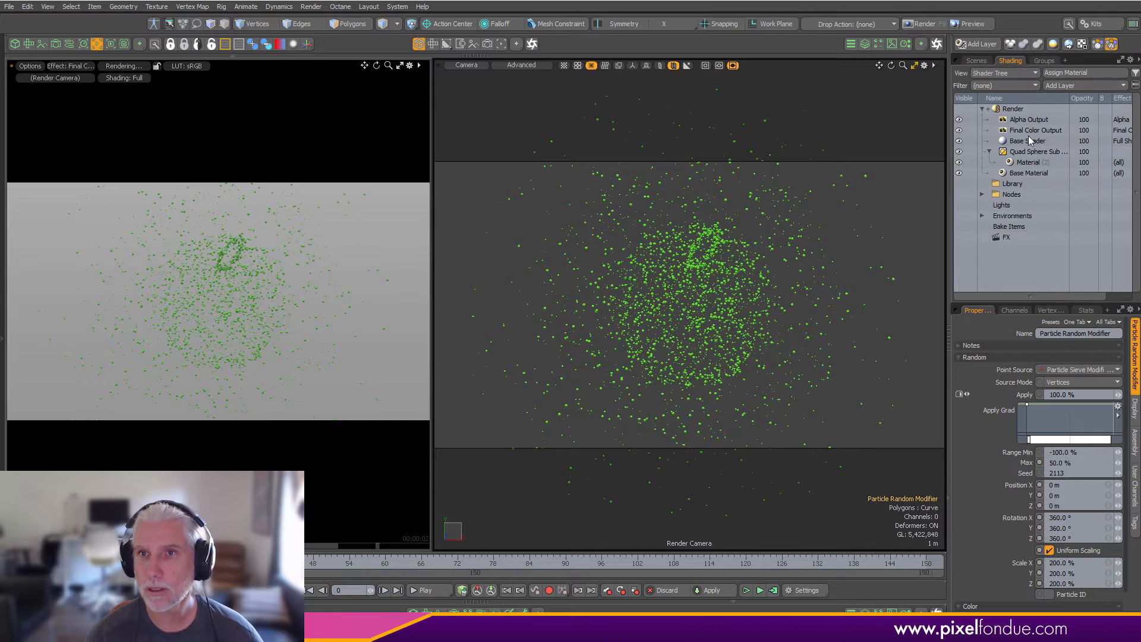
{"action": "left_click", "coordinate": [983, 216]}
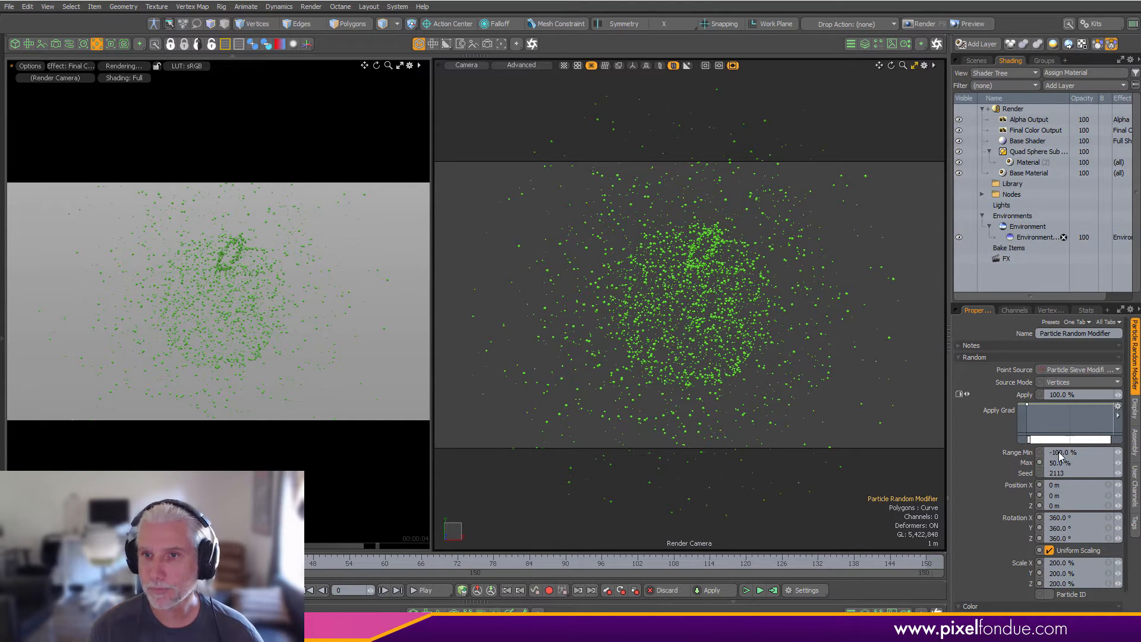
{"action": "left_click", "coordinate": [1037, 237]}
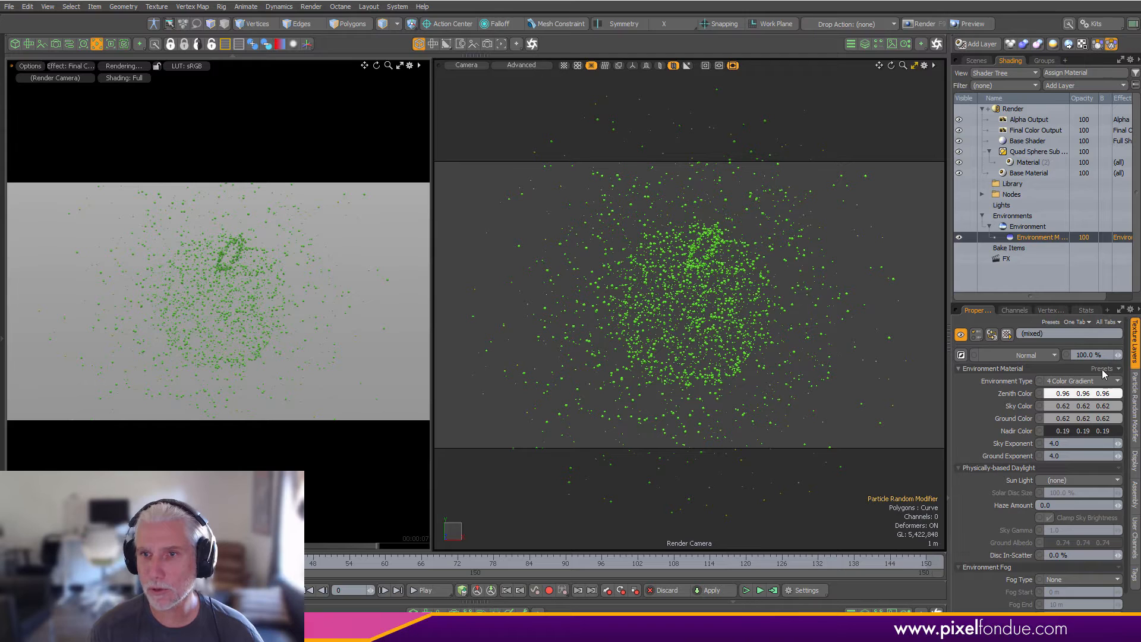
{"action": "left_click", "coordinate": [1102, 371]}
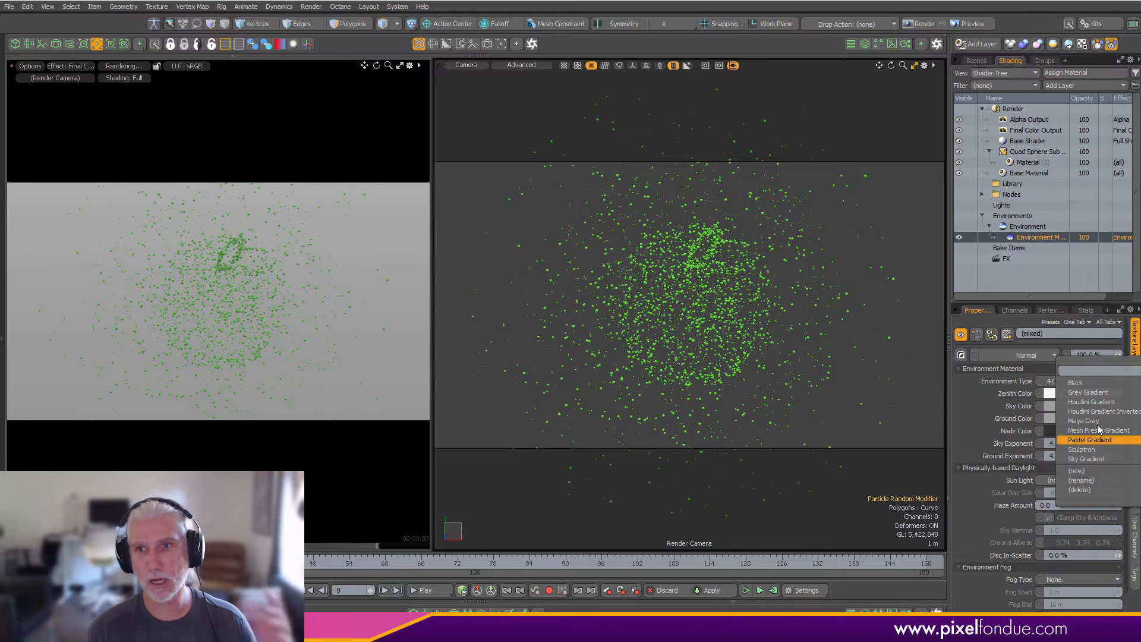
{"action": "left_click", "coordinate": [1102, 383]}
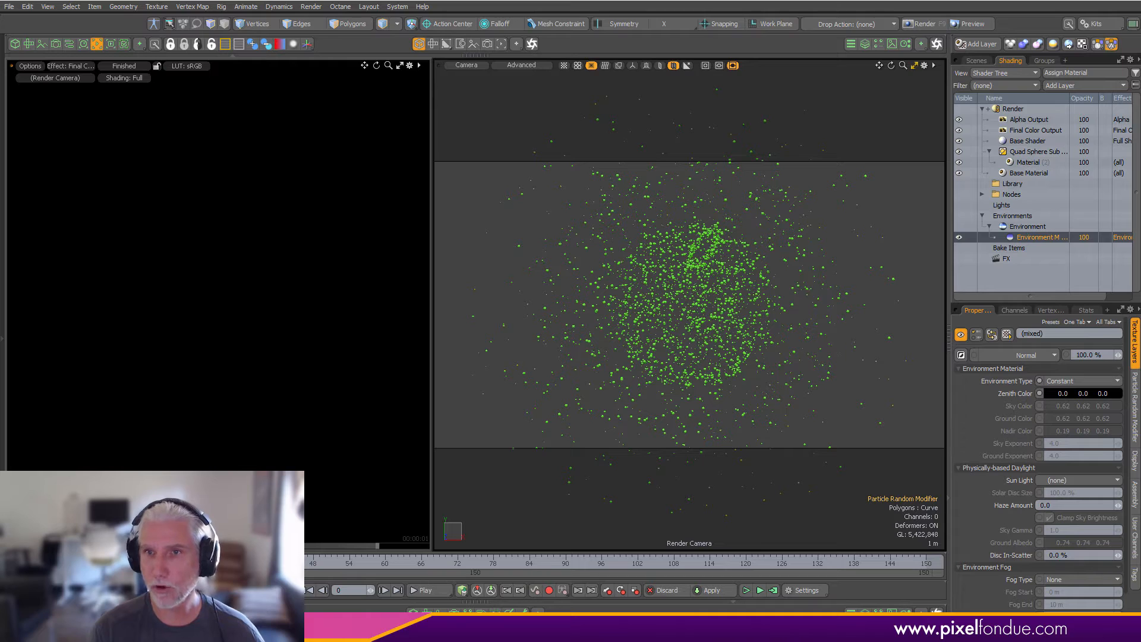
- Set the sphere Material's Diffuse Amount, Specular Amount and Fresnel to 0%
{"action": "left_click", "coordinate": [1040, 162]}
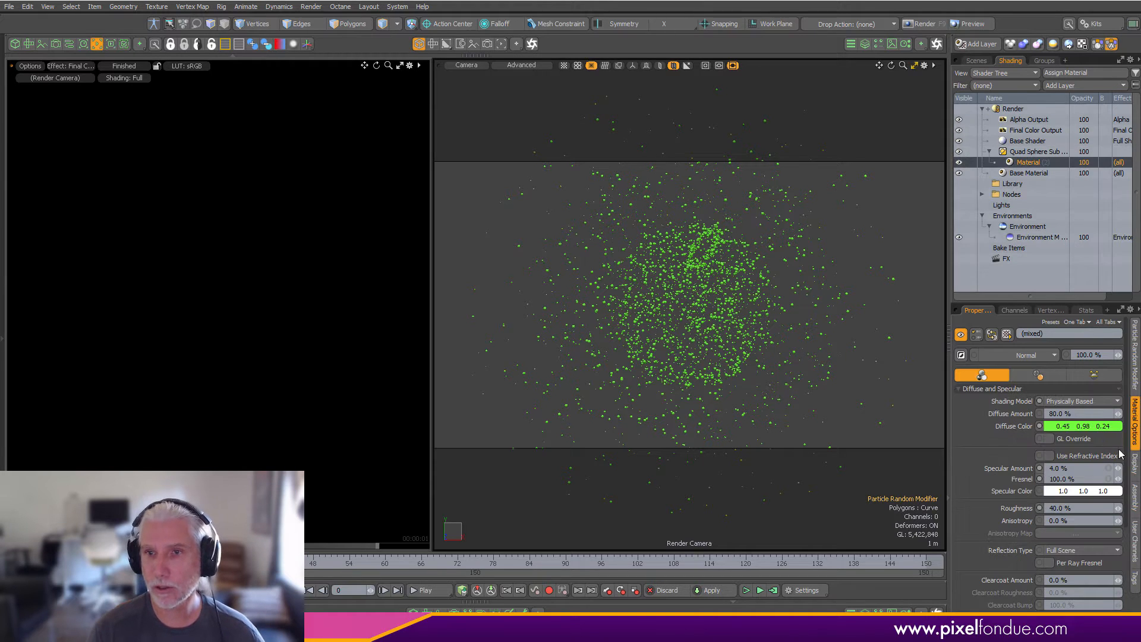
{"action": "left_click_drag", "start_coordinate": [1082, 426], "coordinate": [943, 431], "text": "ctrl"}
{"action": "type", "text": "0"}
{"action": "key", "text": "Return"}
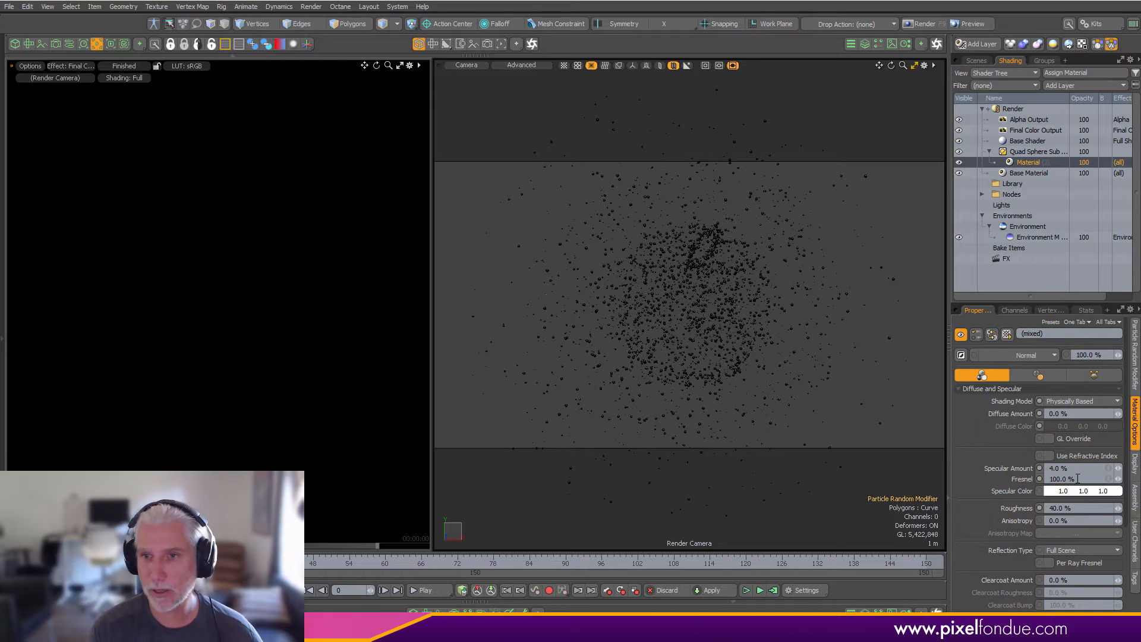
{"action": "left_click", "coordinate": [1086, 466]}
{"action": "type", "text": "0"}
{"action": "key", "text": "Return"}
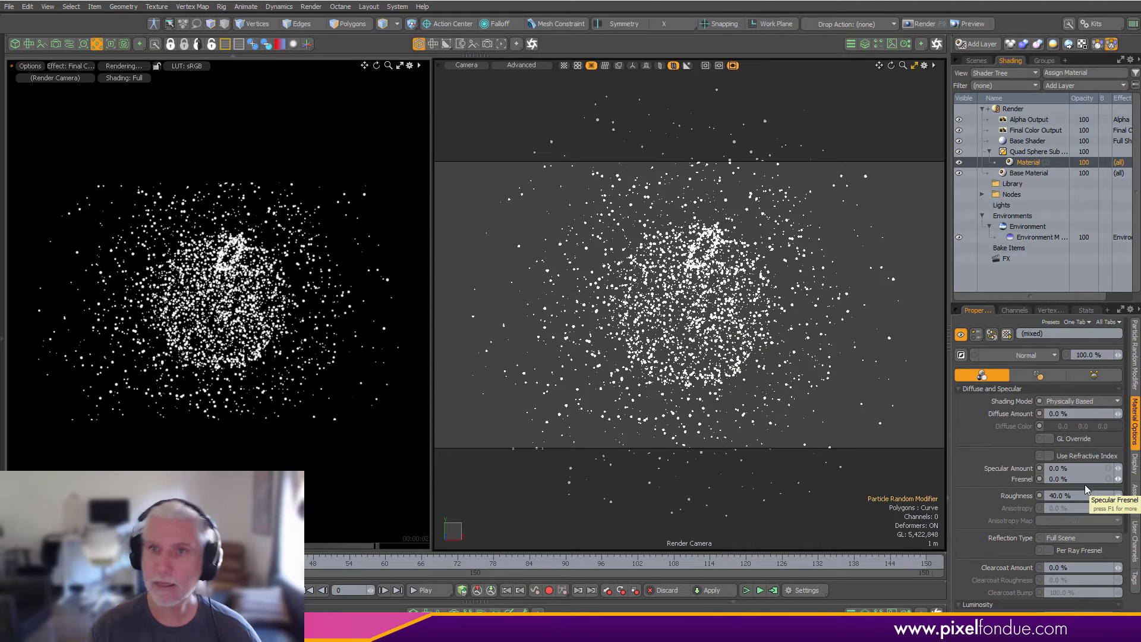
- Add a Variation Texture above the sphere Material and set its effect to Luminous Color
{"action": "left_click", "coordinate": [1061, 86]}
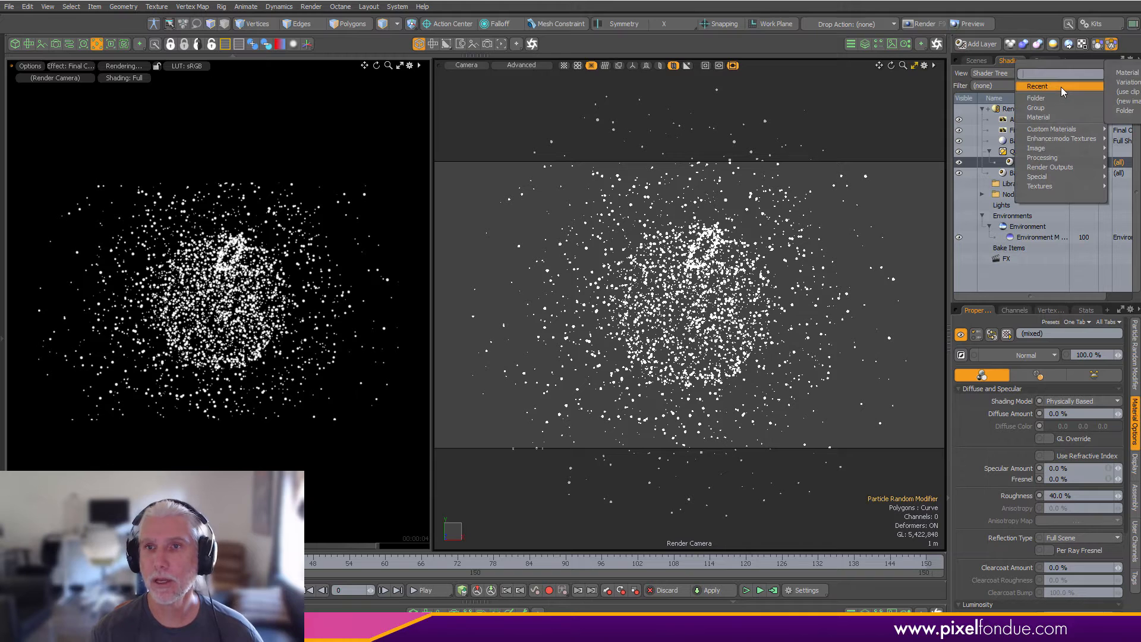
{"action": "mouse_move", "coordinate": [1046, 158]}
{"action": "left_click", "coordinate": [1128, 192]}
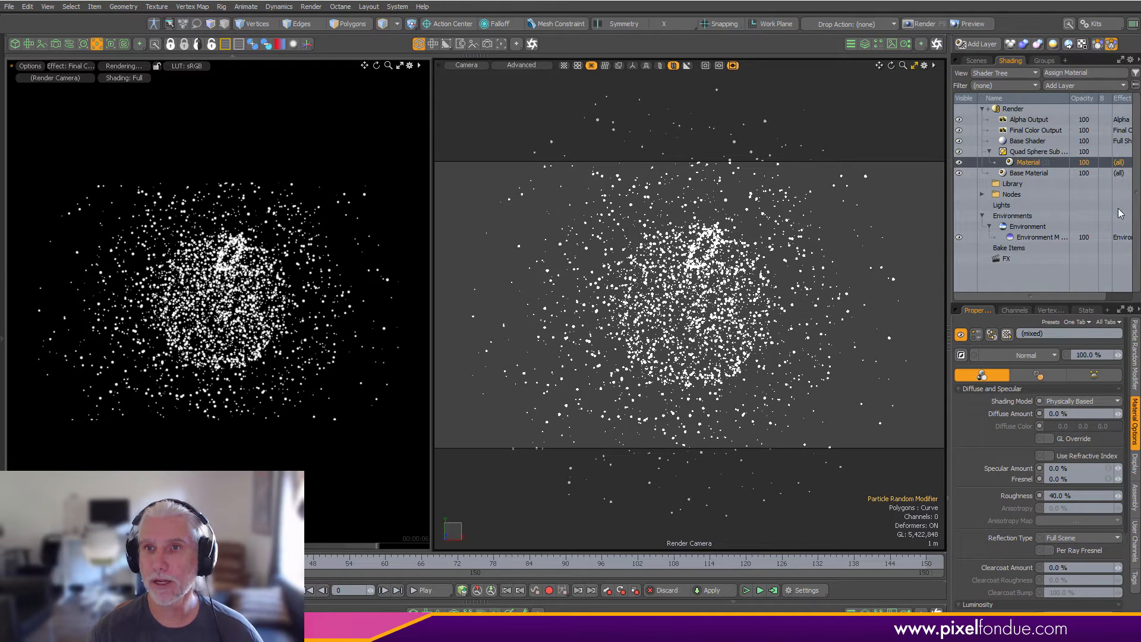
{"action": "left_click", "coordinate": [1114, 164]}
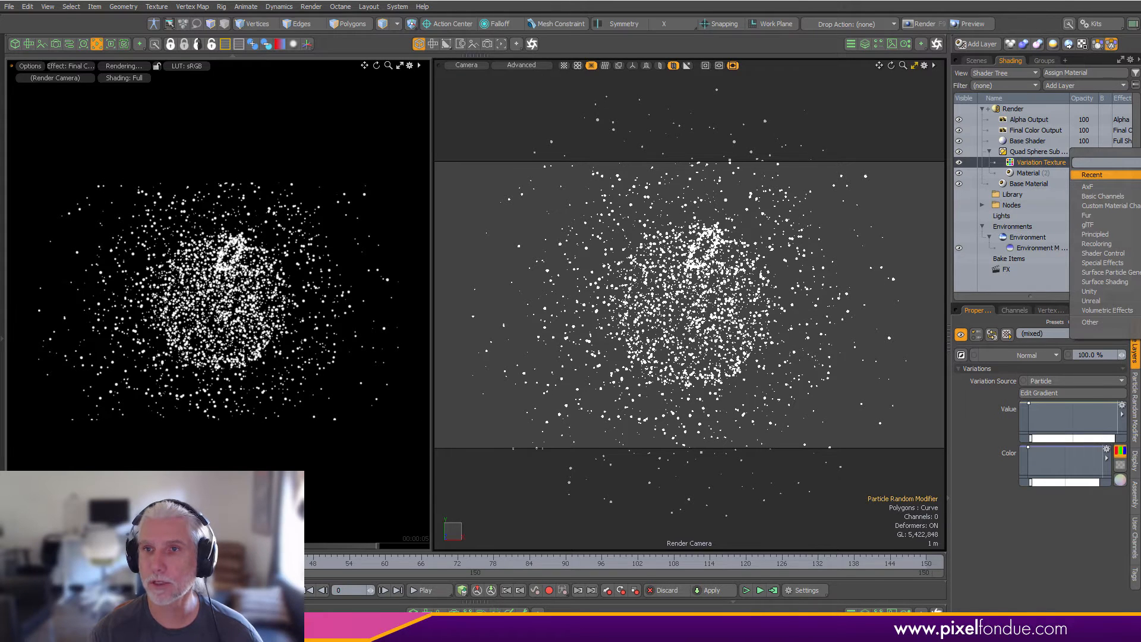
{"action": "left_click", "coordinate": [1139, 178]}
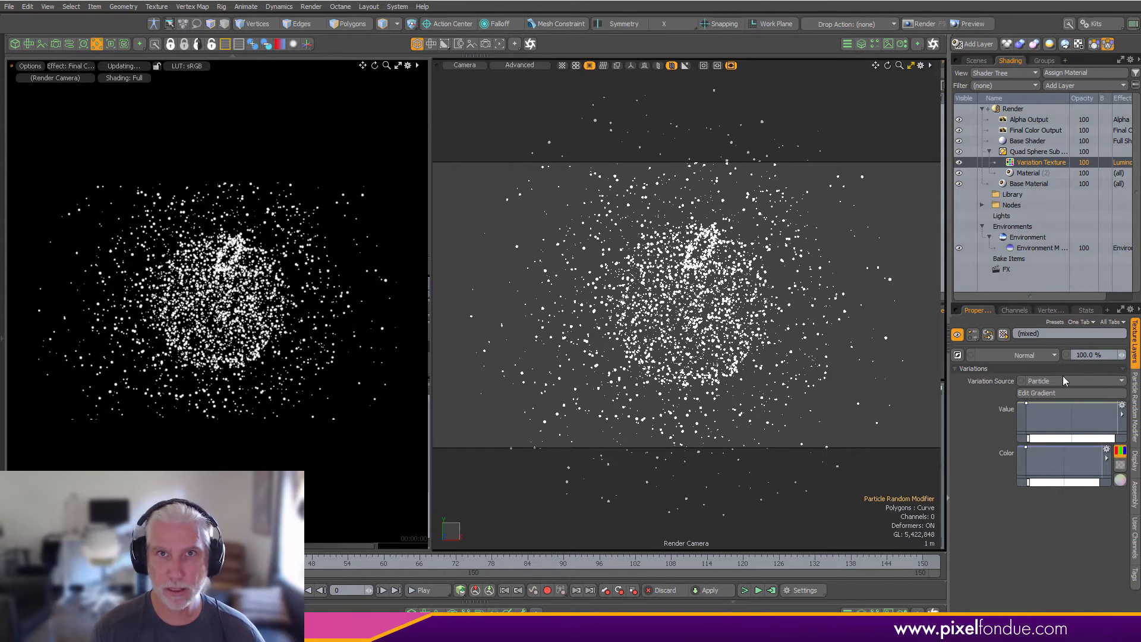
- Load the Temp Grade preset into the Variation Texture's Color gradient and select the gradient's last key
{"action": "left_click", "coordinate": [1037, 392]}
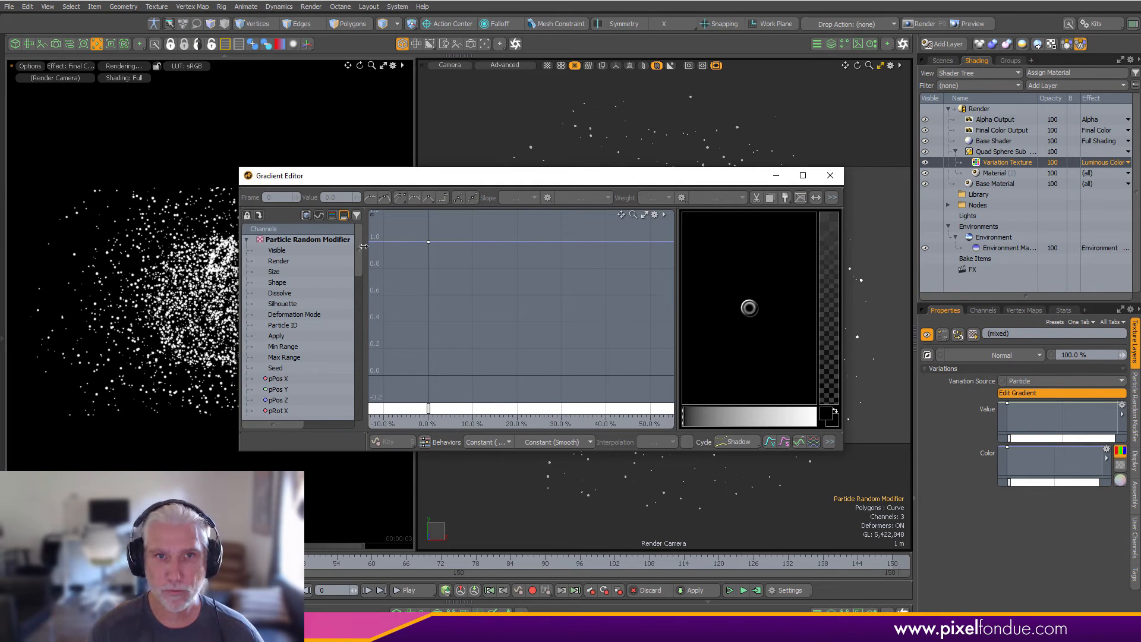
{"action": "left_click", "coordinate": [830, 175]}
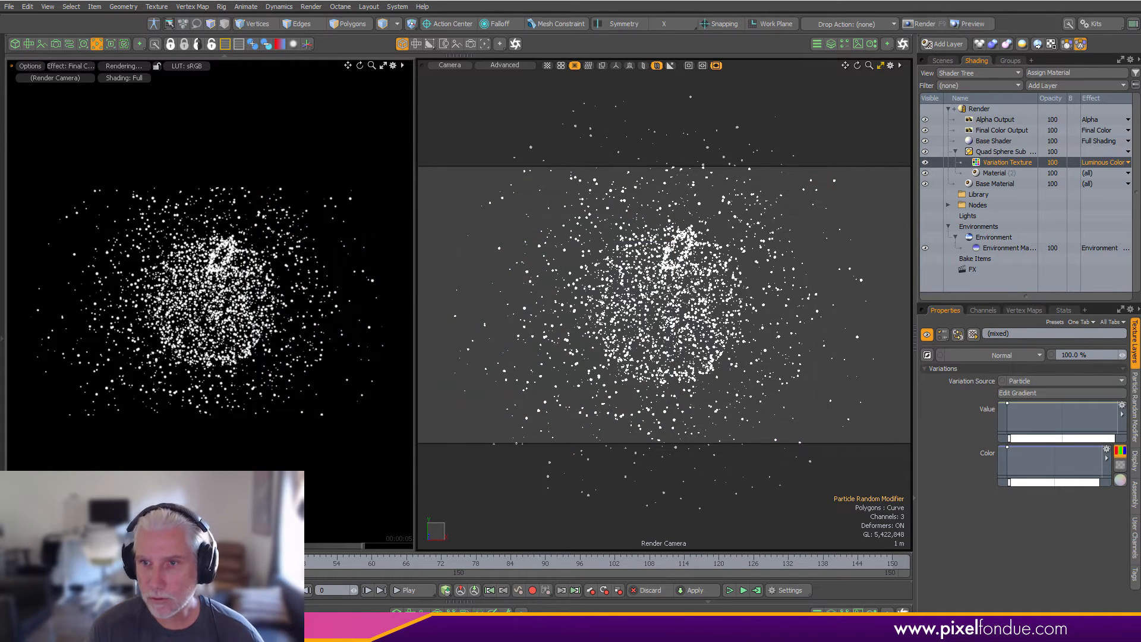
{"action": "left_click", "coordinate": [1106, 457]}
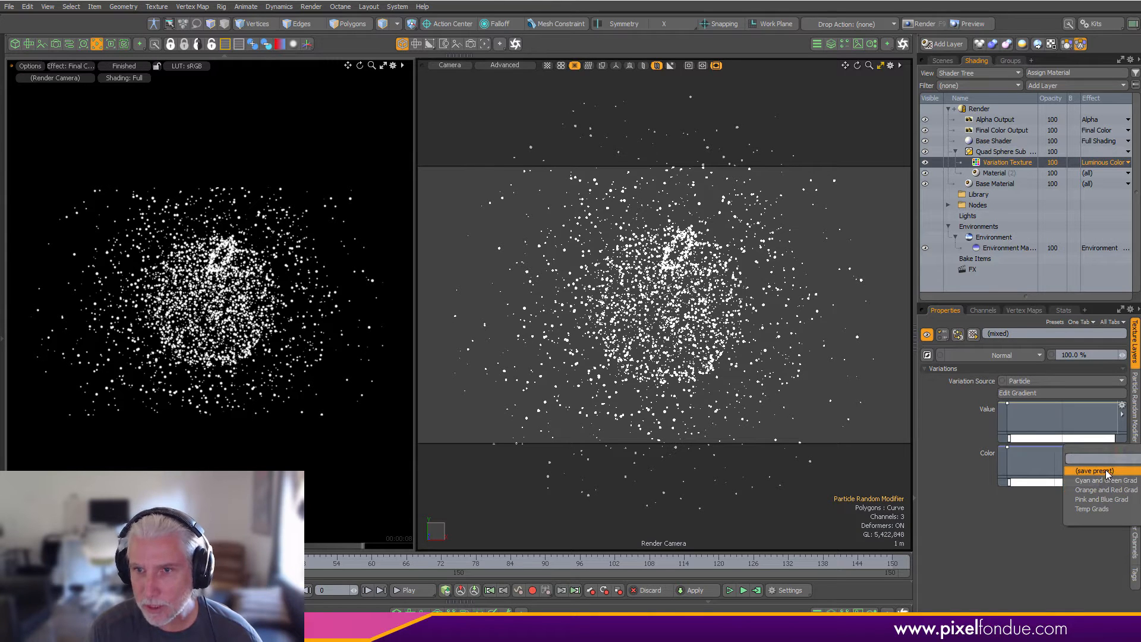
{"action": "left_click", "coordinate": [1102, 509]}
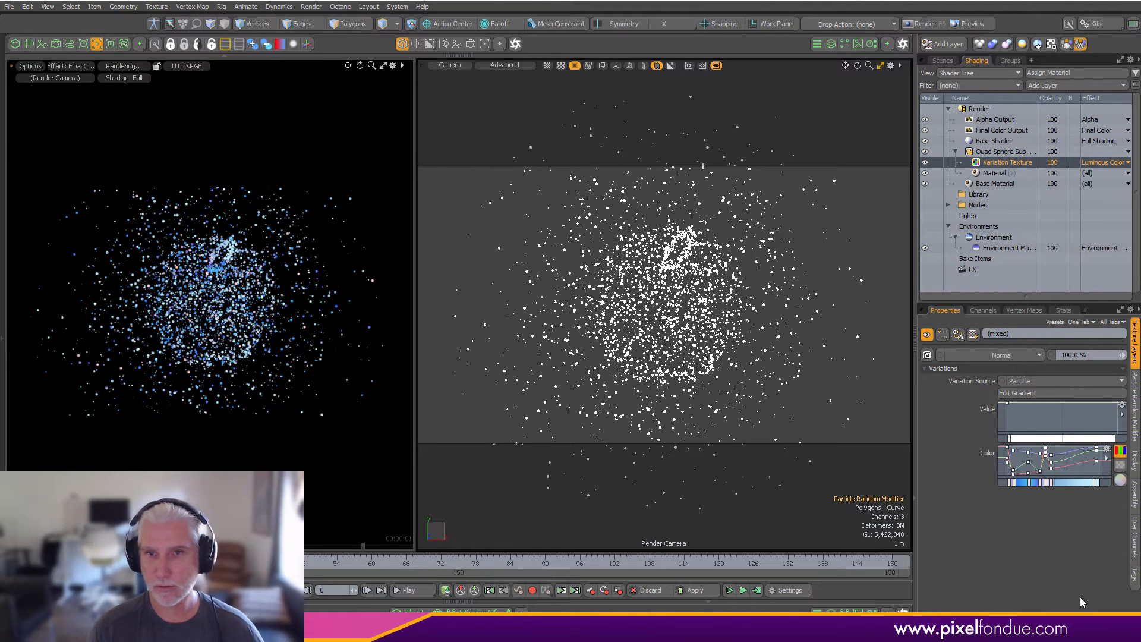
{"action": "left_click", "coordinate": [1097, 462]}
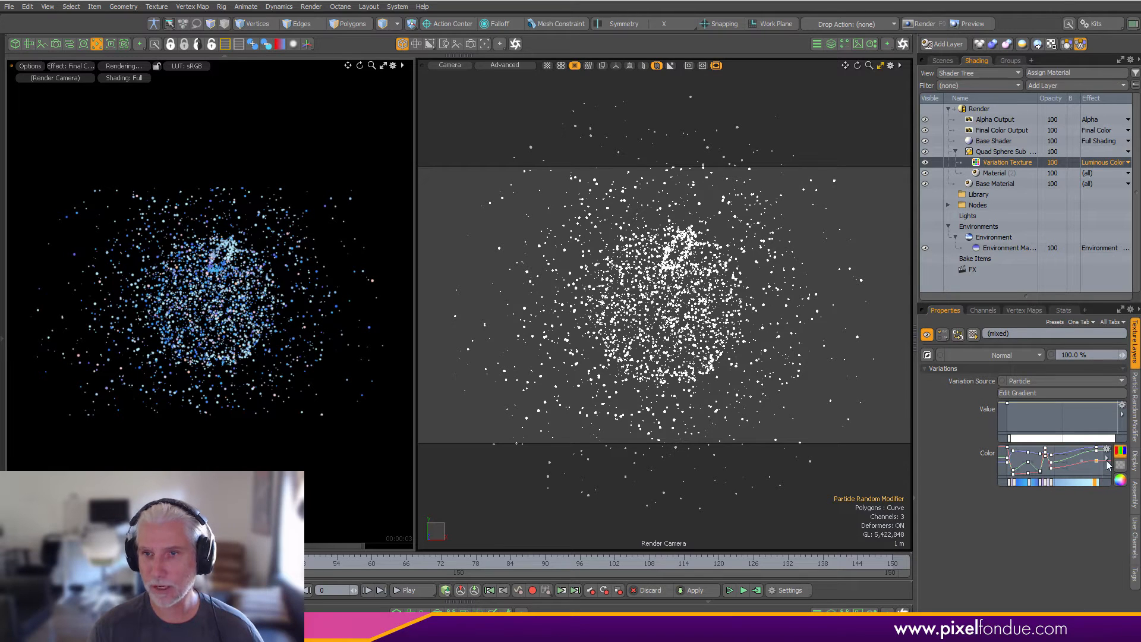
- Reposition the color keys in the middle of the Variation Texture's color gradient and open the list of gradient presets
{"action": "left_click", "coordinate": [1078, 533]}
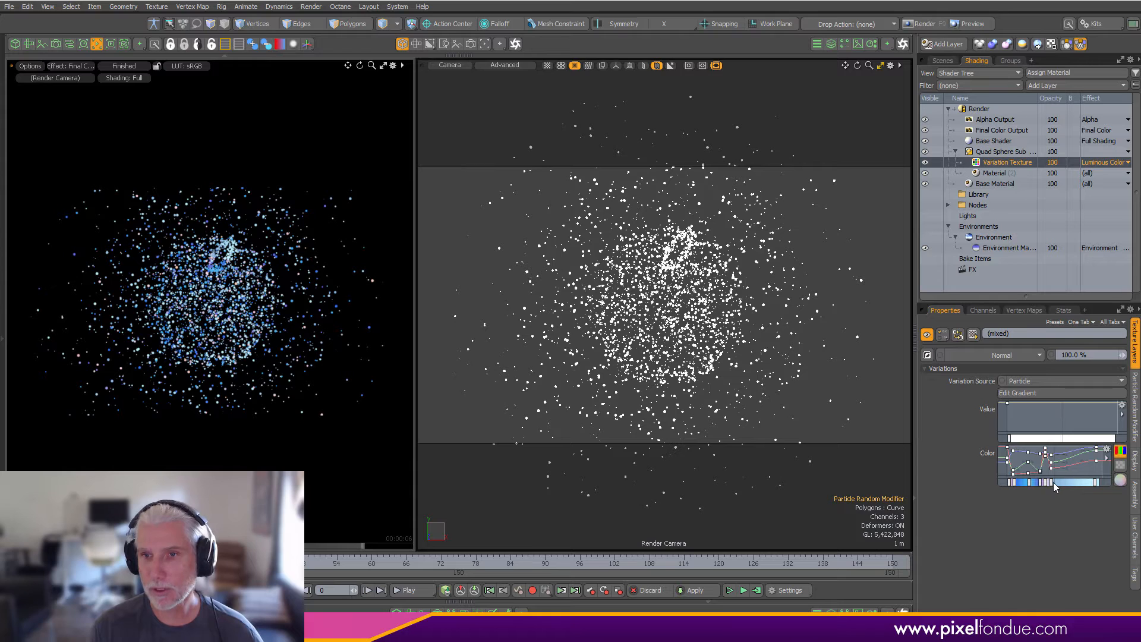
{"action": "left_click", "coordinate": [1069, 482]}
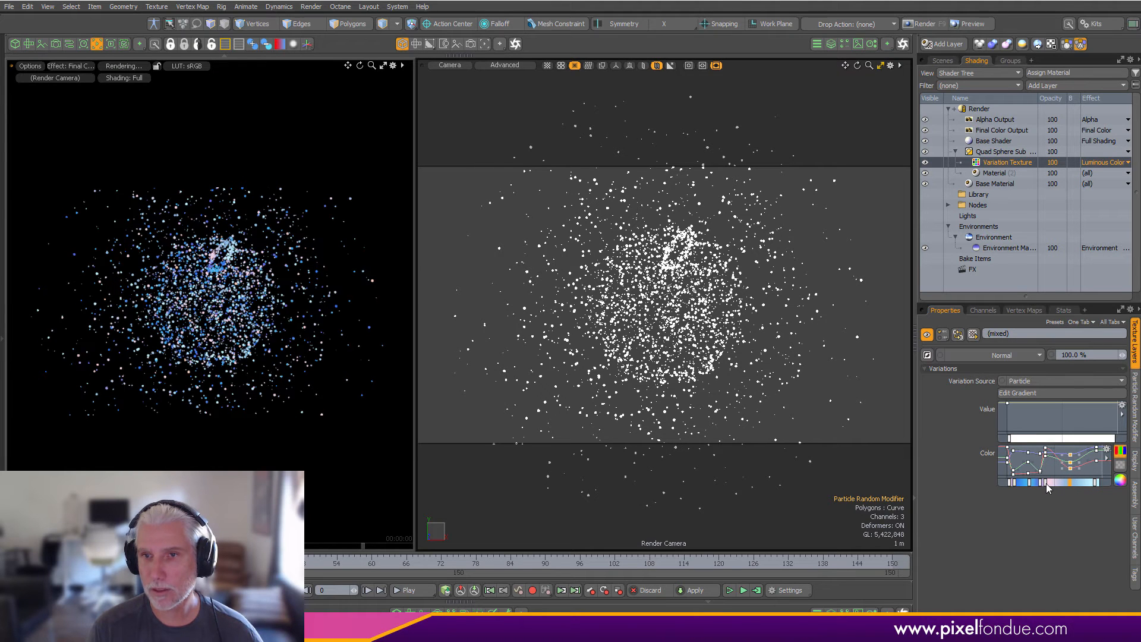
{"action": "left_click_drag", "start_coordinate": [1046, 483], "coordinate": [1053, 483]}
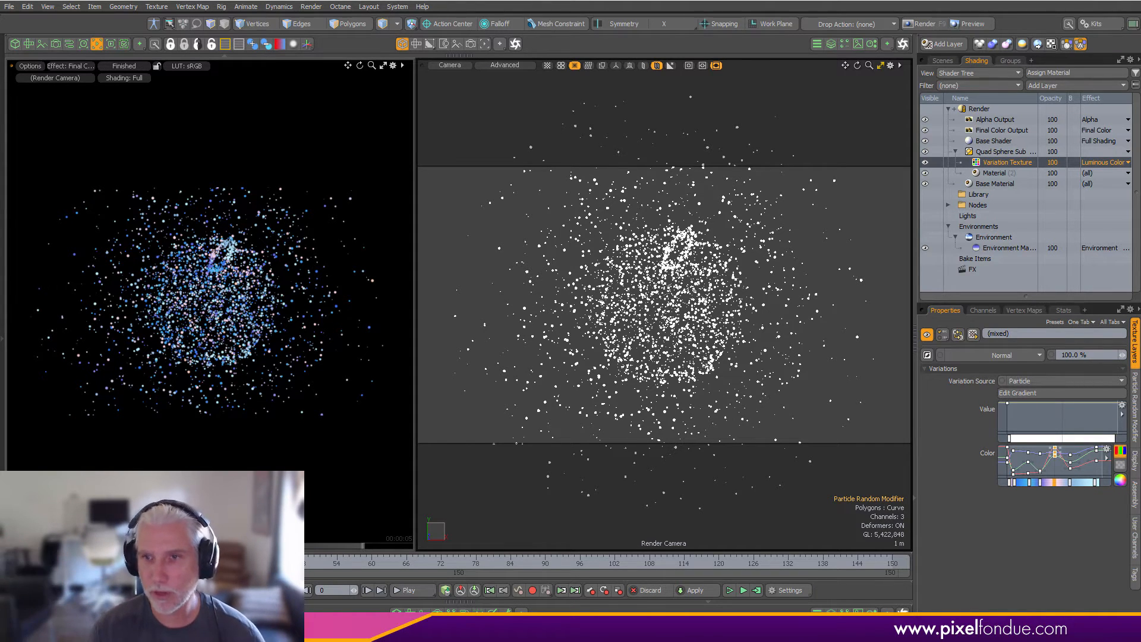
{"action": "left_click", "coordinate": [1105, 459]}
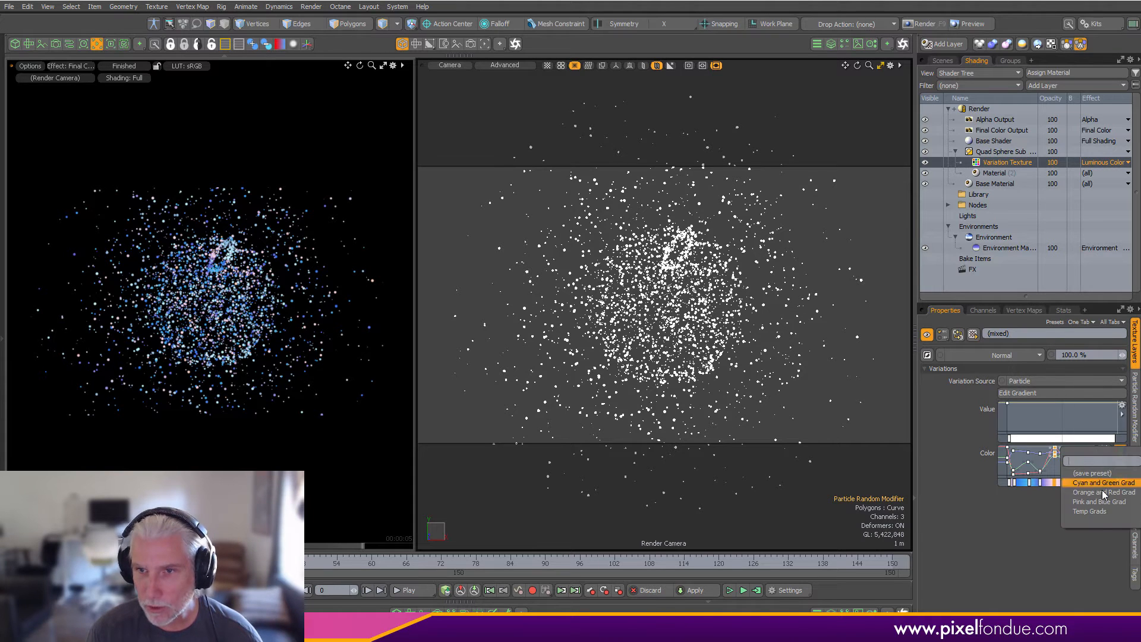
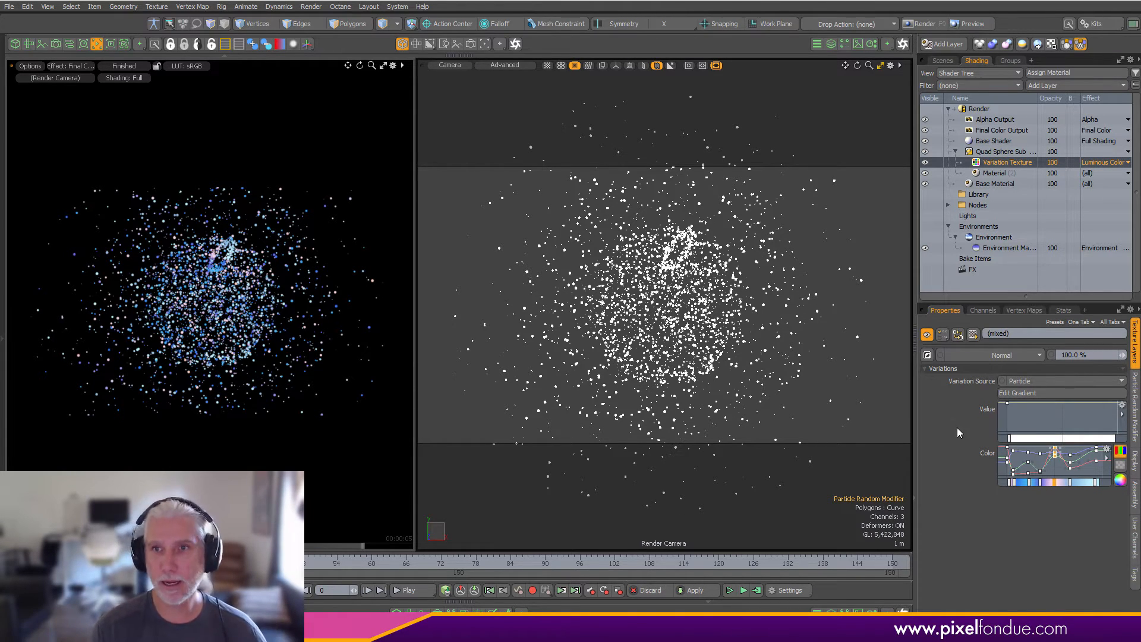
- Leave the shader tree for the scene's item list and select the Apple Logo mesh
{"action": "left_click", "coordinate": [1001, 161]}
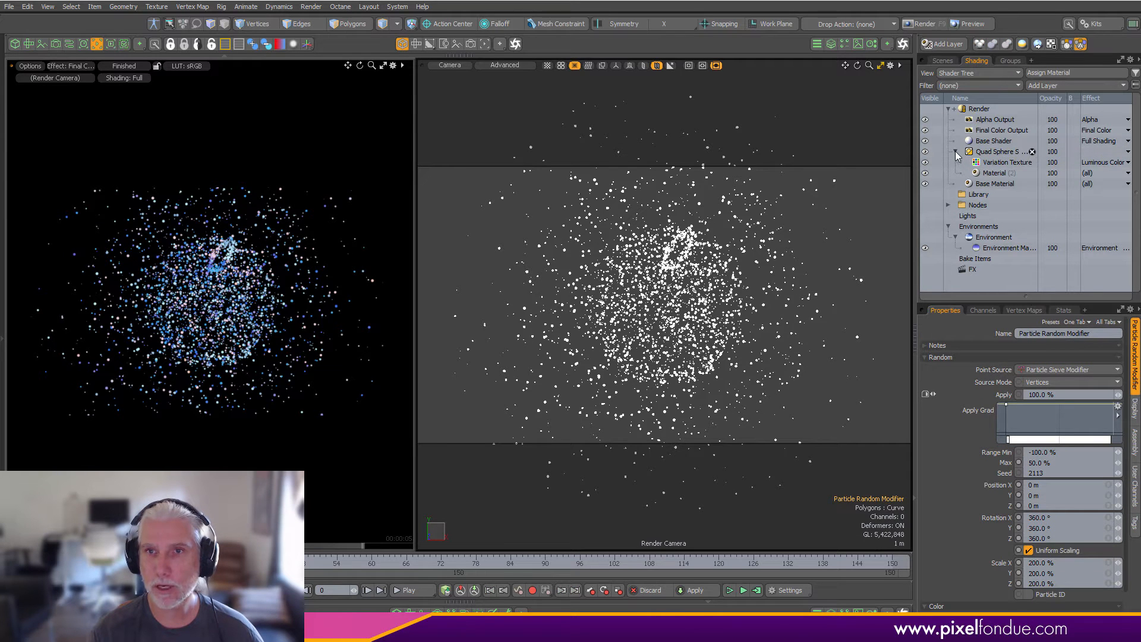
{"action": "left_click", "coordinate": [956, 151]}
{"action": "left_click", "coordinate": [942, 60]}
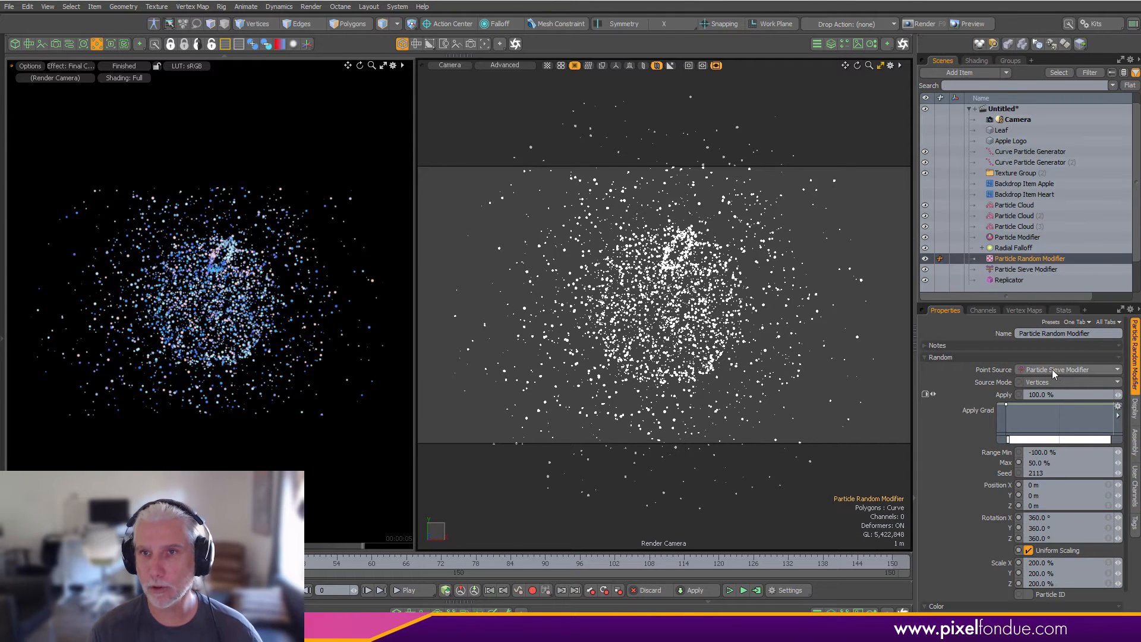
{"action": "left_click", "coordinate": [1024, 260]}
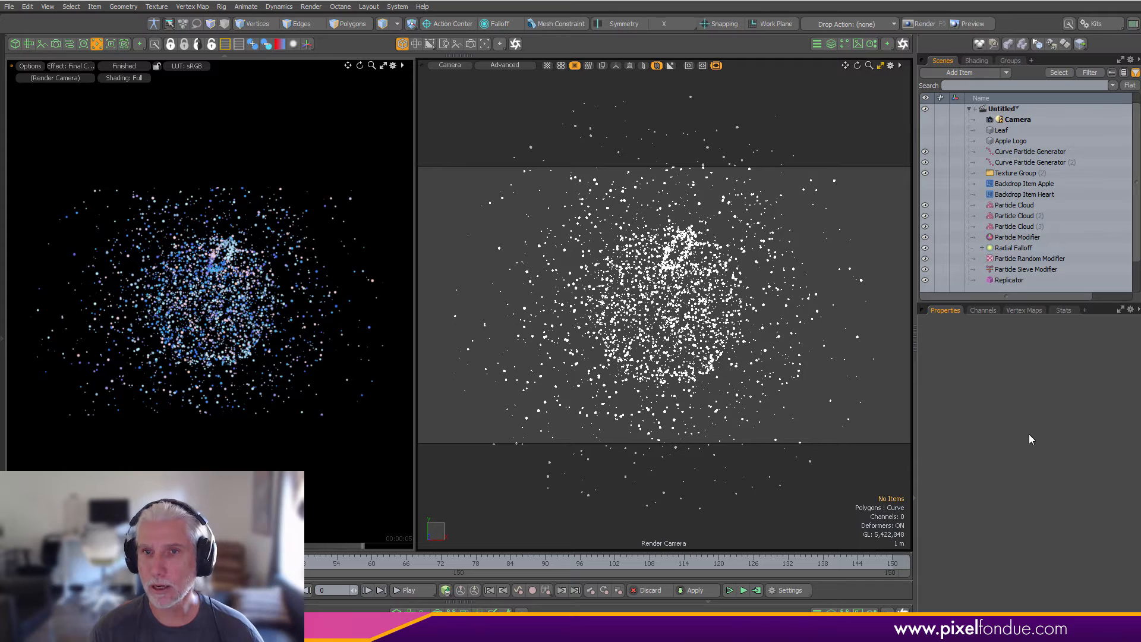
{"action": "scroll", "coordinate": [1132, 264], "scroll_direction": "down", "scroll_amount": 2}
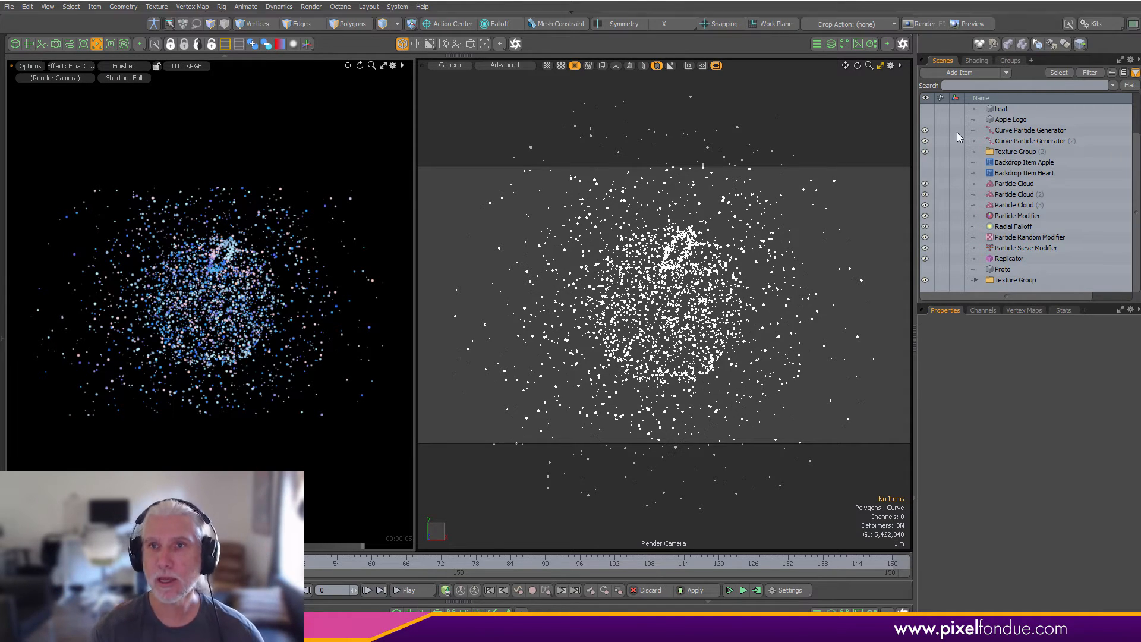
{"action": "left_click", "coordinate": [1013, 120]}
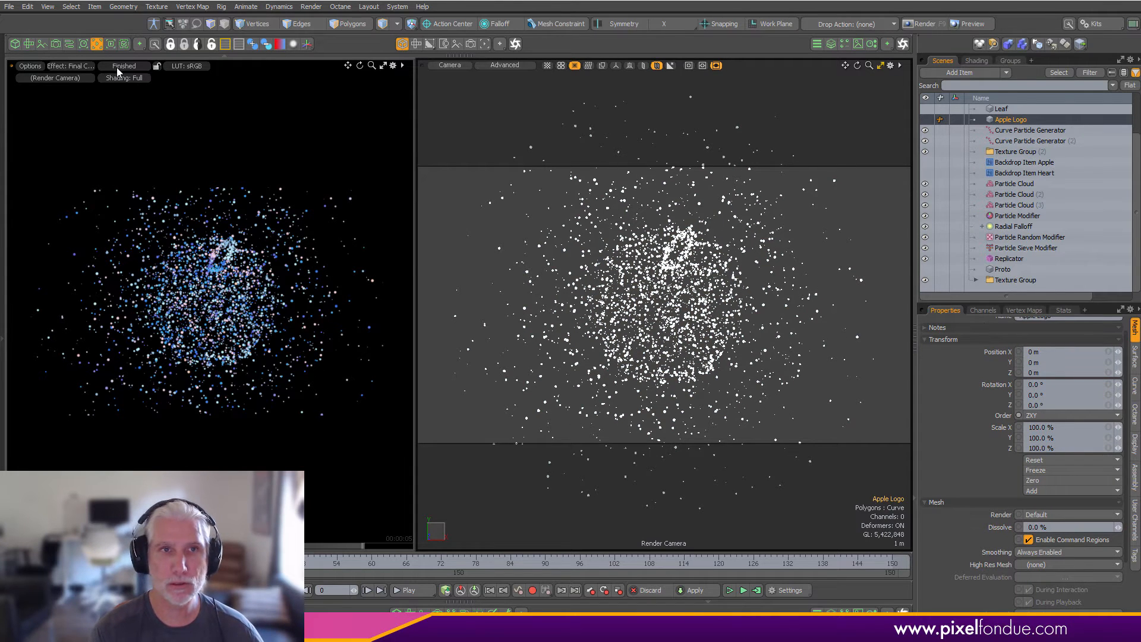
- Enlarge the model viewport to fill the workspace and switch it from the camera view to the perspective view
{"action": "left_click", "coordinate": [95, 47]}
{"action": "key", "text": "ctrl+space"}
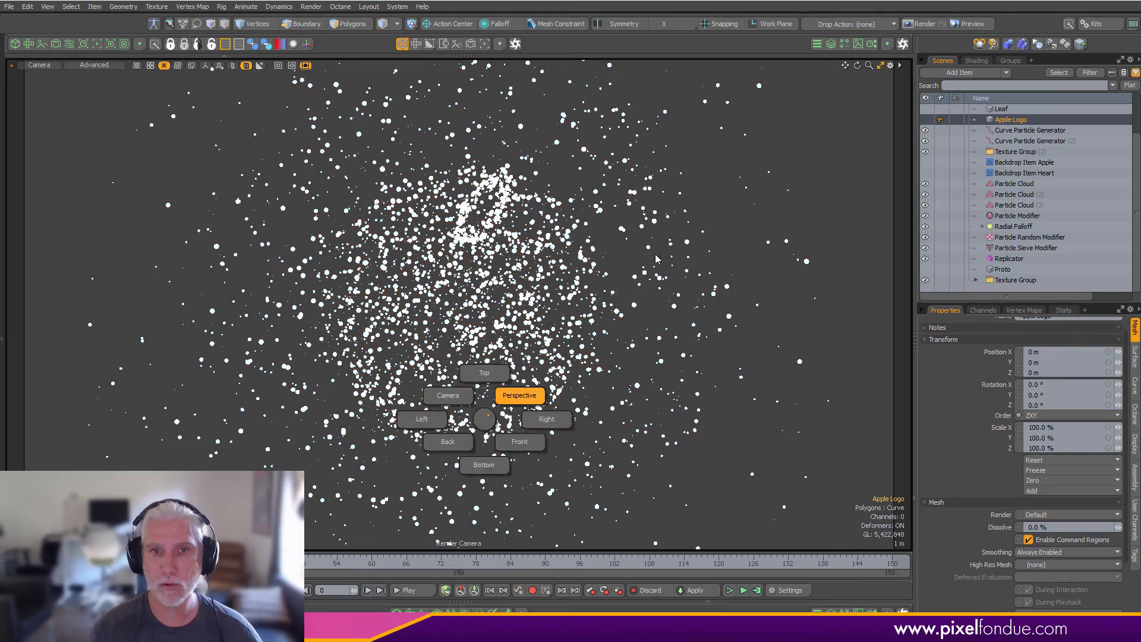
{"action": "left_click", "coordinate": [521, 395]}
{"action": "left_click_drag", "start_coordinate": [524, 399], "coordinate": [256, 389], "text": "ctrl+alt"}
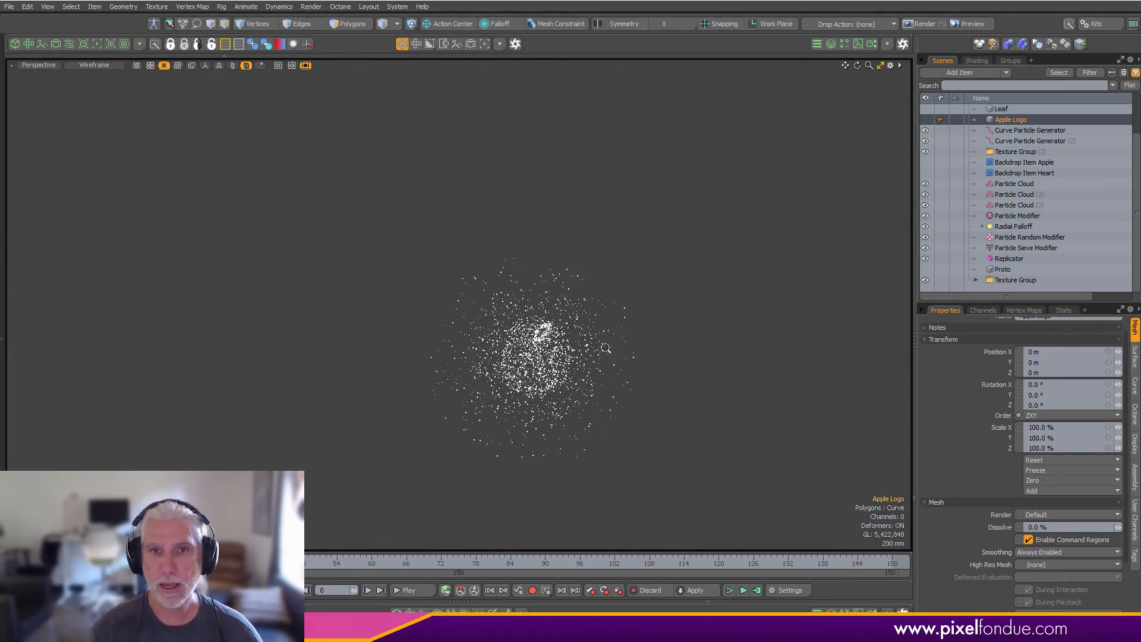
{"action": "left_click_drag", "start_coordinate": [530, 353], "coordinate": [796, 324], "text": "ctrl+alt"}
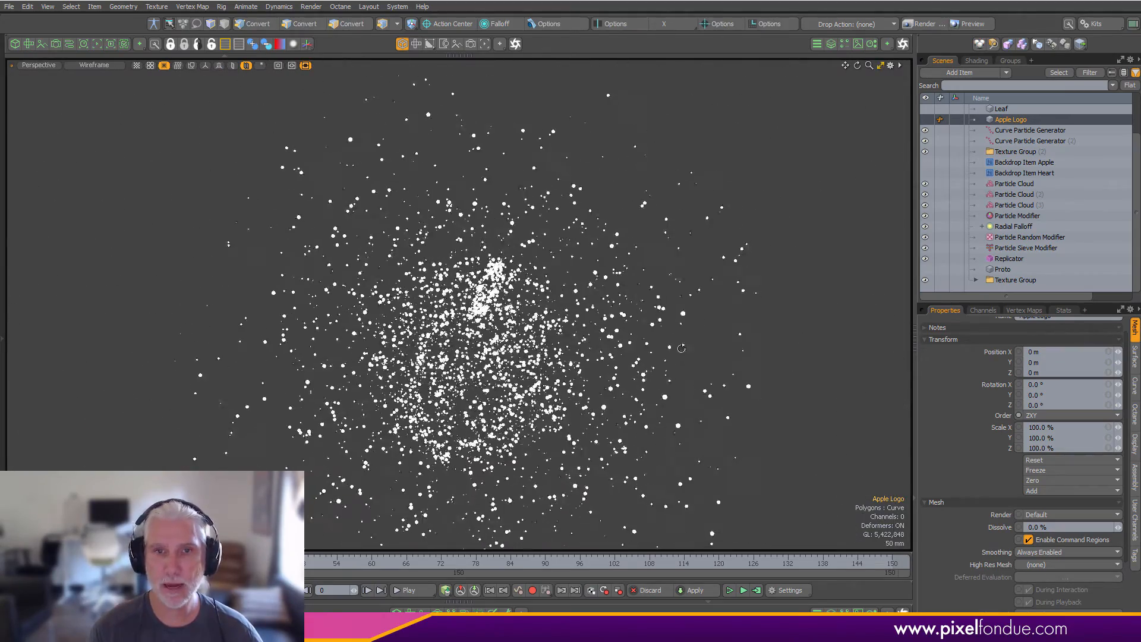
{"action": "left_click_drag", "start_coordinate": [472, 372], "coordinate": [725, 324], "text": "alt+shift"}
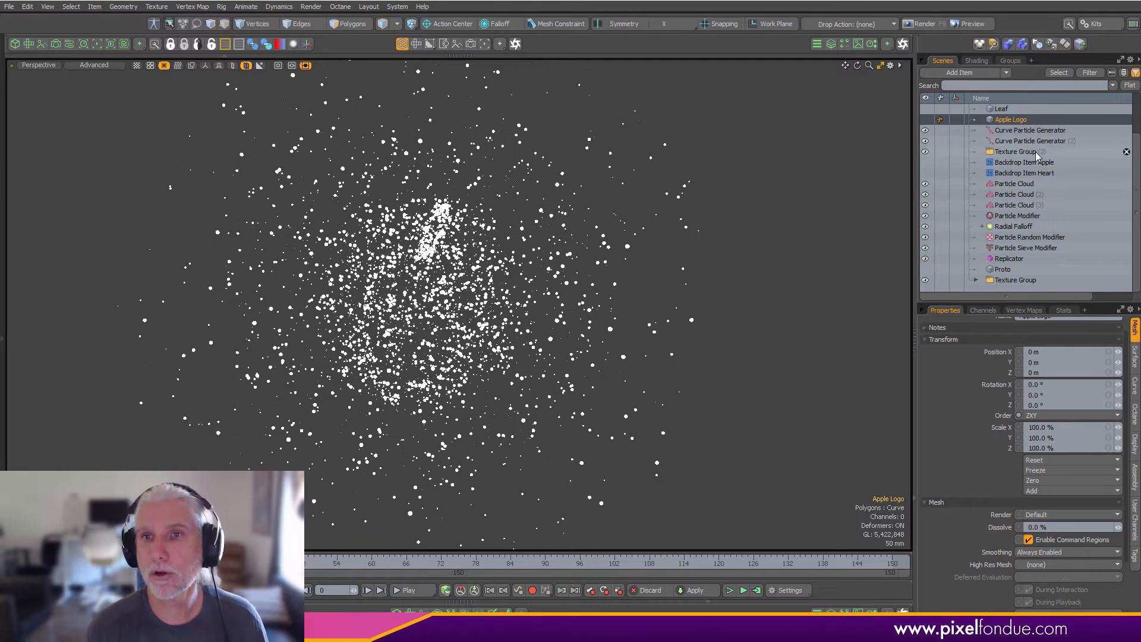
- Hide the Replicator and make the Apple Logo curve visible
{"action": "left_click", "coordinate": [925, 259]}
{"action": "left_click", "coordinate": [925, 121]}
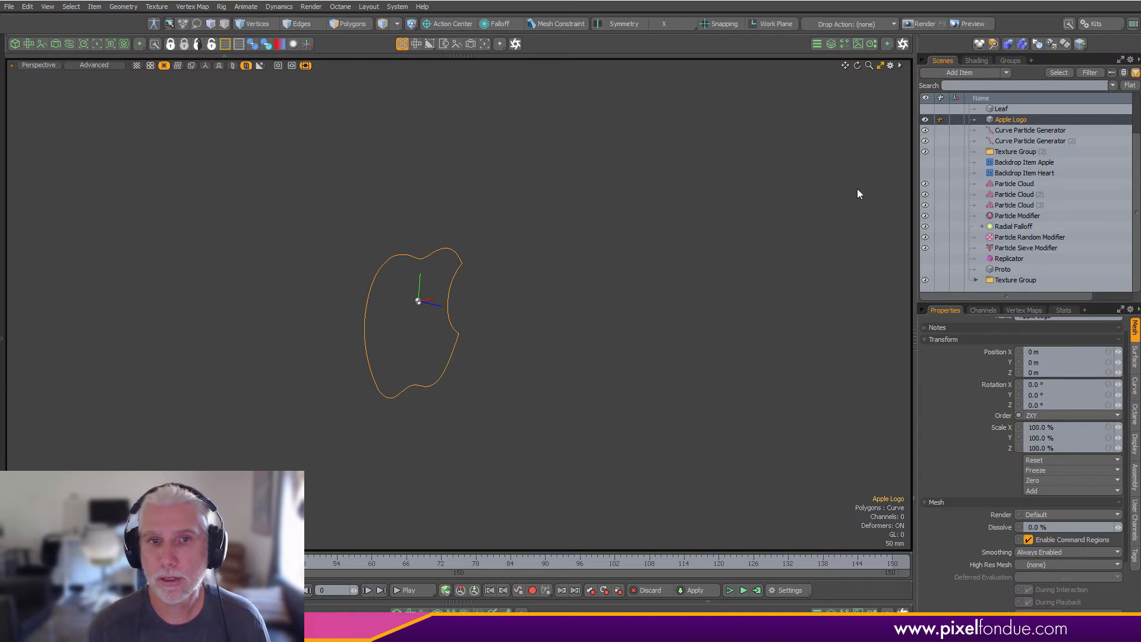
{"action": "left_click_drag", "start_coordinate": [663, 284], "coordinate": [648, 351], "text": "alt"}
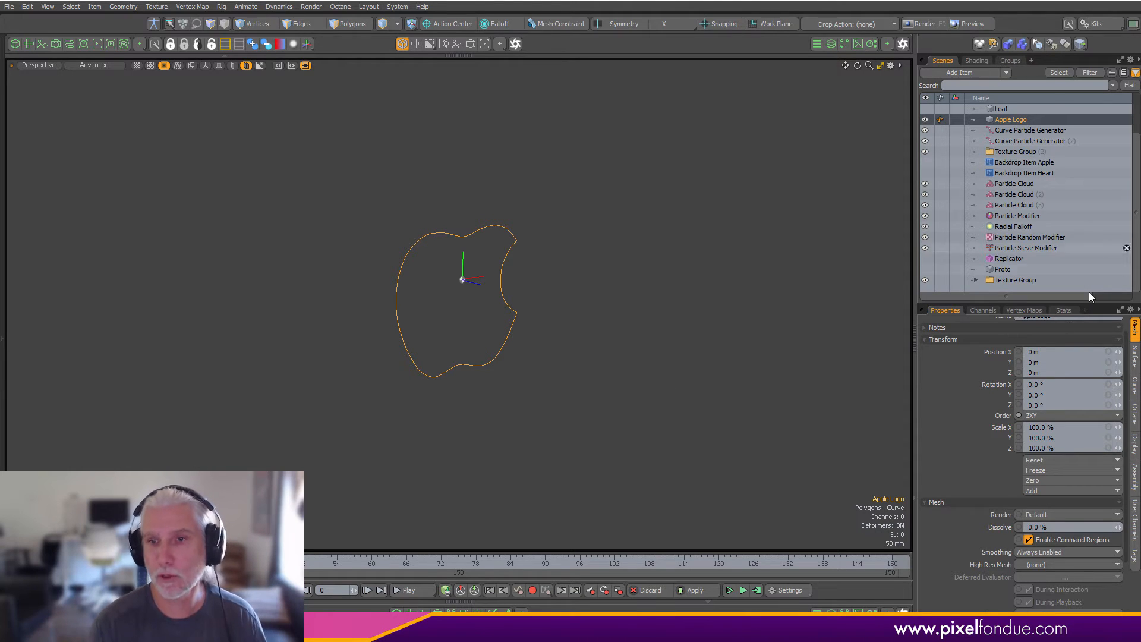
- Add a morph influence to the Apple Logo mesh from its Heart morph map
{"action": "left_click", "coordinate": [1022, 310]}
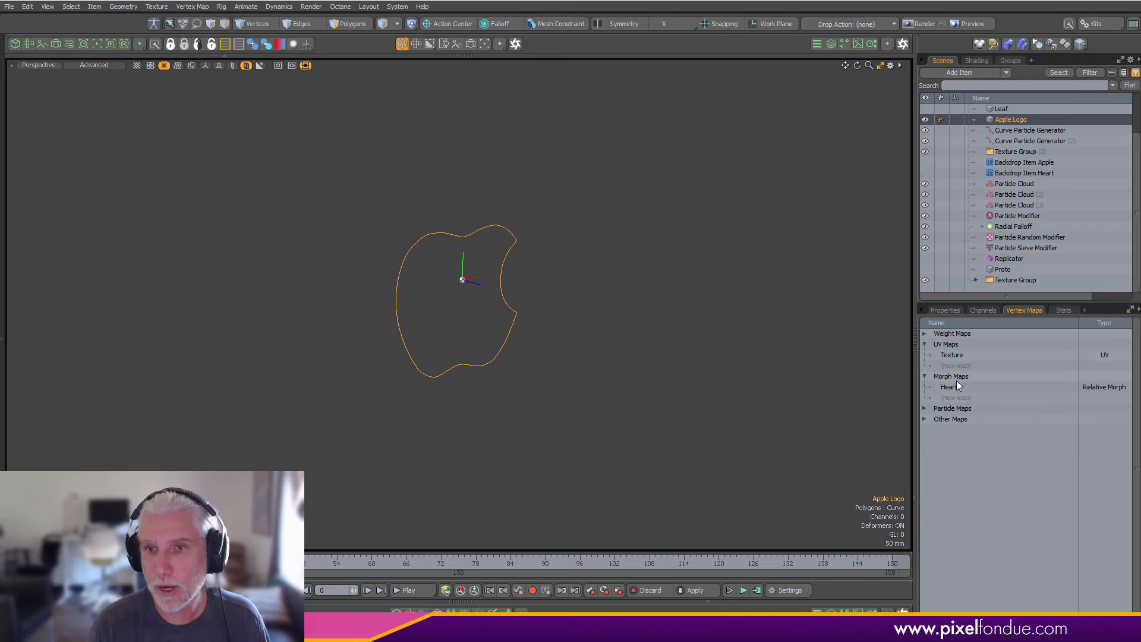
{"action": "left_click", "coordinate": [950, 389]}
{"action": "right_click", "coordinate": [951, 386]}
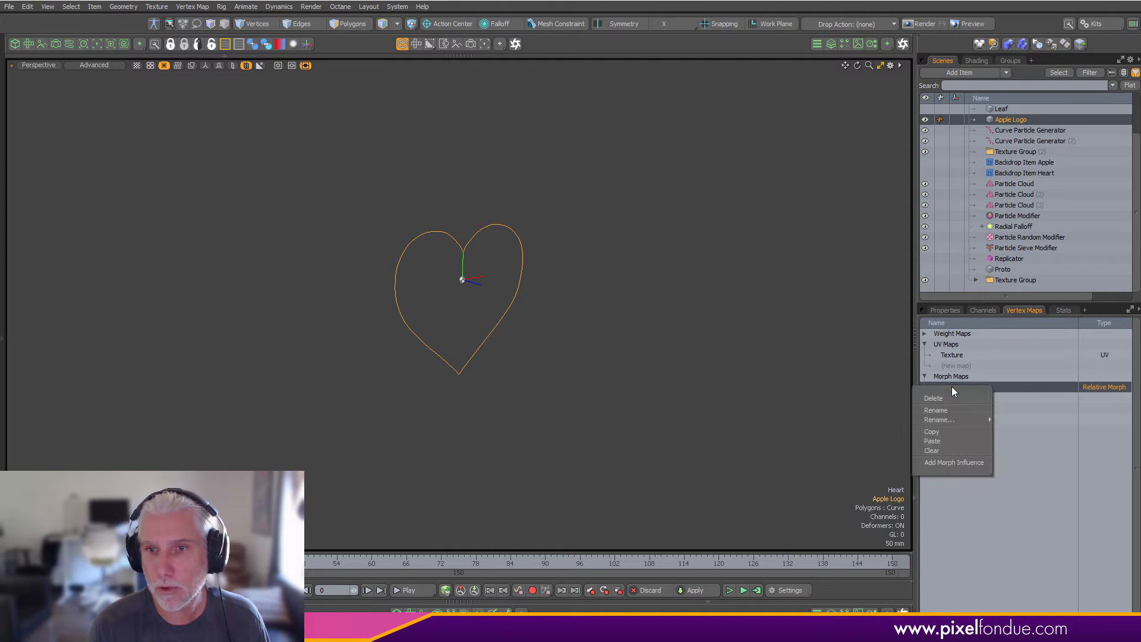
{"action": "left_click", "coordinate": [950, 463]}
{"action": "left_click_drag", "start_coordinate": [1136, 265], "coordinate": [1137, 286]}
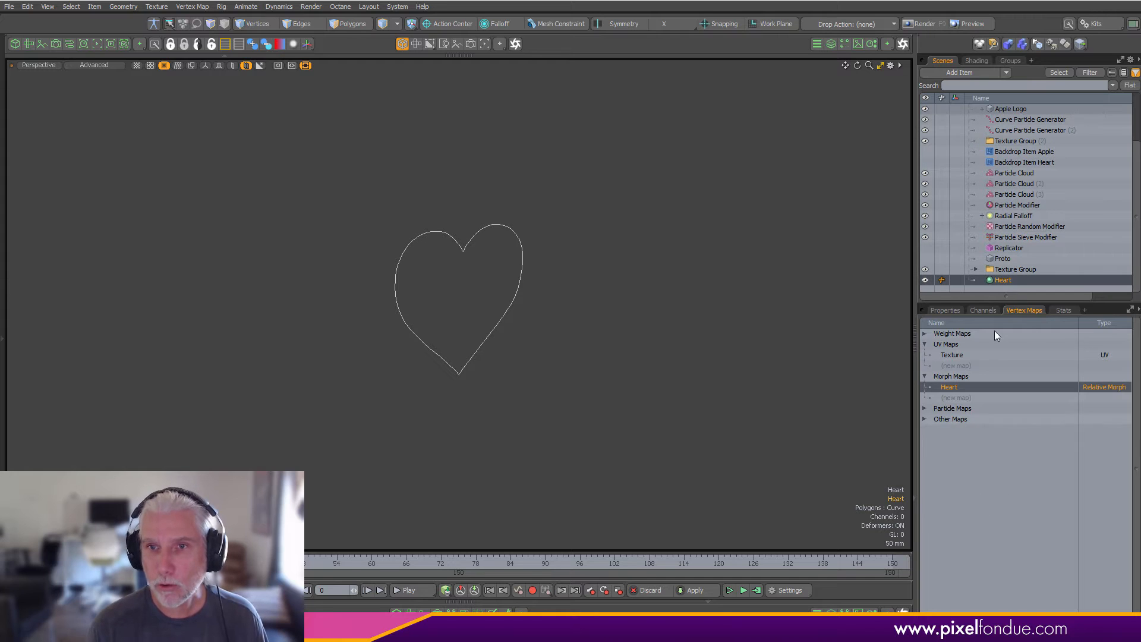
- Turn on the display of locators in the viewport and hide the three Particle Clouds, the Particle Modifier and the Radial Falloff
{"action": "key", "text": "ctrl+3"}
{"action": "left_click", "coordinate": [638, 402]}
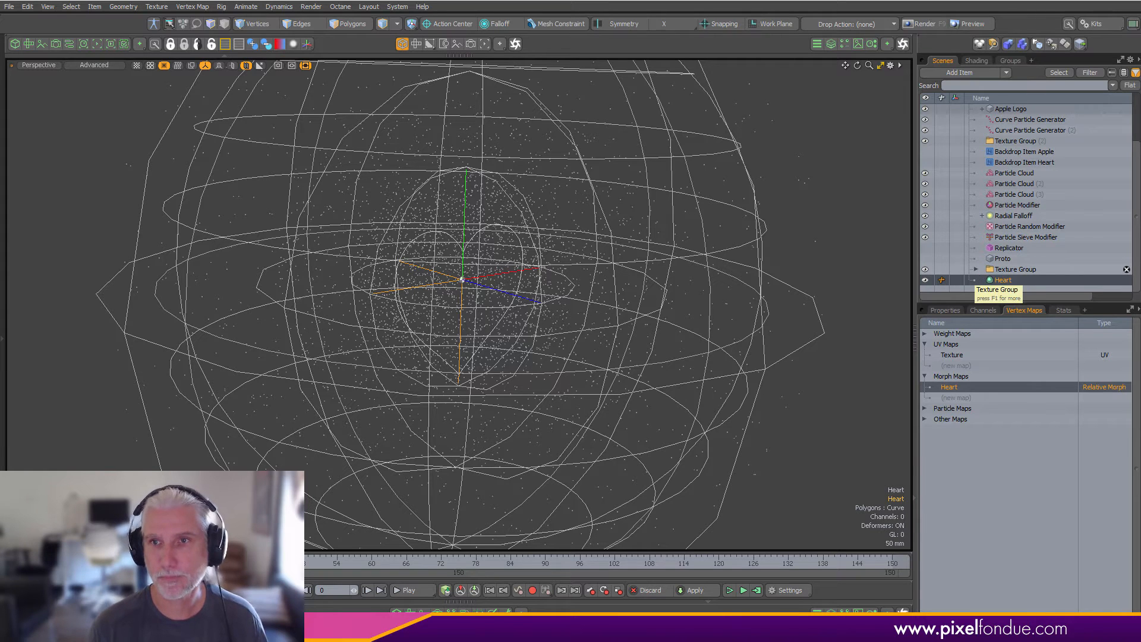
{"action": "left_click", "coordinate": [926, 184]}
{"action": "left_click", "coordinate": [925, 195]}
{"action": "left_click", "coordinate": [925, 205]}
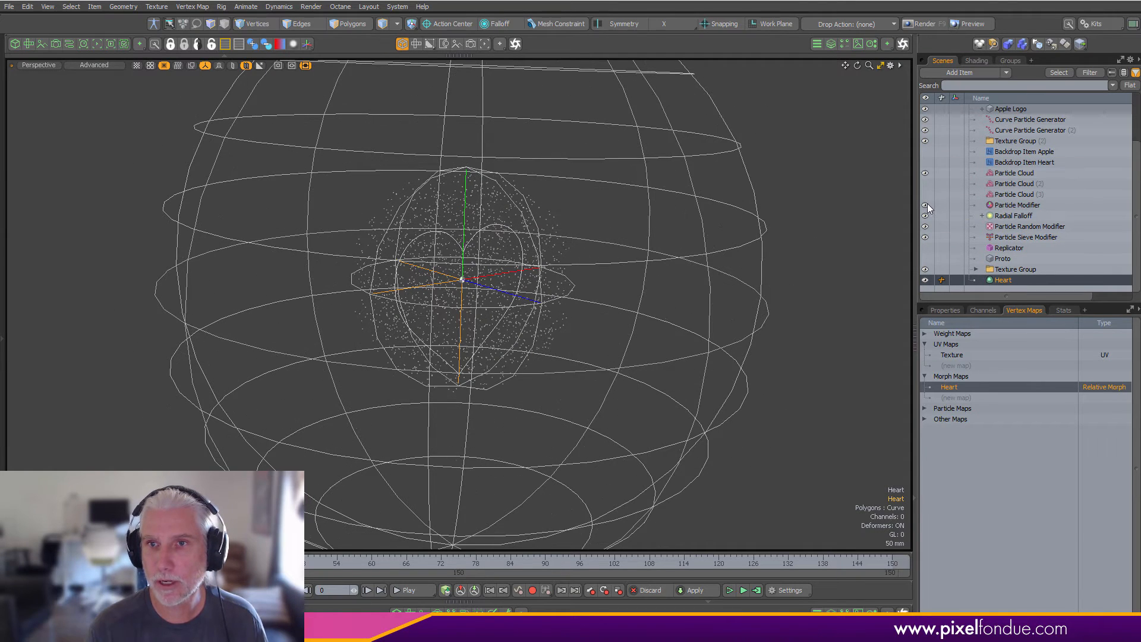
{"action": "left_click", "coordinate": [925, 215]}
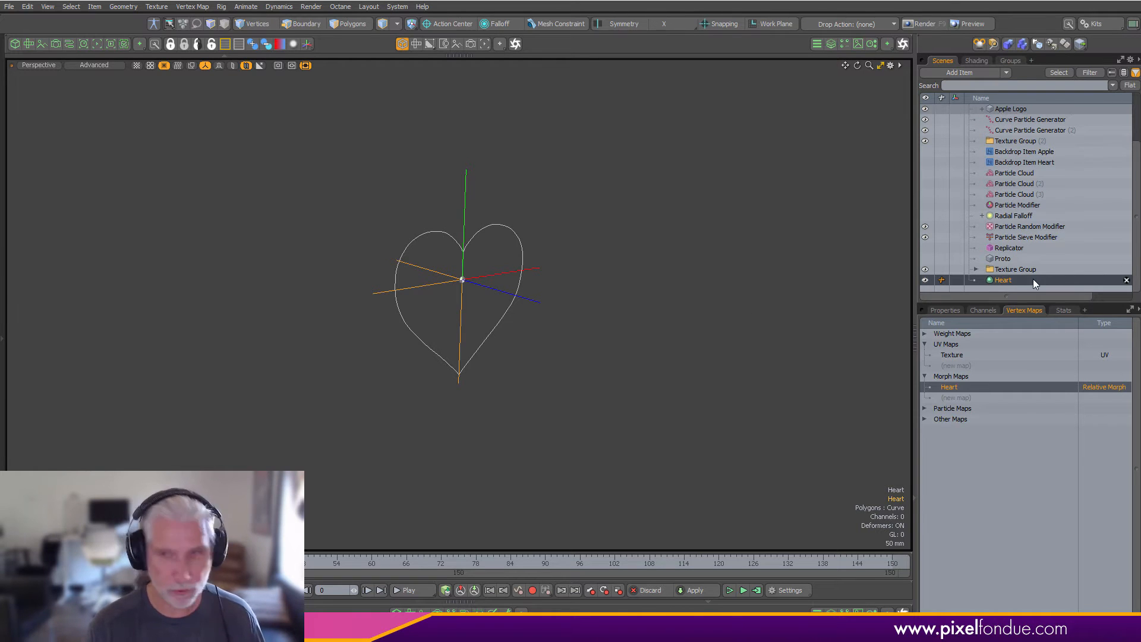
- Put the Heart morph influence into a new group locator and rename the group "Morphs"
{"action": "key", "text": "ctrl+g"}
{"action": "left_click_drag", "start_coordinate": [1052, 303], "coordinate": [1005, 311]}
{"action": "left_click", "coordinate": [975, 312]}
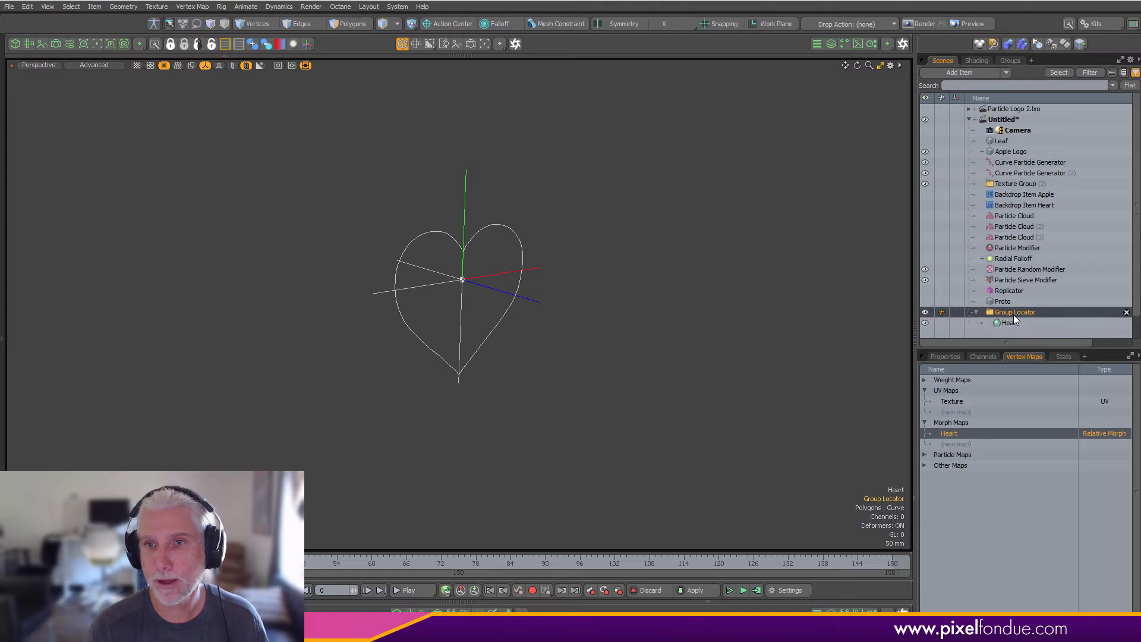
{"action": "double_click", "coordinate": [1018, 312]}
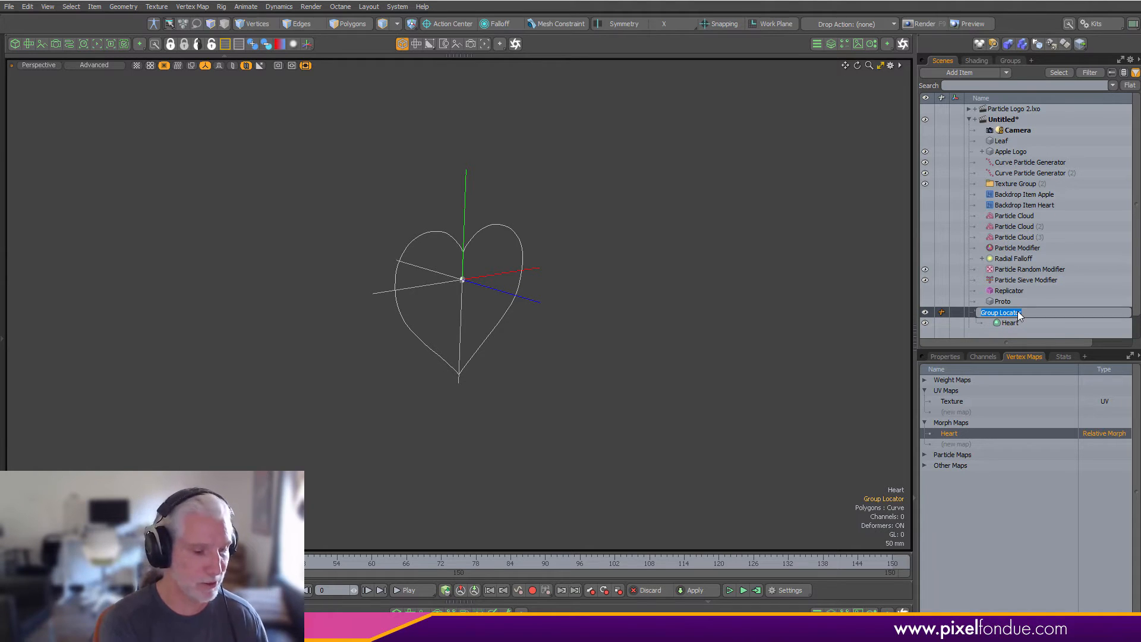
{"action": "type", "text": "Morphs"}
{"action": "key", "text": "Return"}
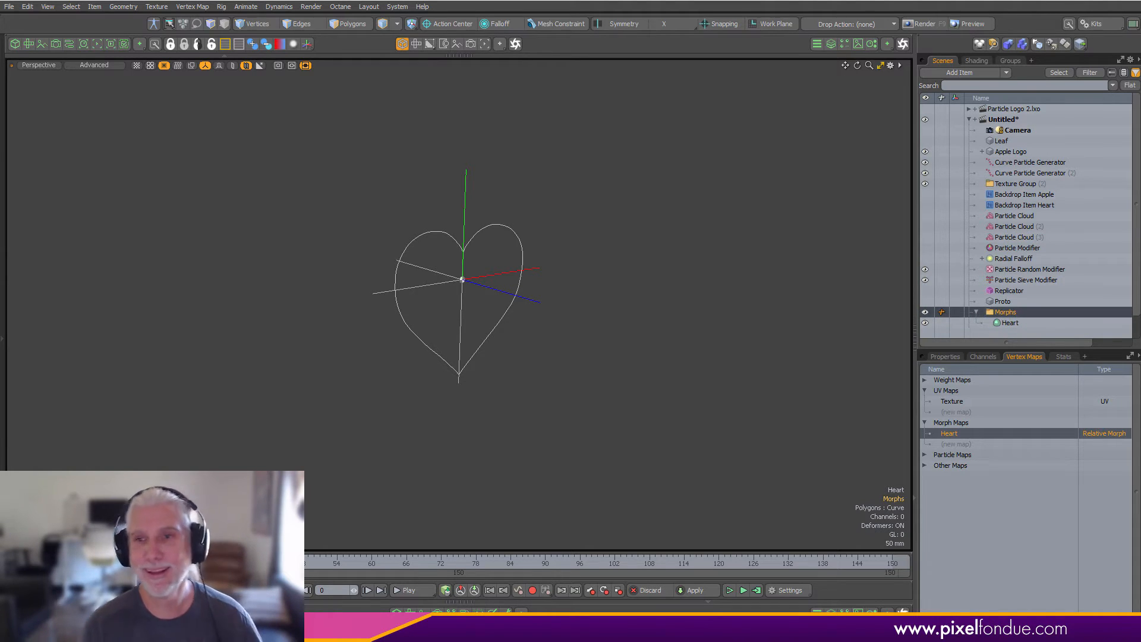
- Toggle the Heart morph influence's visibility off and back on, checking the effect on its Enable setting
{"action": "left_click", "coordinate": [1016, 325]}
{"action": "left_click", "coordinate": [956, 358]}
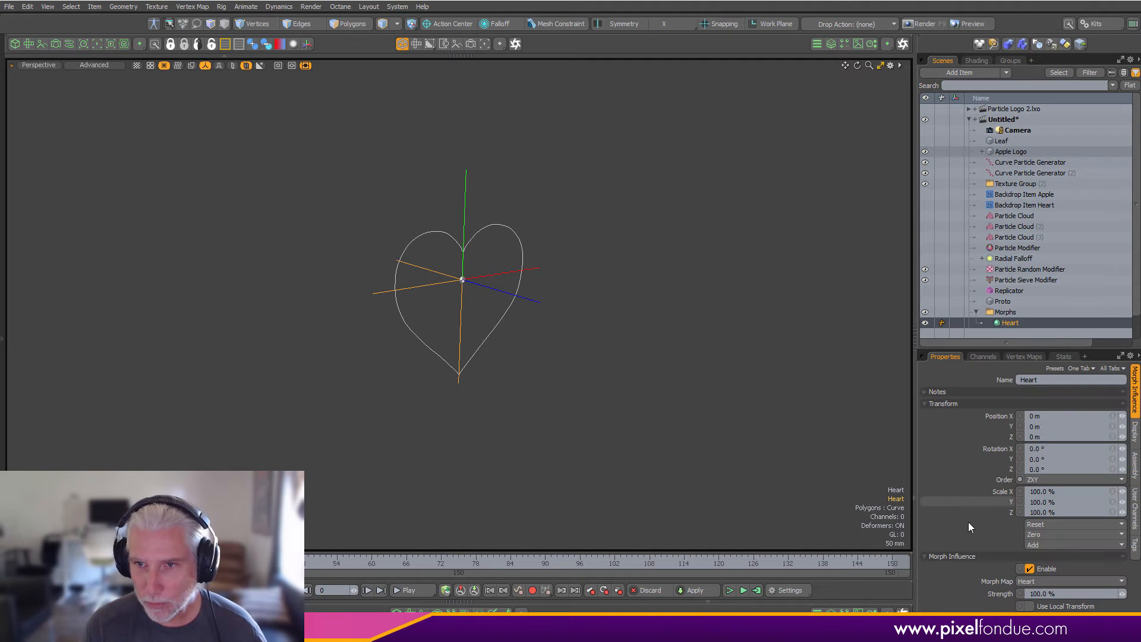
{"action": "left_click", "coordinate": [925, 322]}
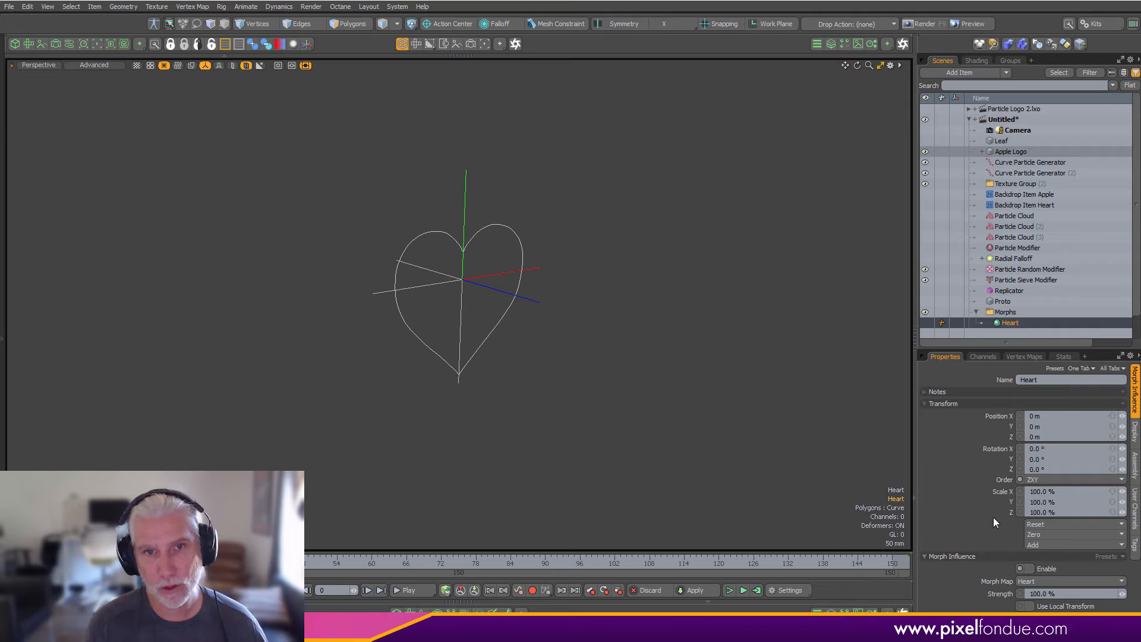
{"action": "left_click", "coordinate": [926, 323]}
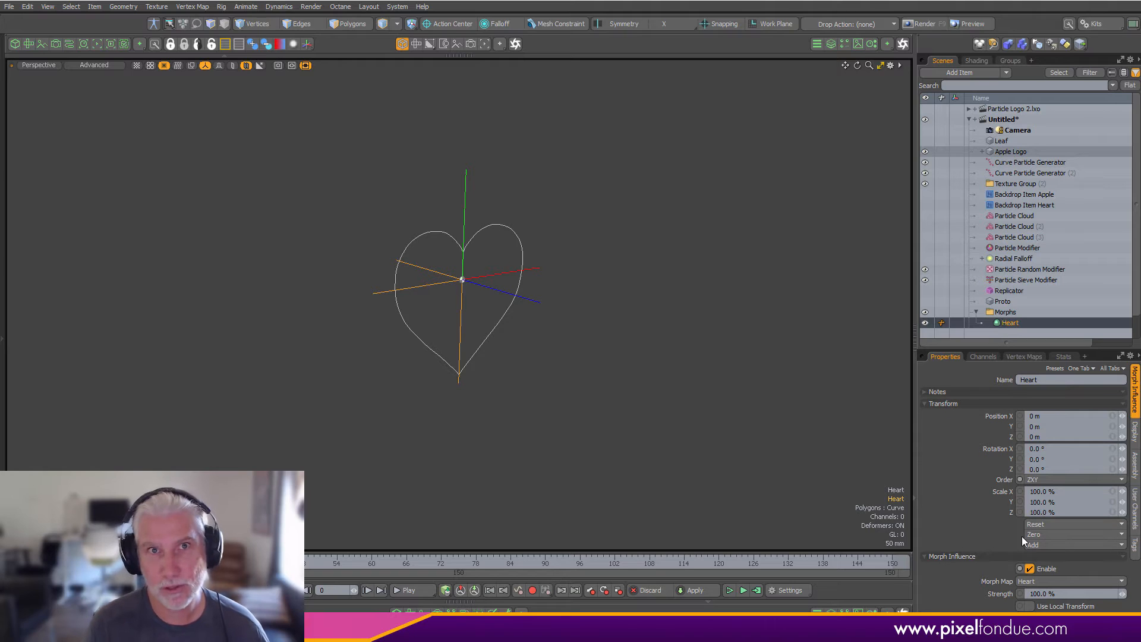
- Hide the Morphs group, the Particle Random Modifier and the Particle Sieve Modifier
{"action": "left_click", "coordinate": [989, 314]}
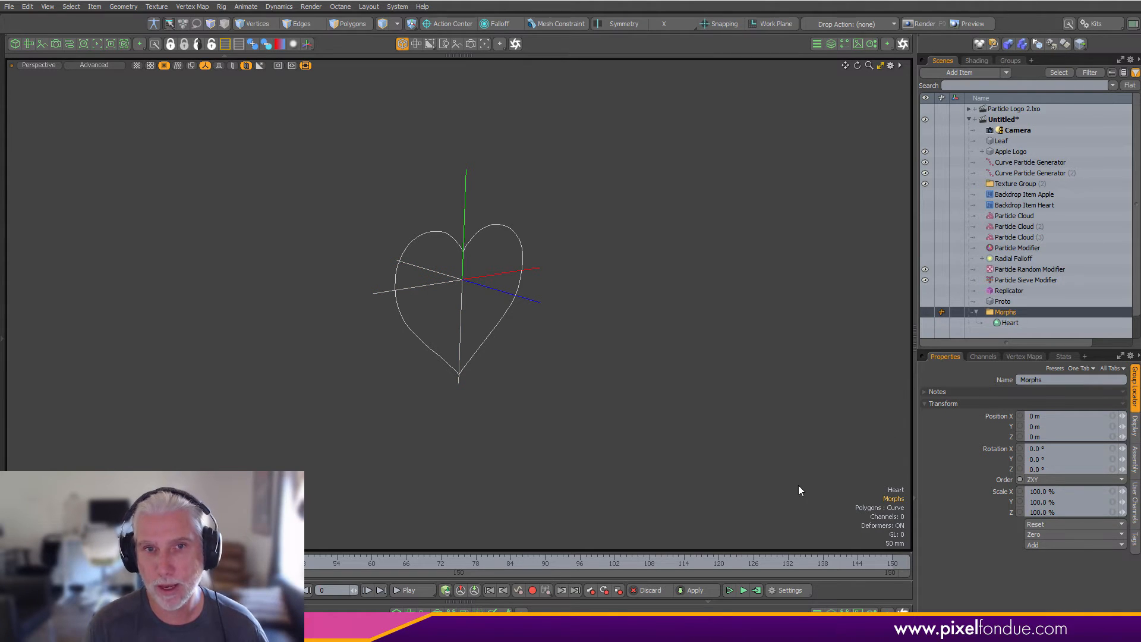
{"action": "left_click", "coordinate": [974, 329]}
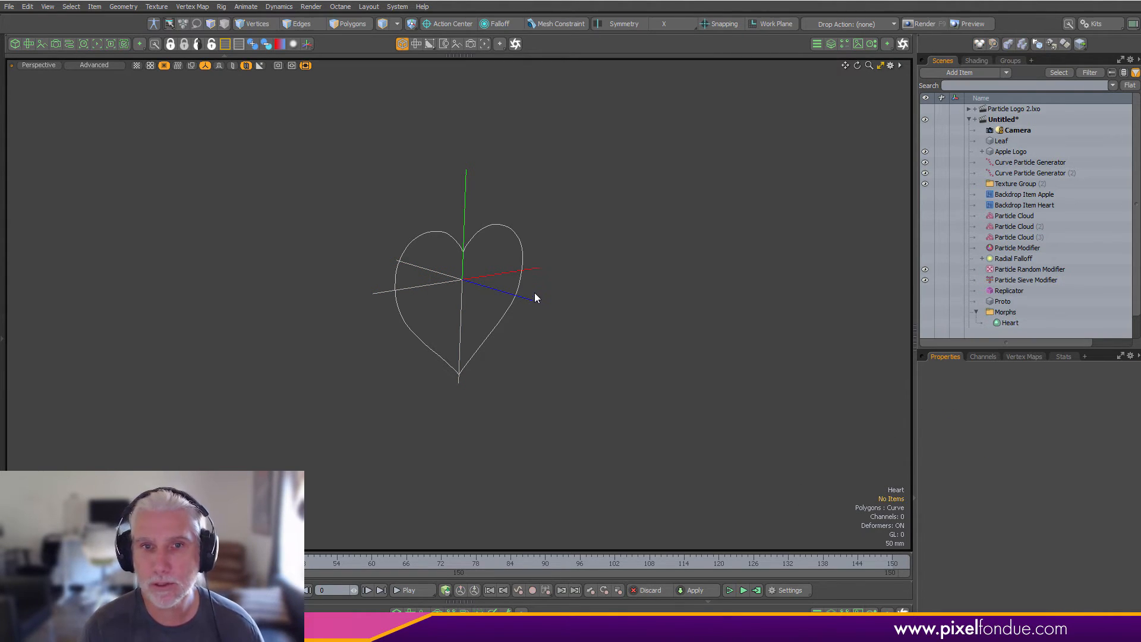
{"action": "left_click", "coordinate": [533, 302]}
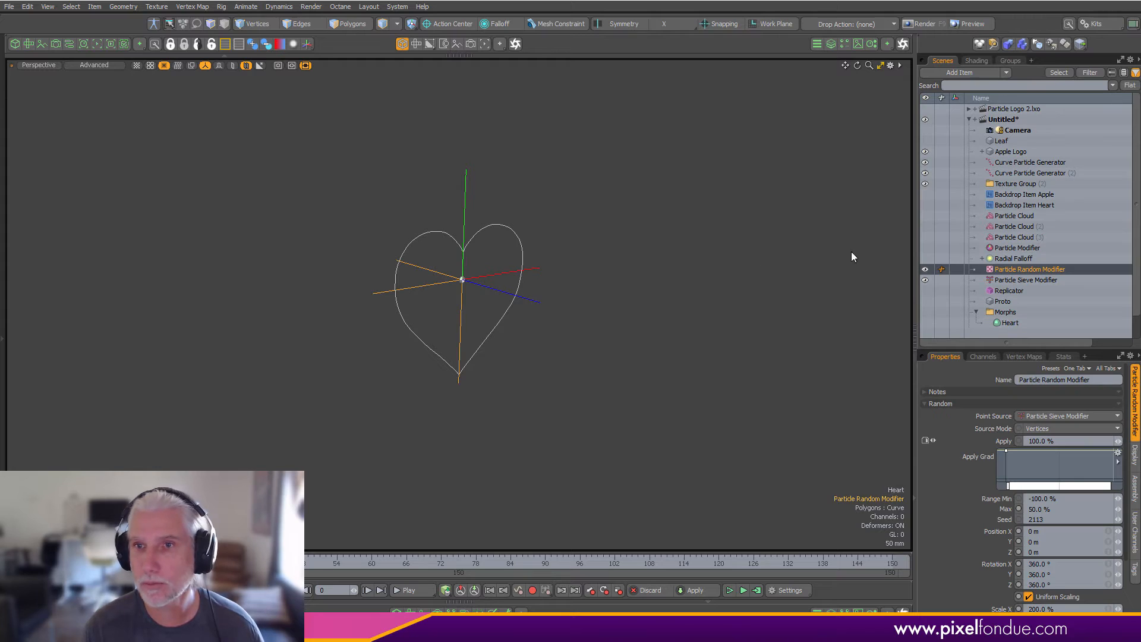
{"action": "left_click", "coordinate": [944, 282]}
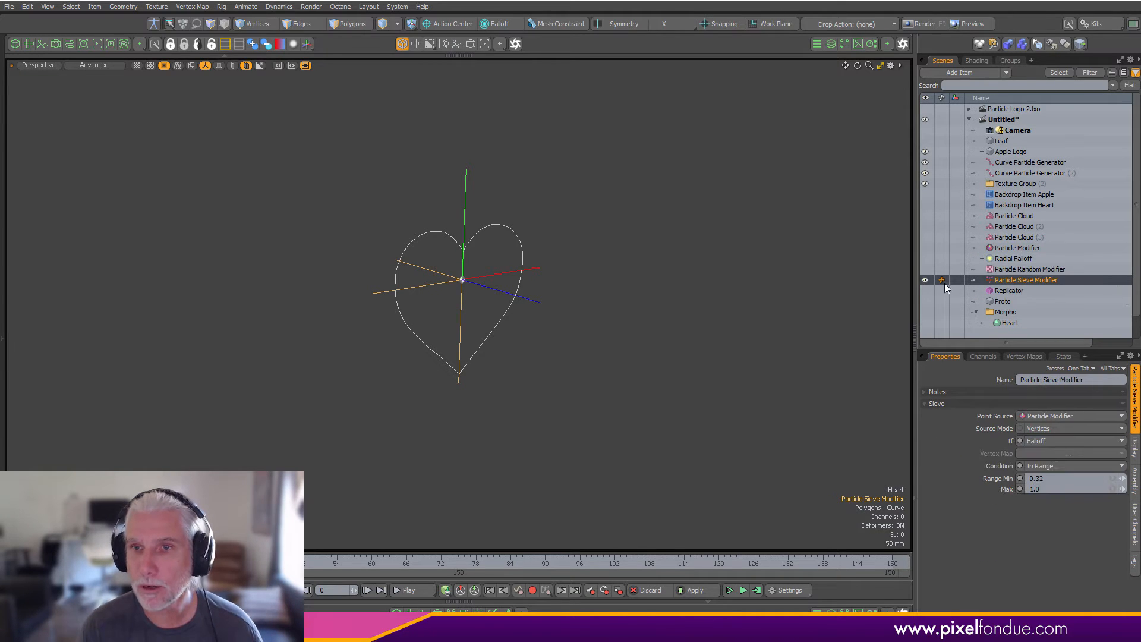
{"action": "left_click", "coordinate": [761, 448]}
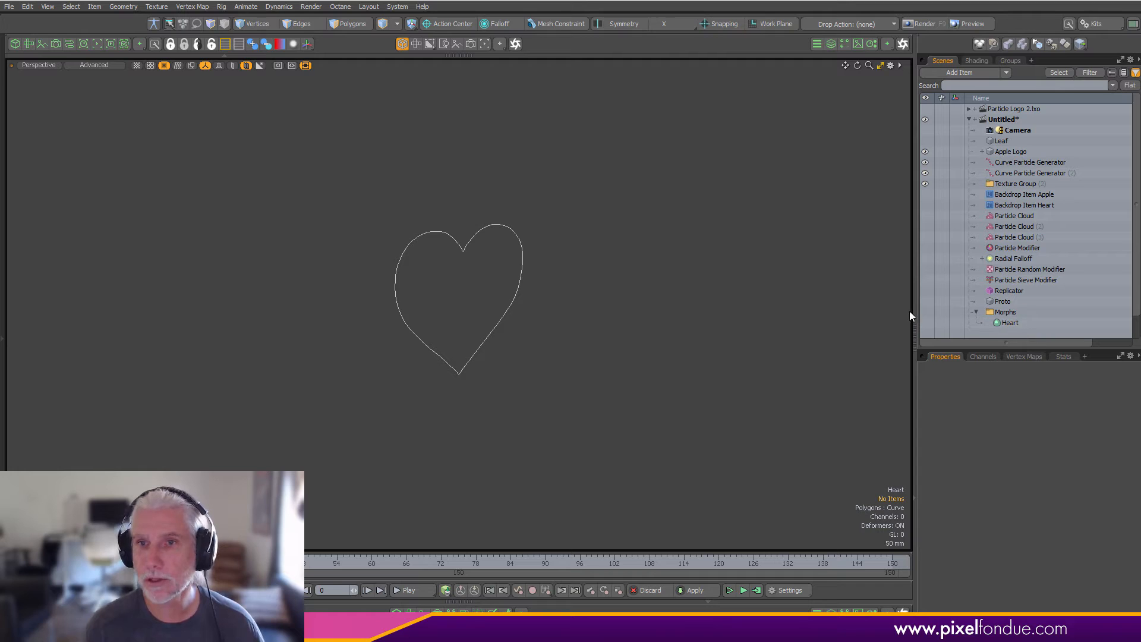
- Show the Morphs group with its Heart influence again and select the group
{"action": "left_click", "coordinate": [460, 286]}
{"action": "scroll", "coordinate": [460, 286], "scroll_direction": "up", "scroll_amount": 4}
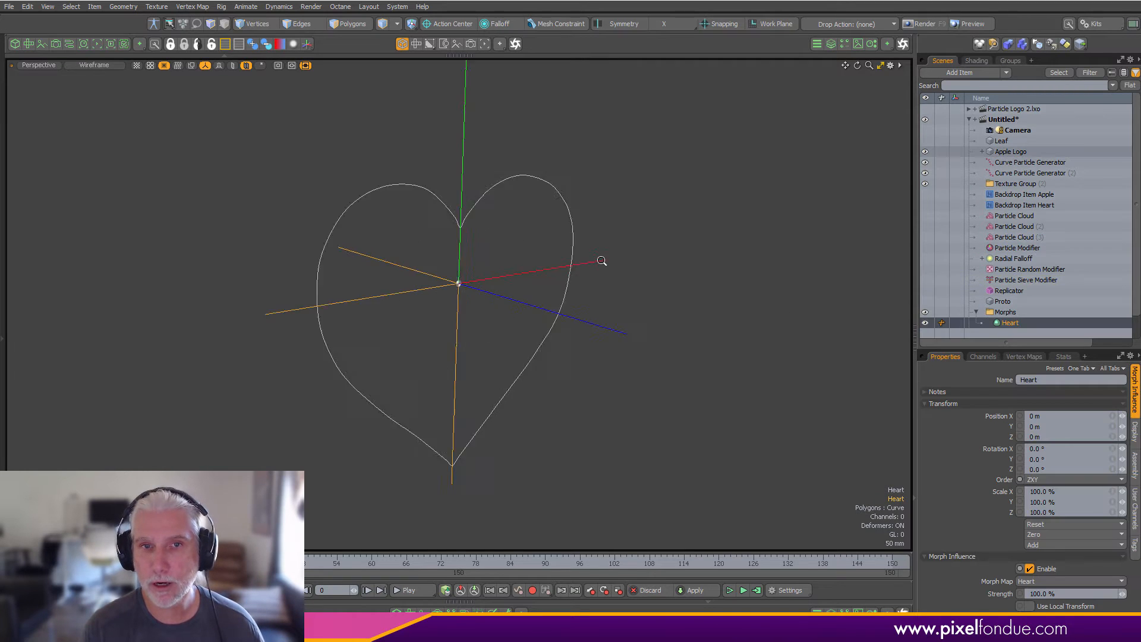
{"action": "left_click", "coordinate": [1011, 312]}
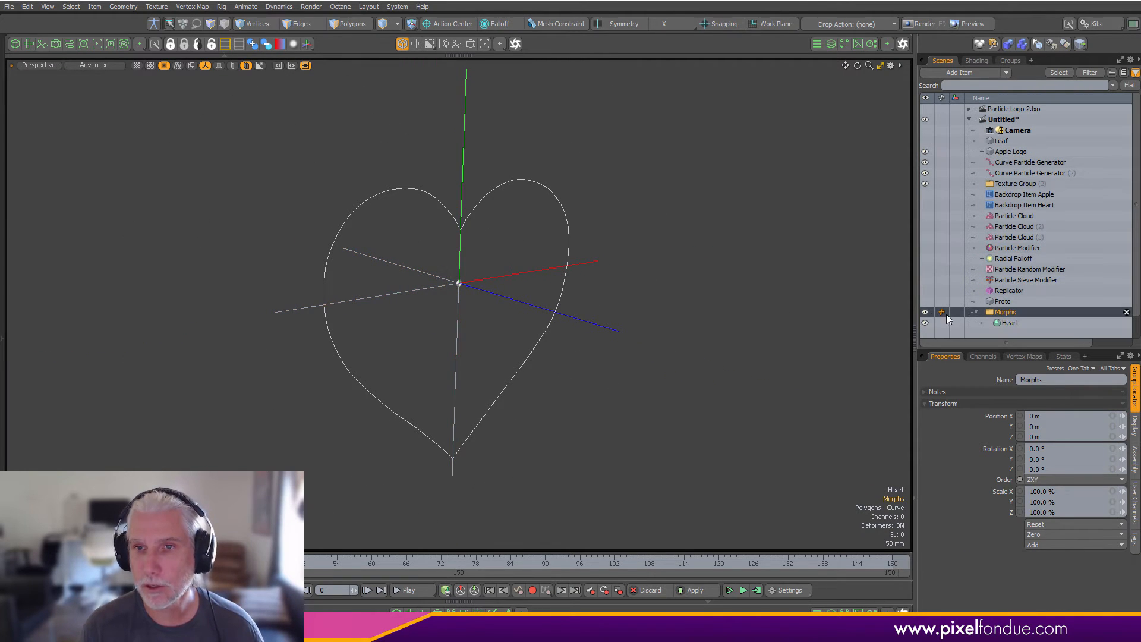
- Set the Heart morph influence's strength to 0%
{"action": "left_click", "coordinate": [759, 418]}
{"action": "scroll", "coordinate": [766, 385], "scroll_direction": "down", "scroll_amount": 1}
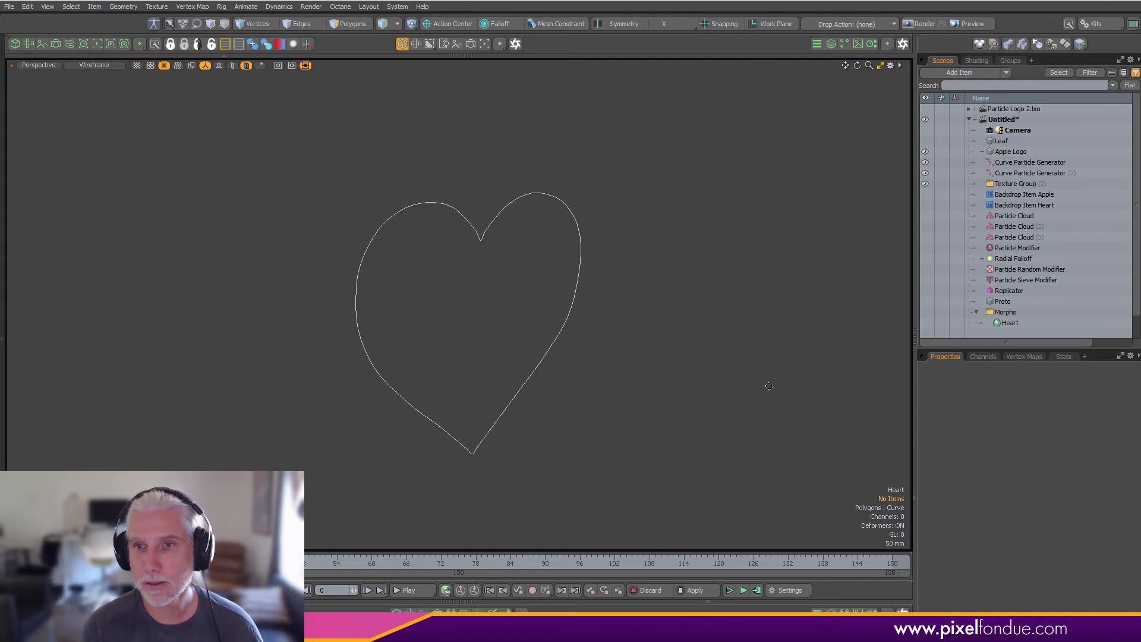
{"action": "left_click", "coordinate": [1040, 323]}
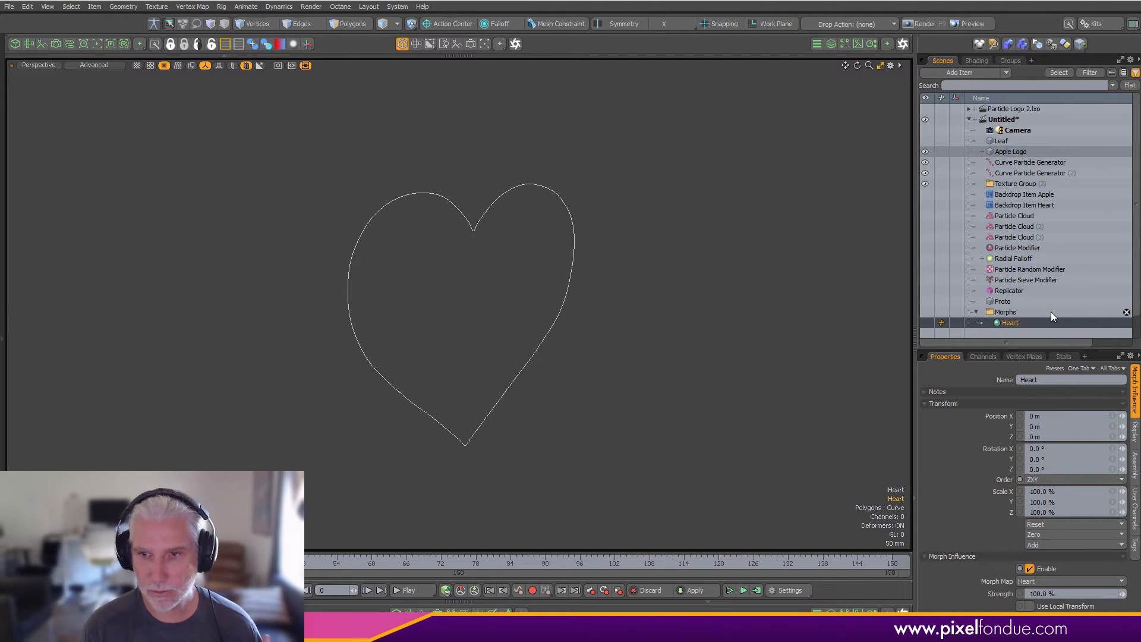
{"action": "double_click", "coordinate": [1070, 593]}
{"action": "type", "text": "0"}
{"action": "key", "text": "Return"}
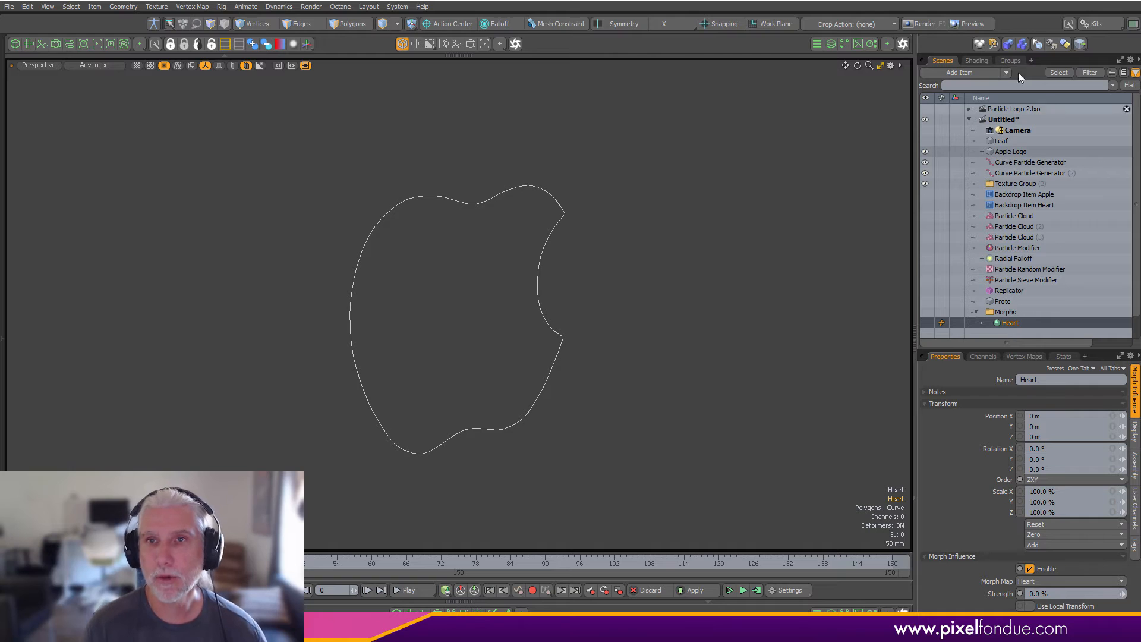
- Add a Freeze mesh operation to the Apple Logo, above its Heart morph influence
{"action": "left_click", "coordinate": [831, 44]}
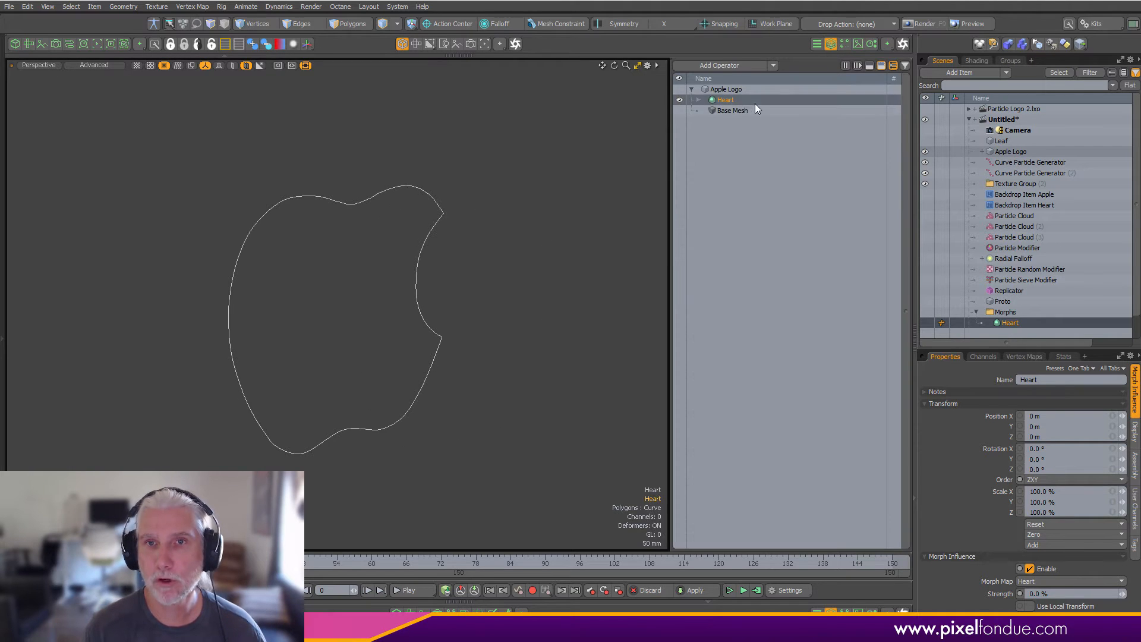
{"action": "left_click_drag", "start_coordinate": [668, 337], "coordinate": [706, 336]}
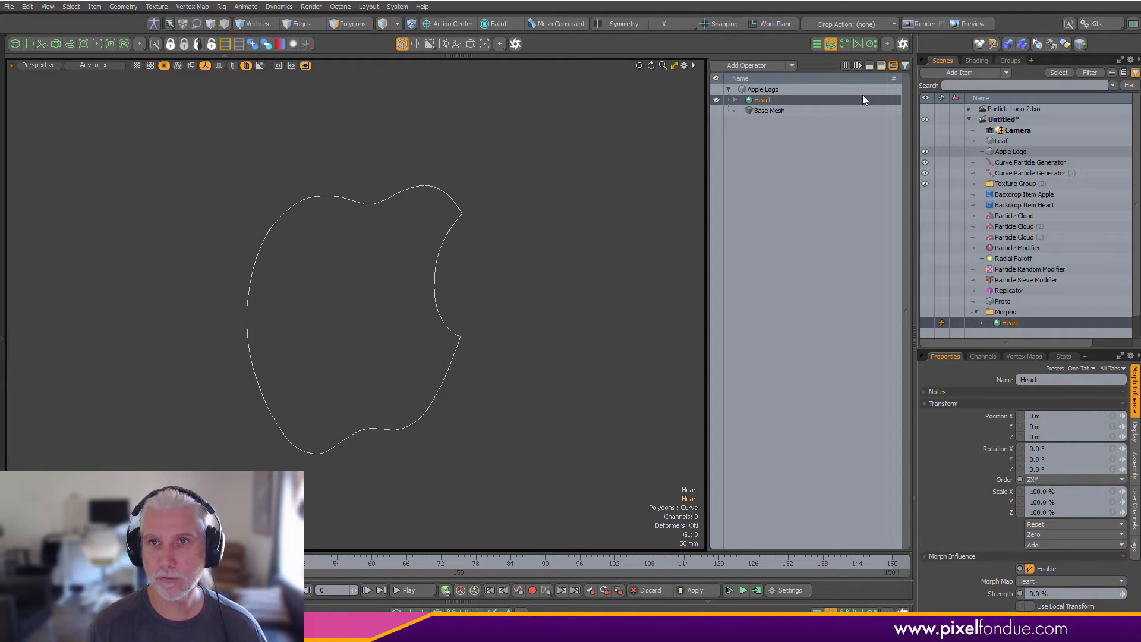
{"action": "left_click", "coordinate": [765, 67]}
{"action": "type", "text": "ph"}
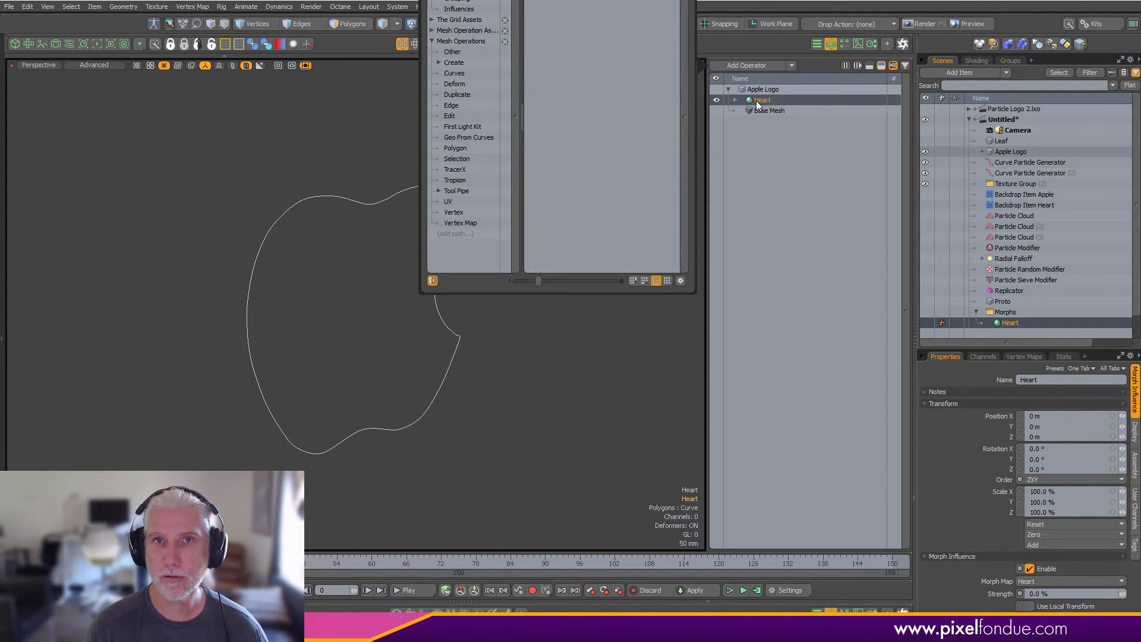
{"action": "key", "text": "BackSpace"}
{"action": "type", "text": "re"}
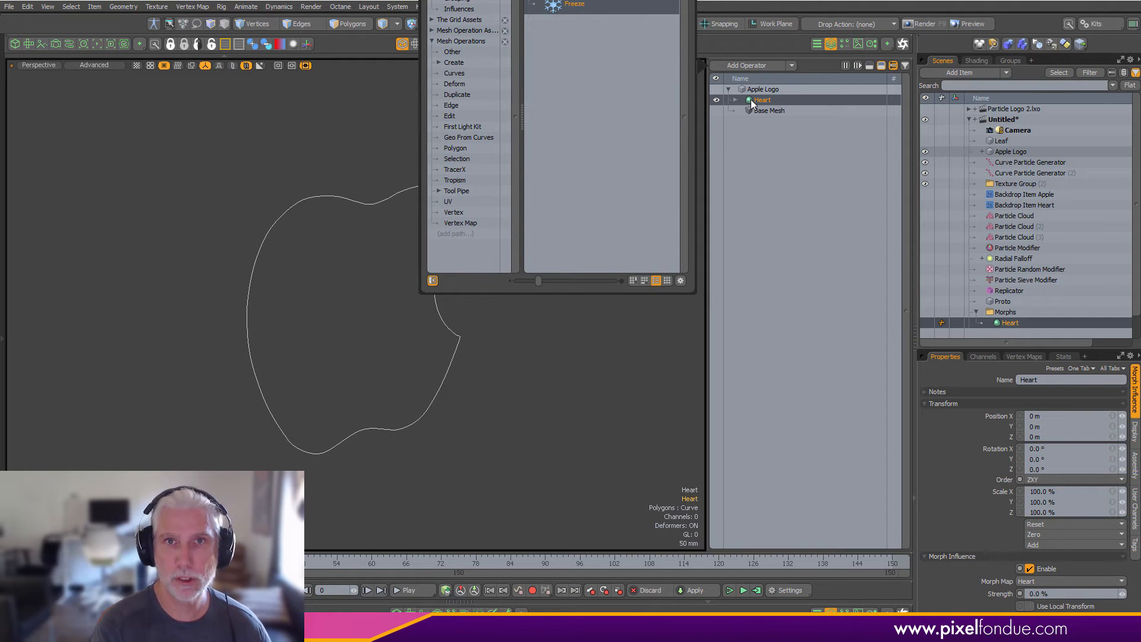
{"action": "double_click", "coordinate": [566, 8]}
{"action": "left_click_drag", "start_coordinate": [352, 330], "coordinate": [419, 335], "text": "alt"}
{"action": "key", "text": "ctrl+3"}
{"action": "left_click", "coordinate": [645, 484]}
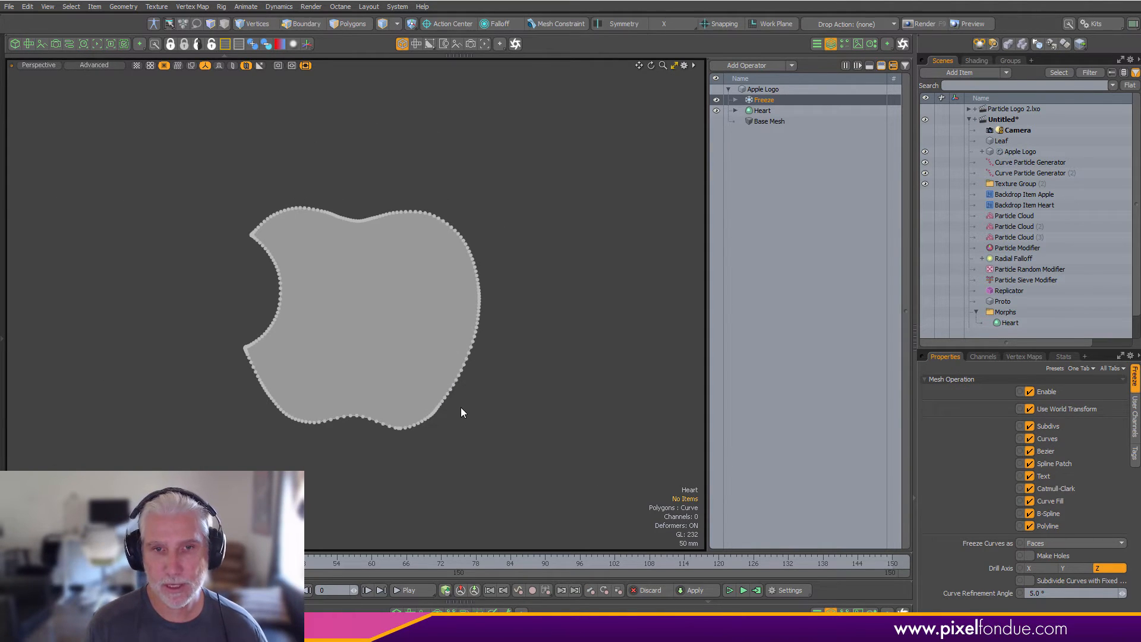
- Select the frozen logo's vertices for inspection, turn on the Freeze operation's fixed curve subdivision option, and clear the selection
{"action": "key", "text": "1"}
{"action": "right_click_drag", "start_coordinate": [576, 163], "coordinate": [112, 513]}
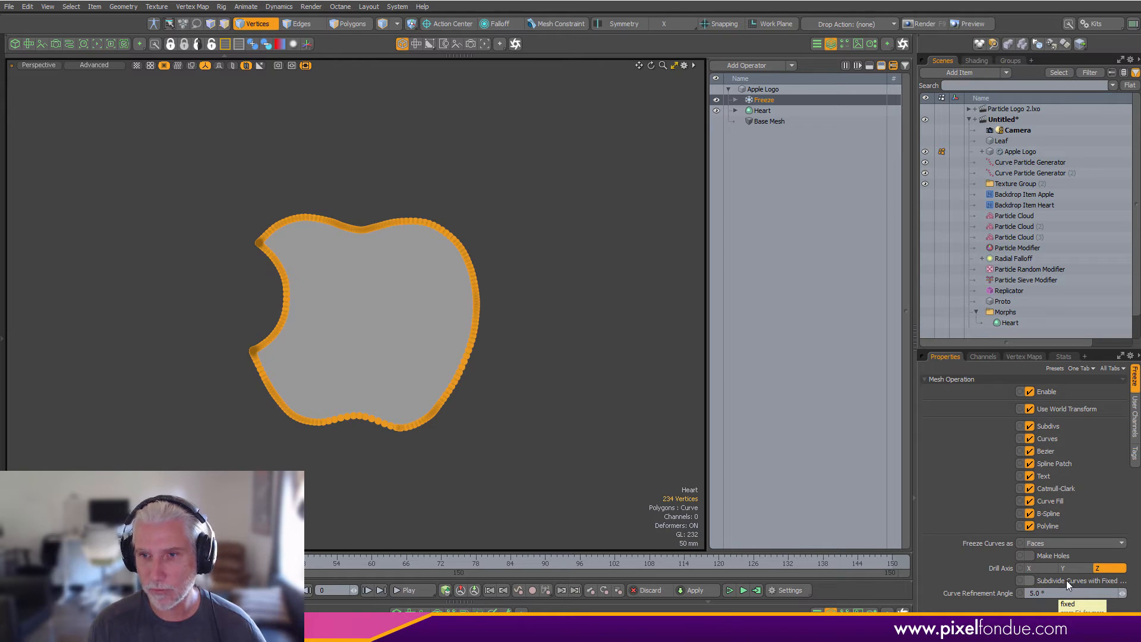
{"action": "left_click_drag", "start_coordinate": [916, 590], "coordinate": [935, 594]}
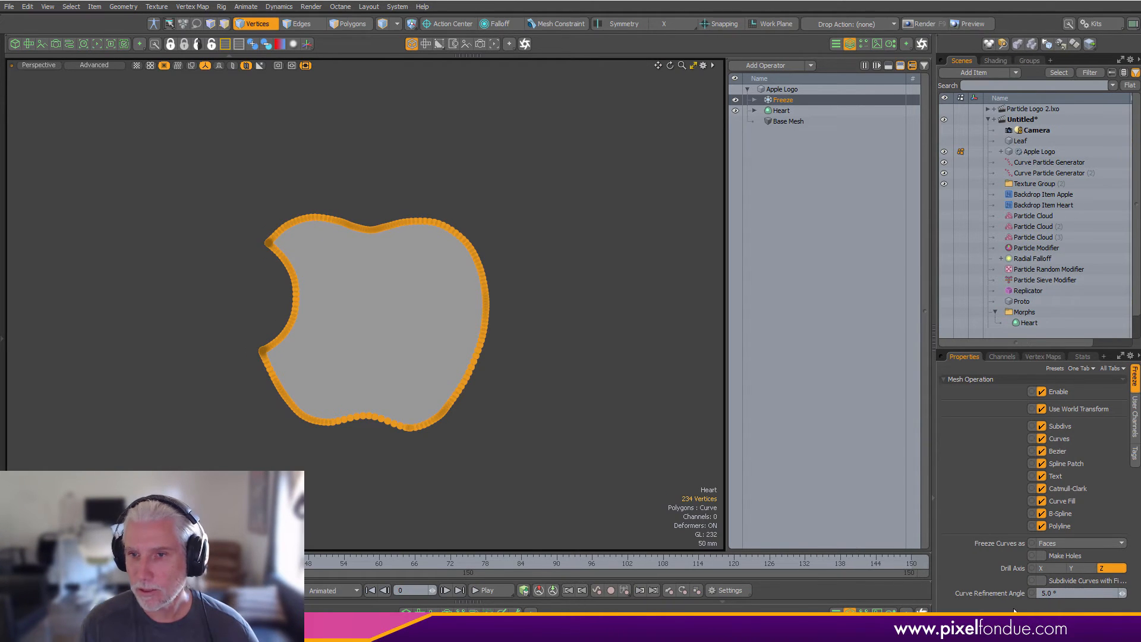
{"action": "left_click", "coordinate": [1041, 580]}
{"action": "scroll", "coordinate": [505, 425], "scroll_direction": "up", "scroll_amount": 5}
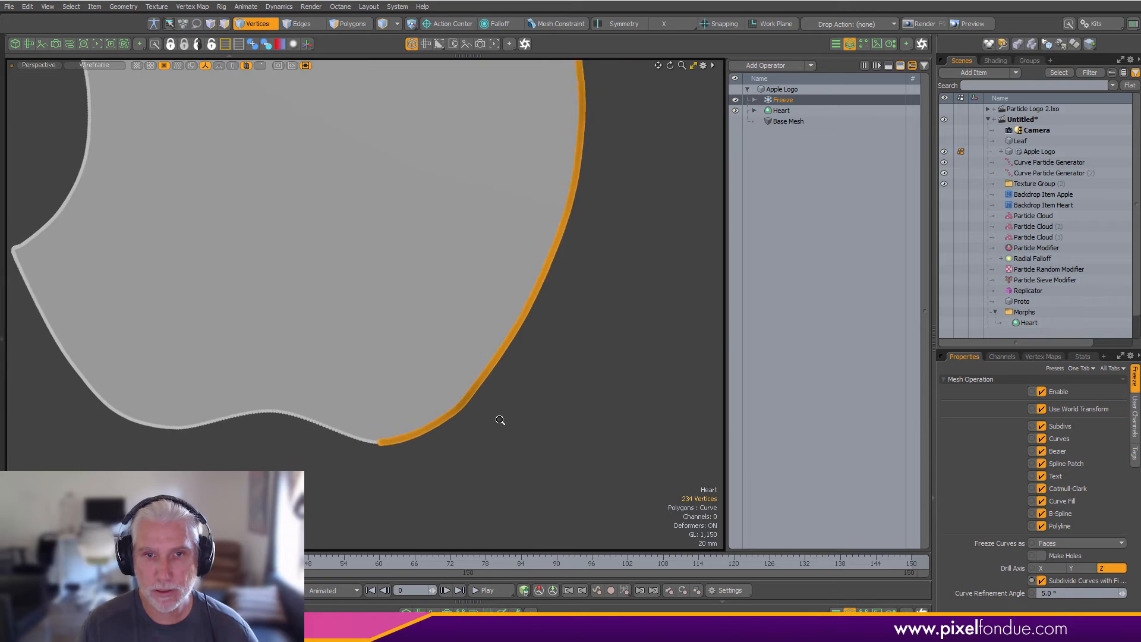
{"action": "left_click", "coordinate": [512, 444]}
- Set the Apple Logo Freeze operation's Curve Refinement Angle to 70° and select all vertices of the logo to check them
{"action": "left_click", "coordinate": [1047, 593]}
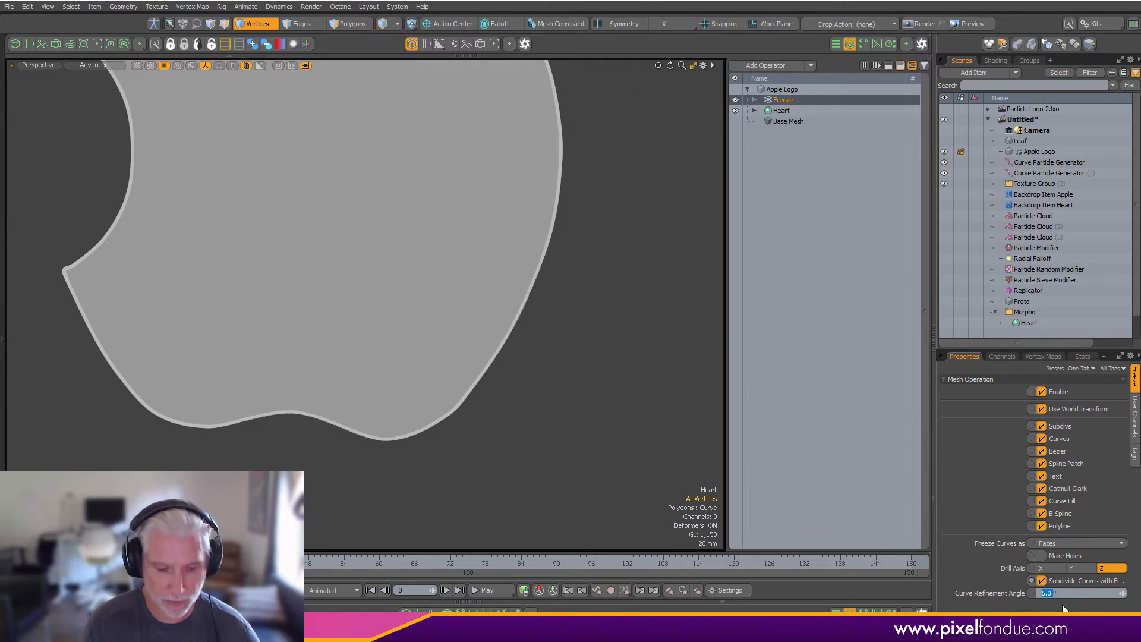
{"action": "type", "text": "70"}
{"action": "key", "text": "Return"}
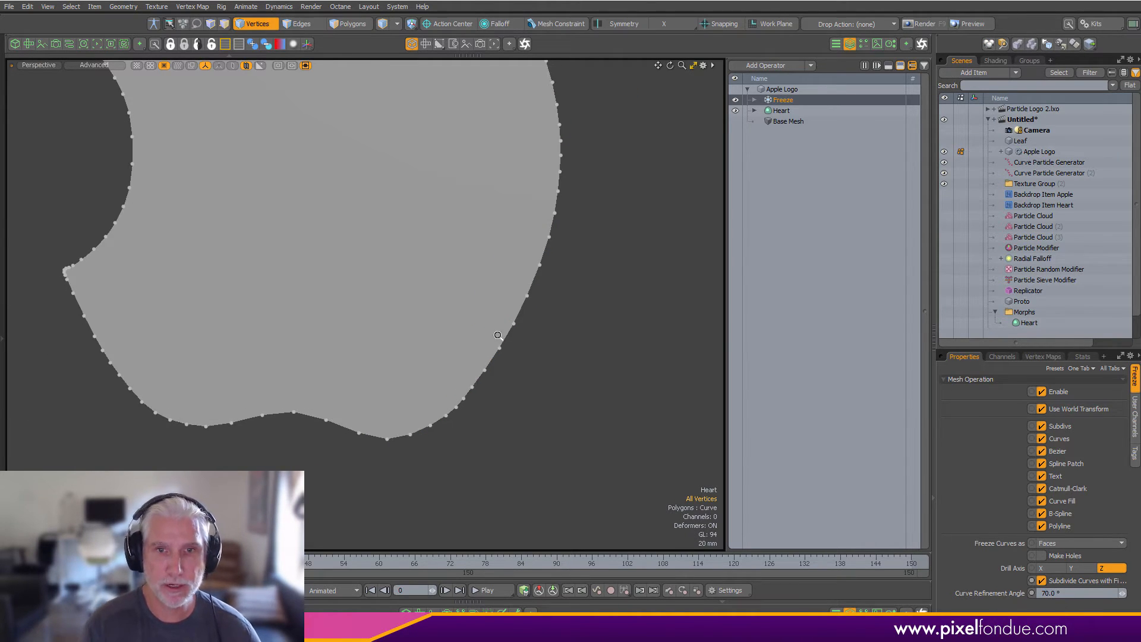
{"action": "scroll", "coordinate": [499, 335], "scroll_direction": "down", "scroll_amount": 3}
{"action": "left_click_drag", "start_coordinate": [358, 296], "coordinate": [621, 503]}
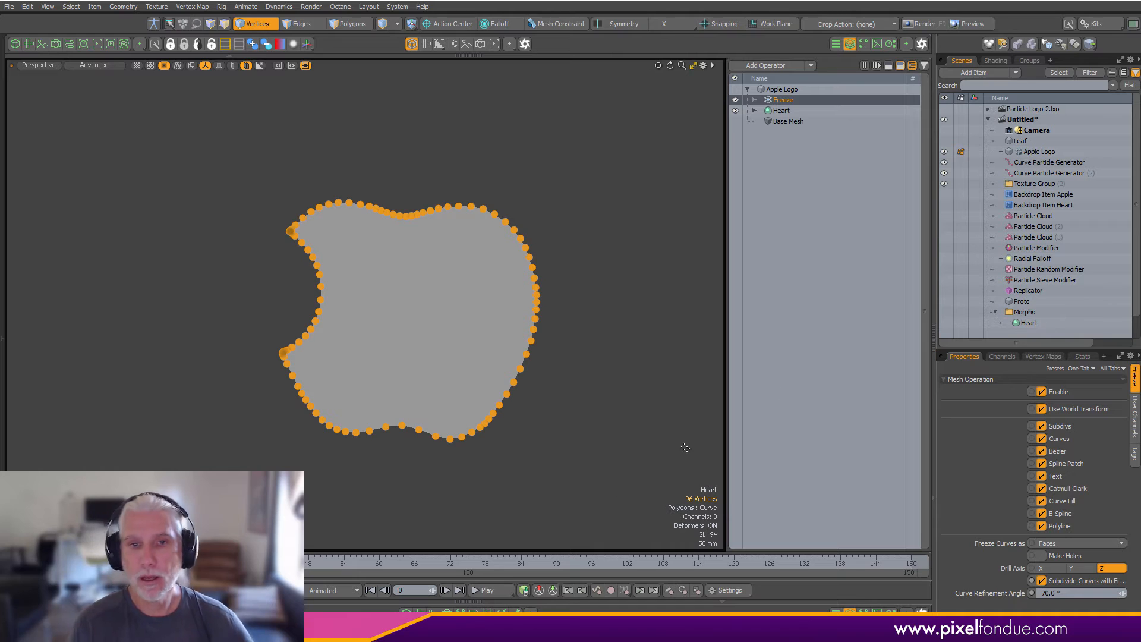
- Set the Apple Logo Freeze operation's Curve Refinement Angle to 80° and clear the vertex selection
{"action": "left_click", "coordinate": [1050, 592]}
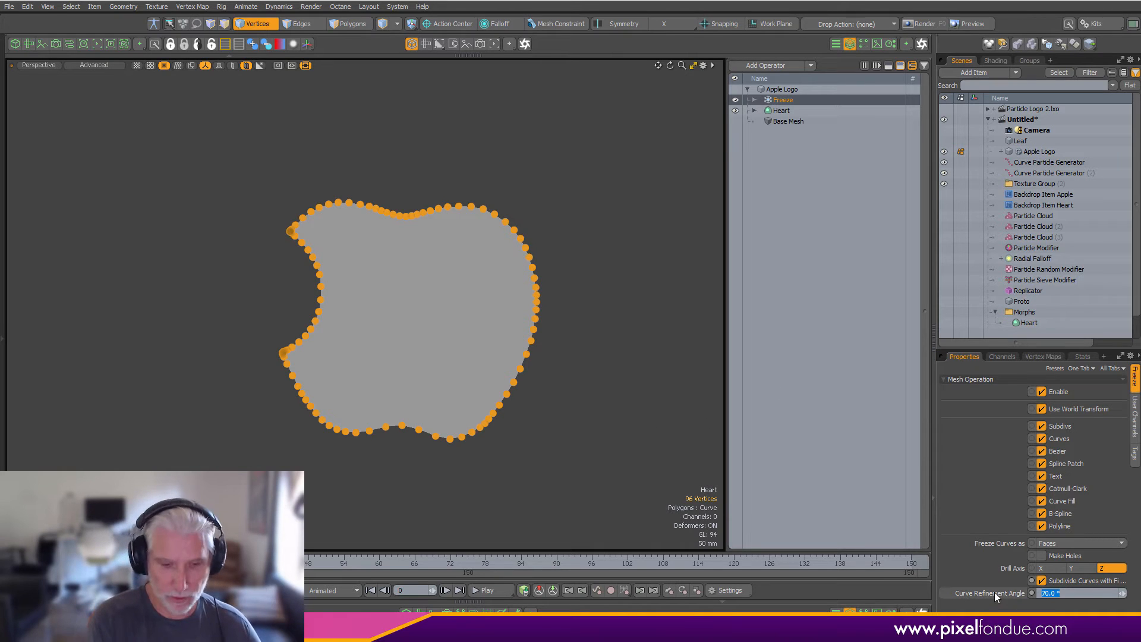
{"action": "type", "text": "80"}
{"action": "key", "text": "Return"}
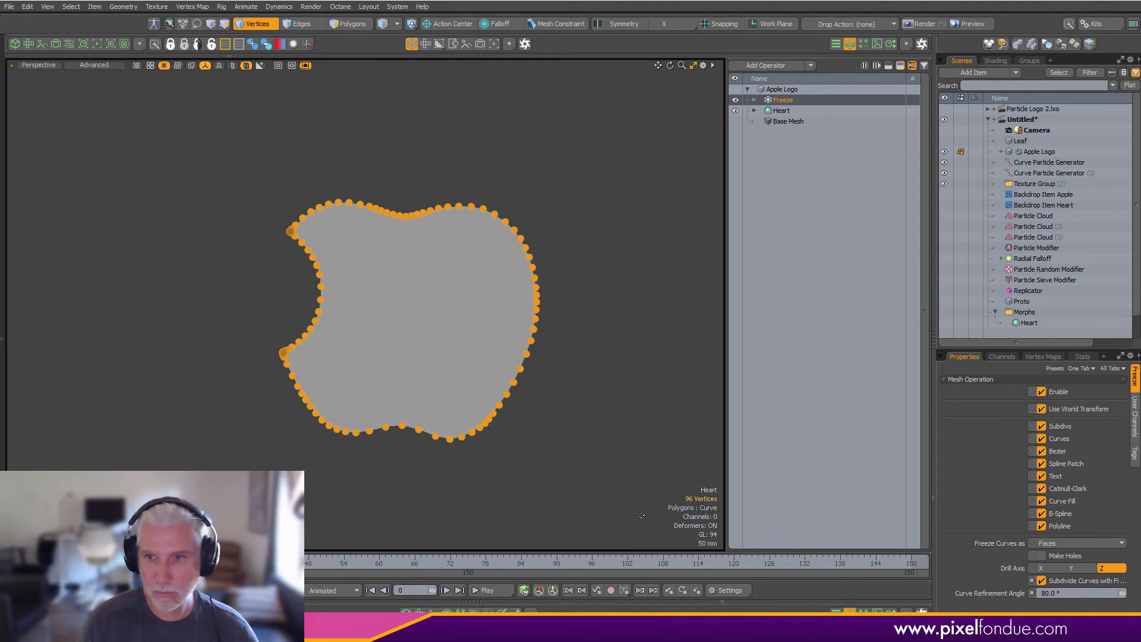
{"action": "left_click", "coordinate": [579, 484]}
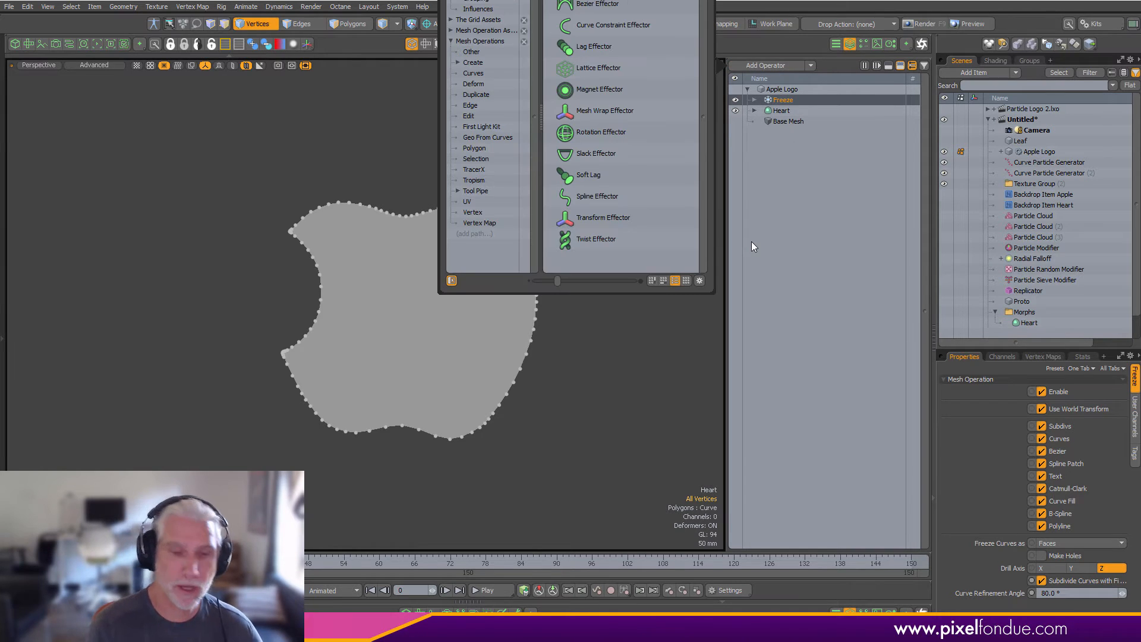
- Add a Thicken operation above the Apple Logo's Freeze and make the Replicator visible
{"action": "type", "text": "thick"}
{"action": "key", "text": "Return"}
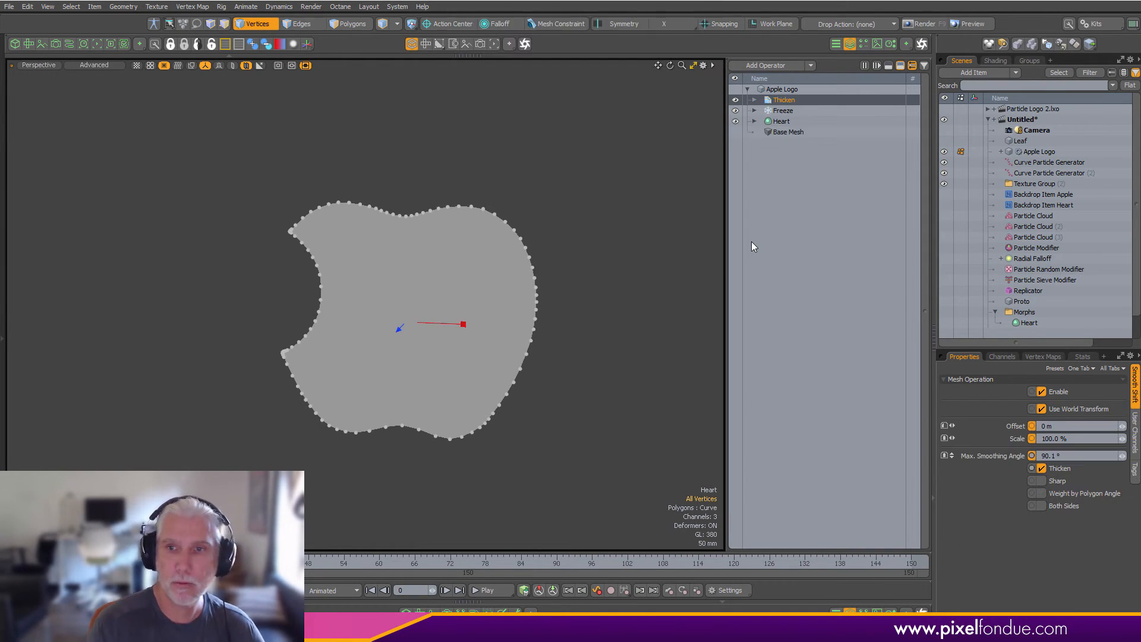
{"action": "scroll", "coordinate": [501, 369], "scroll_direction": "down", "scroll_amount": 3}
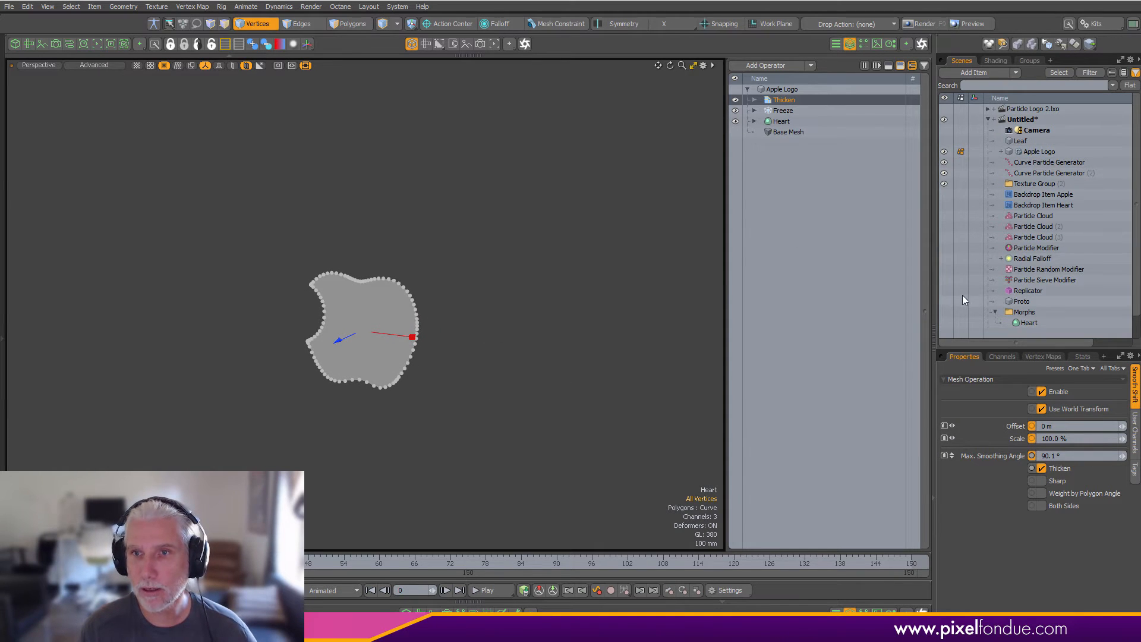
{"action": "left_click", "coordinate": [945, 290]}
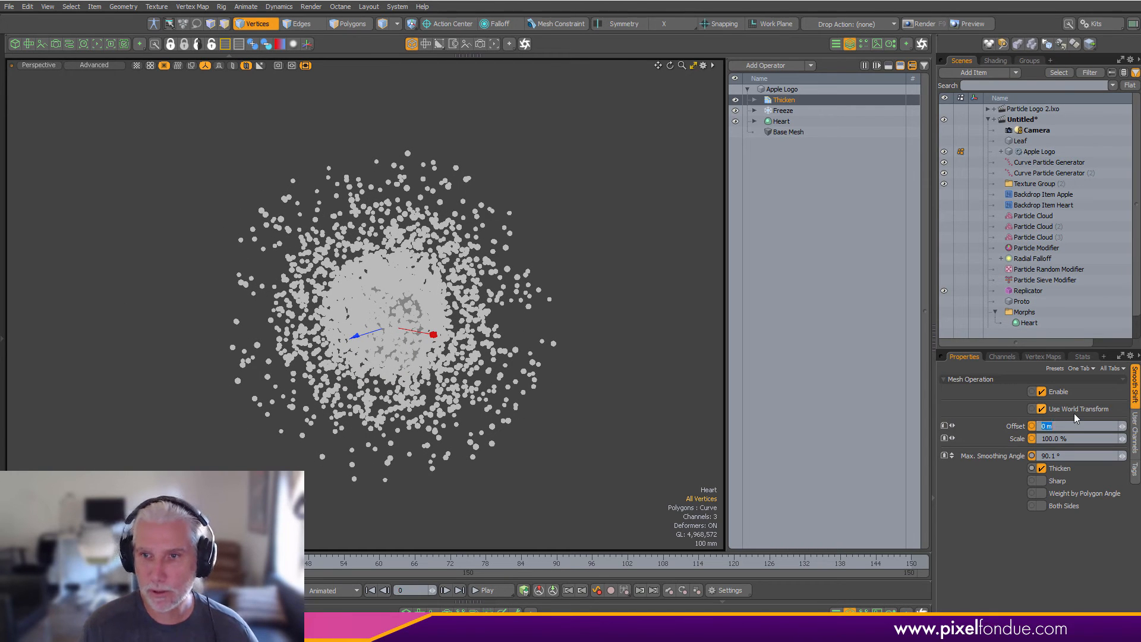
- Thicken the Apple Logo on both sides with a 3 m offset and check it through the render camera
{"action": "left_click", "coordinate": [1067, 512]}
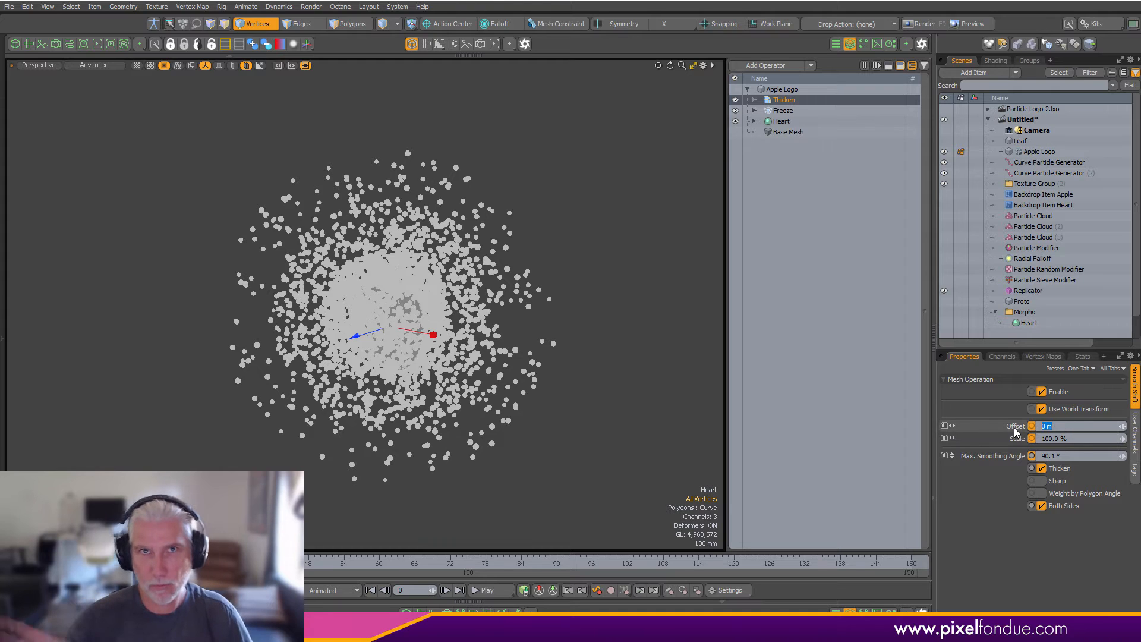
{"action": "type", "text": "3"}
{"action": "key", "text": "Return"}
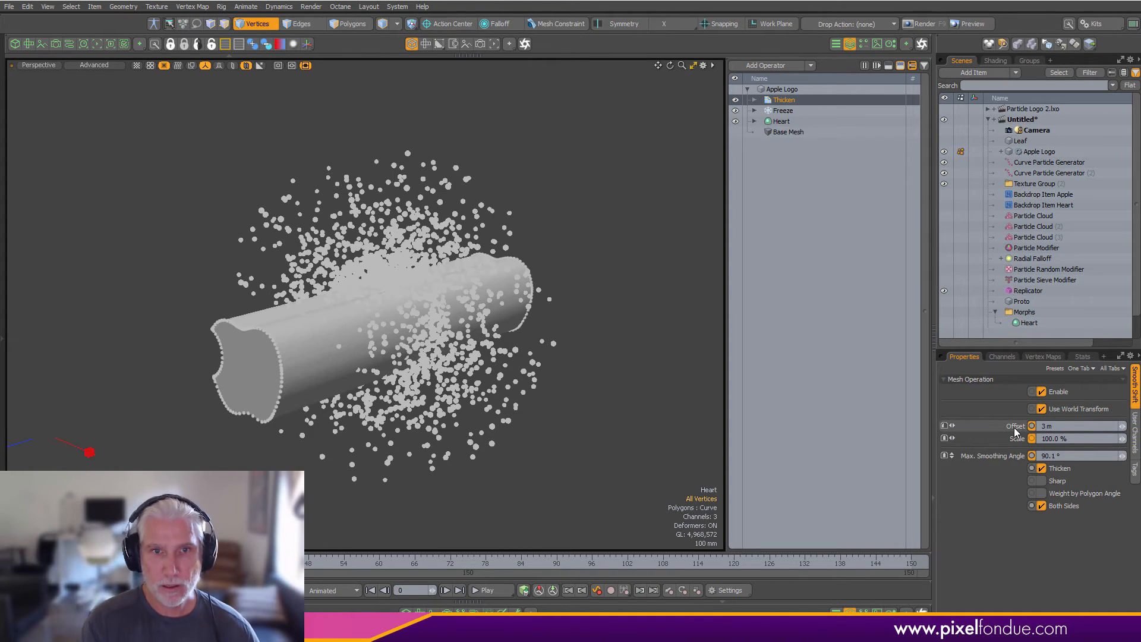
{"action": "left_click_drag", "start_coordinate": [250, 381], "coordinate": [579, 532], "text": "alt"}
{"action": "key", "text": "KP_0"}
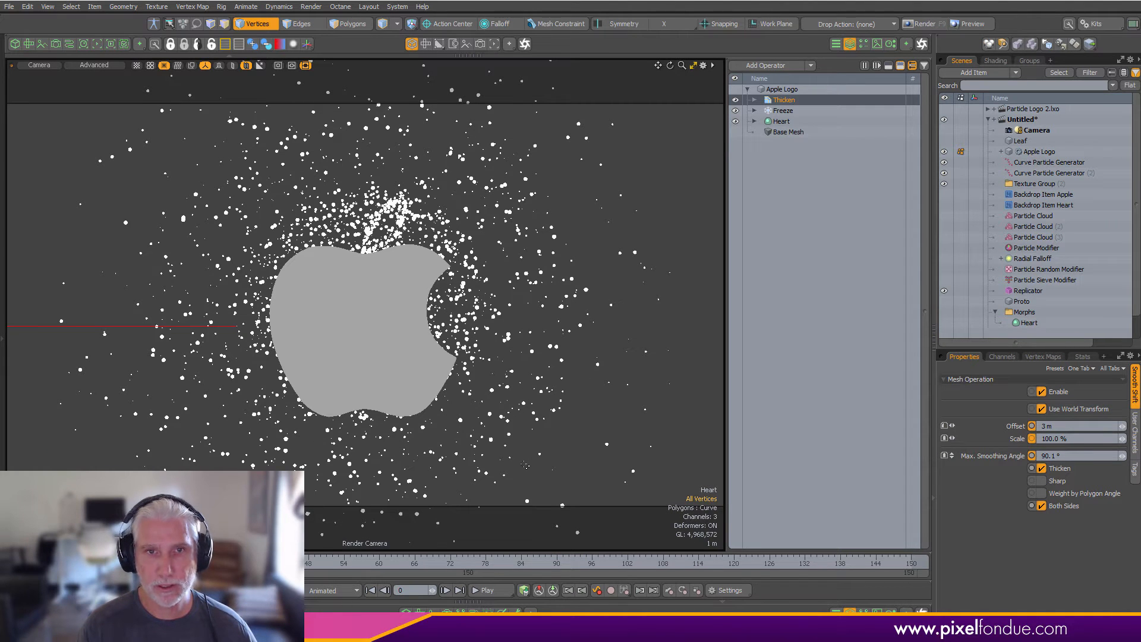
{"action": "key", "text": "KP_Decimal"}
{"action": "left_click_drag", "start_coordinate": [422, 410], "coordinate": [382, 262], "text": "alt"}
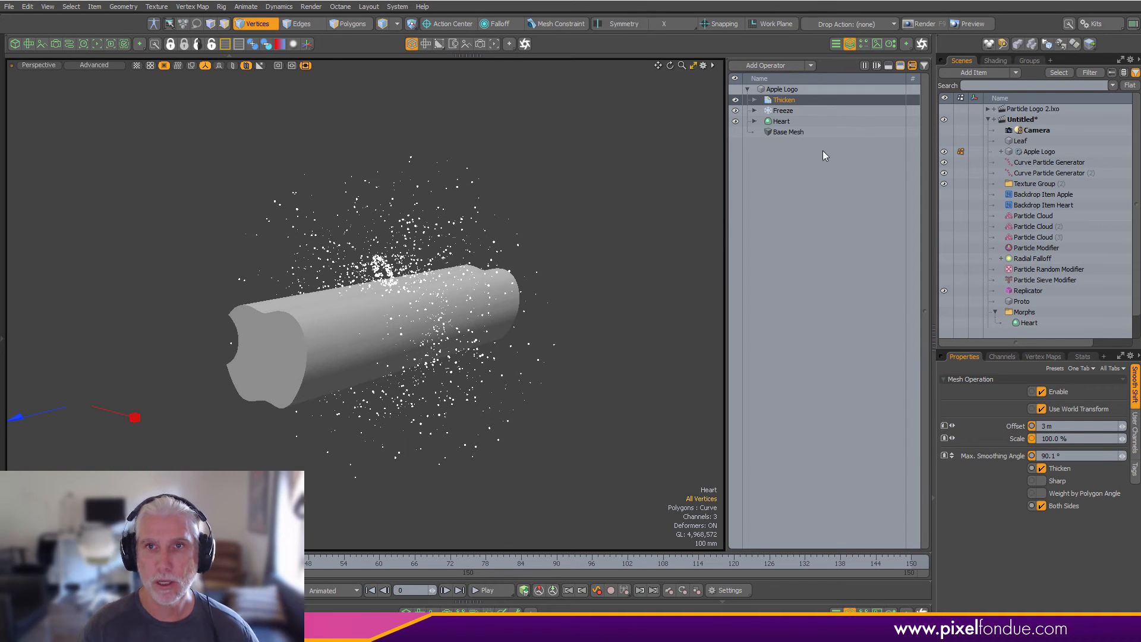
- Show the Leaf mesh and add a Freeze operation to it
{"action": "key", "text": "5"}
{"action": "left_click", "coordinate": [297, 391]}
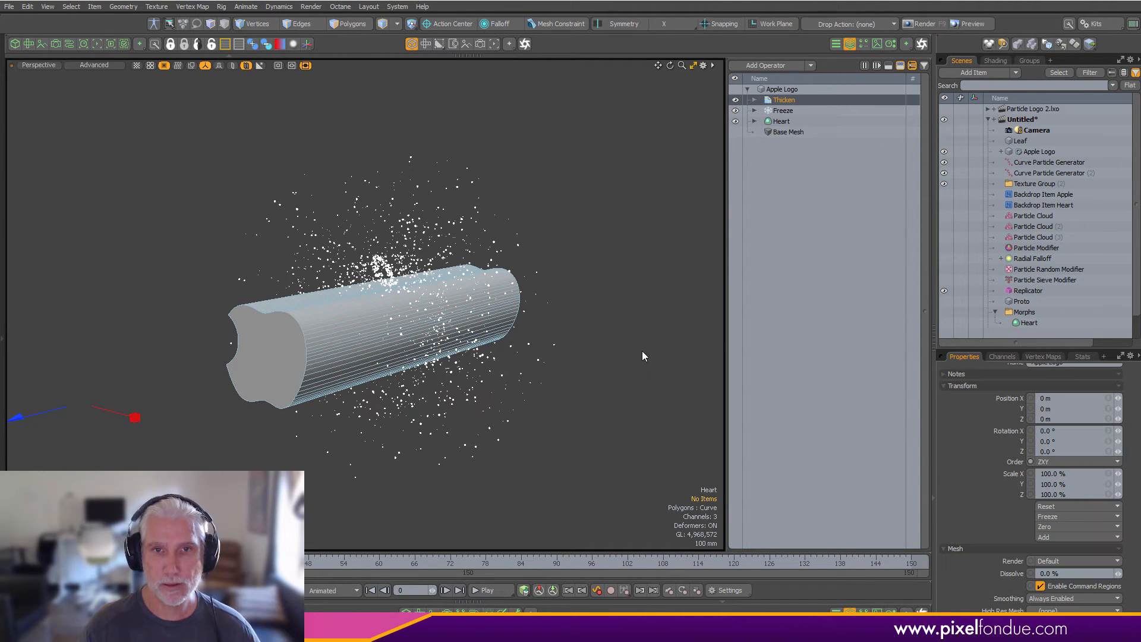
{"action": "left_click", "coordinate": [1026, 141]}
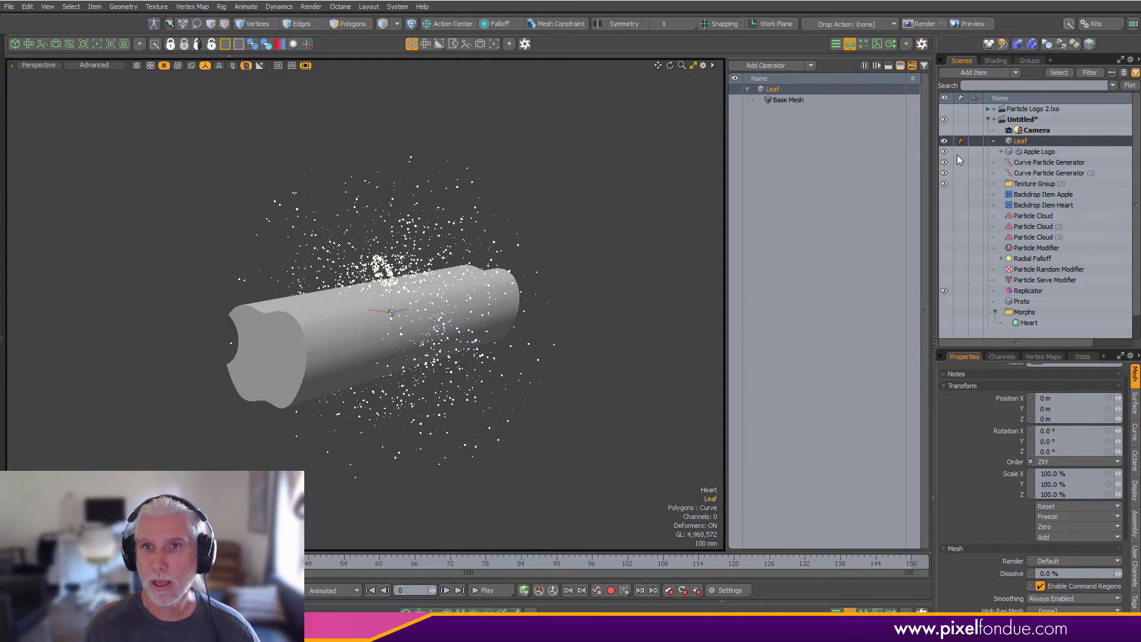
{"action": "left_click", "coordinate": [766, 64]}
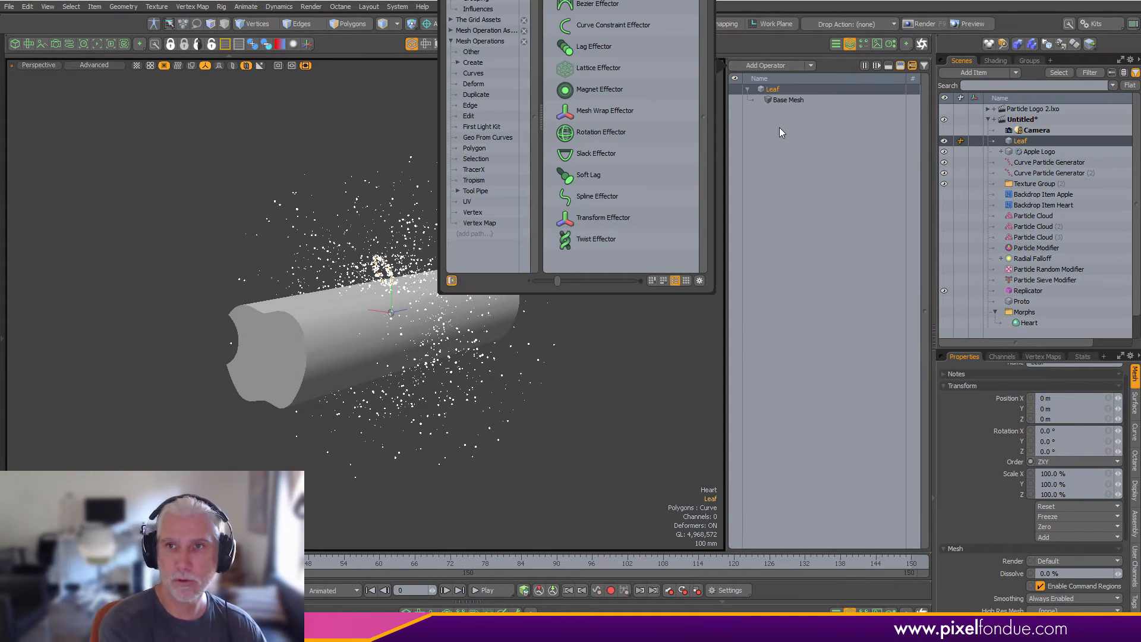
{"action": "type", "text": "freeze"}
{"action": "key", "text": "Return"}
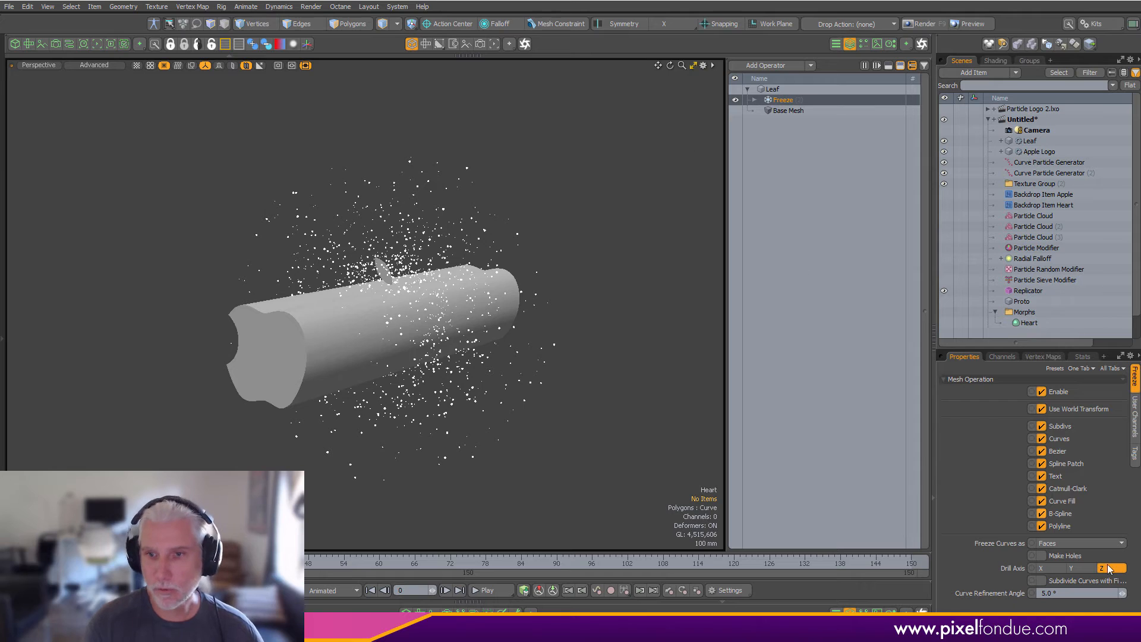
- Turn on fixed curve subdivision for the Leaf's Freeze operation and set its Curve Refinement Angle to 80°
{"action": "left_click", "coordinate": [1069, 593]}
{"action": "type", "text": "80"}
{"action": "key", "text": "Return"}
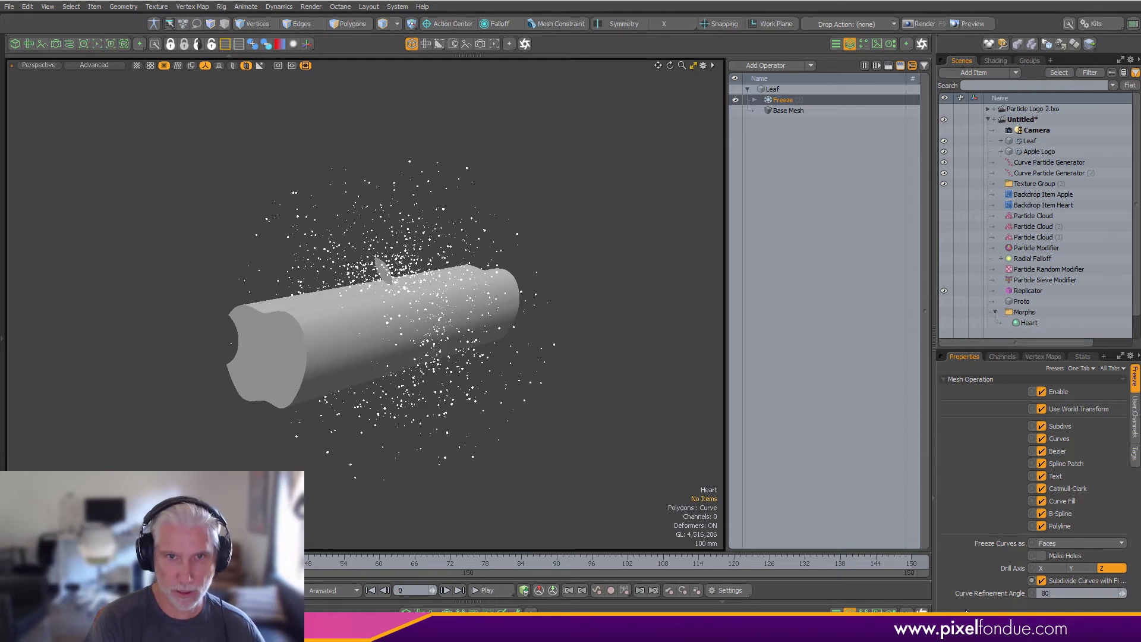
- Add a Thicken operation to the Leaf with Both Sides enabled and an offset of 3 m
{"action": "left_click", "coordinate": [775, 69]}
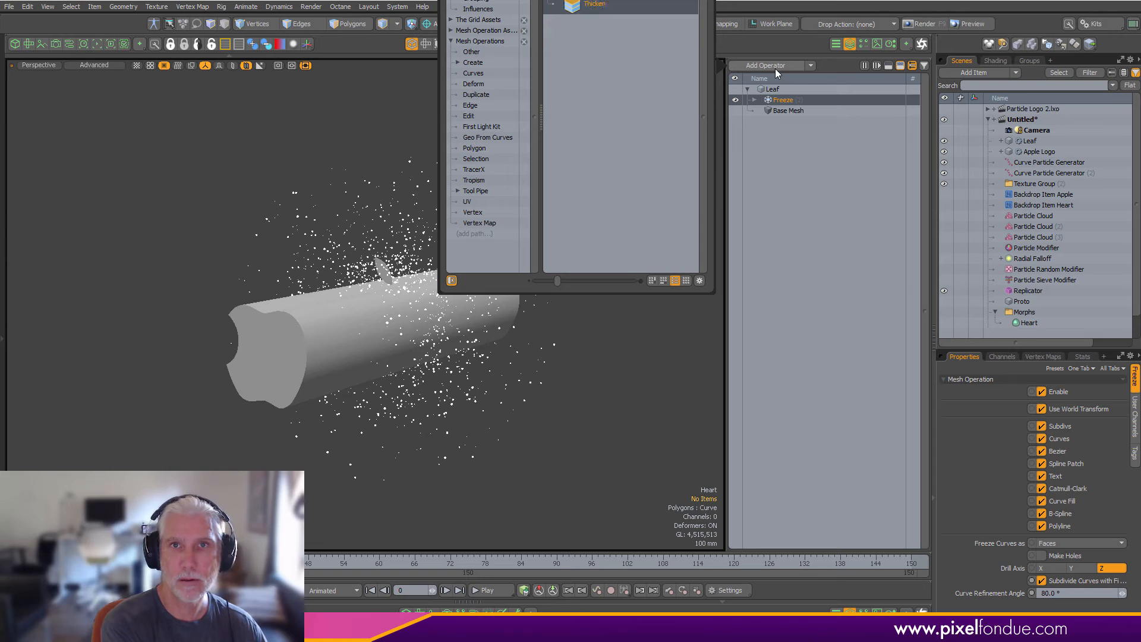
{"action": "key", "text": "Return"}
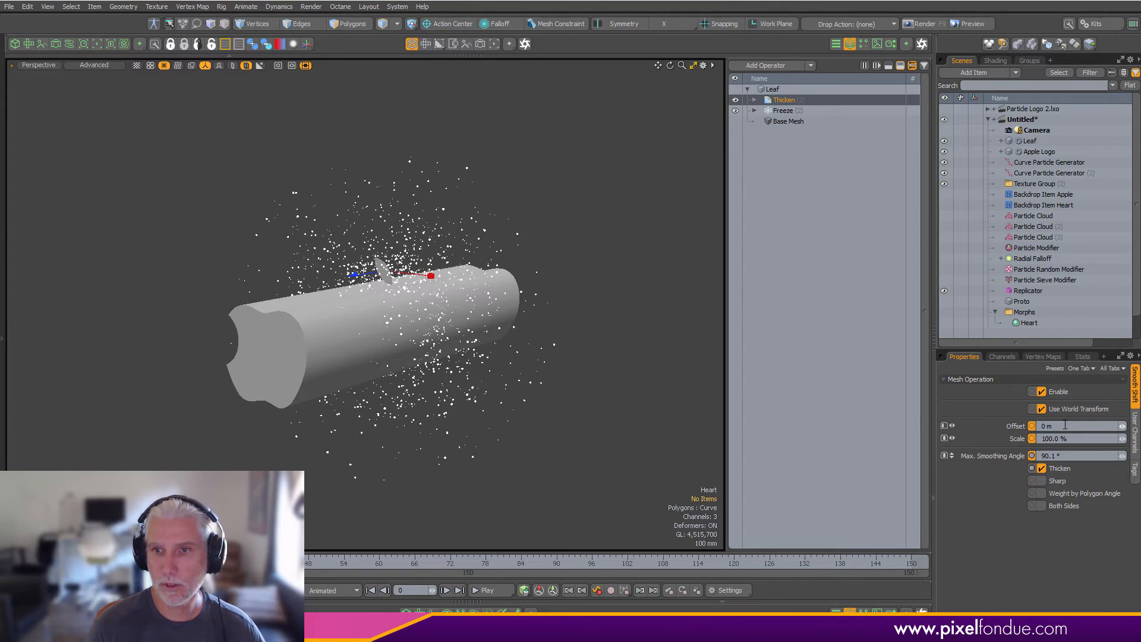
{"action": "left_click", "coordinate": [1040, 506]}
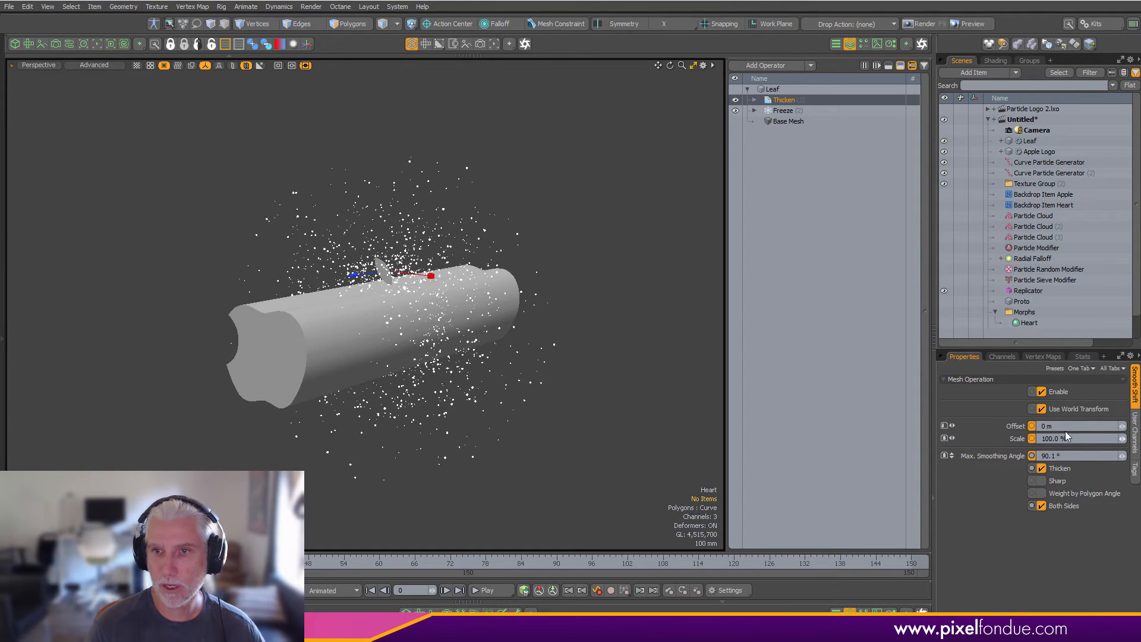
{"action": "left_click", "coordinate": [1047, 426]}
{"action": "type", "text": "1"}
{"action": "key", "text": "Return"}
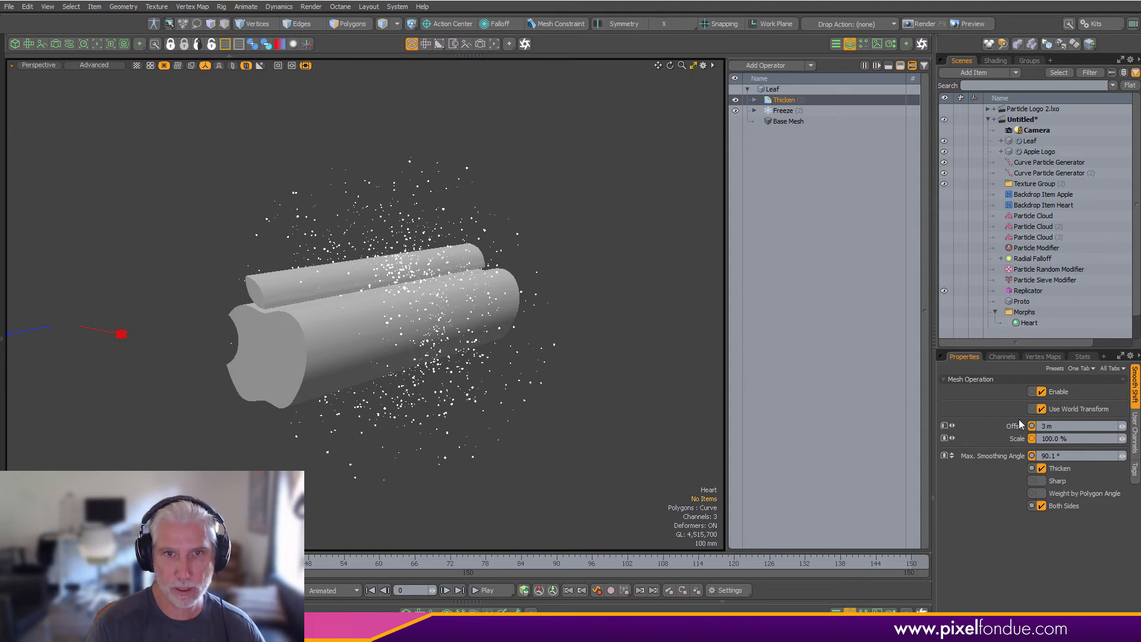
{"action": "left_click", "coordinate": [521, 433]}
{"action": "left_click_drag", "start_coordinate": [280, 386], "coordinate": [491, 404], "text": "alt"}
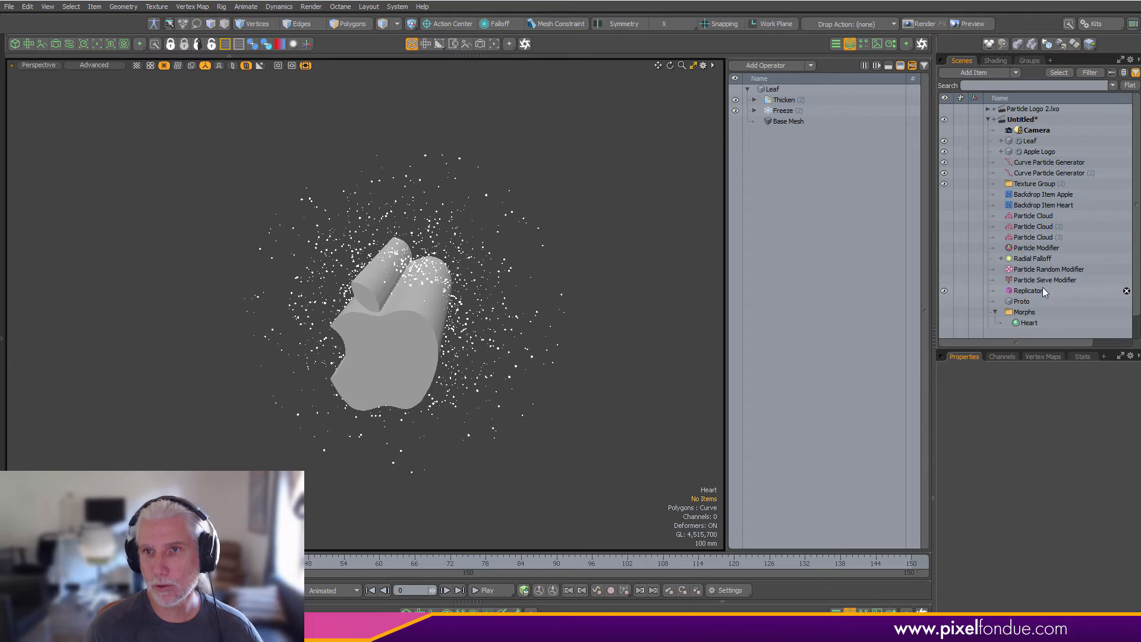
- Add a Render Boolean item to the scene
{"action": "left_click", "coordinate": [980, 72]}
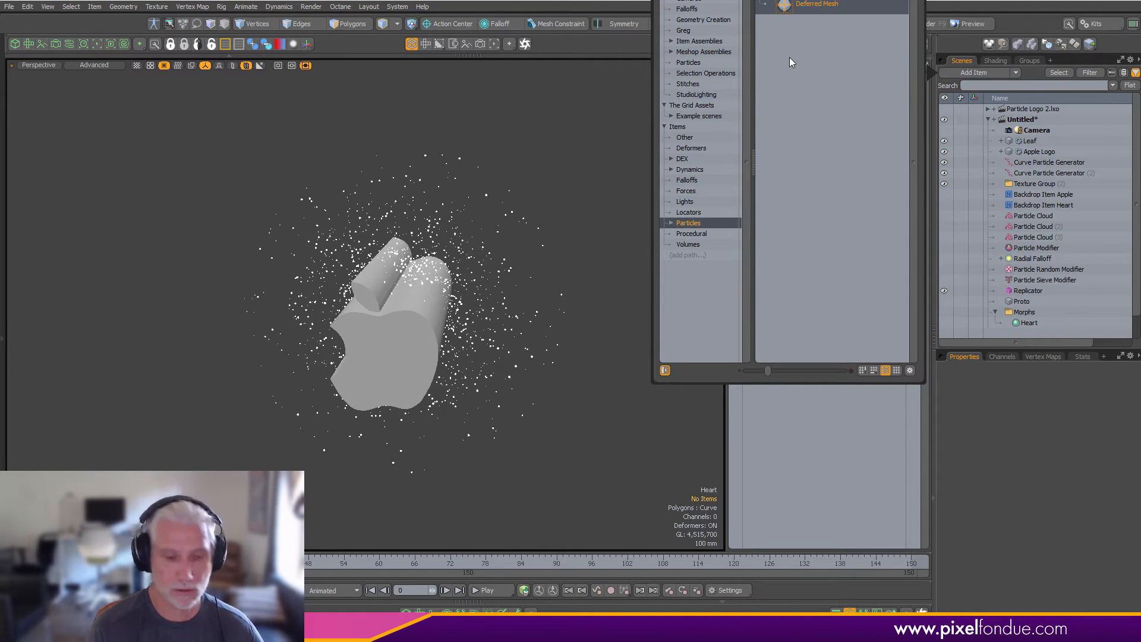
{"action": "key", "text": "BackSpace"}
{"action": "type", "text": "ne"}
{"action": "key", "text": "BackSpace"}
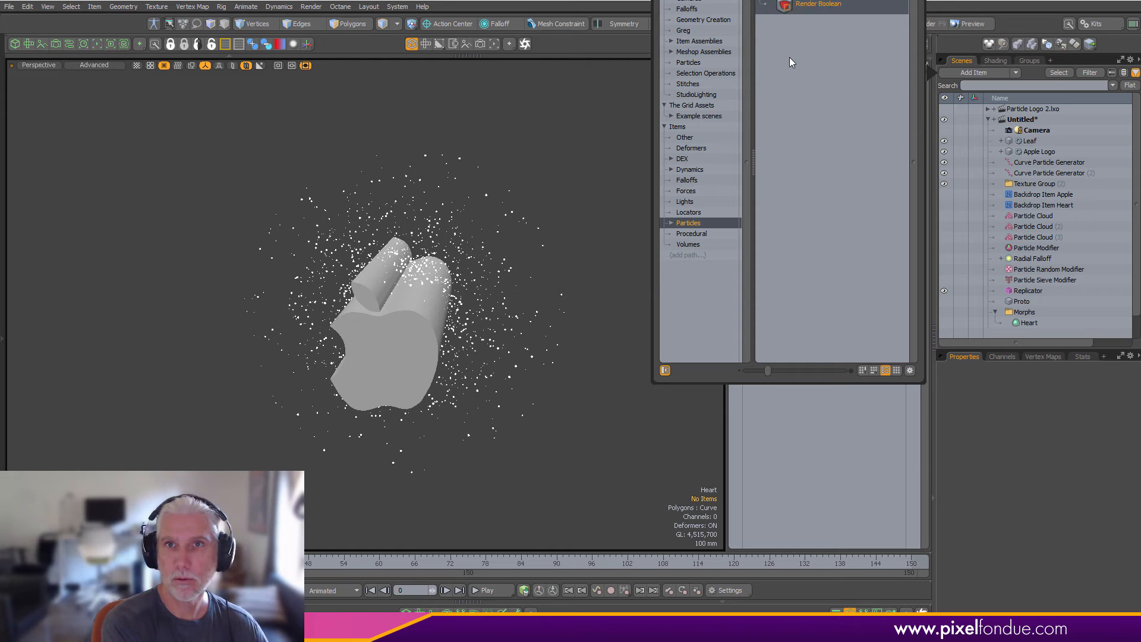
{"action": "key", "text": "Return"}
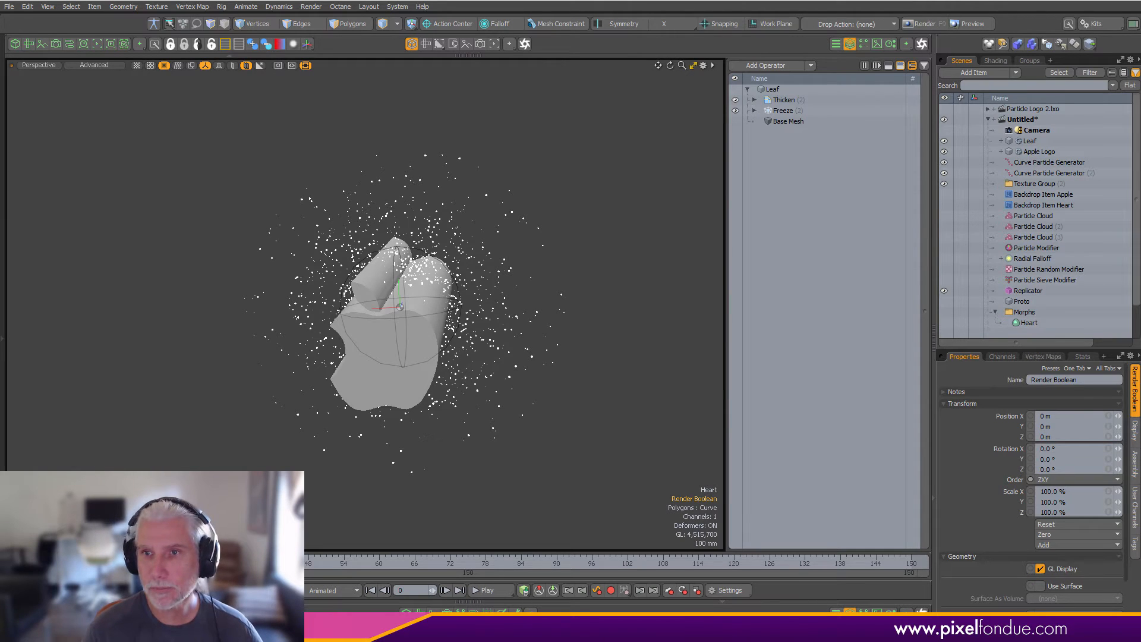
- Enable Use Surface on the Render Boolean and set its Surface As Volume to Apple Logo
{"action": "left_click_drag", "start_coordinate": [1036, 321], "coordinate": [1051, 289]}
{"action": "left_click", "coordinate": [1035, 313]}
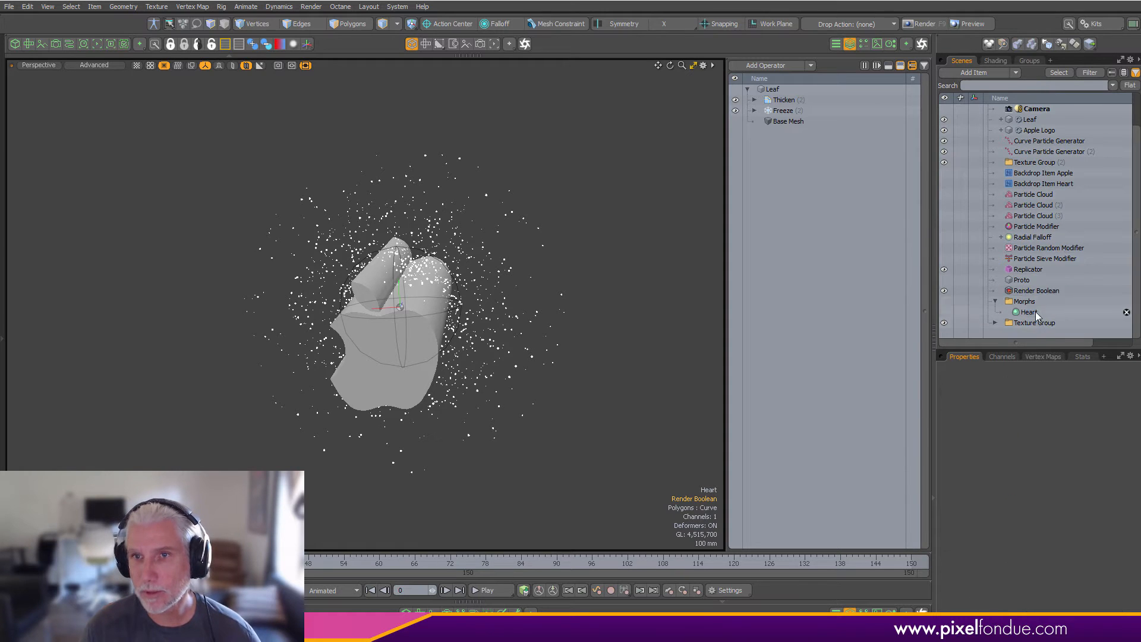
{"action": "left_click", "coordinate": [1031, 291]}
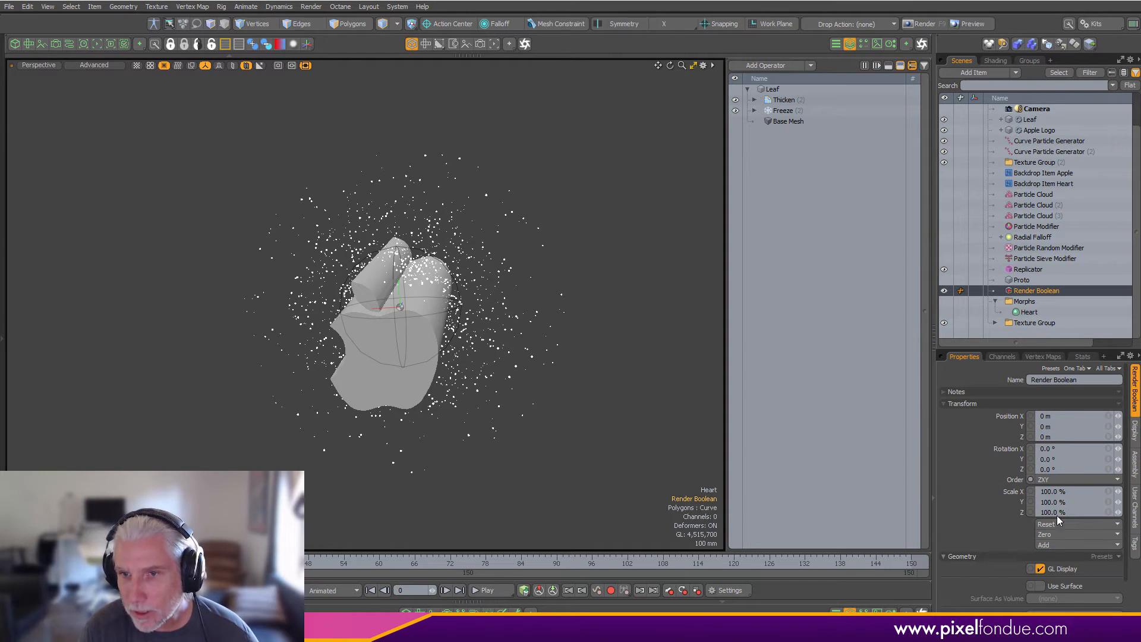
{"action": "left_click_drag", "start_coordinate": [1110, 344], "coordinate": [1110, 221]}
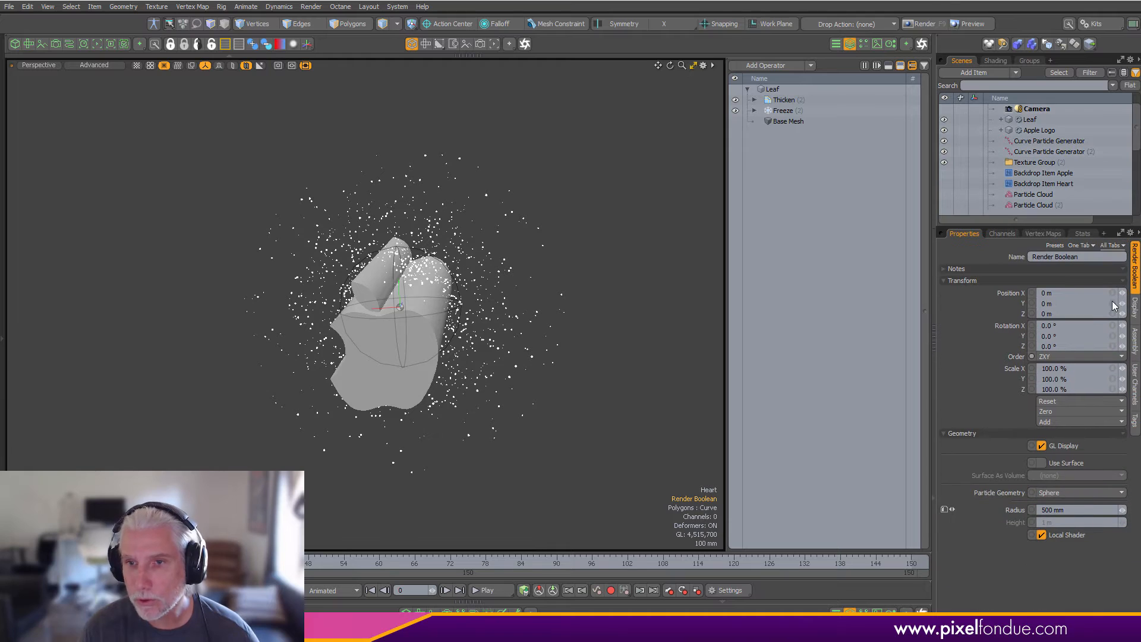
{"action": "left_click", "coordinate": [1041, 462]}
{"action": "left_click", "coordinate": [1055, 475]}
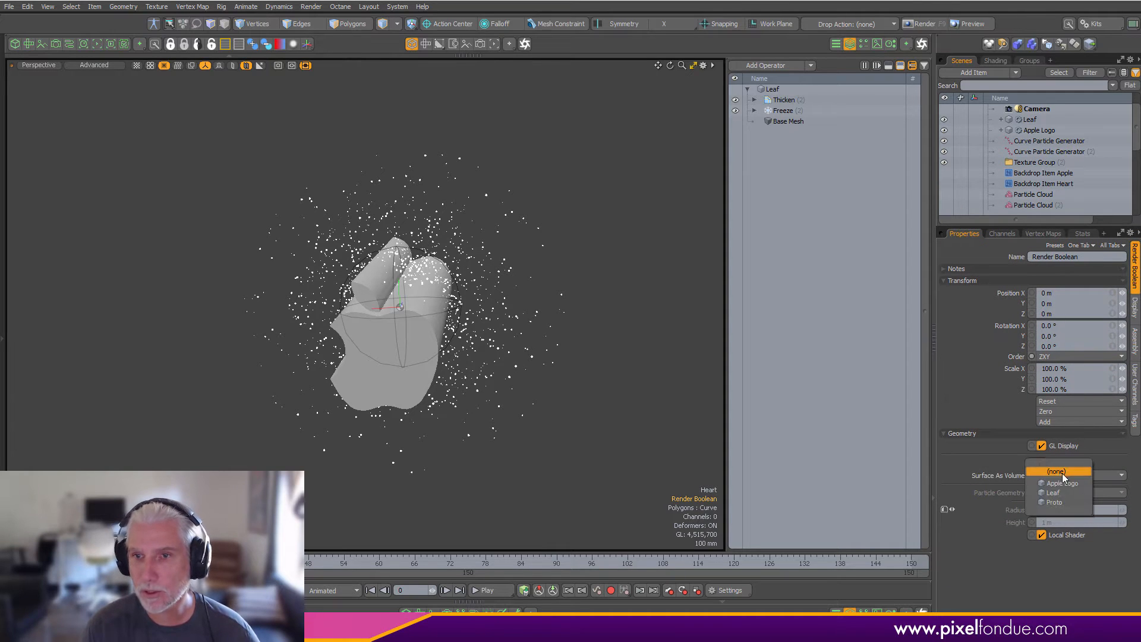
{"action": "left_click", "coordinate": [1070, 484]}
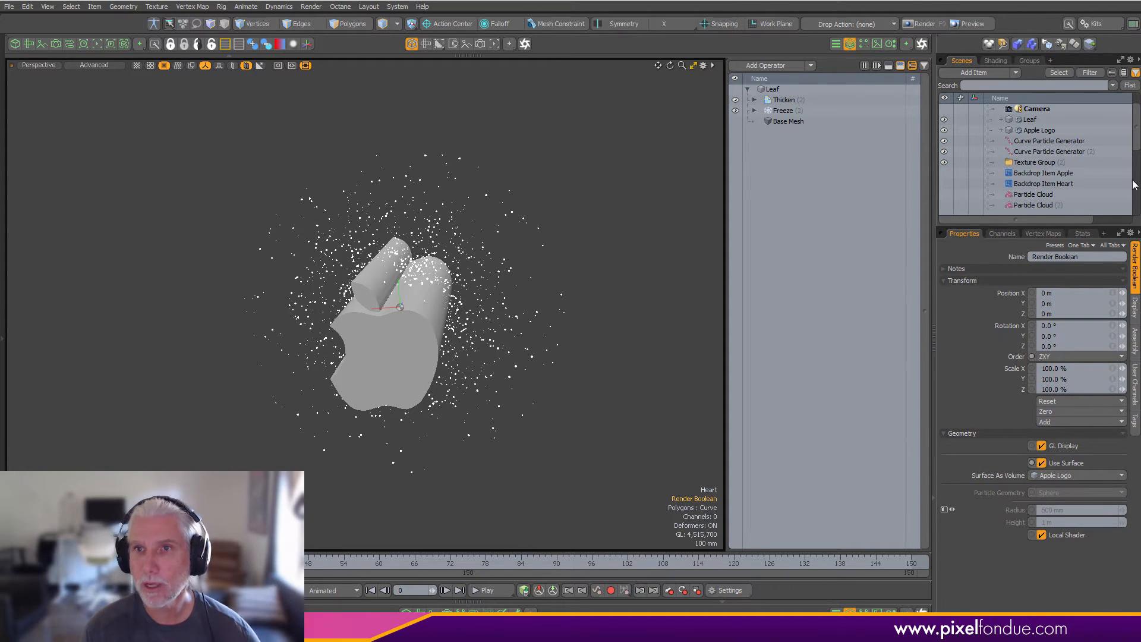
- Add a second Render Boolean item and rename it Render Boolean Leaf
{"action": "left_click", "coordinate": [977, 73]}
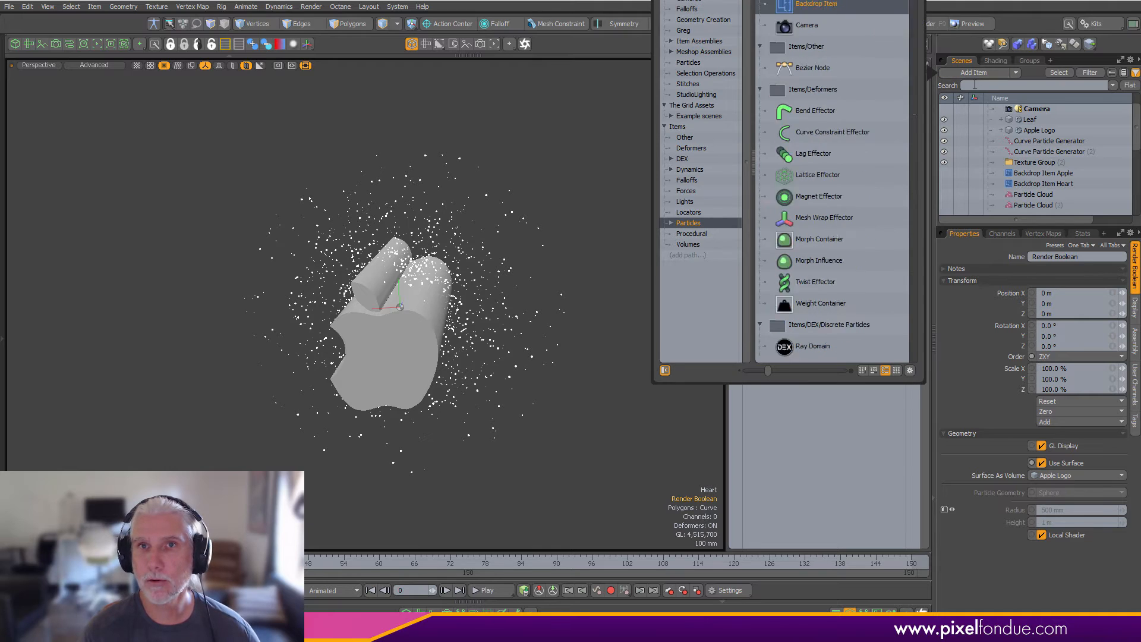
{"action": "scroll", "coordinate": [882, 120], "scroll_direction": "down", "scroll_amount": 5}
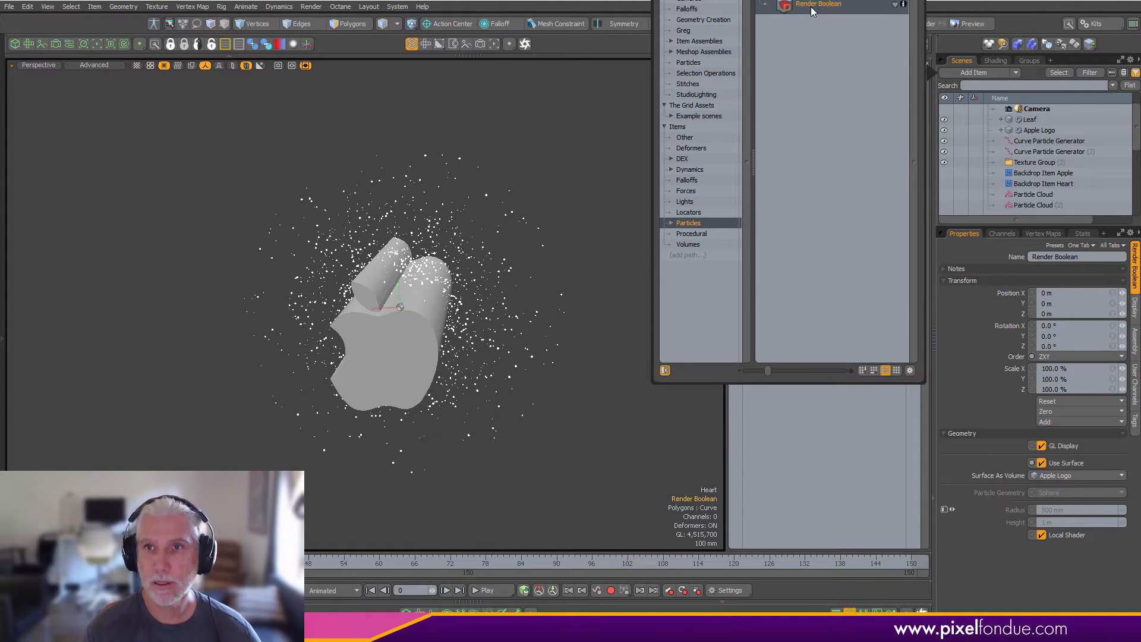
{"action": "double_click", "coordinate": [802, 6]}
{"action": "scroll", "coordinate": [1125, 162], "scroll_direction": "down", "scroll_amount": 5}
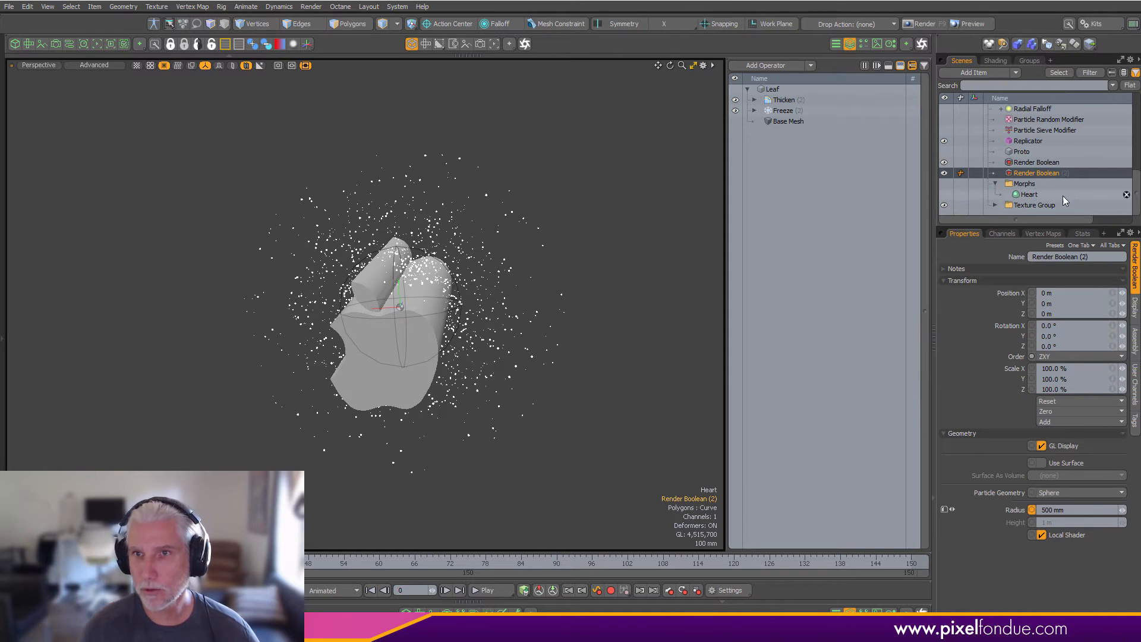
{"action": "double_click", "coordinate": [1055, 173]}
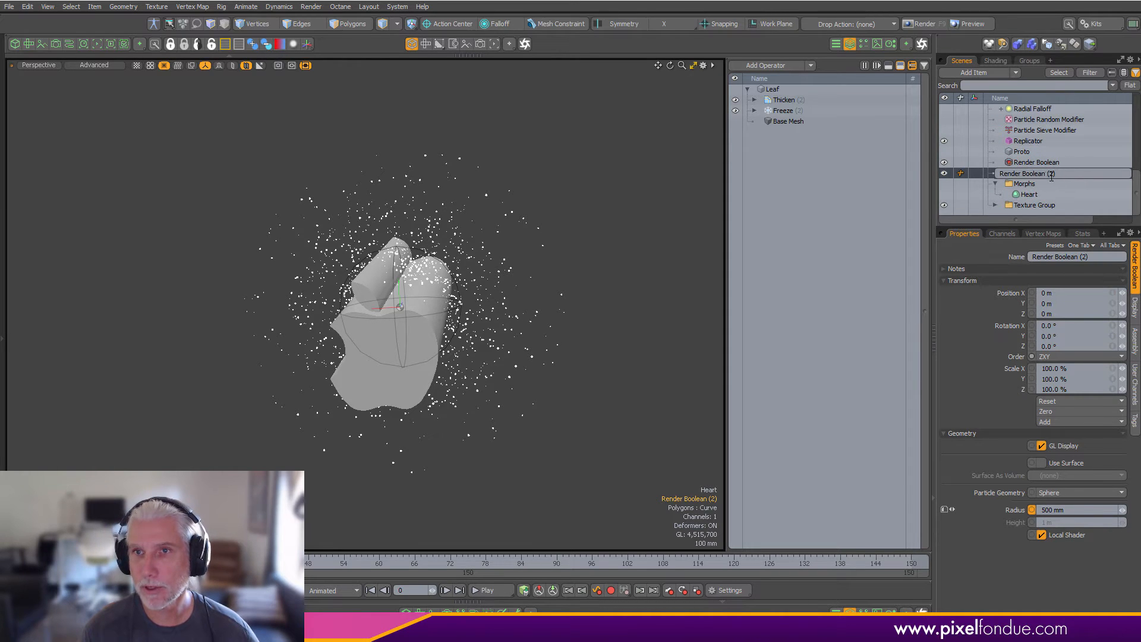
{"action": "left_click_drag", "start_coordinate": [1049, 175], "coordinate": [1000, 175]}
{"action": "left_click", "coordinate": [1118, 176]}
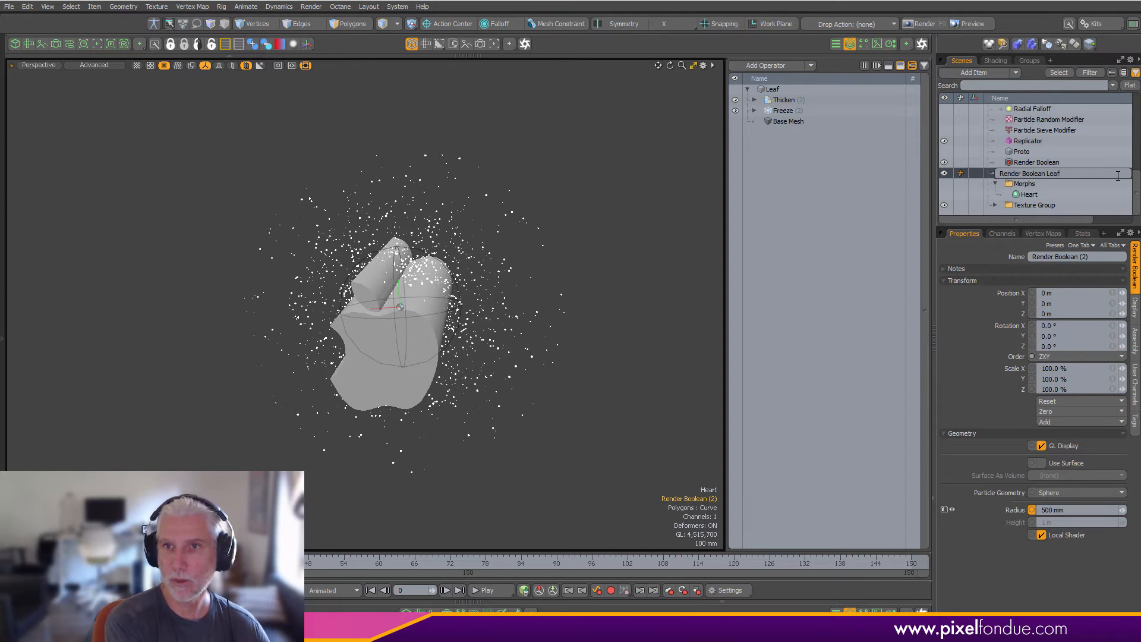
{"action": "key", "text": "Return"}
- Rename the first Render Boolean item as Render Boolean Logo
{"action": "left_click", "coordinate": [1041, 163]}
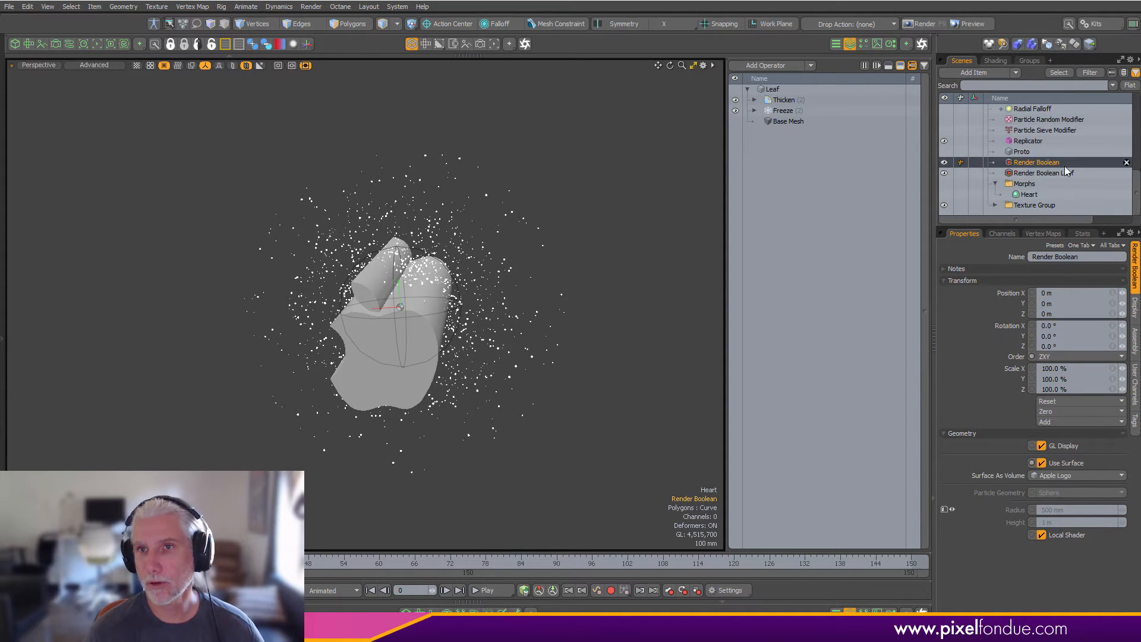
{"action": "double_click", "coordinate": [1062, 163]}
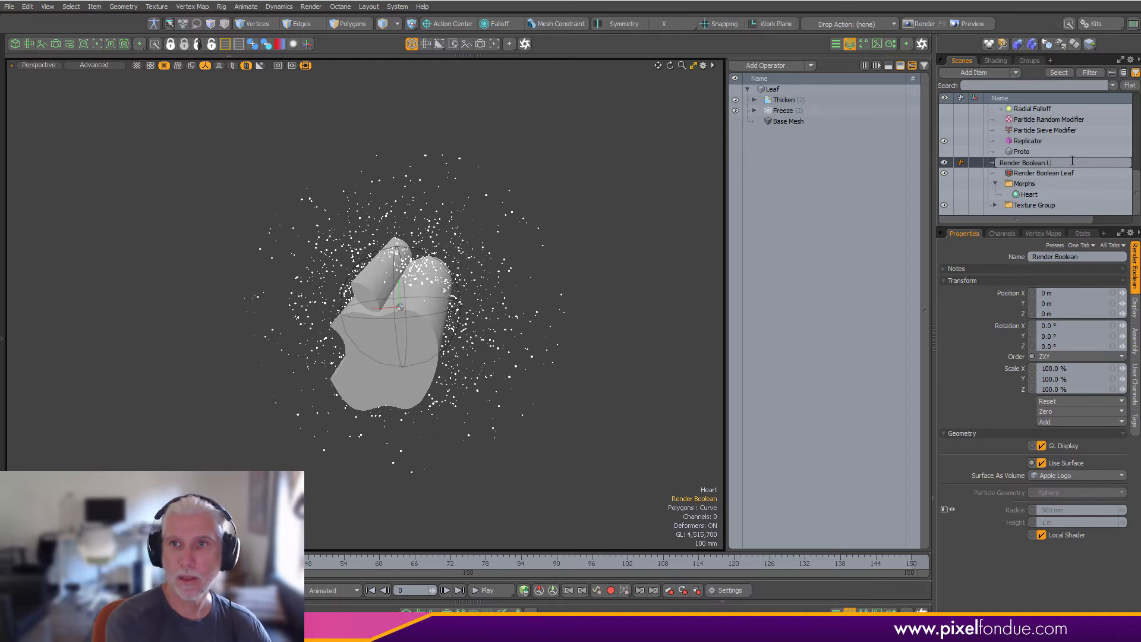
{"action": "key", "text": "Return"}
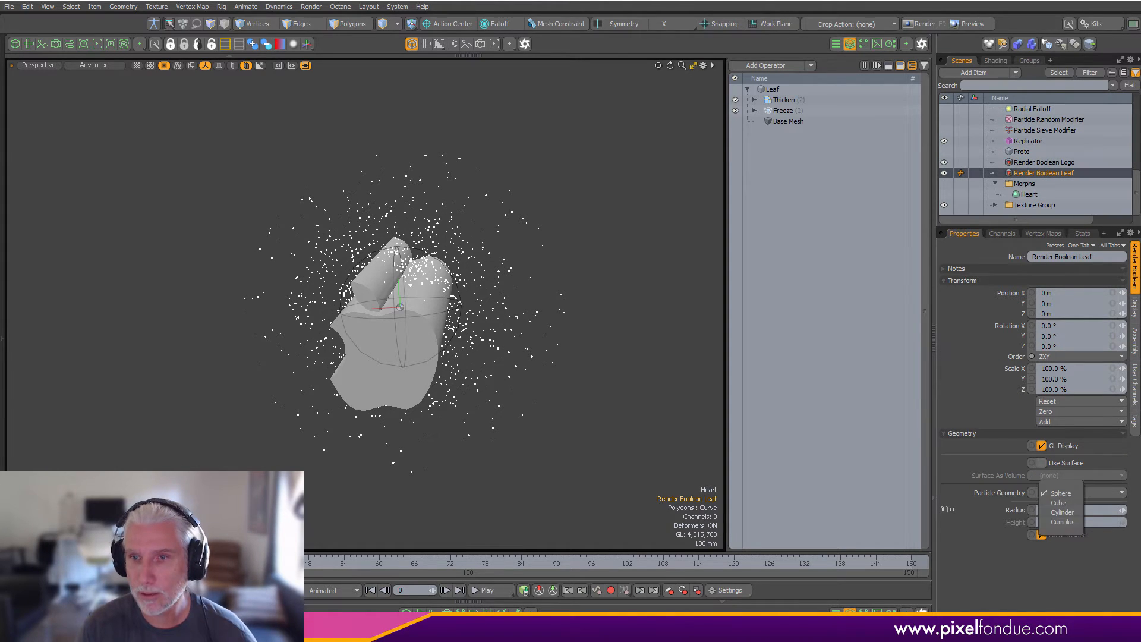
- Enable Use Surface on Render Boolean Leaf and set its Surface As Volume to Leaf
{"action": "left_click", "coordinate": [1075, 463]}
{"action": "left_click", "coordinate": [1064, 461]}
{"action": "left_click", "coordinate": [1066, 476]}
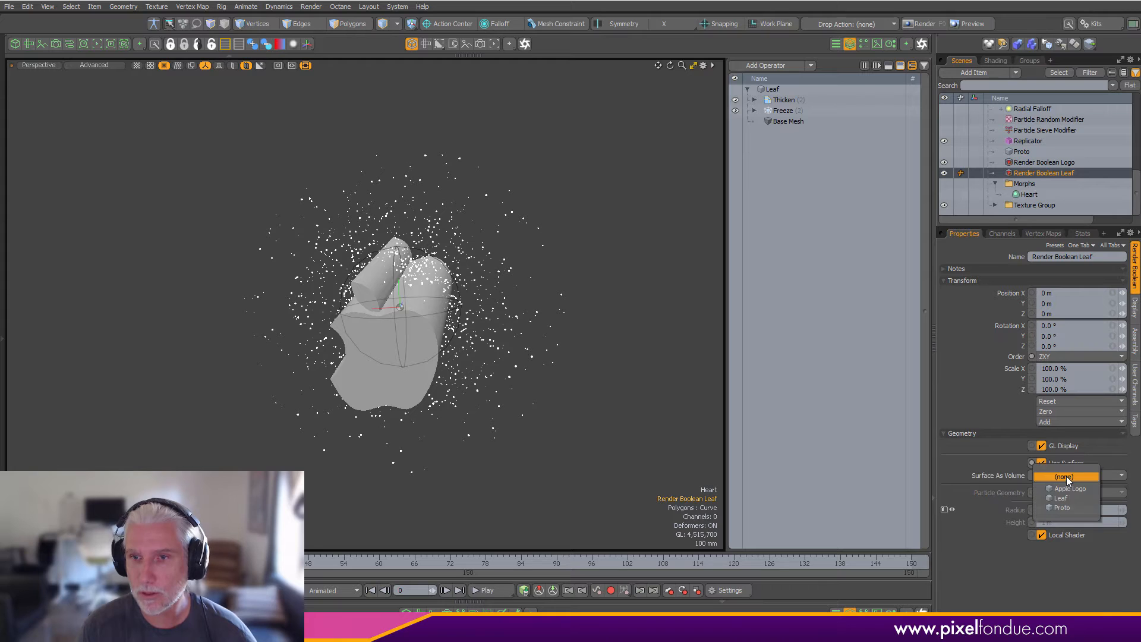
{"action": "left_click", "coordinate": [1047, 502]}
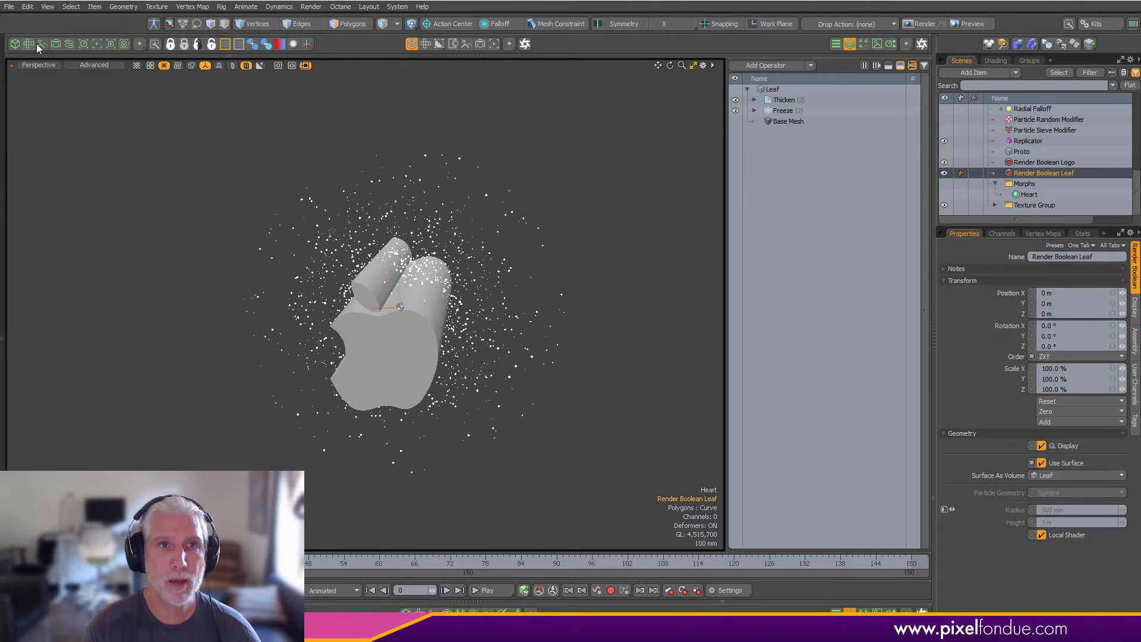
- Start an enlarged render preview beside the render camera view to examine how the booleans cut the particles
{"action": "left_click", "coordinate": [97, 44]}
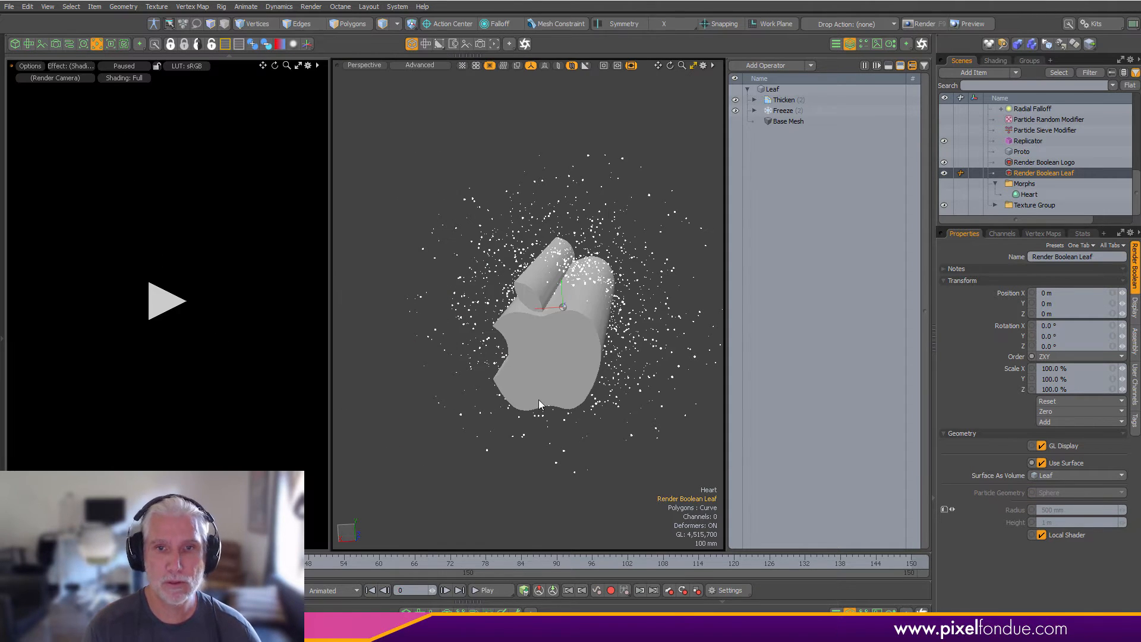
{"action": "key", "text": "KP_Divide"}
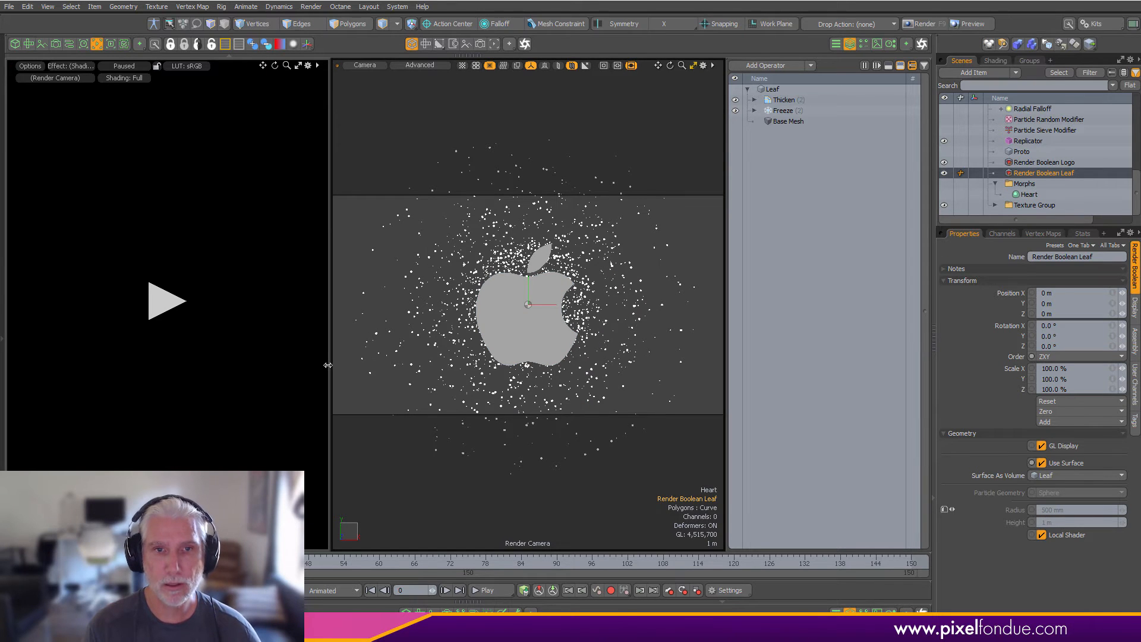
{"action": "left_click_drag", "start_coordinate": [330, 364], "coordinate": [408, 370]}
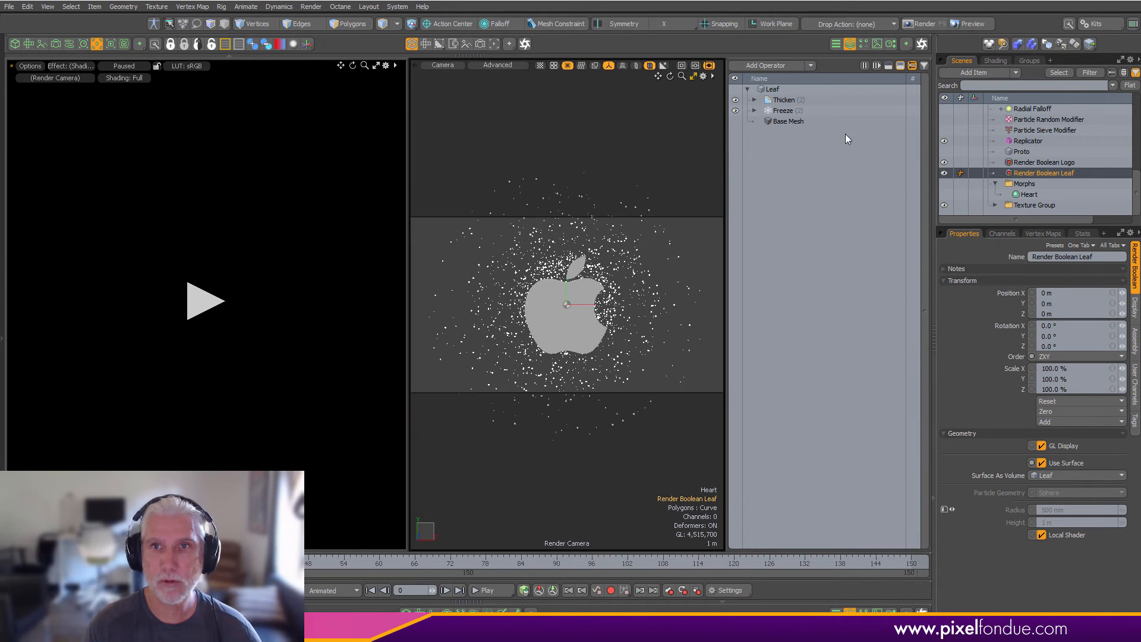
{"action": "left_click", "coordinate": [852, 44]}
{"action": "left_click", "coordinate": [264, 320]}
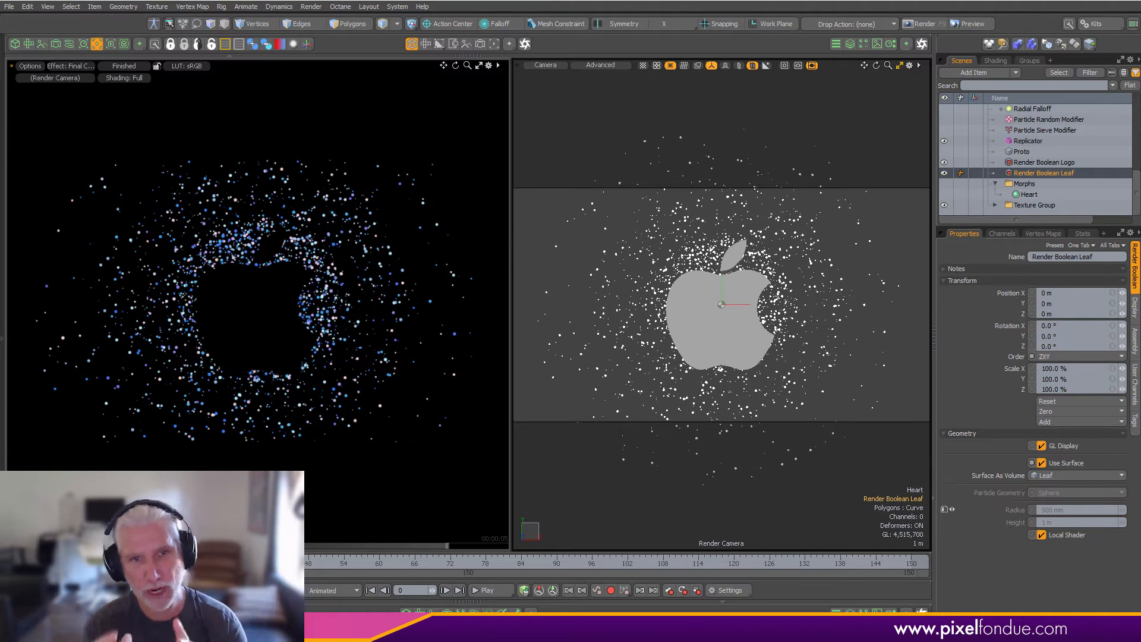
- Try 1500 for Max Particles on the first Particle Cloud
{"action": "left_click_drag", "start_coordinate": [1135, 192], "coordinate": [1135, 153]}
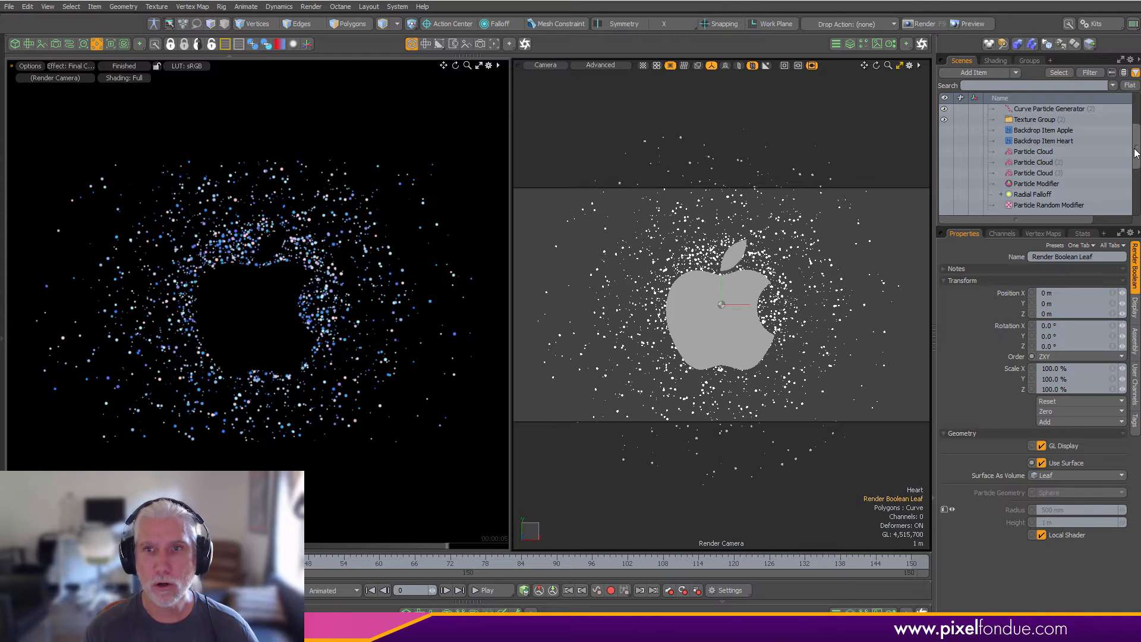
{"action": "scroll", "coordinate": [1032, 162], "scroll_direction": "up", "scroll_amount": 1}
{"action": "left_click", "coordinate": [1032, 161]}
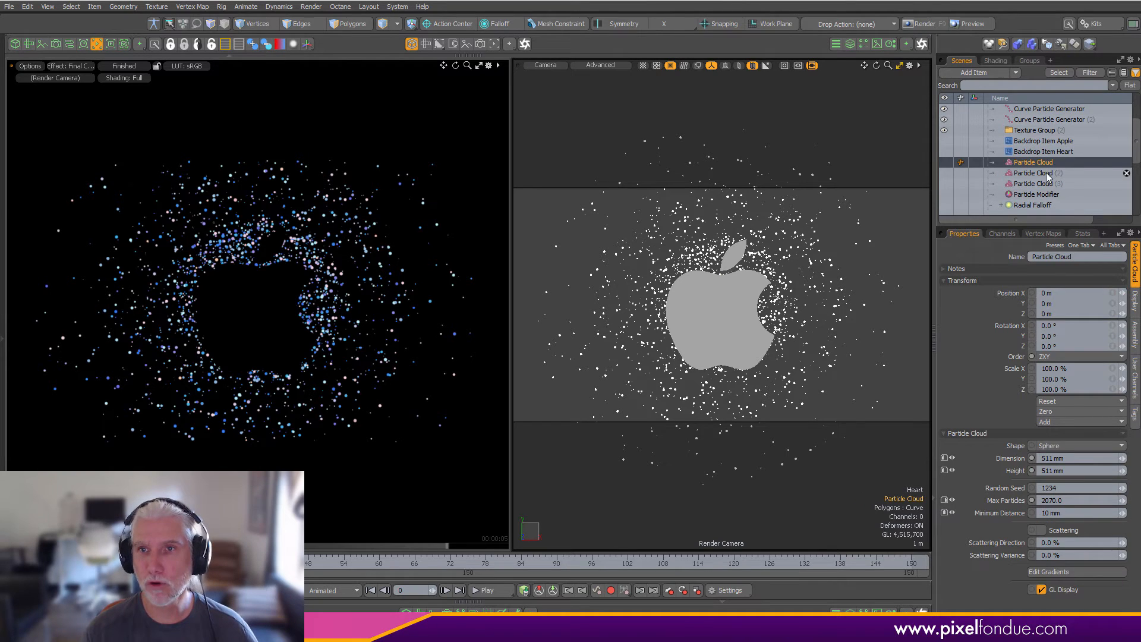
{"action": "left_click", "coordinate": [1070, 501]}
{"action": "type", "text": "150"}
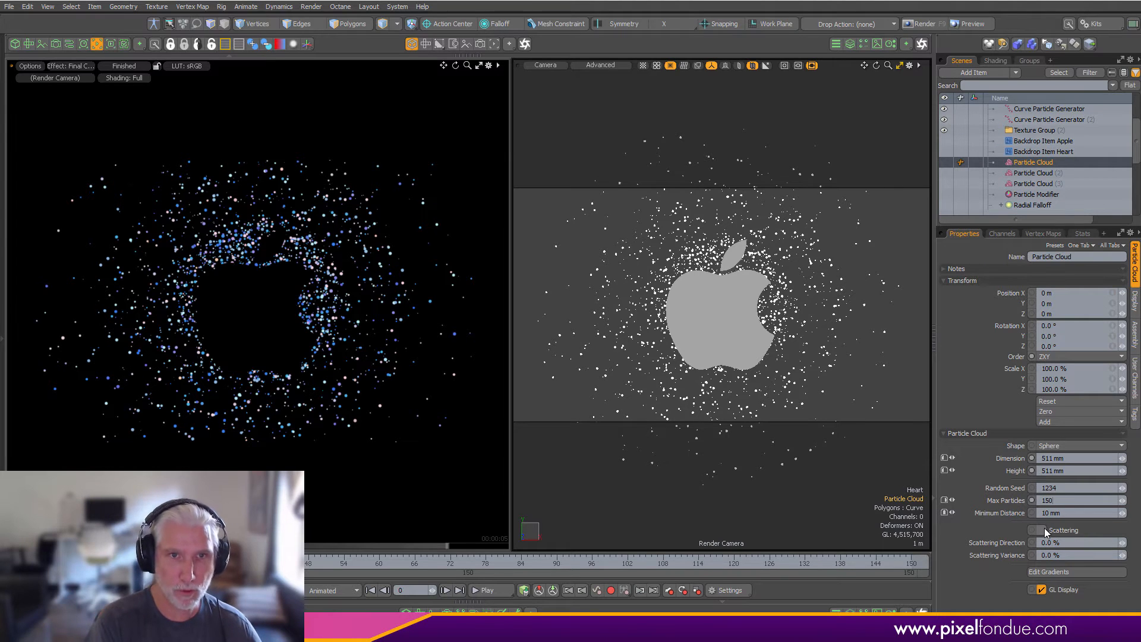
{"action": "type", "text": "0"}
{"action": "key", "text": "Return"}
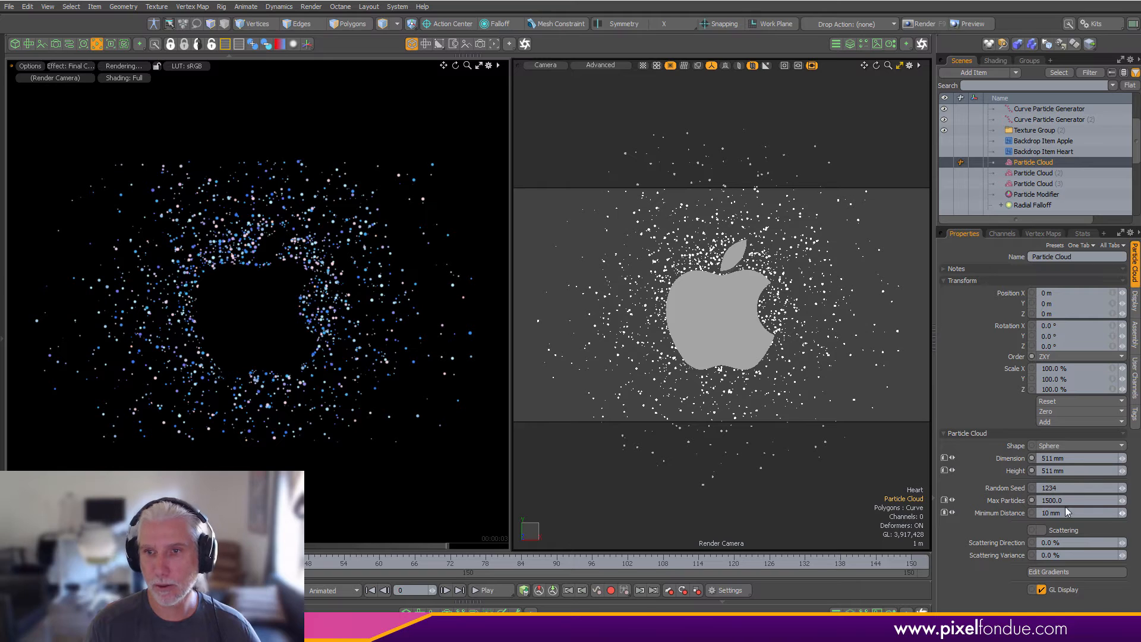
- Try 520 for the first Particle Cloud's Max Particles, and undo the particle count changes
{"action": "left_click_drag", "start_coordinate": [1021, 503], "coordinate": [1007, 532]}
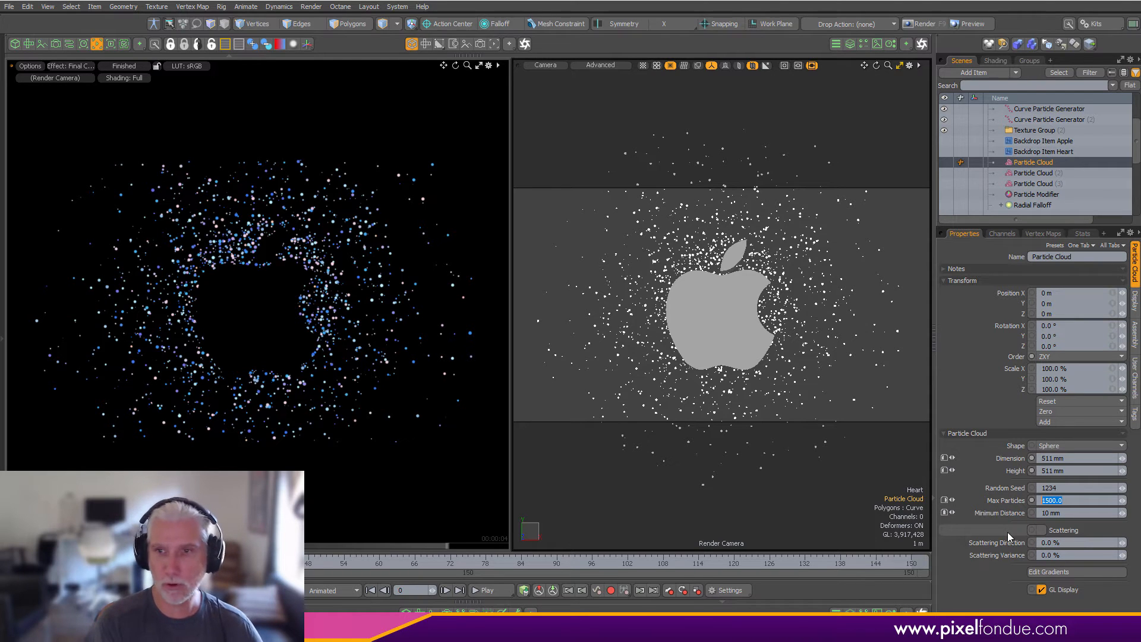
{"action": "type", "text": "520"}
{"action": "key", "text": "Return"}
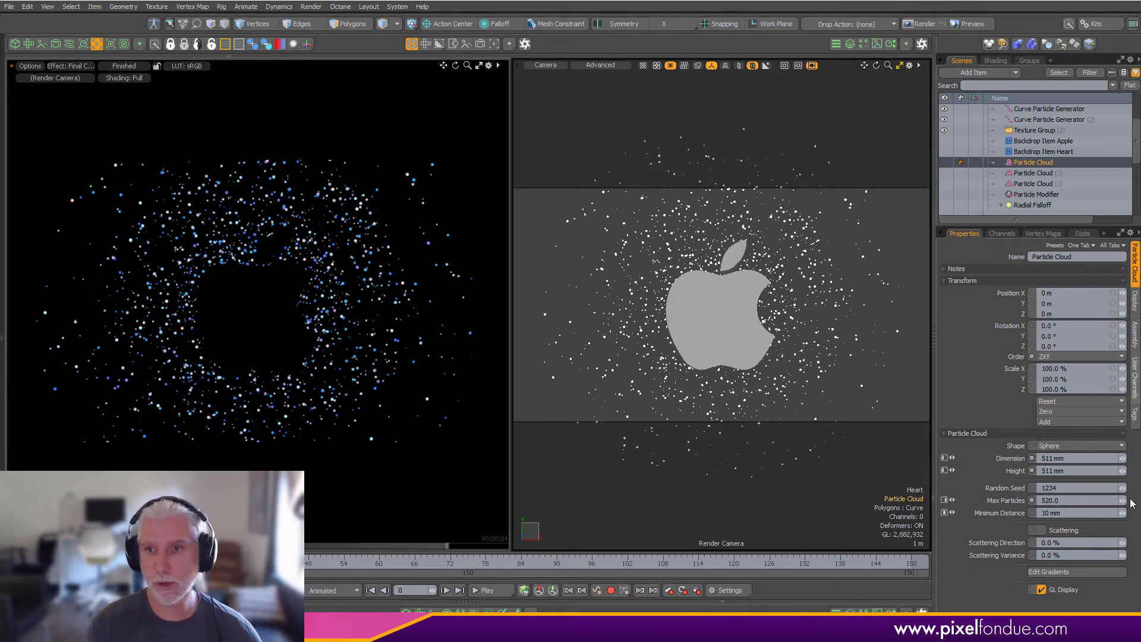
{"action": "key", "text": "ctrl+z"}
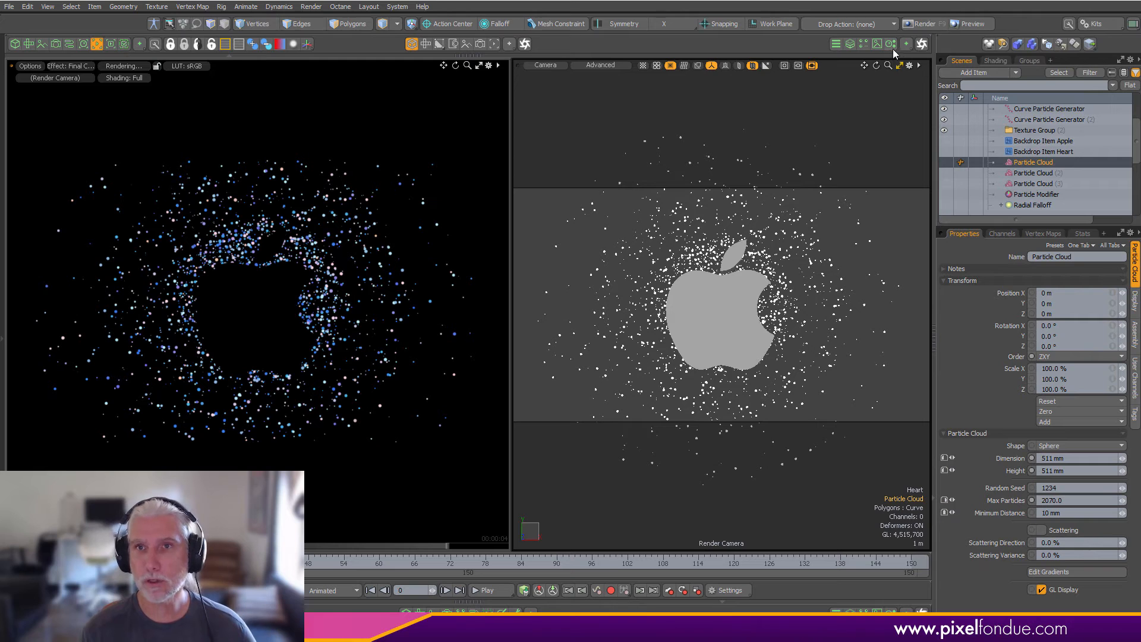
- Set the Strength of the Apple Logo's Heart morph influence to 100%
{"action": "left_click", "coordinate": [851, 45]}
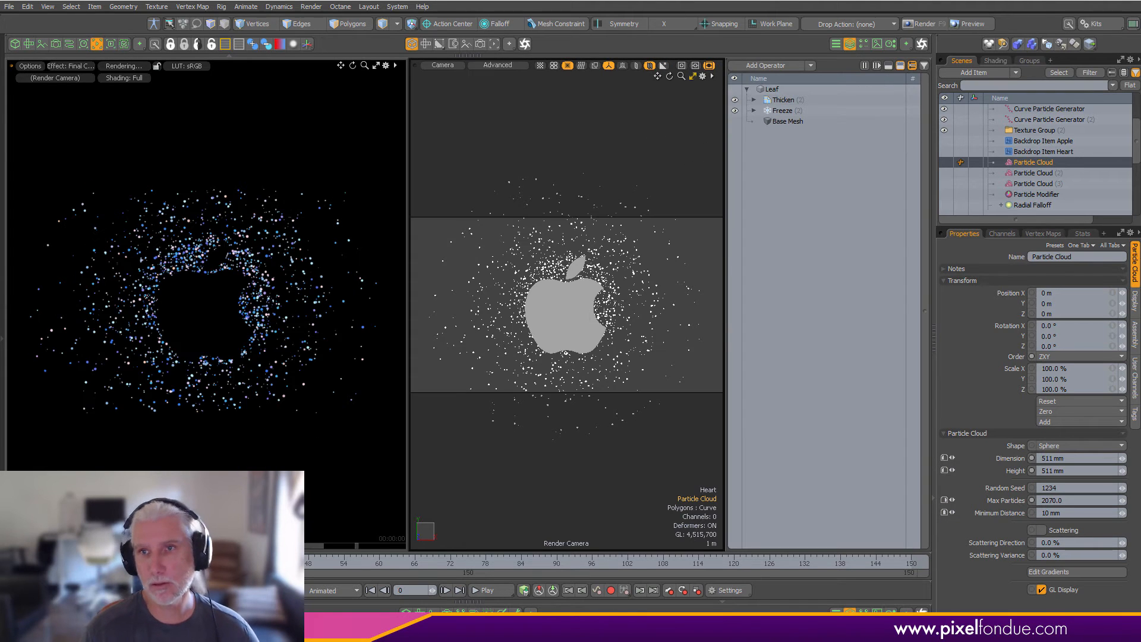
{"action": "scroll", "coordinate": [1137, 111], "scroll_direction": "up", "scroll_amount": 3}
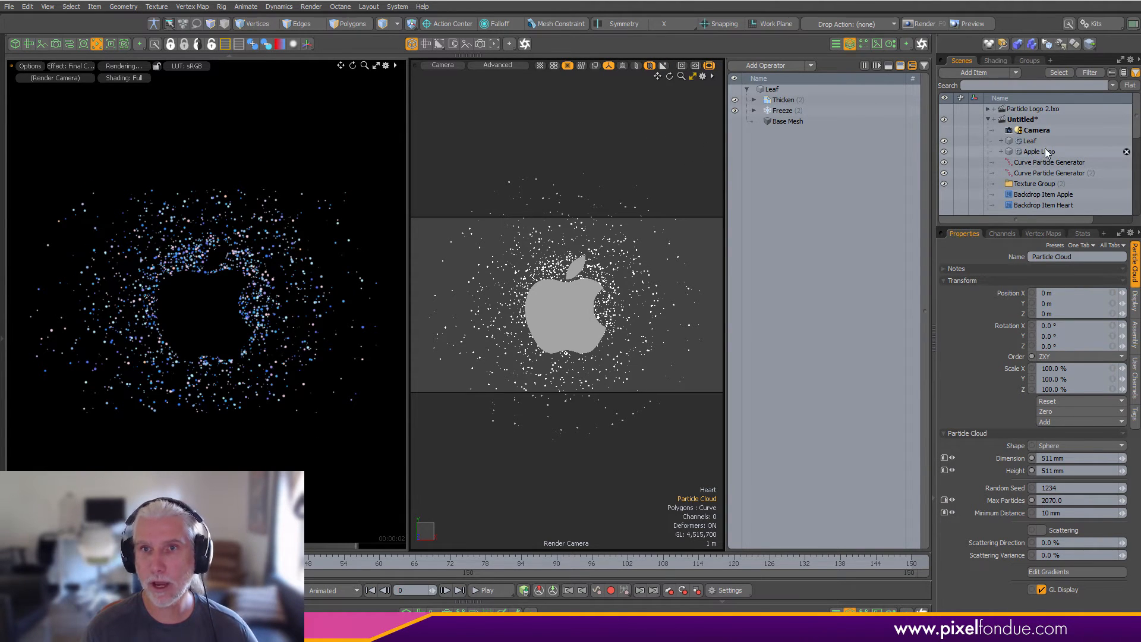
{"action": "left_click", "coordinate": [1039, 152]}
{"action": "left_click", "coordinate": [780, 120]}
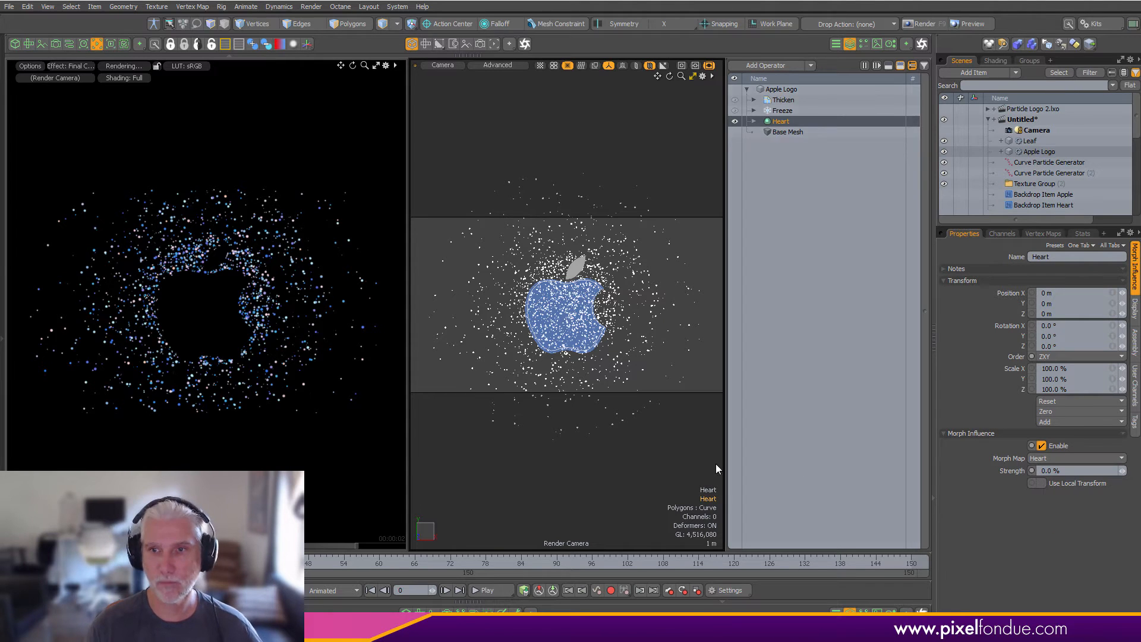
{"action": "left_click", "coordinate": [1080, 469]}
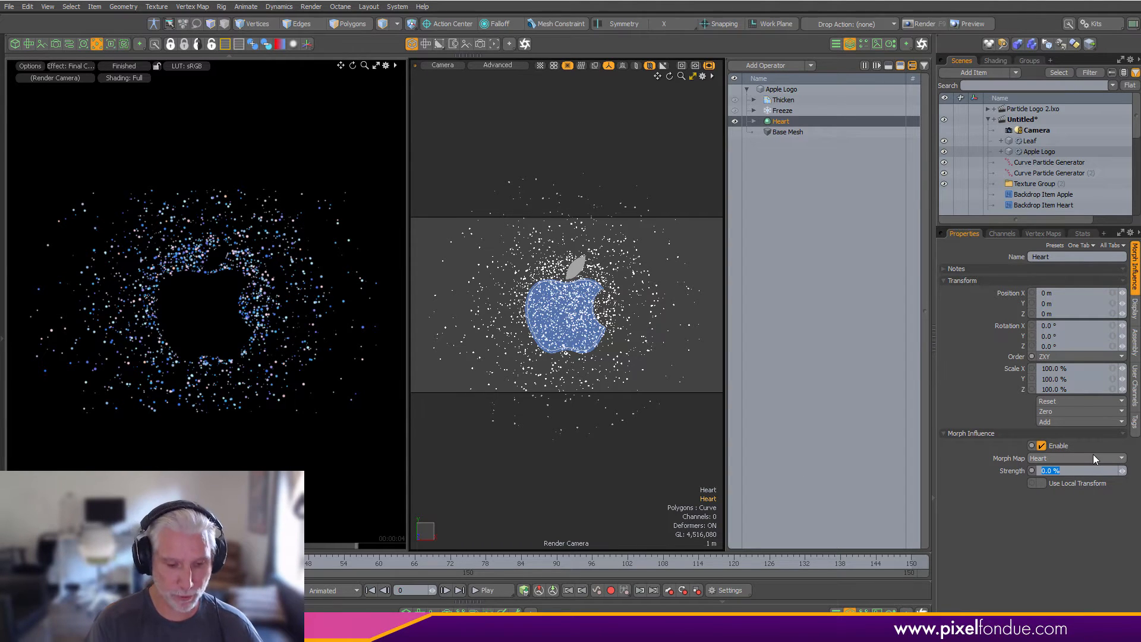
{"action": "type", "text": "100"}
{"action": "key", "text": "Return"}
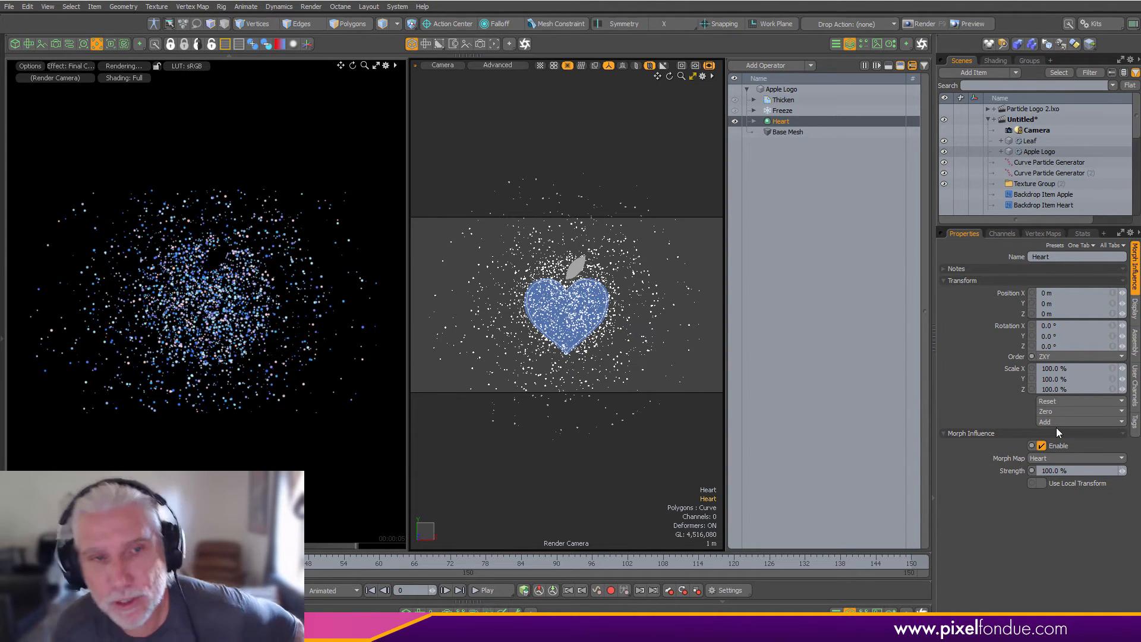
{"action": "left_click", "coordinate": [798, 106]}
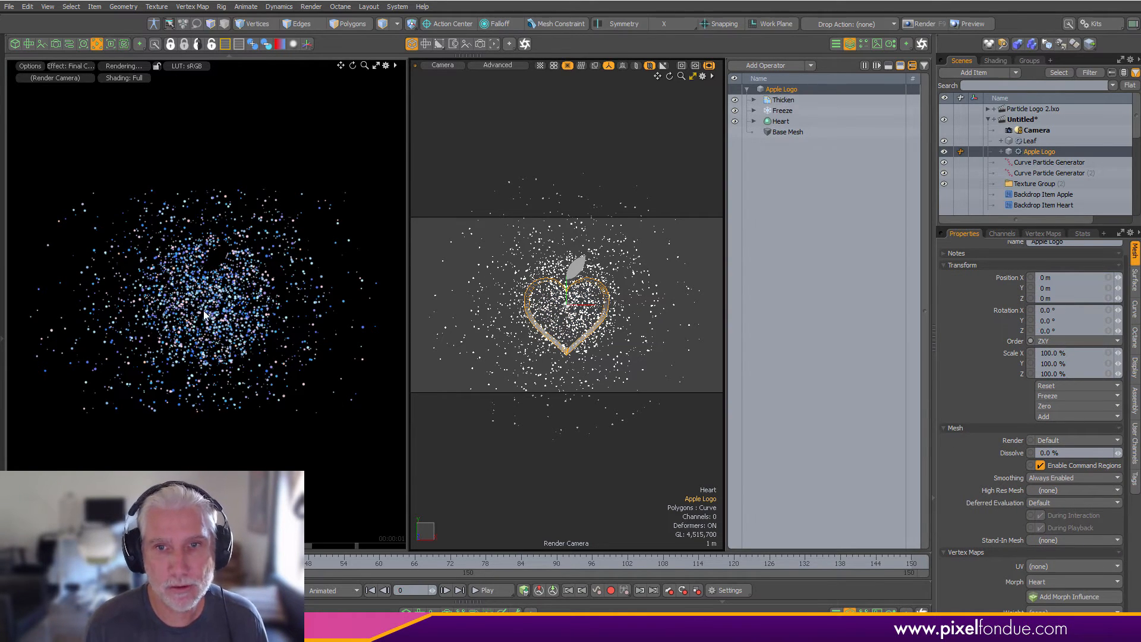
- Switch from the render preview layout to a single large perspective view of the model
{"action": "key", "text": "ctrl+space"}
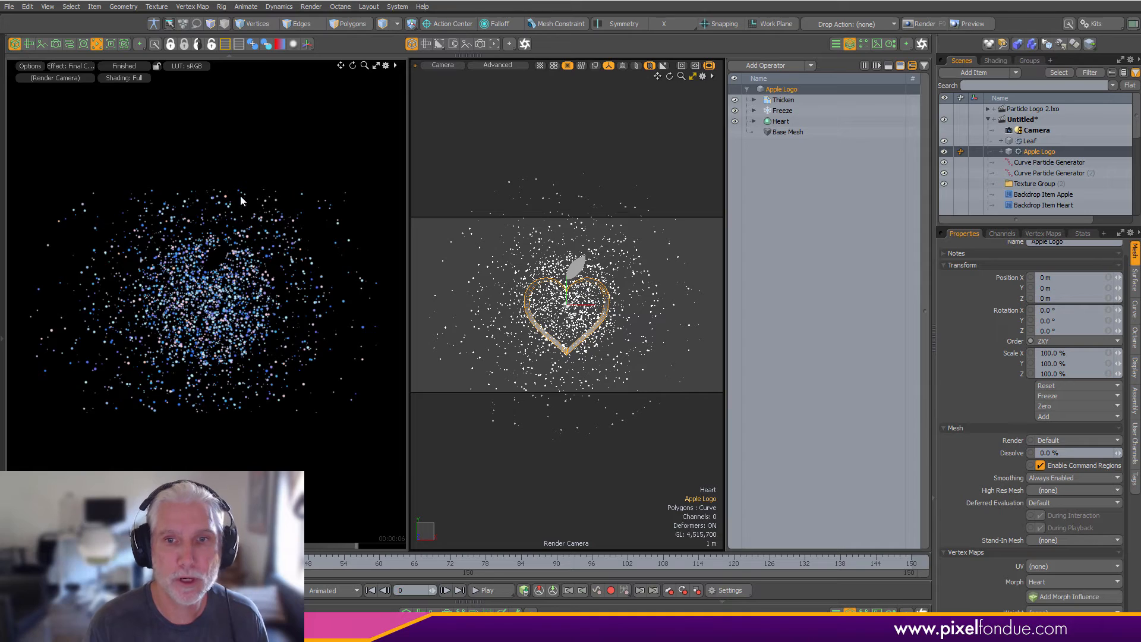
{"action": "left_click", "coordinate": [14, 44]}
{"action": "left_click", "coordinate": [16, 46]}
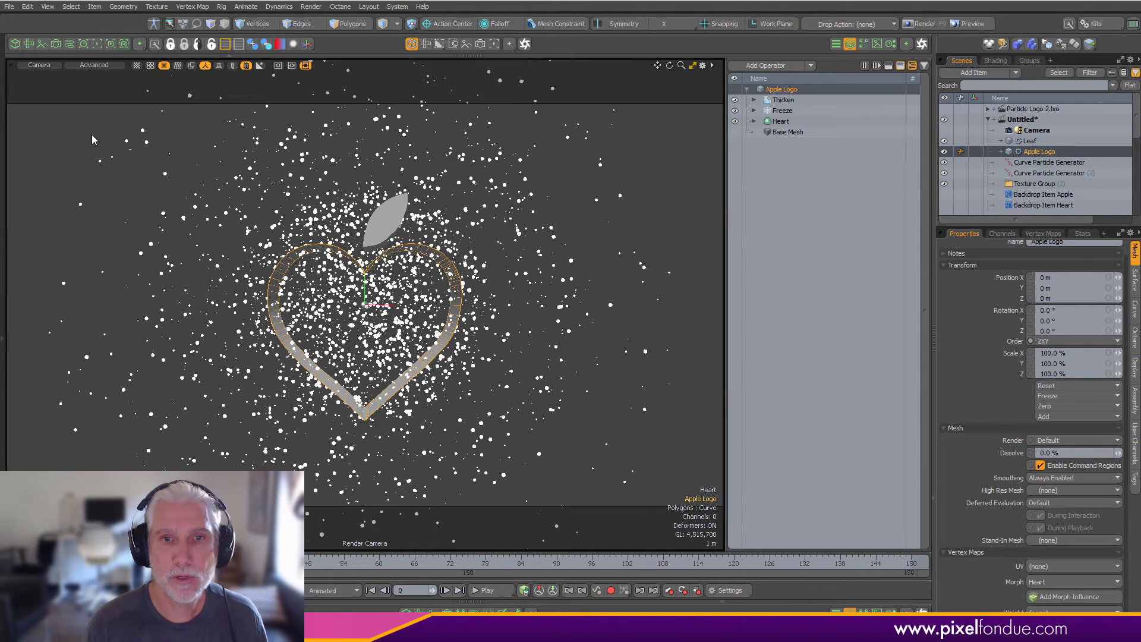
{"action": "key", "text": "ctrl+space"}
{"action": "left_click", "coordinate": [498, 304]}
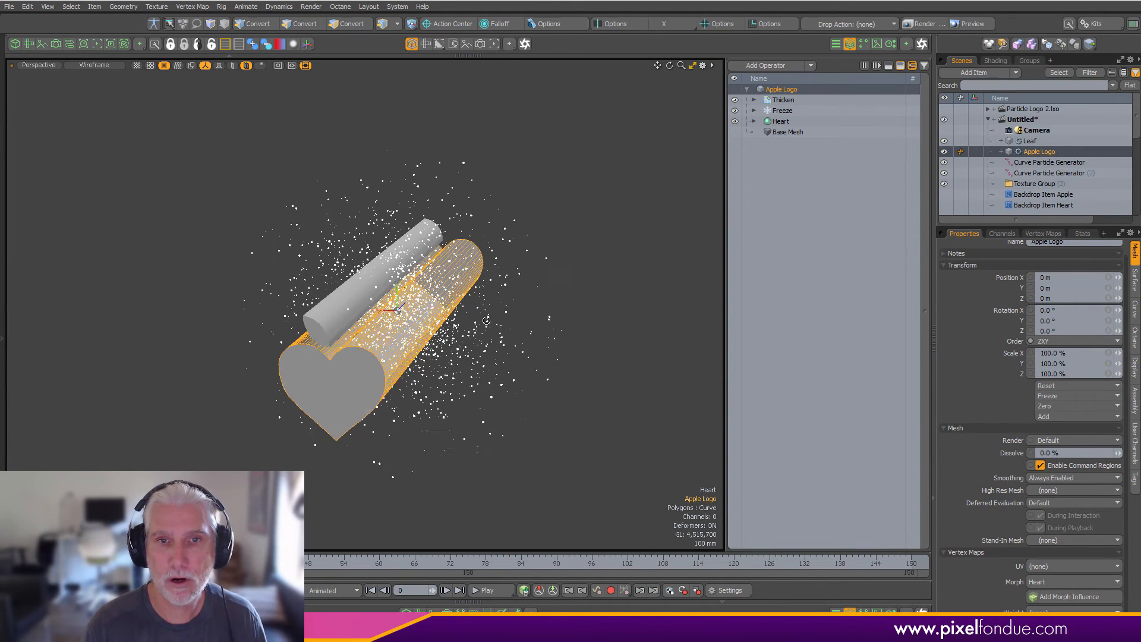
- Isolate the thickened Apple Logo mesh in the perspective view, hiding the leaf and particles
{"action": "key", "text": "ctrl+2"}
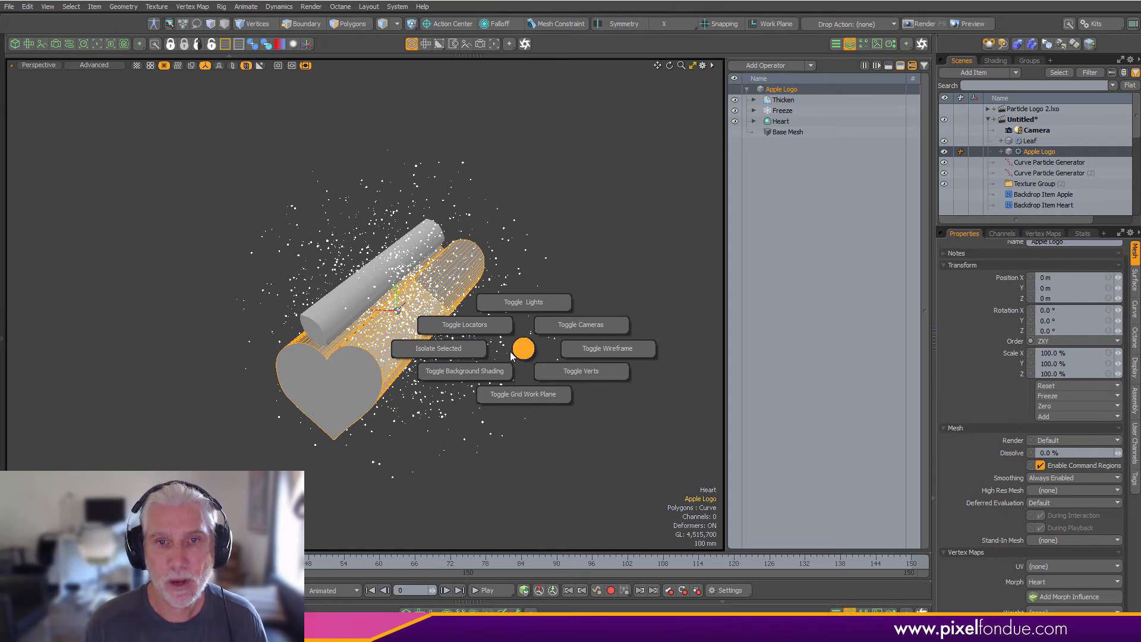
{"action": "left_click", "coordinate": [232, 67]}
{"action": "left_click", "coordinate": [233, 67]}
{"action": "key", "text": "ctrl+2"}
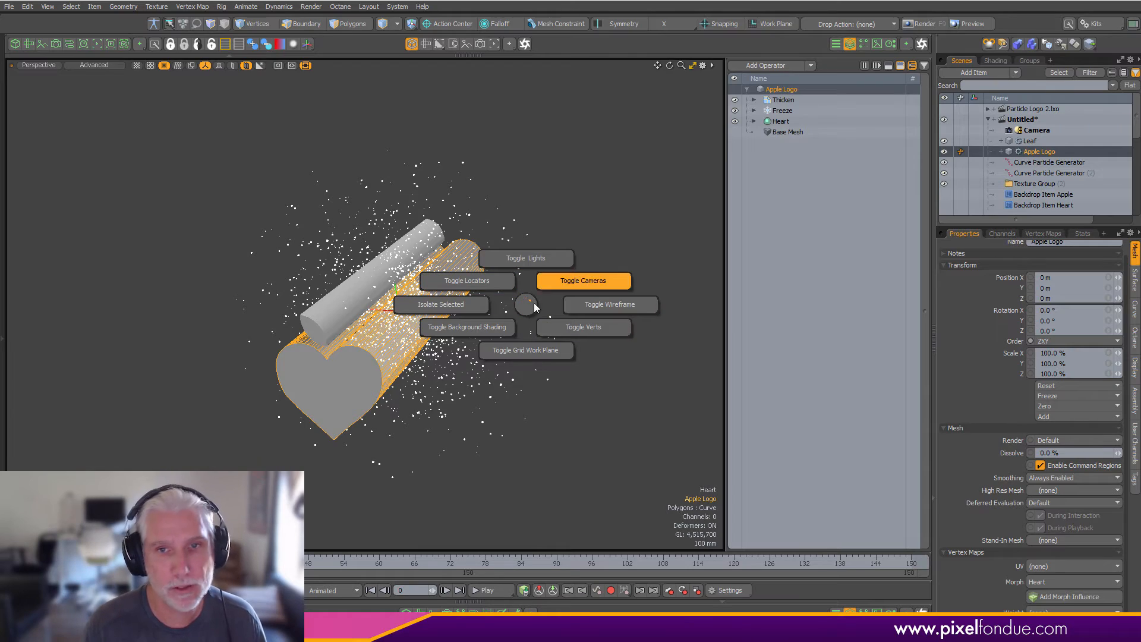
{"action": "left_click", "coordinate": [450, 314]}
{"action": "left_click_drag", "start_coordinate": [450, 317], "coordinate": [555, 327], "text": "alt"}
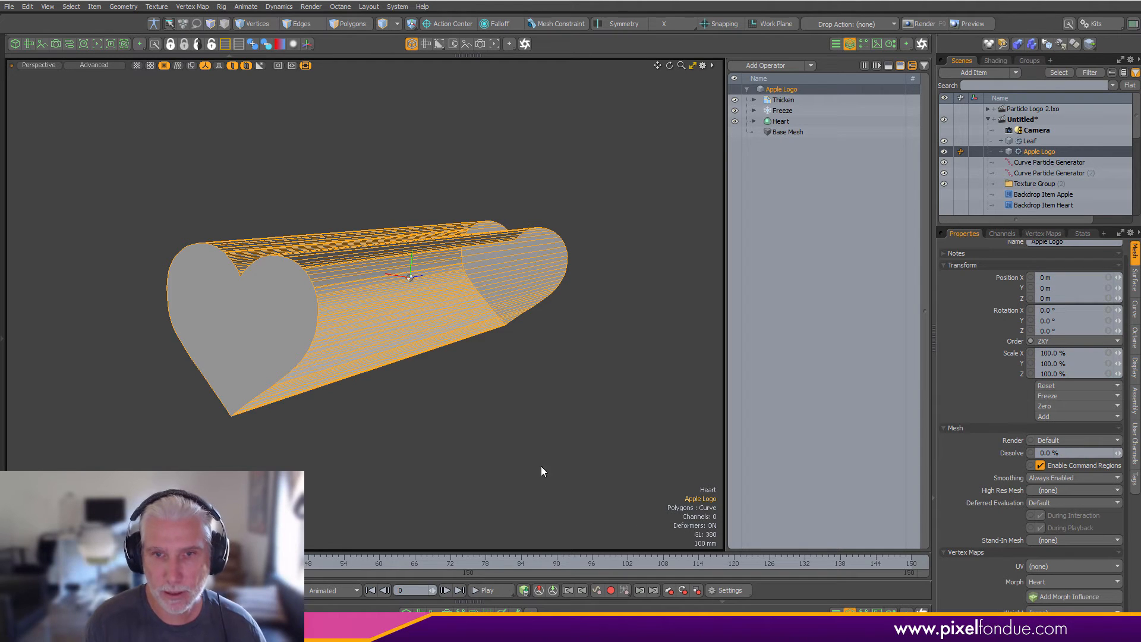
- Keyframe the Heart morph influence's Strength at 0% on frame 60
{"action": "left_click", "coordinate": [782, 121]}
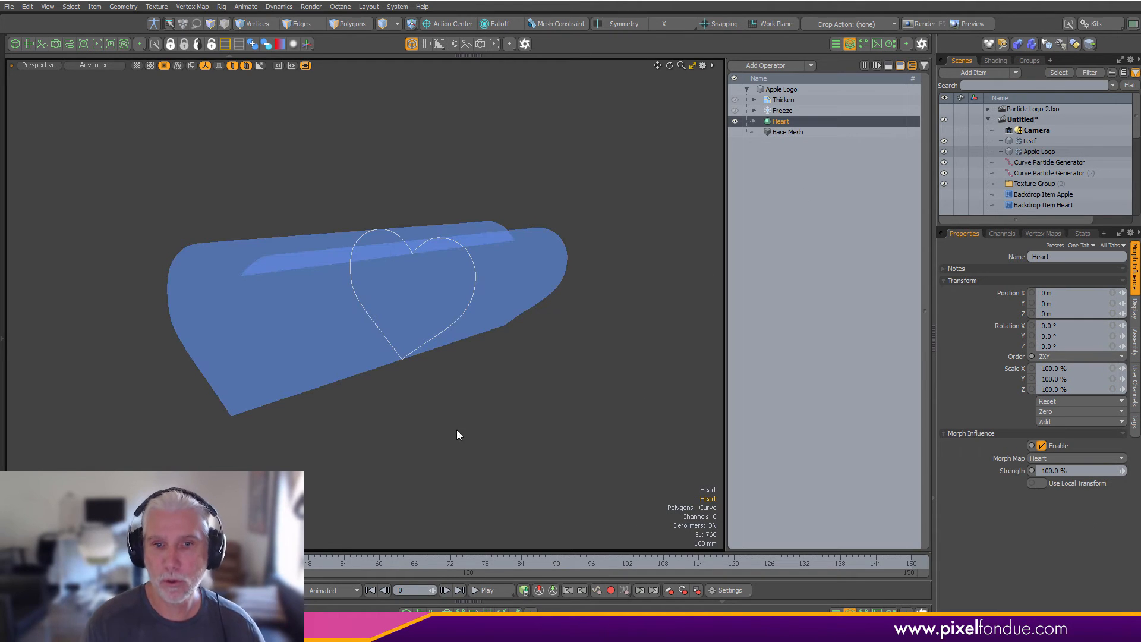
{"action": "left_click", "coordinate": [380, 565]}
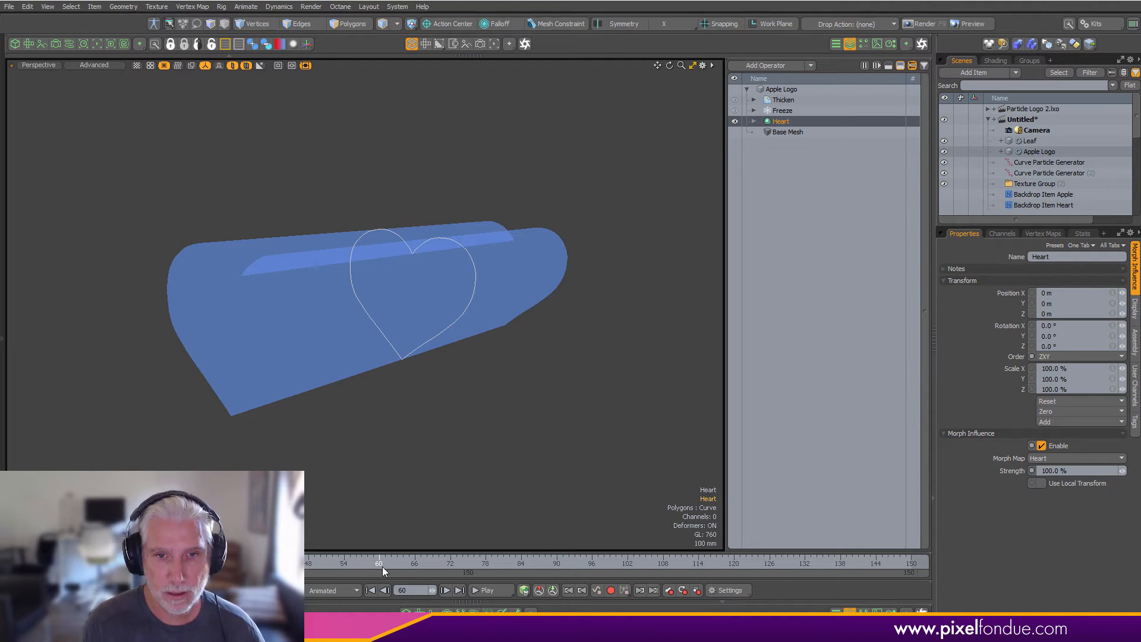
{"action": "left_click", "coordinate": [1081, 471]}
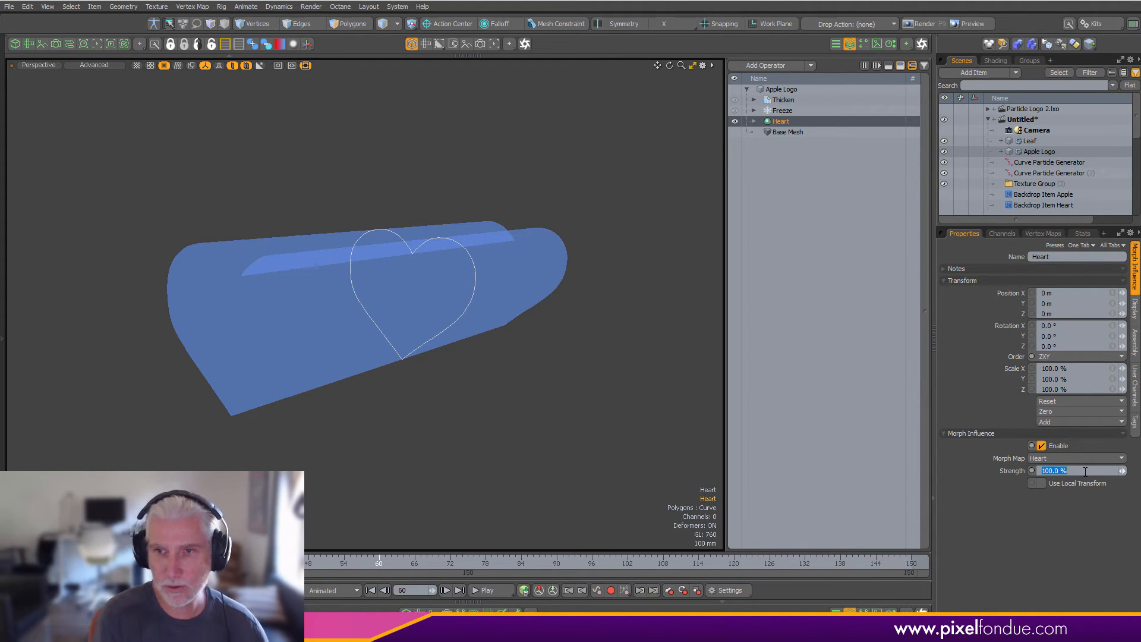
{"action": "type", "text": "0"}
{"action": "key", "text": "Return"}
{"action": "left_click", "coordinate": [1034, 473]}
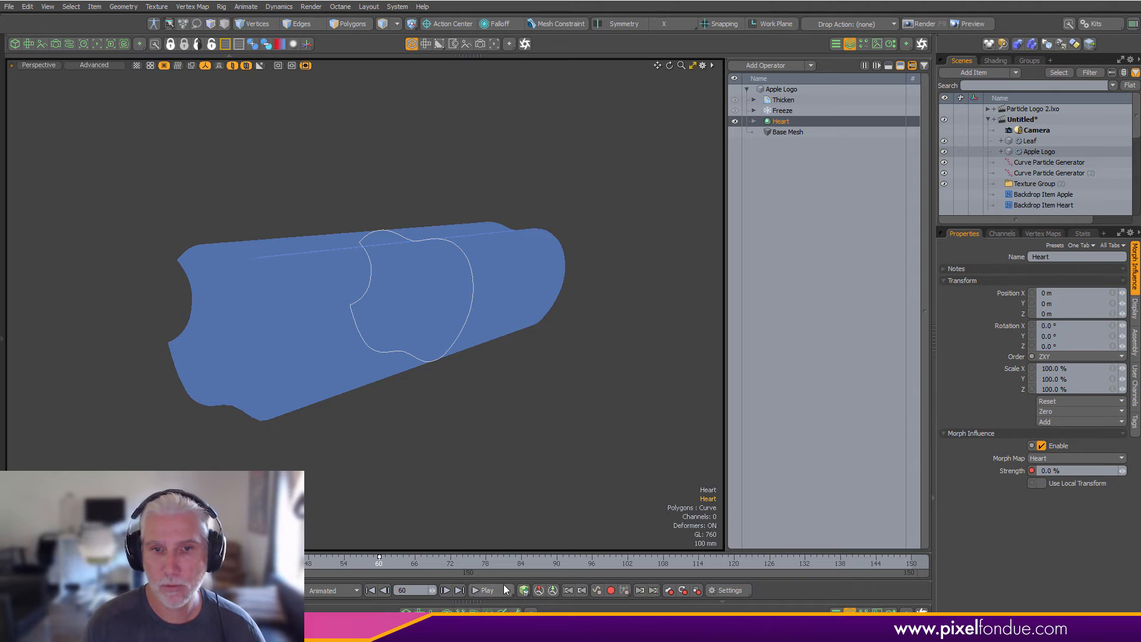
- Keyframe the Heart morph influence's Strength at 100% on frame 80
{"action": "left_click", "coordinate": [408, 565]}
{"action": "left_click_drag", "start_coordinate": [408, 564], "coordinate": [444, 564]}
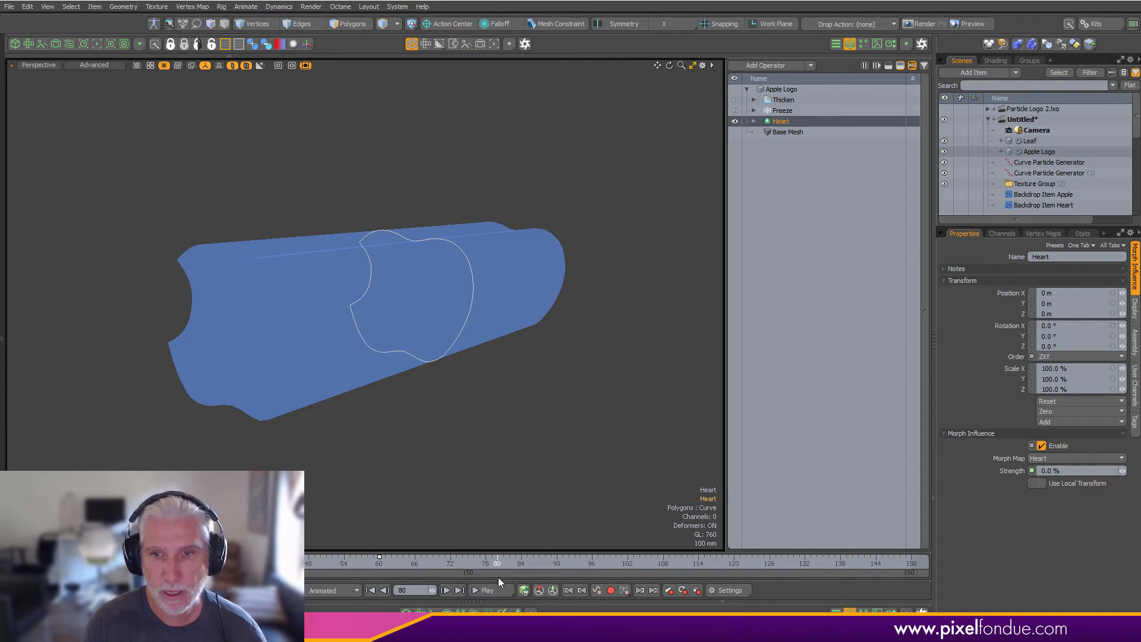
{"action": "left_click_drag", "start_coordinate": [1059, 474], "coordinate": [954, 478]}
{"action": "type", "text": "100"}
{"action": "key", "text": "Return"}
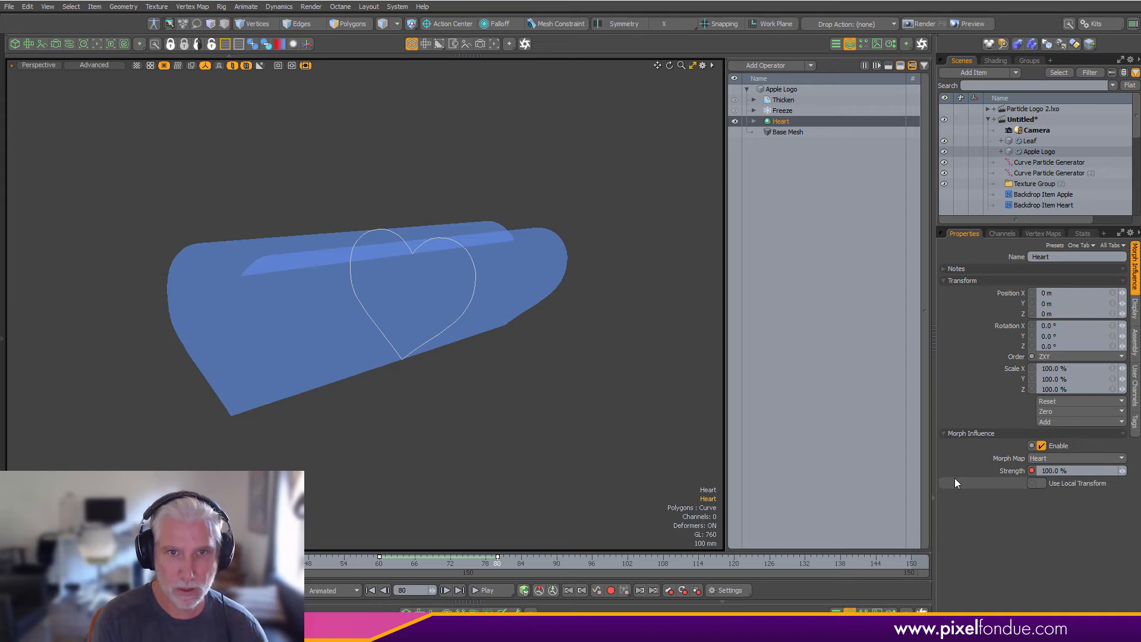
- Step back and forth through frames 71 to 79 to examine the thickened logo's face directions during the morph
{"action": "left_click", "coordinate": [781, 90]}
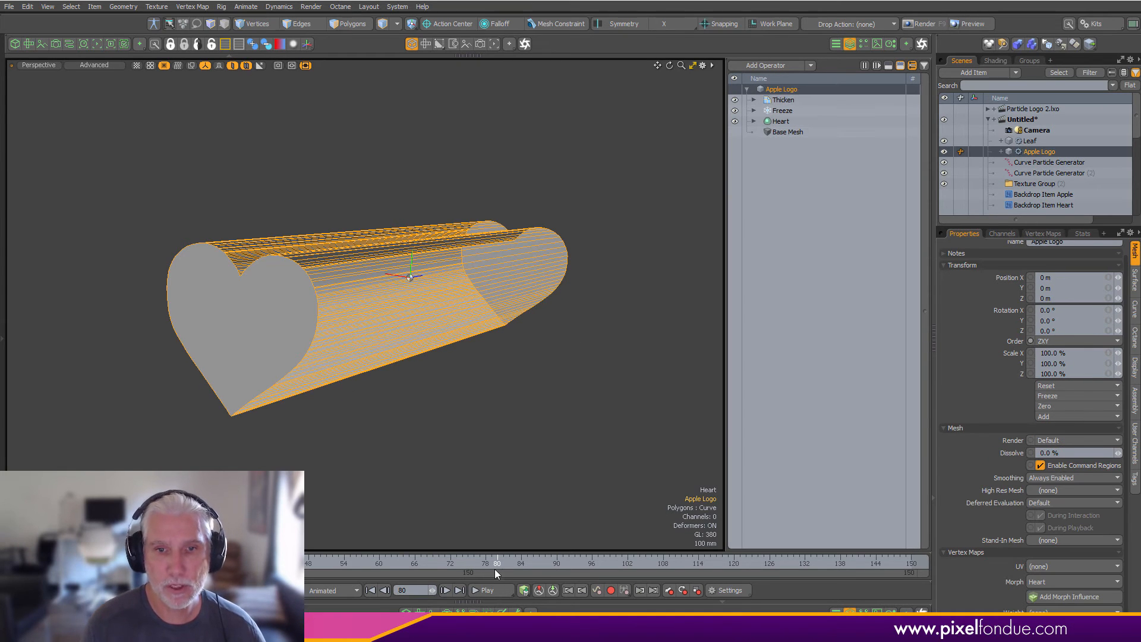
{"action": "key", "text": "Escape"}
{"action": "scroll", "coordinate": [386, 315], "scroll_direction": "up", "scroll_amount": 3}
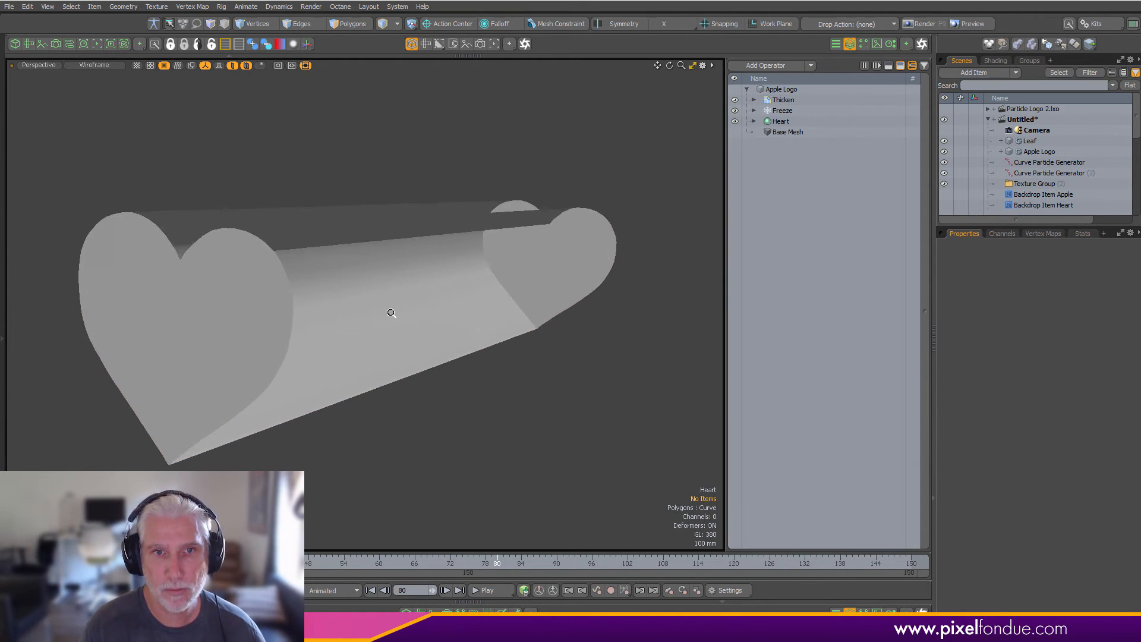
{"action": "left_click_drag", "start_coordinate": [389, 312], "coordinate": [451, 416], "text": "alt"}
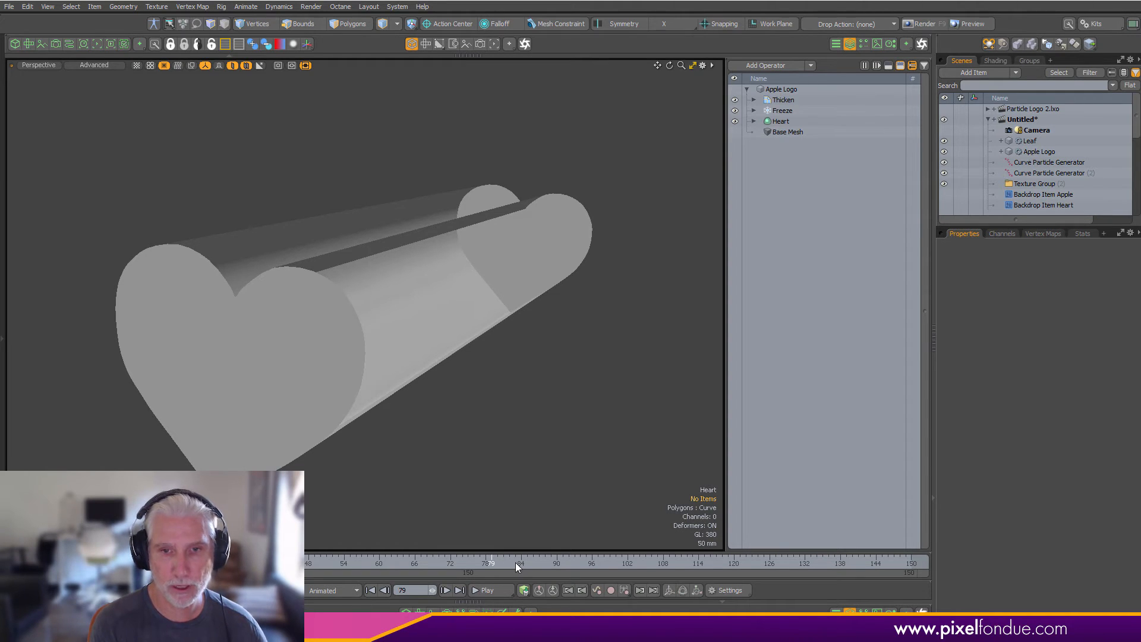
{"action": "key", "text": "Left"}
{"action": "key", "text": "Left"}
{"action": "key", "text": "Left"}
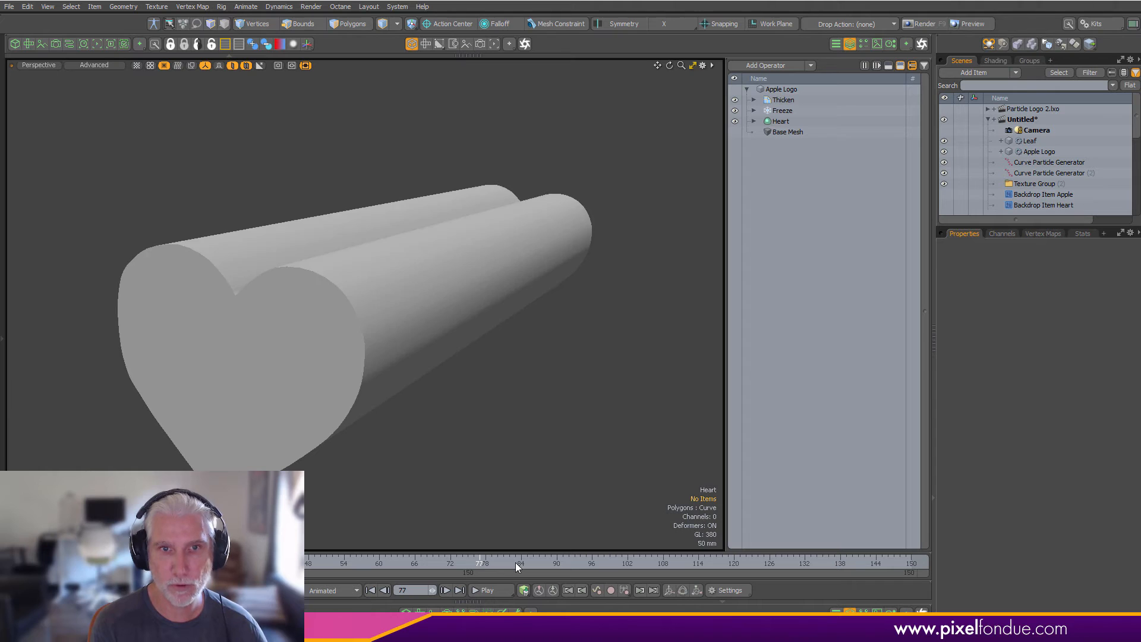
{"action": "key", "text": "Left"}
{"action": "key", "text": "Left"}
{"action": "key", "text": "Left"}
{"action": "key", "text": "Left"}
{"action": "key", "text": "Left"}
{"action": "key", "text": "Left"}
{"action": "key", "text": "Left"}
{"action": "key", "text": "Left"}
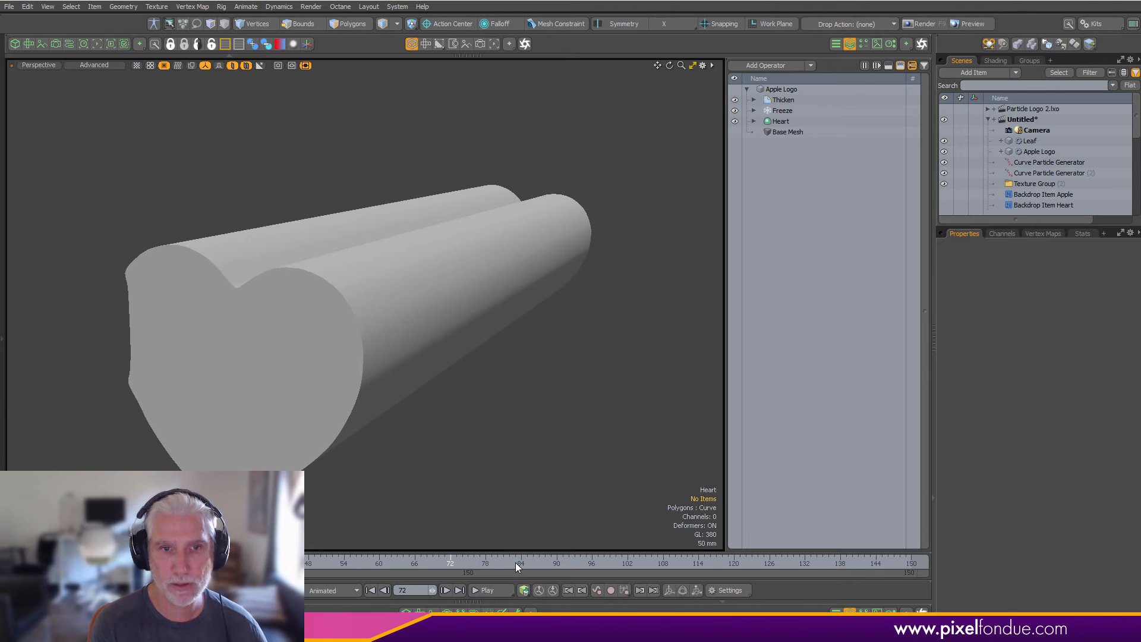
{"action": "key", "text": "Right"}
{"action": "key", "text": "Right"}
{"action": "key", "text": "Right"}
{"action": "key", "text": "Right"}
{"action": "key", "text": "Right"}
{"action": "key", "text": "Right"}
{"action": "key", "text": "Right"}
{"action": "key", "text": "Right"}
{"action": "key", "text": "Right"}
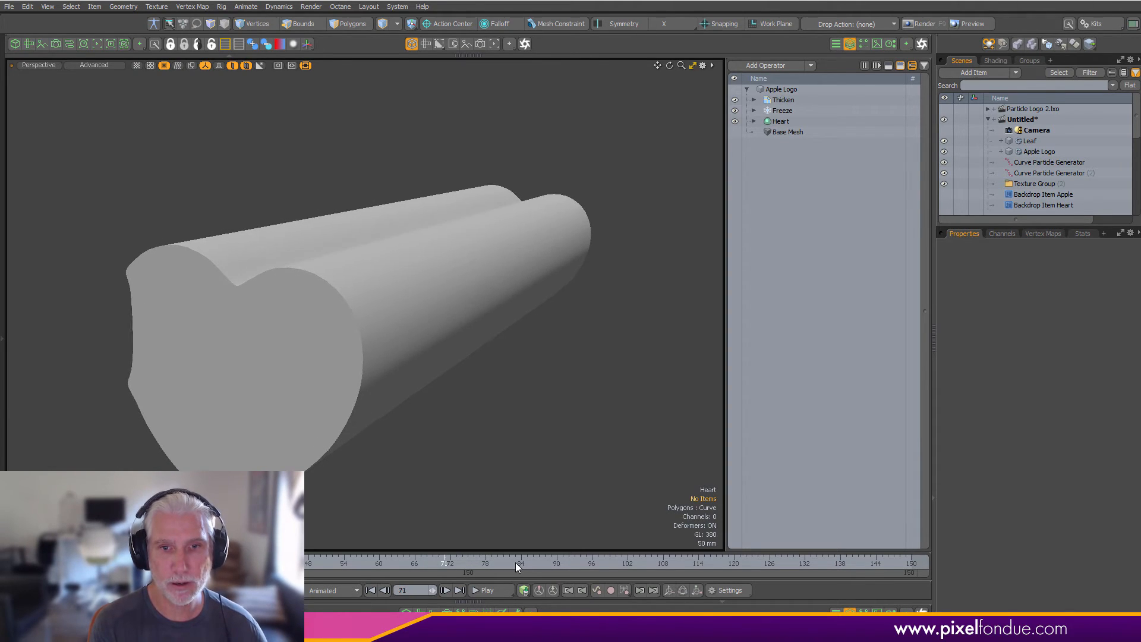
{"action": "key", "text": "Right"}
{"action": "key", "text": "Right"}
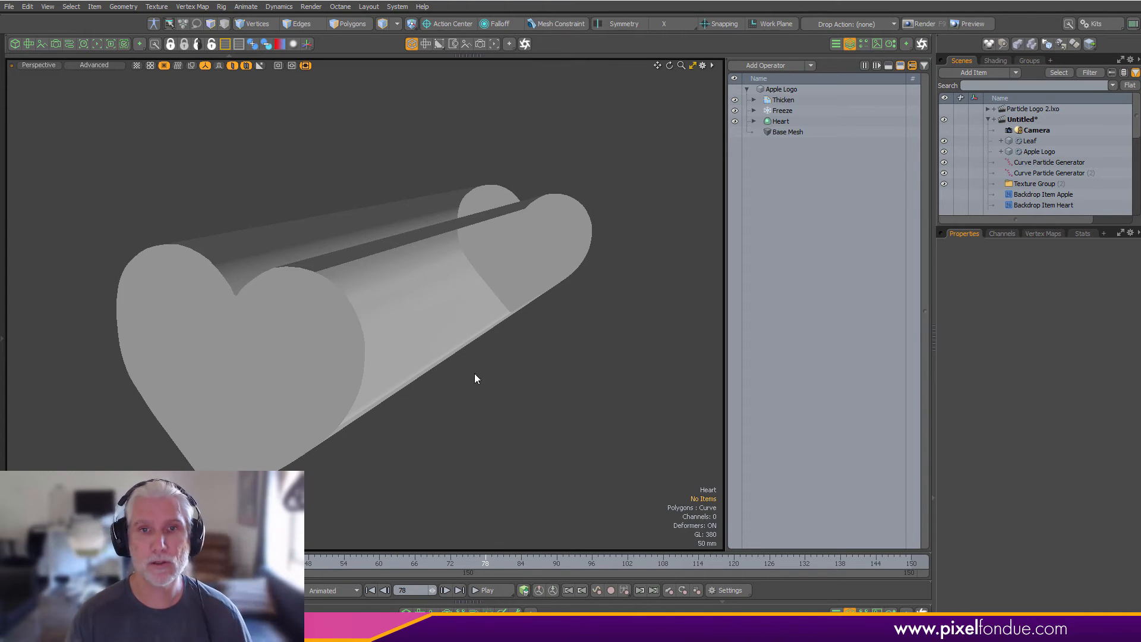
- Select the heart's front cap polygon, expand the selection across the mesh to examine its faces, and clear the selection
{"action": "left_click_drag", "start_coordinate": [562, 334], "coordinate": [358, 324], "text": "alt"}
{"action": "left_click", "coordinate": [358, 324]}
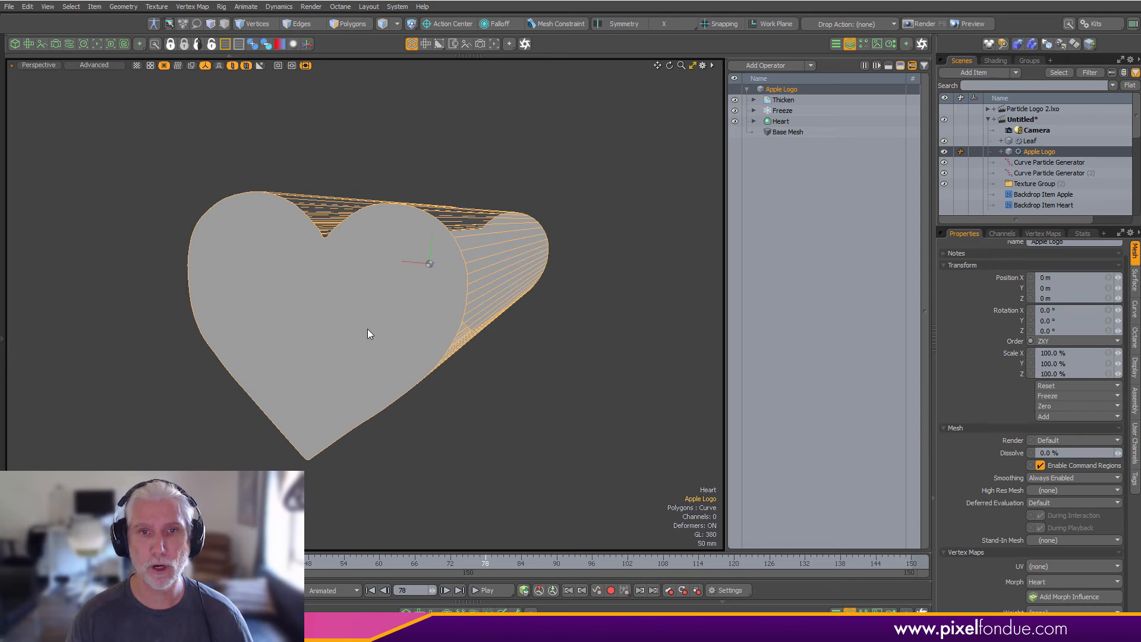
{"action": "key", "text": "3"}
{"action": "left_click", "coordinate": [403, 350]}
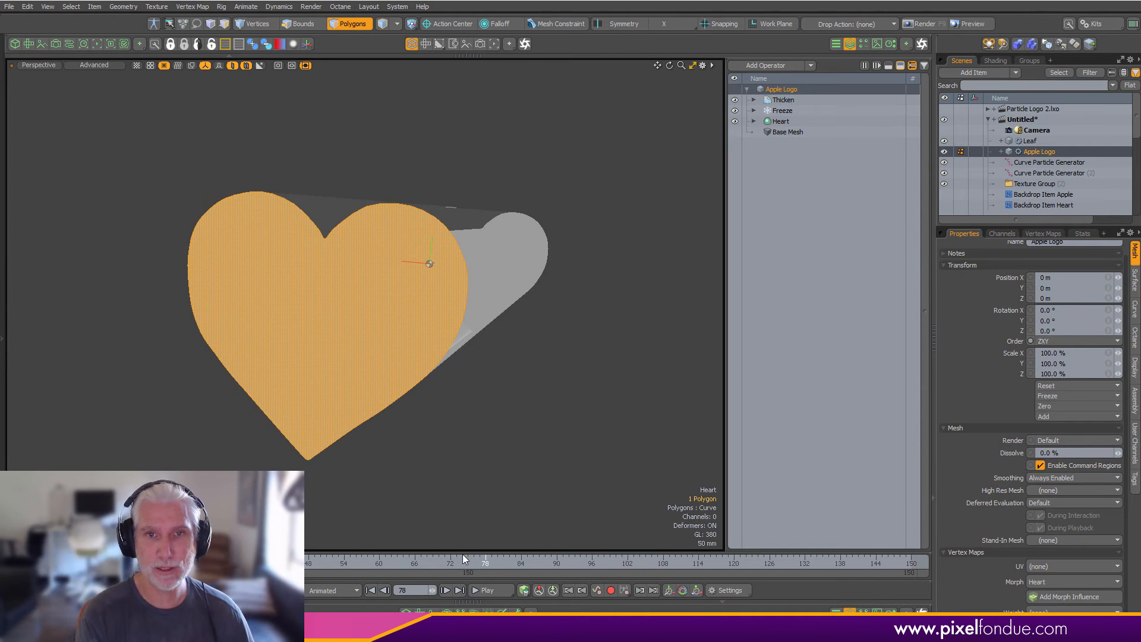
{"action": "key", "text": "shift+Up"}
{"action": "key", "text": "shift+Up"}
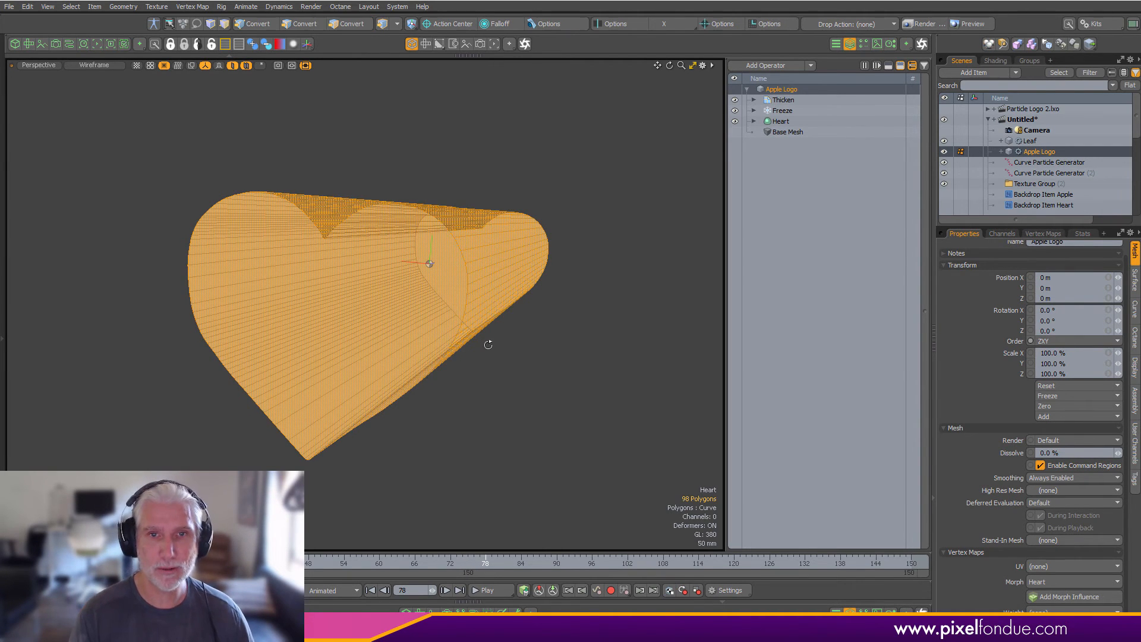
{"action": "left_click_drag", "start_coordinate": [487, 341], "coordinate": [454, 397], "text": "alt"}
{"action": "left_click", "coordinate": [454, 397]}
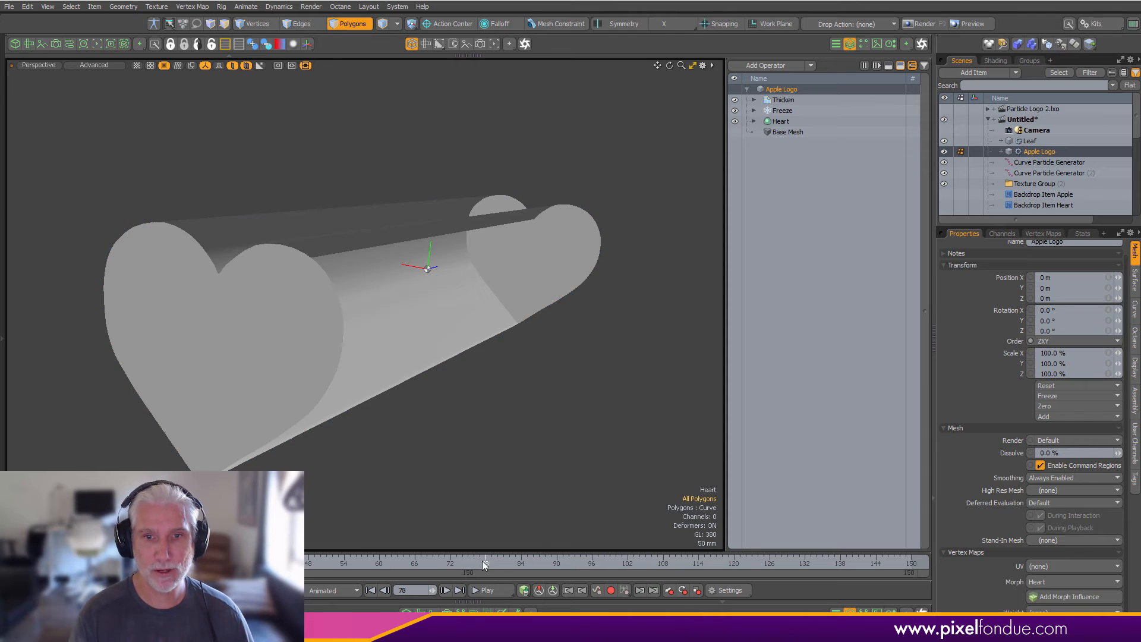
- Add a Polygon Flip mesh operation to the Apple Logo with only the front cap polygon selected at frame 78
{"action": "left_click_drag", "start_coordinate": [483, 561], "coordinate": [483, 562]}
{"action": "left_click", "coordinate": [198, 376]}
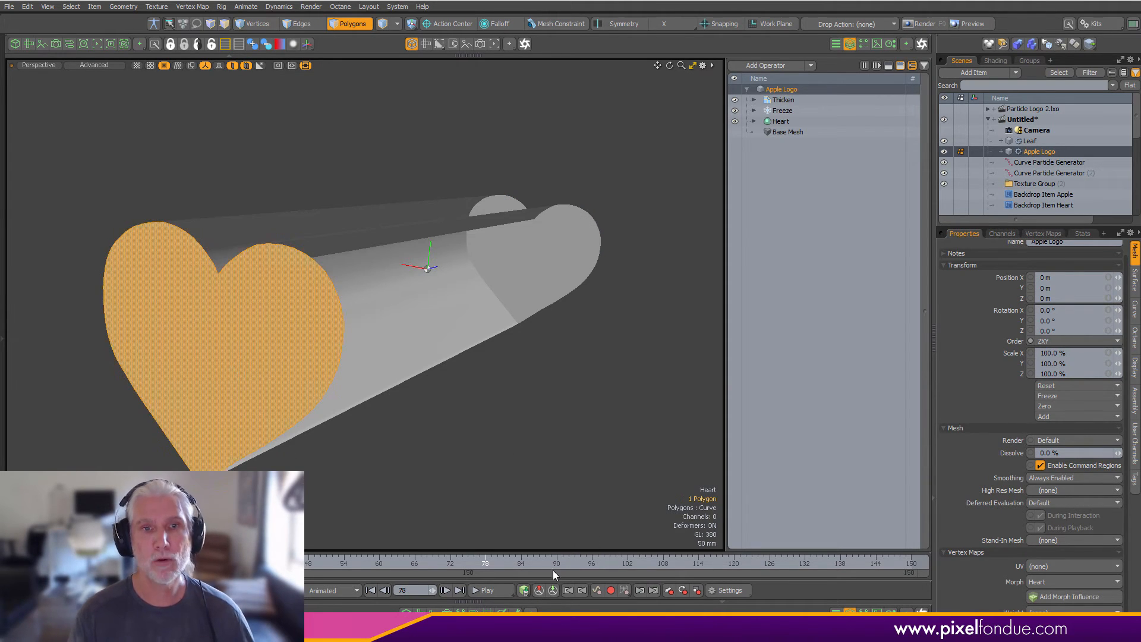
{"action": "left_click", "coordinate": [773, 66]}
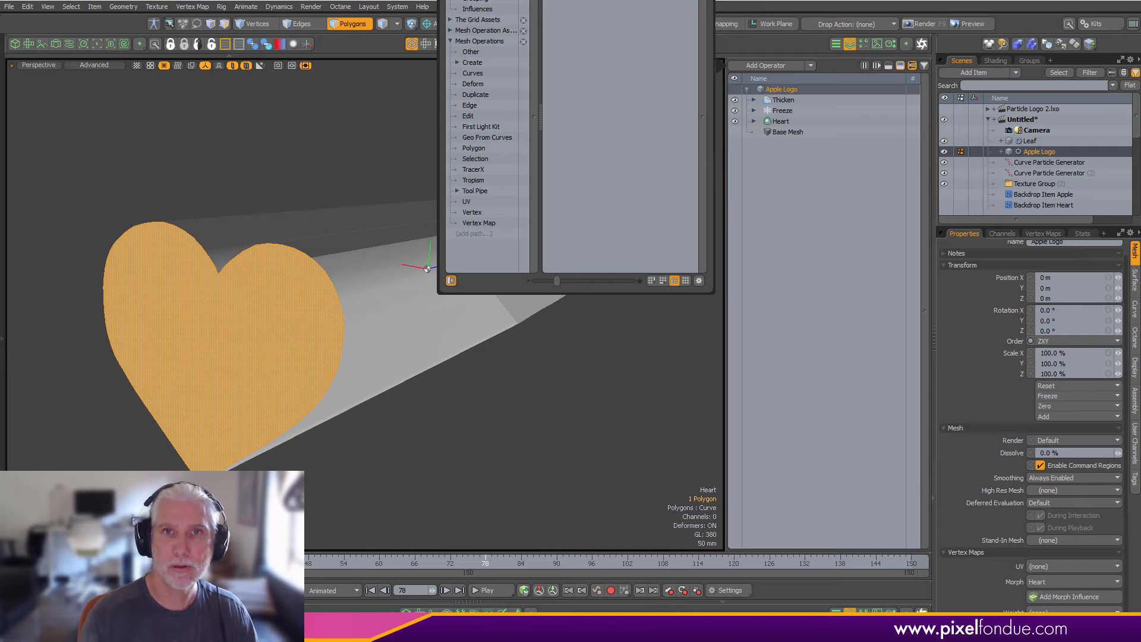
{"action": "left_click_drag", "start_coordinate": [549, 0], "coordinate": [537, 71]}
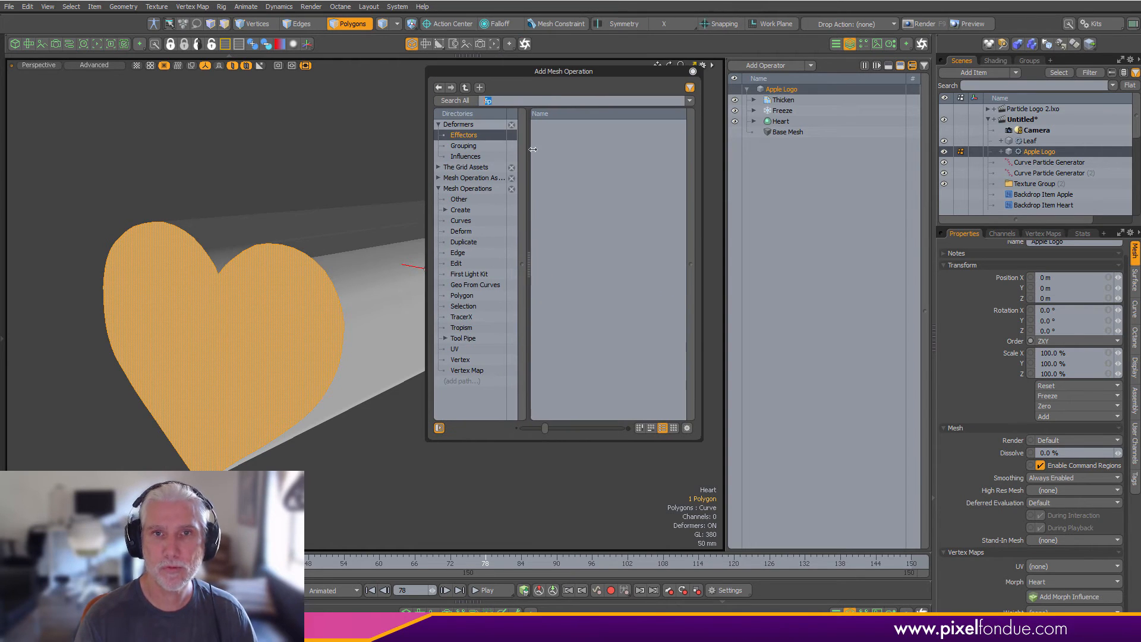
{"action": "key", "text": "BackSpace"}
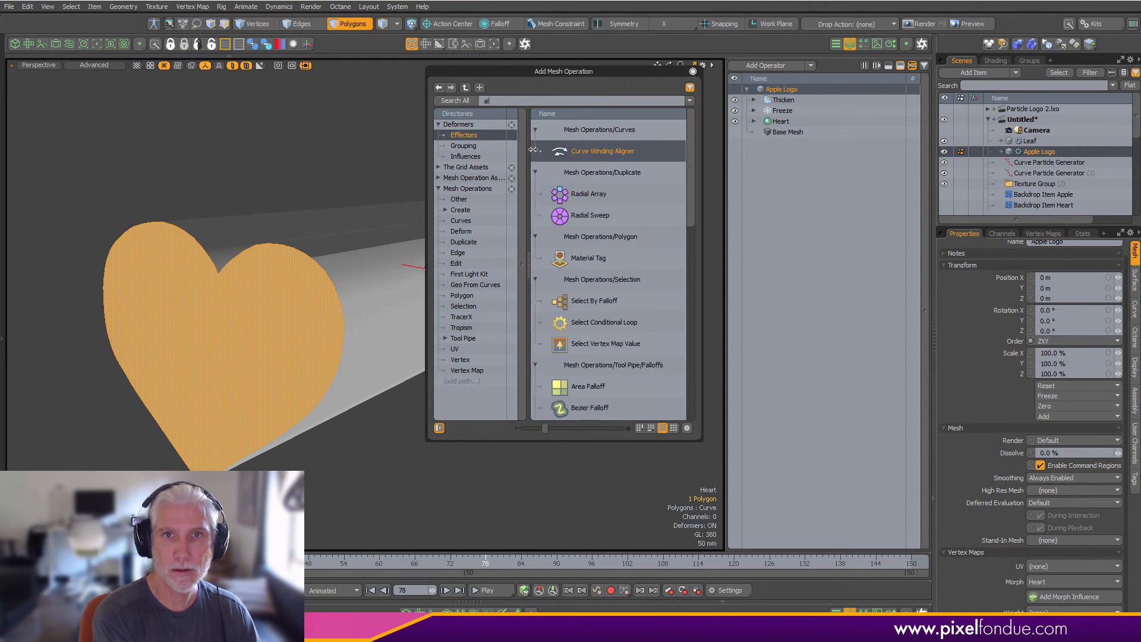
{"action": "type", "text": "flip"}
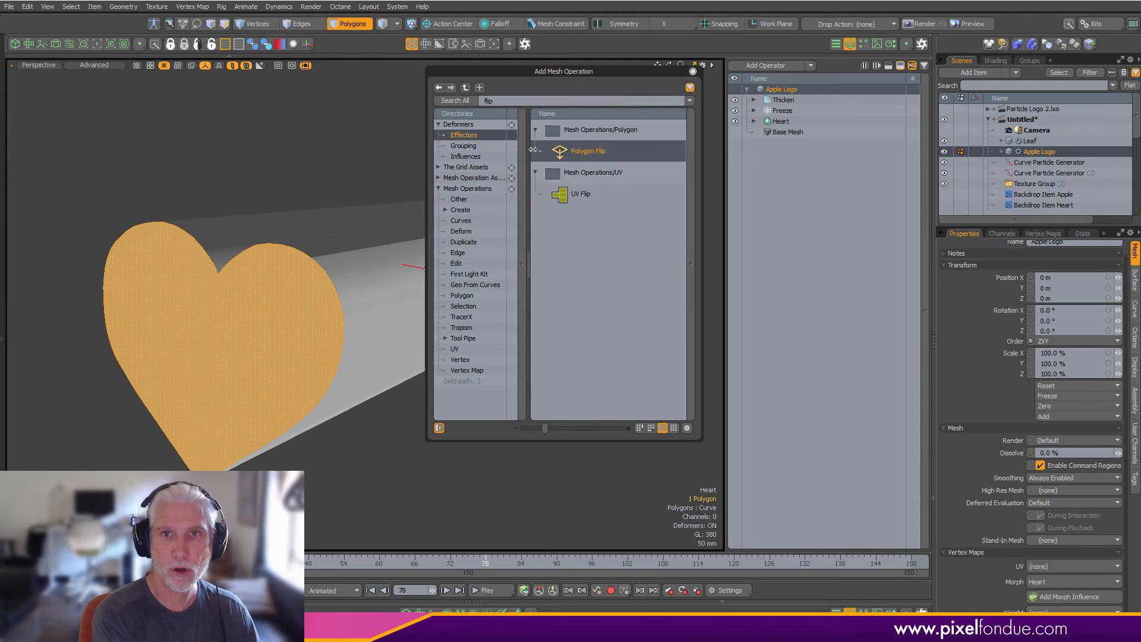
{"action": "double_click", "coordinate": [565, 151]}
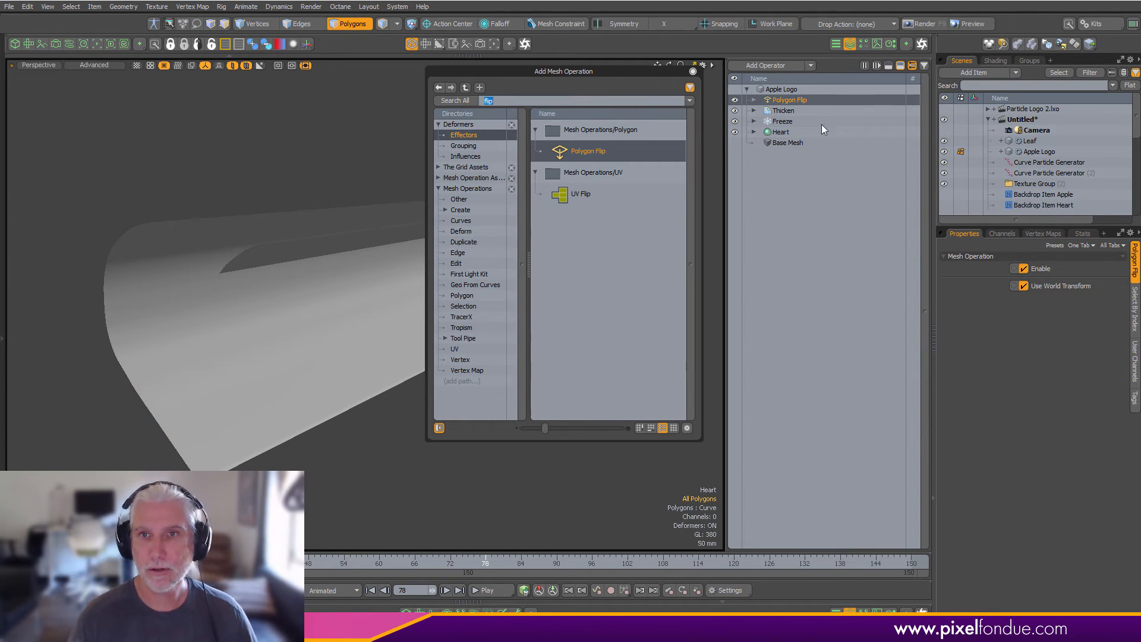
{"action": "left_click", "coordinate": [693, 72]}
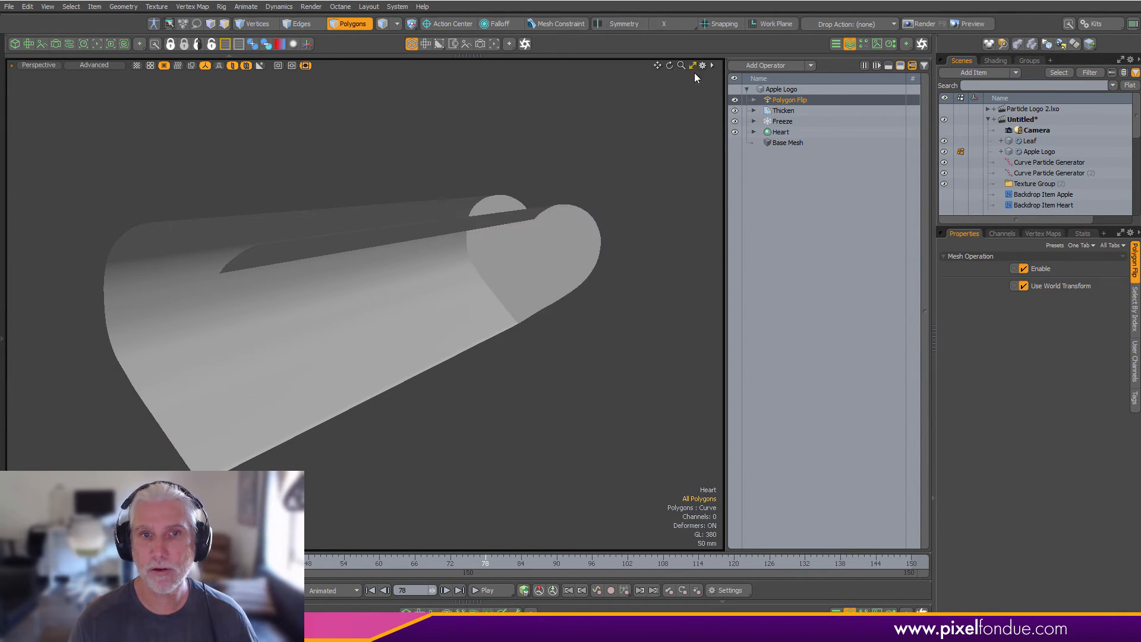
- Invert the Polygon Flip's Select By Index selection so every polygon except the front cap is flipped
{"action": "left_click", "coordinate": [754, 99]}
{"action": "left_click", "coordinate": [759, 111]}
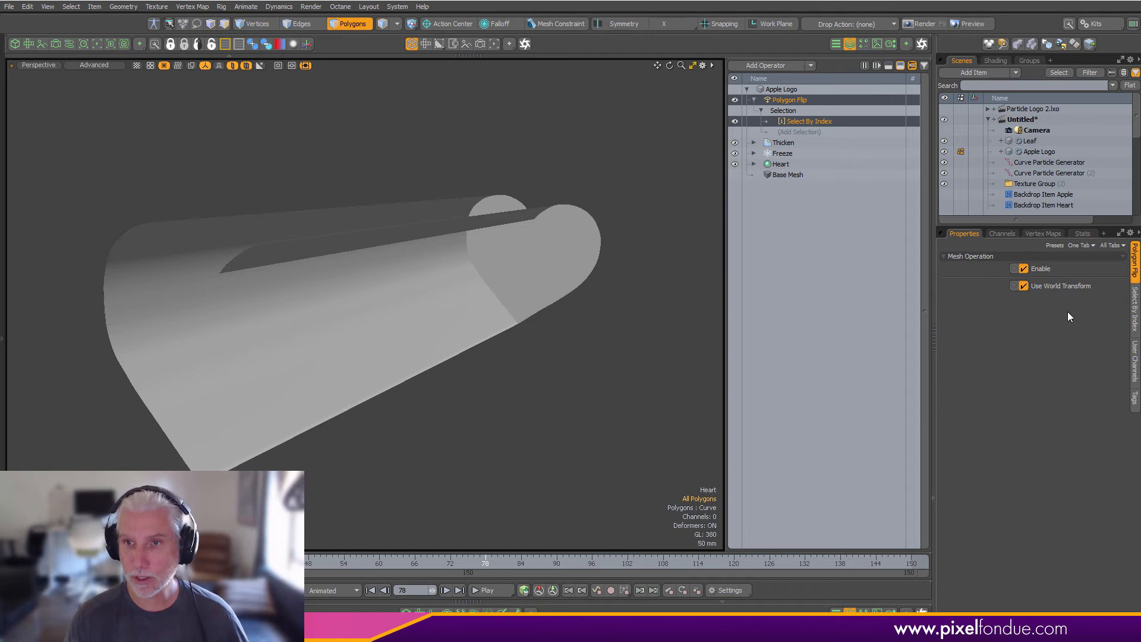
{"action": "left_click", "coordinate": [1133, 318]}
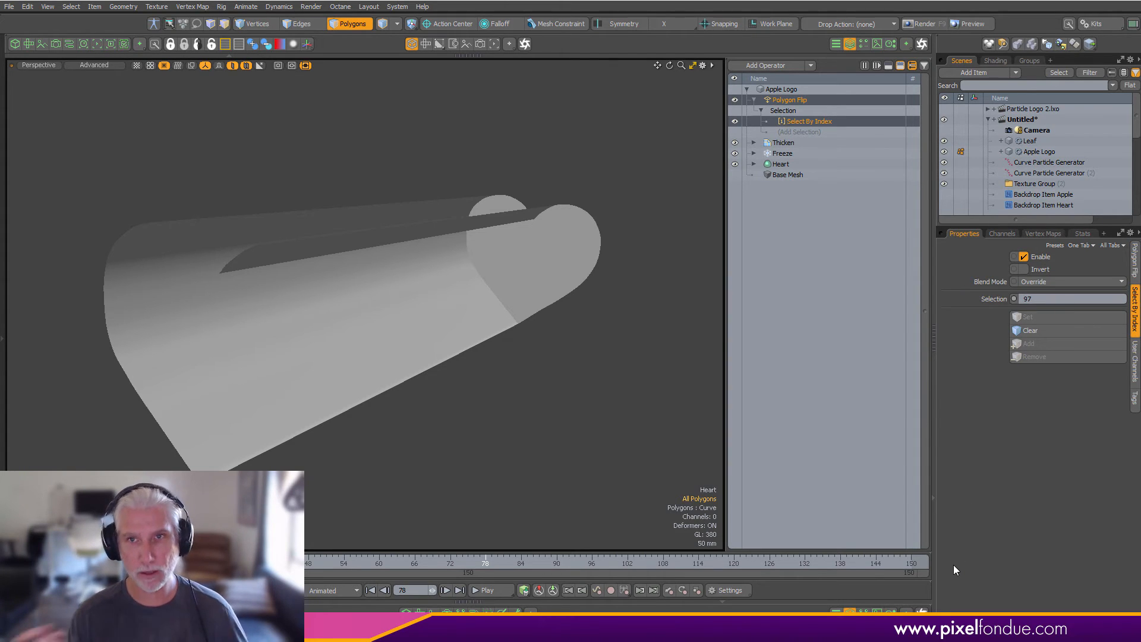
{"action": "left_click", "coordinate": [1043, 270]}
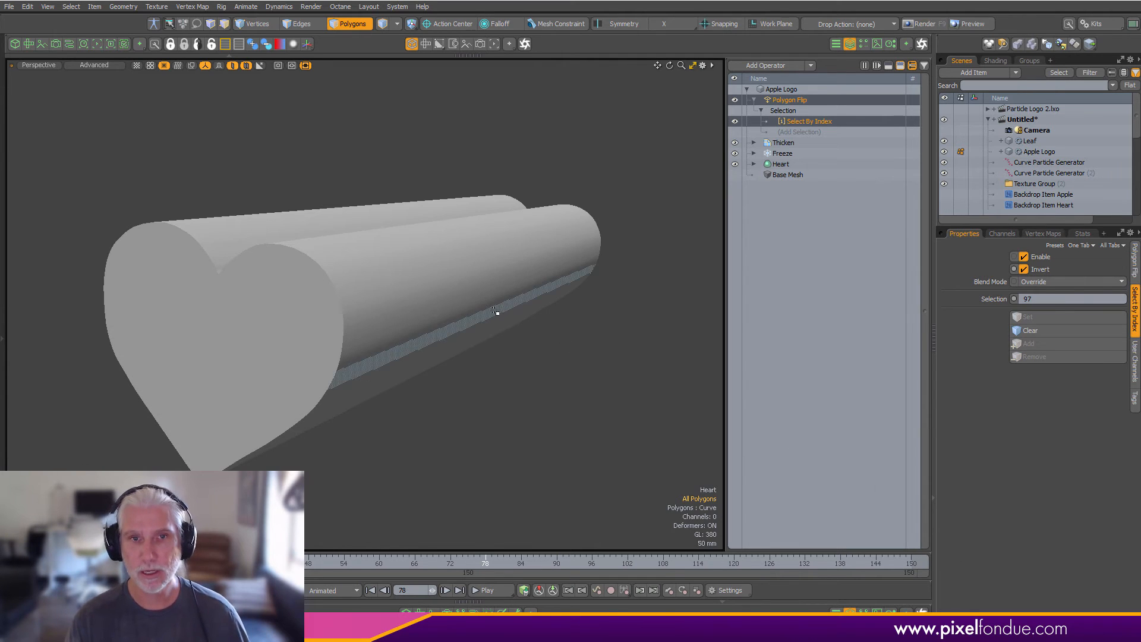
{"action": "left_click_drag", "start_coordinate": [496, 311], "coordinate": [511, 267], "text": "alt"}
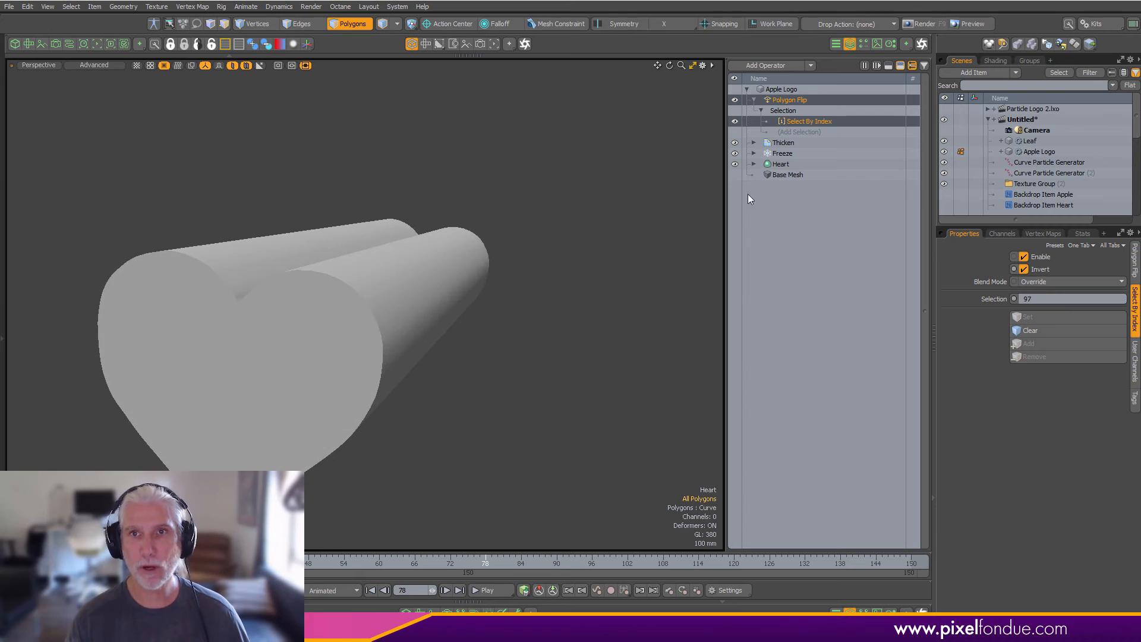
{"action": "left_click", "coordinate": [787, 101]}
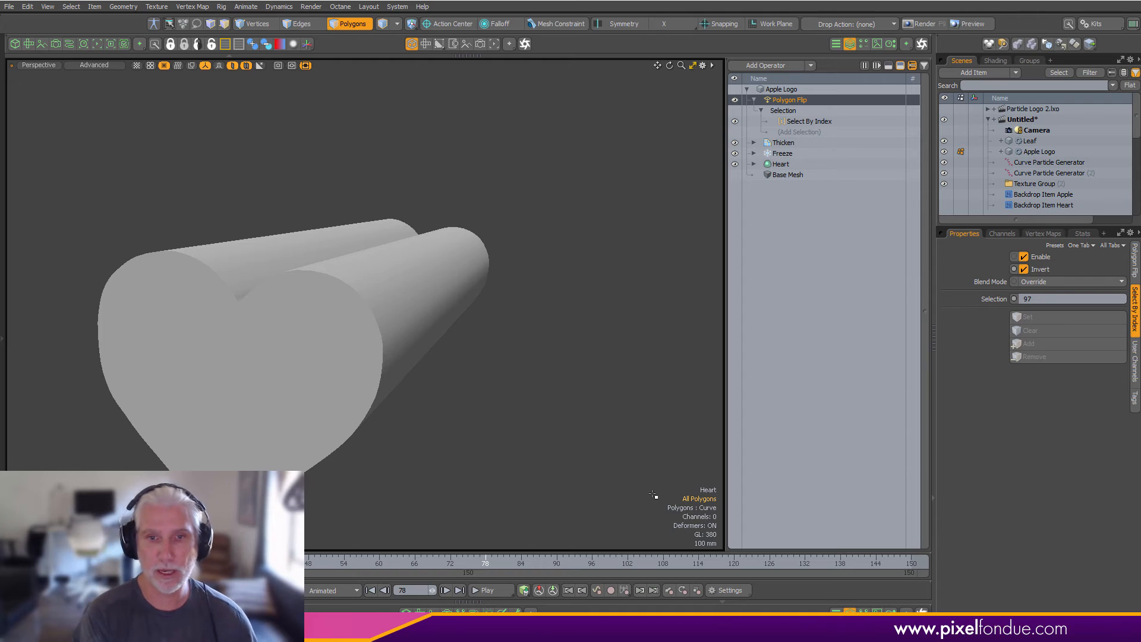
- Clear the selection and step between frames 77 and 78 to compare the flipped mesh's face directions
{"action": "key", "text": "alt+c"}
{"action": "left_click", "coordinate": [700, 411]}
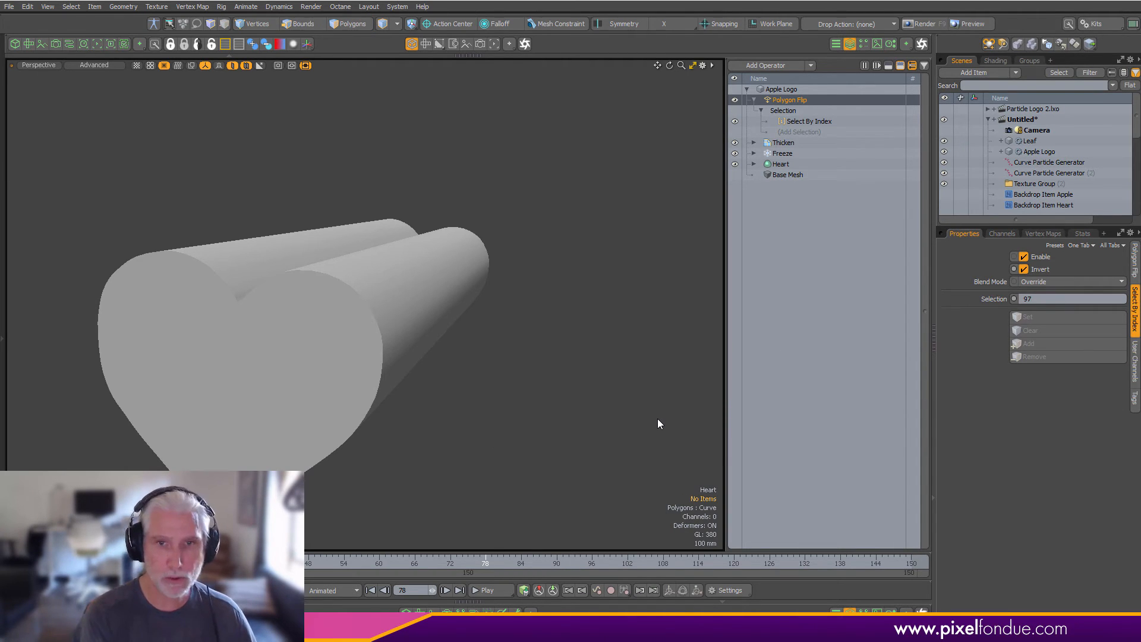
{"action": "key", "text": "Left"}
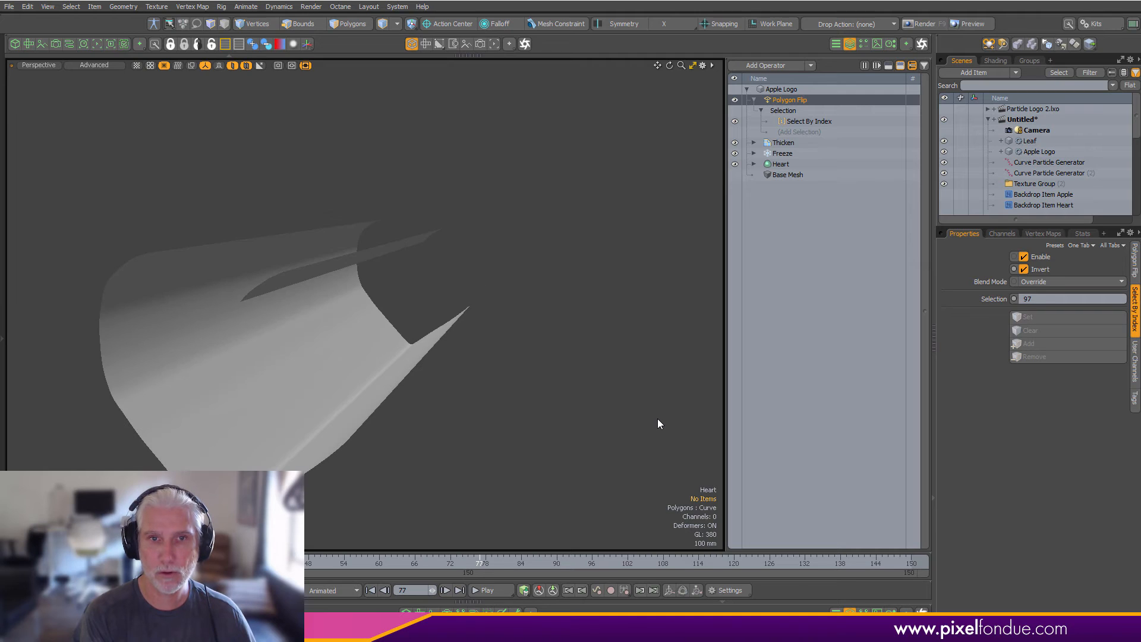
{"action": "key", "text": "Right"}
{"action": "key", "text": "Left"}
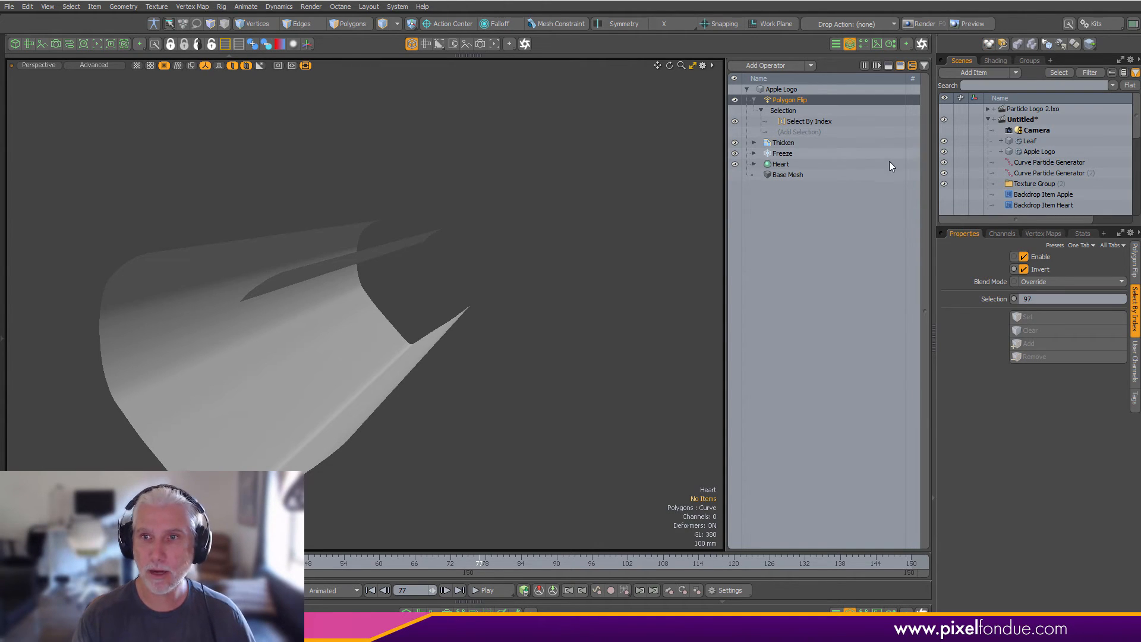
{"action": "left_click", "coordinate": [1023, 257]}
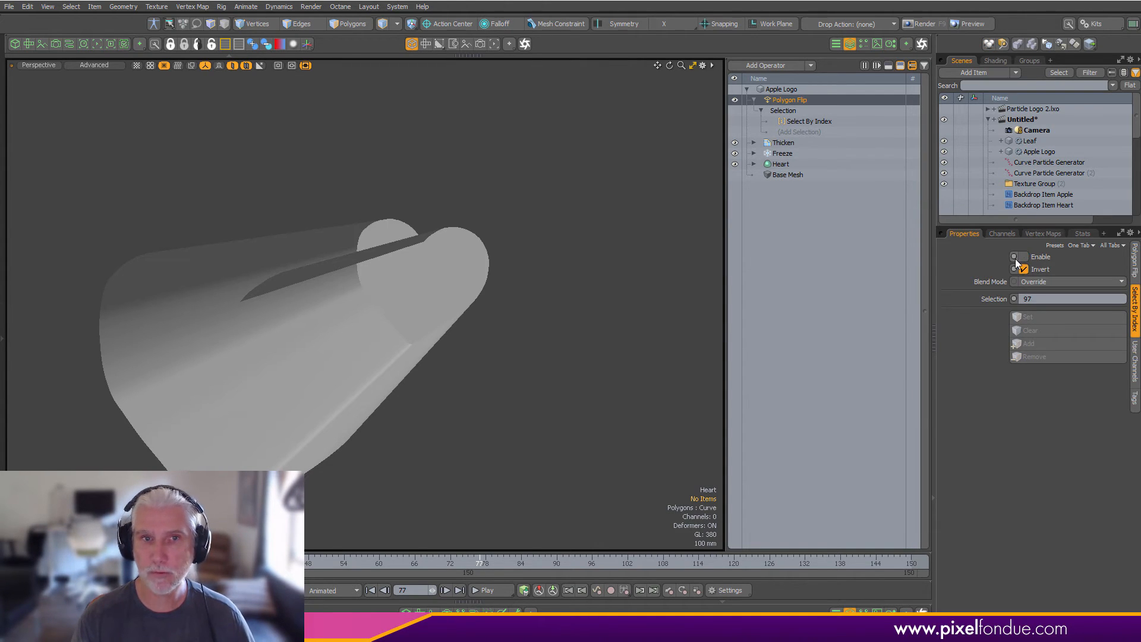
{"action": "key", "text": "Left"}
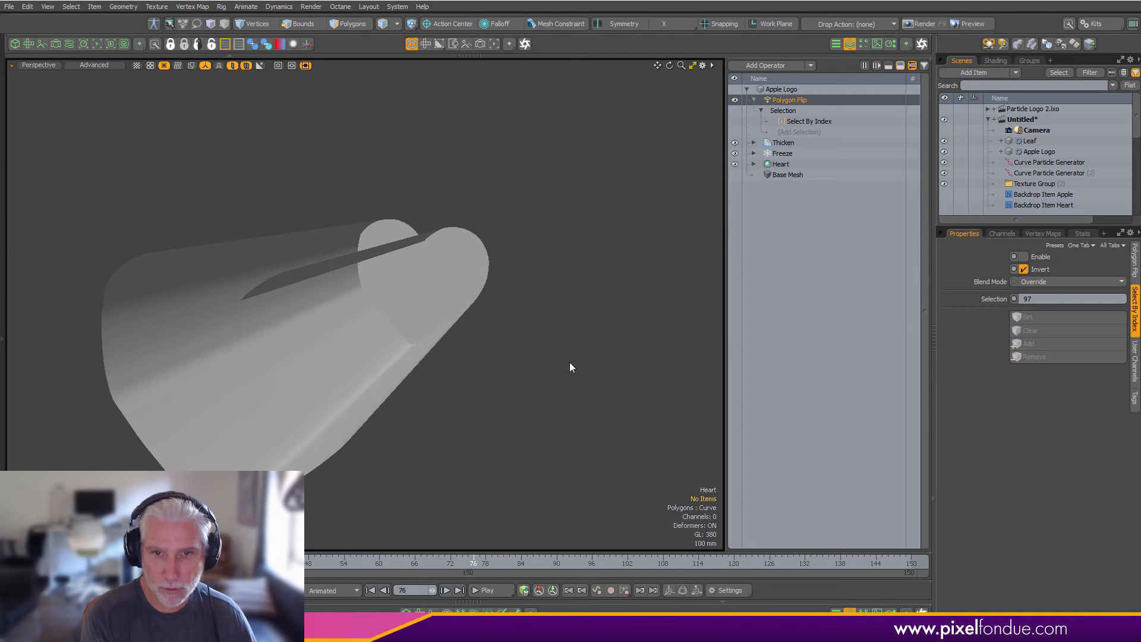
{"action": "key", "text": "Left"}
{"action": "key", "text": "Left"}
{"action": "key", "text": "Left"}
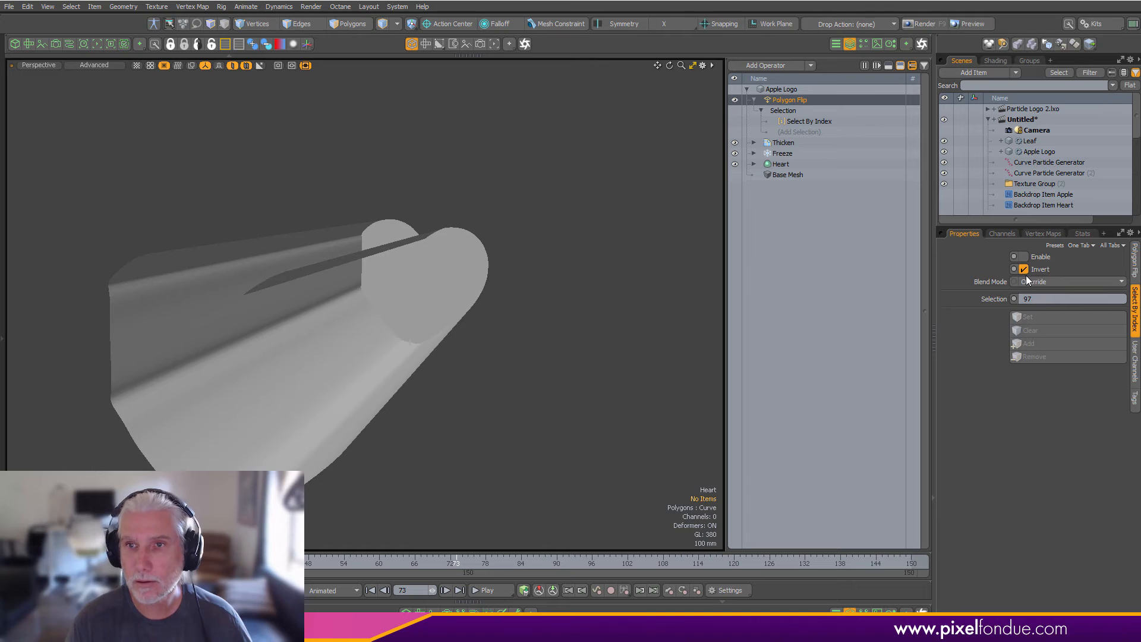
{"action": "left_click", "coordinate": [1023, 257]}
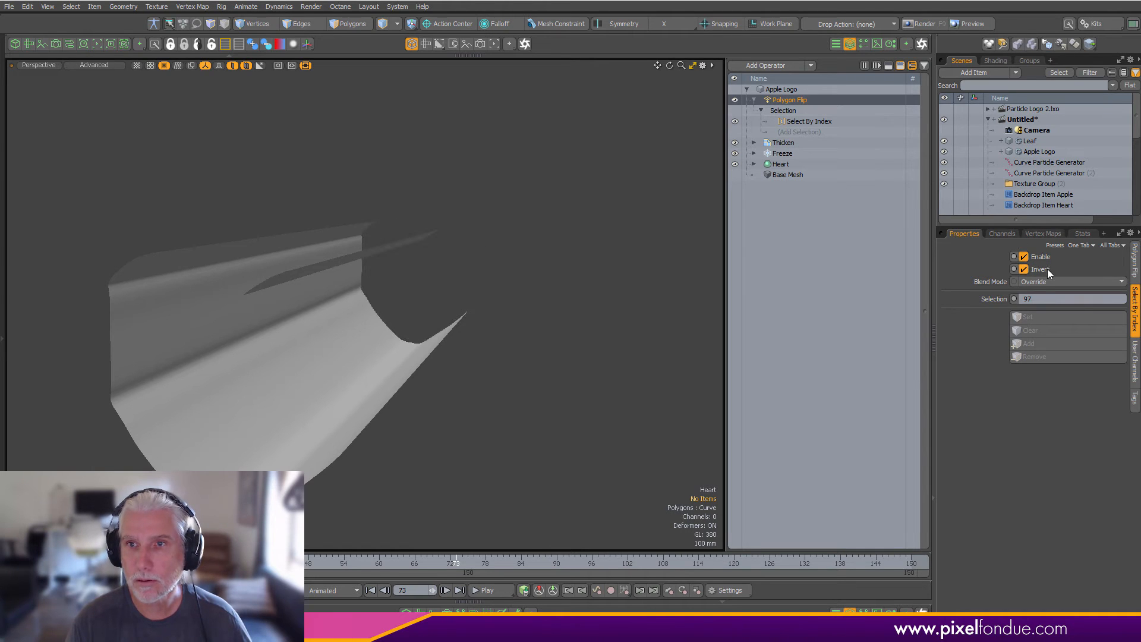
- Turn off the Polygon Flip operation and step through frames 73 to 78 to find where the unflipped faces change direction, returning to frame 77
{"action": "left_click", "coordinate": [735, 100]}
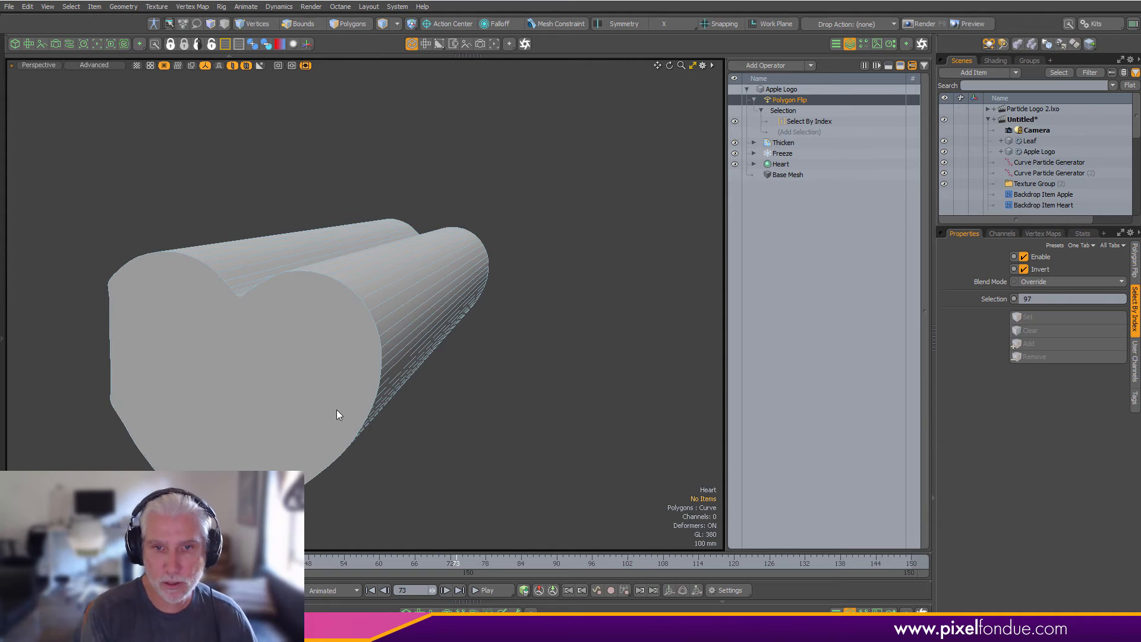
{"action": "key", "text": "ctrl+Right"}
{"action": "key", "text": "ctrl+Right"}
{"action": "key", "text": "ctrl+Right"}
{"action": "key", "text": "ctrl+Right"}
{"action": "key", "text": "ctrl+Right"}
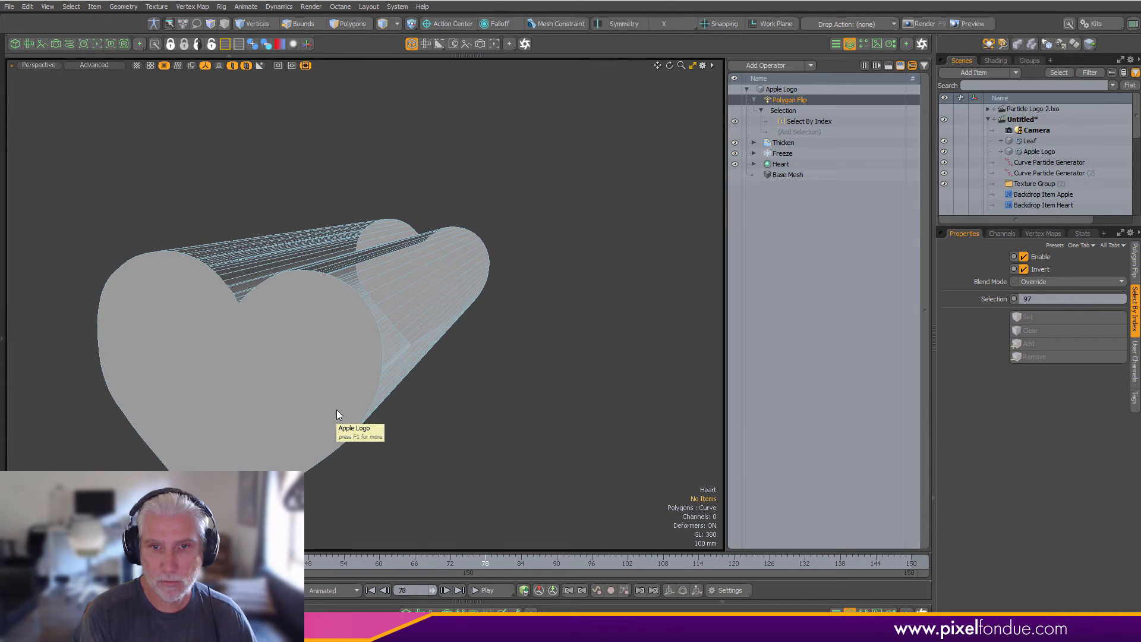
{"action": "key", "text": "ctrl+Left"}
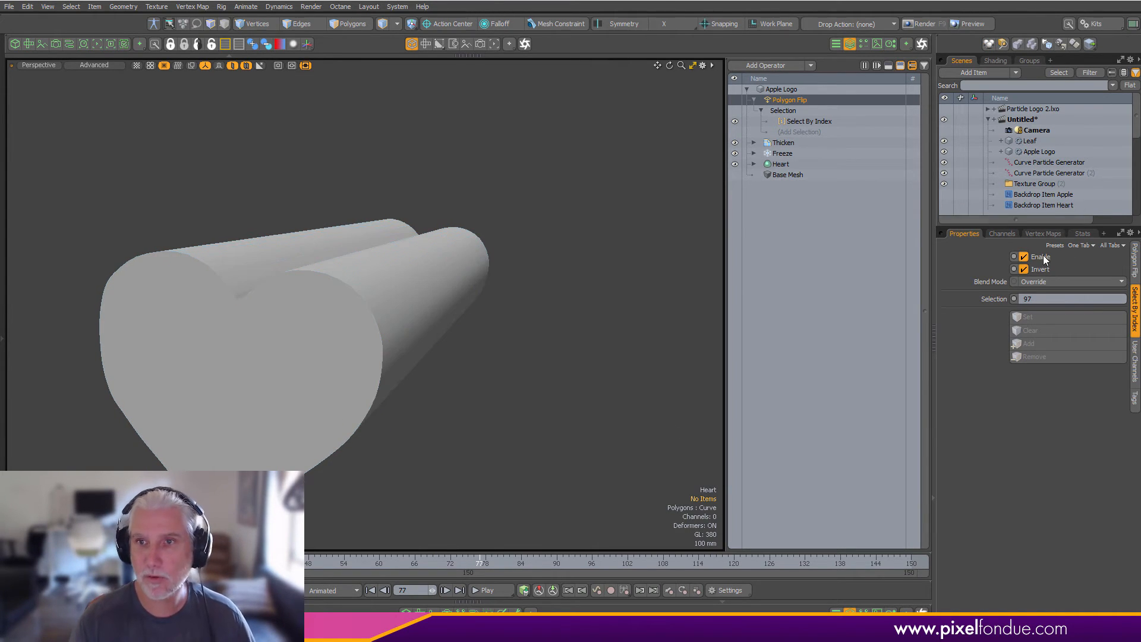
- Key the Polygon Flip operation's Enable channel off at frame 77 and on at frame 78
{"action": "left_click", "coordinate": [768, 101]}
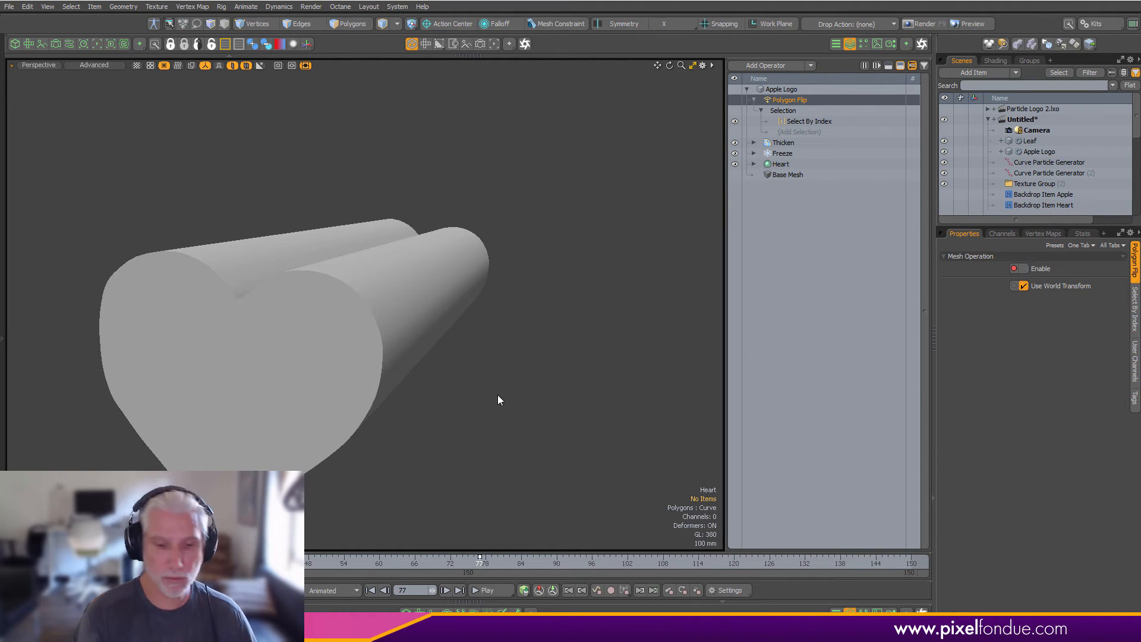
{"action": "key", "text": "Right"}
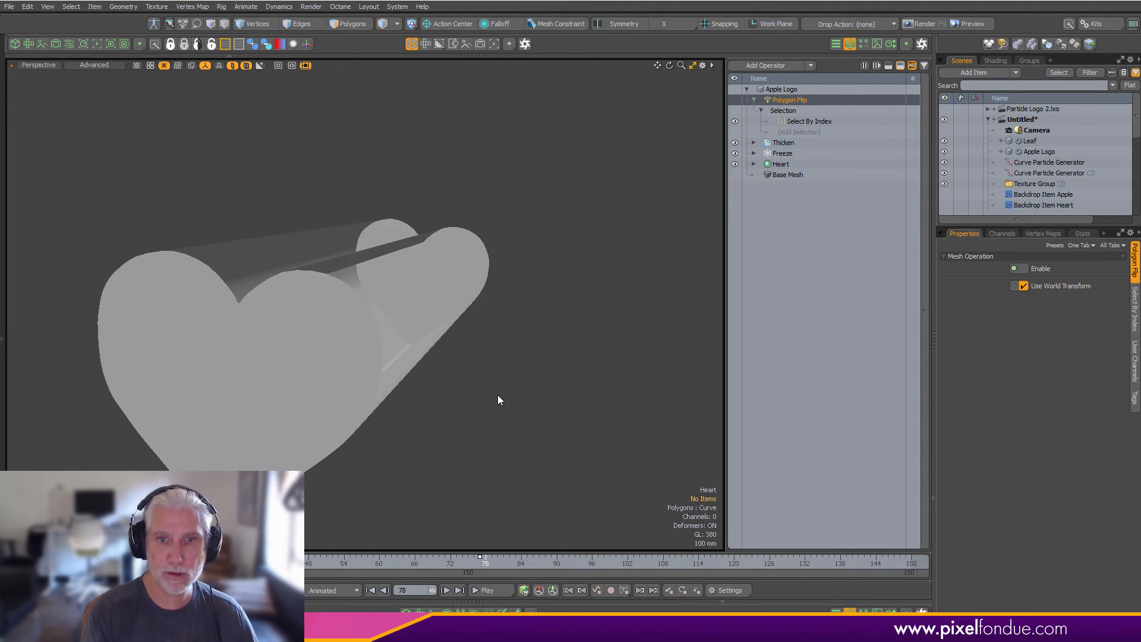
{"action": "left_click", "coordinate": [1023, 268]}
{"action": "left_click", "coordinate": [548, 493]}
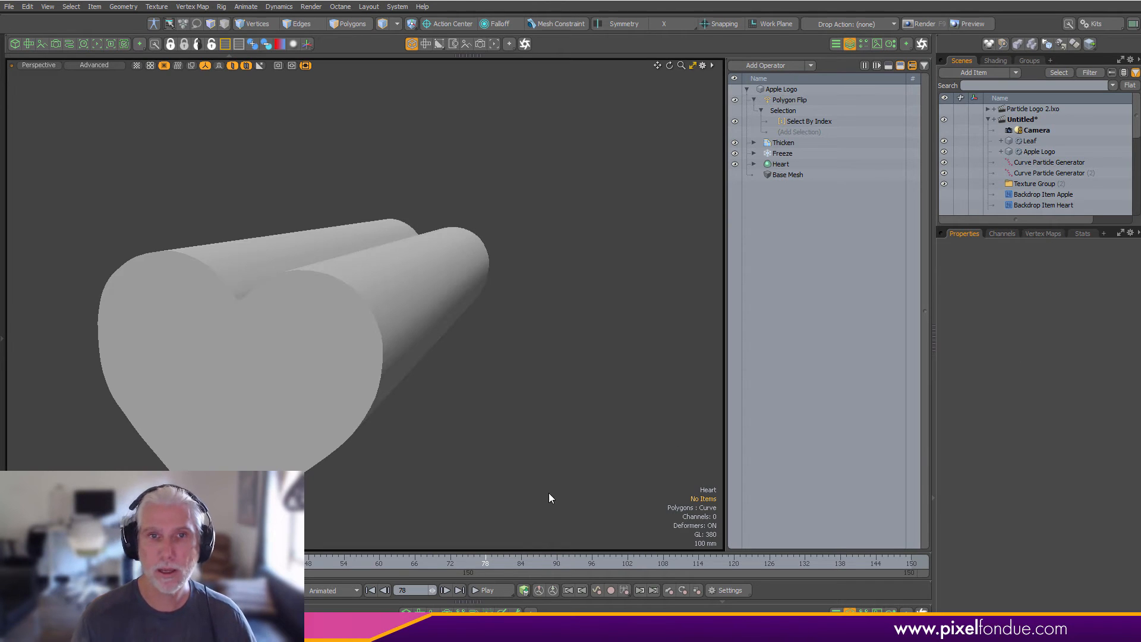
- Scrub forward to frame 104 to check the heart's faces, and collapse the Polygon Flip entry
{"action": "left_click_drag", "start_coordinate": [477, 561], "coordinate": [522, 561]}
{"action": "left_click_drag", "start_coordinate": [592, 561], "coordinate": [639, 561]}
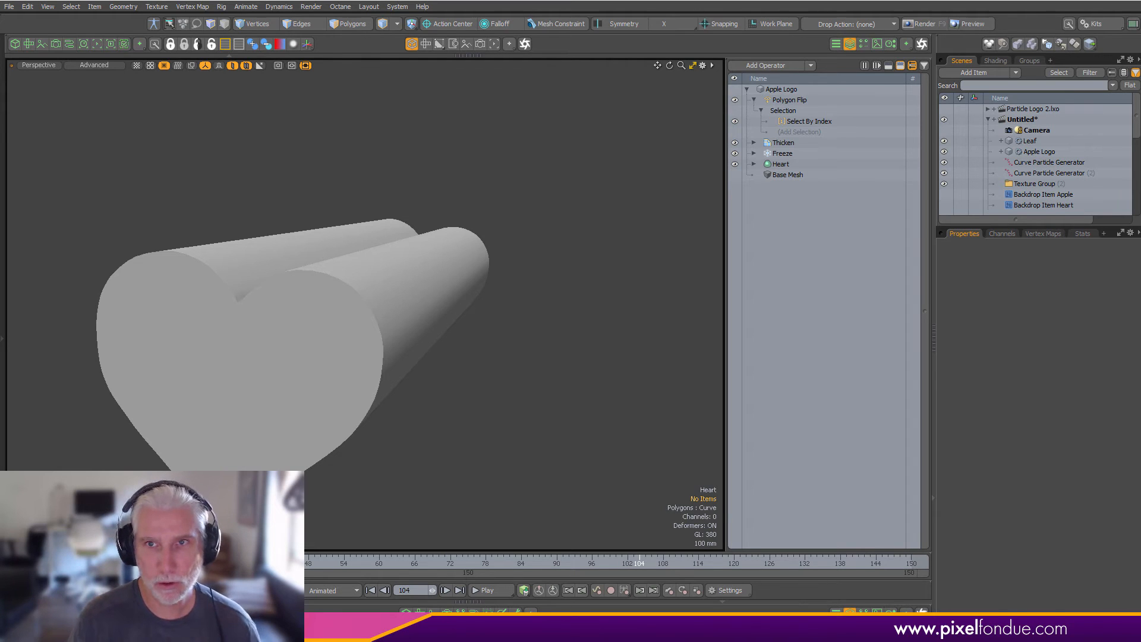
{"action": "left_click", "coordinate": [754, 100]}
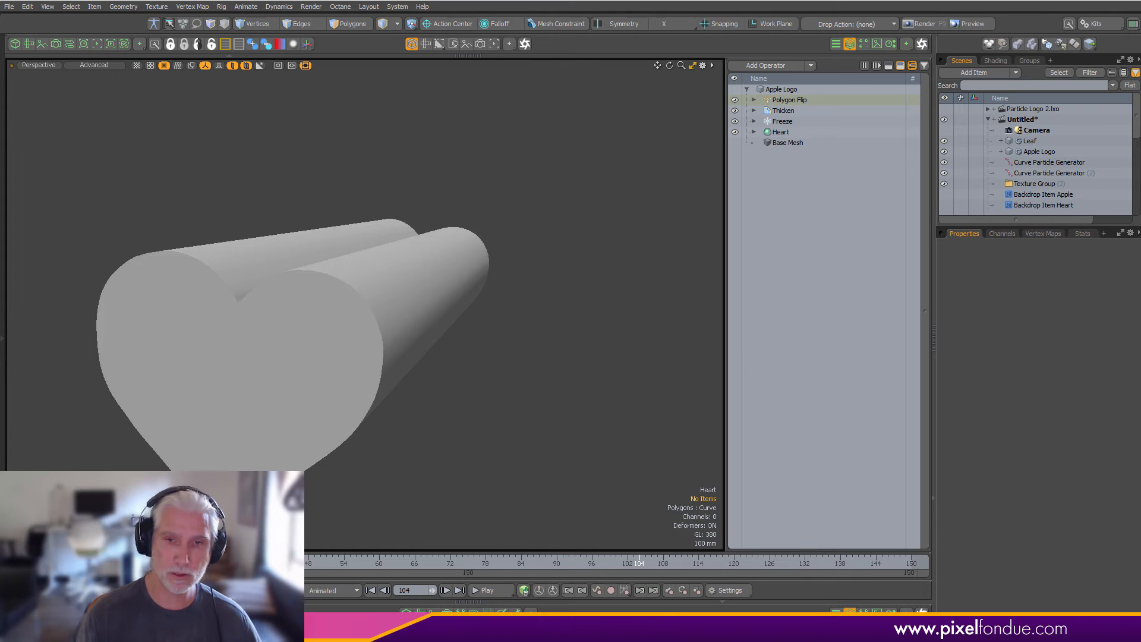
{"action": "scroll", "coordinate": [622, 377], "scroll_direction": "down", "scroll_amount": 2}
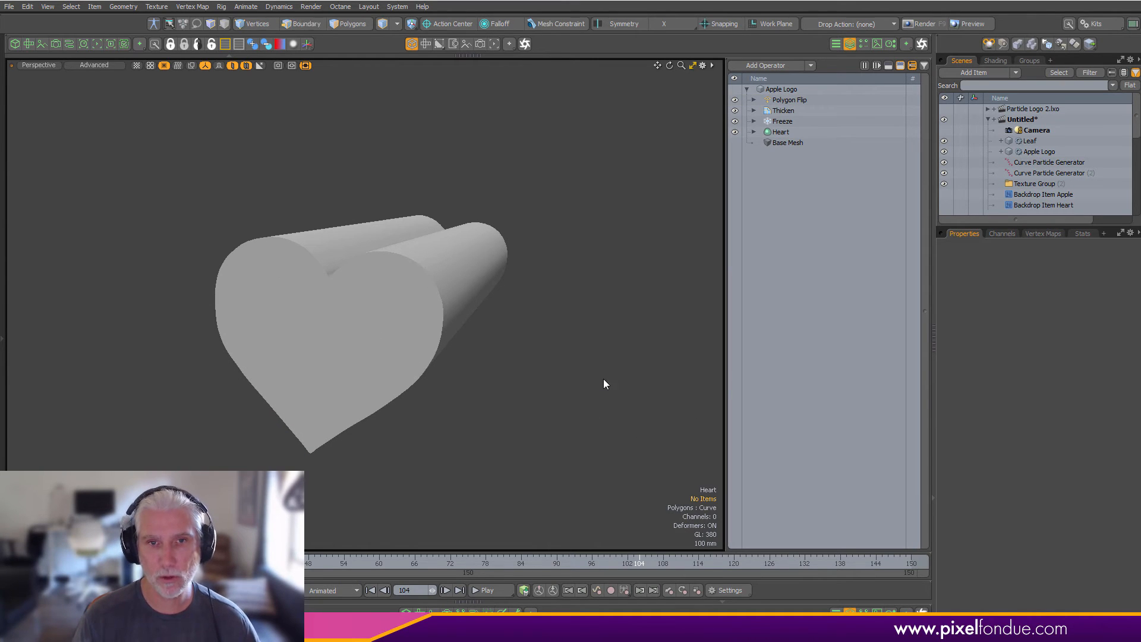
- Show the hidden scene items again and render a preview of frame 104 through the render camera
{"action": "key", "text": "ctrl+3"}
{"action": "left_click", "coordinate": [522, 379]}
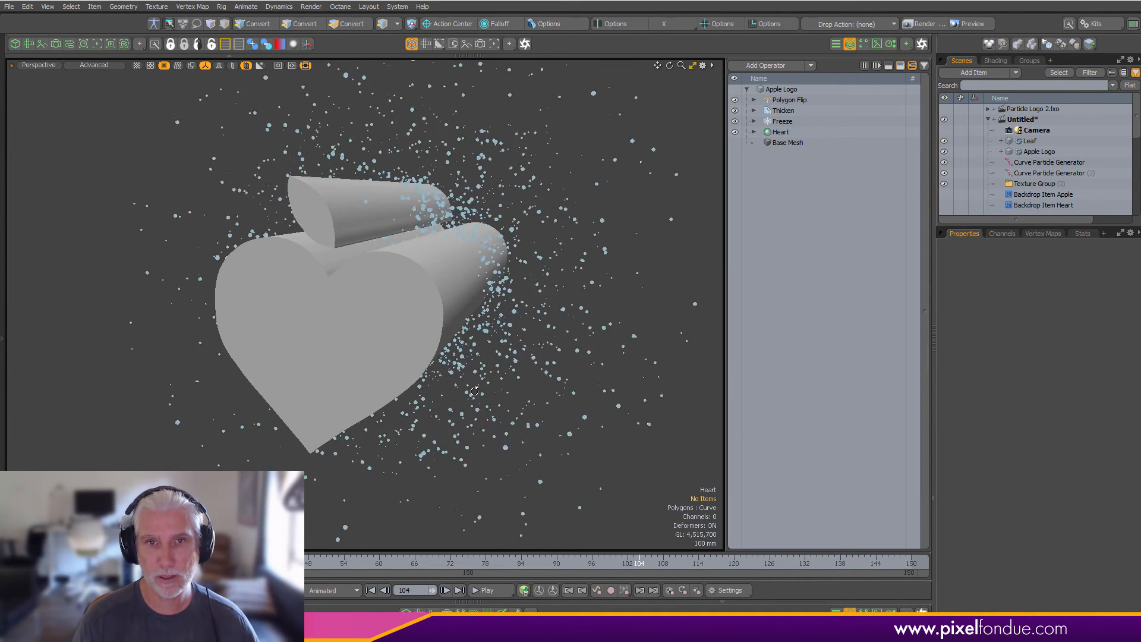
{"action": "left_click_drag", "start_coordinate": [326, 275], "coordinate": [376, 297], "text": "alt"}
{"action": "key", "text": "KP_Decimal"}
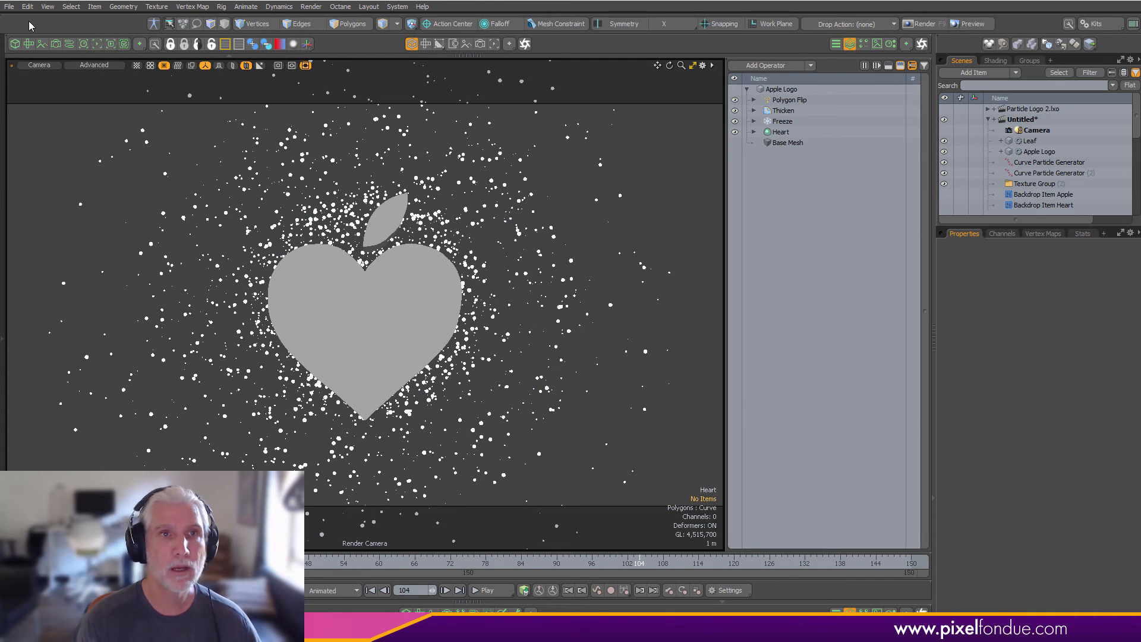
{"action": "left_click", "coordinate": [102, 55]}
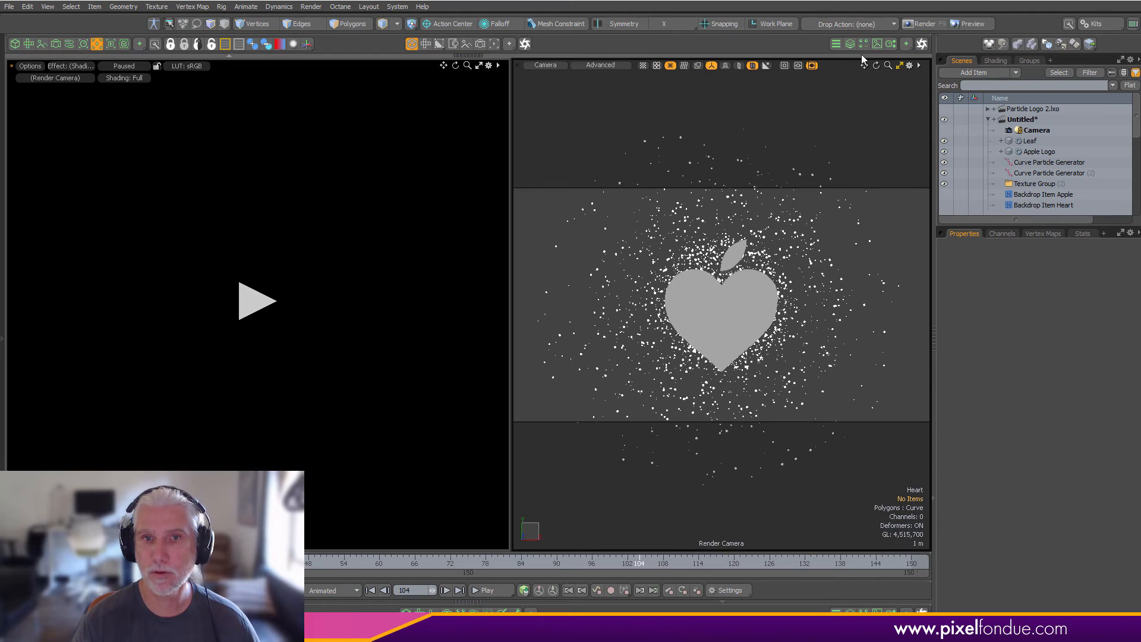
{"action": "left_click", "coordinate": [281, 307]}
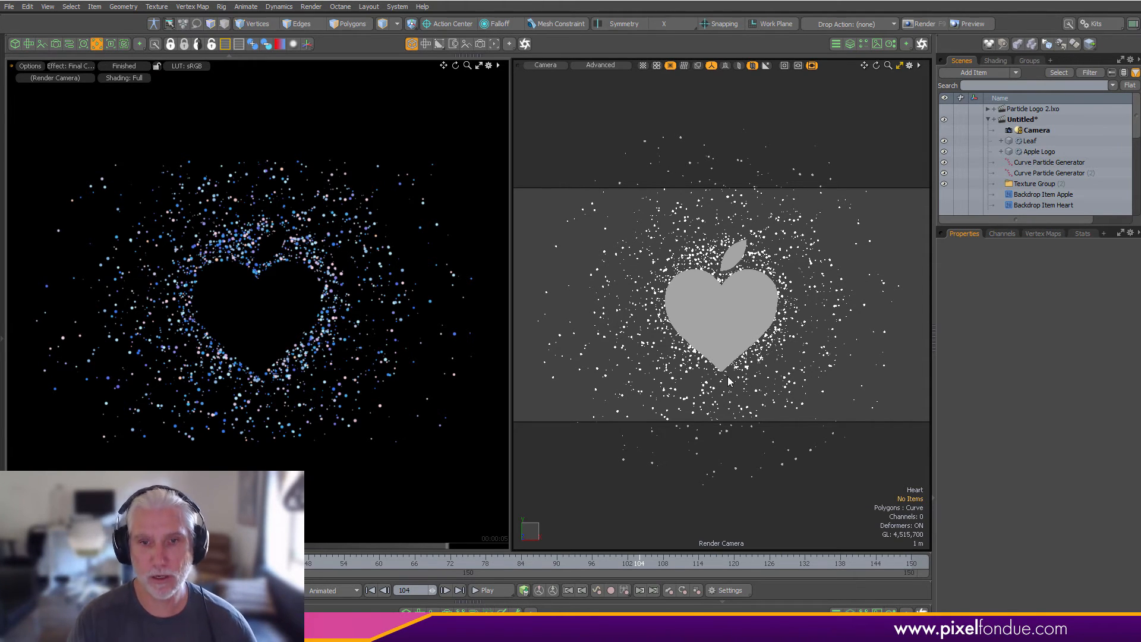
- Display the Heart morph influence's strength curve in the graph editor and go to its first keyframe at frame 60
{"action": "left_click", "coordinate": [1039, 153]}
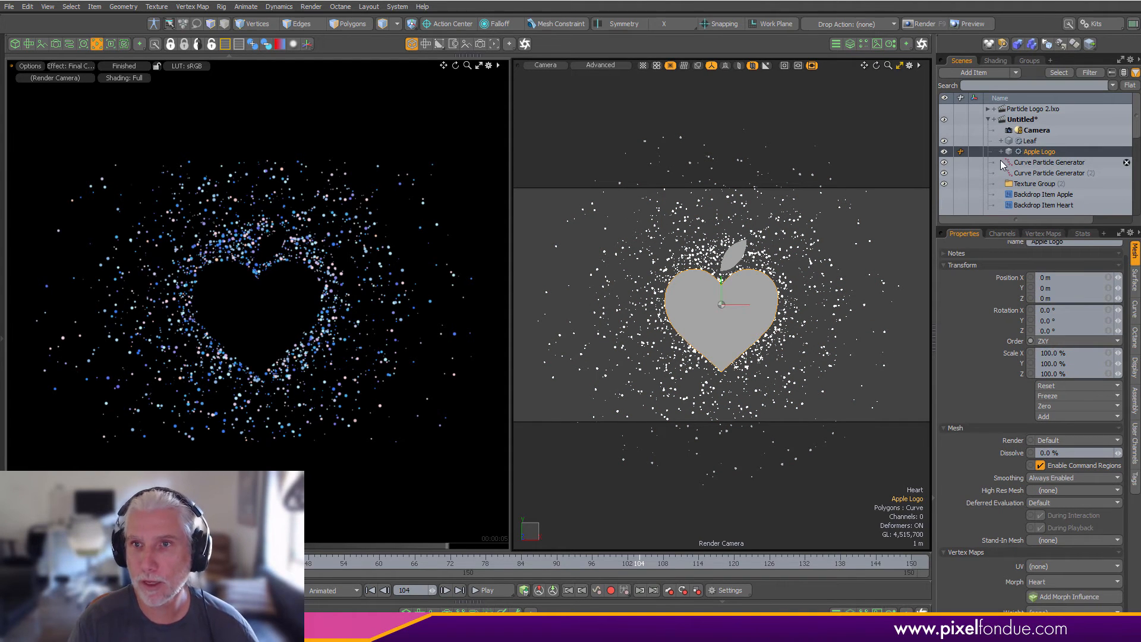
{"action": "left_click", "coordinate": [1034, 163]}
{"action": "left_click", "coordinate": [1013, 153]}
{"action": "left_click", "coordinate": [1000, 152]}
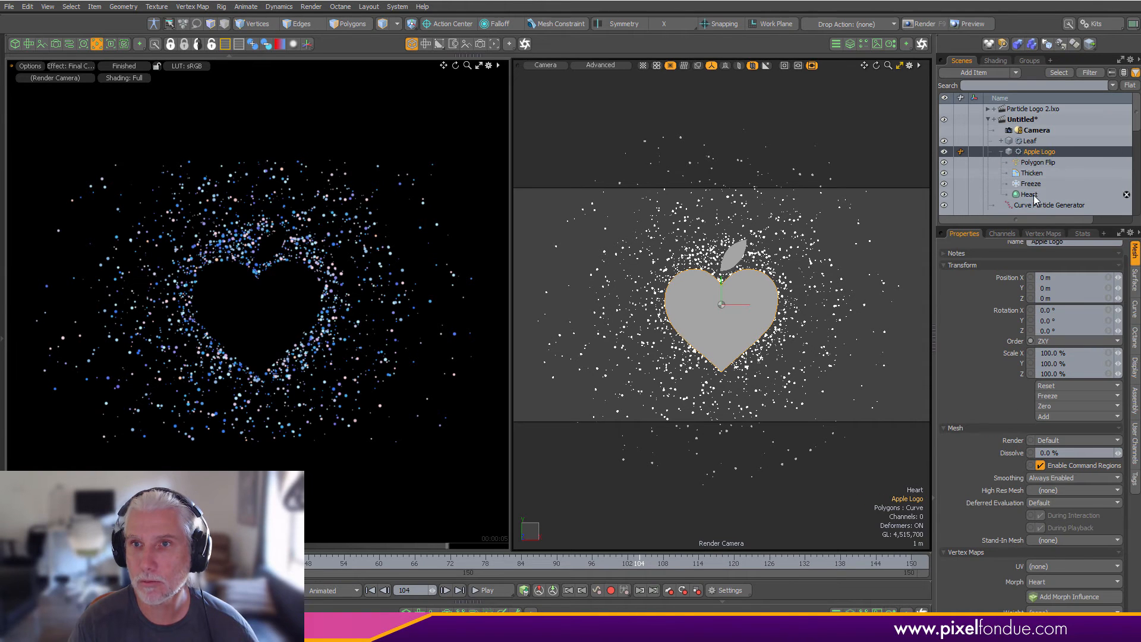
{"action": "left_click", "coordinate": [1010, 195]}
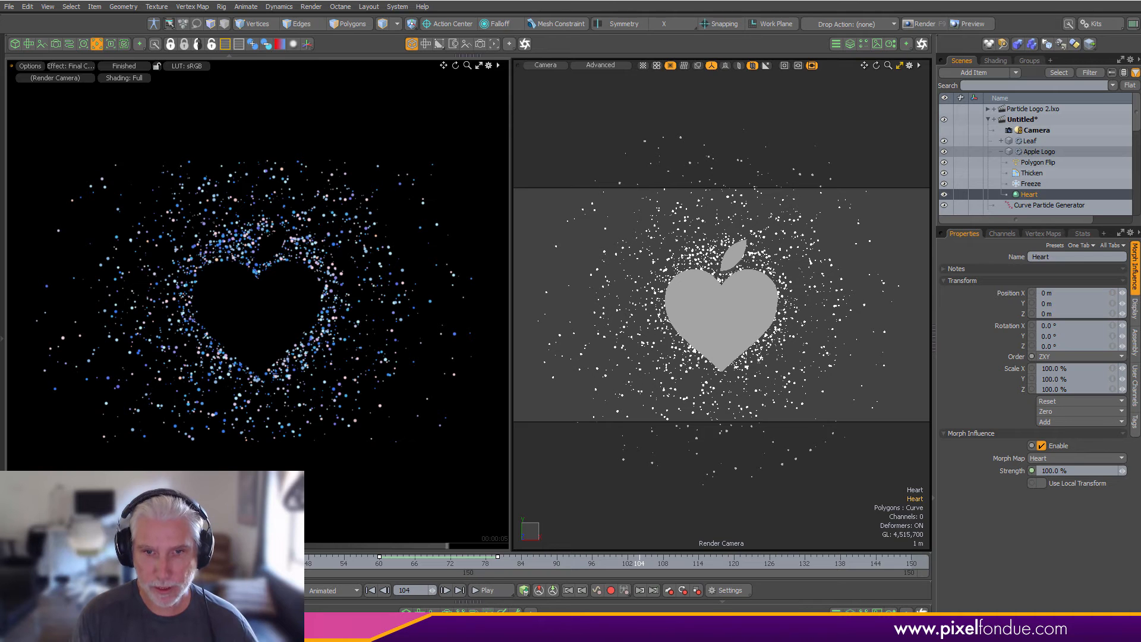
{"action": "left_click", "coordinate": [488, 611]}
{"action": "left_click_drag", "start_coordinate": [495, 494], "coordinate": [455, 498], "text": "ctrl+alt"}
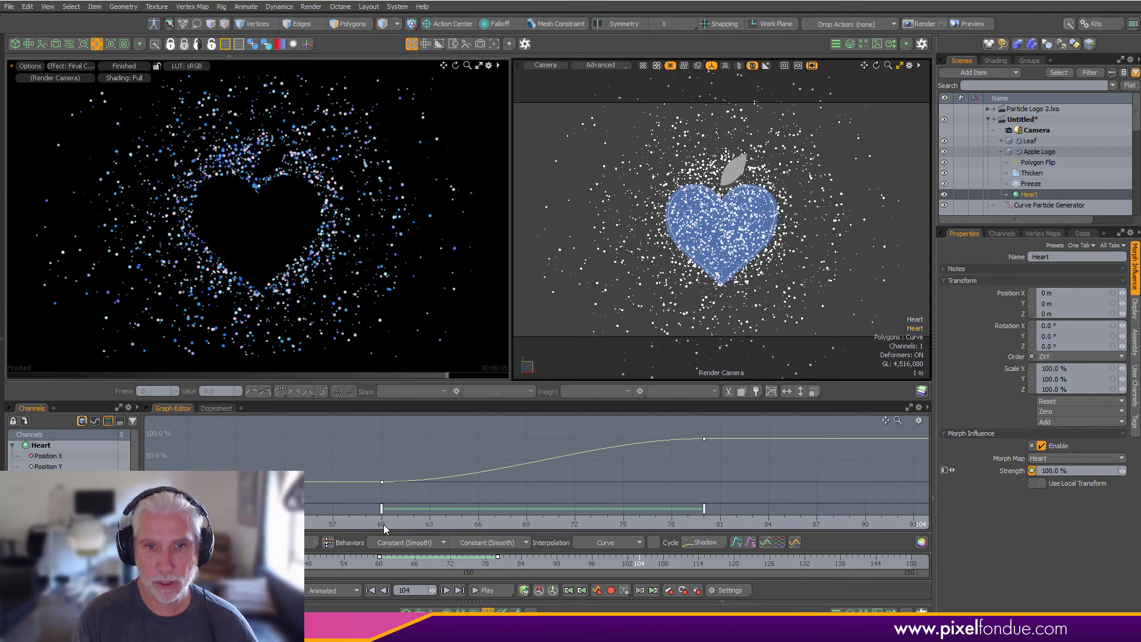
{"action": "left_click", "coordinate": [382, 525]}
- Key the Leaf's position at frame 60, and at frame 80 key it moved down to Y -250 mm behind the heart
{"action": "left_click", "coordinate": [1070, 141]}
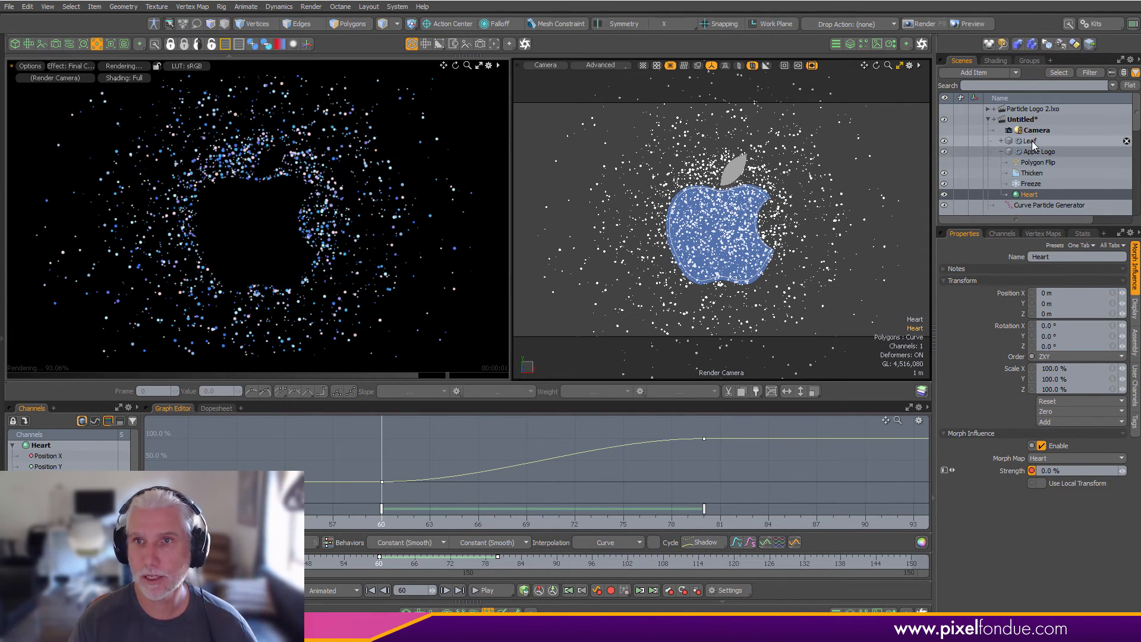
{"action": "key", "text": "shift+w"}
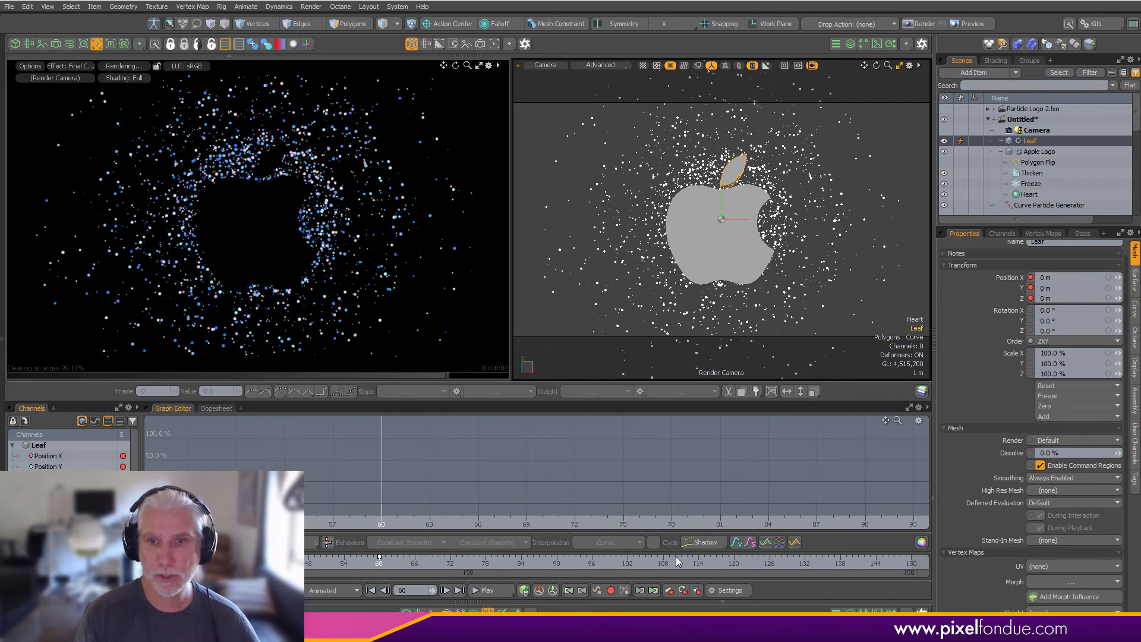
{"action": "type", "text": "80"}
{"action": "key", "text": "Return"}
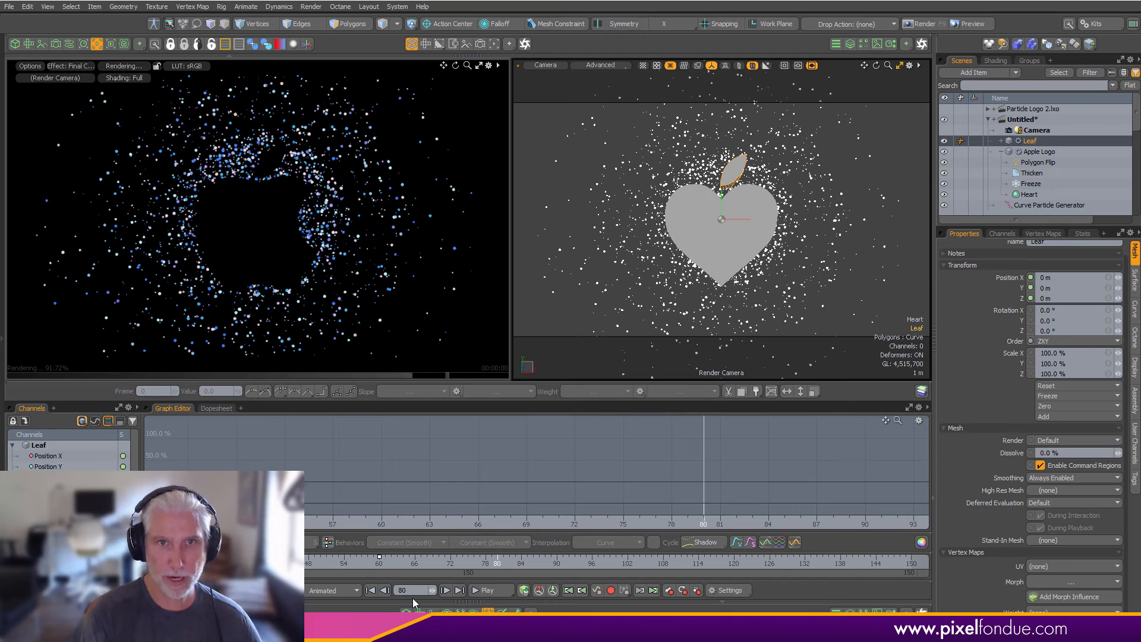
{"action": "key", "text": "y"}
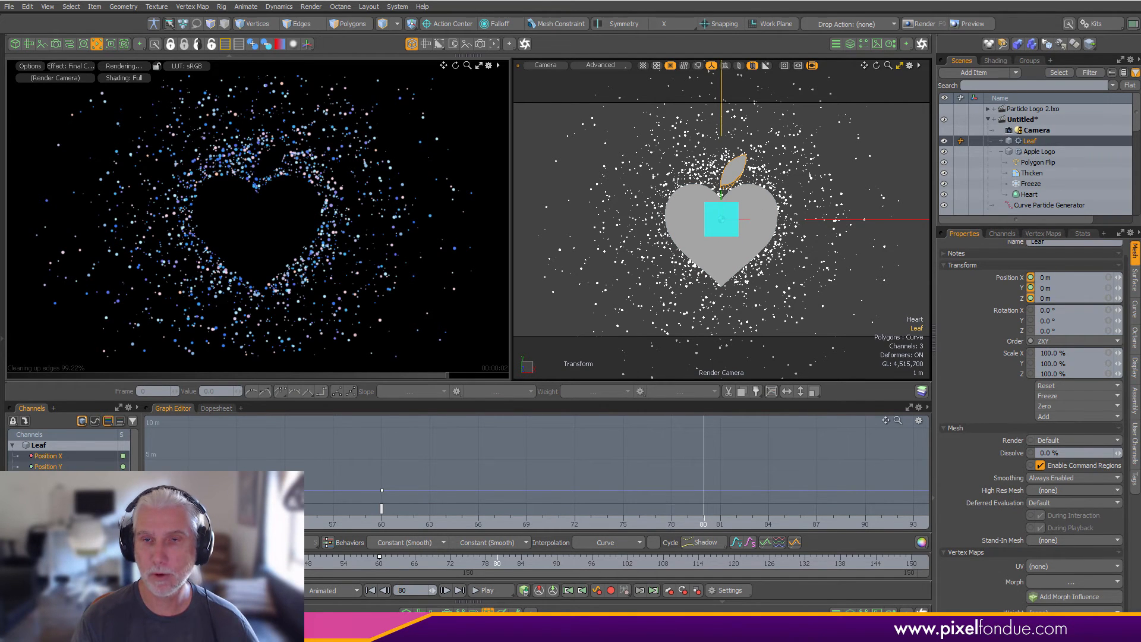
{"action": "left_click_drag", "start_coordinate": [721, 128], "coordinate": [722, 163]}
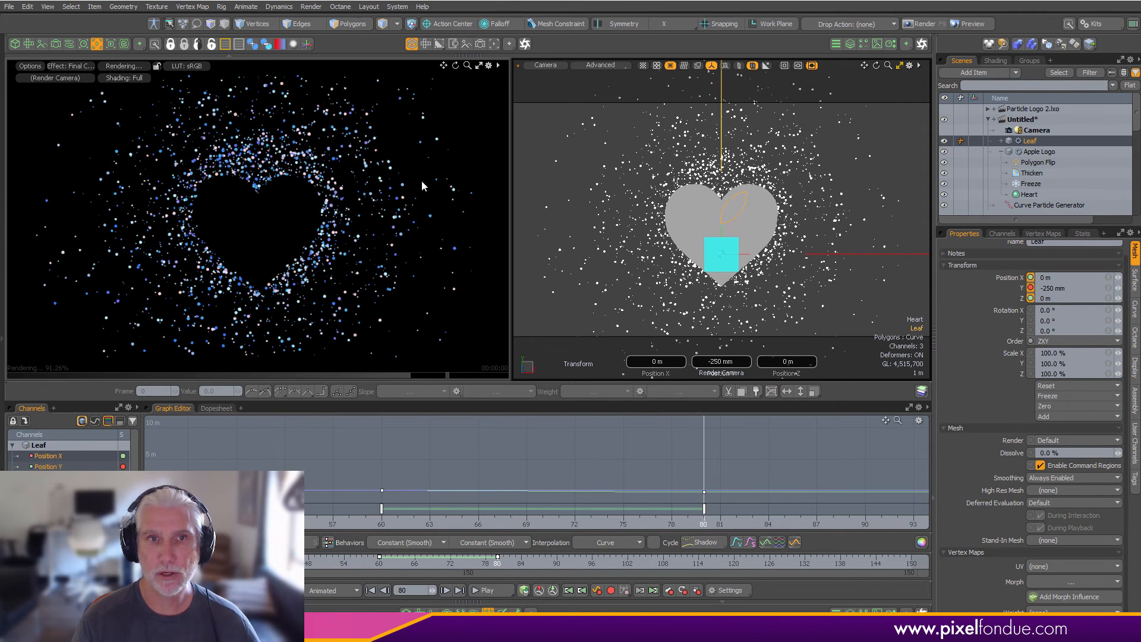
{"action": "key", "text": "space"}
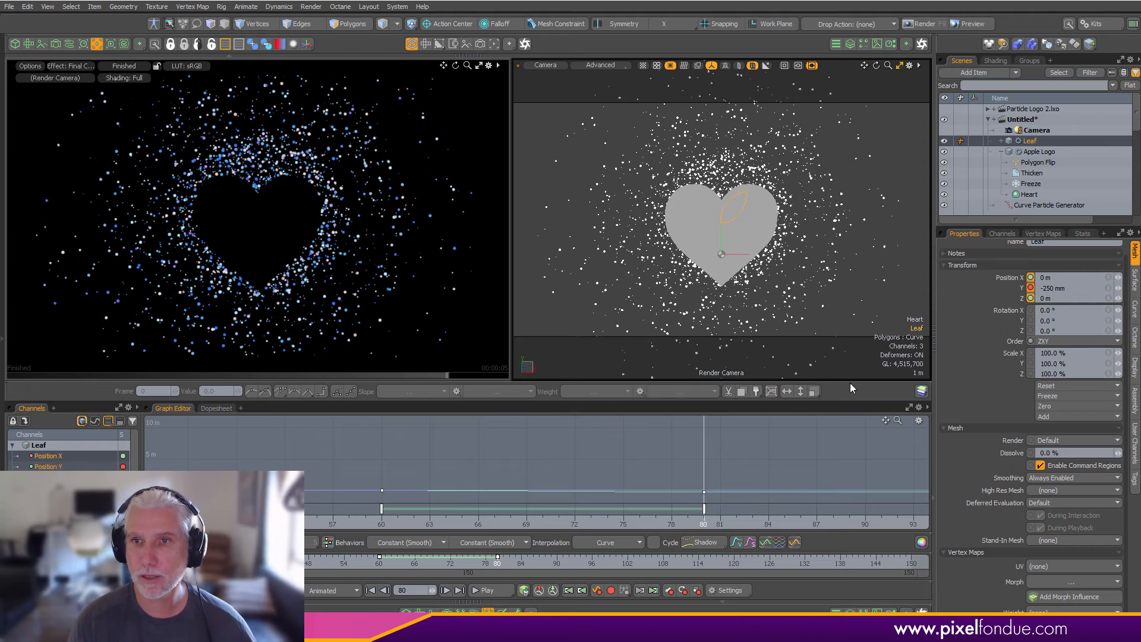
{"action": "key", "text": "shift+w"}
{"action": "key", "text": "a"}
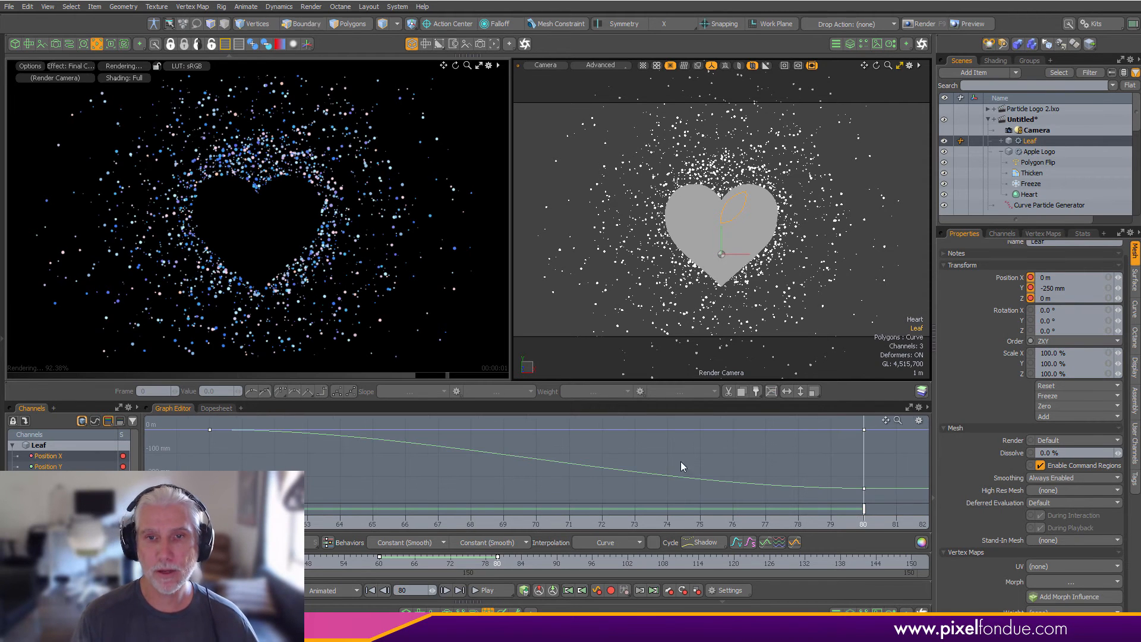
{"action": "left_click_drag", "start_coordinate": [681, 461], "coordinate": [563, 492], "text": "ctrl+alt"}
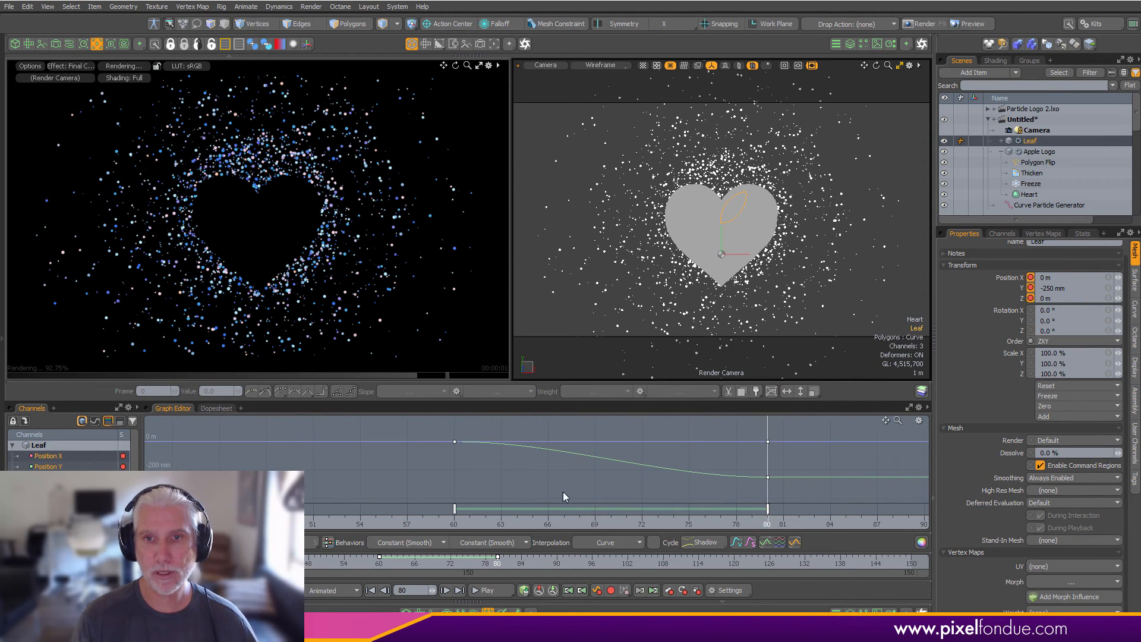
- Close the render preview, switch the viewport to perspective, clear the selection and toggle the display of cameras
{"action": "left_click", "coordinate": [95, 46]}
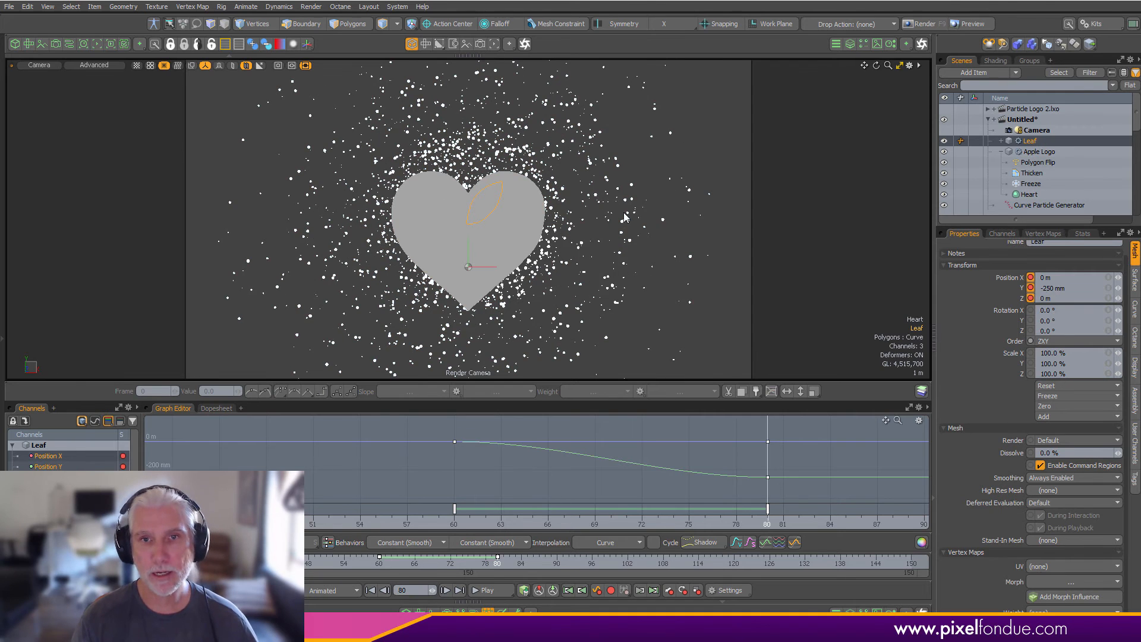
{"action": "left_click_drag", "start_coordinate": [625, 218], "coordinate": [651, 296], "text": "alt"}
{"action": "left_click", "coordinate": [705, 268]}
{"action": "key", "text": "ctrl+3"}
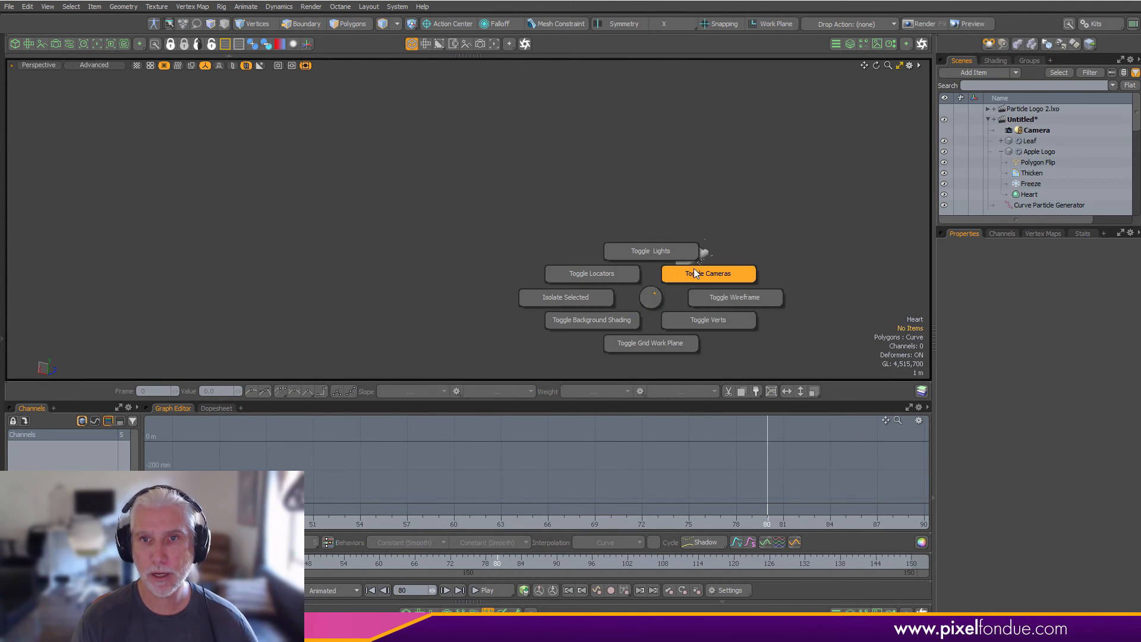
{"action": "left_click", "coordinate": [717, 234]}
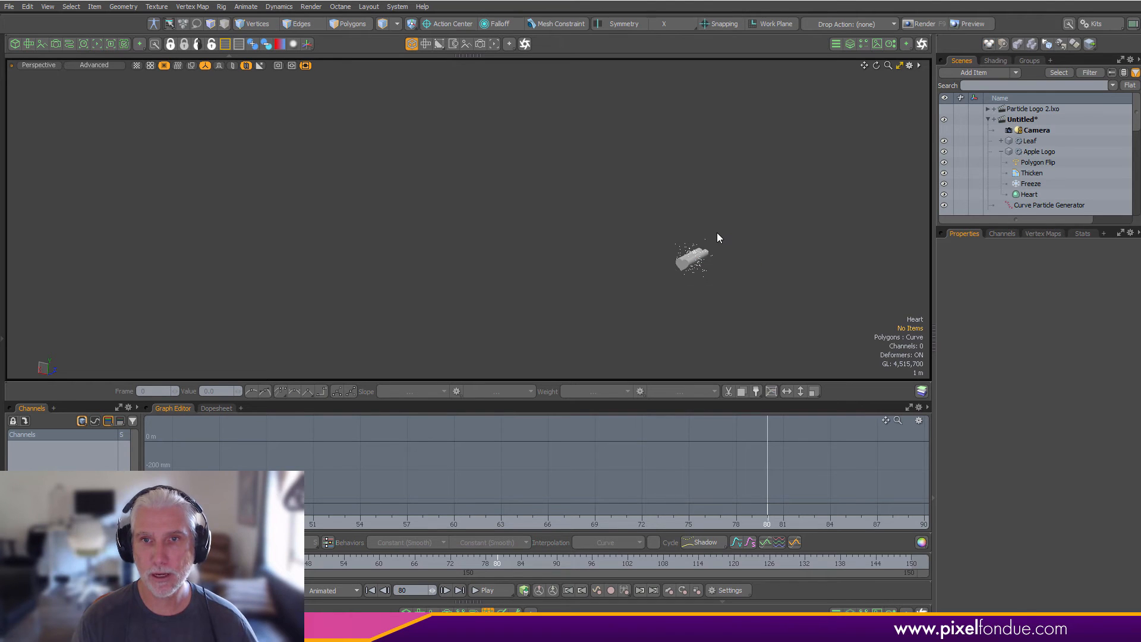
- Display the render camera beside the logo in the perspective viewport and hide the graph editor
{"action": "left_click_drag", "start_coordinate": [726, 246], "coordinate": [642, 257], "text": "ctrl+alt"}
{"action": "key", "text": "ctrl+3"}
{"action": "left_click", "coordinate": [736, 188]}
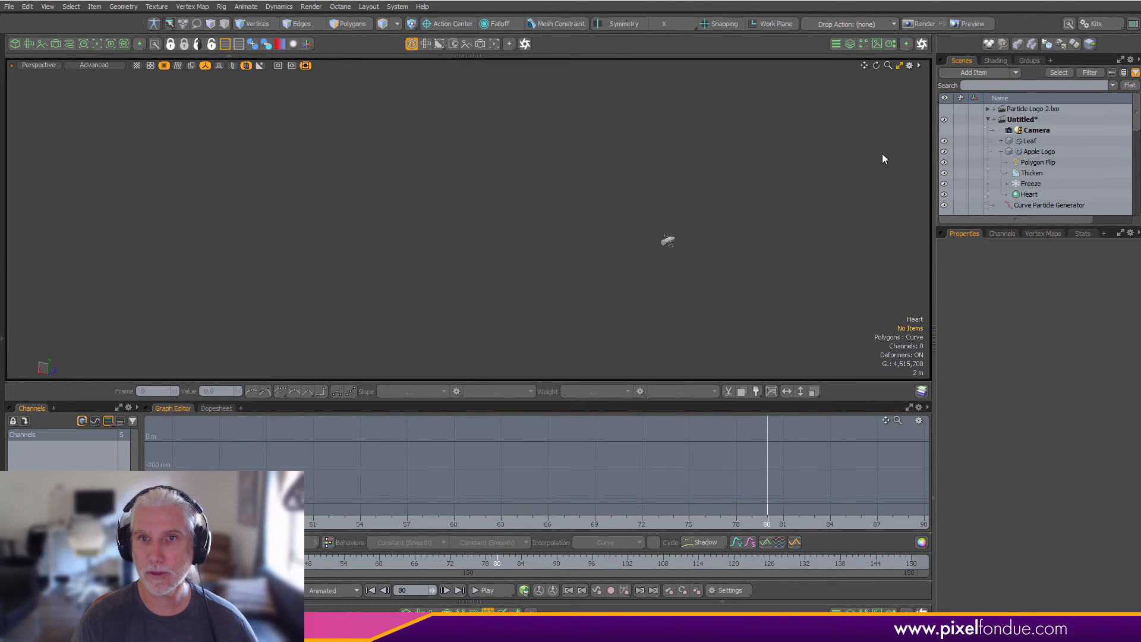
{"action": "mouse_move", "coordinate": [882, 155]}
{"action": "left_mouse_down", "text": "alt"}
{"action": "mouse_move", "coordinate": [860, 167]}
{"action": "mouse_move", "coordinate": [877, 161]}
{"action": "left_mouse_up", "text": "alt"}
{"action": "left_click", "coordinate": [944, 130]}
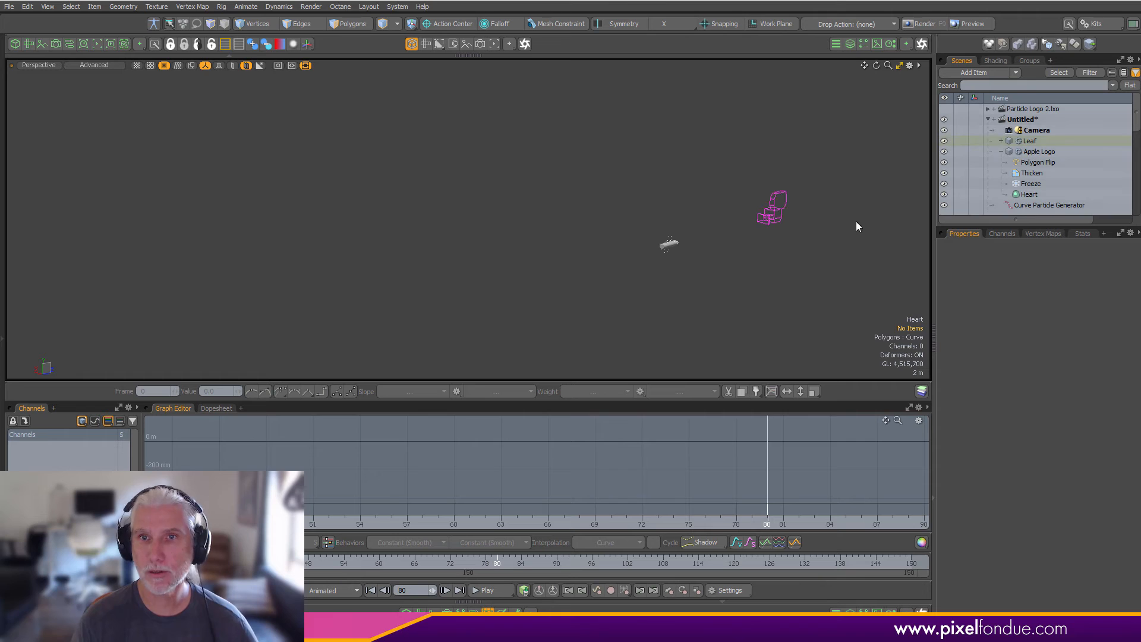
{"action": "left_click_drag", "start_coordinate": [667, 273], "coordinate": [581, 254], "text": "ctrl+alt"}
{"action": "left_click", "coordinate": [488, 612]}
{"action": "left_click_drag", "start_coordinate": [539, 337], "coordinate": [608, 330], "text": "ctrl+alt"}
{"action": "left_click_drag", "start_coordinate": [608, 330], "coordinate": [558, 332], "text": "alt+shift"}
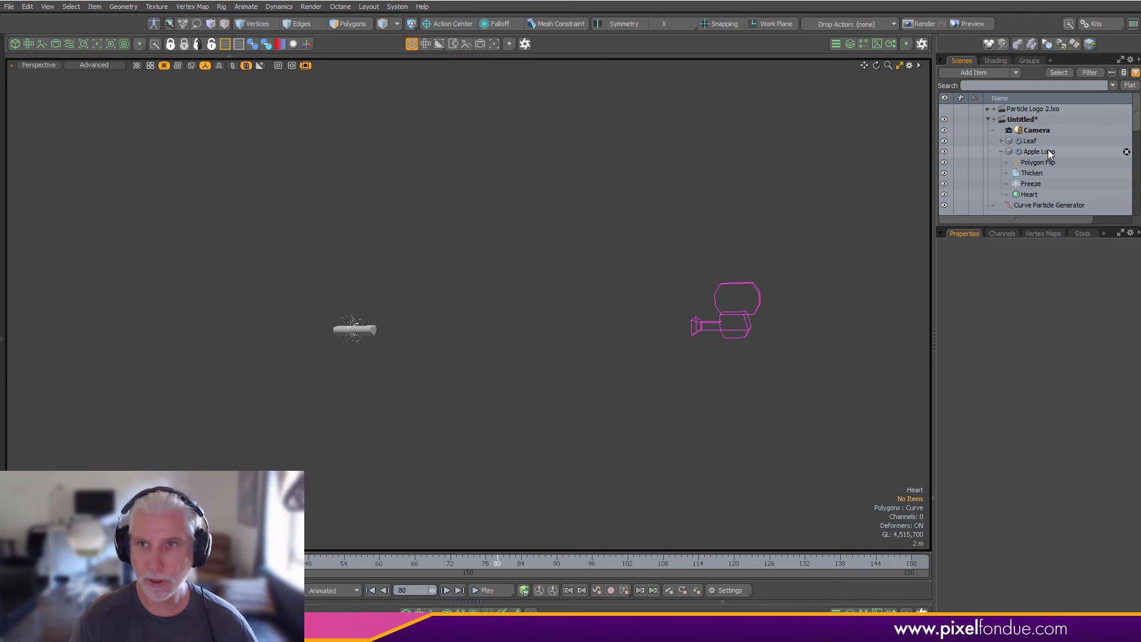
- Add a locator, place it directly below the Camera in the item list and rename it Target
{"action": "key", "text": "shift+n"}
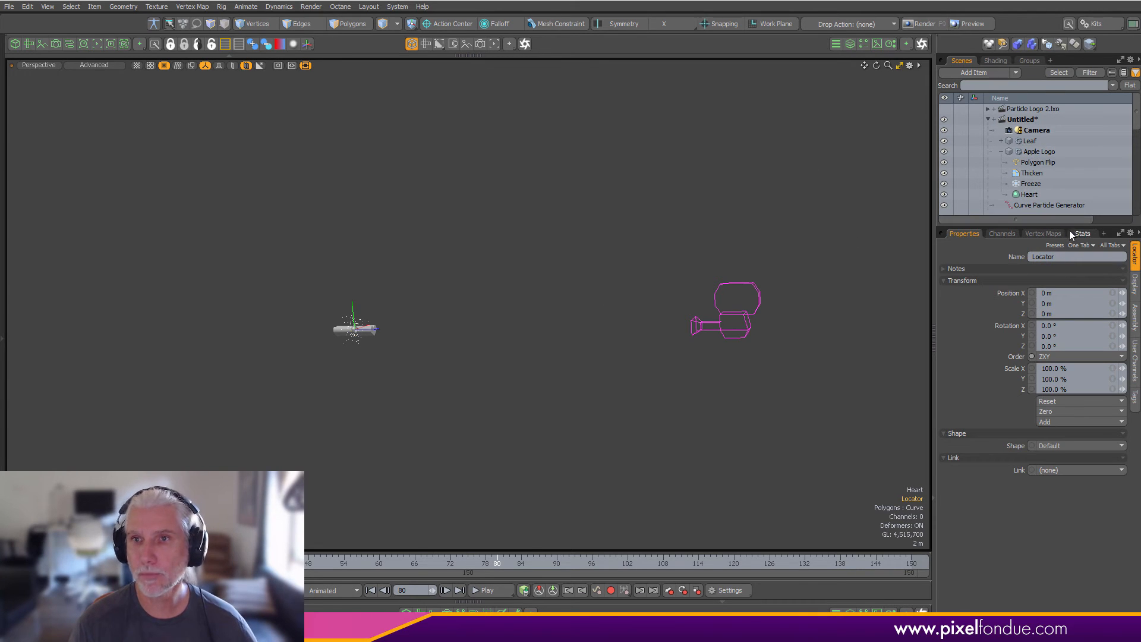
{"action": "left_click_drag", "start_coordinate": [1067, 227], "coordinate": [1064, 142]}
{"action": "scroll", "coordinate": [1018, 329], "scroll_direction": "down", "scroll_amount": 3}
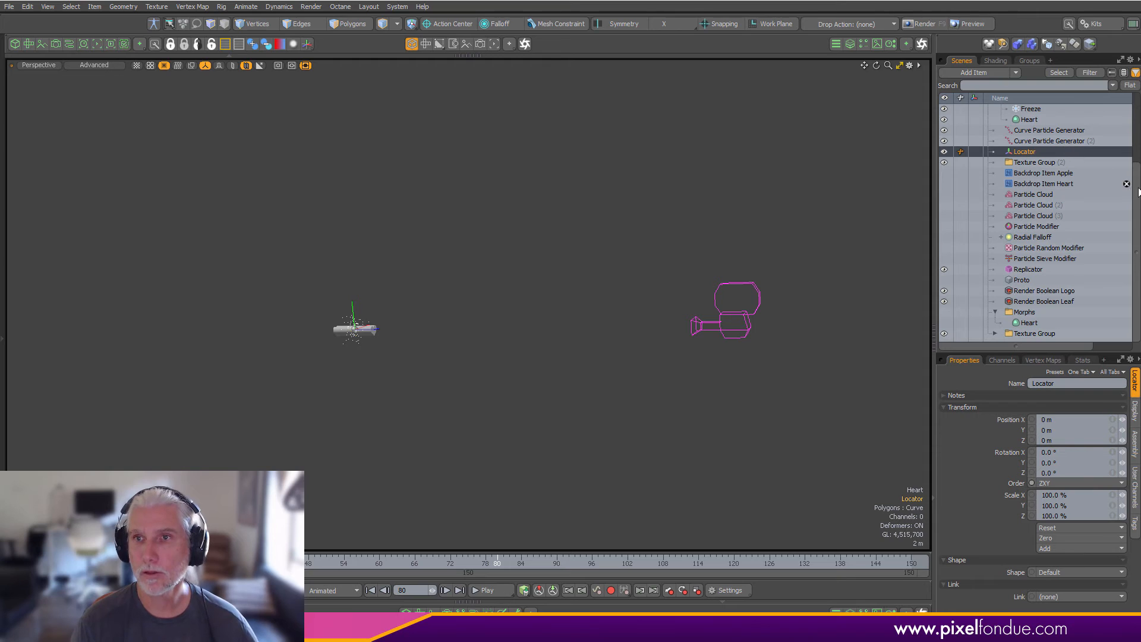
{"action": "scroll", "coordinate": [1075, 214], "scroll_direction": "up", "scroll_amount": 3}
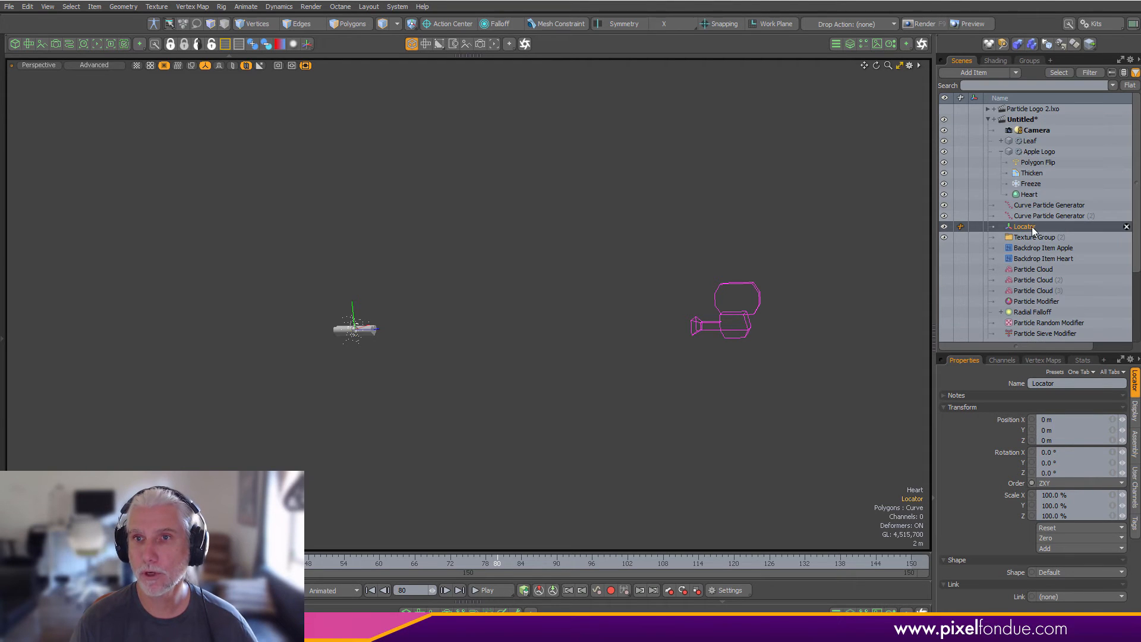
{"action": "left_click_drag", "start_coordinate": [1032, 226], "coordinate": [1062, 134]}
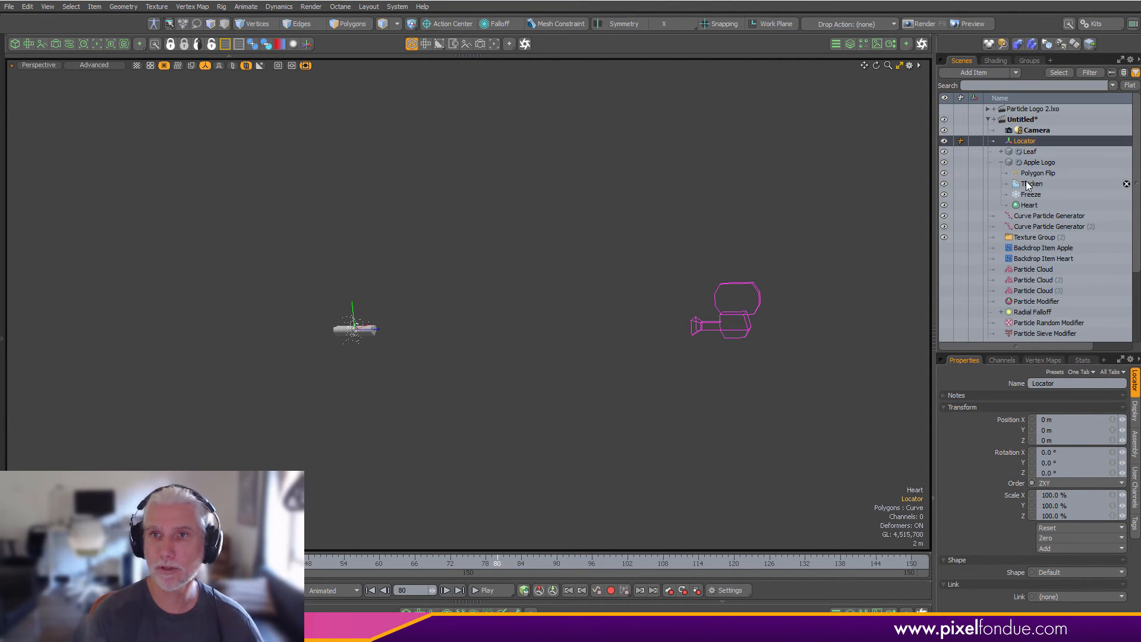
{"action": "key", "text": "F2"}
{"action": "type", "text": "Target"}
{"action": "key", "text": "Return"}
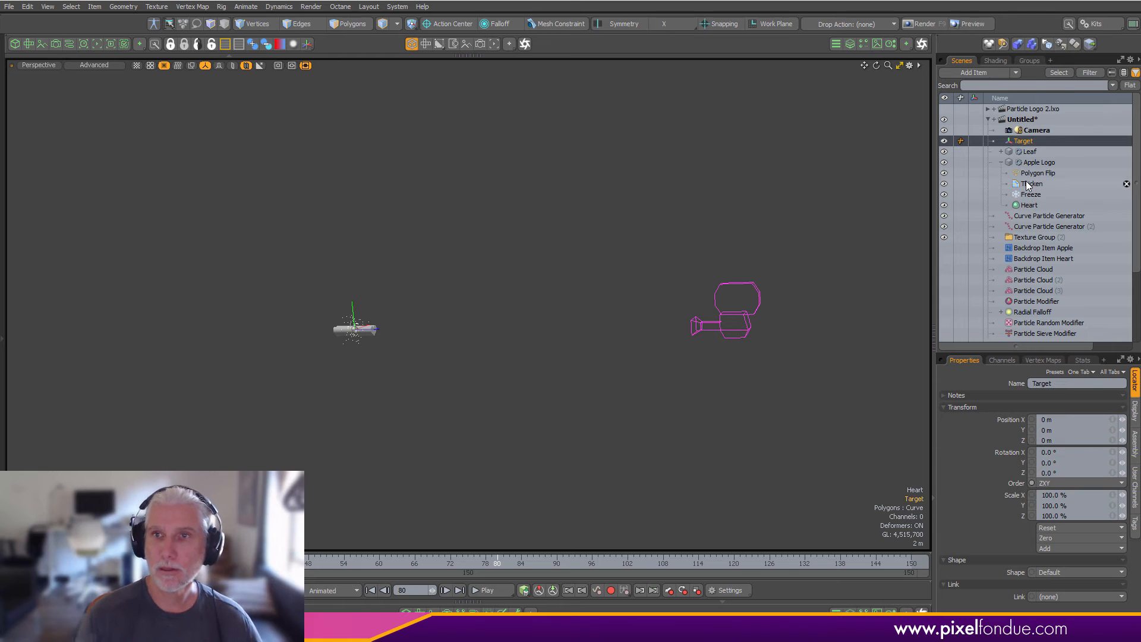
- Set the Target locator as the Camera's target and clear the selection
{"action": "left_click", "coordinate": [1038, 131]}
{"action": "left_click", "coordinate": [1039, 143], "text": "shift"}
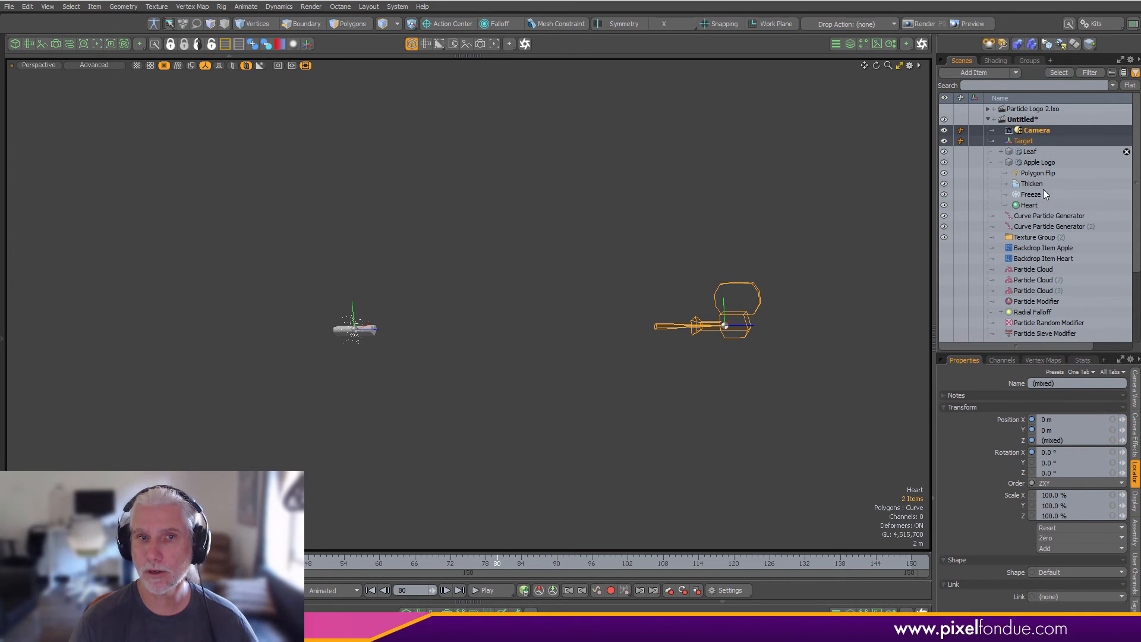
{"action": "left_click", "coordinate": [1134, 405]}
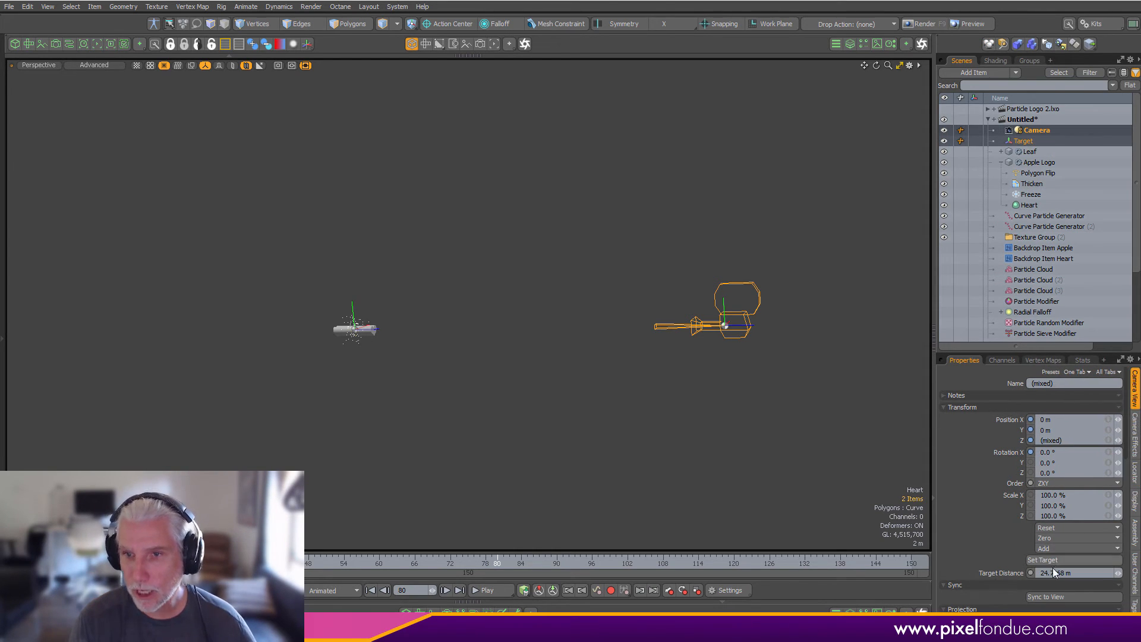
{"action": "left_click", "coordinate": [1044, 559]}
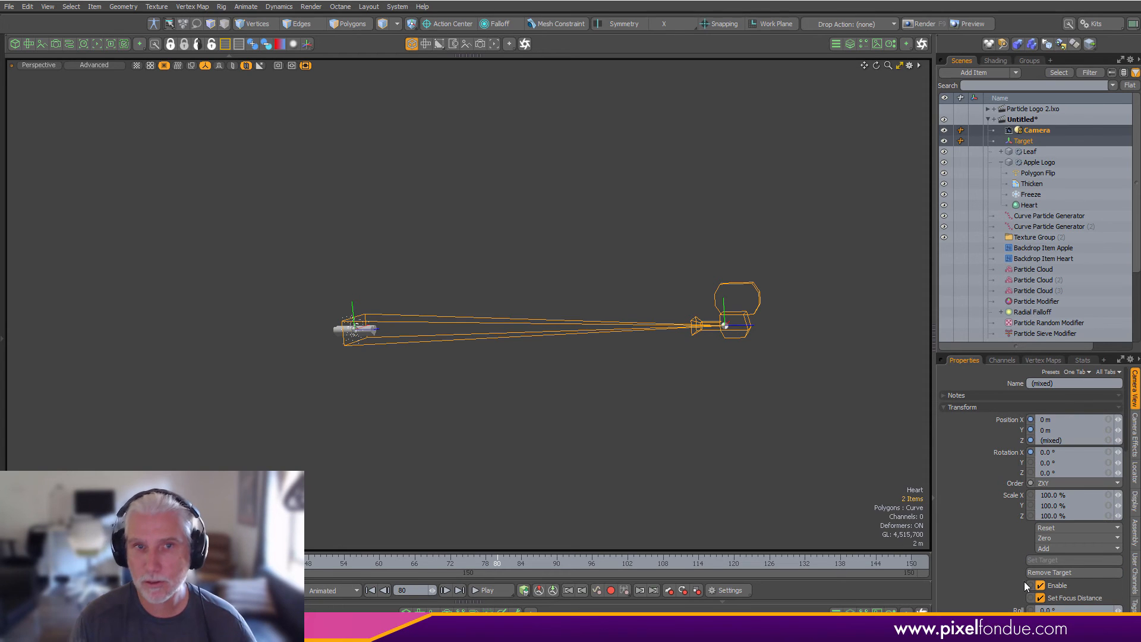
{"action": "left_click", "coordinate": [688, 464]}
{"action": "left_click", "coordinate": [1024, 141]}
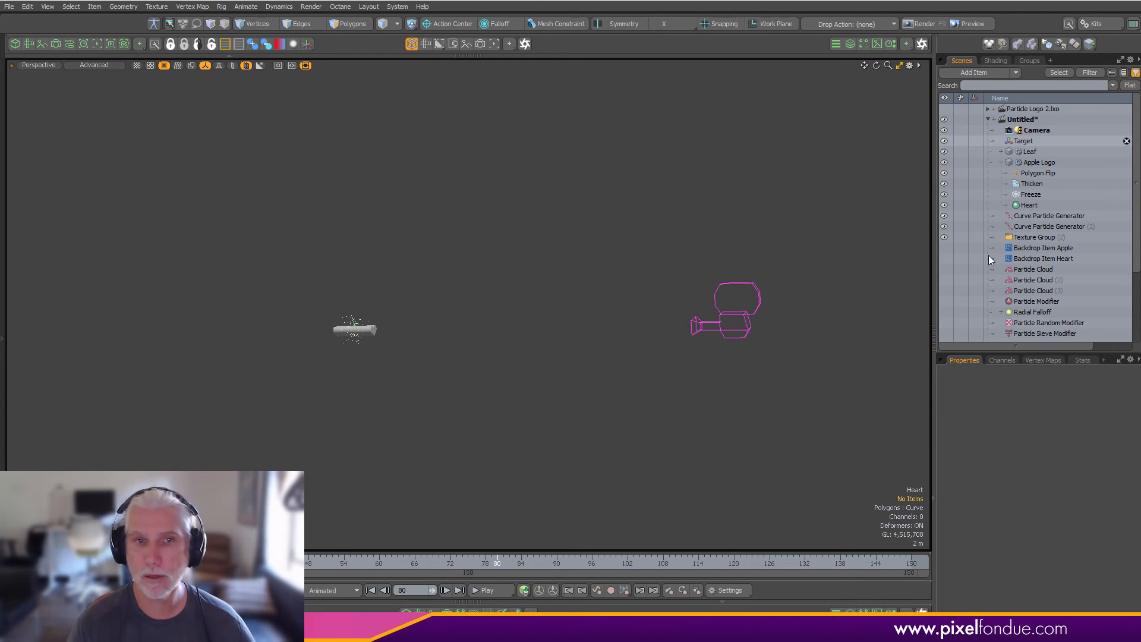
- Add a second locator, place it above the Camera in the item list and rename it Camera Master
{"action": "left_click", "coordinate": [1036, 131]}
{"action": "key", "text": "shift+n"}
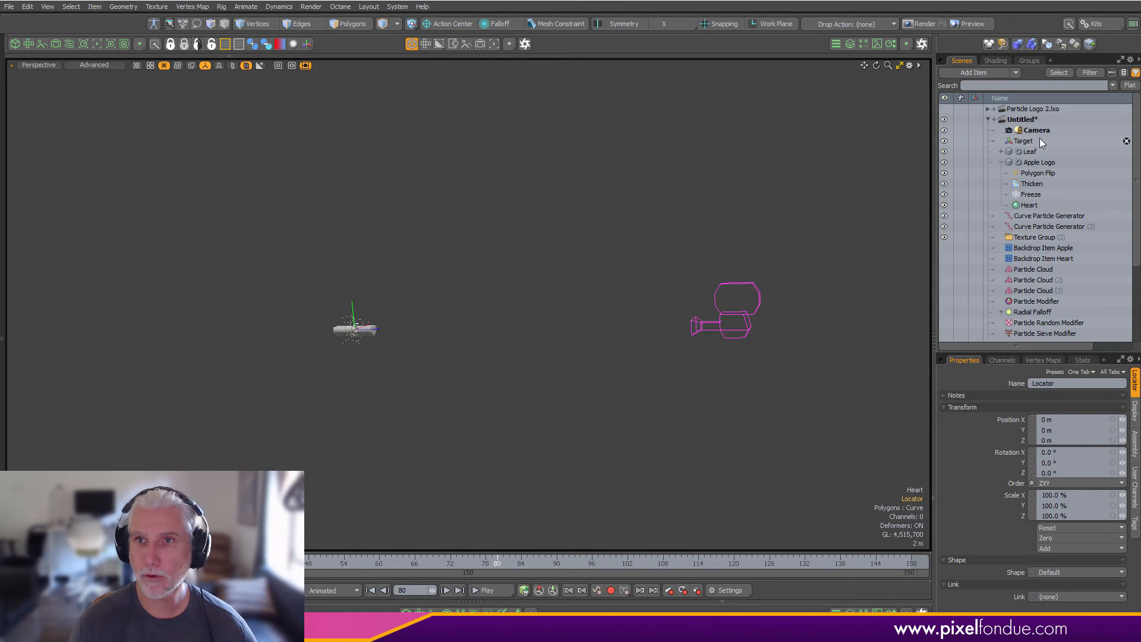
{"action": "scroll", "coordinate": [1138, 321], "scroll_direction": "down", "scroll_amount": 5}
{"action": "left_click_drag", "start_coordinate": [1018, 334], "coordinate": [1085, 147]}
{"action": "scroll", "coordinate": [1138, 197], "scroll_direction": "up", "scroll_amount": 2}
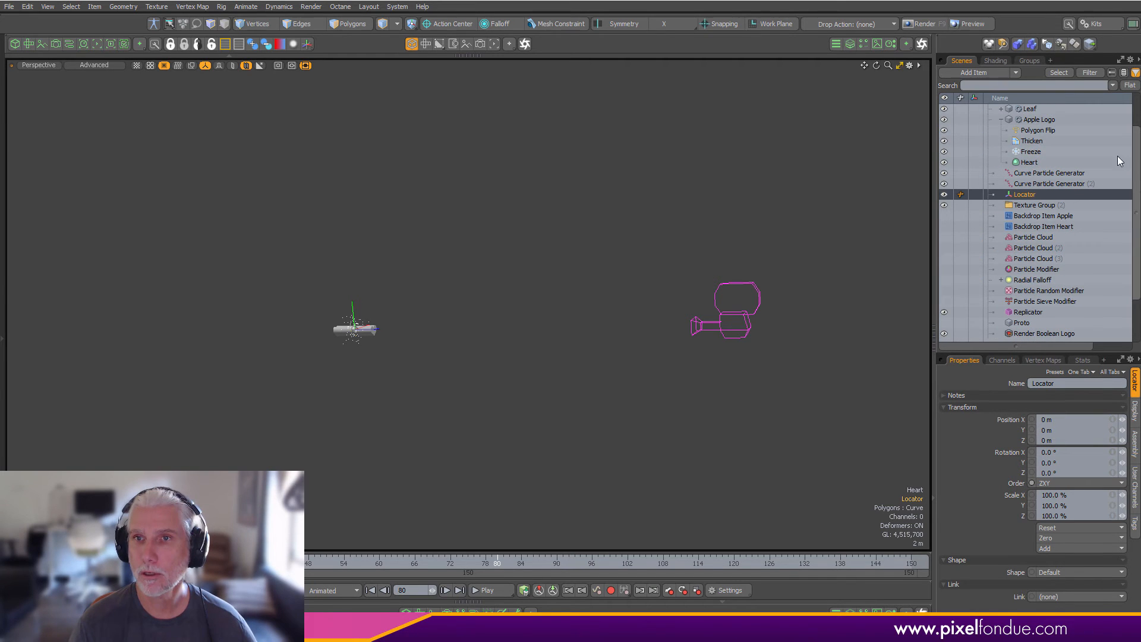
{"action": "left_click", "coordinate": [1001, 119]}
{"action": "left_click_drag", "start_coordinate": [1027, 152], "coordinate": [1061, 130]}
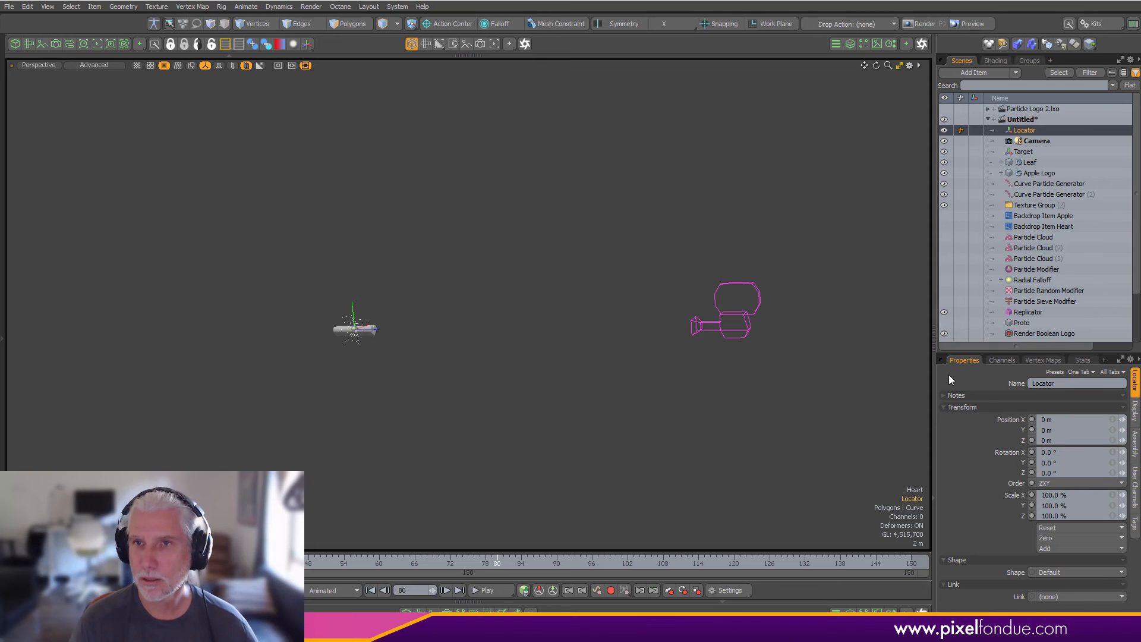
{"action": "double_click", "coordinate": [1023, 131]}
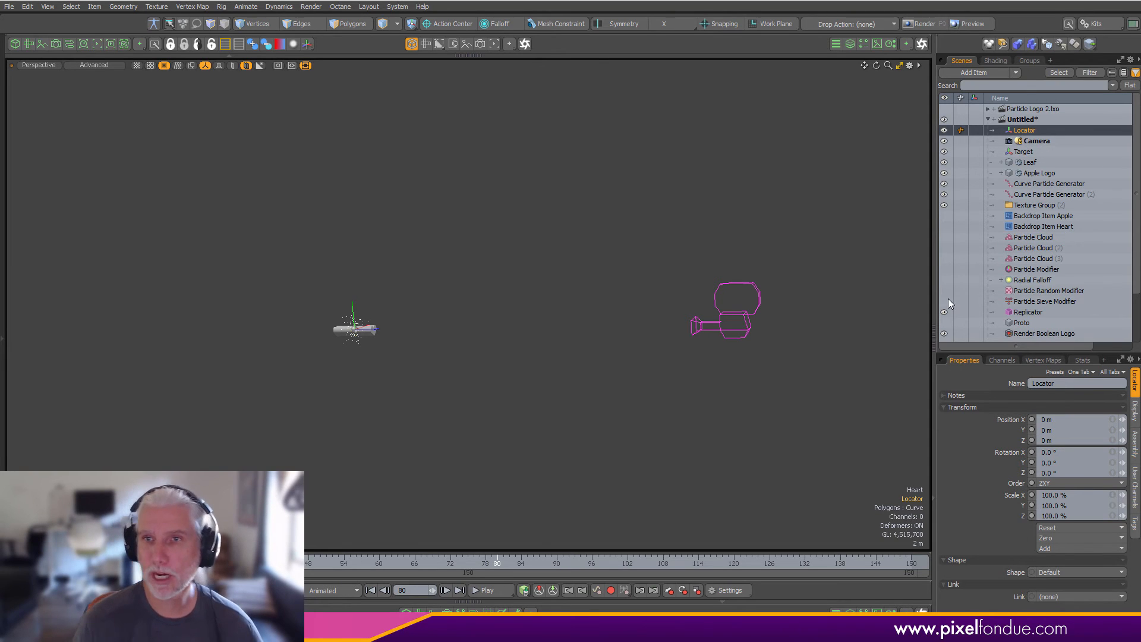
{"action": "type", "text": "Camera Ma"}
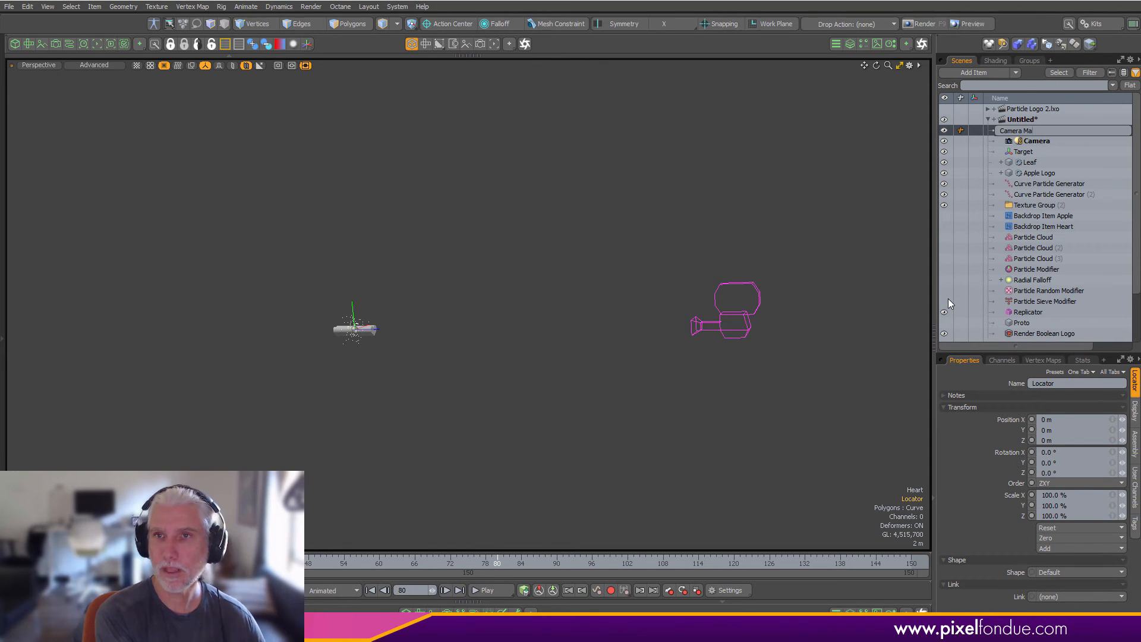
{"action": "type", "text": "ster"}
{"action": "key", "text": "Return"}
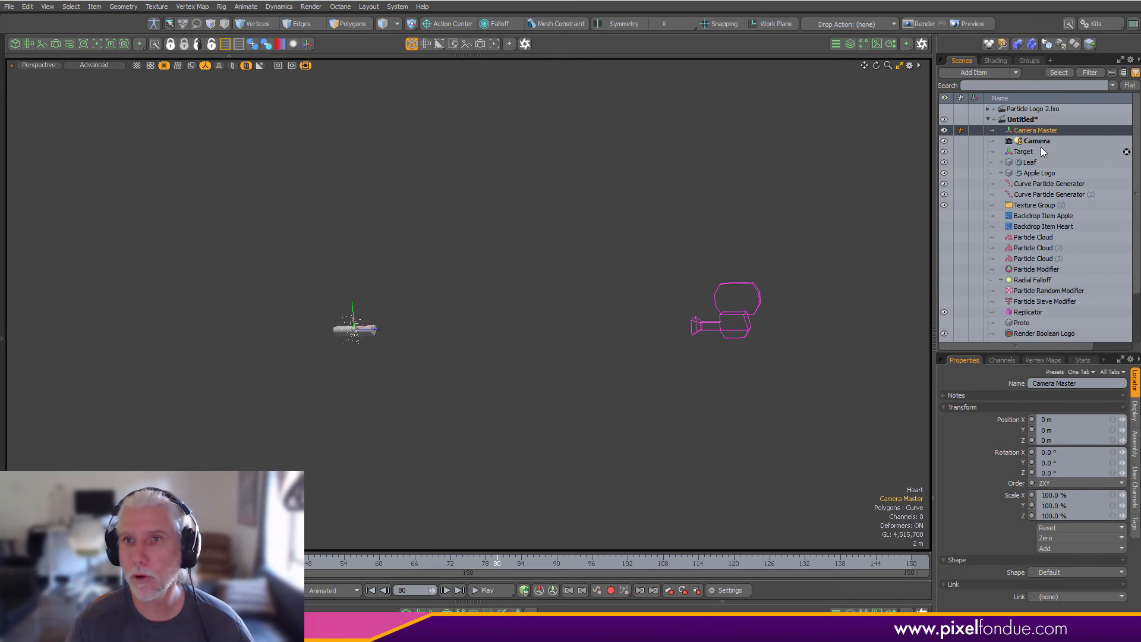
- Parent the Camera and Target items to Camera Master, leaving only the master selected
{"action": "left_click", "coordinate": [1037, 142]}
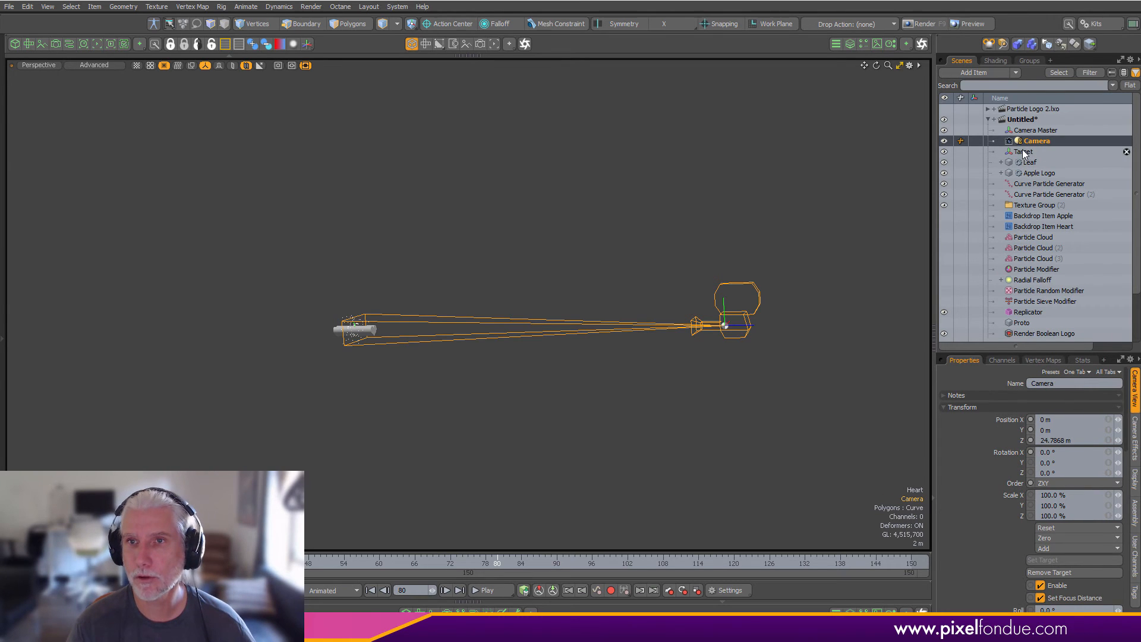
{"action": "left_click", "coordinate": [1023, 152], "text": "ctrl"}
{"action": "left_click_drag", "start_coordinate": [1023, 152], "coordinate": [1042, 130]}
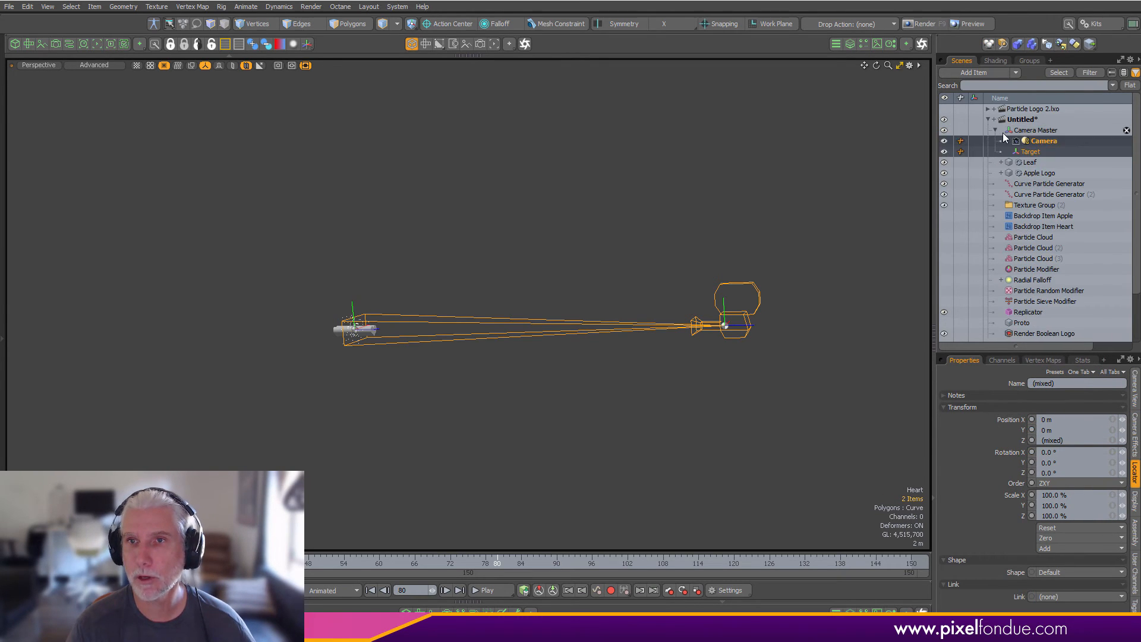
{"action": "left_click", "coordinate": [1026, 130]}
- Split the workspace into a shaded camera viewport and a perspective viewport
{"action": "left_click_drag", "start_coordinate": [519, 362], "coordinate": [549, 370], "text": "alt"}
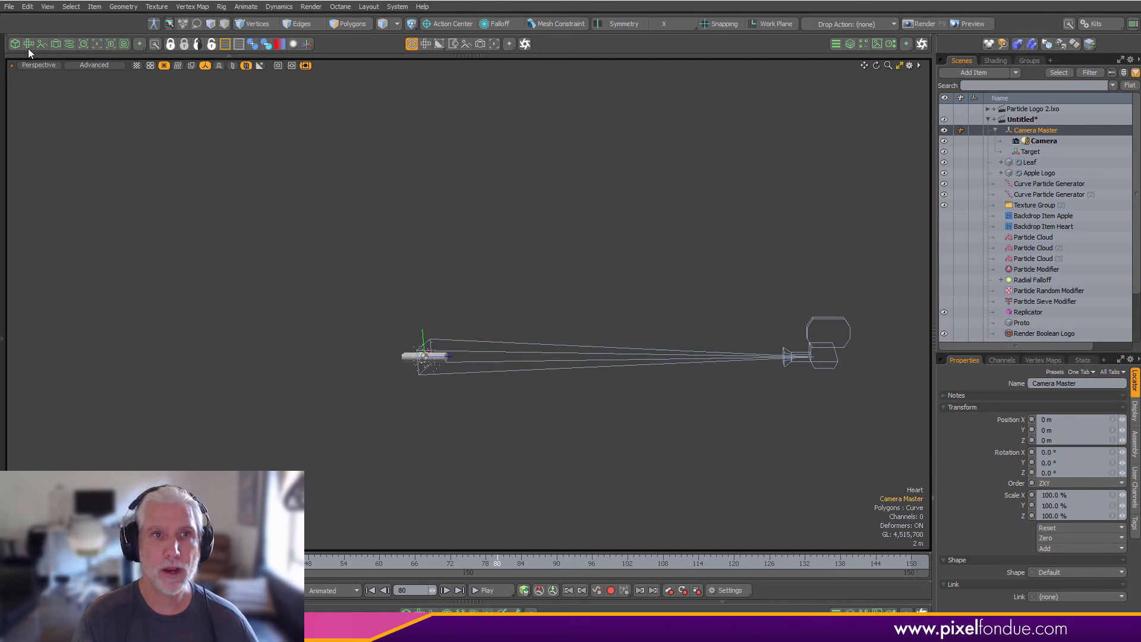
{"action": "key", "text": "0"}
{"action": "key", "text": "ctrl+space"}
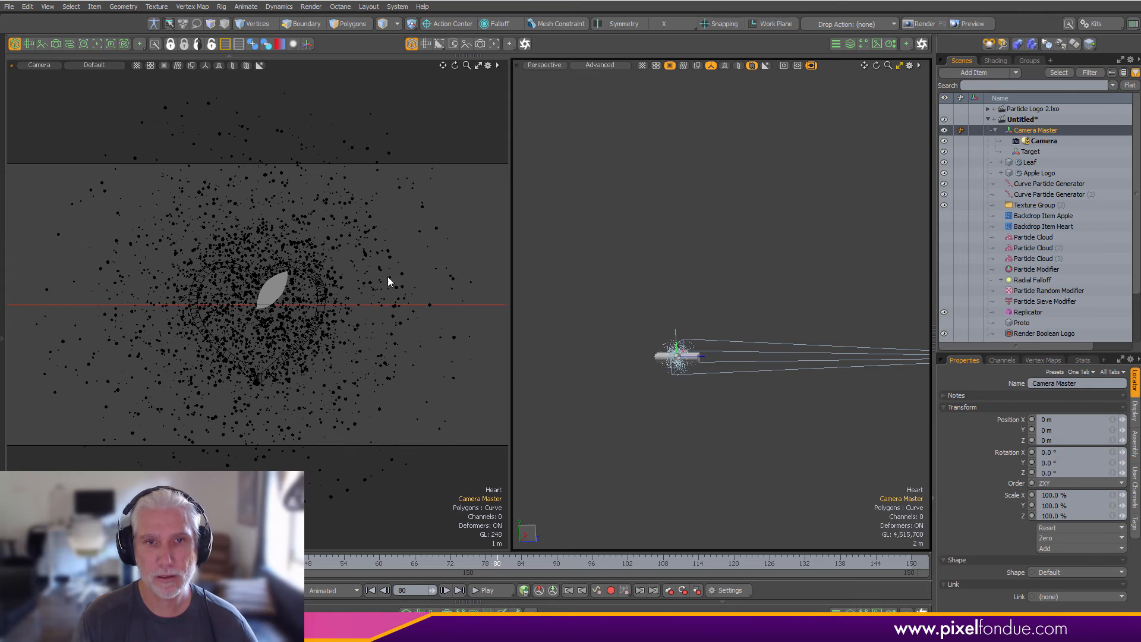
{"action": "key", "text": "ctrl+3"}
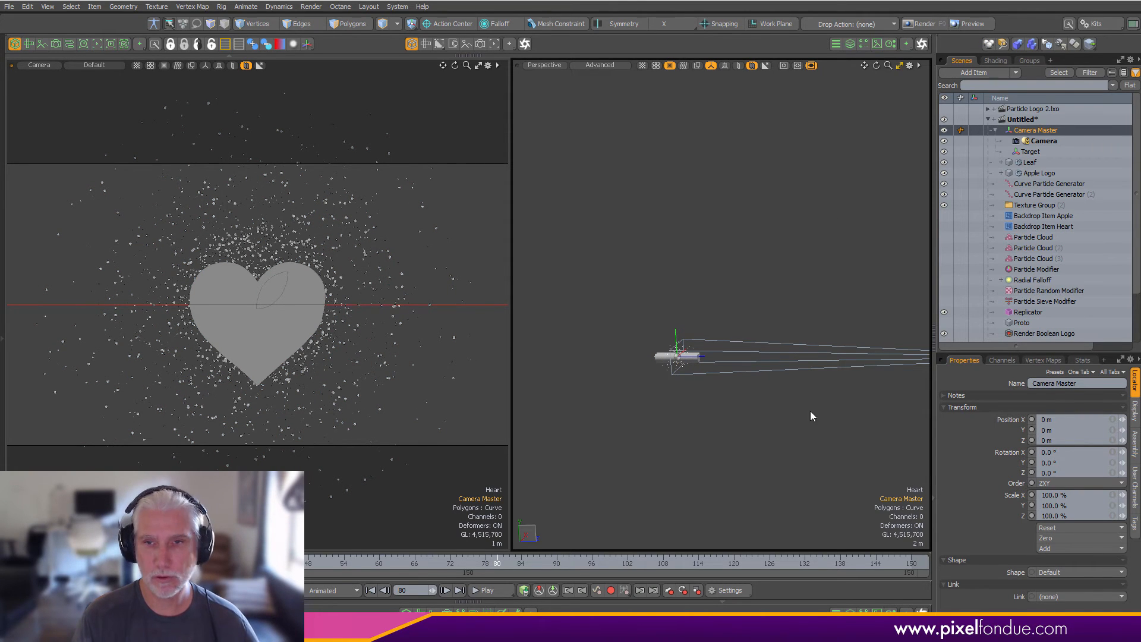
- Return to frame 1 and set both the scene and current frame ranges to 1–180
{"action": "key", "text": "Home"}
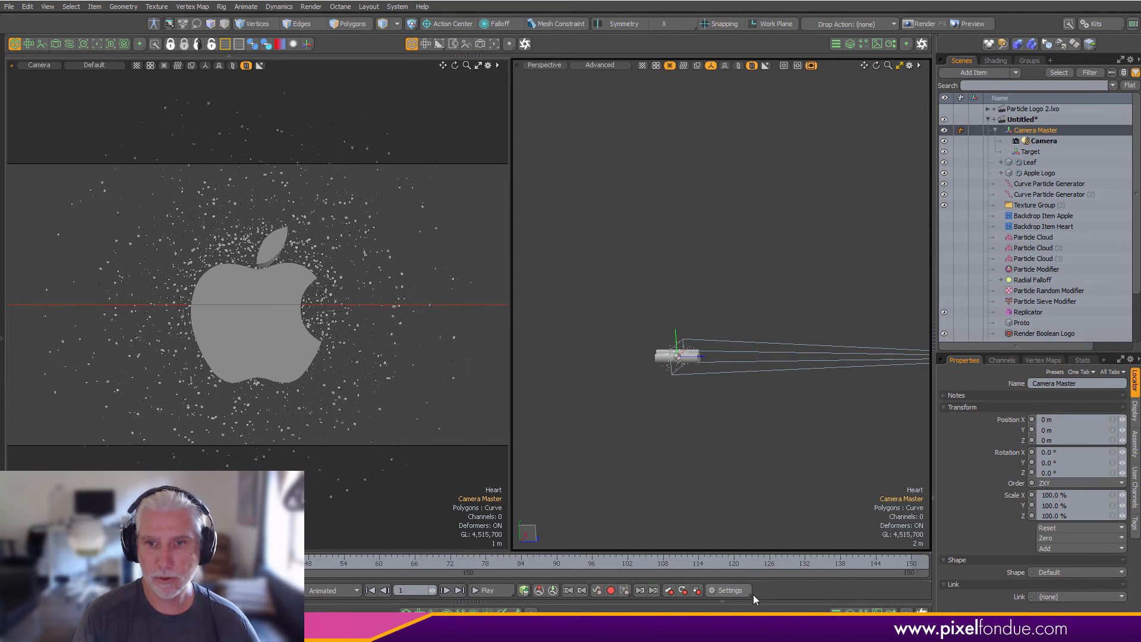
{"action": "left_click", "coordinate": [726, 592]}
{"action": "type", "text": "1"}
{"action": "key", "text": "Tab"}
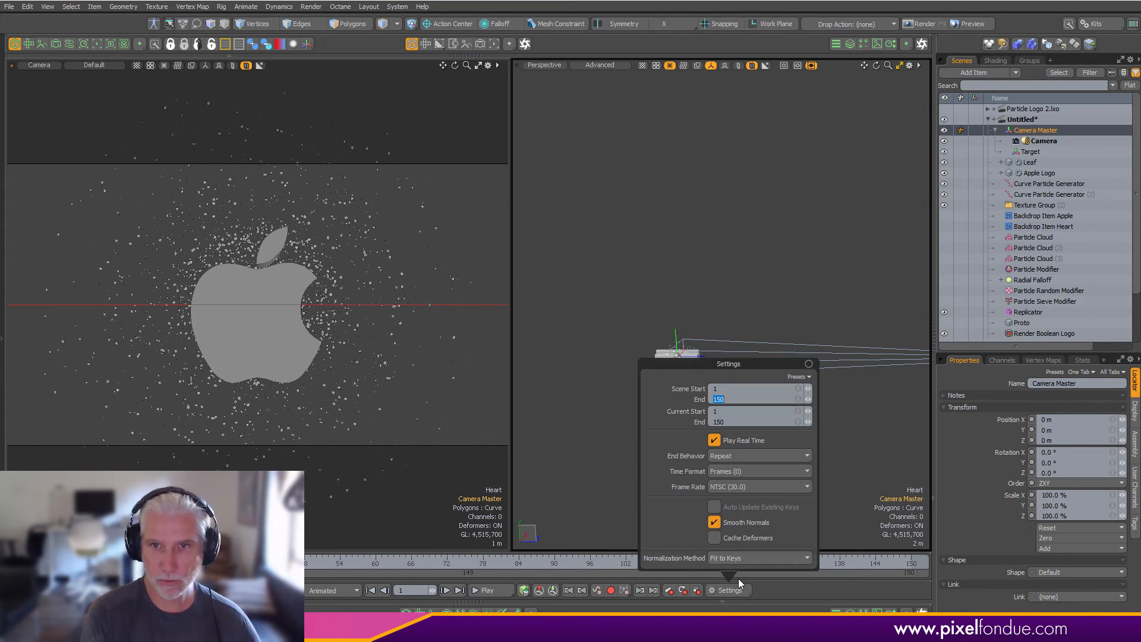
{"action": "type", "text": "180"}
{"action": "key", "text": "Tab"}
{"action": "type", "text": "1"}
{"action": "key", "text": "Tab"}
{"action": "type", "text": "180"}
{"action": "key", "text": "Return"}
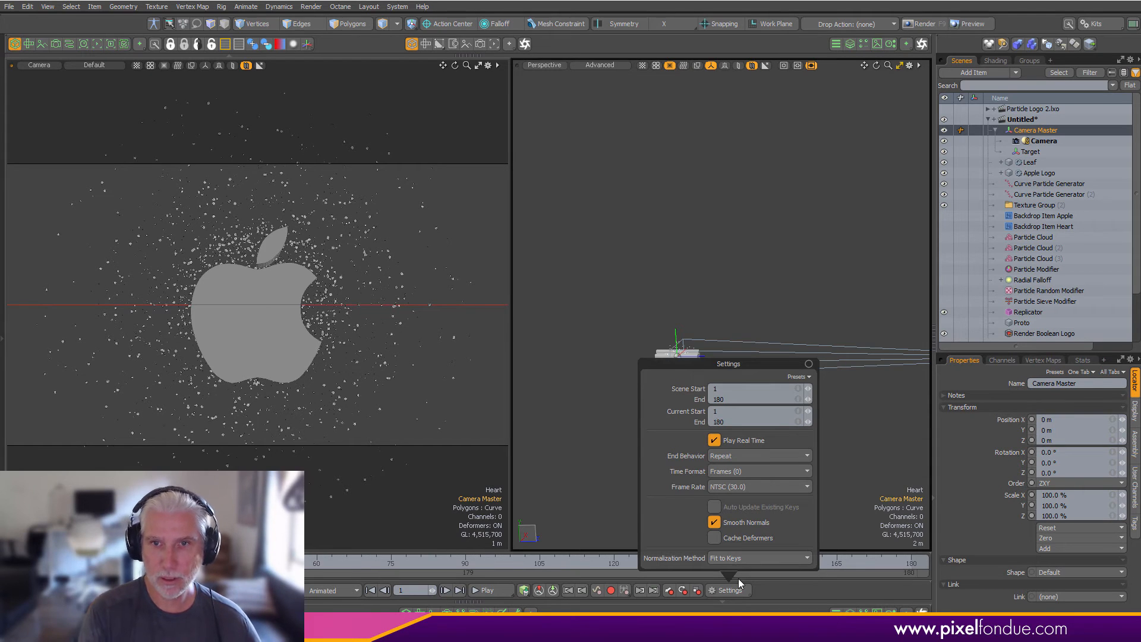
{"action": "left_click", "coordinate": [850, 464]}
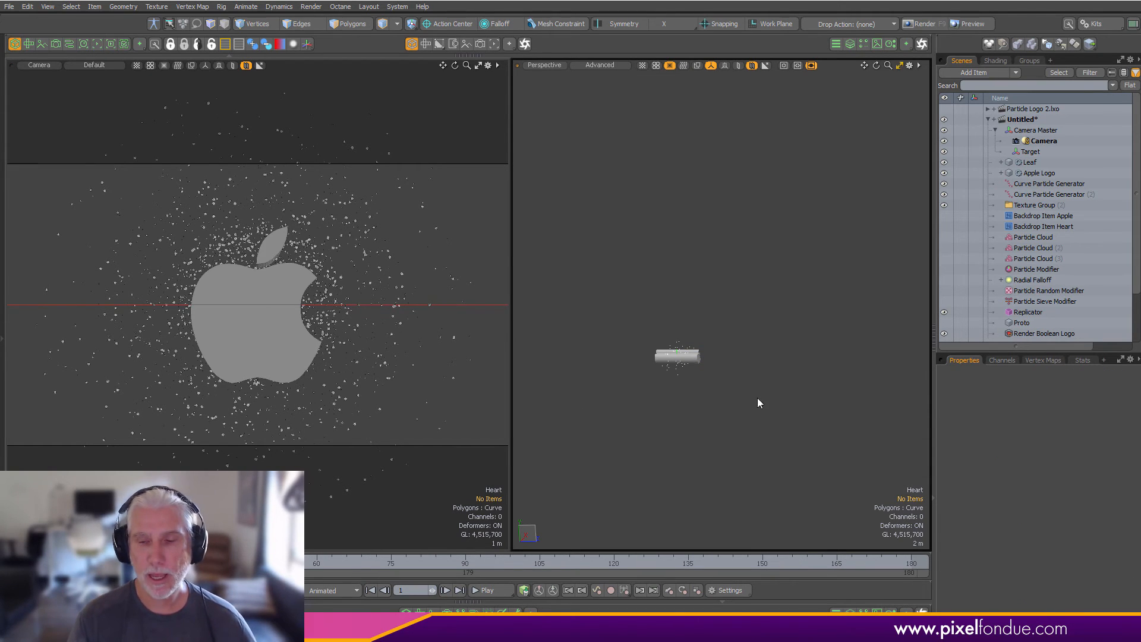
- Key Camera Master's rotation at 0° on frames 1 and 45
{"action": "scroll", "coordinate": [772, 389], "scroll_direction": "down", "scroll_amount": 4}
{"action": "left_click_drag", "start_coordinate": [805, 395], "coordinate": [720, 414], "text": "alt+shift"}
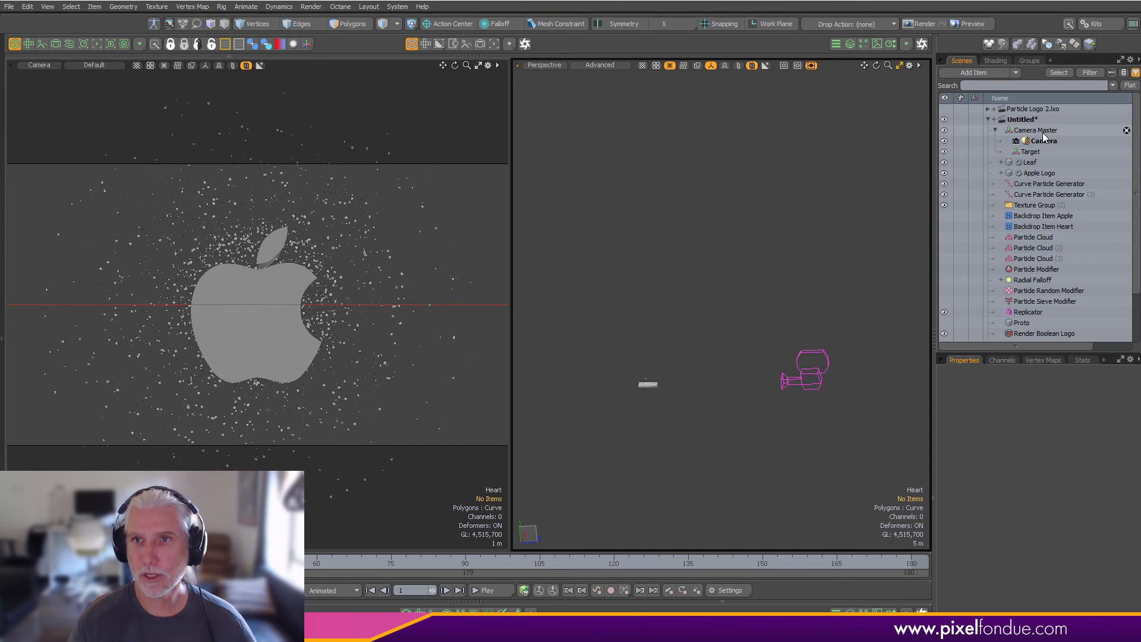
{"action": "left_click", "coordinate": [1035, 130]}
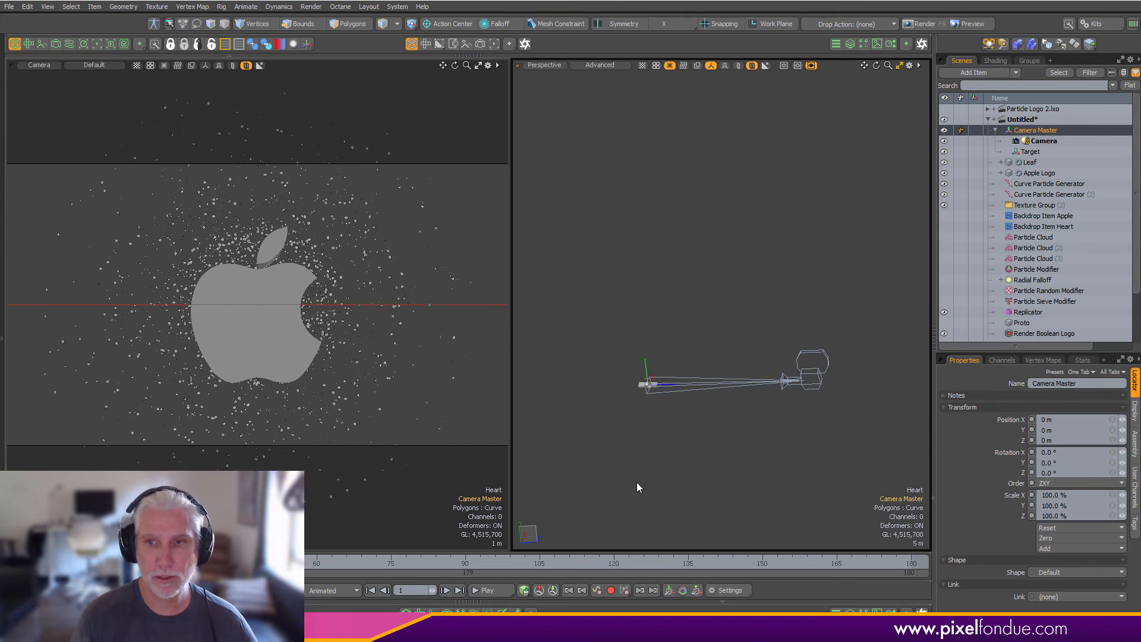
{"action": "key", "text": "shift+e"}
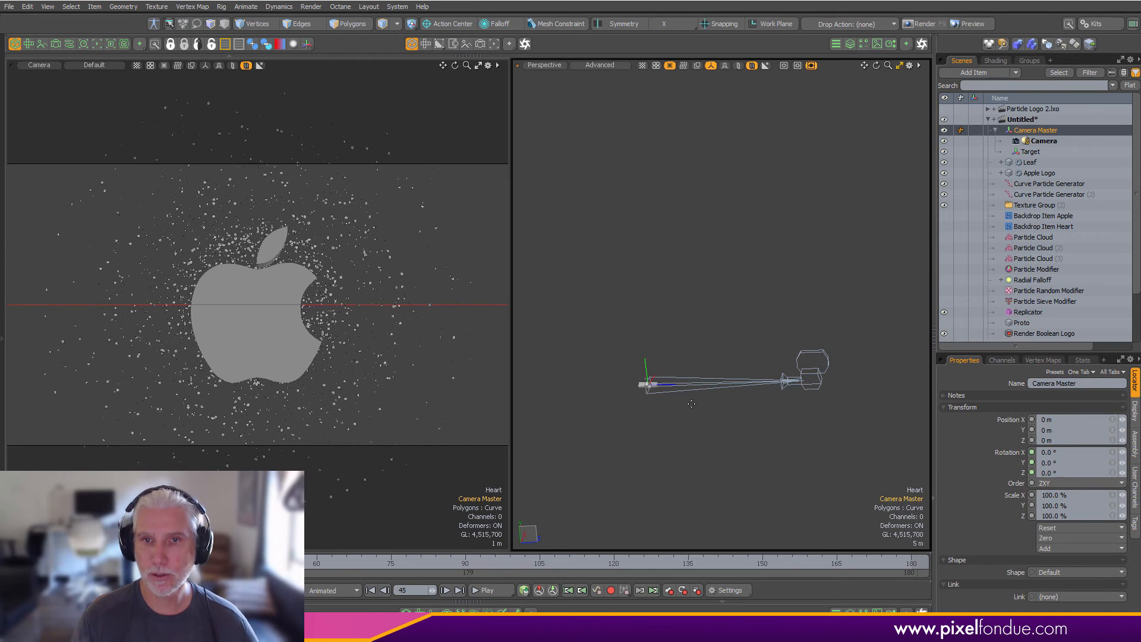
{"action": "key", "text": "e"}
{"action": "left_click_drag", "start_coordinate": [679, 400], "coordinate": [833, 489]}
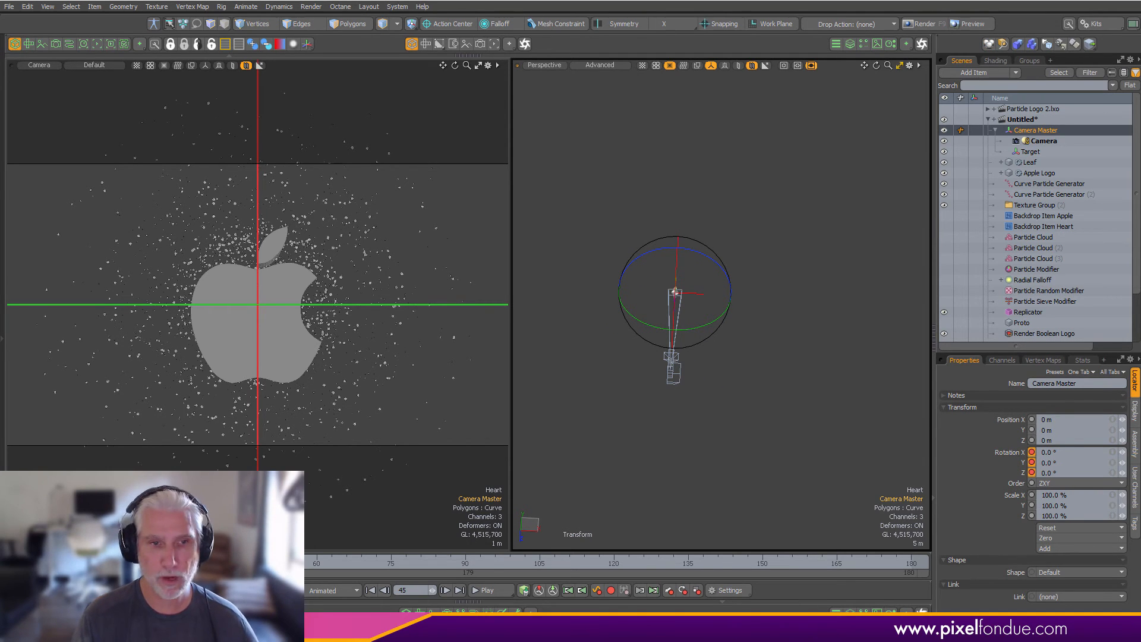
{"action": "key", "text": "q"}
- At frame 1, rotate Camera Master around the logo and set its Y rotation to 90°
{"action": "left_click", "coordinate": [24, 563]}
{"action": "key", "text": "e"}
{"action": "key", "text": "q"}
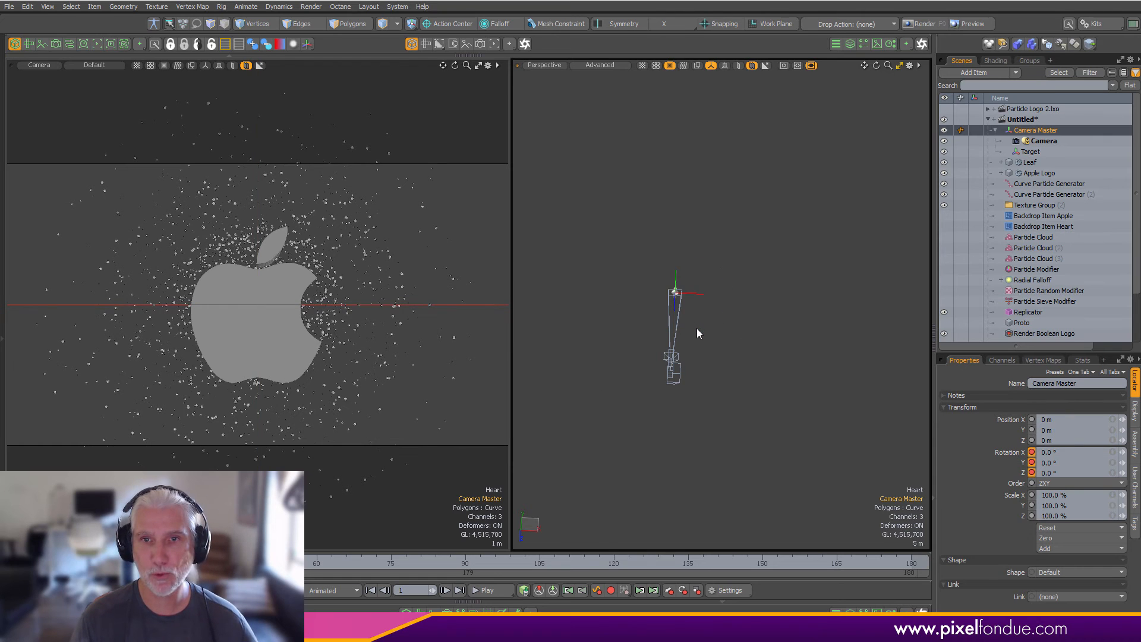
{"action": "key", "text": "e"}
{"action": "left_click_drag", "start_coordinate": [688, 335], "coordinate": [804, 284]}
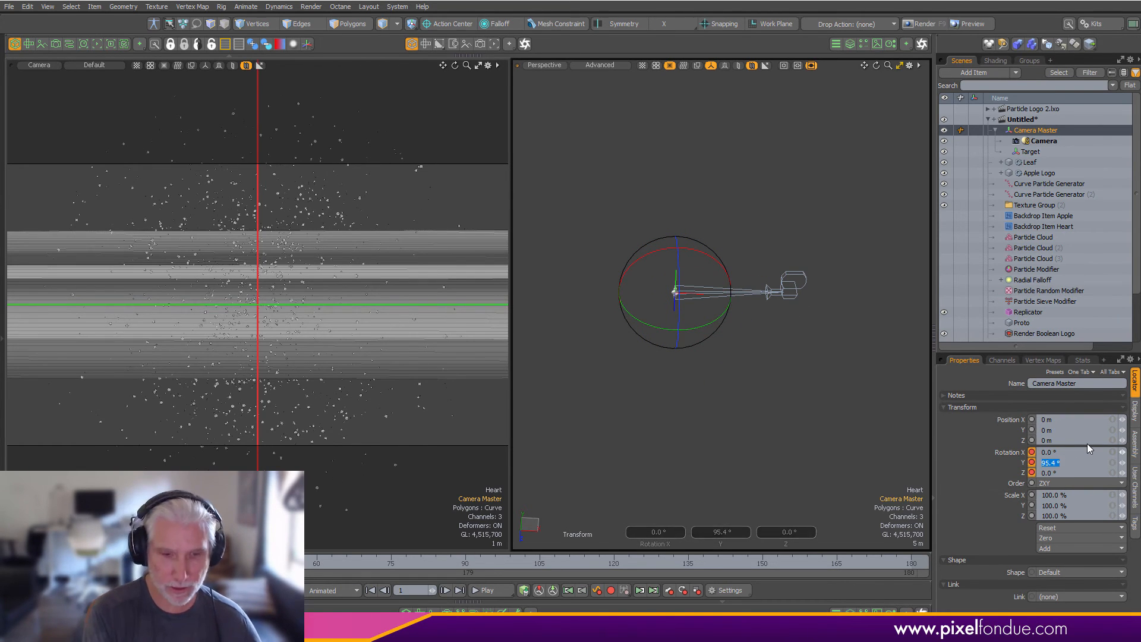
{"action": "type", "text": "90"}
{"action": "key", "text": "Return"}
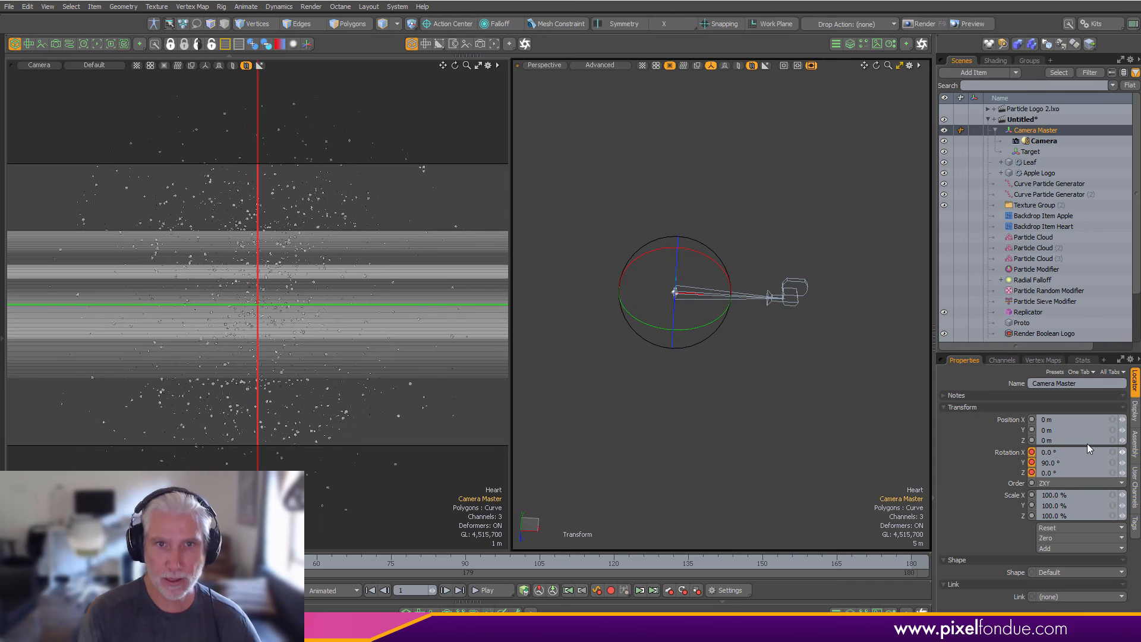
- Hide the Leaf and Apple Logo meshes to review the camera's swing around the particles, and restore their visibility
{"action": "left_click", "coordinate": [1023, 164]}
{"action": "left_click", "coordinate": [1023, 173], "text": "shift"}
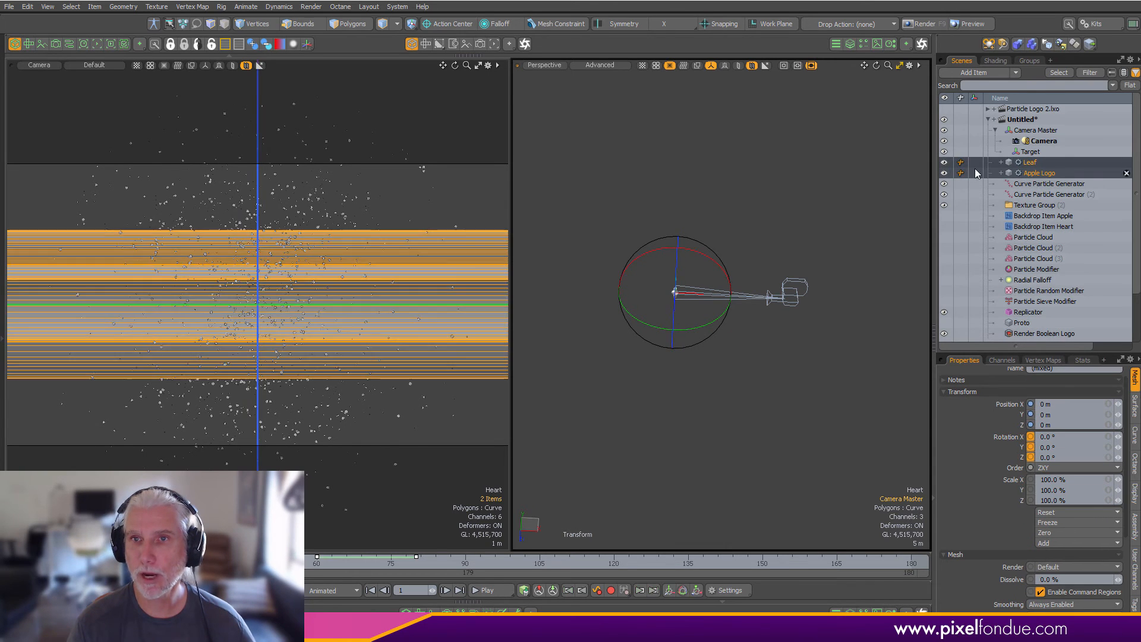
{"action": "left_click", "coordinate": [946, 174]}
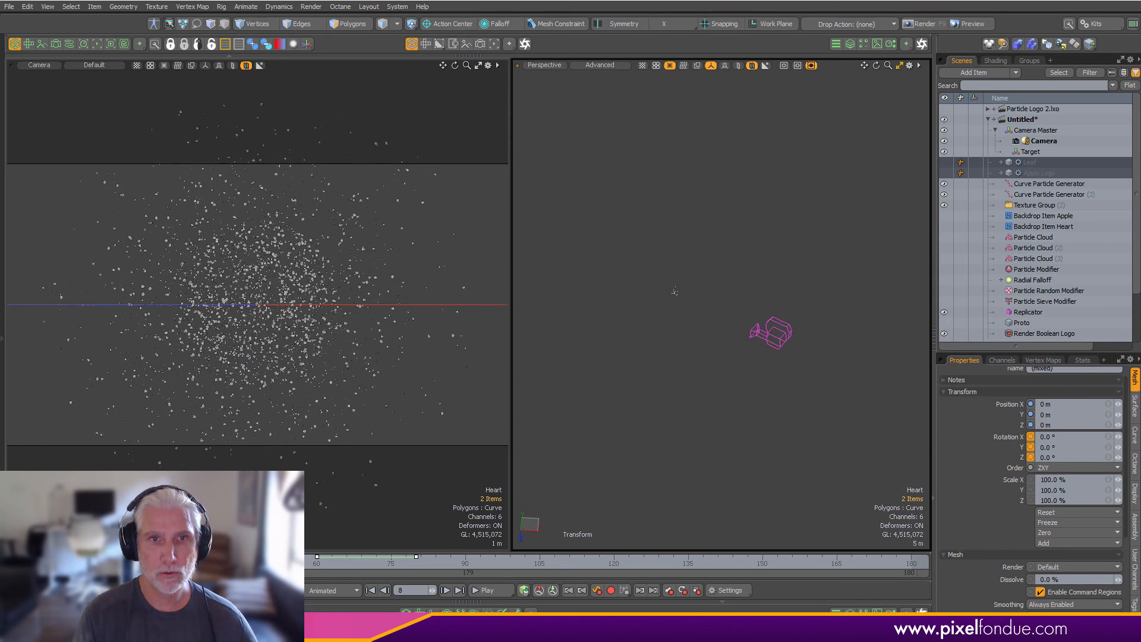
{"action": "left_click_drag", "start_coordinate": [670, 359], "coordinate": [654, 381], "text": "alt"}
{"action": "scroll", "coordinate": [729, 288], "scroll_direction": "up", "scroll_amount": 3}
{"action": "key", "text": "Up"}
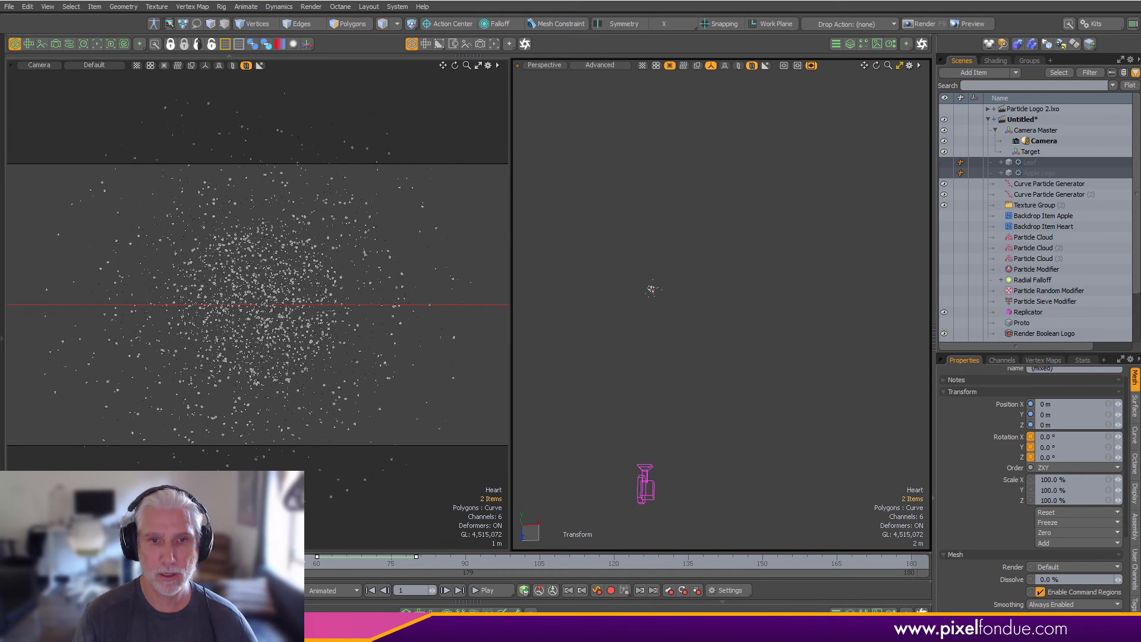
{"action": "key", "text": "Up"}
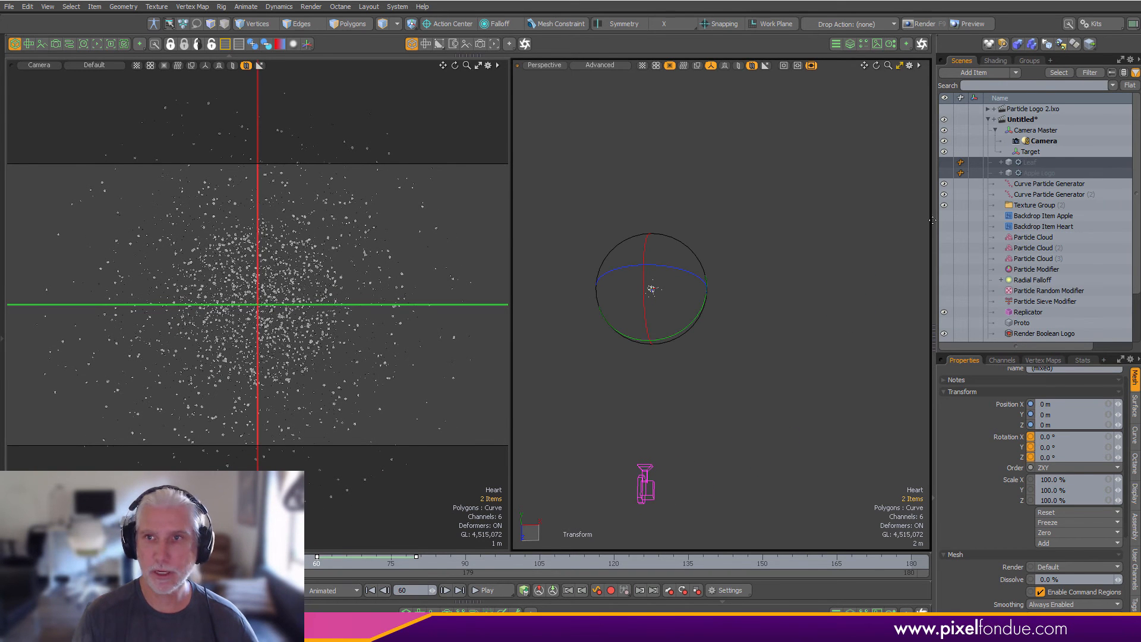
{"action": "left_click", "coordinate": [944, 176]}
{"action": "left_click", "coordinate": [944, 176]}
{"action": "left_click", "coordinate": [944, 174]}
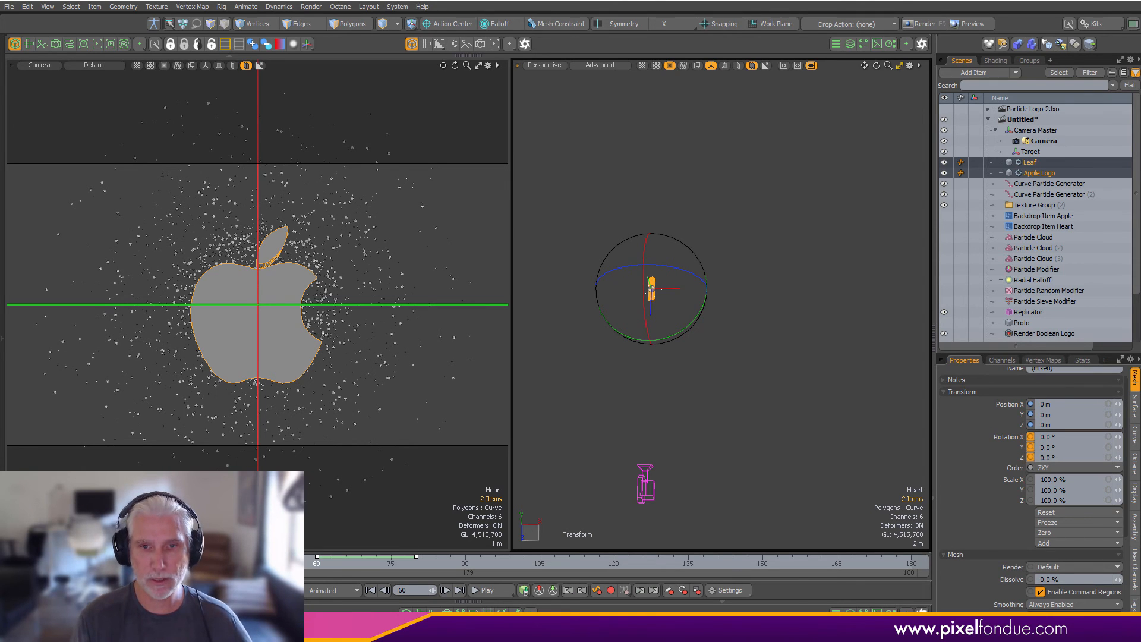
- In the Graph Editor, key Camera Master's rotation at 0° on frame 74
{"action": "left_click", "coordinate": [487, 611]}
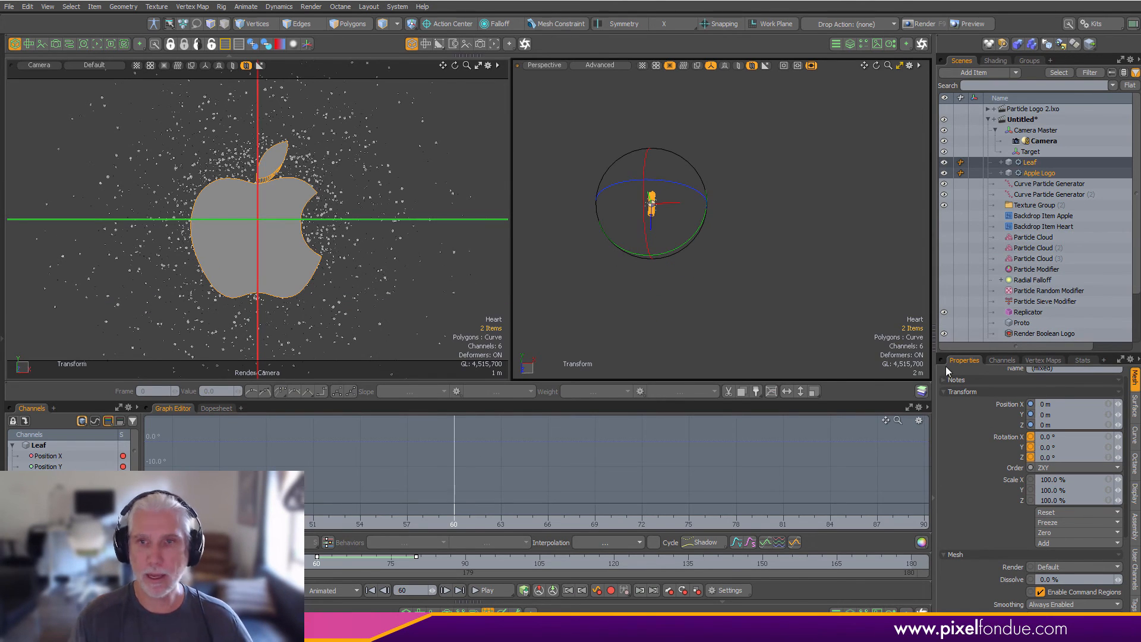
{"action": "left_click", "coordinate": [1037, 131]}
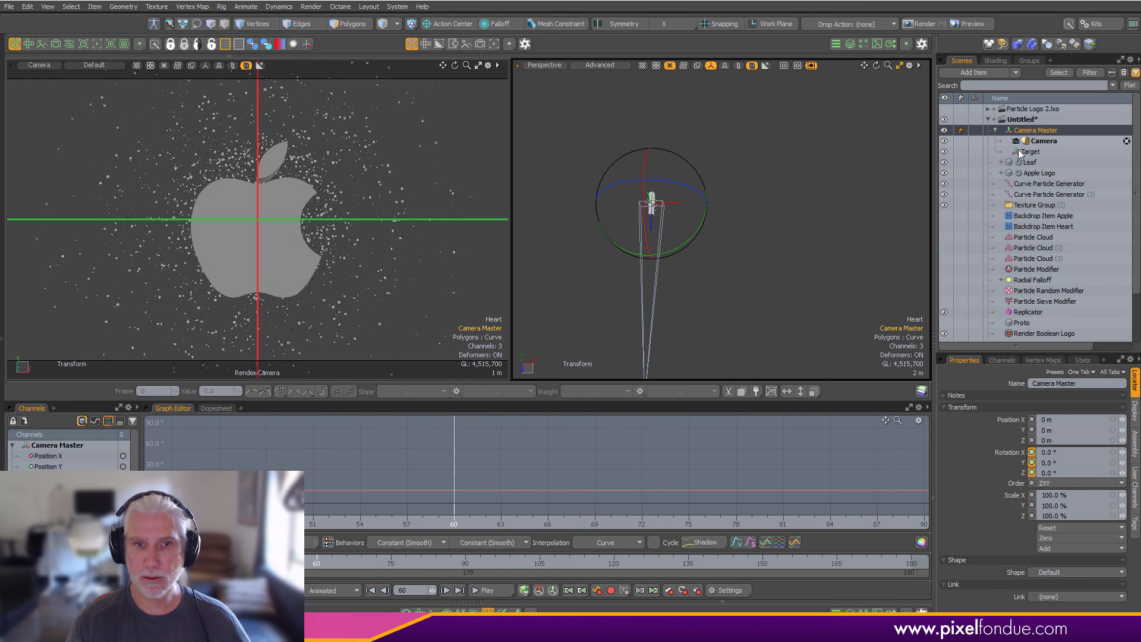
{"action": "key", "text": "a"}
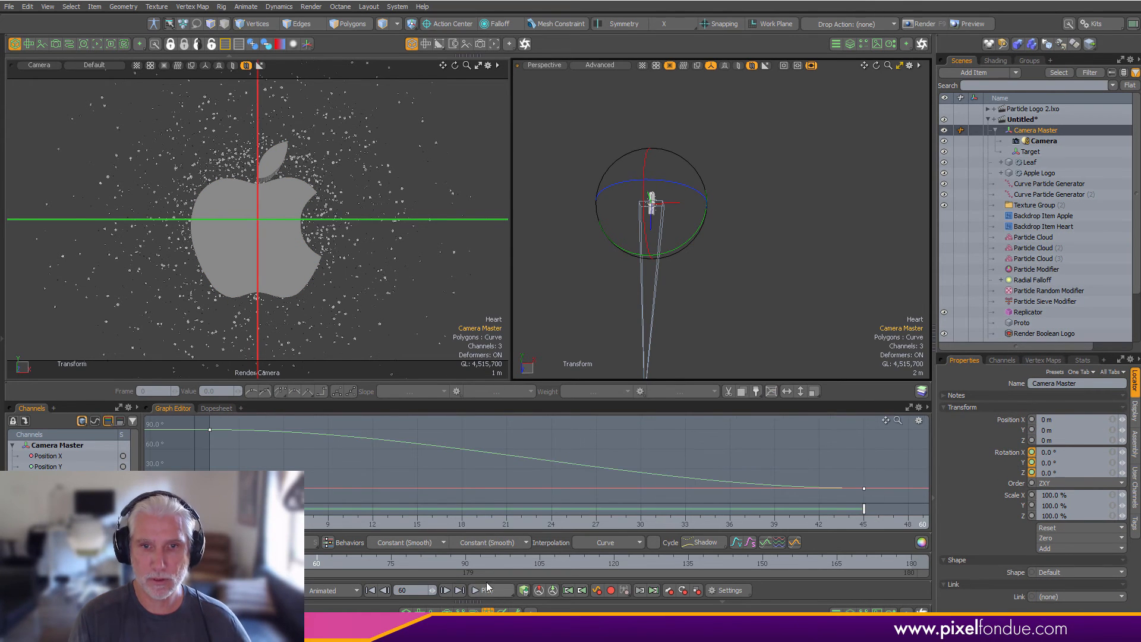
{"action": "left_click_drag", "start_coordinate": [630, 470], "coordinate": [516, 445], "text": "ctrl+alt"}
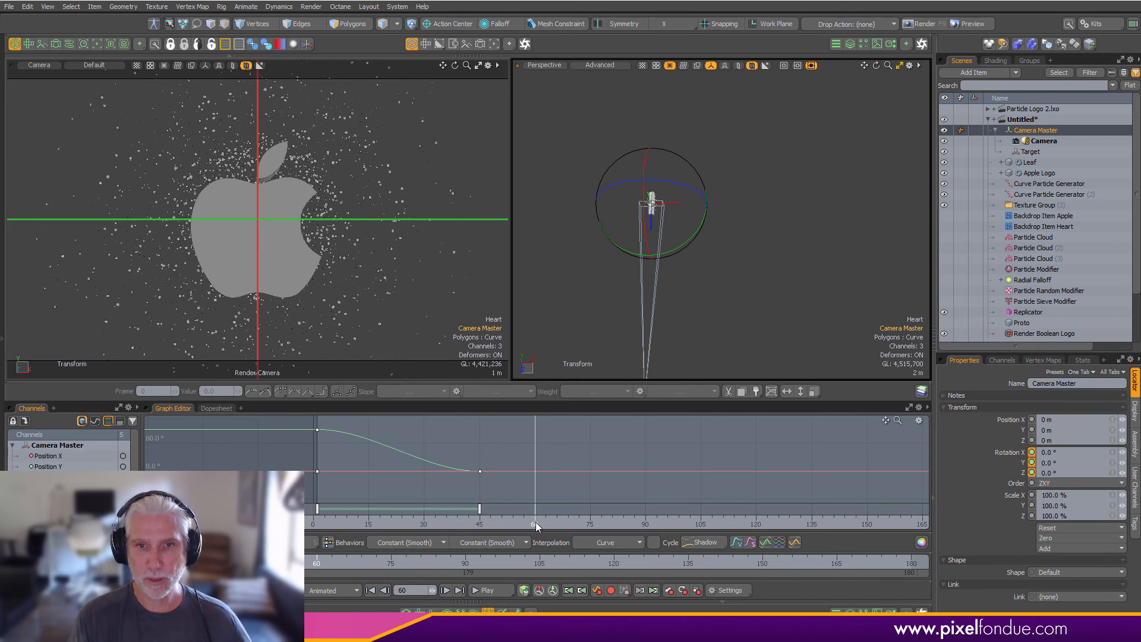
{"action": "left_click_drag", "start_coordinate": [536, 522], "coordinate": [587, 525]}
{"action": "key", "text": "e"}
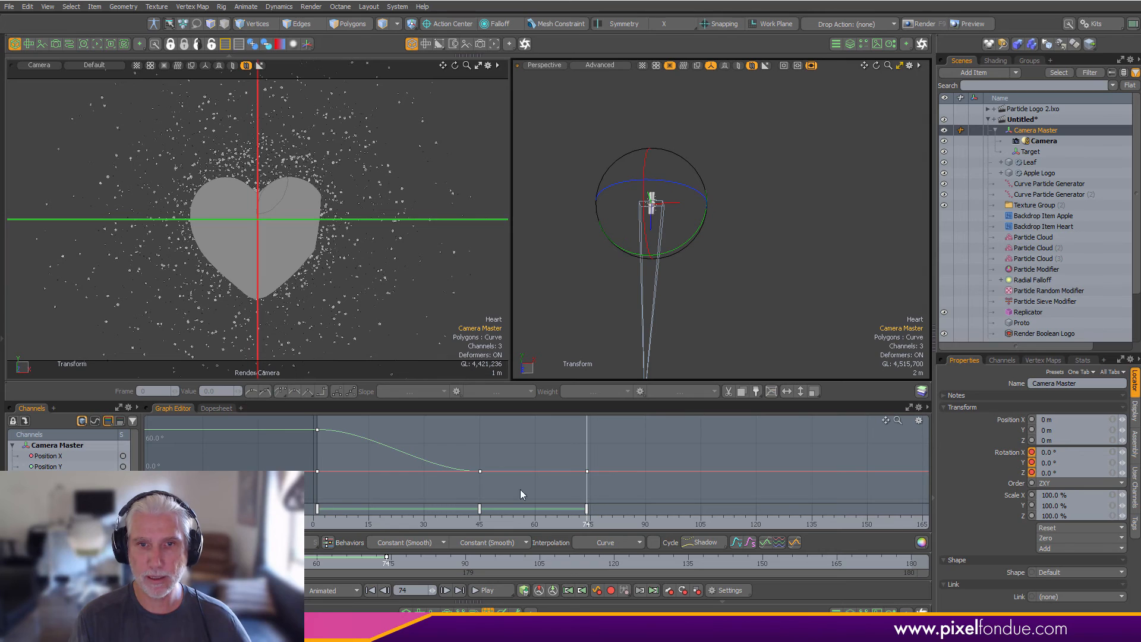
- Delete all keys from Camera Master's Rotation X and Rotation Z channels
{"action": "left_click", "coordinate": [425, 461]}
{"action": "key", "text": "a"}
{"action": "mouse_move", "coordinate": [537, 452]}
{"action": "left_mouse_down", "text": "ctrl+alt"}
{"action": "mouse_move", "coordinate": [524, 456]}
{"action": "mouse_move", "coordinate": [535, 458]}
{"action": "left_mouse_up", "text": "ctrl+alt"}
{"action": "left_click", "coordinate": [51, 509]}
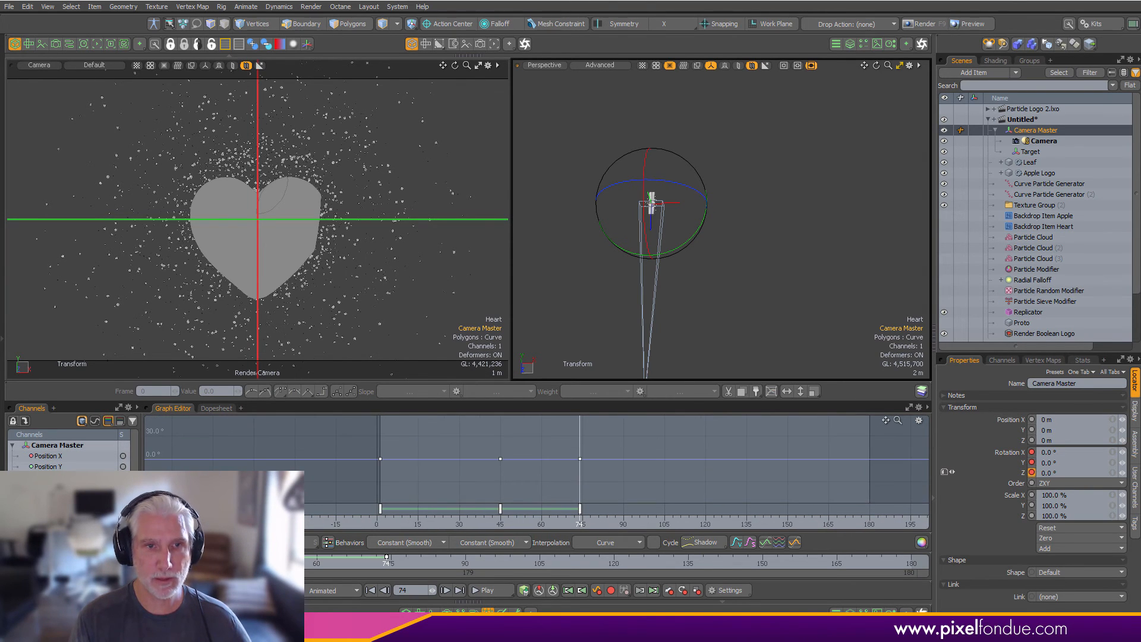
{"action": "left_click", "coordinate": [51, 488], "text": "ctrl"}
{"action": "left_click_drag", "start_coordinate": [612, 505], "coordinate": [321, 516]}
{"action": "key", "text": "Delete"}
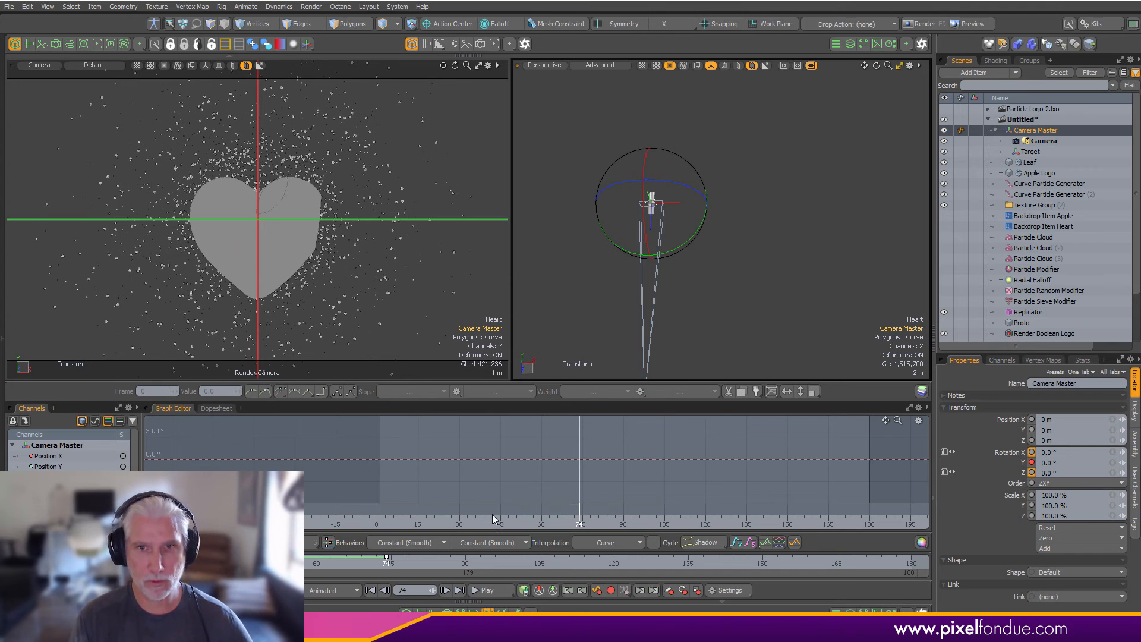
- Isolate Camera Master's Rotation Y curve and enlarge the Graph Editor to show it in full
{"action": "left_click", "coordinate": [51, 498]}
{"action": "left_click_drag", "start_coordinate": [597, 470], "coordinate": [627, 457], "text": "alt+shift"}
{"action": "left_click_drag", "start_coordinate": [627, 457], "coordinate": [617, 461], "text": "ctrl+alt"}
{"action": "left_click_drag", "start_coordinate": [523, 491], "coordinate": [576, 482]}
{"action": "left_click", "coordinate": [599, 471]}
{"action": "left_click_drag", "start_coordinate": [551, 329], "coordinate": [552, 271]}
{"action": "left_click_drag", "start_coordinate": [579, 394], "coordinate": [636, 441], "text": "ctrl+alt"}
- Flatten the slope handles of the frame 45 Rotation Y key to soften the overshoot, and scrub through the motion
{"action": "left_click", "coordinate": [528, 462]}
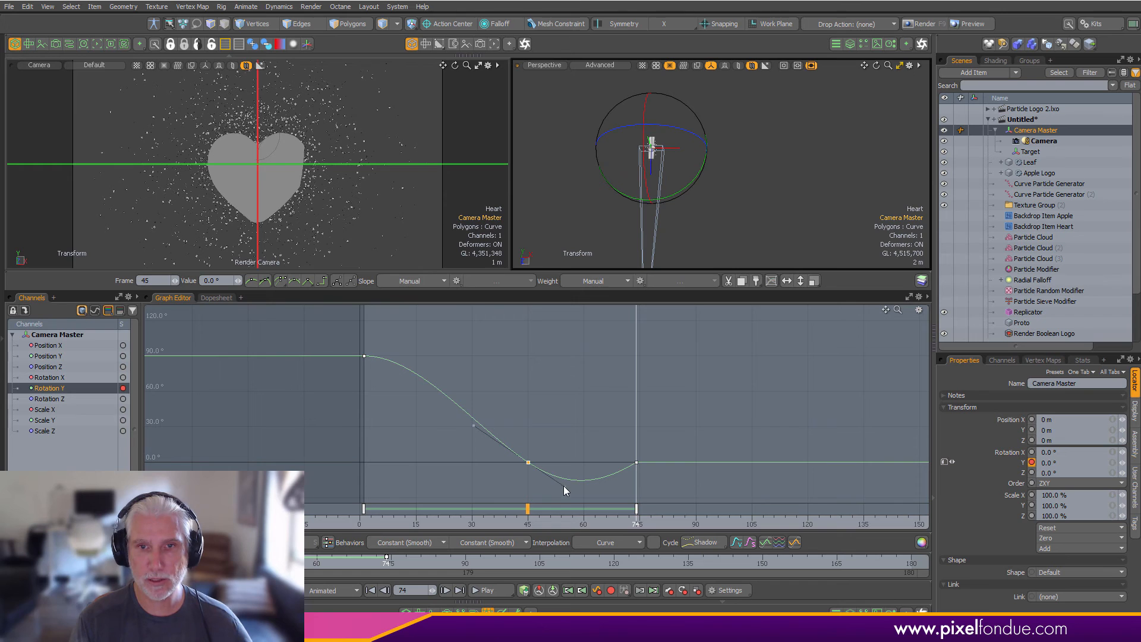
{"action": "left_click_drag", "start_coordinate": [564, 487], "coordinate": [565, 487]}
{"action": "left_click_drag", "start_coordinate": [24, 562], "coordinate": [415, 561]}
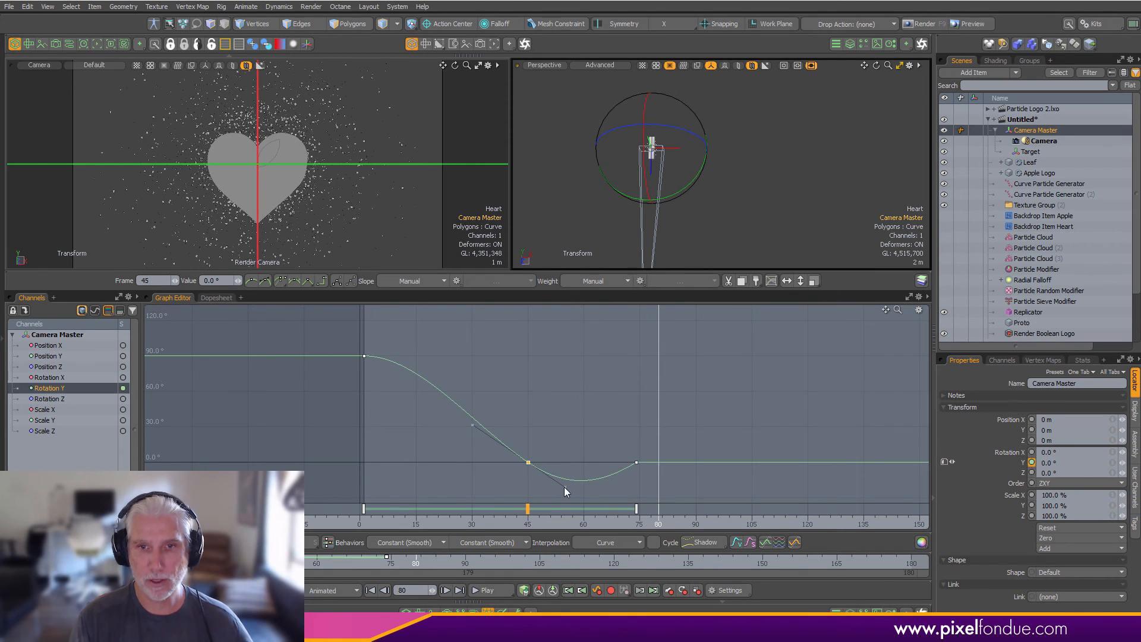
{"action": "mouse_move", "coordinate": [565, 487]}
{"action": "left_mouse_down"}
{"action": "mouse_move", "coordinate": [590, 477]}
{"action": "mouse_move", "coordinate": [571, 476]}
{"action": "left_mouse_up"}
{"action": "left_click", "coordinate": [529, 463]}
{"action": "left_click_drag", "start_coordinate": [33, 561], "coordinate": [579, 561]}
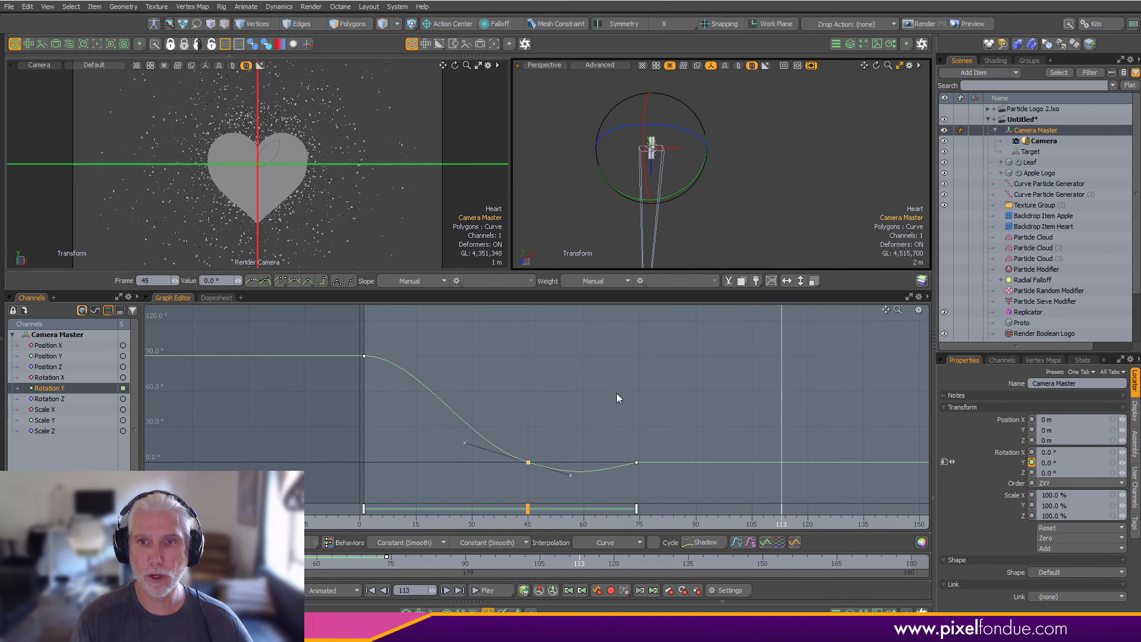
- Add a Rotation Y key for Camera Master at frame 140 and set its value to 180°
{"action": "left_click_drag", "start_coordinate": [654, 397], "coordinate": [435, 381], "text": "ctrl+alt"}
{"action": "left_click_drag", "start_coordinate": [579, 562], "coordinate": [707, 562]}
{"action": "left_click_drag", "start_coordinate": [644, 527], "coordinate": [648, 525]}
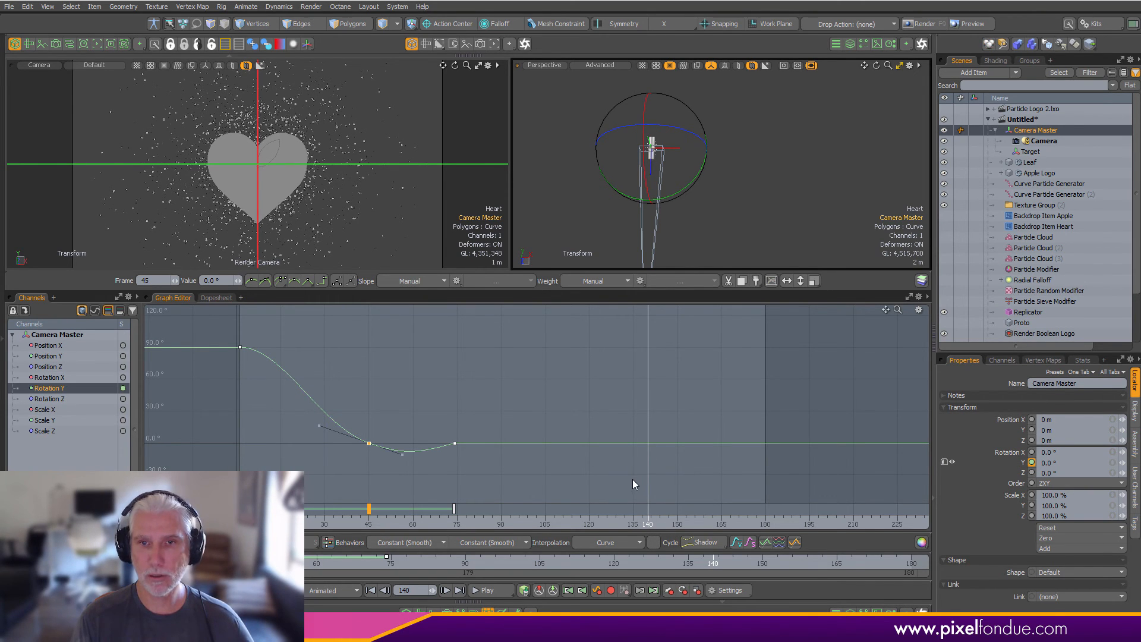
{"action": "key", "text": "s"}
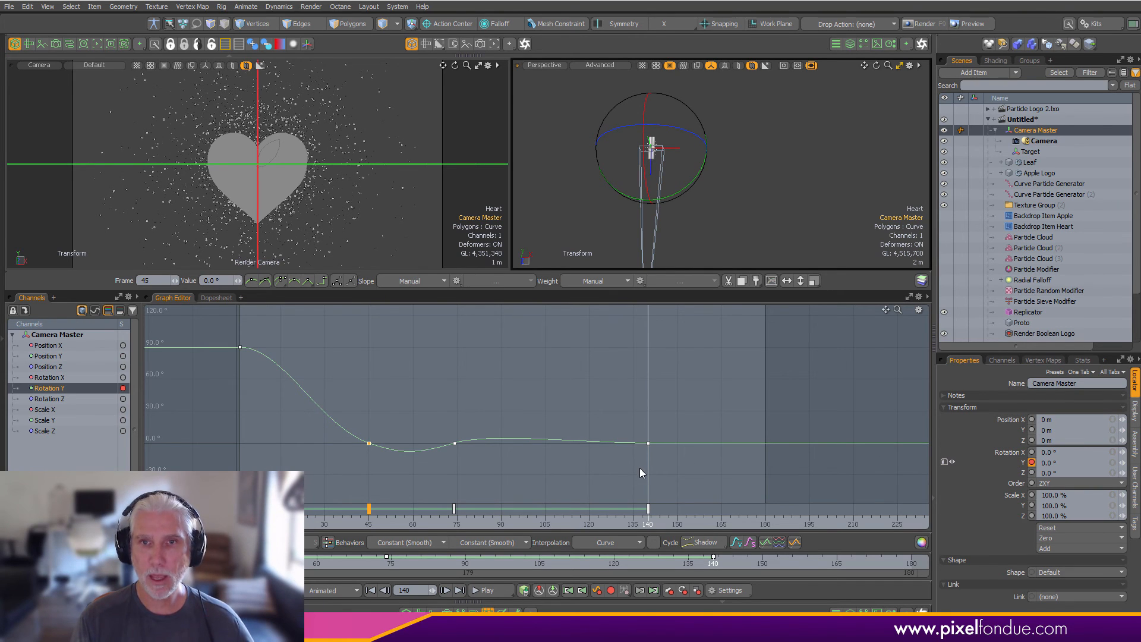
{"action": "scroll", "coordinate": [704, 228], "scroll_direction": "down", "scroll_amount": 3}
{"action": "left_click_drag", "start_coordinate": [728, 201], "coordinate": [829, 63], "text": "alt+shift"}
{"action": "left_click_drag", "start_coordinate": [737, 57], "coordinate": [680, 63]}
{"action": "left_click_drag", "start_coordinate": [653, 461], "coordinate": [684, 316], "text": "ctrl+alt"}
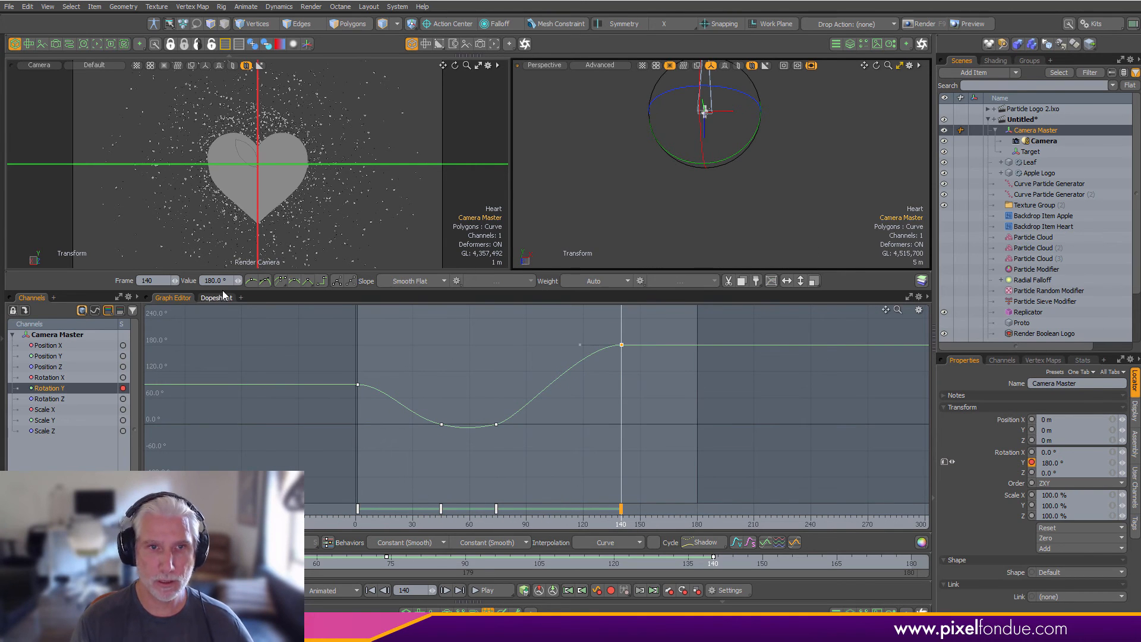
{"action": "key", "text": "Return"}
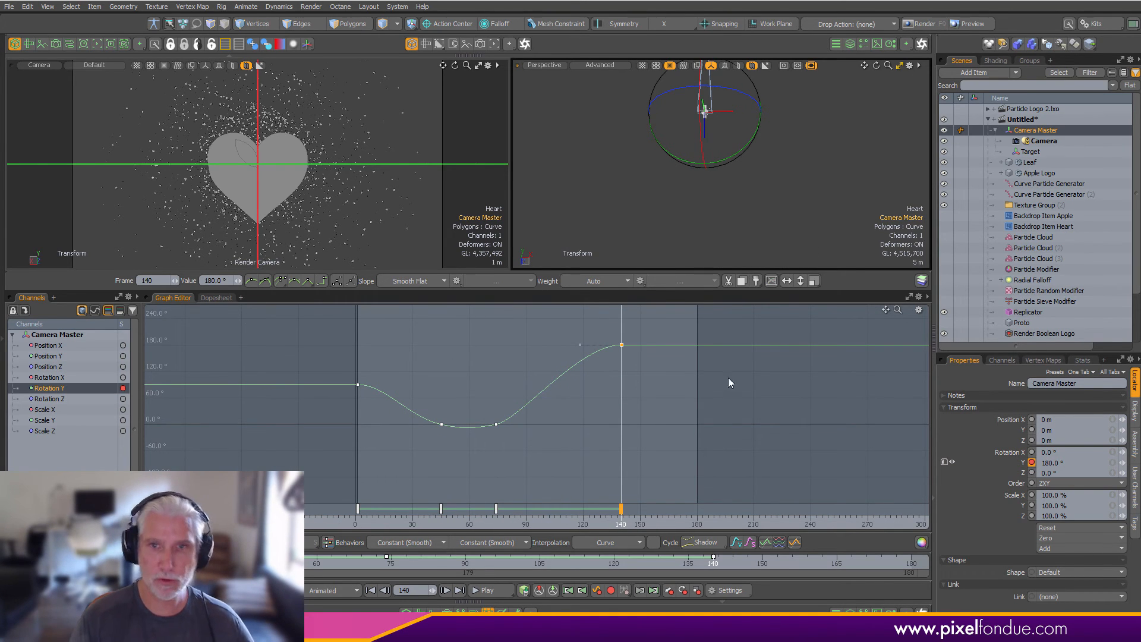
- Add another Rotation Y key at frame 160 holding 180°
{"action": "left_click_drag", "start_coordinate": [625, 381], "coordinate": [574, 384], "text": "alt"}
{"action": "left_click_drag", "start_coordinate": [574, 384], "coordinate": [629, 466], "text": "ctrl+alt"}
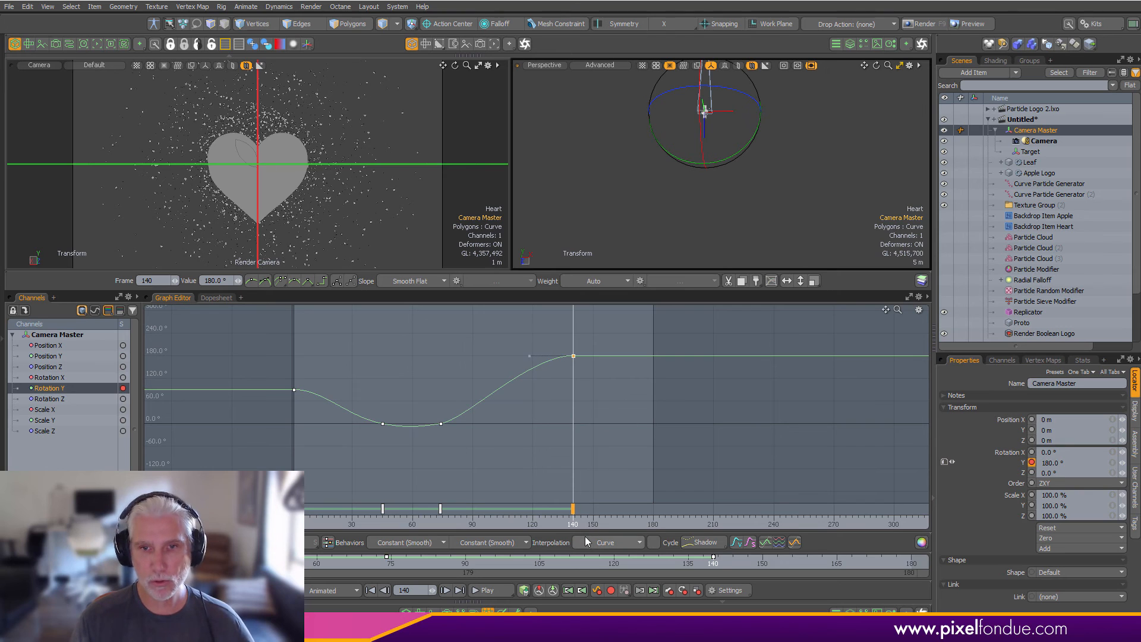
{"action": "left_click_drag", "start_coordinate": [581, 526], "coordinate": [609, 524]}
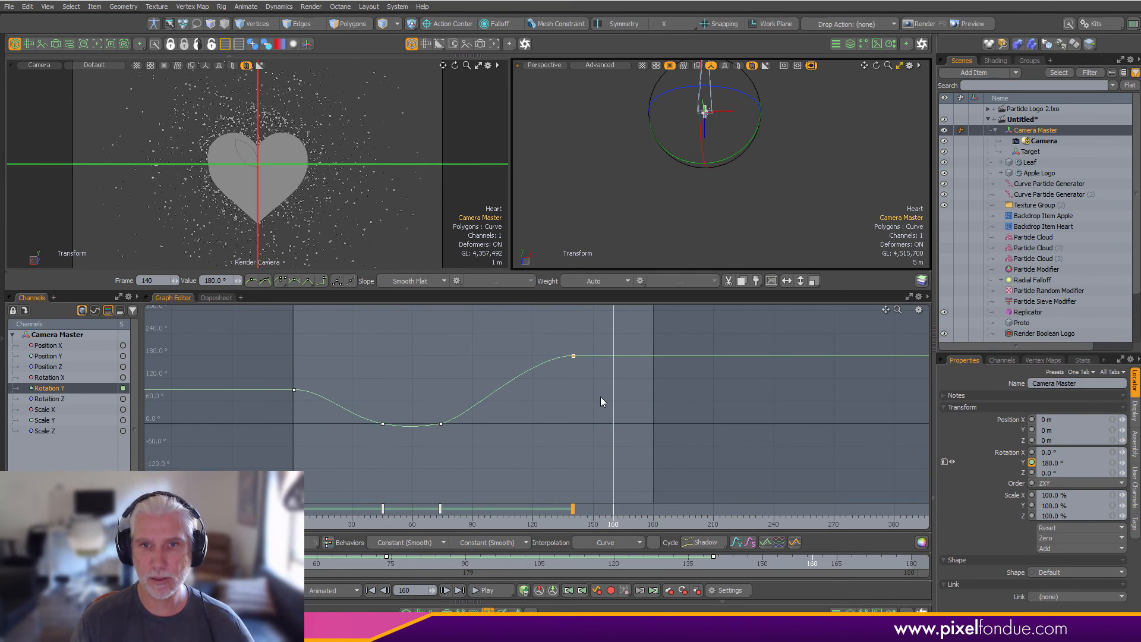
{"action": "key", "text": "s"}
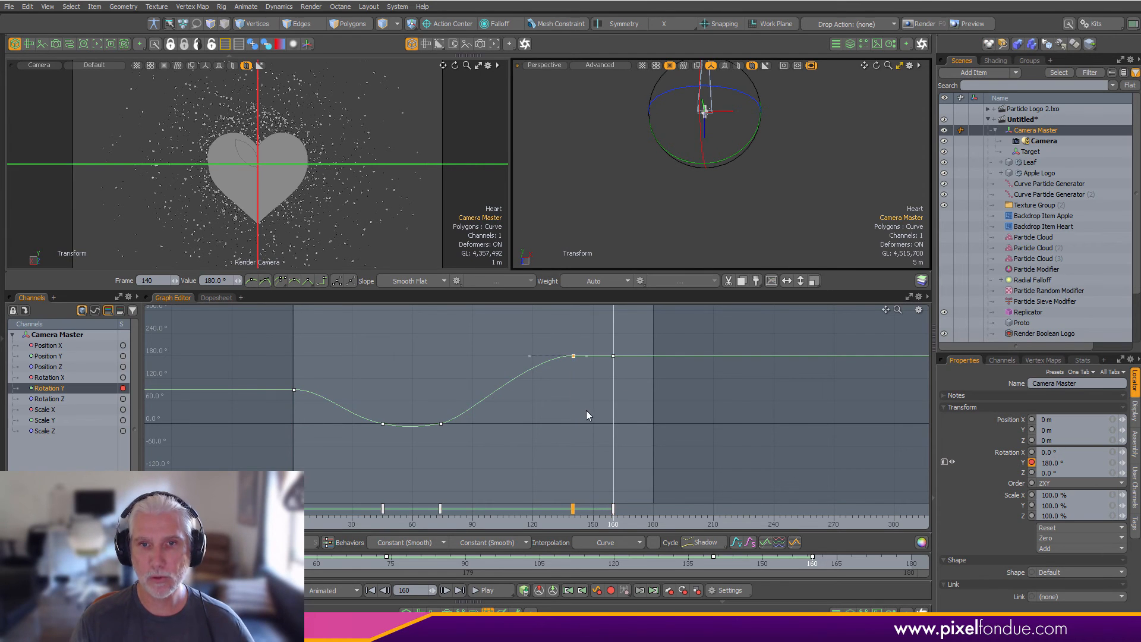
- Raise the frame 140 Rotation Y key to 216° for an overshoot and scrub the motion
{"action": "middle_click_drag", "start_coordinate": [586, 410], "coordinate": [588, 400]}
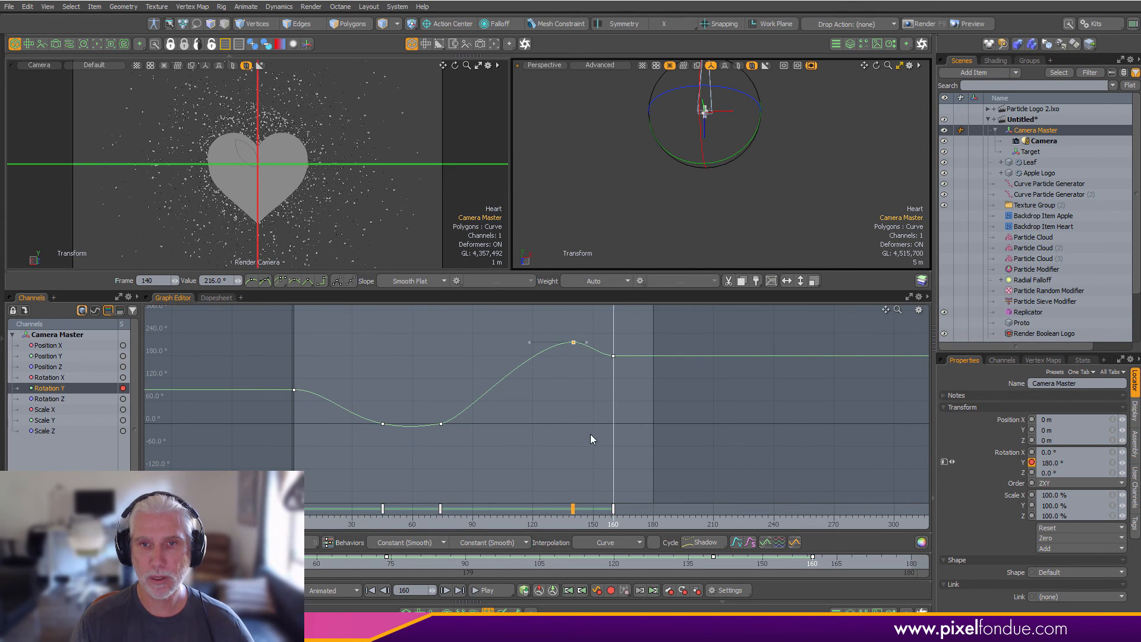
{"action": "left_click", "coordinate": [612, 404]}
{"action": "left_click_drag", "start_coordinate": [449, 511], "coordinate": [607, 511]}
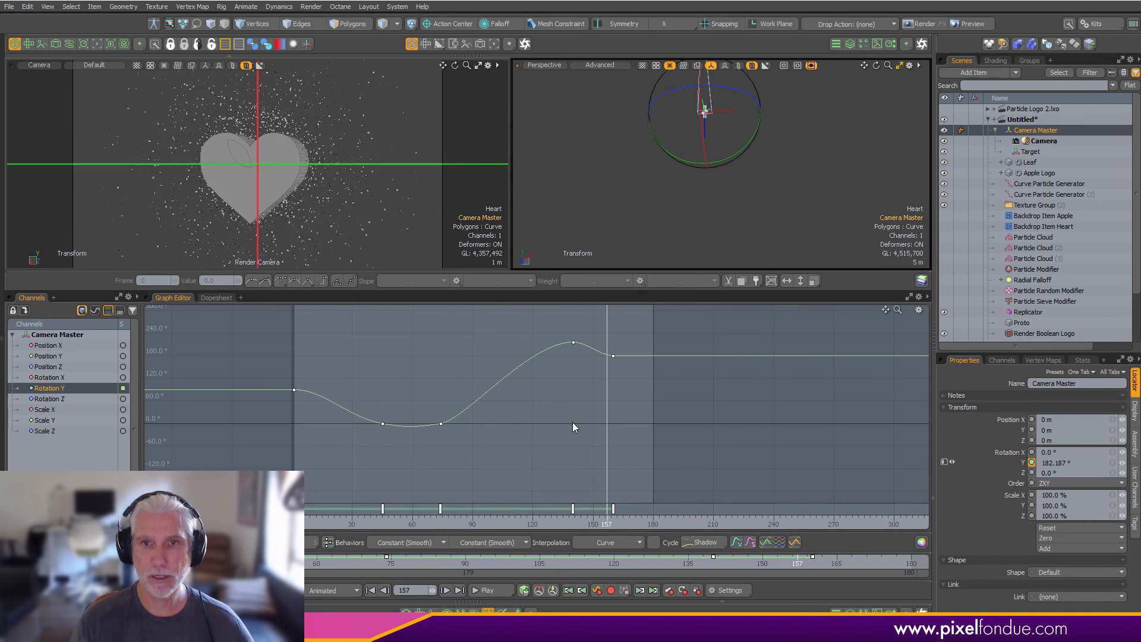
- Move the overshoot key from frame 140 to frame 122, lower it to 191.5°, and scrub the settling motion
{"action": "left_click_drag", "start_coordinate": [592, 421], "coordinate": [627, 404], "text": "ctrl+alt"}
{"action": "left_click_drag", "start_coordinate": [533, 400], "coordinate": [591, 326]}
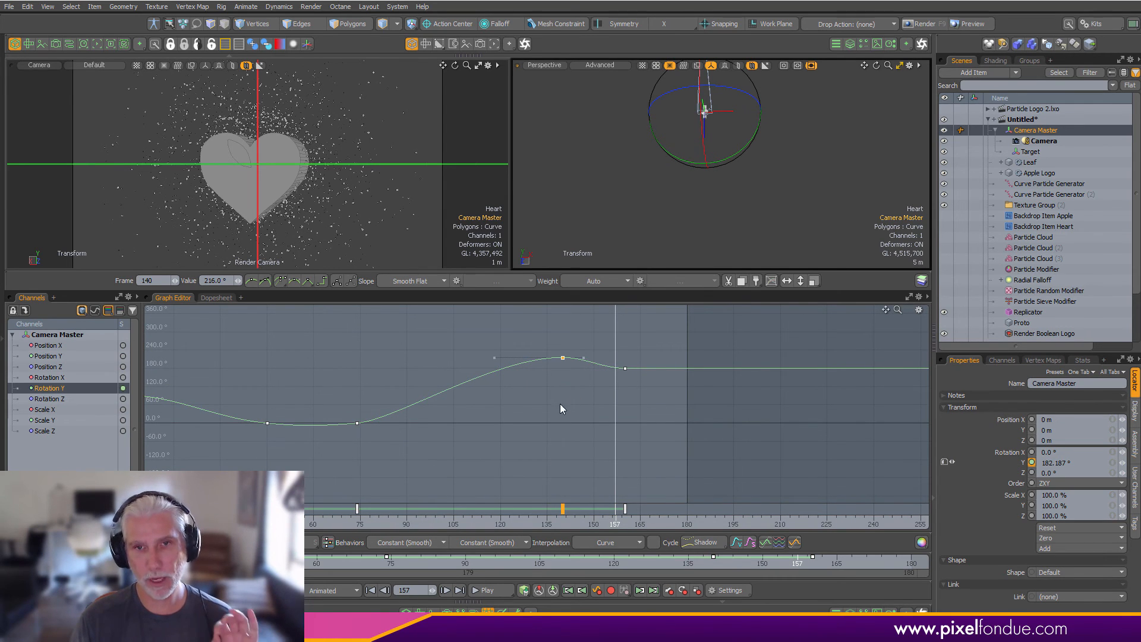
{"action": "left_click_drag", "start_coordinate": [560, 404], "coordinate": [526, 395]}
{"action": "left_click_drag", "start_coordinate": [608, 340], "coordinate": [522, 450], "text": "ctrl+alt"}
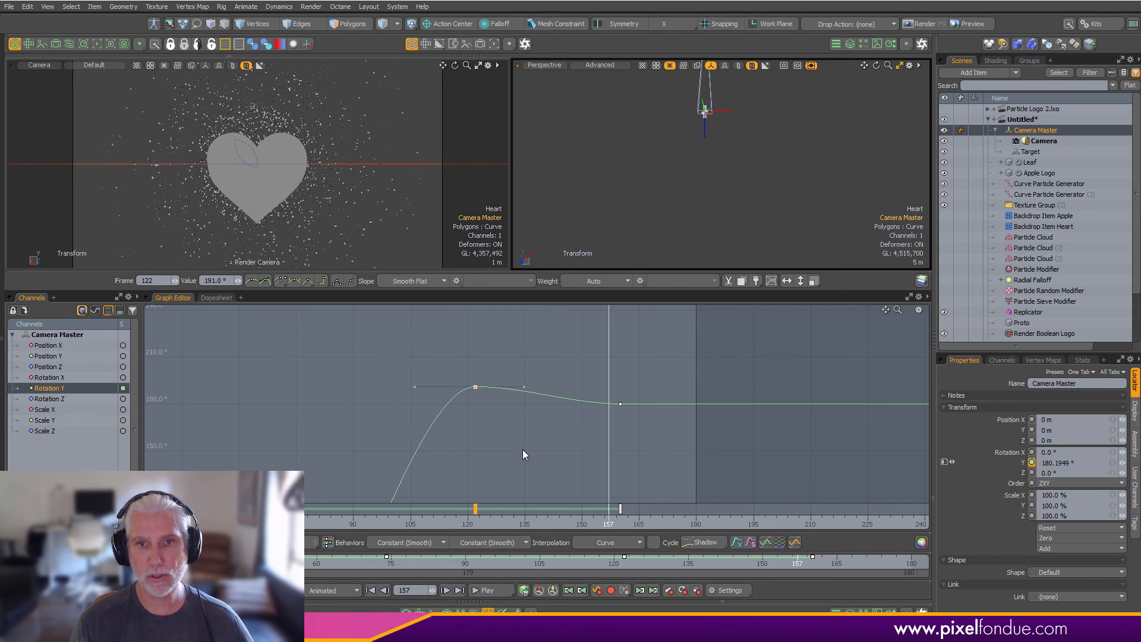
{"action": "left_click_drag", "start_coordinate": [494, 521], "coordinate": [624, 522]}
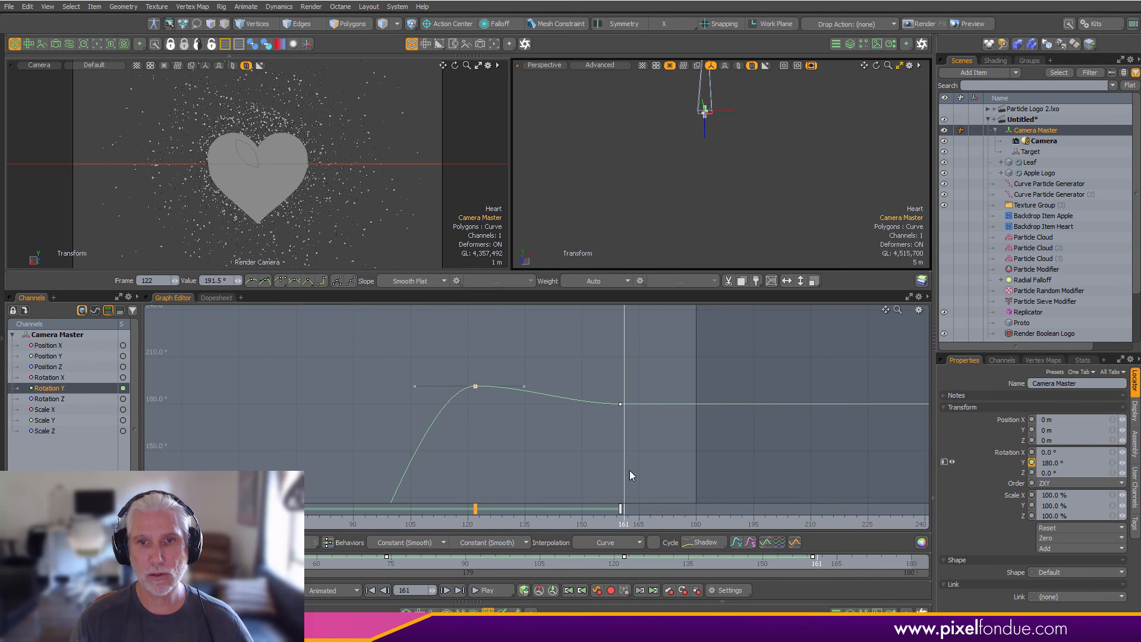
- Lengthen the incoming handle of the frame 160 Rotation Y key horizontally to about frame 135 for a softer settle
{"action": "left_click_drag", "start_coordinate": [656, 355], "coordinate": [573, 458]}
{"action": "left_click_drag", "start_coordinate": [572, 403], "coordinate": [526, 403]}
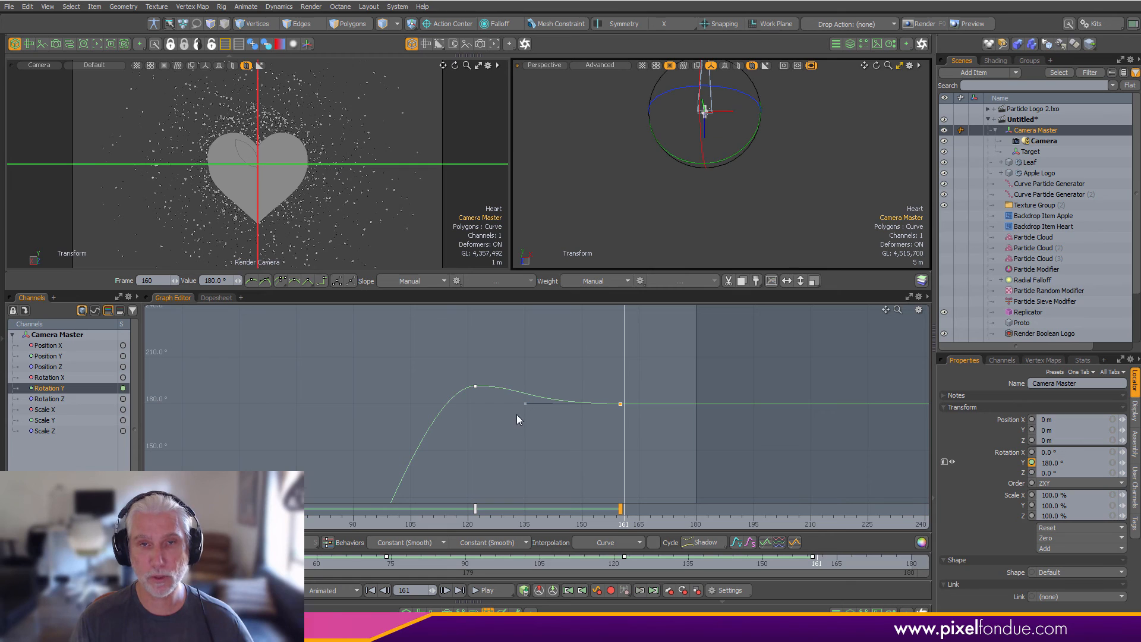
- Move the Rotation Y overshoot key to frame 125 and raise it to 197.5°
{"action": "key", "text": "a"}
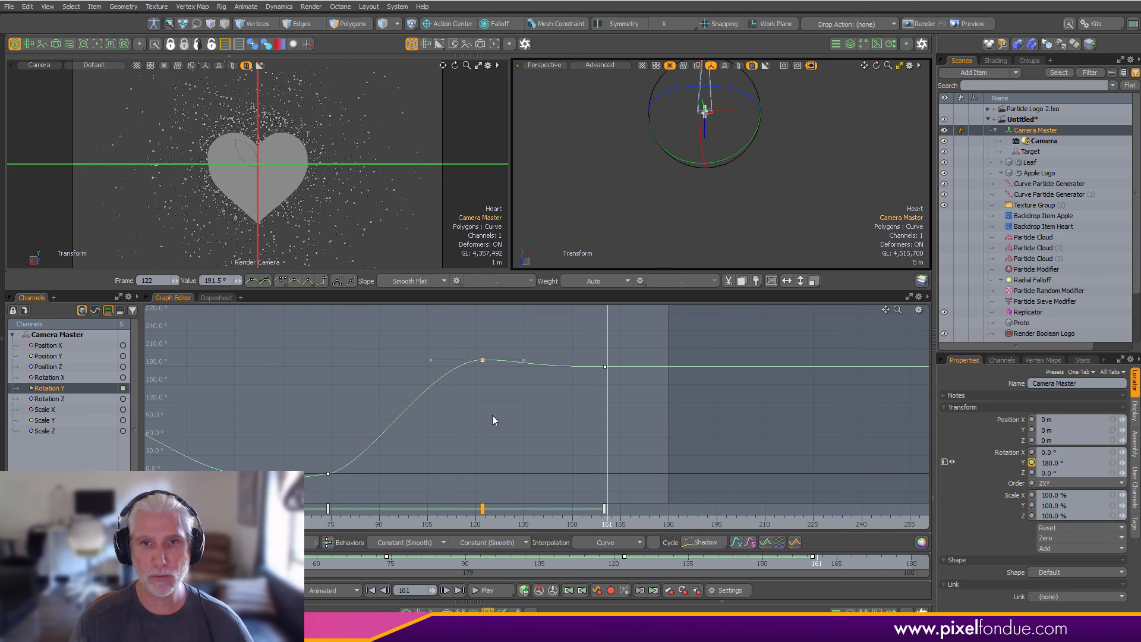
{"action": "key", "text": "a"}
{"action": "mouse_move", "coordinate": [546, 397]}
{"action": "left_mouse_down", "text": "ctrl+alt"}
{"action": "mouse_move", "coordinate": [550, 381]}
{"action": "mouse_move", "coordinate": [565, 390]}
{"action": "left_mouse_up", "text": "ctrl+alt"}
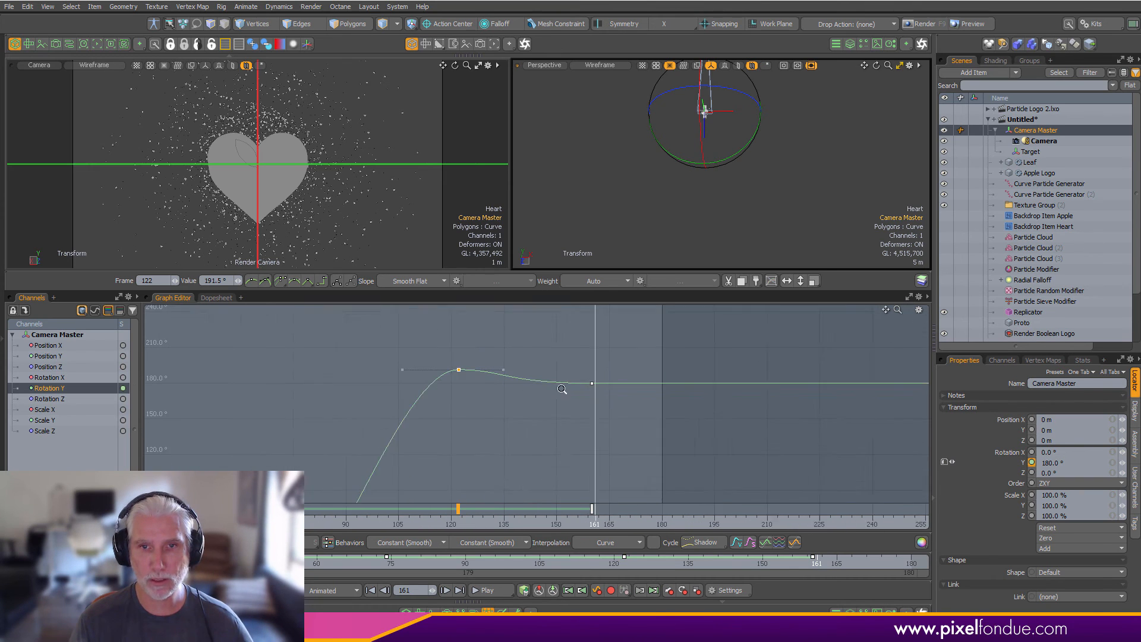
{"action": "left_click_drag", "start_coordinate": [500, 408], "coordinate": [494, 405], "text": "ctrl"}
{"action": "right_click_drag", "start_coordinate": [427, 439], "coordinate": [487, 342]}
{"action": "left_click_drag", "start_coordinate": [487, 429], "coordinate": [499, 426]}
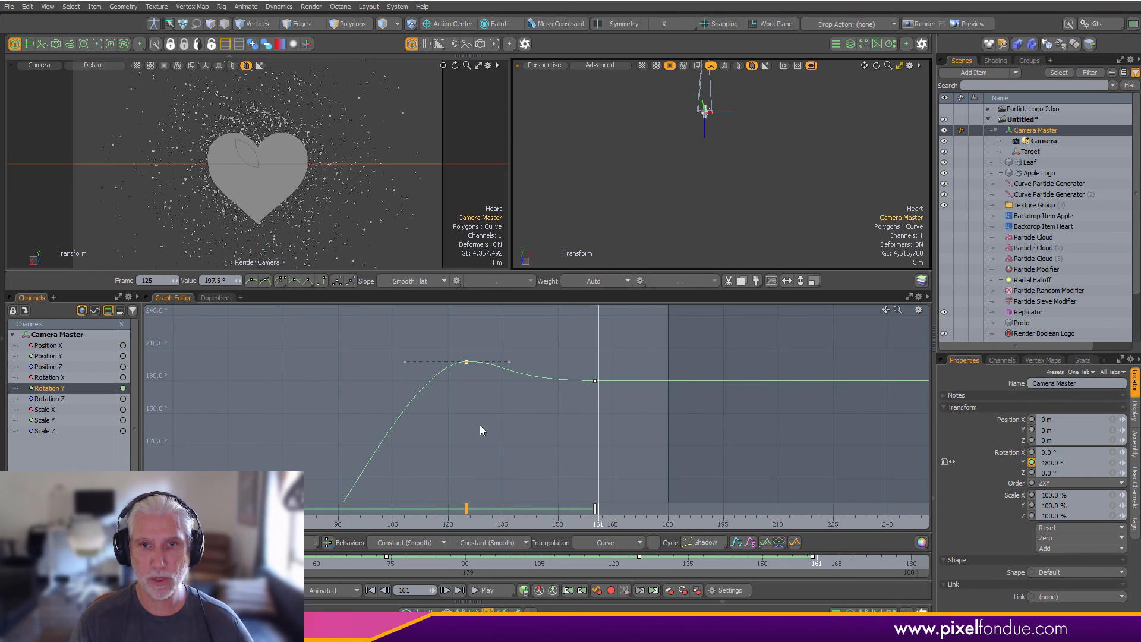
- Select the frame 160 key and scrub the timeline to examine the camera's overshoot and settle
{"action": "left_click", "coordinate": [595, 381]}
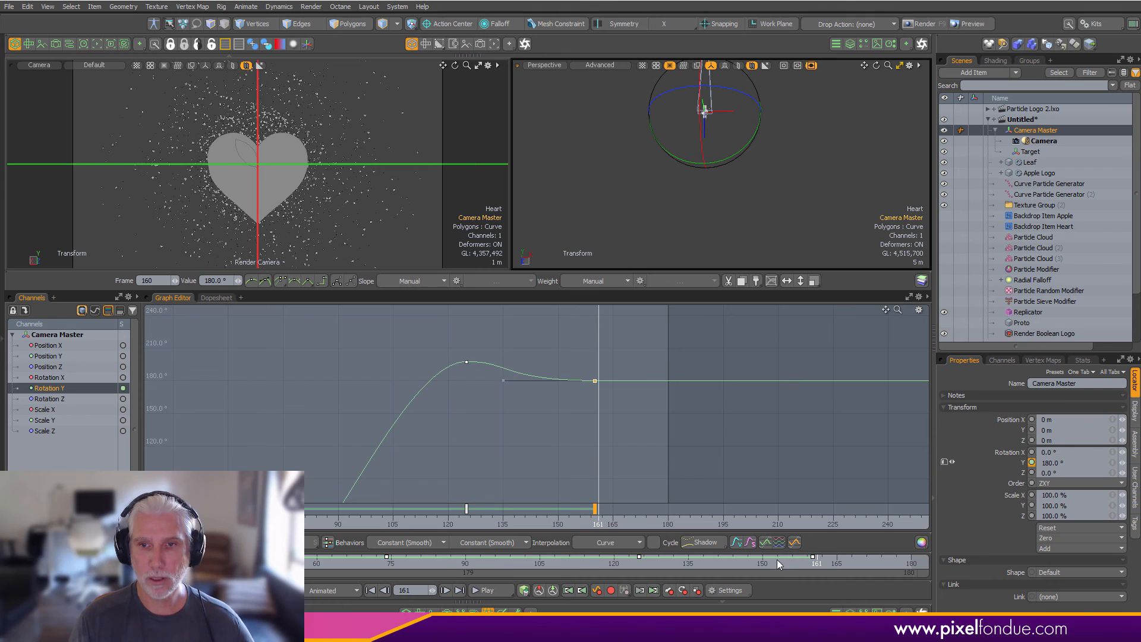
{"action": "left_click_drag", "start_coordinate": [777, 562], "coordinate": [669, 562]}
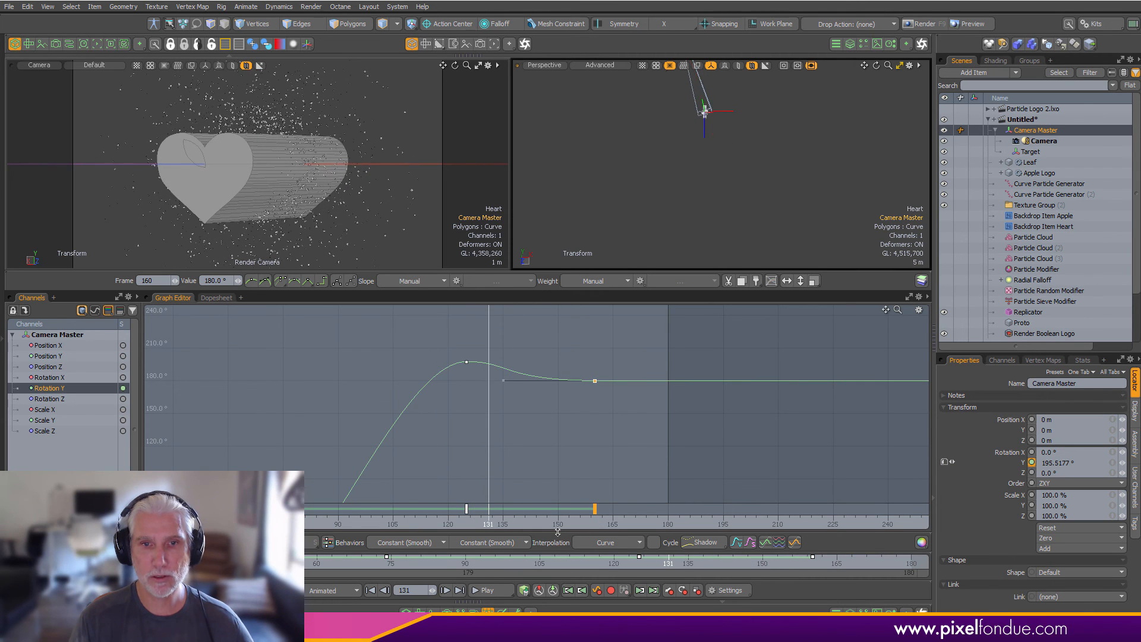
{"action": "left_click_drag", "start_coordinate": [371, 563], "coordinate": [871, 562]}
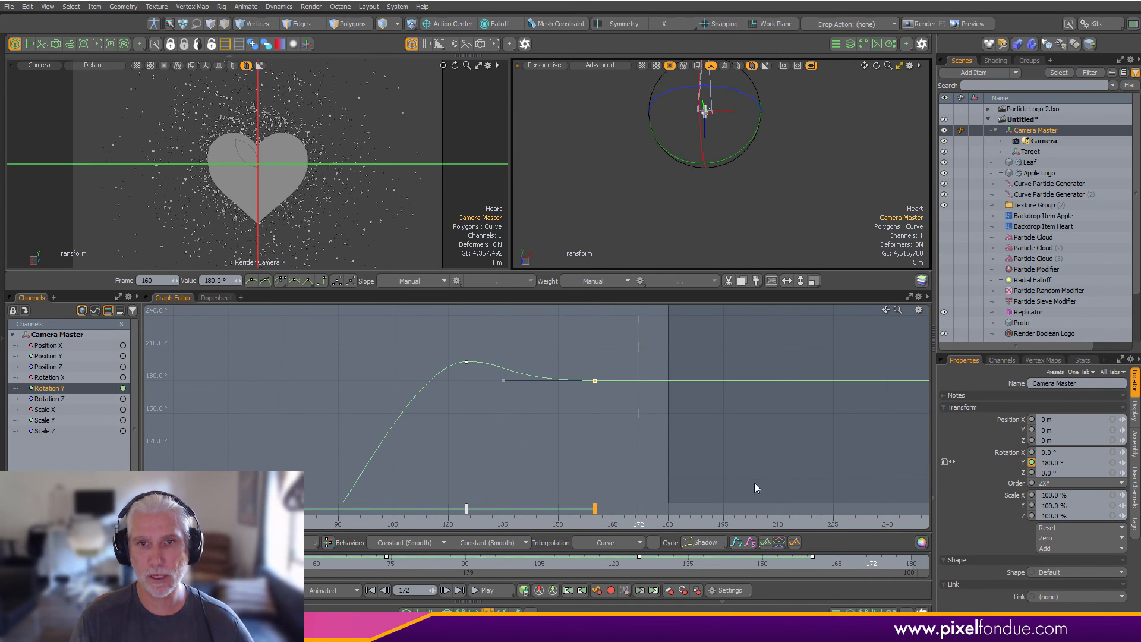
{"action": "scroll", "coordinate": [571, 353], "scroll_direction": "up", "scroll_amount": 2}
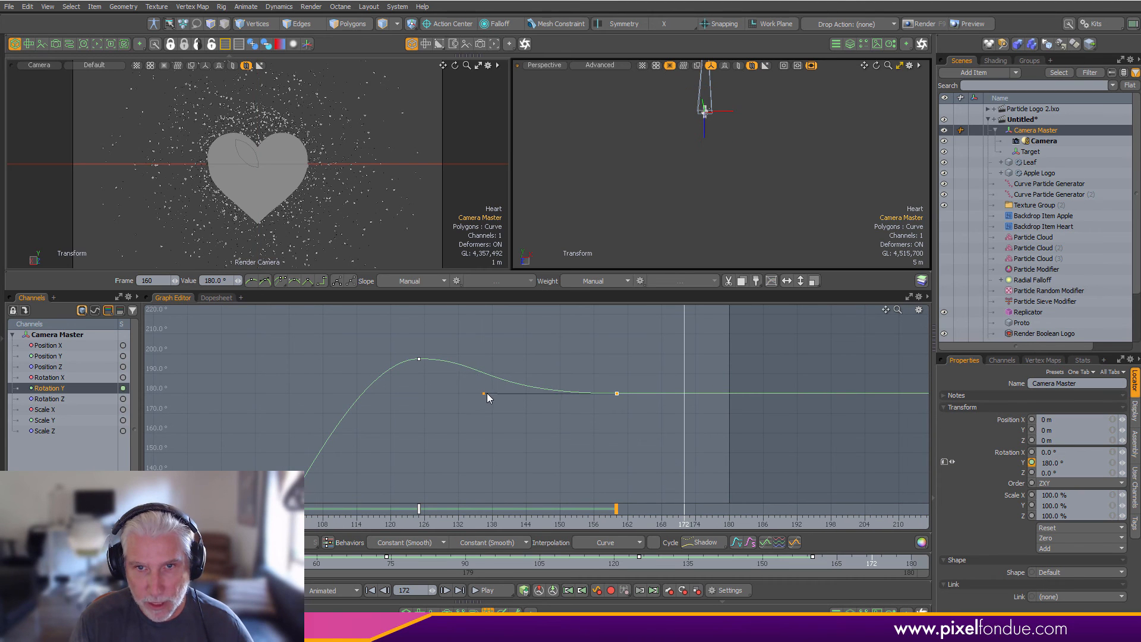
- Fit the whole Rotation Y curve in the graph and scrub to frame 80 to check the camera orbit
{"action": "left_click_drag", "start_coordinate": [486, 392], "coordinate": [486, 392]}
{"action": "left_click", "coordinate": [592, 435]}
{"action": "mouse_move", "coordinate": [592, 435]}
{"action": "left_mouse_down", "text": "ctrl+alt"}
{"action": "mouse_move", "coordinate": [544, 475]}
{"action": "mouse_move", "coordinate": [532, 457]}
{"action": "mouse_move", "coordinate": [610, 444]}
{"action": "left_mouse_up", "text": "ctrl+alt"}
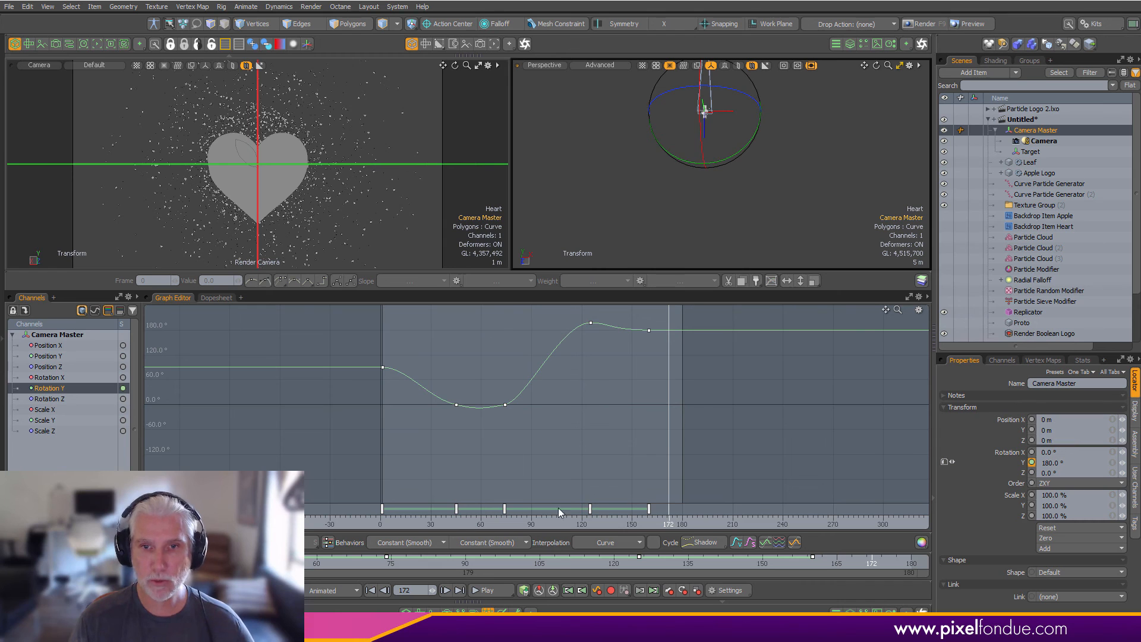
{"action": "mouse_move", "coordinate": [501, 522]}
{"action": "left_mouse_down"}
{"action": "mouse_move", "coordinate": [587, 523]}
{"action": "mouse_move", "coordinate": [514, 523]}
{"action": "left_mouse_up"}
{"action": "key", "text": "e"}
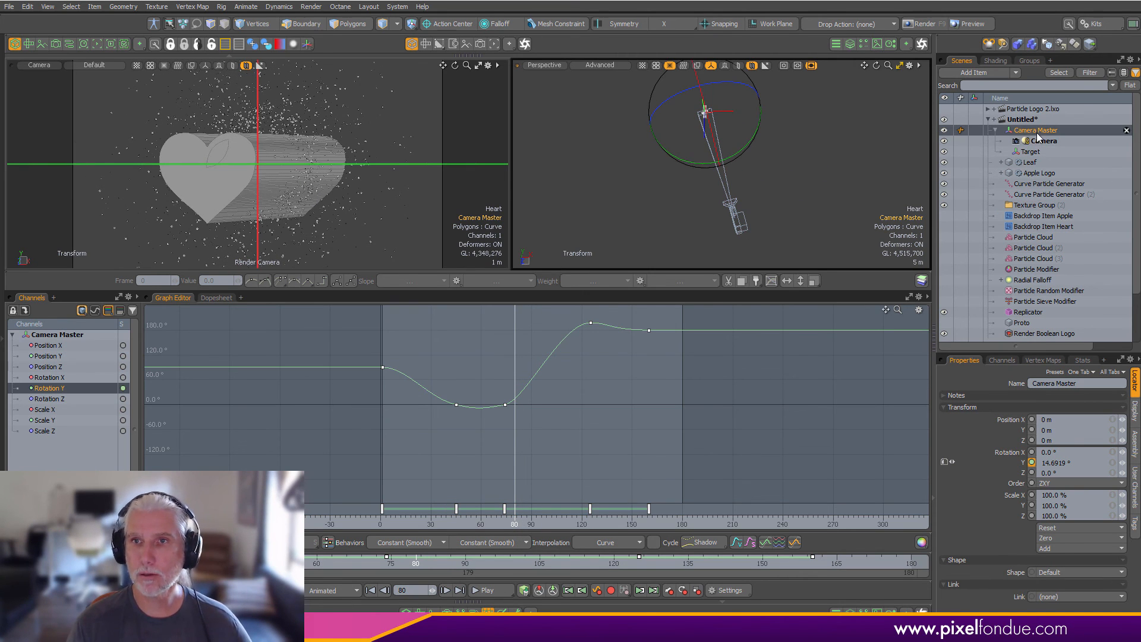
- Select the Heart morph in the Apple Logo's mesh operations and display its Strength channel curve
{"action": "left_click", "coordinate": [927, 39]}
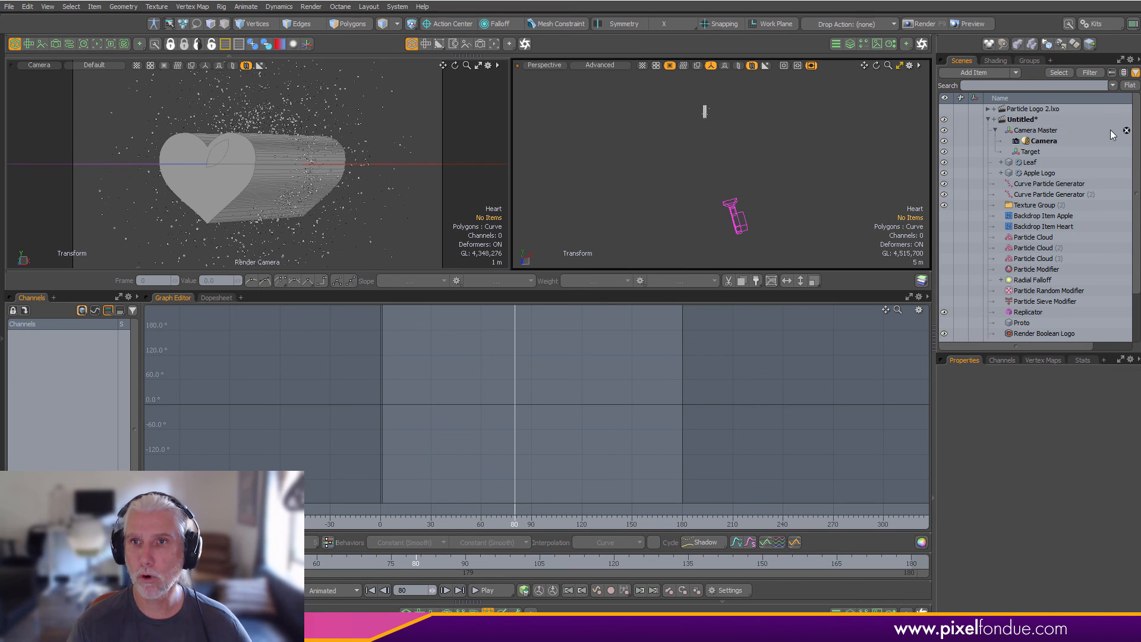
{"action": "left_click", "coordinate": [1038, 171]}
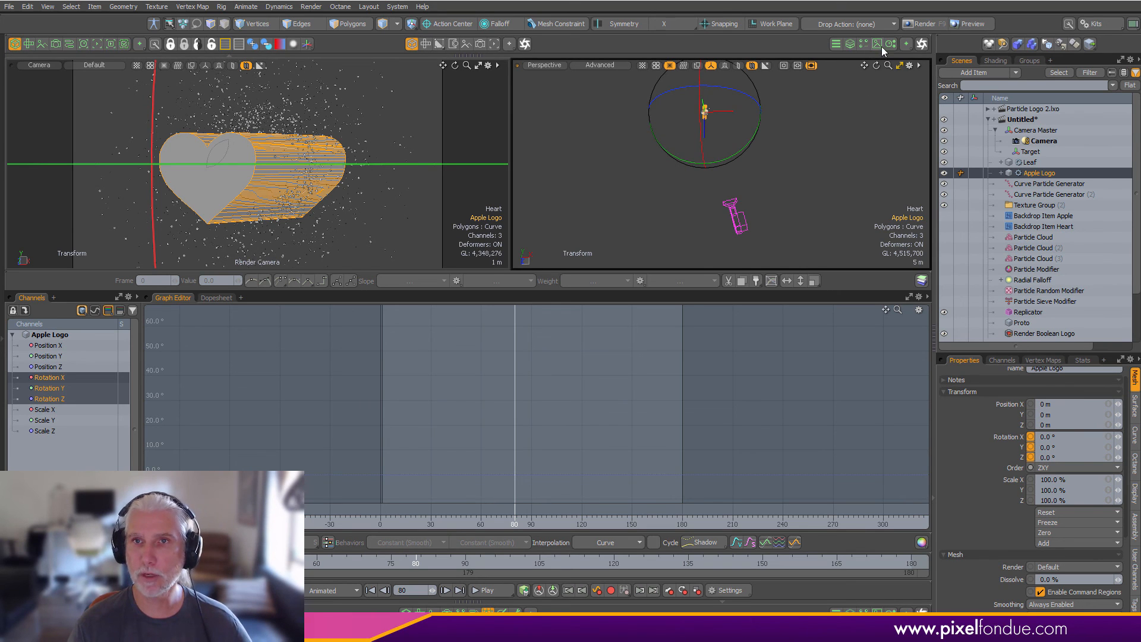
{"action": "left_click", "coordinate": [849, 45]}
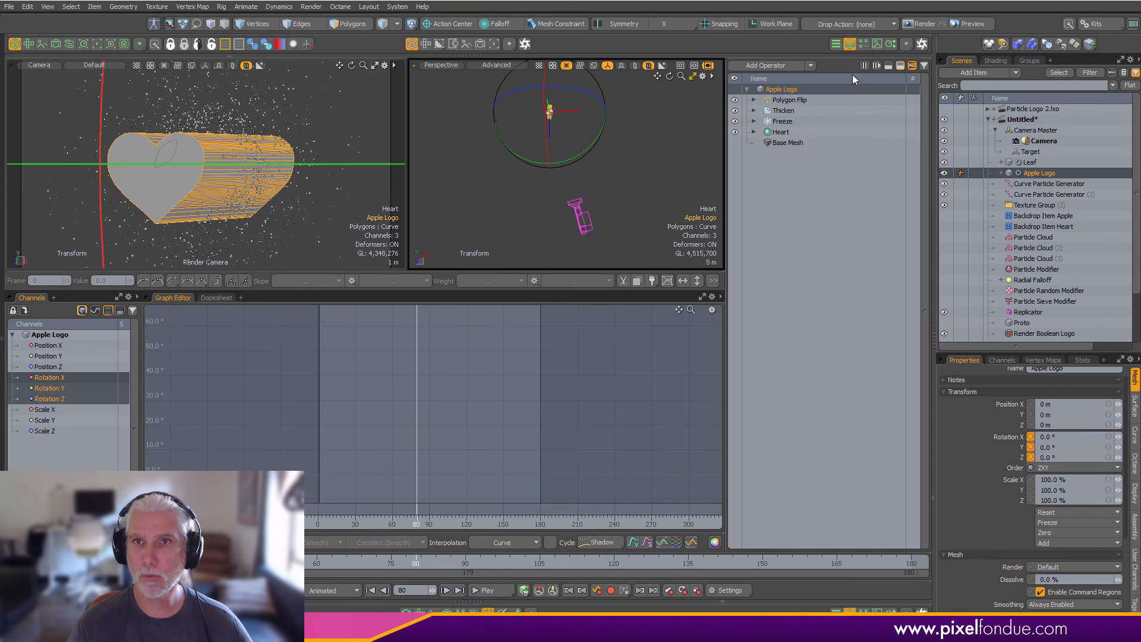
{"action": "left_click", "coordinate": [774, 133]}
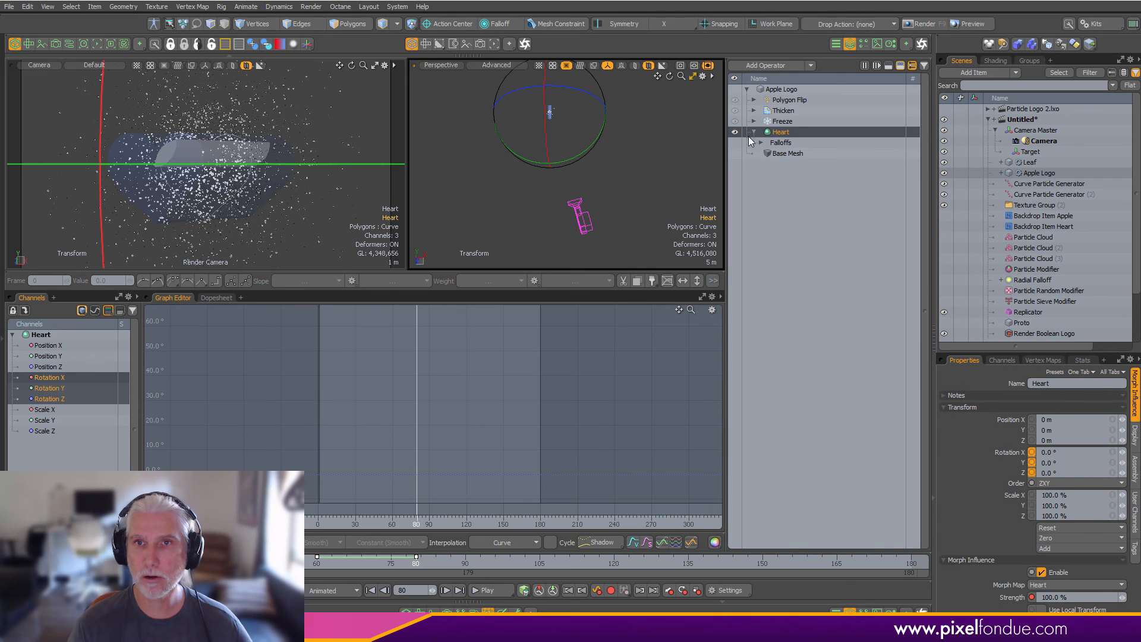
{"action": "left_click", "coordinate": [1012, 597]}
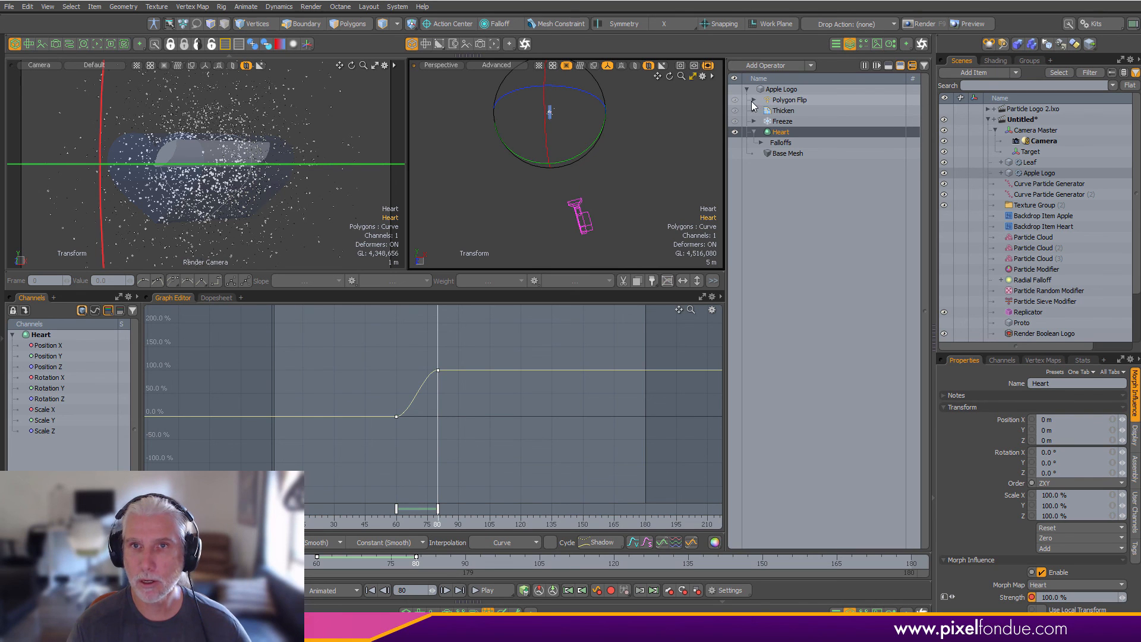
- Add Polygon Flip to the selection, graph its Enable channel, and filter the channel list down to Strength and Enable
{"action": "left_click", "coordinate": [779, 100]}
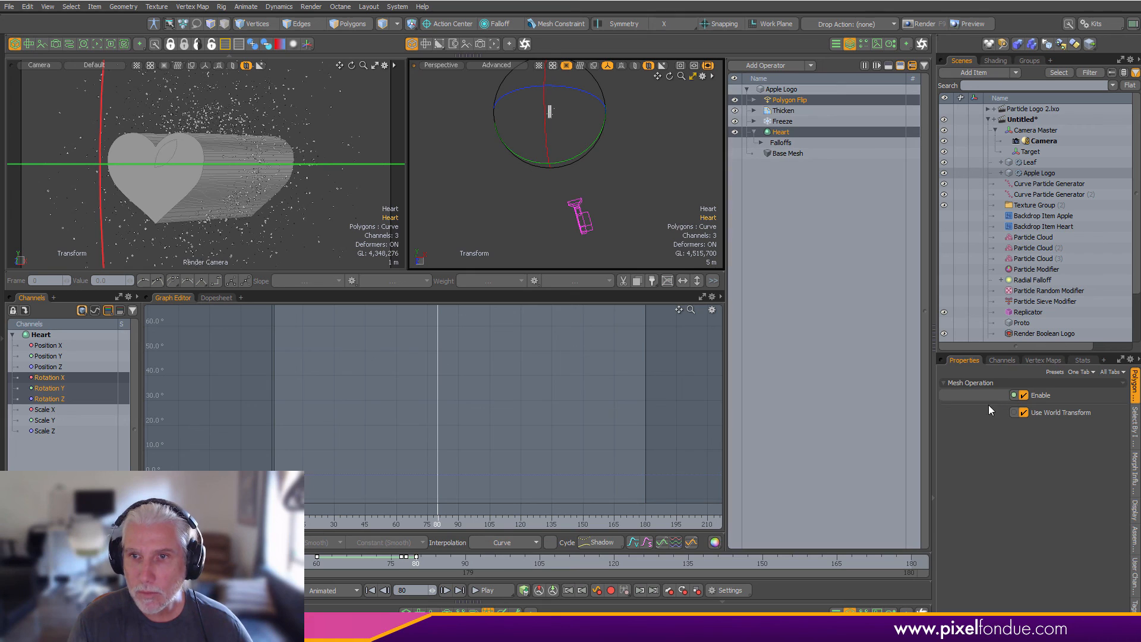
{"action": "left_click", "coordinate": [1014, 395]}
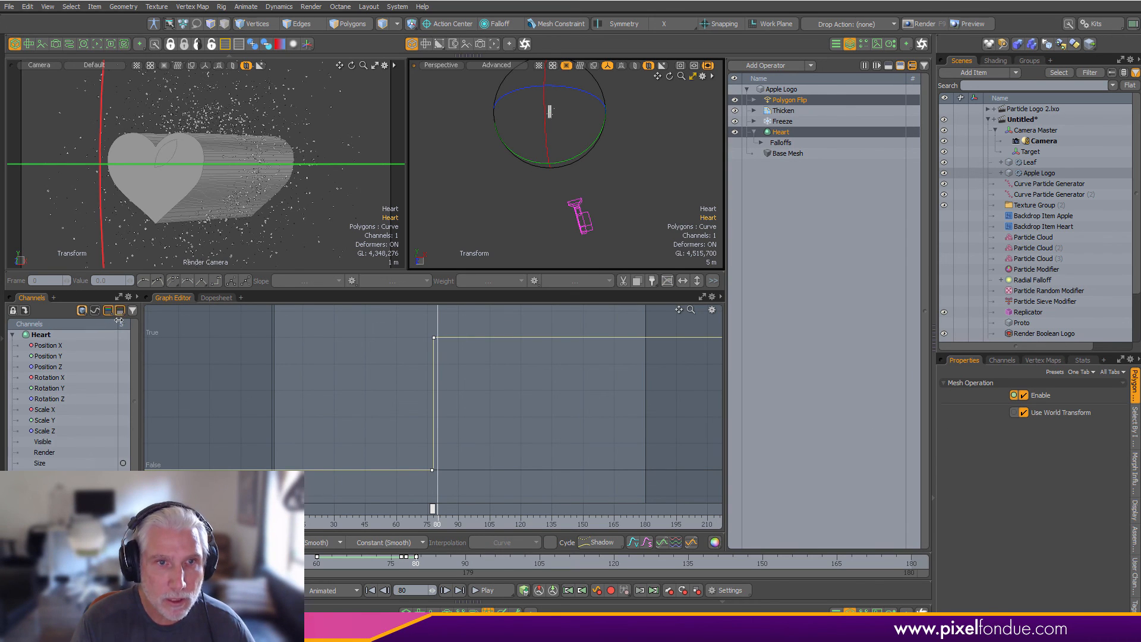
{"action": "scroll", "coordinate": [137, 448], "scroll_direction": "down", "scroll_amount": 1}
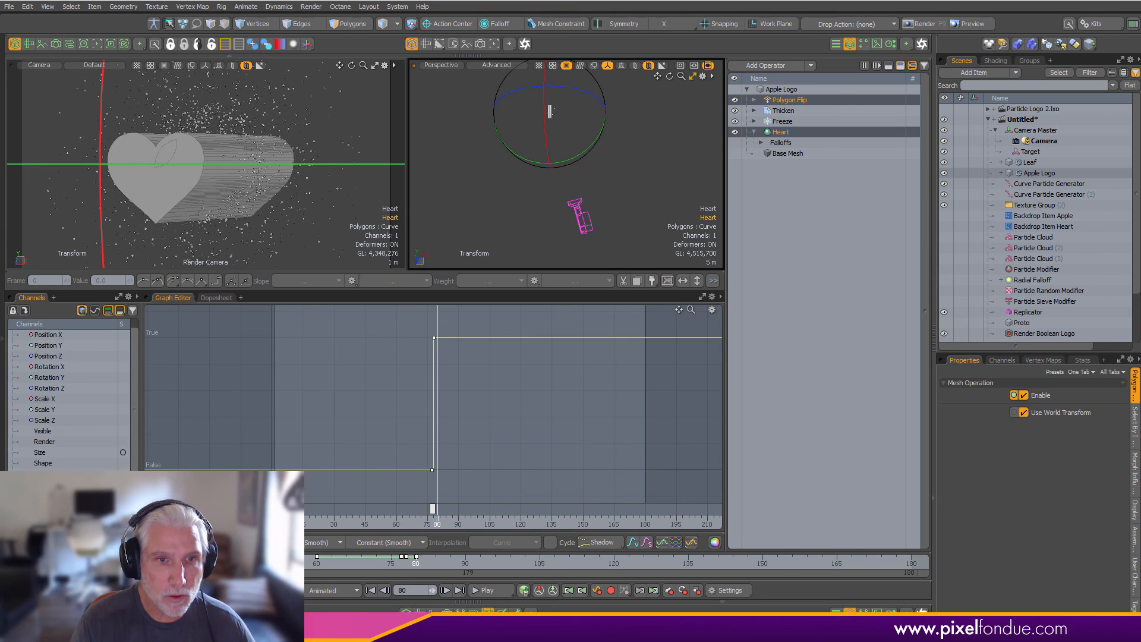
{"action": "scroll", "coordinate": [119, 386], "scroll_direction": "up", "scroll_amount": 1}
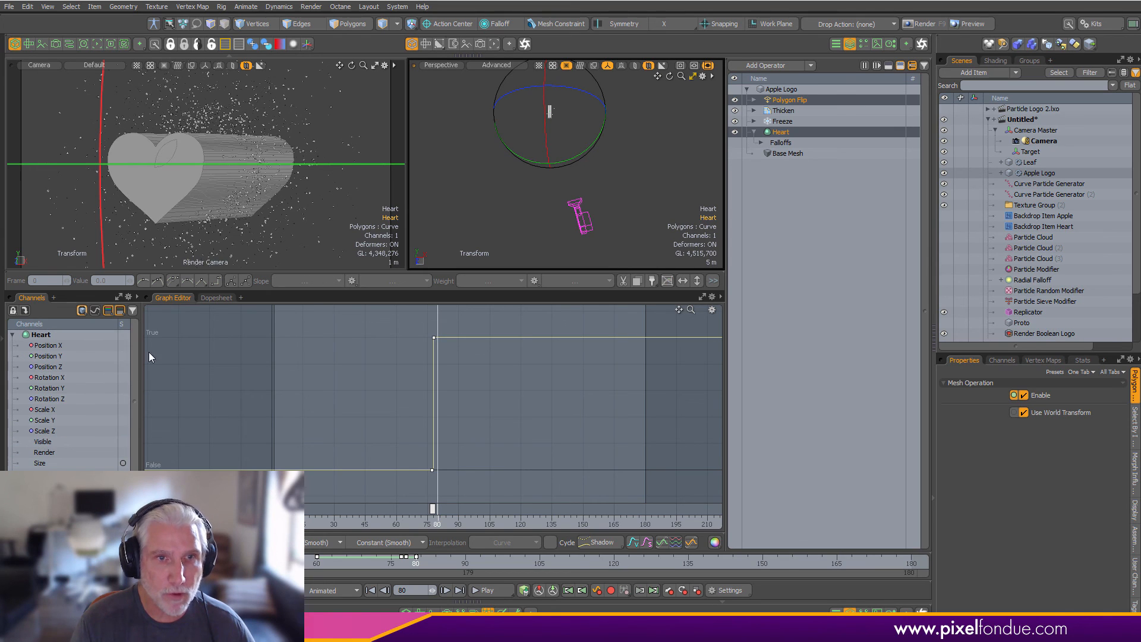
{"action": "left_click", "coordinate": [109, 310]}
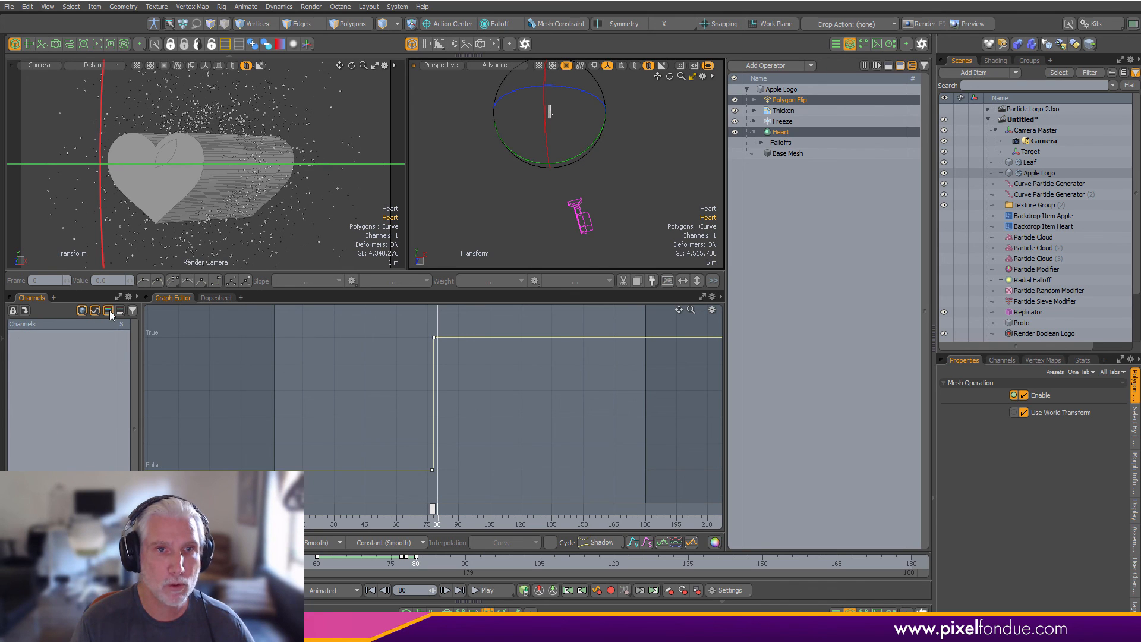
{"action": "left_click", "coordinate": [119, 311]}
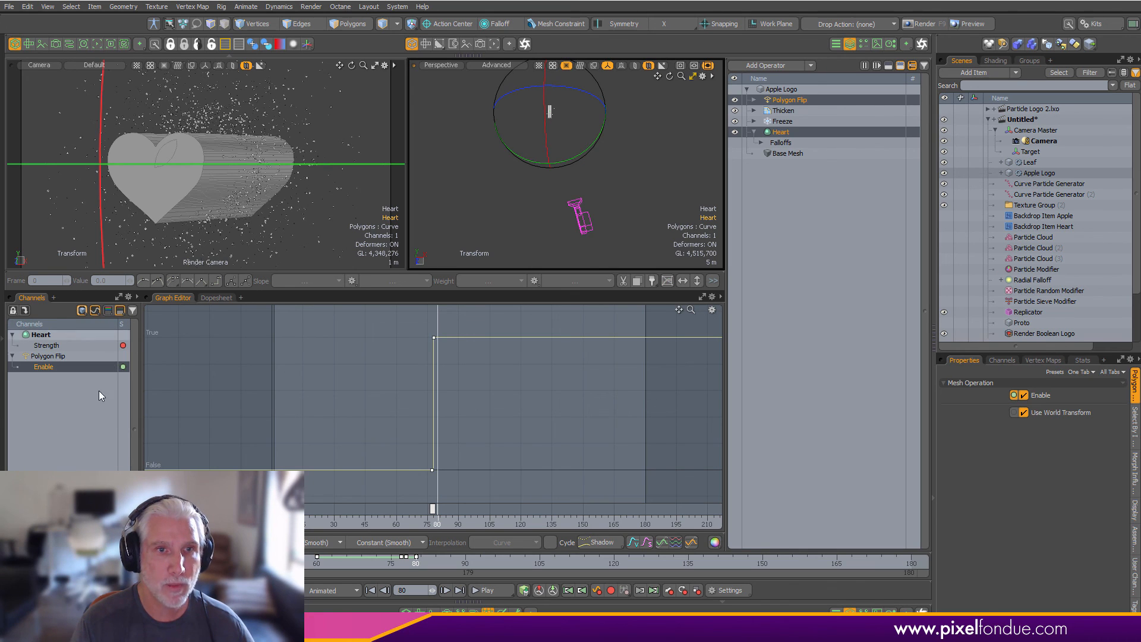
- Try other filter combinations in the channel list and return to the one listing only Strength and Enable
{"action": "left_click", "coordinate": [93, 311]}
{"action": "left_click", "coordinate": [94, 312]}
{"action": "left_click", "coordinate": [95, 311]}
{"action": "left_click", "coordinate": [109, 310]}
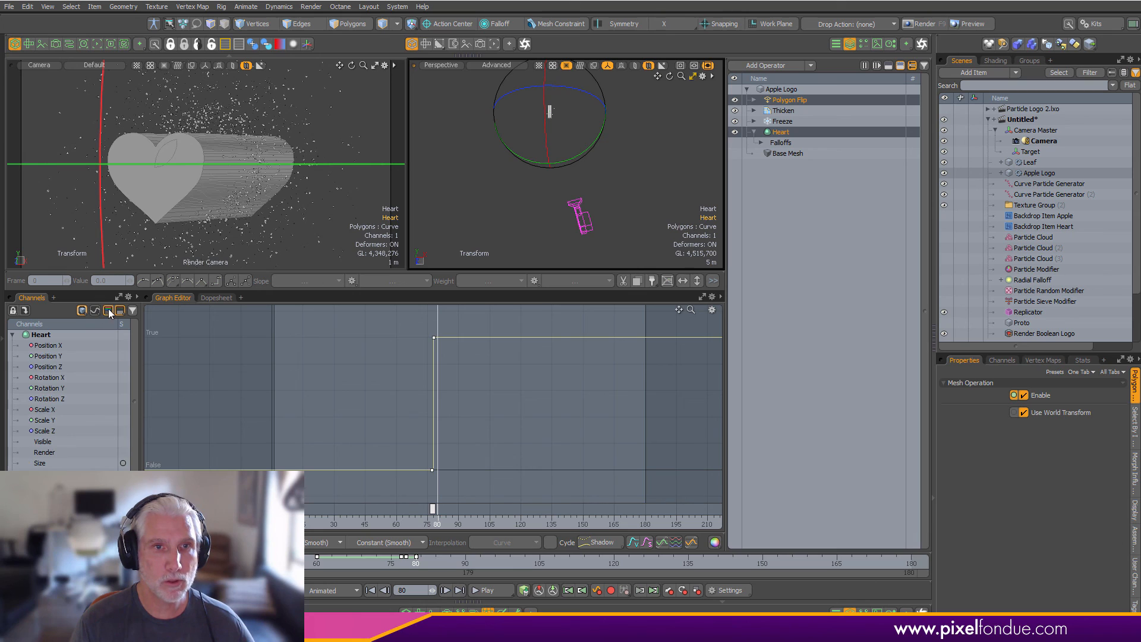
{"action": "left_click", "coordinate": [108, 310]}
{"action": "left_click", "coordinate": [120, 312]}
{"action": "left_click", "coordinate": [120, 312]}
{"action": "left_click", "coordinate": [119, 311]}
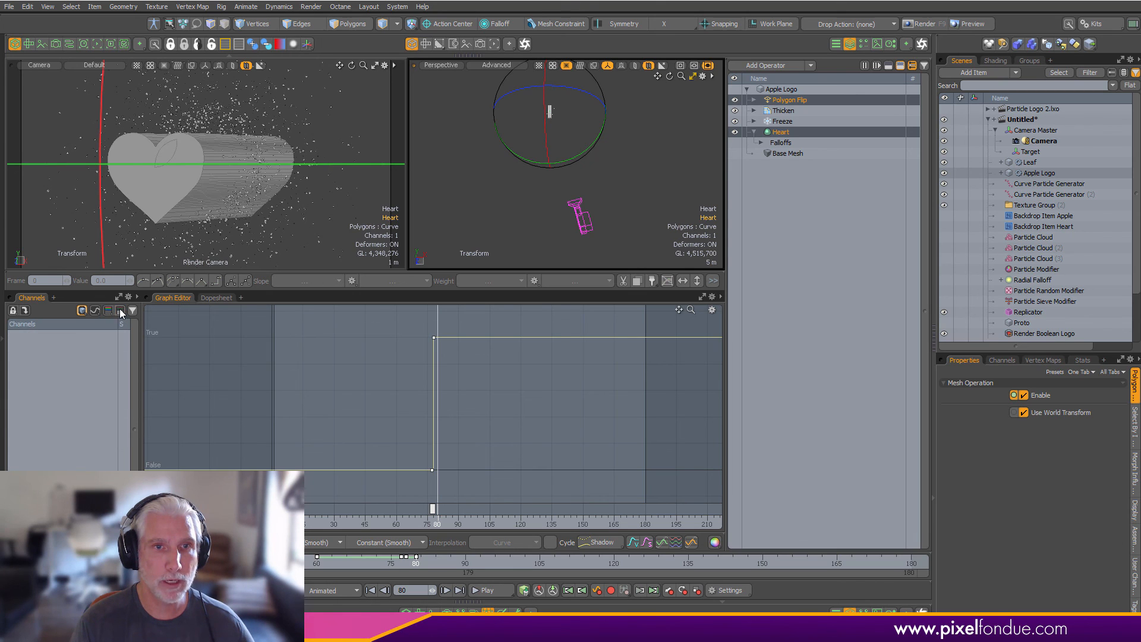
{"action": "left_click", "coordinate": [119, 310]}
{"action": "left_click", "coordinate": [119, 310]}
{"action": "left_click", "coordinate": [97, 310]}
{"action": "left_click", "coordinate": [119, 311]}
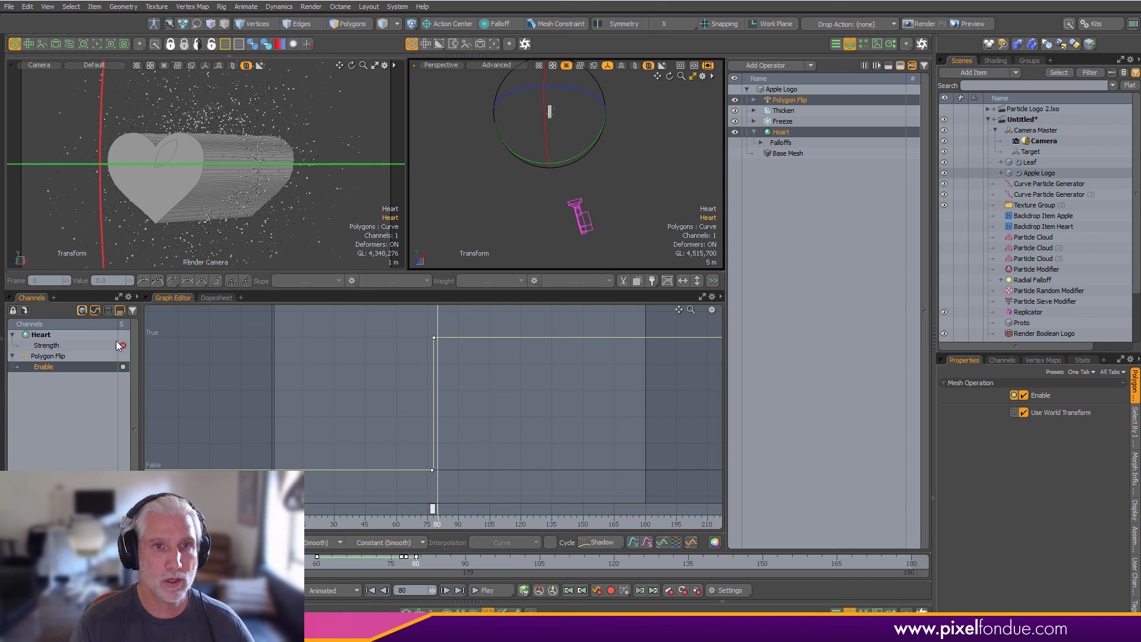
- Graph Heart Strength together with Polygon Flip Enable and move all their keys 20 frames later so the morph starts at frame 80
{"action": "left_click", "coordinate": [47, 346], "text": "ctrl"}
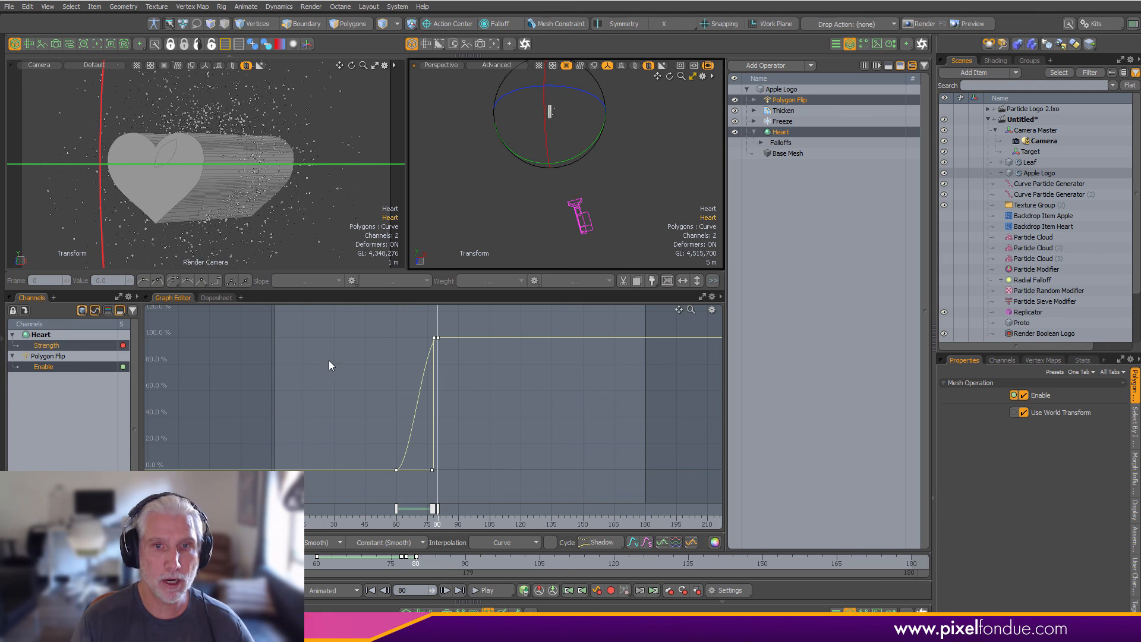
{"action": "left_click_drag", "start_coordinate": [437, 374], "coordinate": [447, 412], "text": "ctrl+alt"}
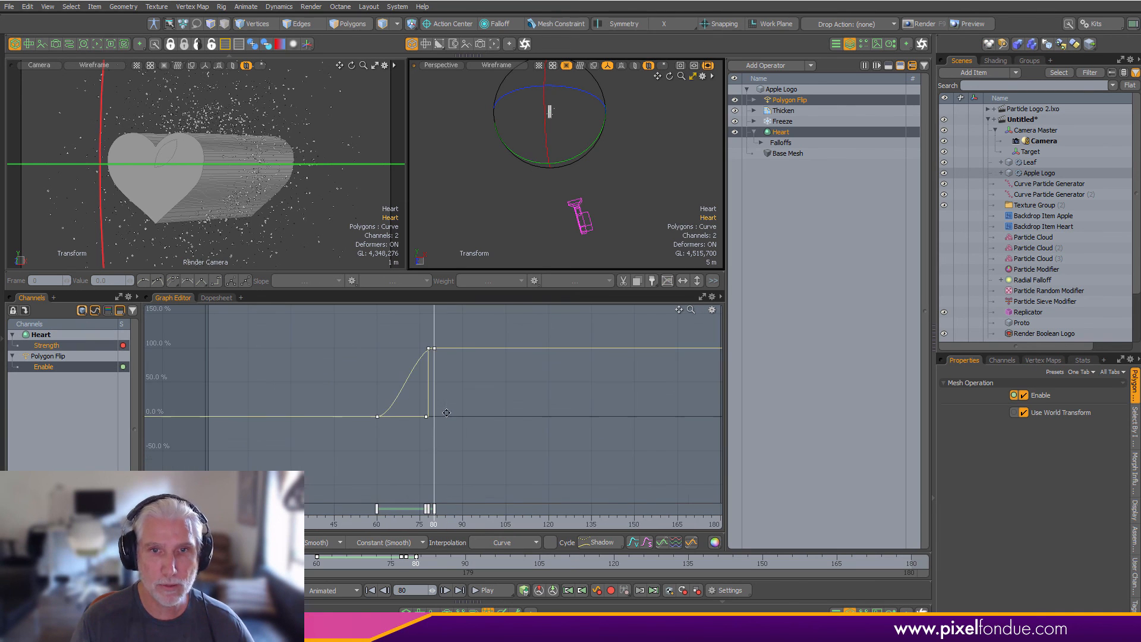
{"action": "left_click_drag", "start_coordinate": [464, 472], "coordinate": [496, 470], "text": "ctrl+alt"}
{"action": "left_click_drag", "start_coordinate": [446, 508], "coordinate": [465, 507], "text": "ctrl+alt"}
{"action": "right_click_drag", "start_coordinate": [465, 508], "coordinate": [294, 437]}
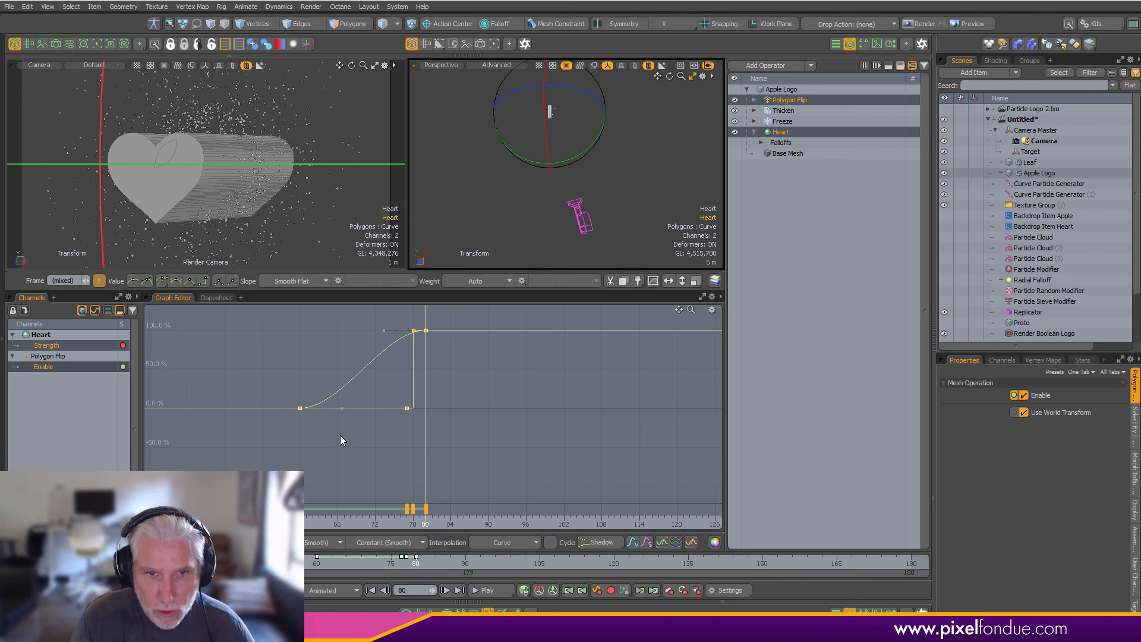
{"action": "left_click_drag", "start_coordinate": [340, 435], "coordinate": [448, 487], "text": "ctrl"}
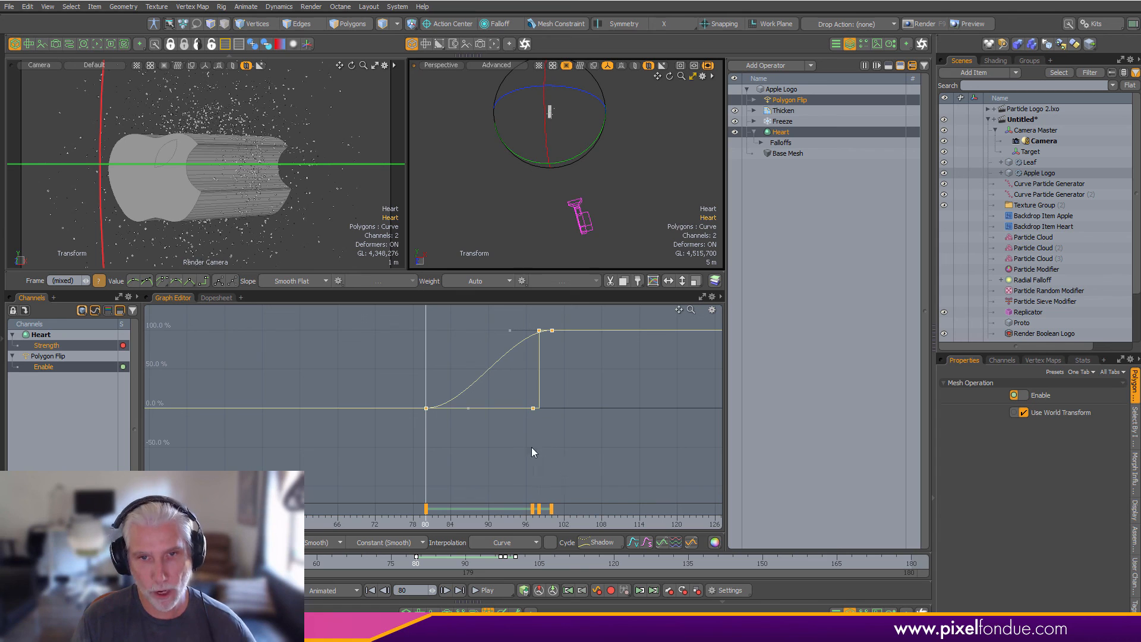
{"action": "left_click_drag", "start_coordinate": [531, 447], "coordinate": [491, 512], "text": "ctrl"}
{"action": "key", "text": "Escape"}
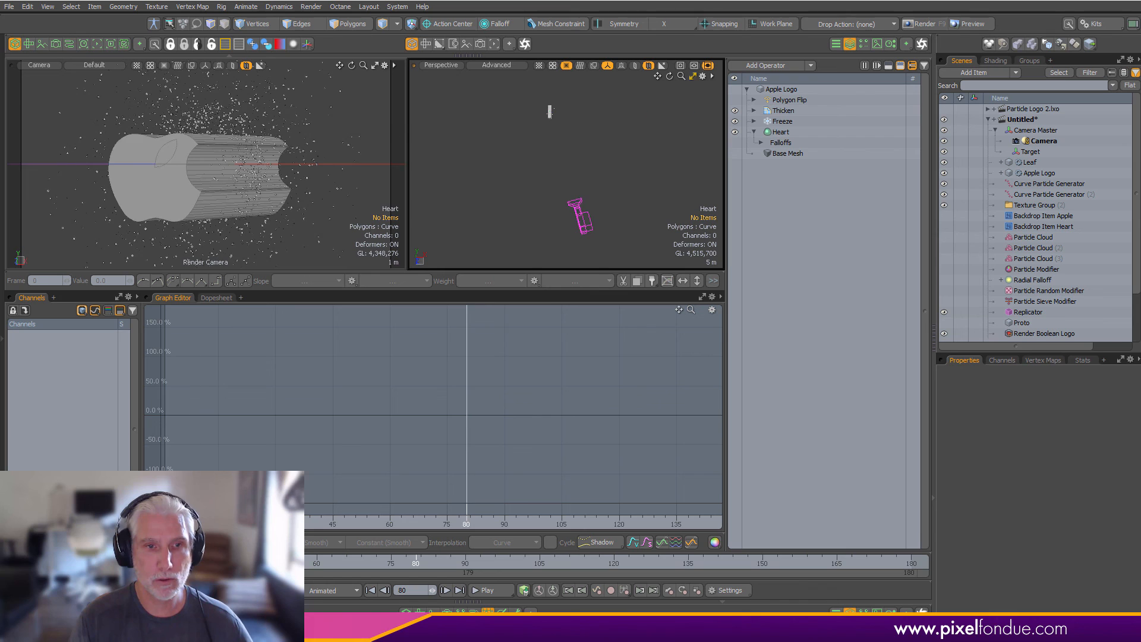
- Scrub the animation to frame 59, then inspect the Heart Strength curve at frame 79
{"action": "left_click_drag", "start_coordinate": [21, 561], "coordinate": [316, 562]}
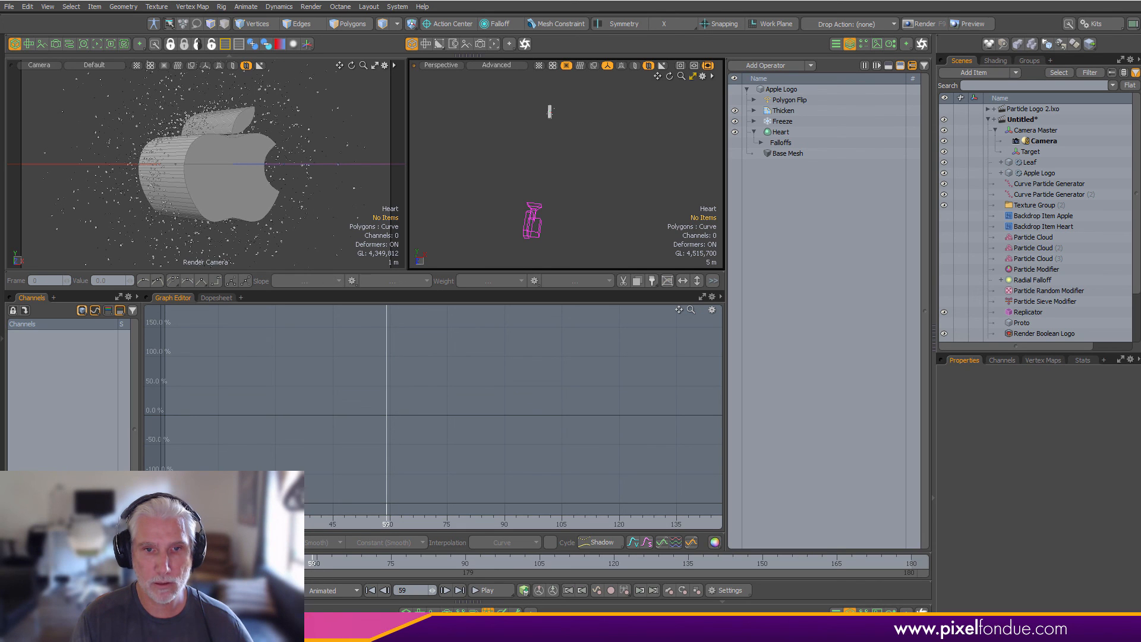
{"action": "left_click", "coordinate": [782, 133]}
{"action": "left_click", "coordinate": [458, 527]}
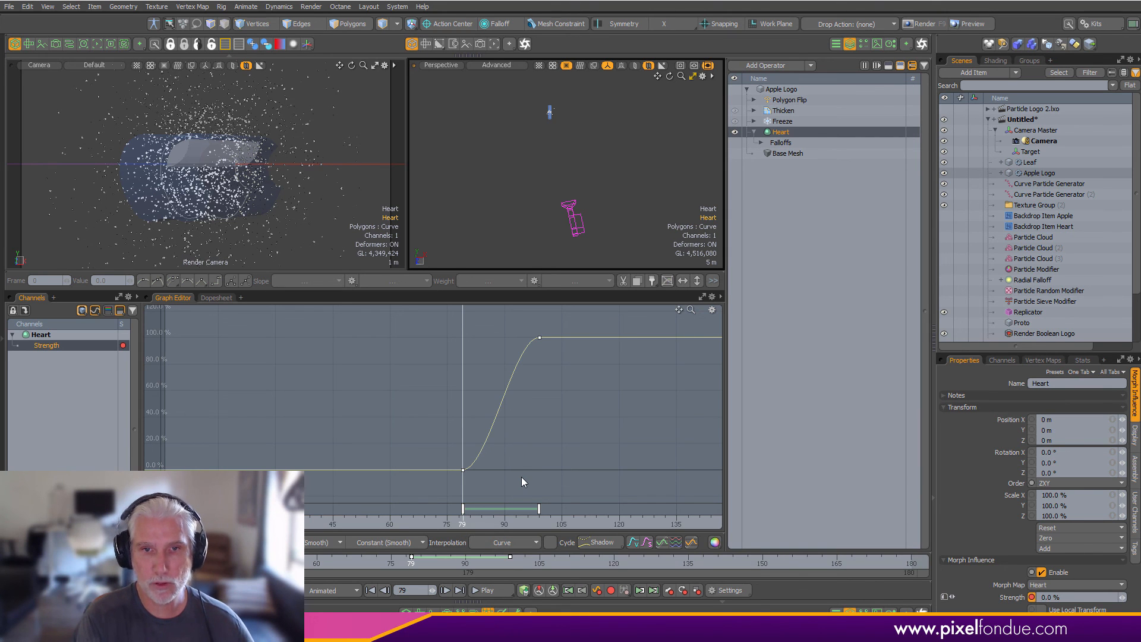
{"action": "key", "text": "ctrl+z"}
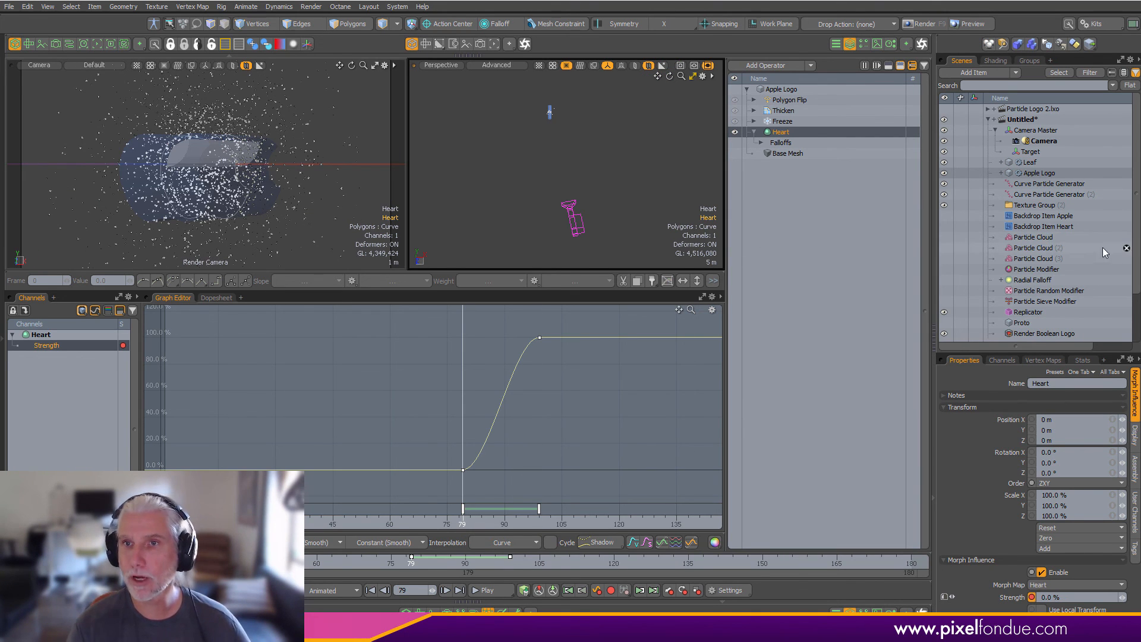
- Move the Leaf's position keys about 20 frames later so its drop runs from about frame 79 to 99
{"action": "left_click", "coordinate": [1029, 163]}
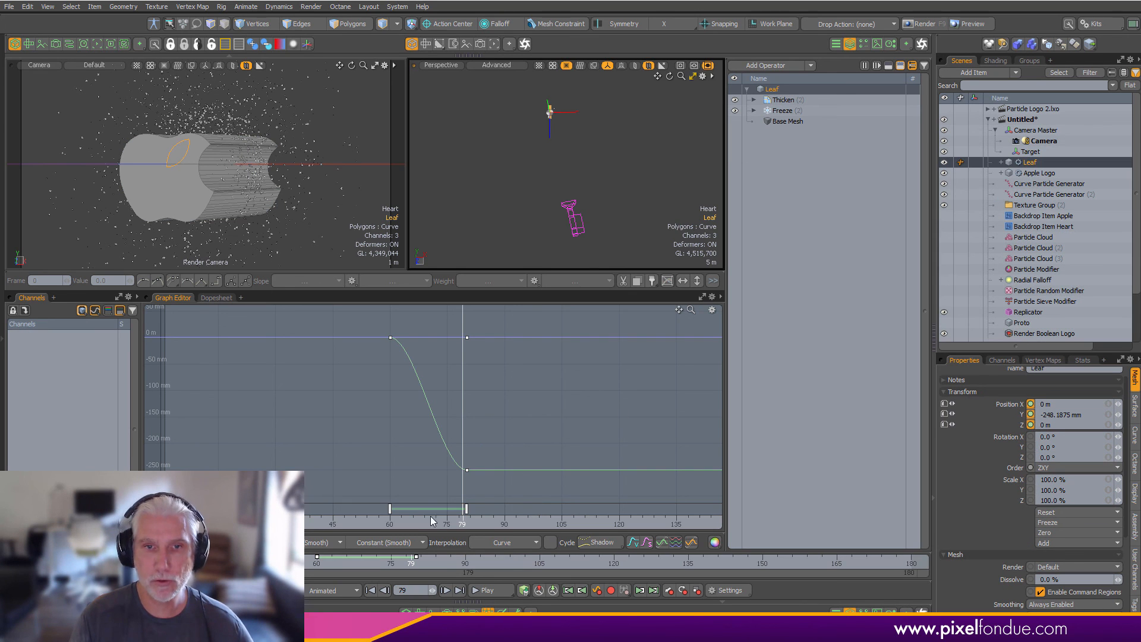
{"action": "right_click_drag", "start_coordinate": [361, 509], "coordinate": [549, 504]}
{"action": "left_click_drag", "start_coordinate": [373, 459], "coordinate": [495, 460]}
{"action": "left_click_drag", "start_coordinate": [483, 448], "coordinate": [423, 453], "text": "alt"}
{"action": "left_click", "coordinate": [423, 453]}
- Scrub the timeline through to frame 157 to check the Leaf and heart morph timing, and clear the selection
{"action": "left_click_drag", "start_coordinate": [415, 524], "coordinate": [708, 523]}
{"action": "left_click_drag", "start_coordinate": [635, 415], "coordinate": [492, 419], "text": "ctrl+alt"}
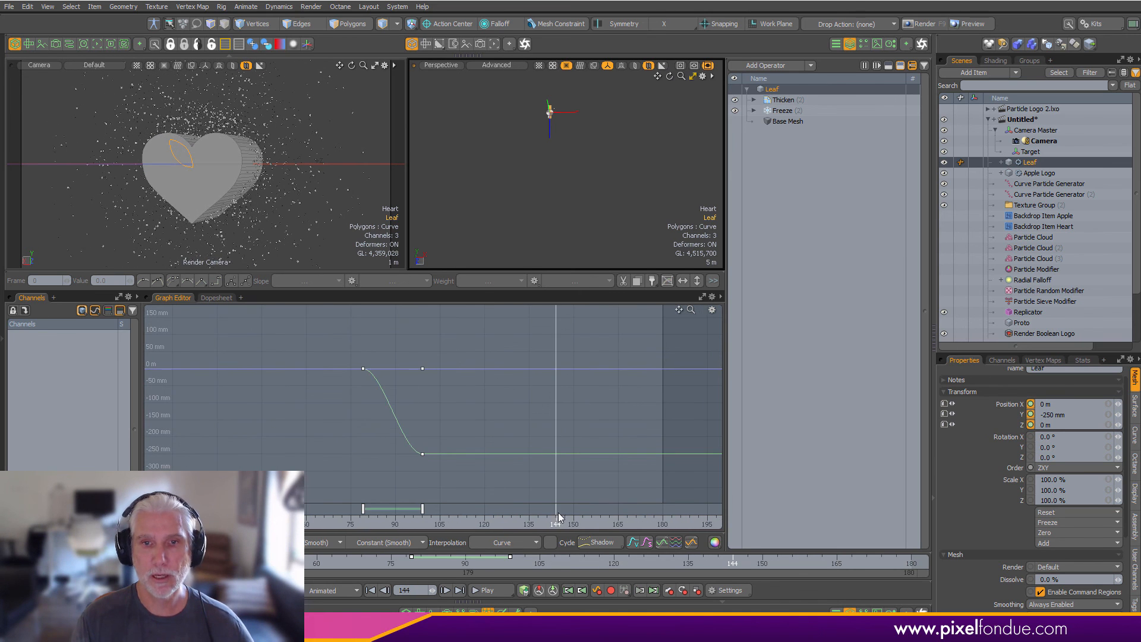
{"action": "left_click_drag", "start_coordinate": [558, 521], "coordinate": [594, 521]}
{"action": "key", "text": "Escape"}
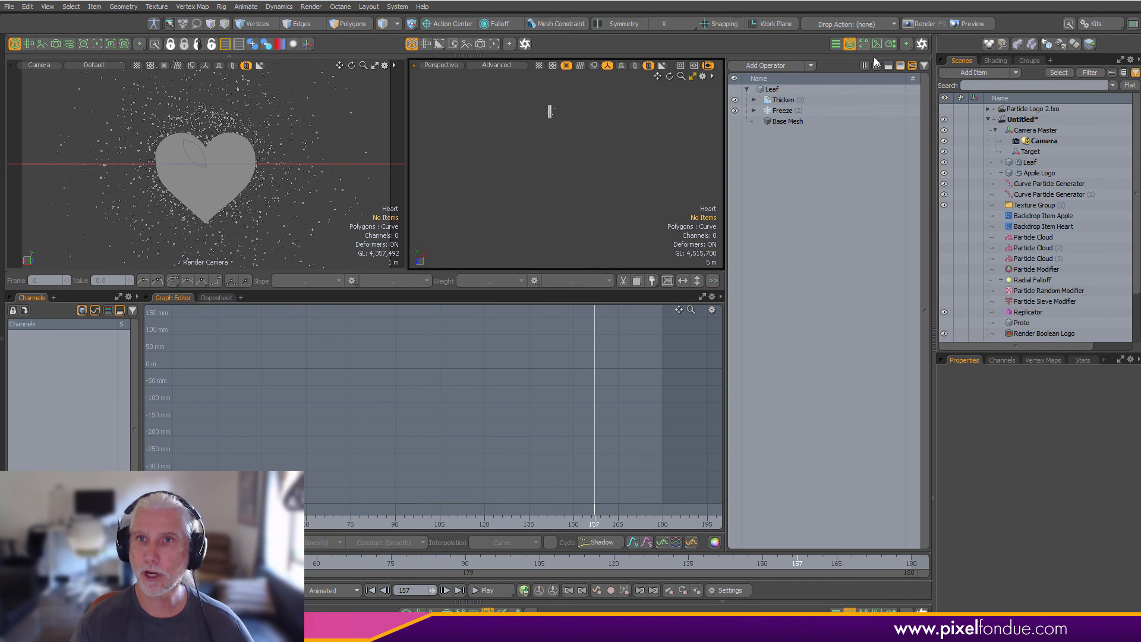
- Hide the mesh operations list and graph editor, and start a live render preview in place of the camera viewport
{"action": "left_click", "coordinate": [849, 44]}
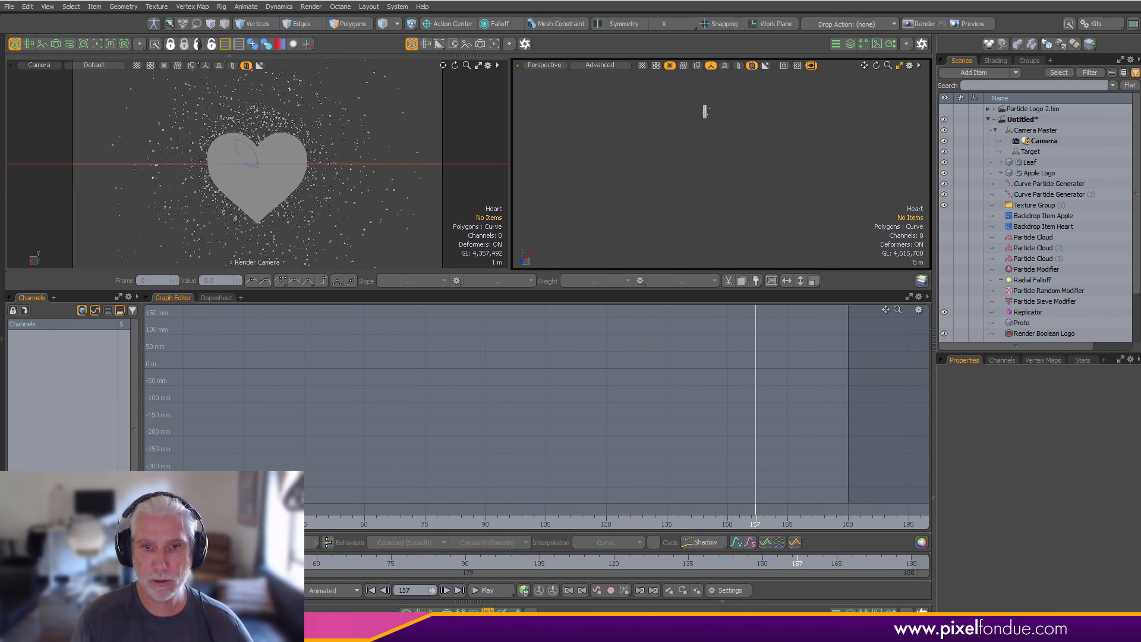
{"action": "left_click", "coordinate": [488, 612]}
{"action": "left_click", "coordinate": [97, 44]}
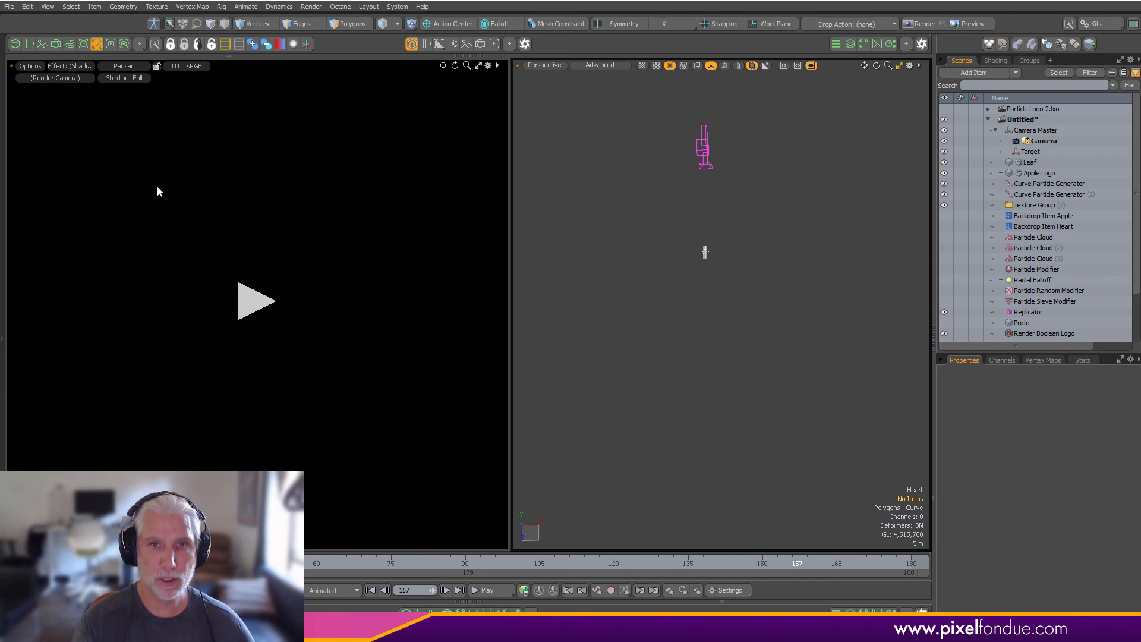
{"action": "left_click", "coordinate": [252, 336]}
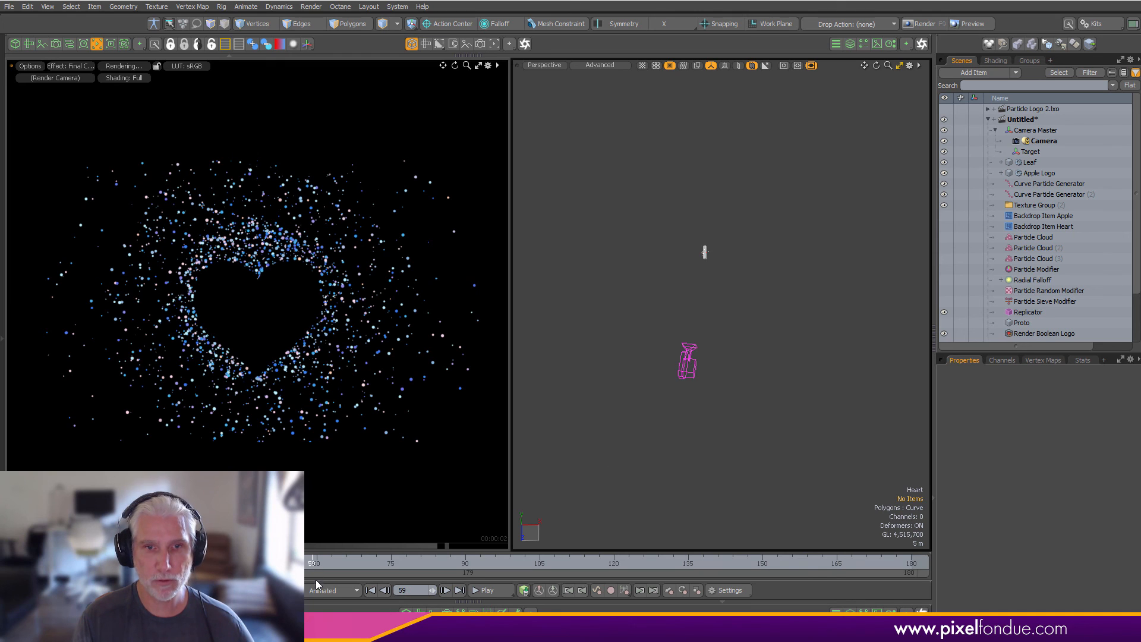
- Show the render camera's view in the perspective viewport and go to frame 46 to preview the front-facing logo
{"action": "left_click_drag", "start_coordinate": [312, 563], "coordinate": [281, 563]}
{"action": "key", "text": "ctrl+space"}
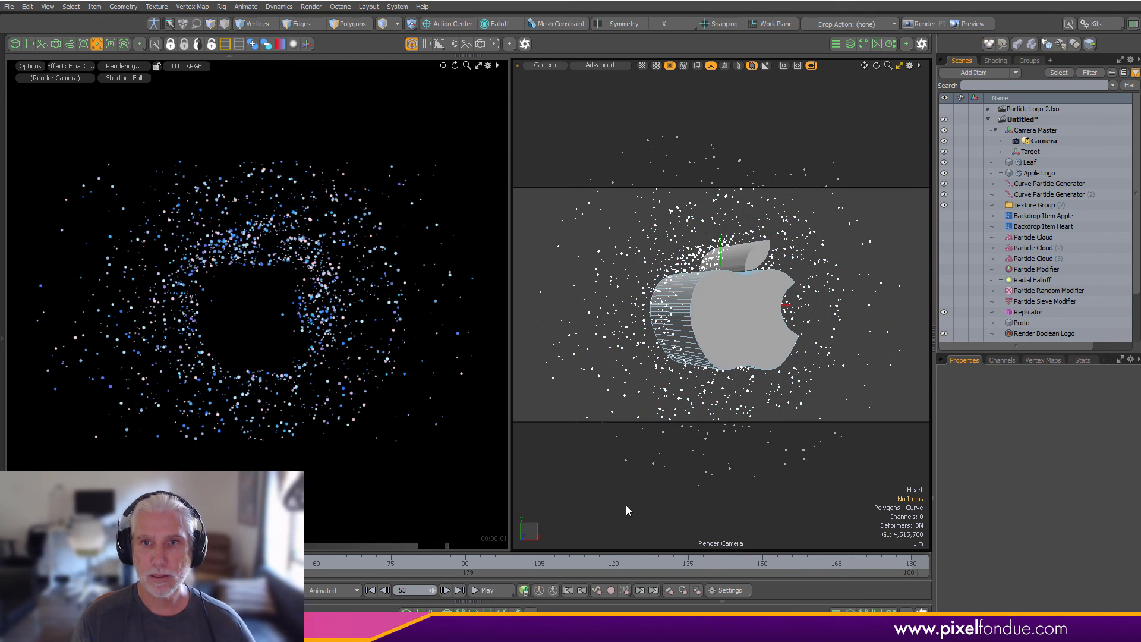
{"action": "left_click_drag", "start_coordinate": [432, 590], "coordinate": [411, 590]}
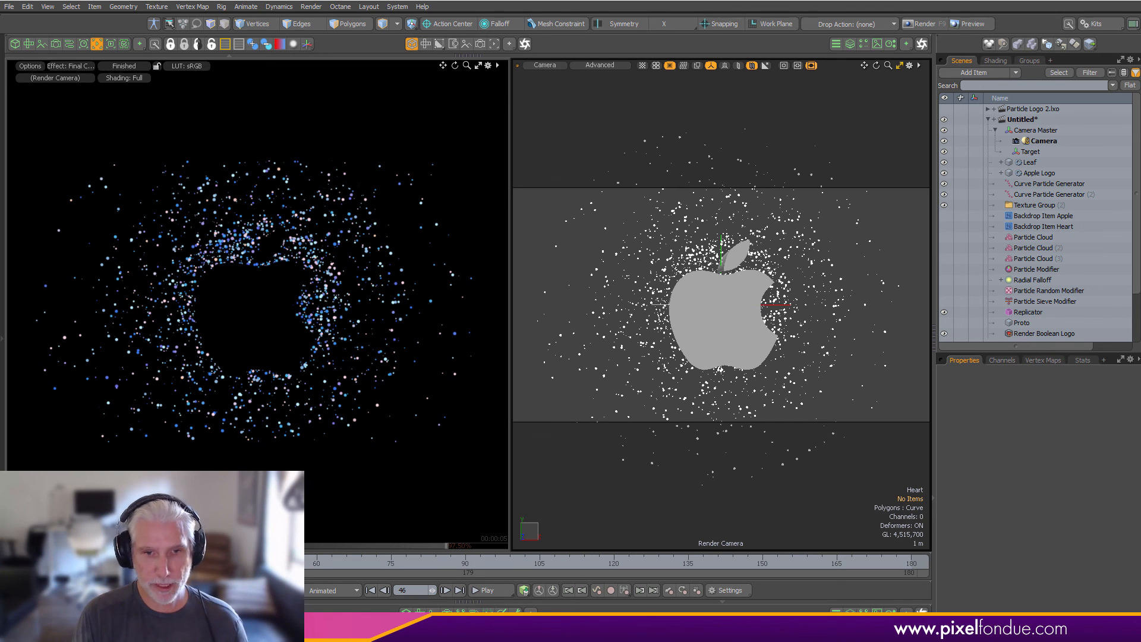
- Switch to After Effects and scrub the apple-logo composition to frame 84 to view the composited particles
{"action": "key", "text": "alt+Tab"}
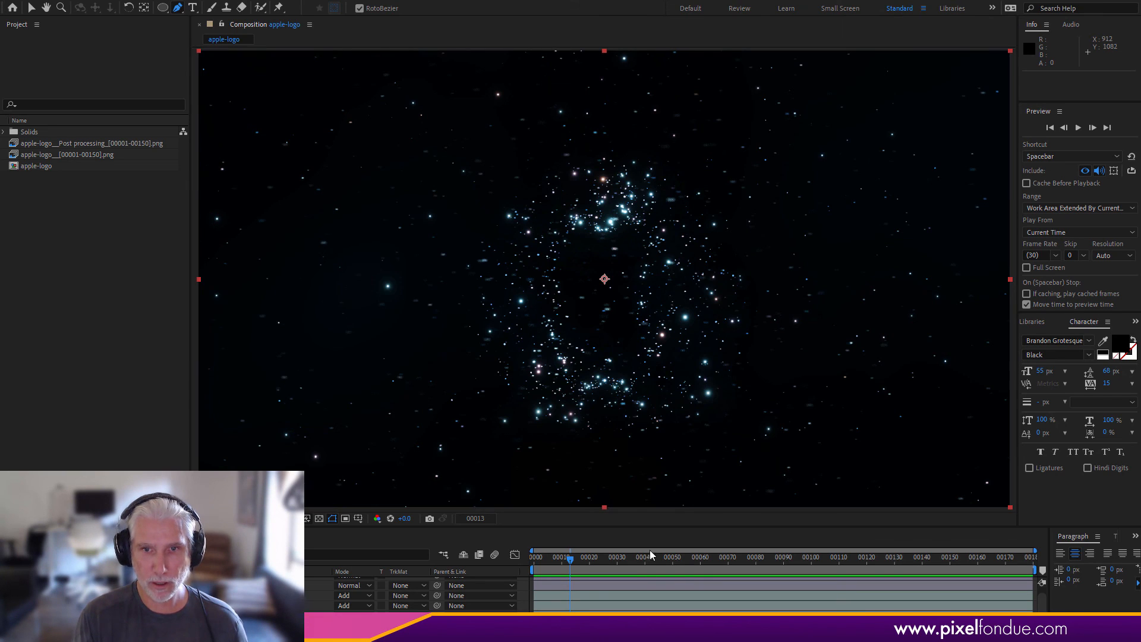
{"action": "left_click_drag", "start_coordinate": [558, 565], "coordinate": [778, 572]}
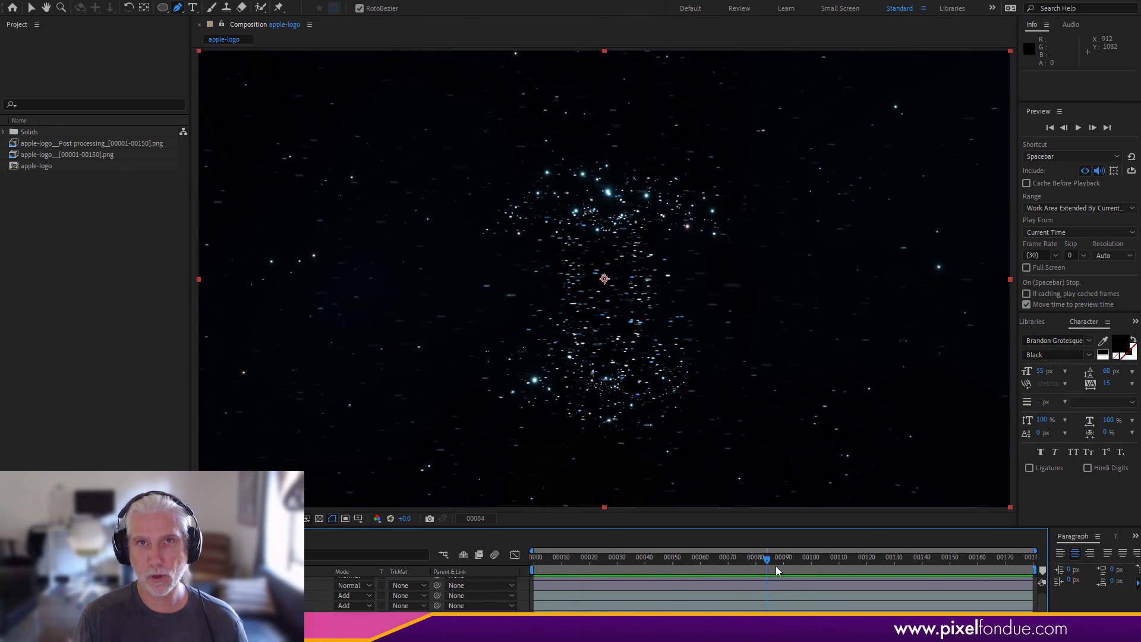